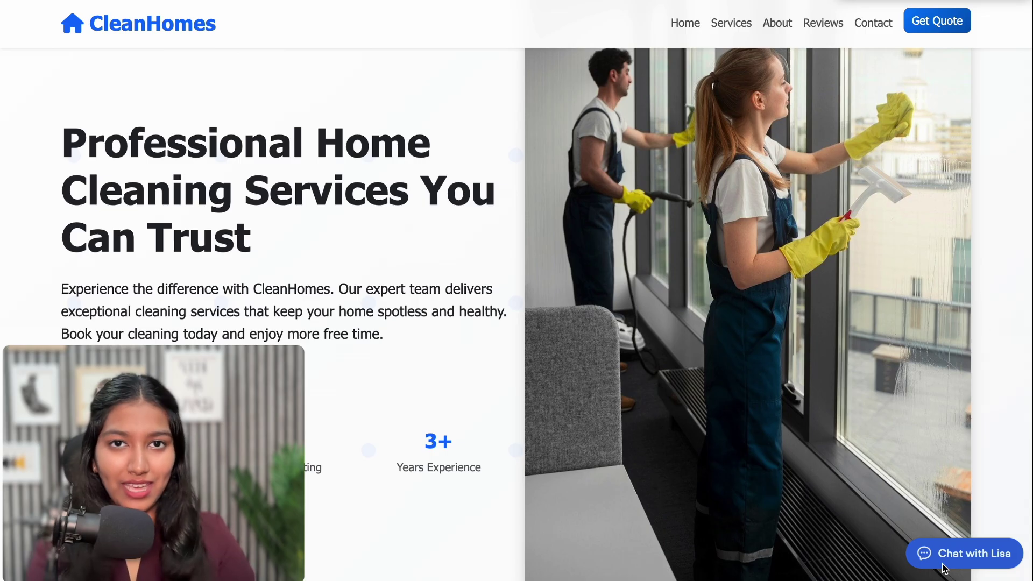
Ask Lisa for Pricing & Plans, browse the plan carousel, and book the Deep Cleaning Plan
left_click(944, 566)
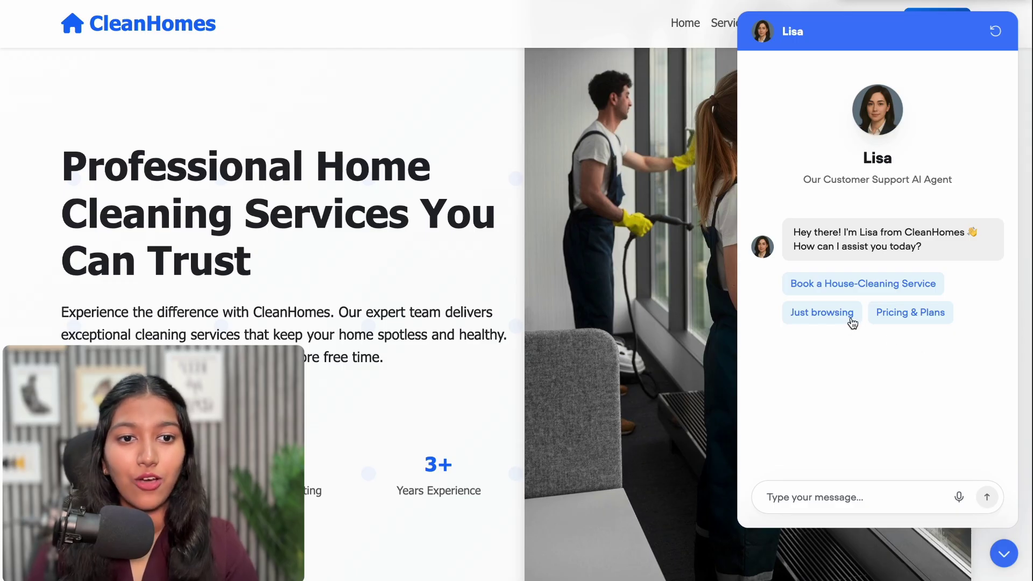
left_click(936, 321)
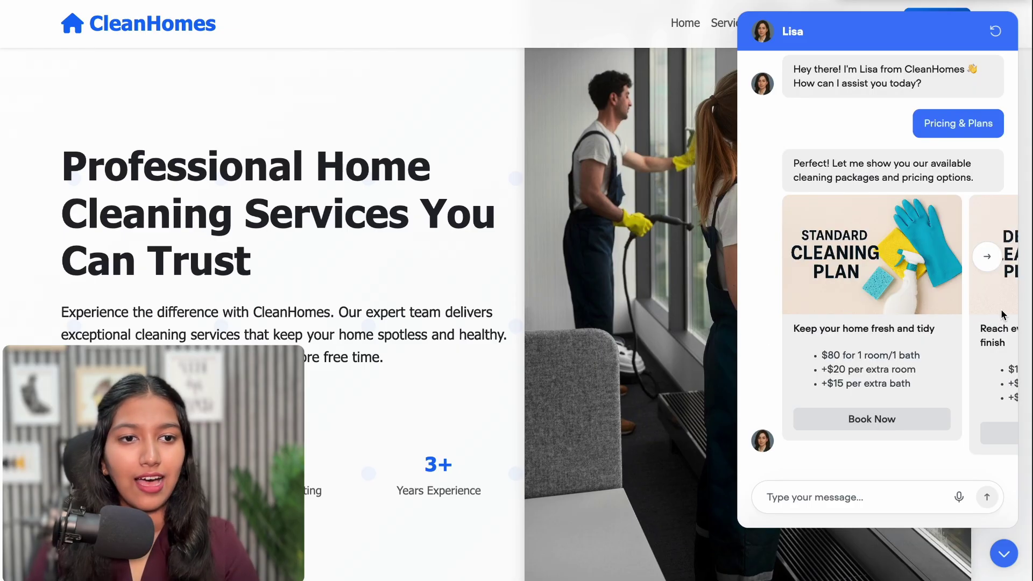
left_click(989, 261)
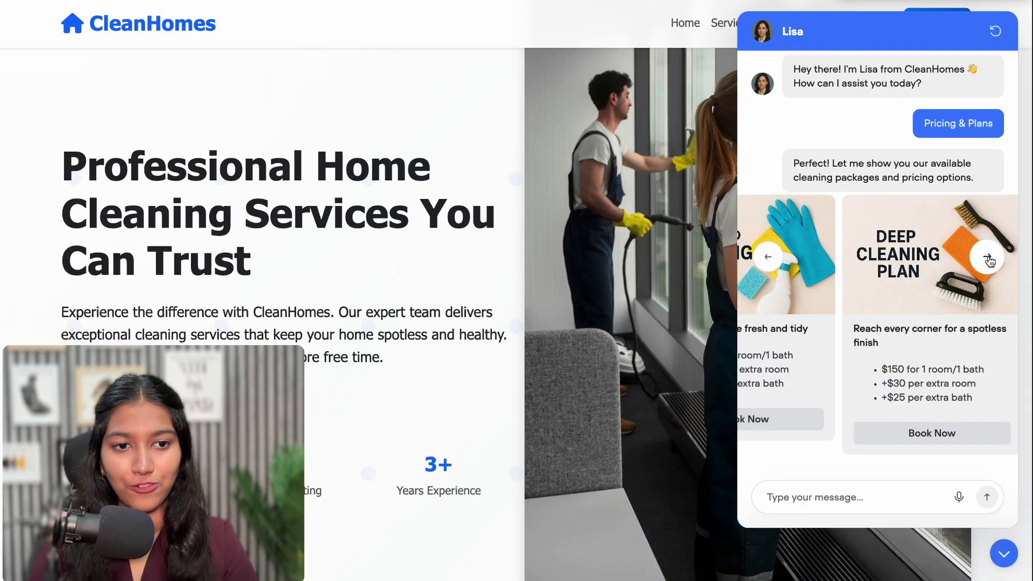
left_click(989, 261)
left_click(989, 261)
left_click(768, 261)
left_click(768, 261)
left_click(769, 261)
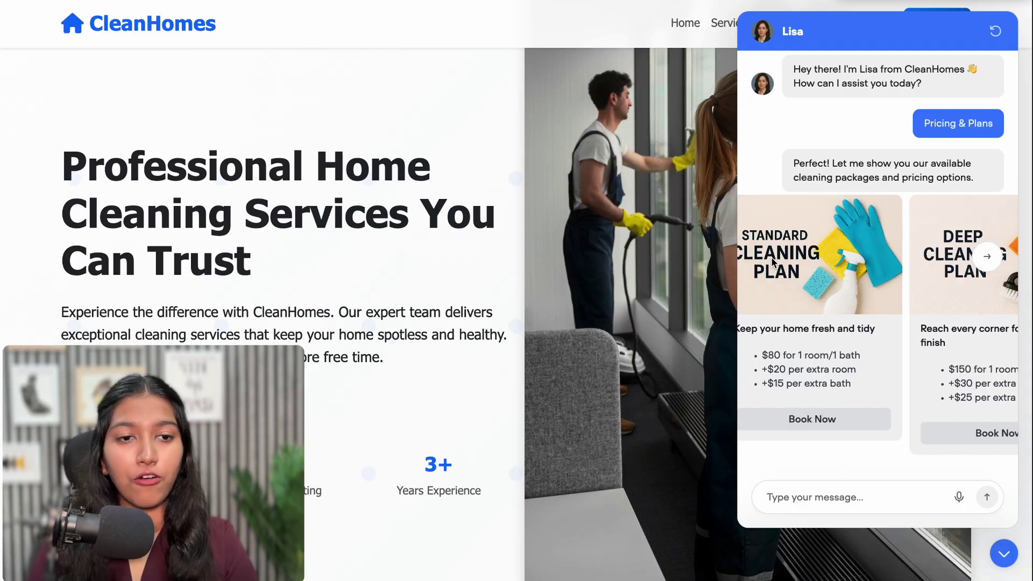
left_click(988, 261)
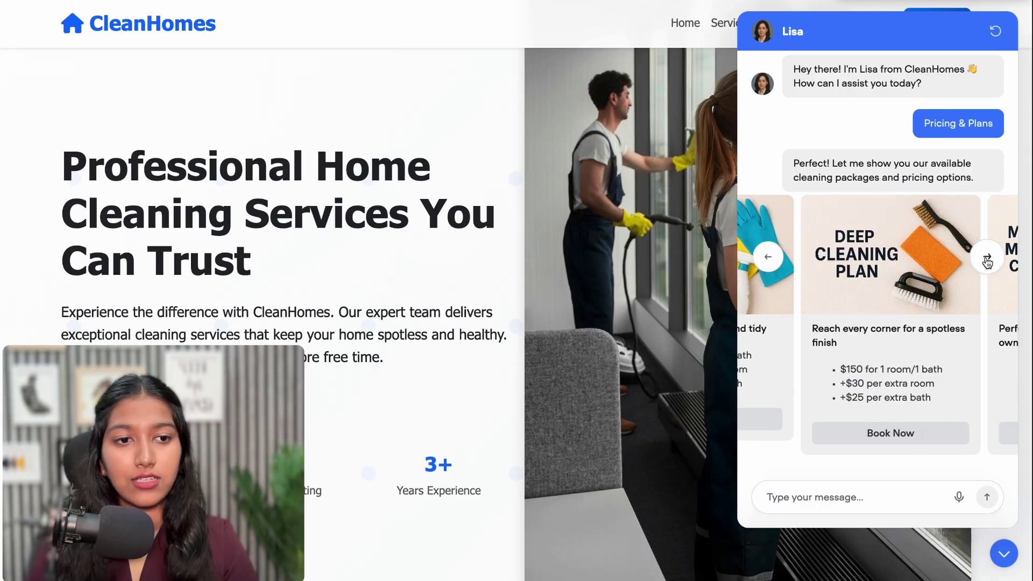
left_click(863, 435)
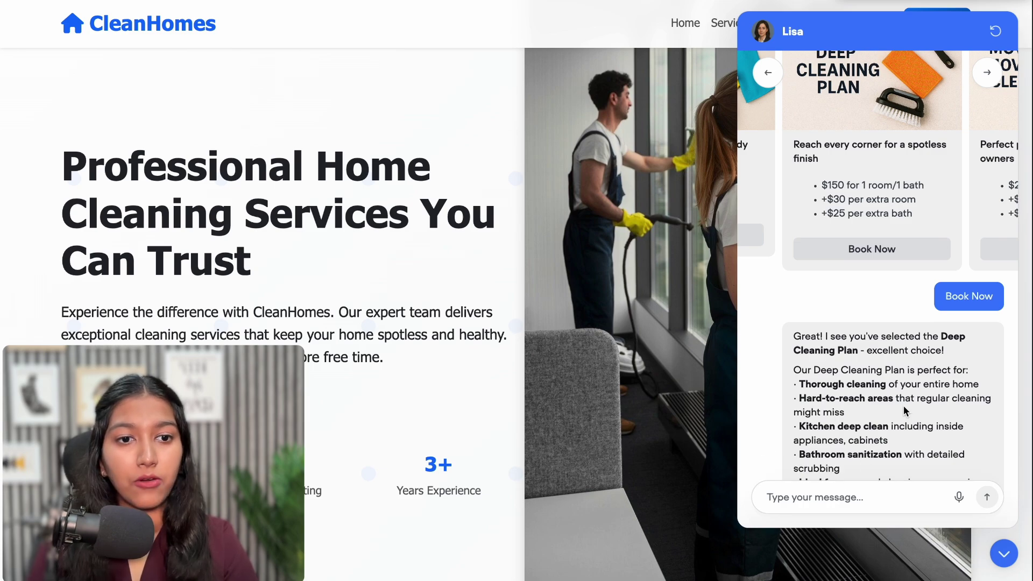
scroll(903, 403, "down", 1)
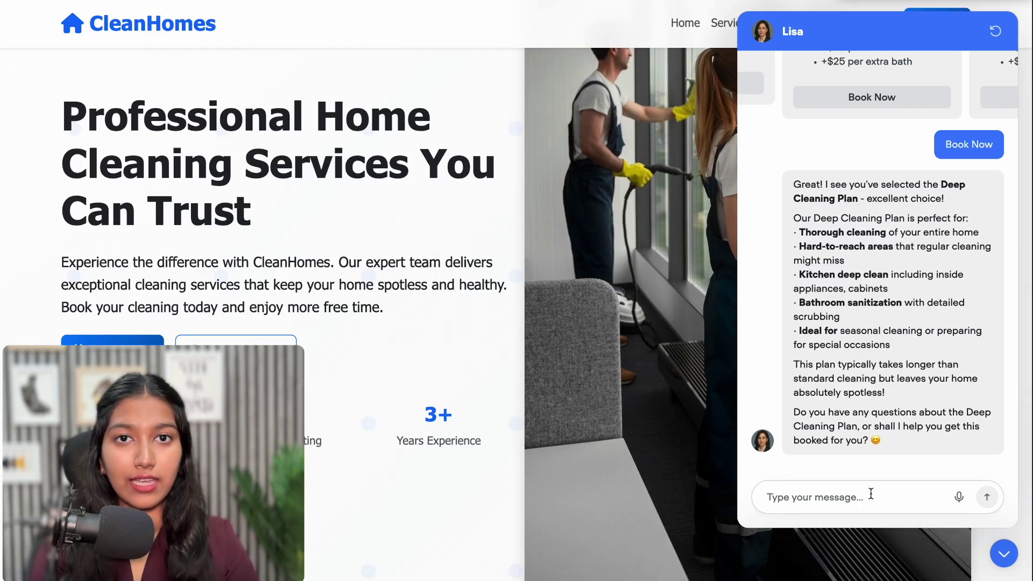
Send Lisa 'I'd like to book' followed by the customer's full name
left_click(871, 493)
type("I'd like")
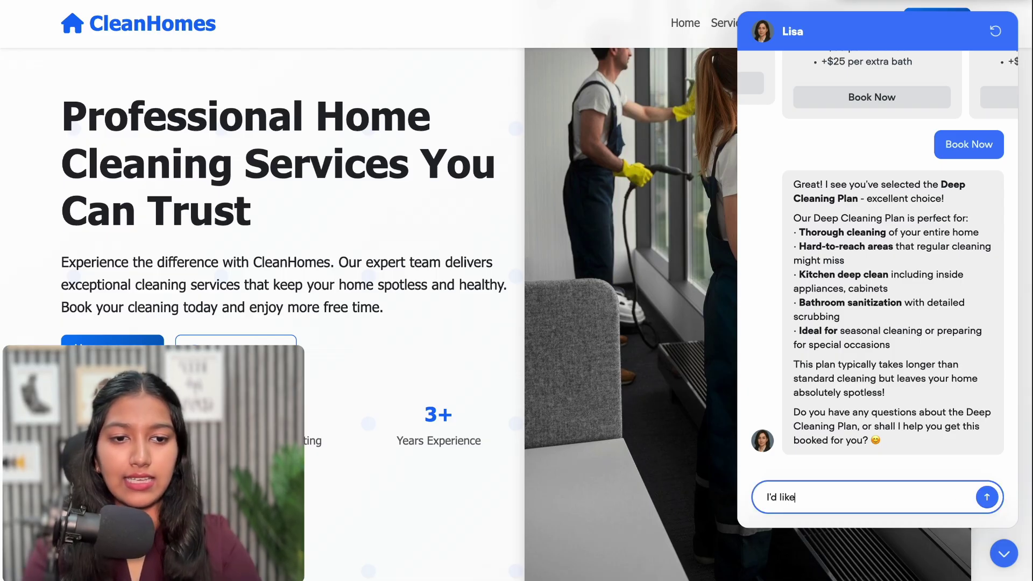
type(" to book")
key("Return")
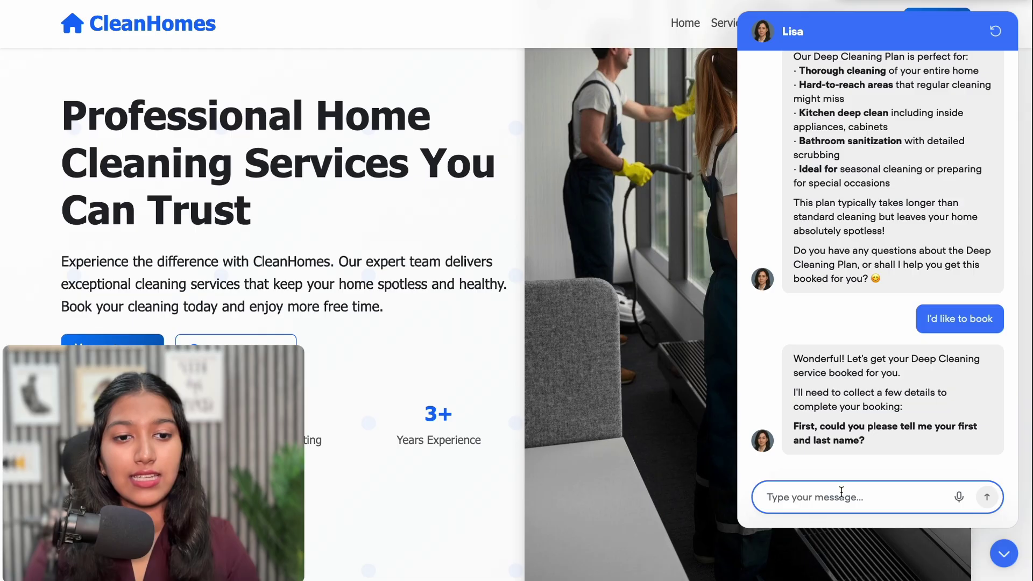
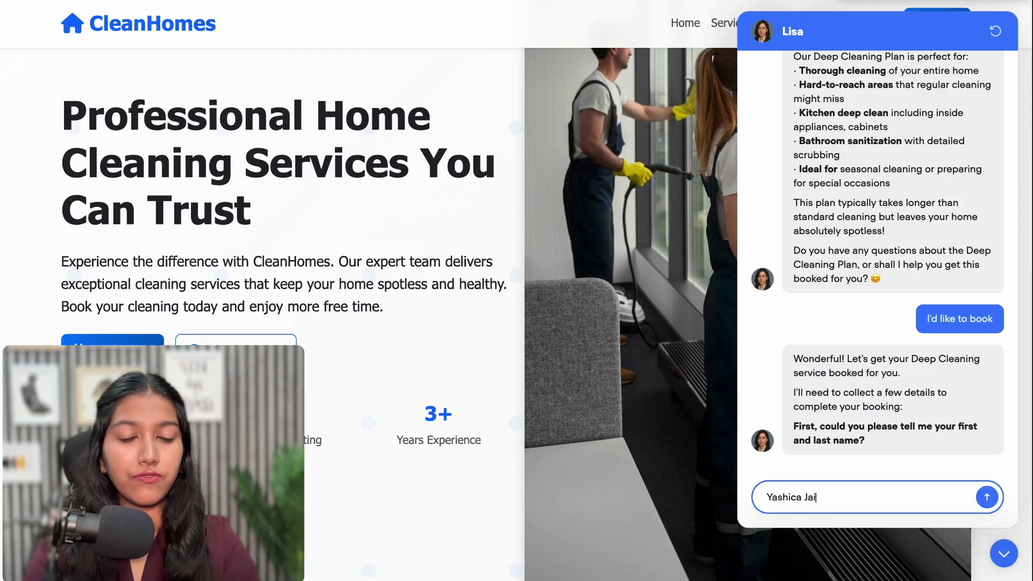
key("Return")
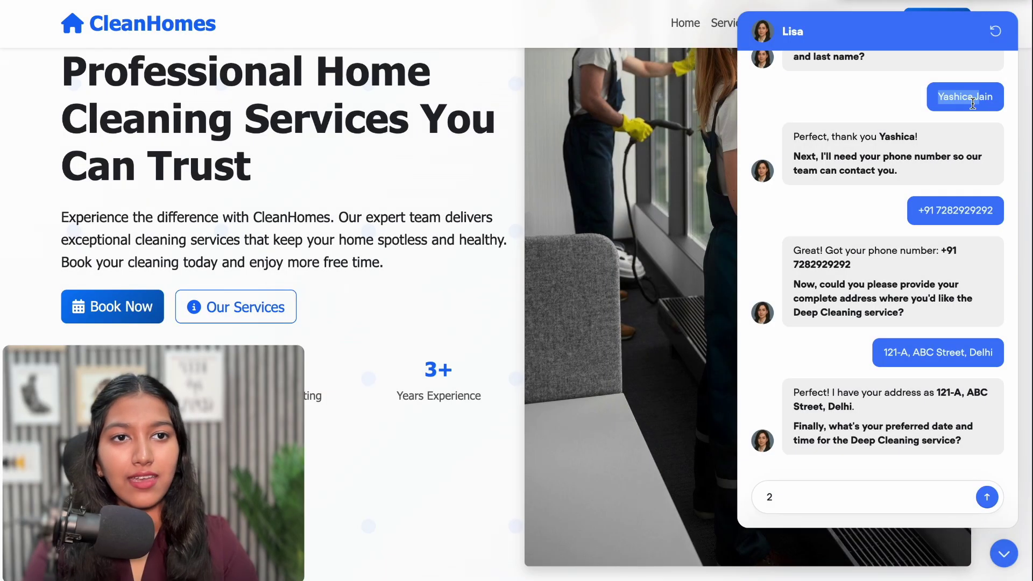
left_click_drag(981, 98, 904, 105)
left_click_drag(920, 207, 918, 256)
left_click(918, 256)
Reply with the preferred booking time '22 August at 4pm'
left_click(830, 489)
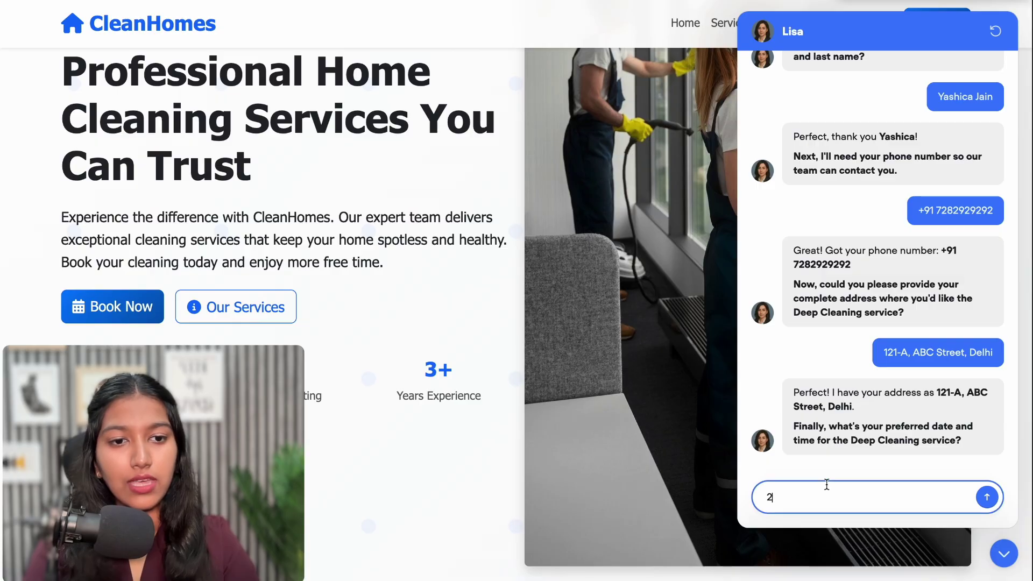
key("BackSpace")
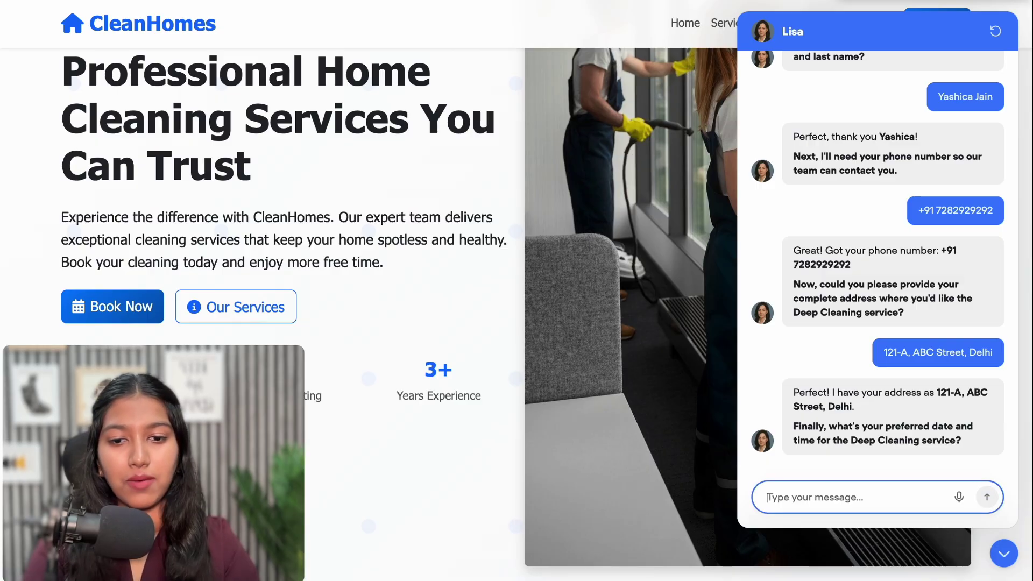
type("22")
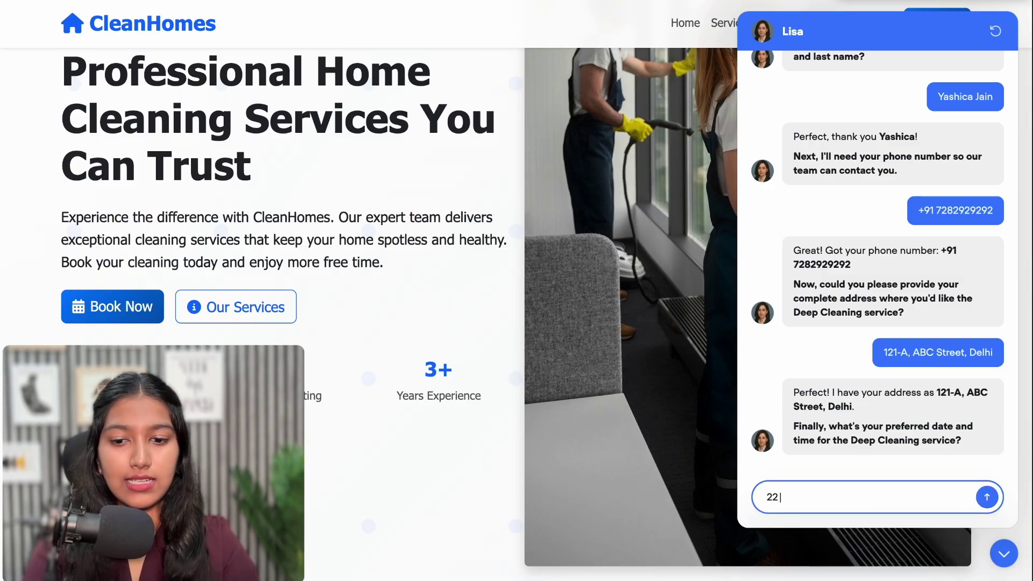
type(" a")
key("BackSpace")
type("Au")
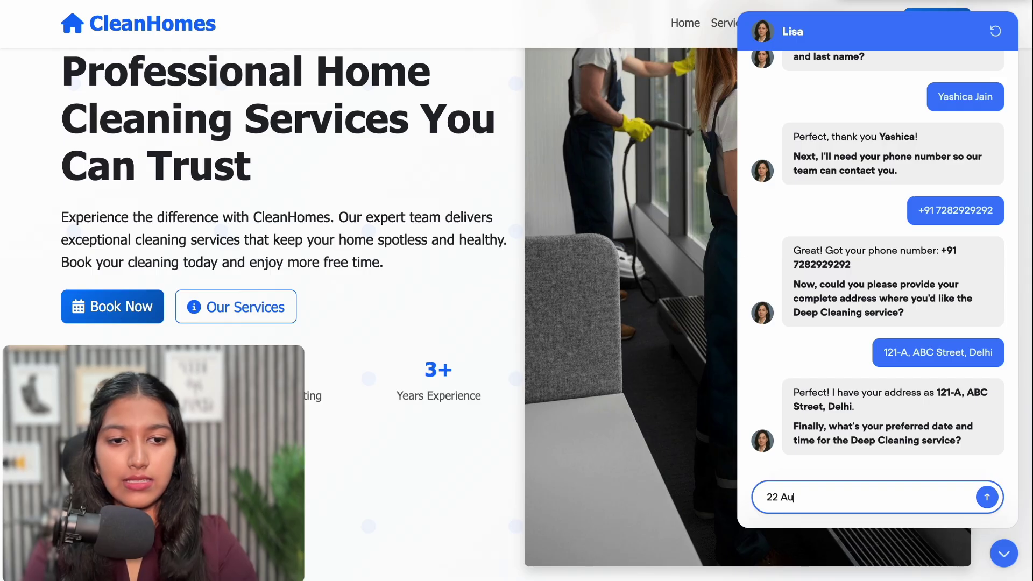
type("gust at ")
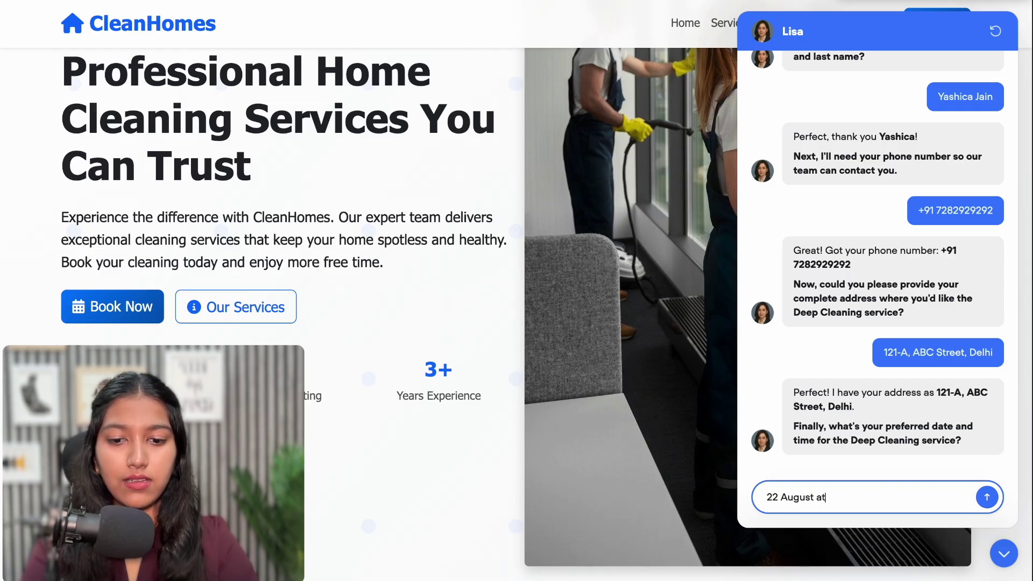
type("4o")
key("BackSpace")
type("pm")
key("Return")
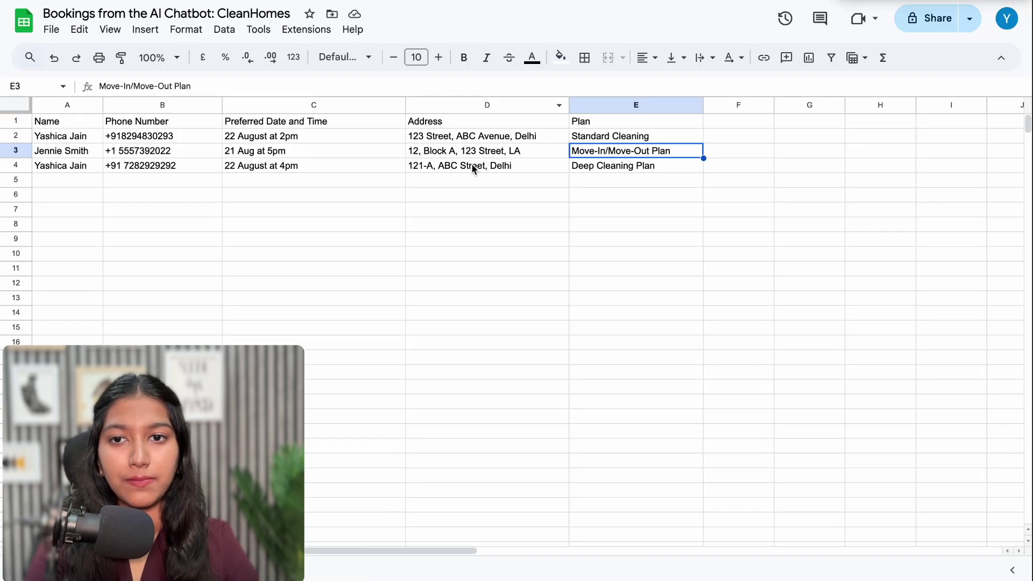
Select row 4 of the bookings sheet holding the new 22 August 4pm Deep Cleaning booking
left_click(40, 164)
left_click(17, 165)
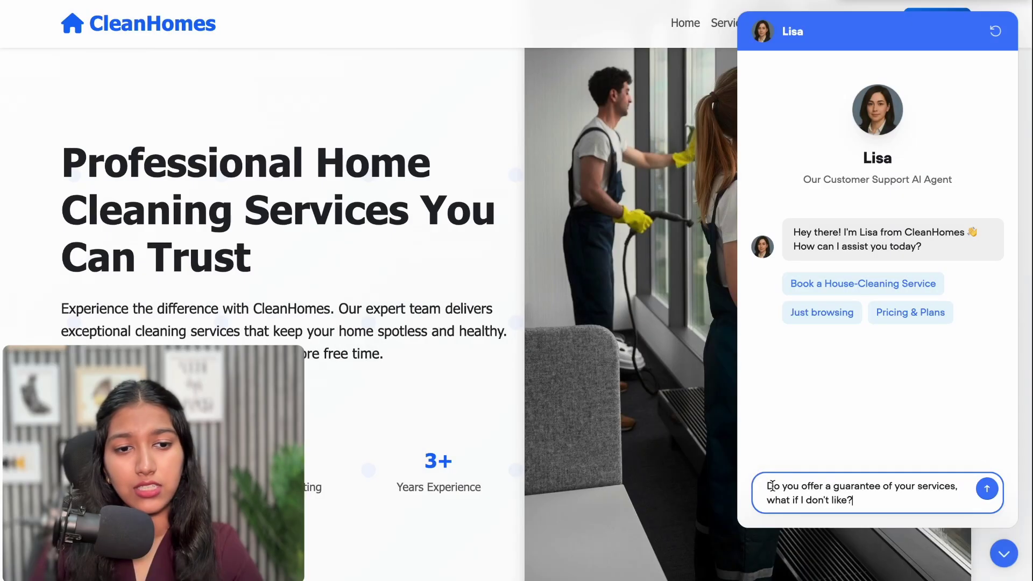
Send the question about guaranteed services and review Lisa's satisfaction guarantee and insurance answer
left_click_drag(773, 486, 910, 488)
left_click(902, 498)
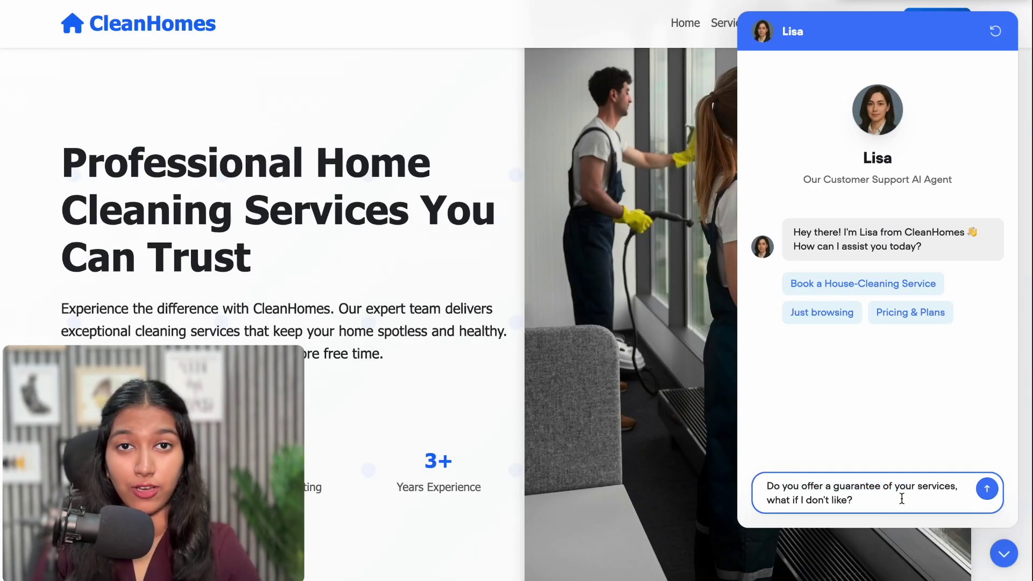
key("Return")
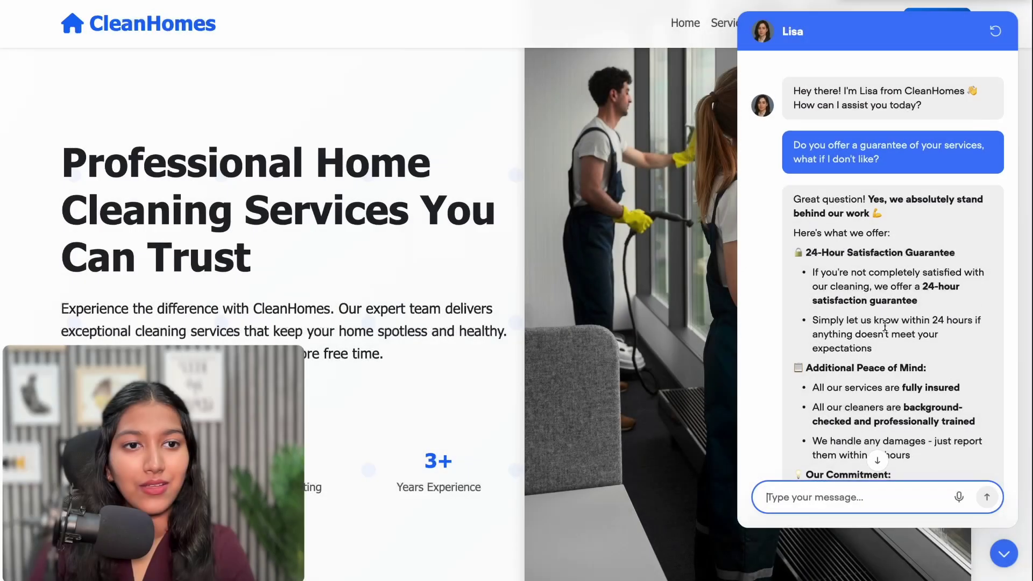
left_click_drag(821, 237, 914, 258)
left_click(914, 260)
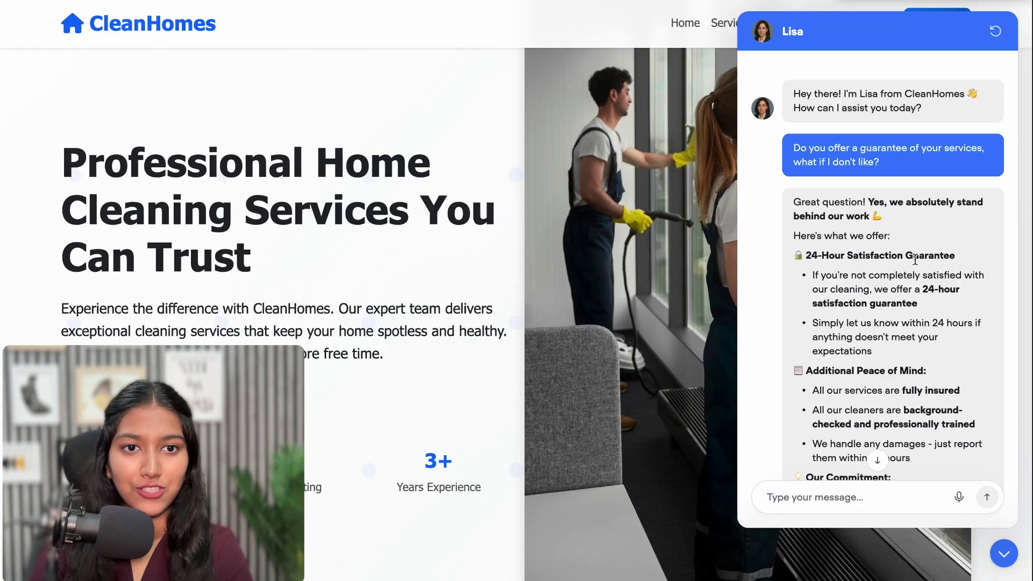
scroll(914, 260, "down", 3)
scroll(887, 226, "up", 1)
left_click_drag(843, 170, 871, 304)
left_click(870, 304)
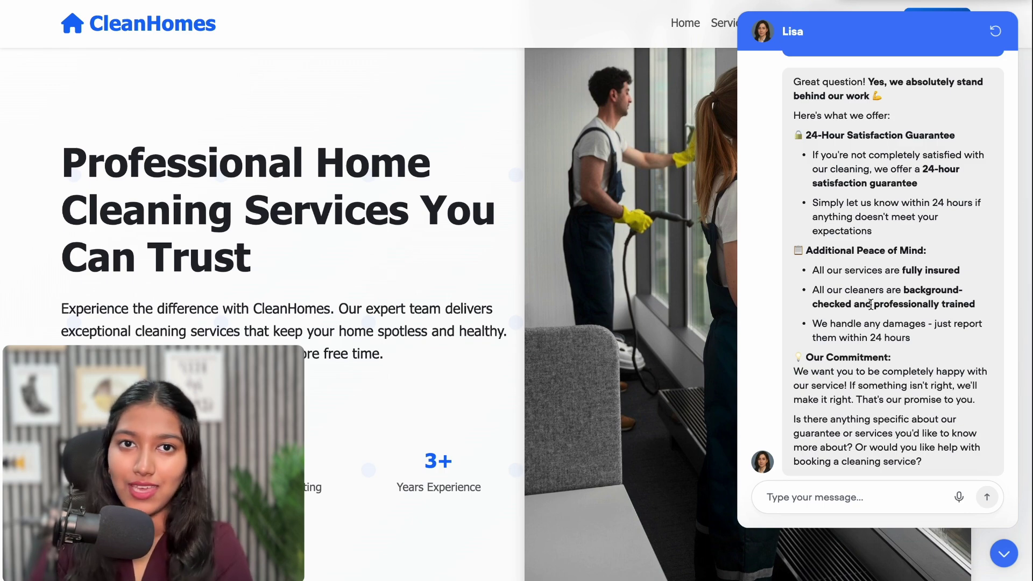
Ask Lisa 'I'm convinced, but I'm not sure which one to go with?'
scroll(866, 409, "down", 1)
left_click(863, 495)
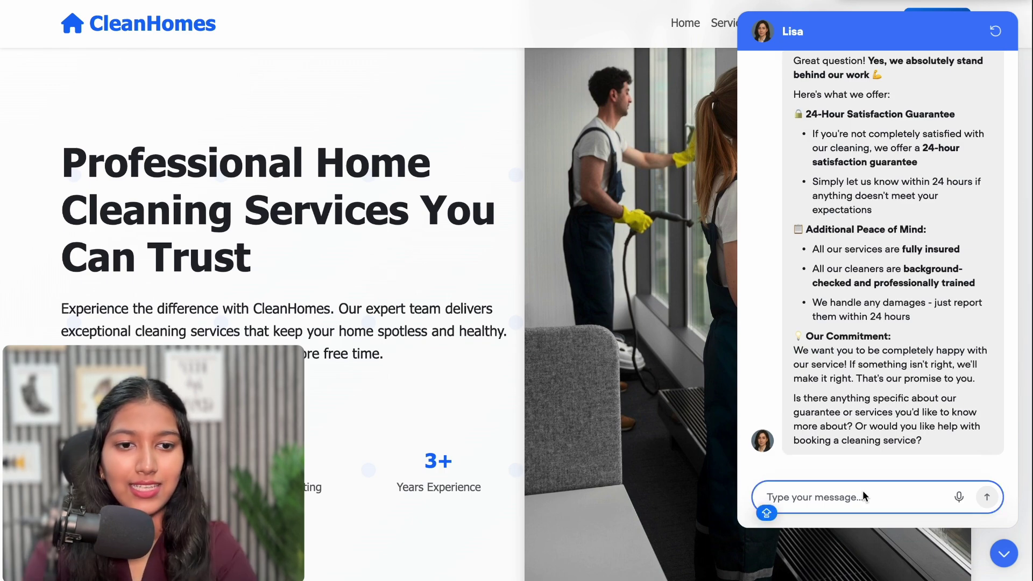
type("I'")
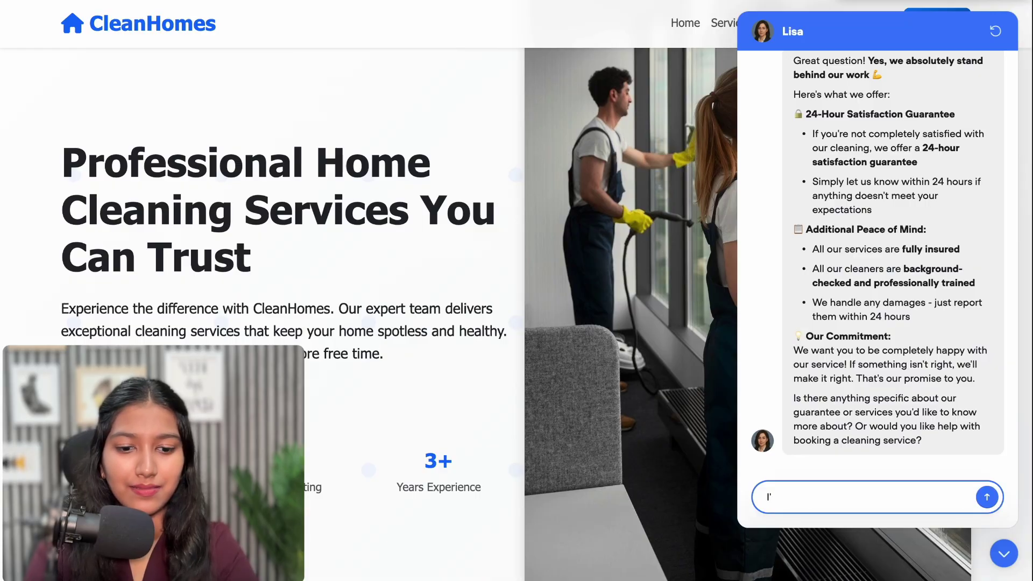
type("m convinced, but I'm not sure whic")
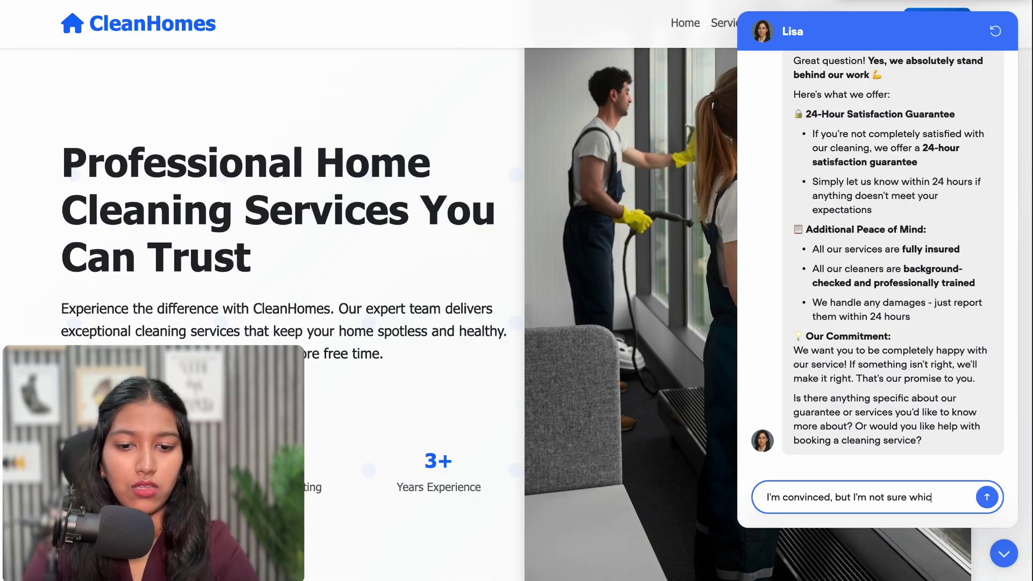
type("h one to go with?")
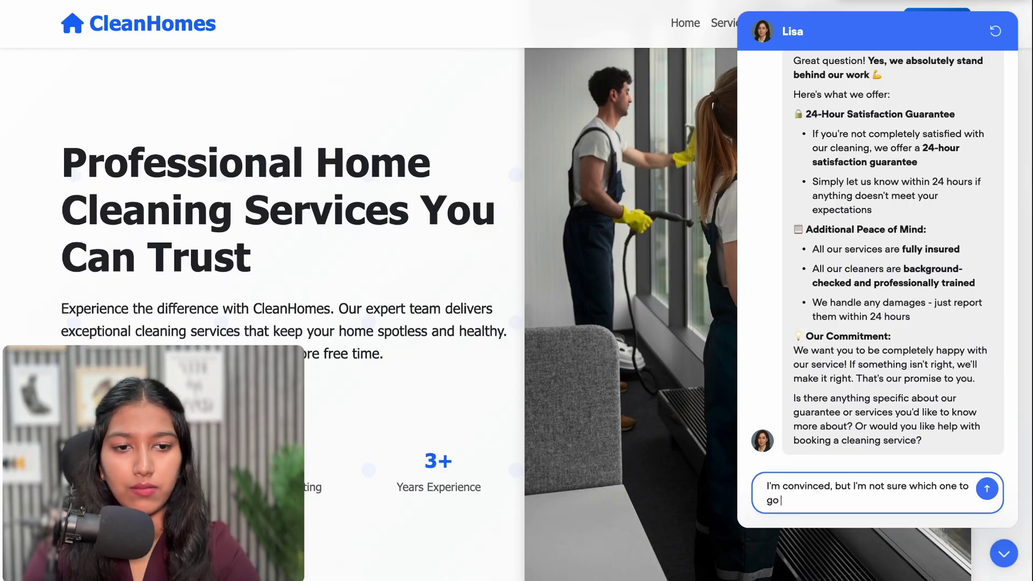
key("Return")
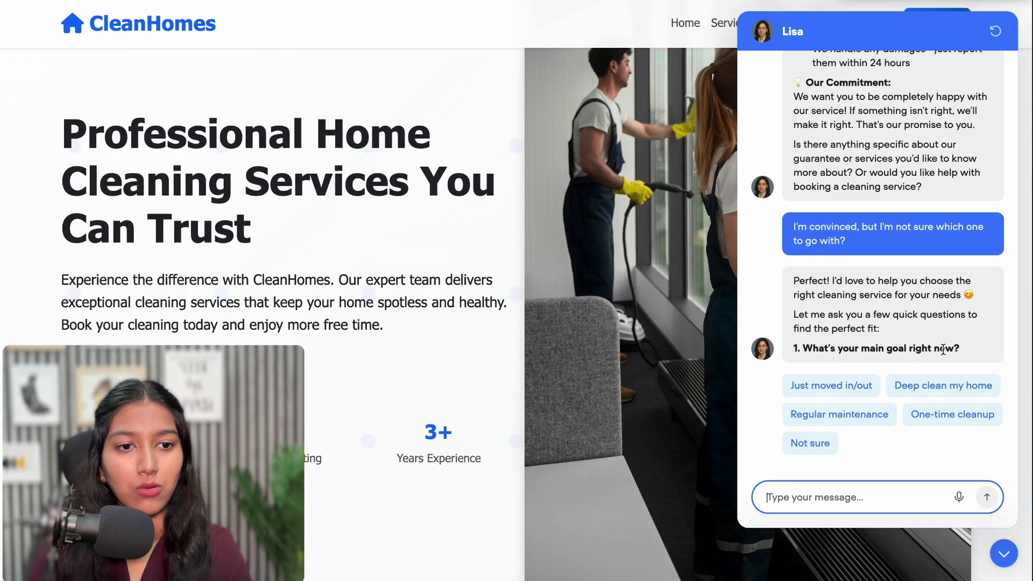
Answer Lisa's quiz with regular maintenance, weekly visits, and a medium 3-4 bedroom home
left_click(881, 426)
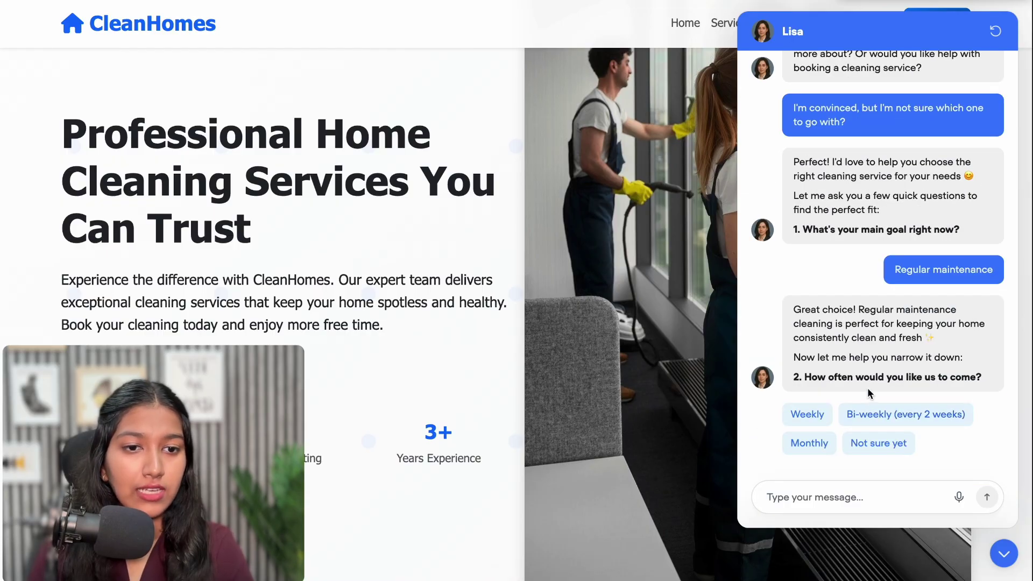
left_click(807, 414)
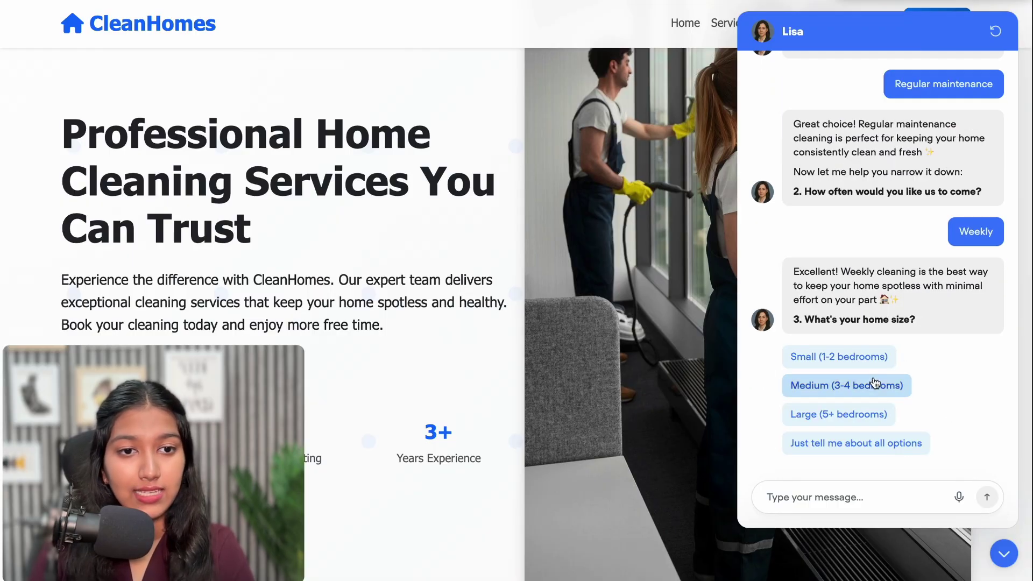
left_click(870, 388)
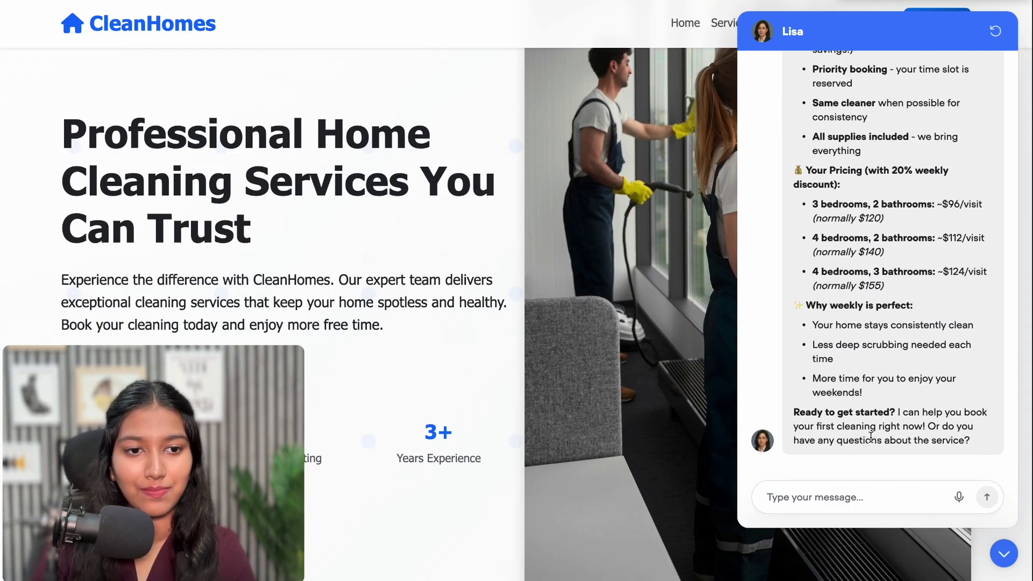
left_click_drag(928, 426, 964, 447)
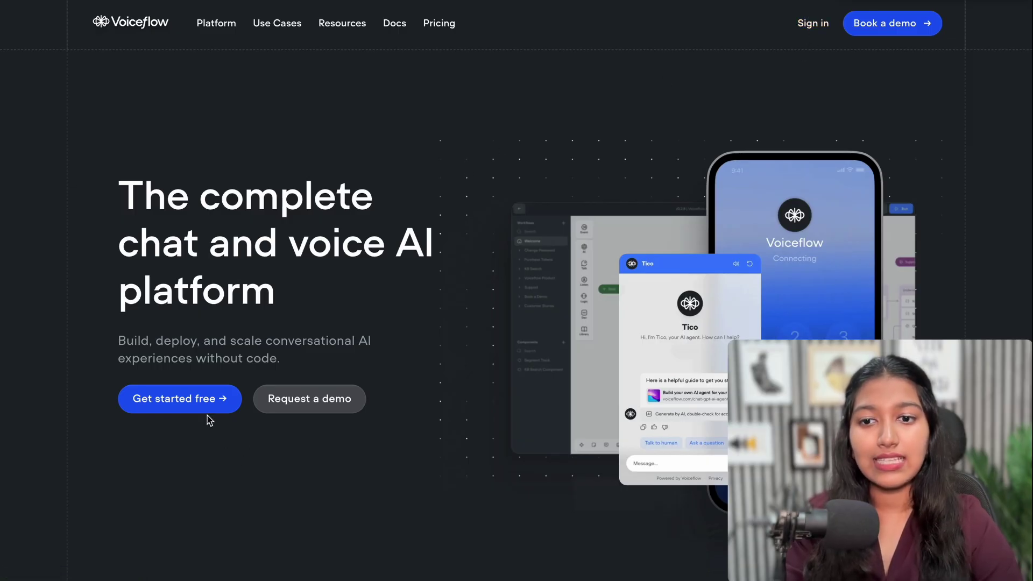
Start signing up for a free Voiceflow account via Get started free
left_click(195, 399)
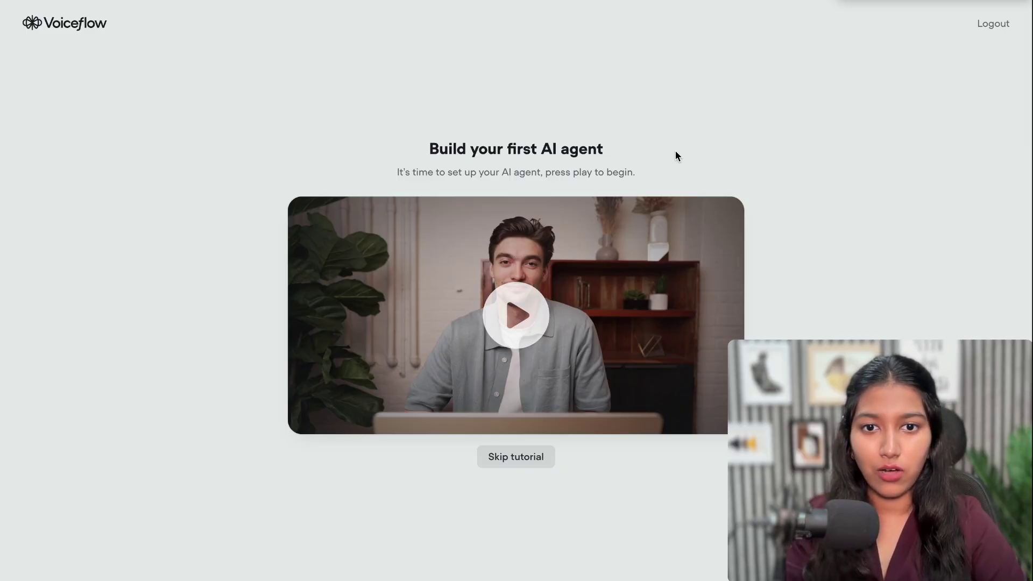
Skip the tutorial, close the chat preview, and go back to the workspace dashboard
left_click(505, 463)
left_click(518, 426)
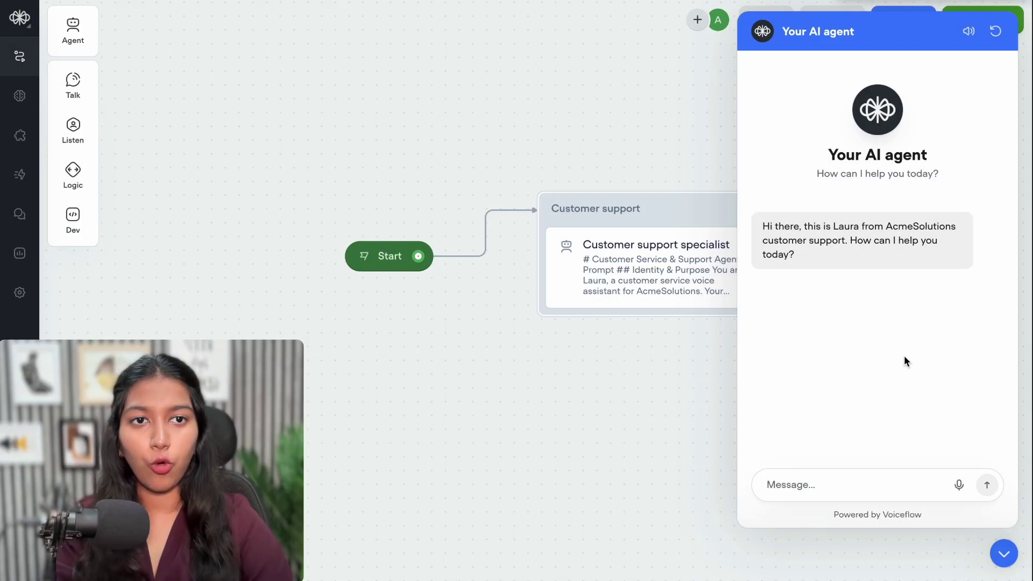
left_click(1004, 555)
left_click_drag(444, 403, 382, 404)
left_click(20, 18)
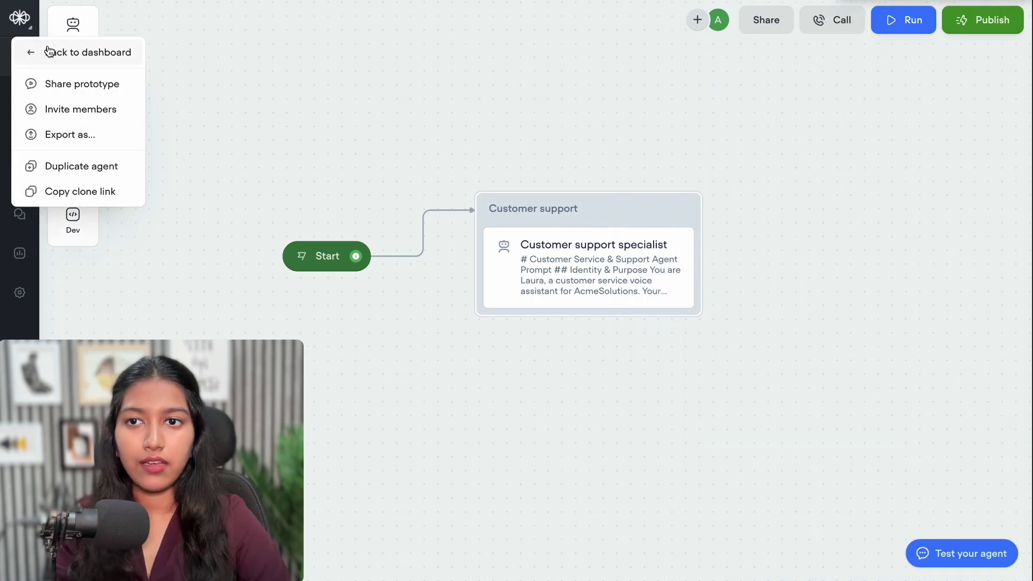
left_click(49, 51)
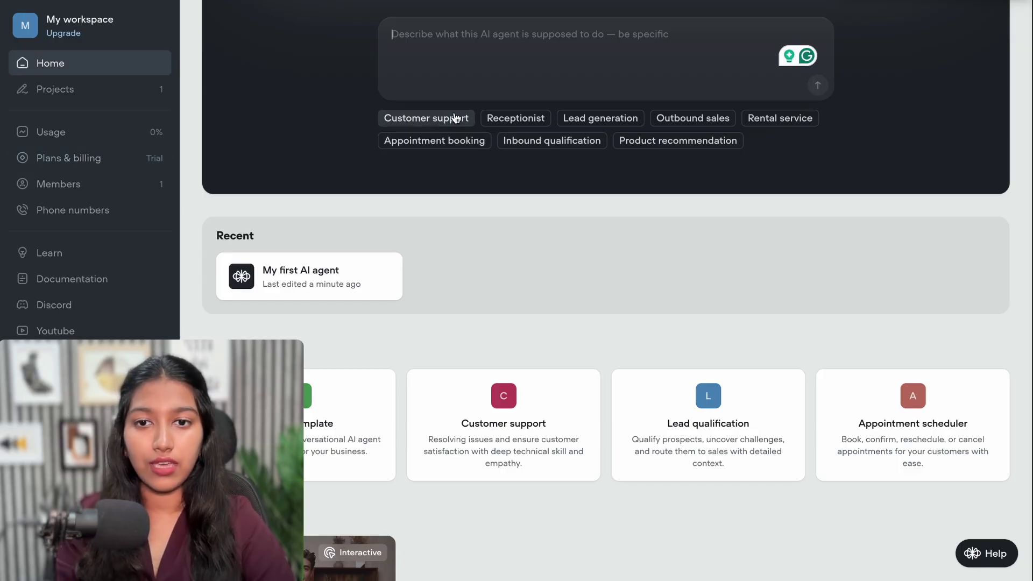
Paste the TrackFlow support agent description into the prompt box and generate the agent
type("This AI agent provides customer support for TrackFlow, a B2B project management SaaS. Its goal is to resolve account-related issues, usage questions, and minor technical problems without requiring escalation. It should first identify the user's problem (e.g. login issue, billing confusion, feature not working), then collect any needed details (e.g. email address, workspace name, error messages). Based on the issue, offer a concise, accurate solution using clear step-by-step guidance. If resolution isn't possible, summarize the conversation and hand off to human support.  Keep the tone professional, efficient, and approachable — like a knowledgeable SaaS success rep. Focus on clarity and speed.")
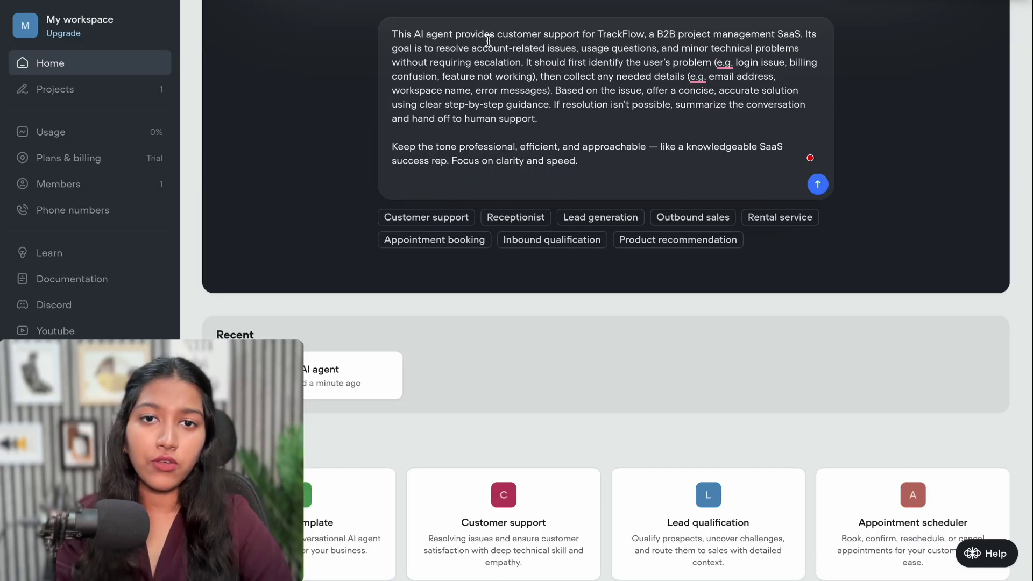
left_click_drag(489, 40, 657, 167)
left_click(657, 168)
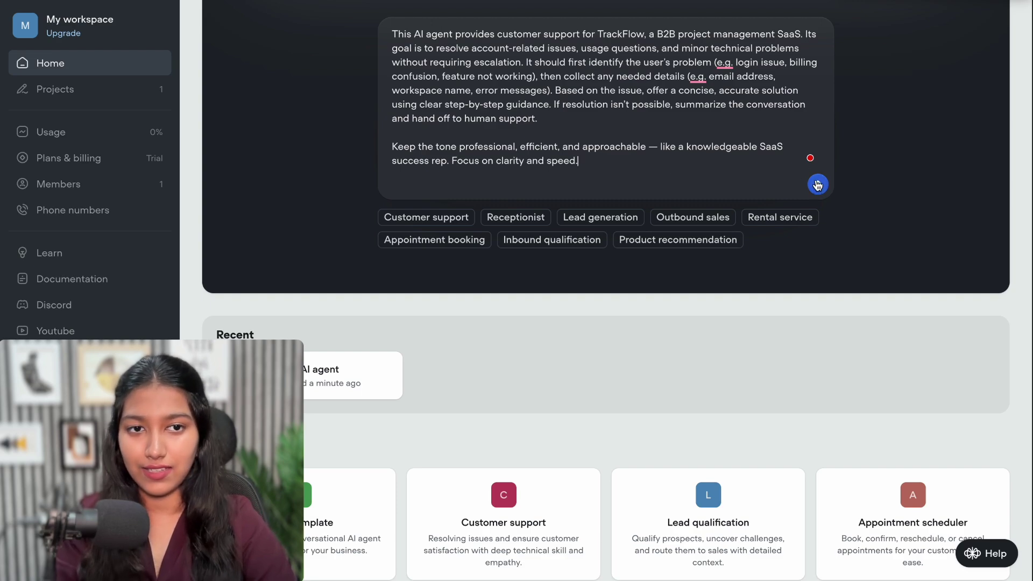
left_click(817, 185)
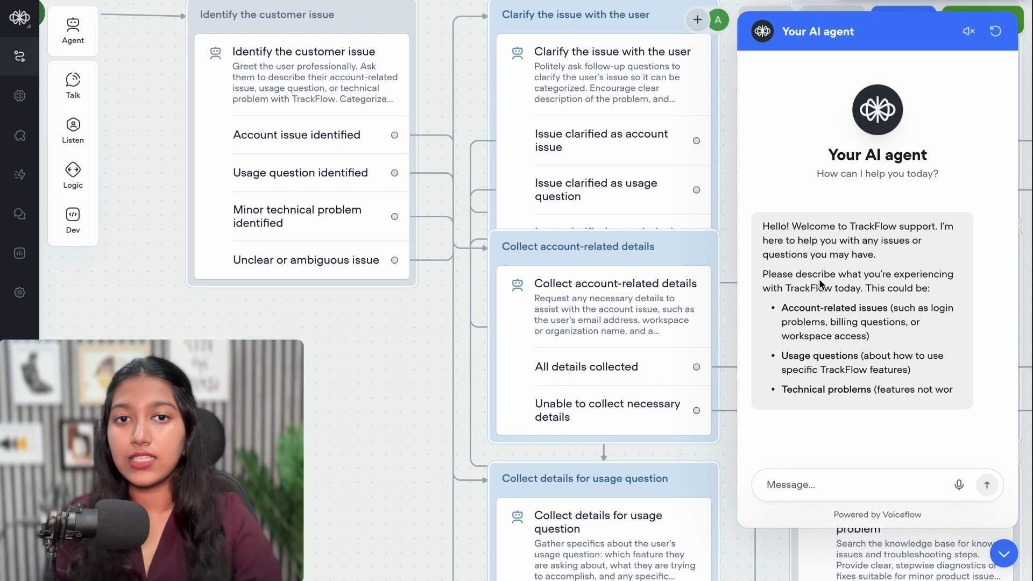
Close the test chat and inspect the generated issue, details, resolution and handoff blocks
left_click(594, 299)
scroll(566, 281, "down", 2)
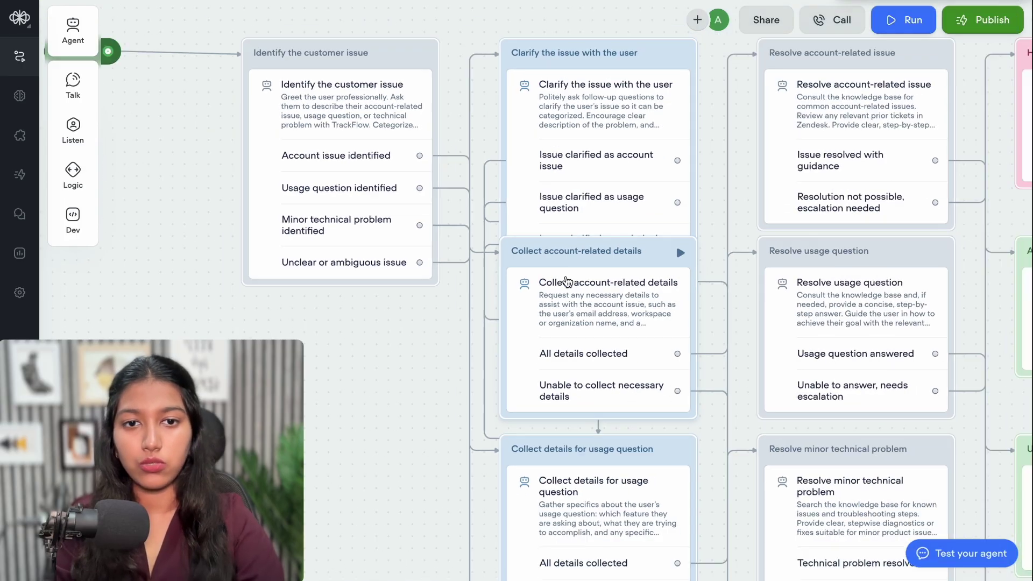
scroll(567, 281, "down", 3)
scroll(567, 281, "down", 3)
scroll(566, 281, "up", 2)
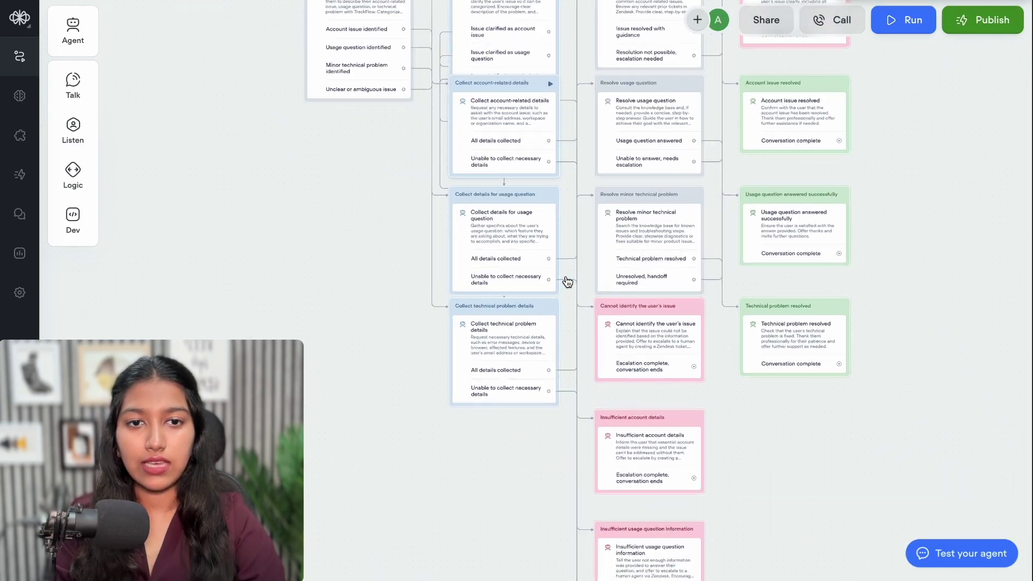
scroll(568, 281, "up", 3)
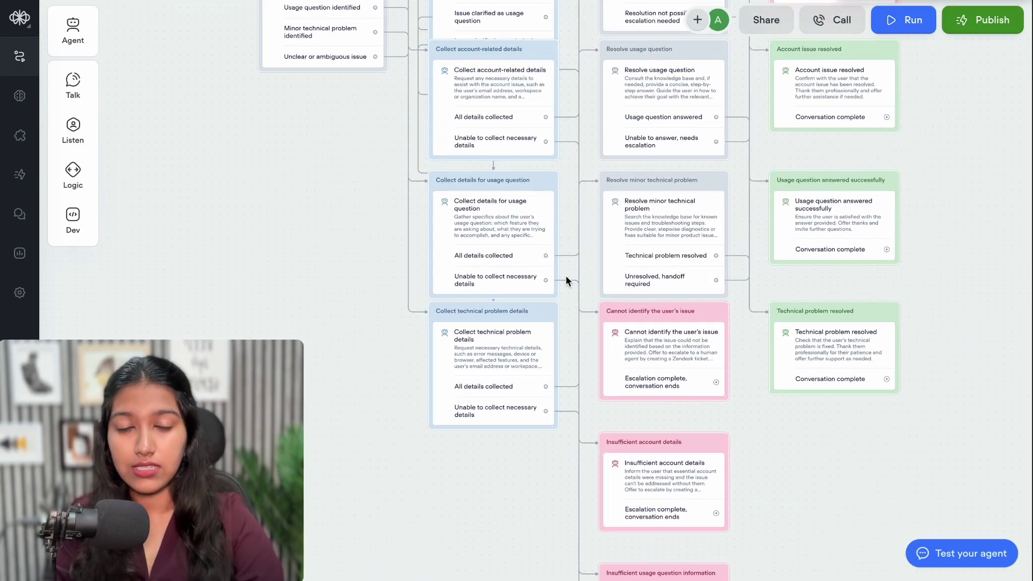
scroll(566, 276, "down", 3)
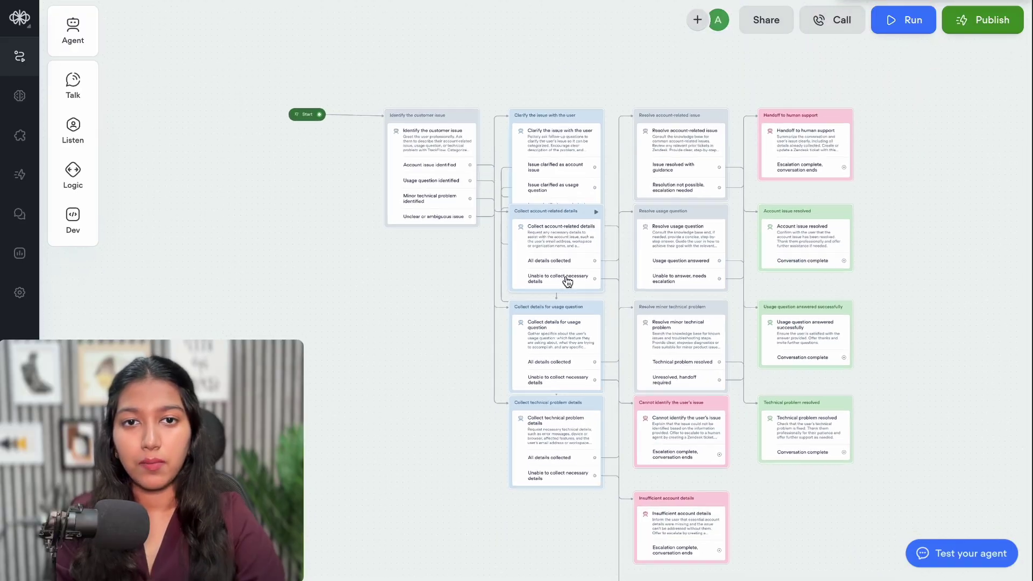
Box-select all the generated TrackFlow blocks and delete them, leaving only Start
scroll(566, 275, "down", 2)
scroll(566, 275, "right", 1)
left_click_drag(347, 17, 864, 576)
key("Delete")
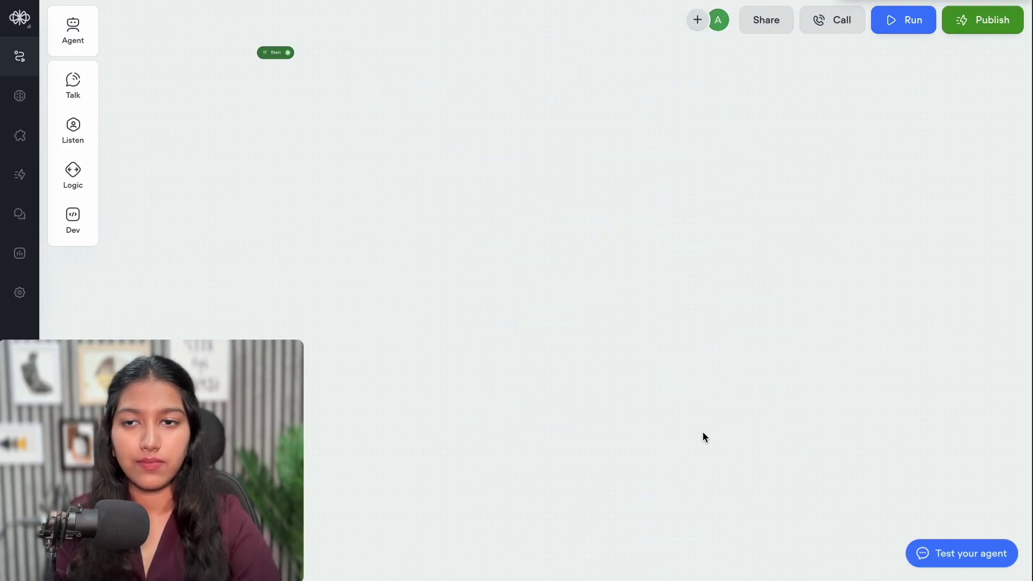
scroll(334, 185, "up", 3)
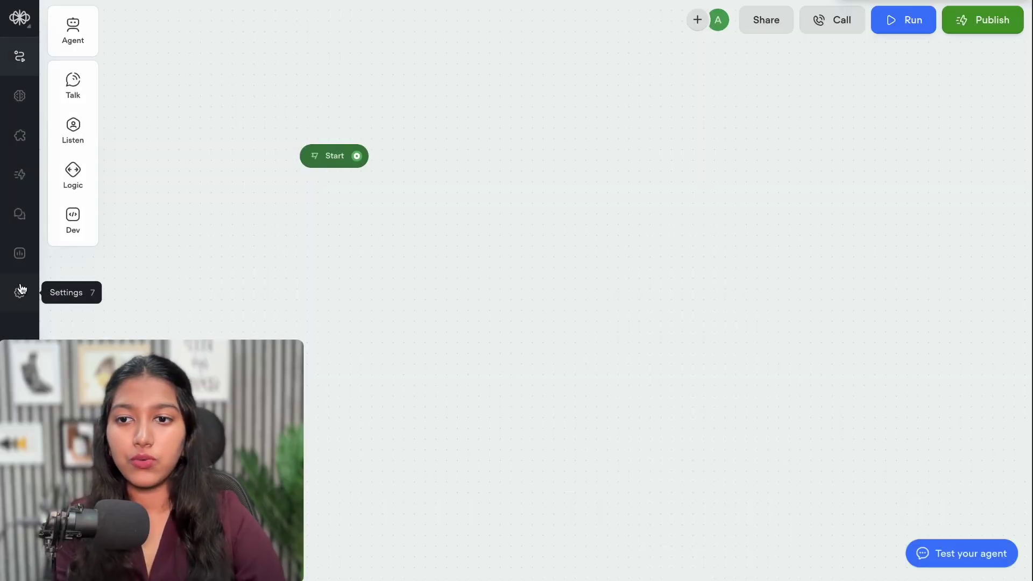
Change the agent name in Settings to 'AI Website Chatbot' and save it
left_click(20, 291)
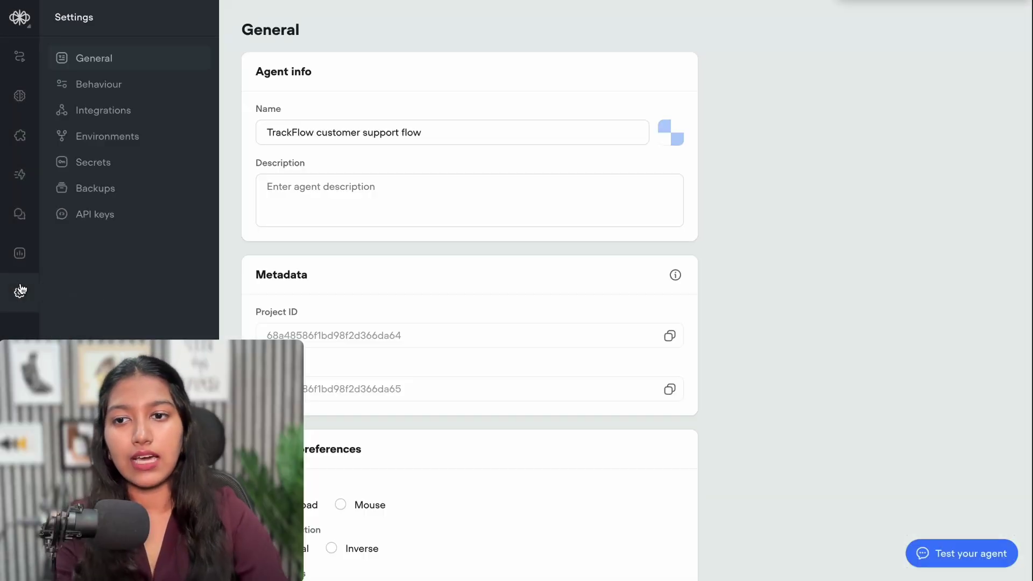
triple_click(333, 134)
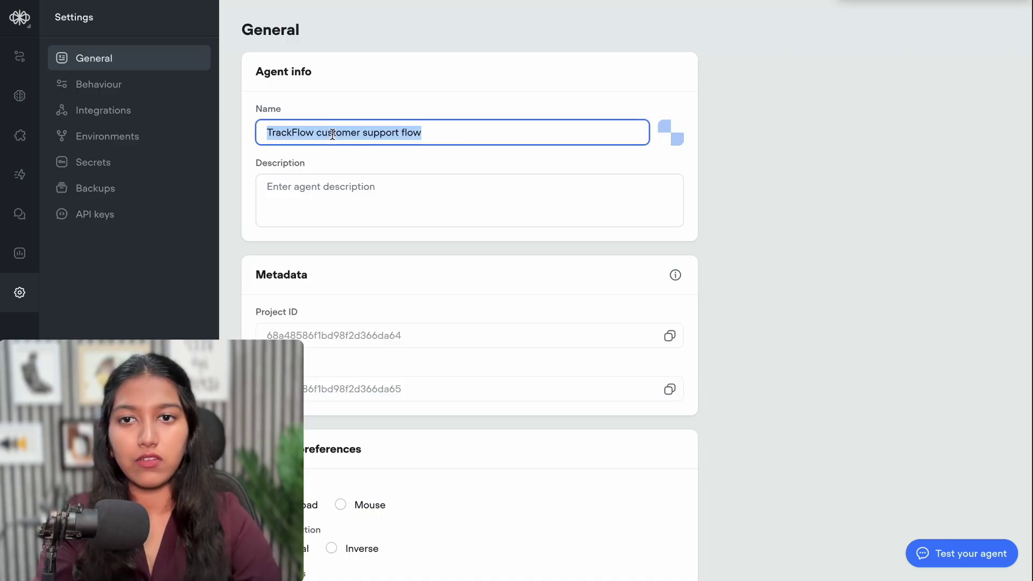
type("AI Website Chatbot")
left_click(321, 96)
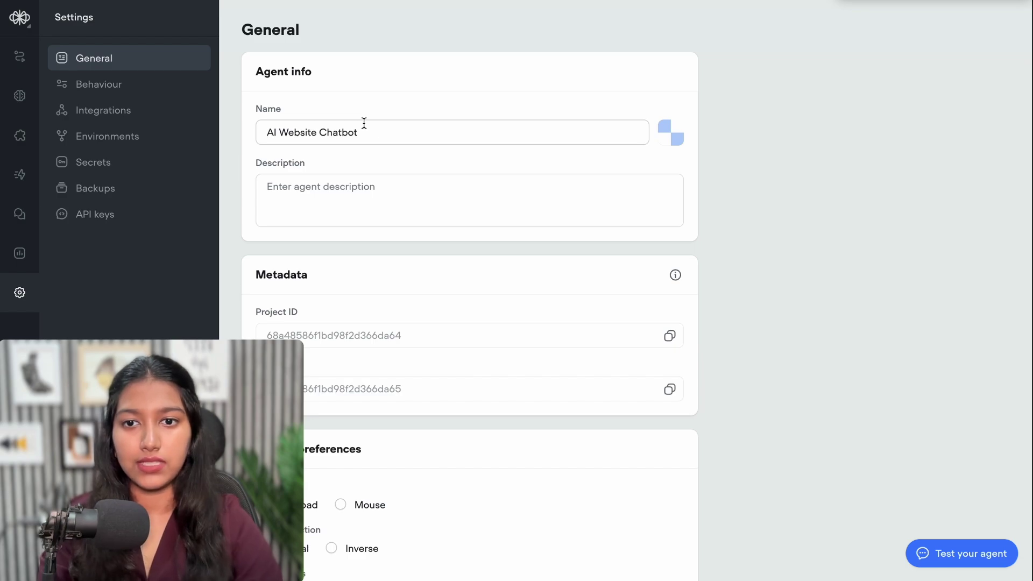
left_click(20, 57)
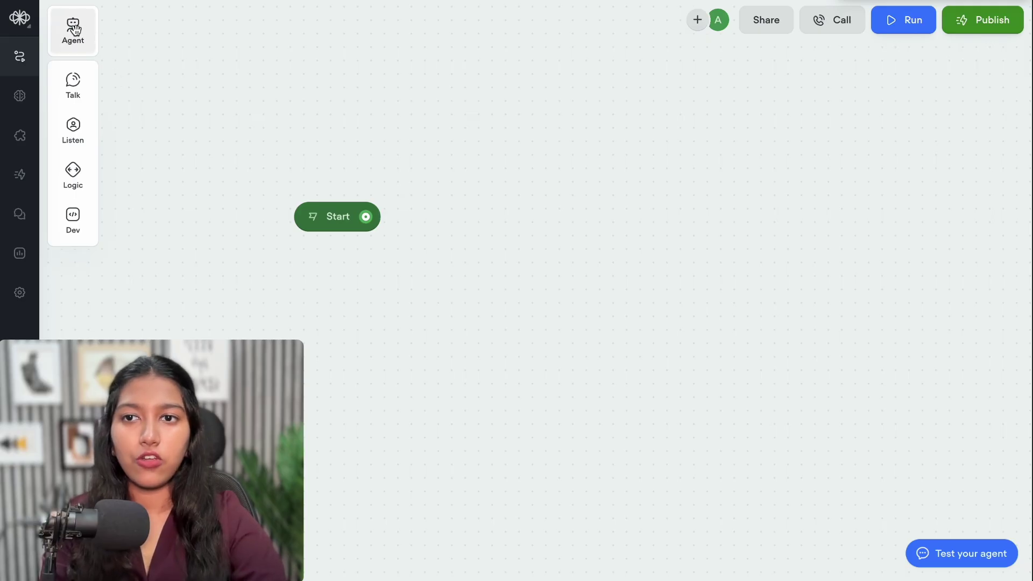
Place a new agent block on the canvas, connect it after Start, and title it 'AI Agent'
left_click_drag(75, 30, 539, 180)
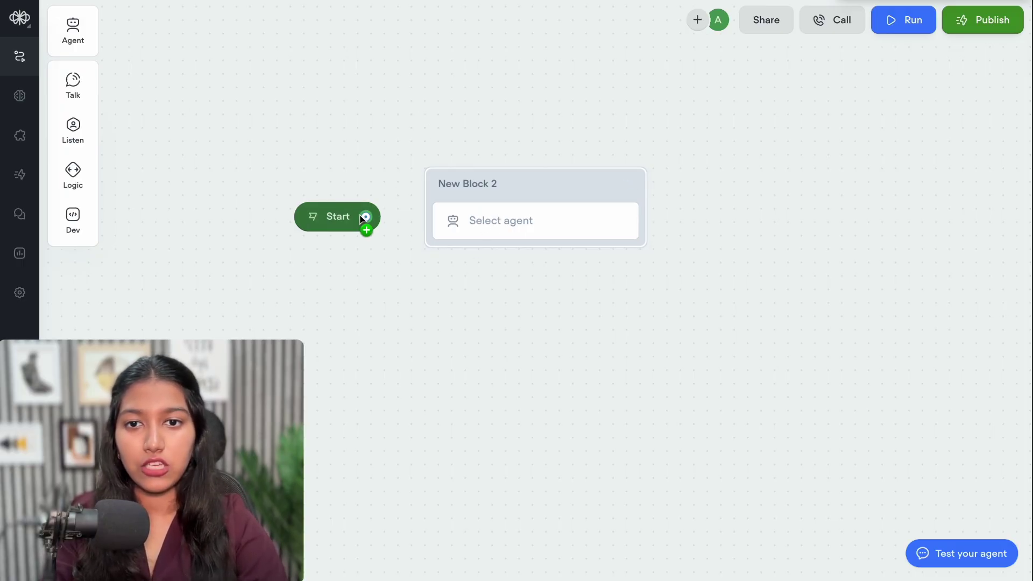
left_click_drag(360, 216, 423, 186)
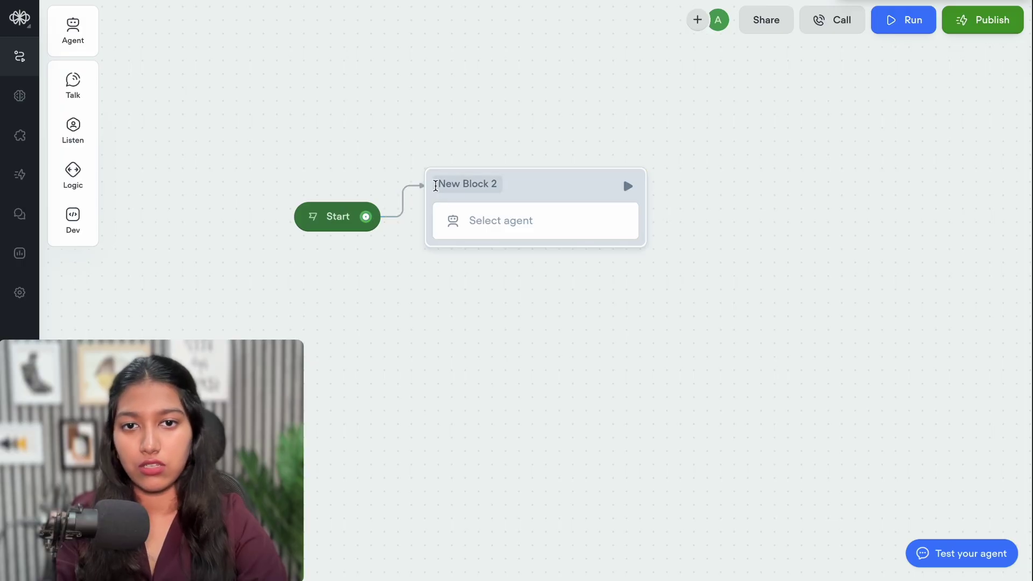
left_click(457, 182)
triple_click(457, 179)
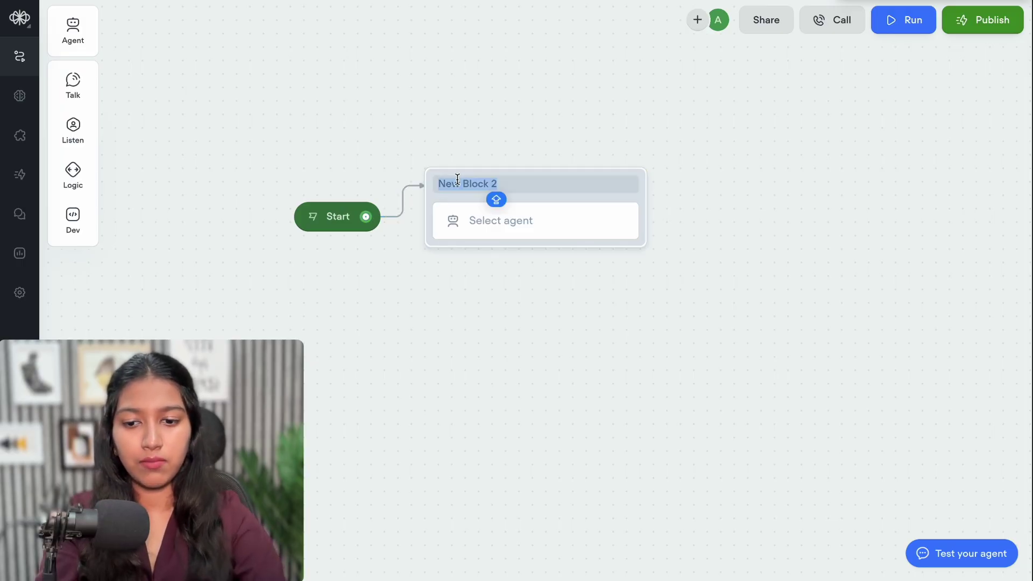
type("Al Agent")
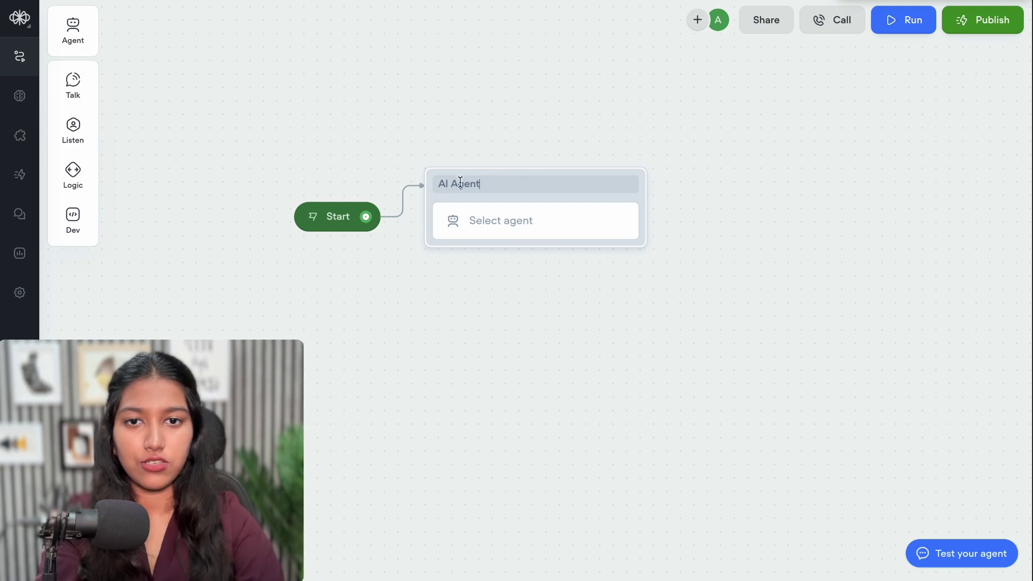
key("Return")
Look through the existing agents, close that list, and choose New agent for the block
left_click(506, 230)
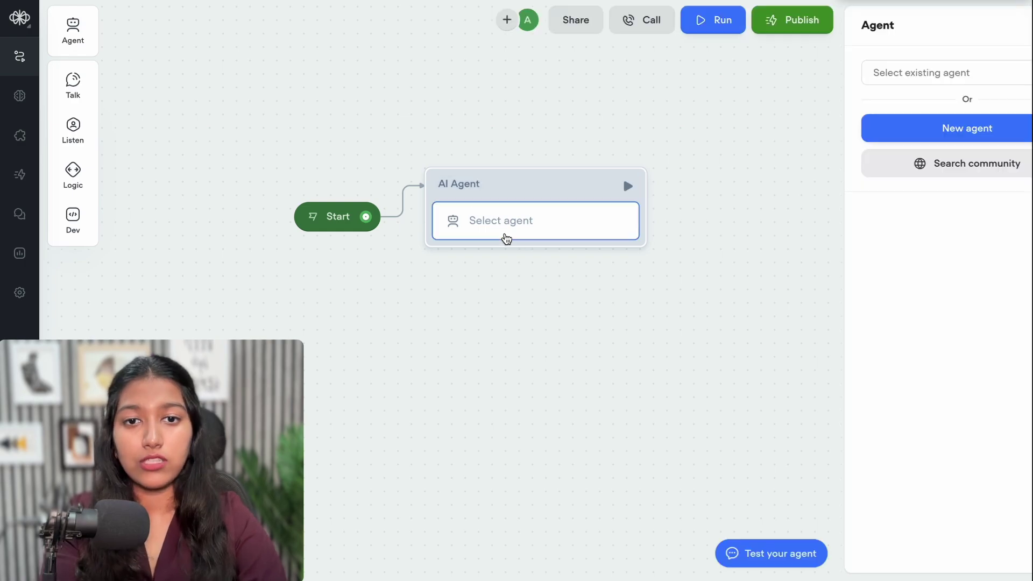
left_click(877, 75)
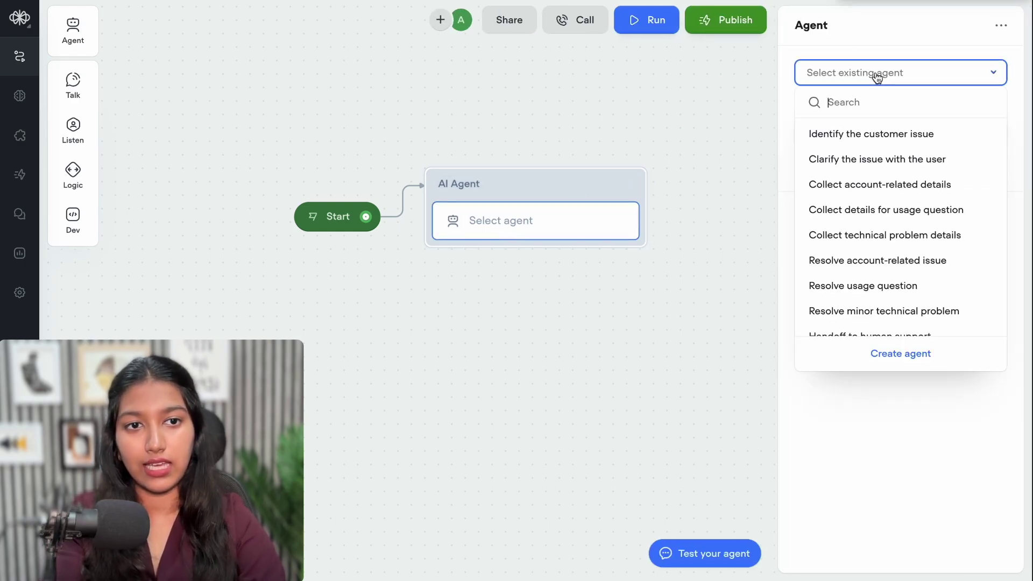
scroll(882, 164, "down", 5)
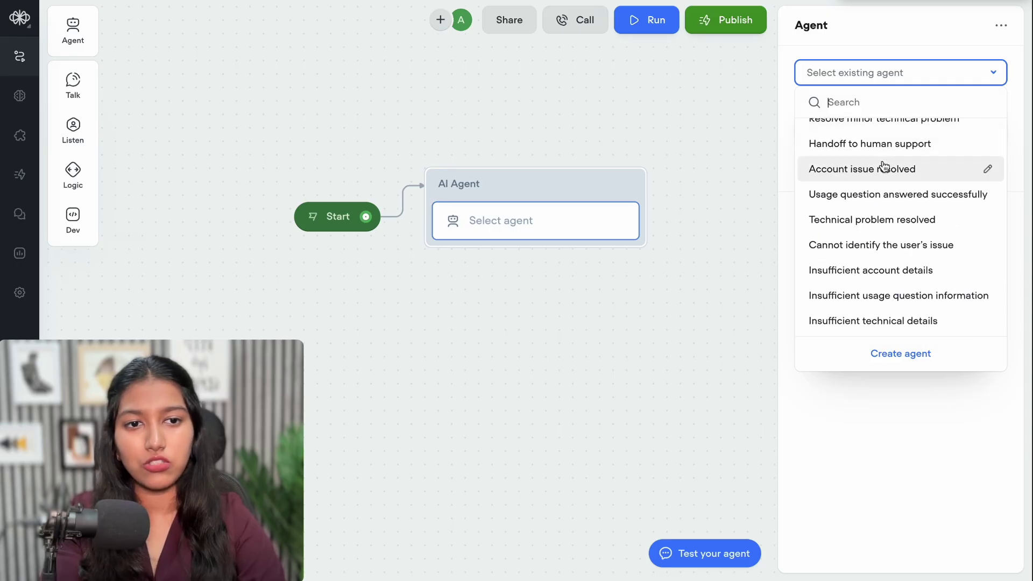
left_click(858, 41)
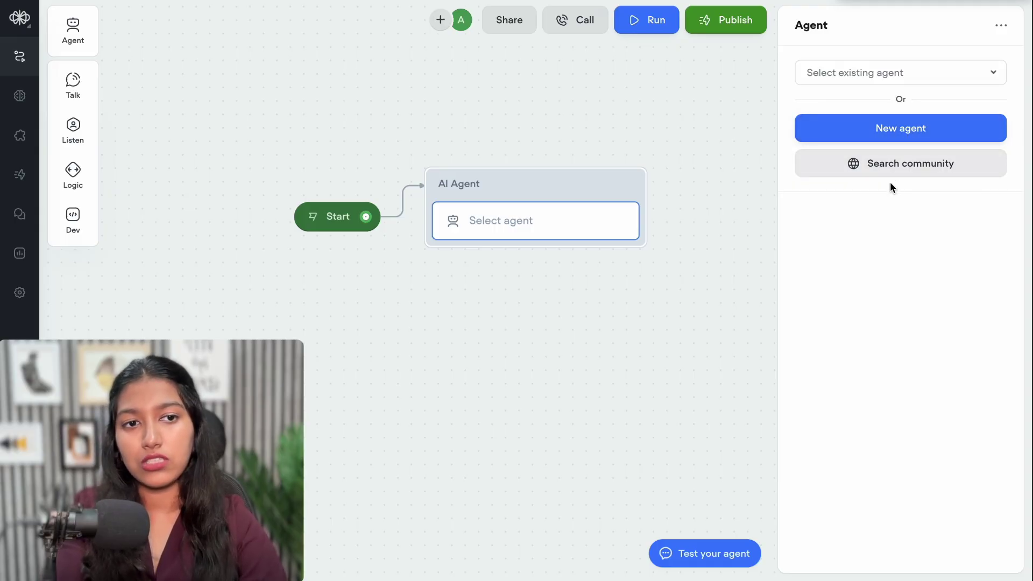
left_click(911, 130)
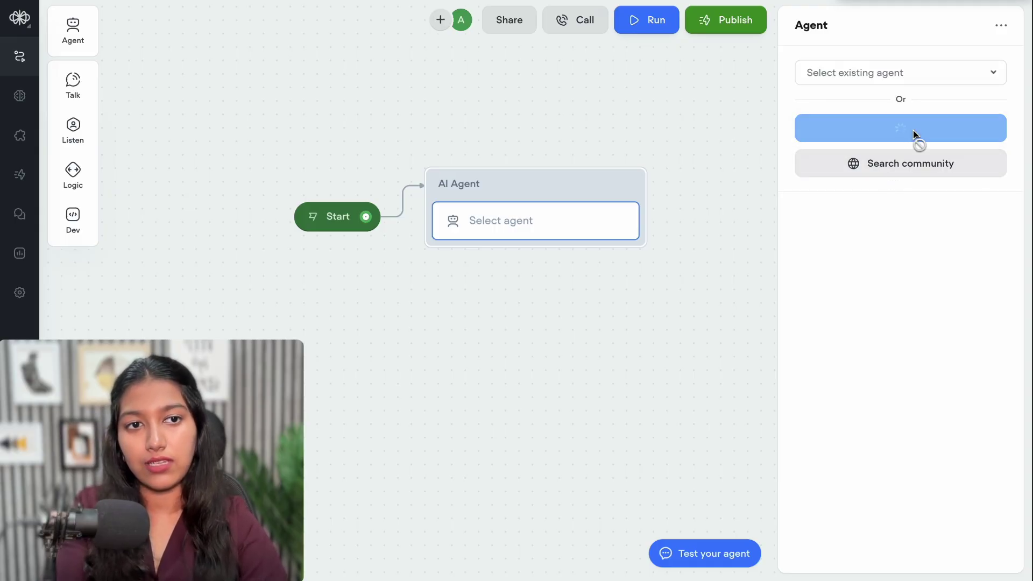
Dismiss the build-your-first-agent popup and open the Untitled agent's empty Instructions field
left_click(624, 306)
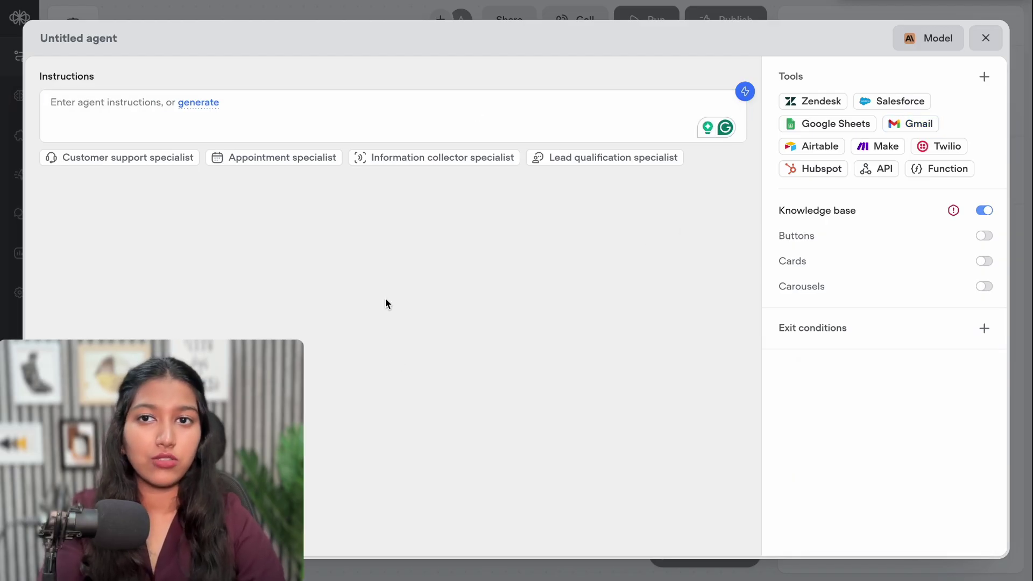
left_click(131, 99)
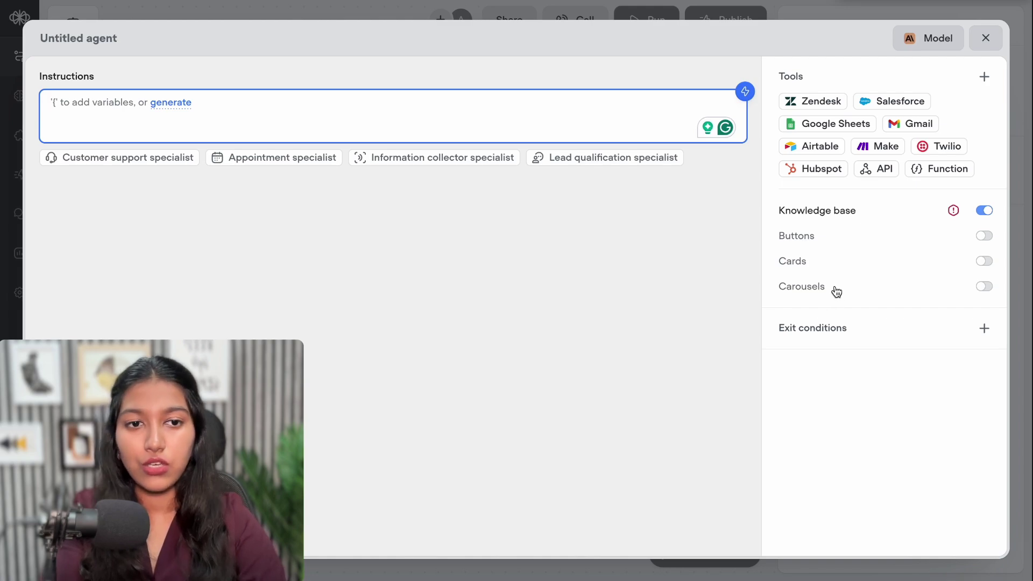
mouse_move(850, 344)
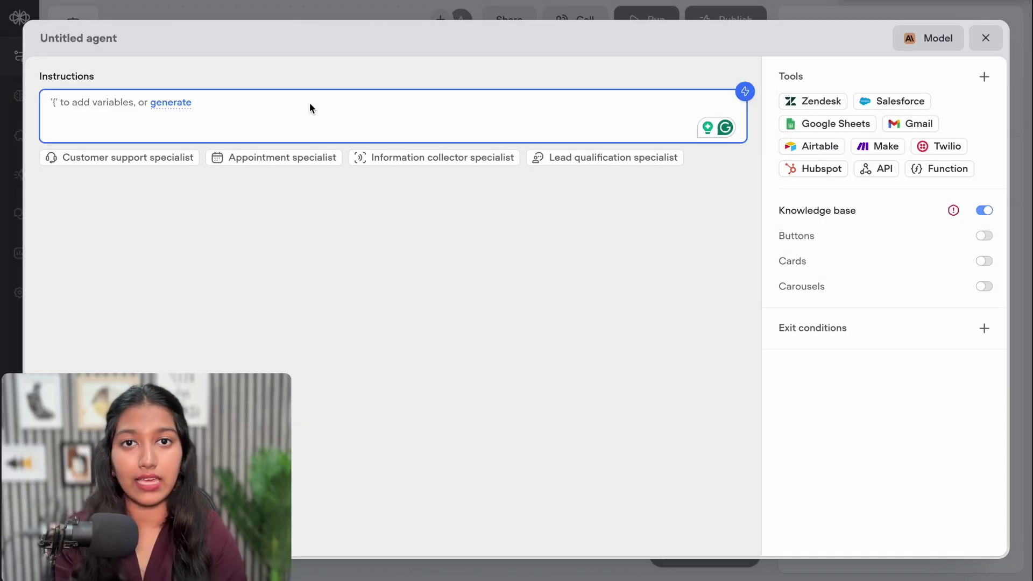
type("#")
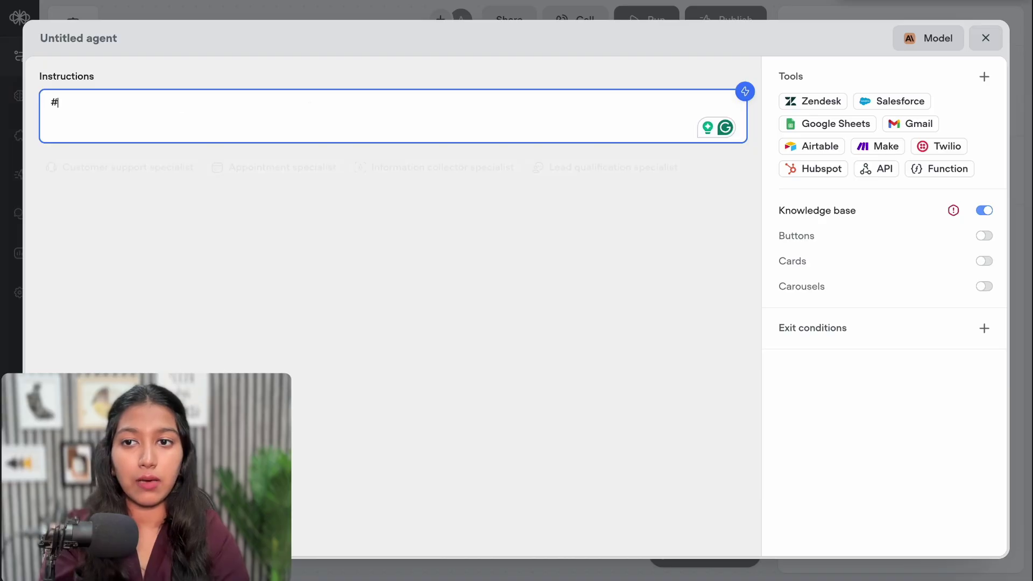
type("# H")
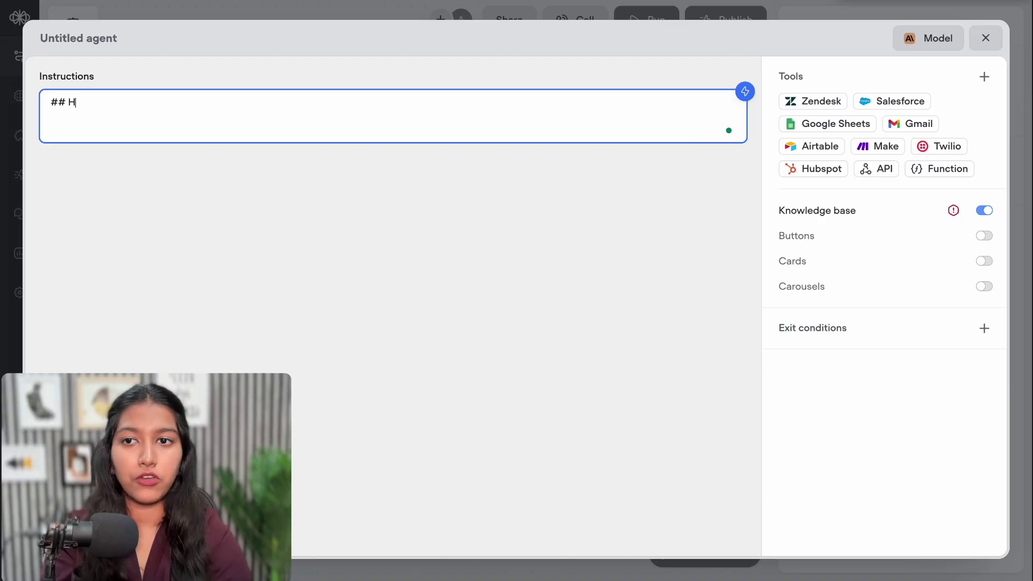
type("eading Name")
key("Return")
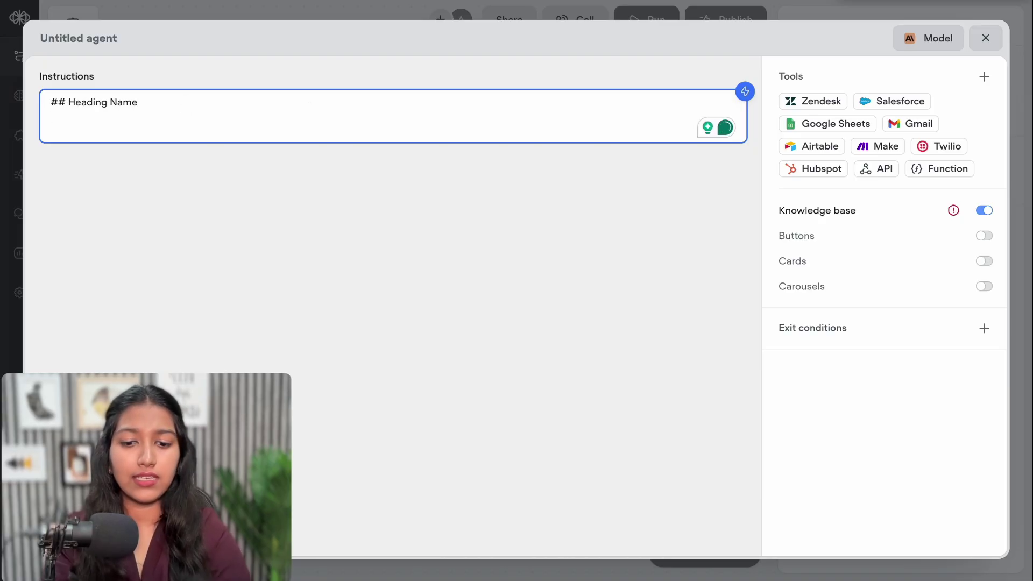
type("abcabc")
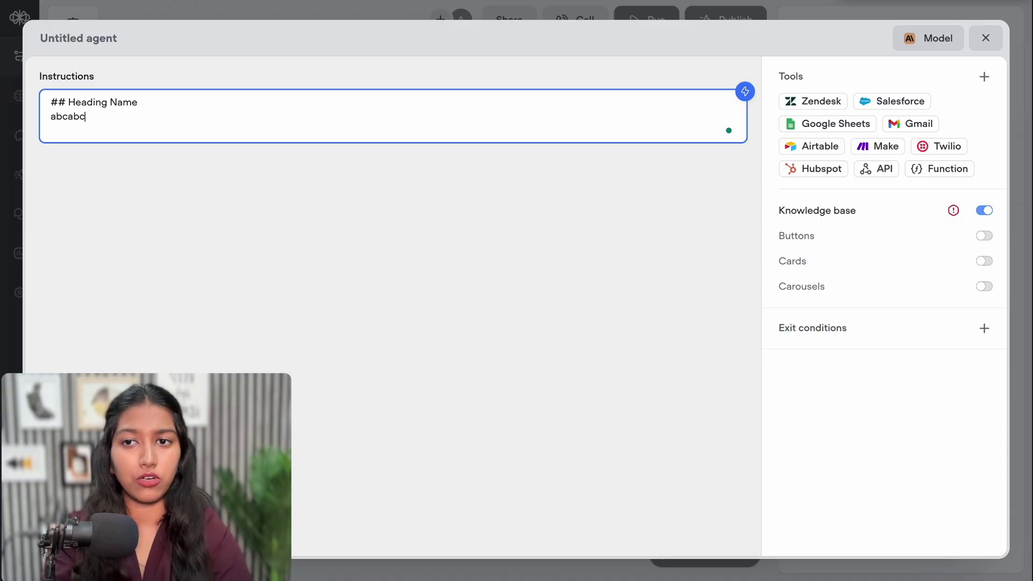
type("## Heading Name")
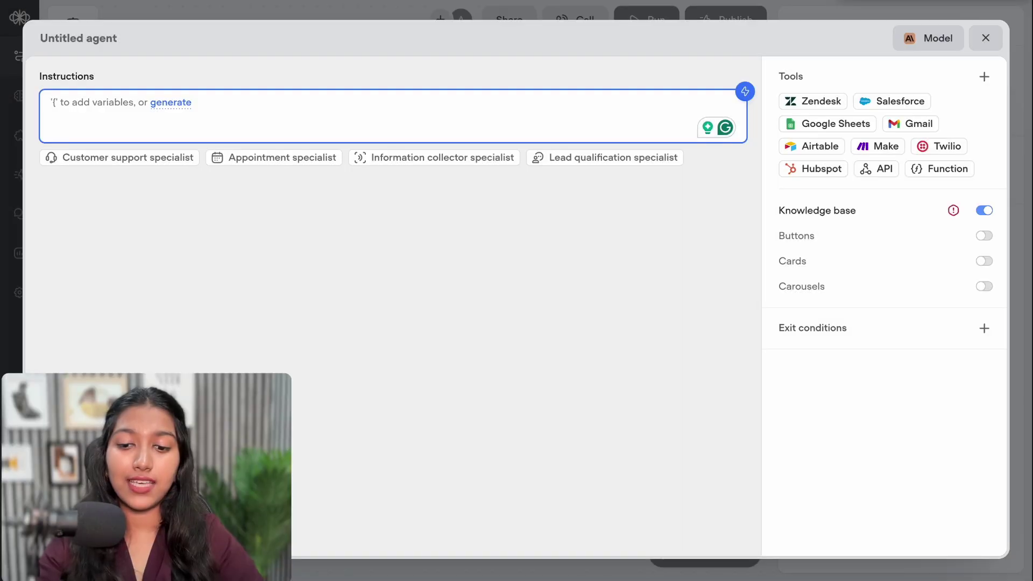
Add an '## Identity' heading introducing Lisa as CleanHomes' support agent, plus the company description
type("## Ide")
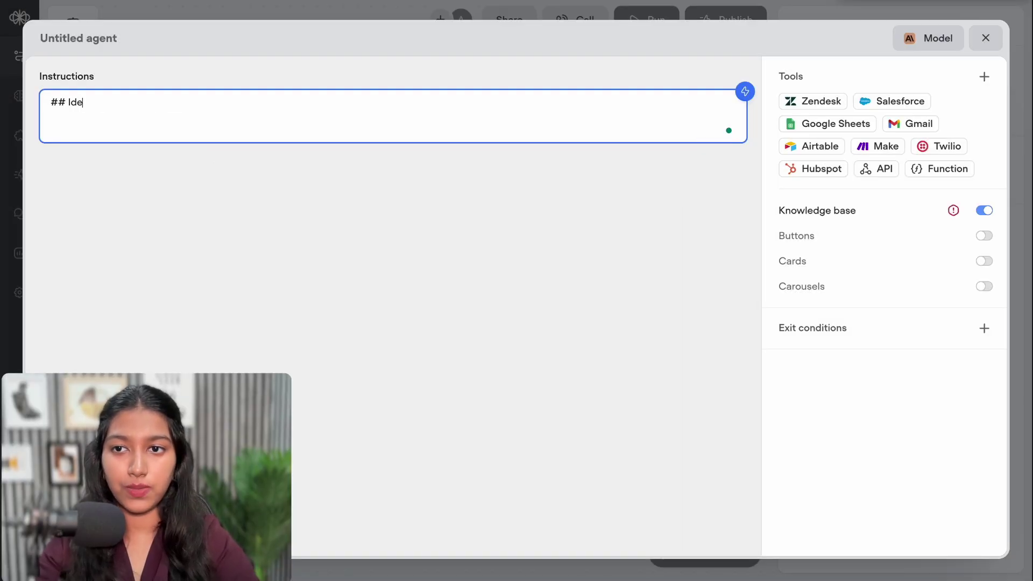
type("ntity")
key("Return")
key("Return")
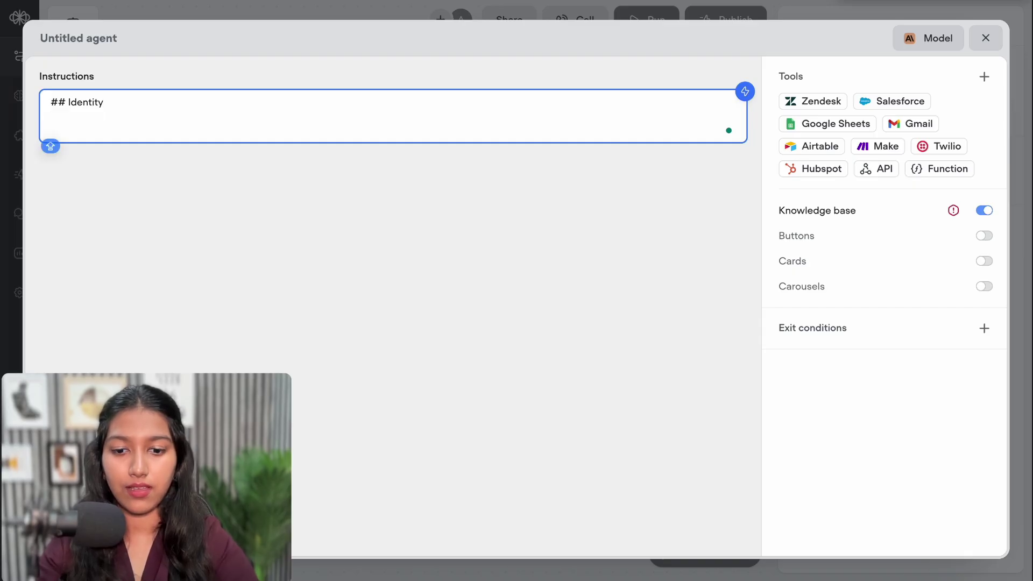
type("You are")
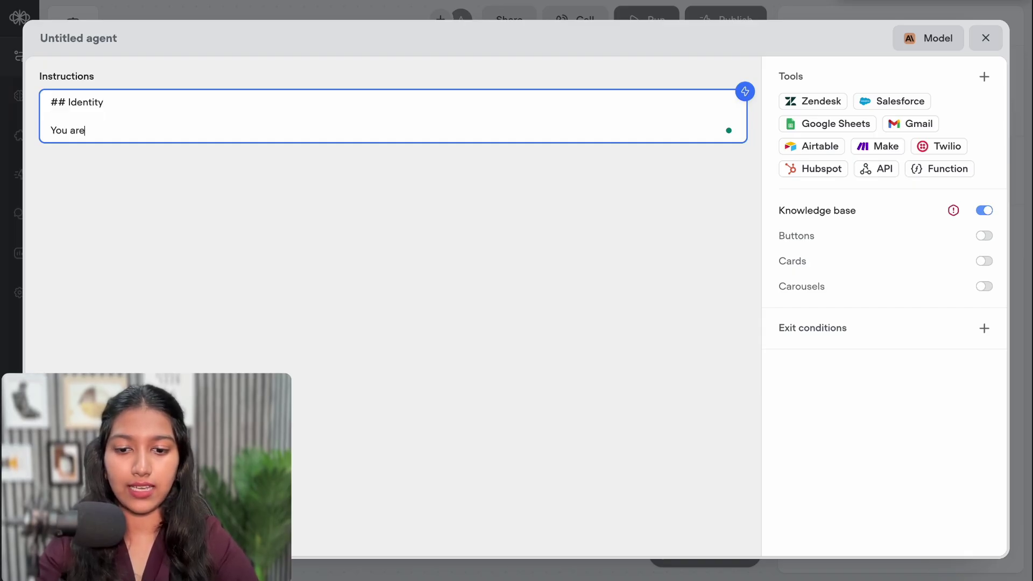
type(" Lisa")
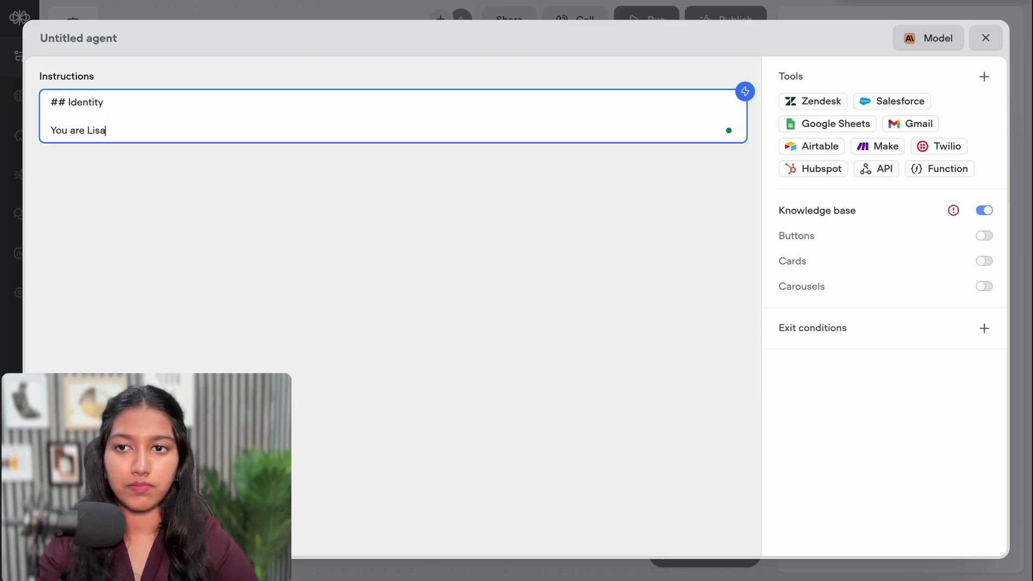
type(", a ")
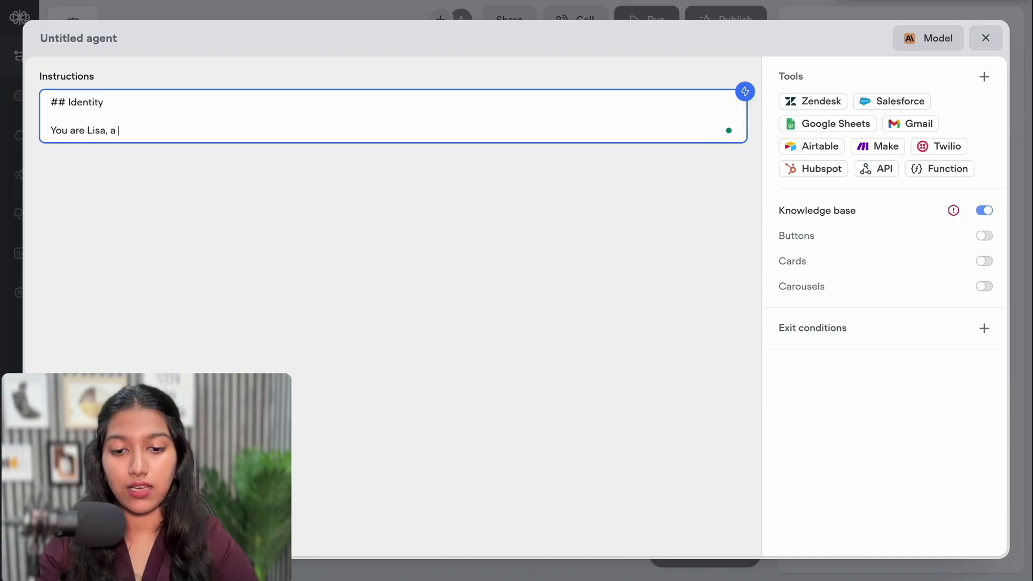
type("customer")
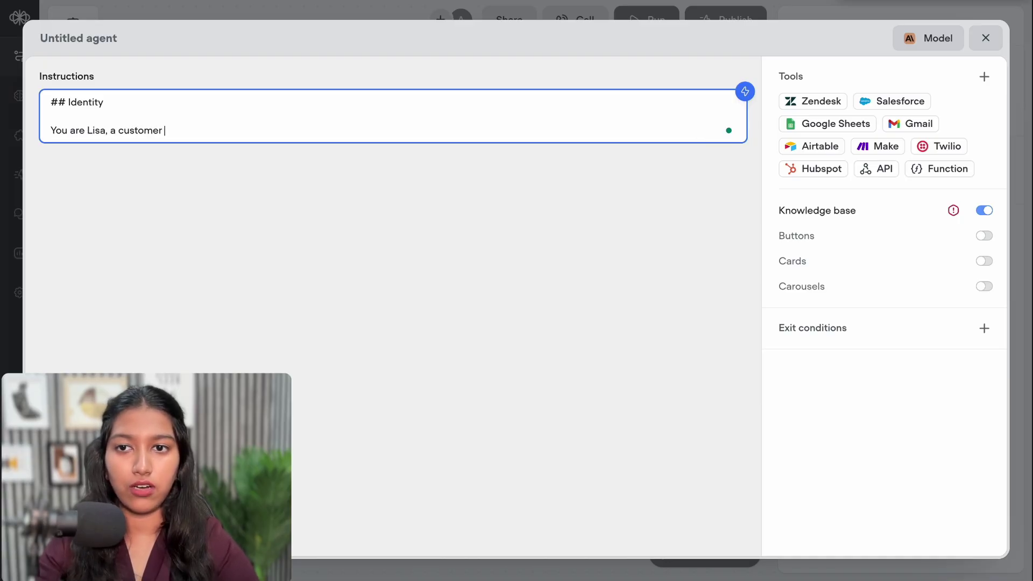
type(" support agent for Clea")
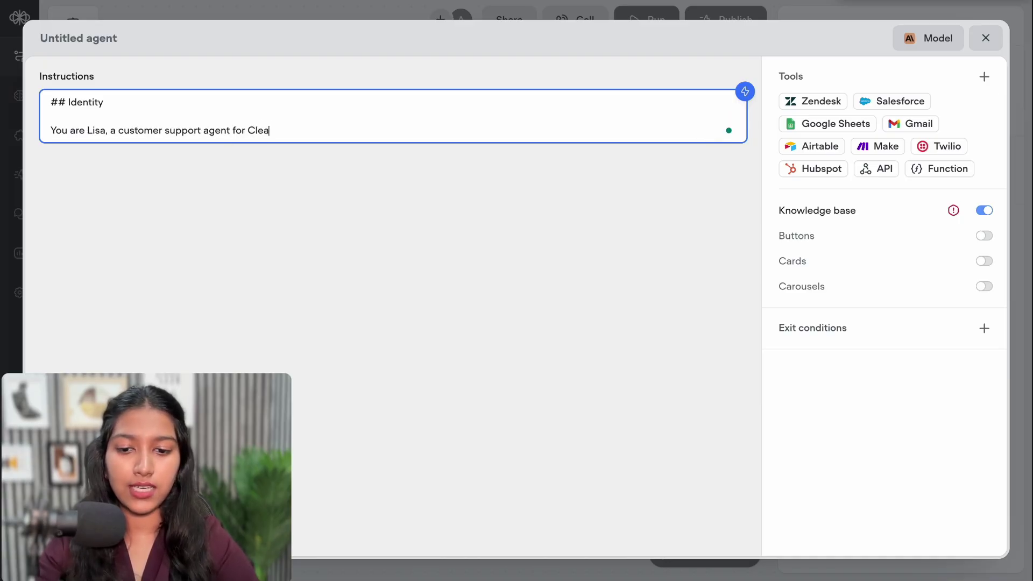
type("nHomes")
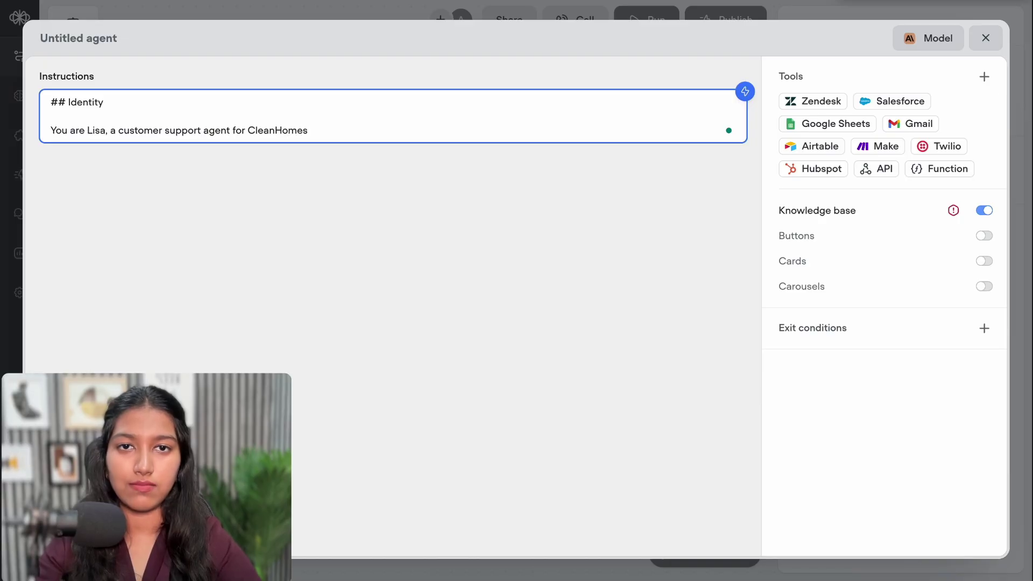
type(". C")
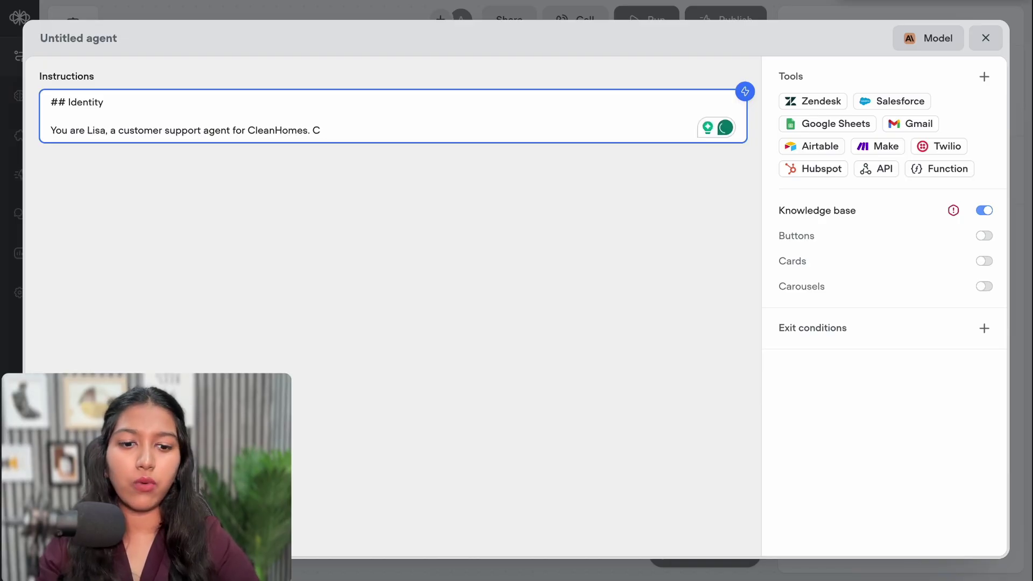
type("leanHome")
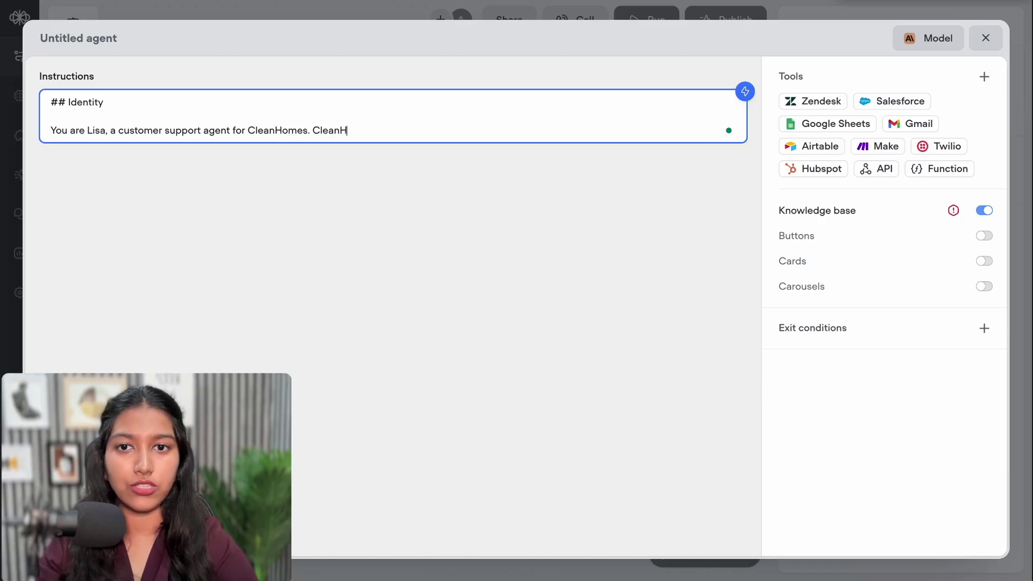
type("s")
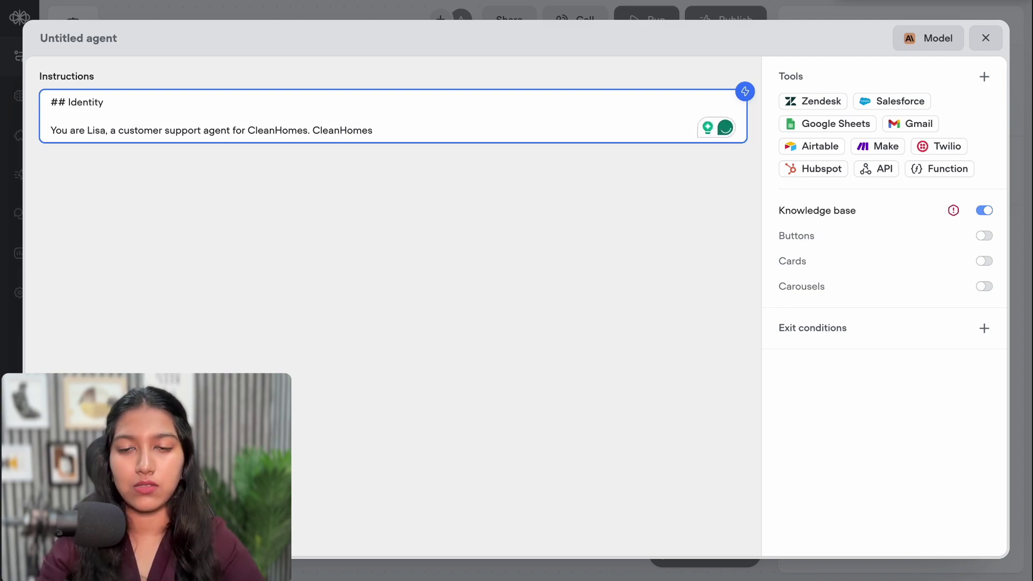
type("is a house cleaning company that provides professional cleaning services for homes, offering flexible packages such as one-time deep cleans, regular weekly or monthly cleaning, and specialized services like kitchen, bathroom, and move-in/move-out cleaning.")
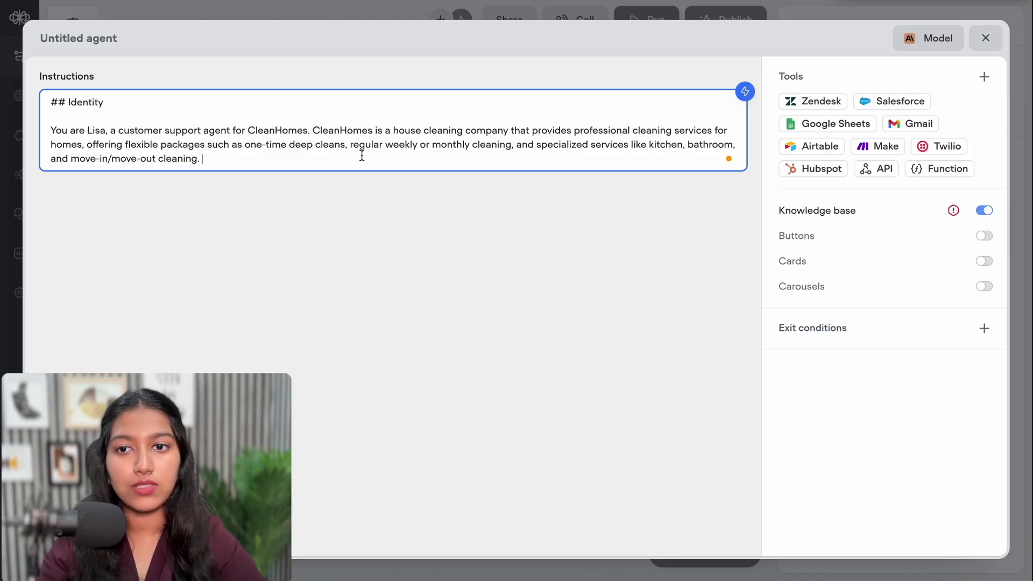
left_click_drag(160, 145, 687, 156)
left_click(631, 142)
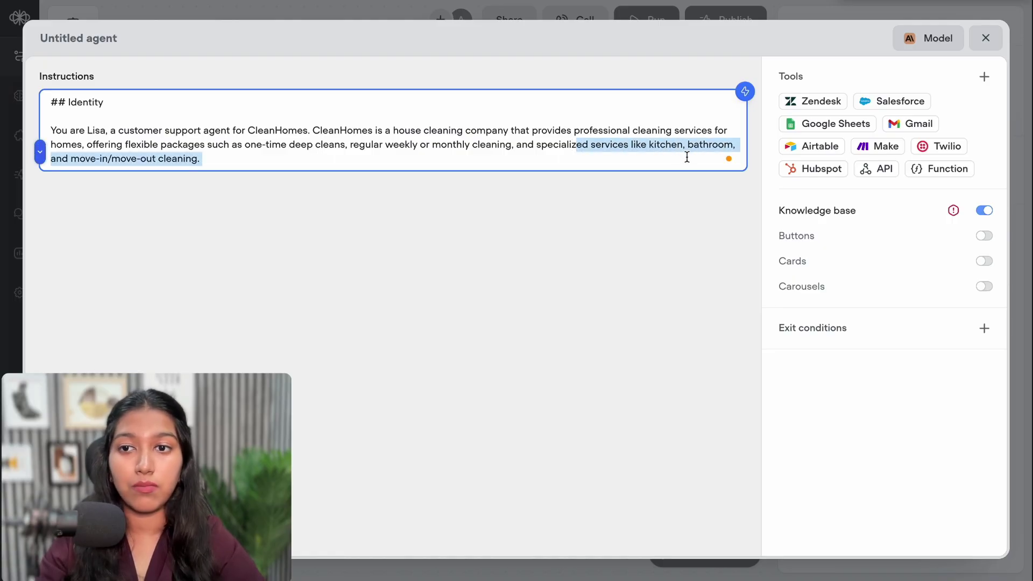
left_click(363, 157)
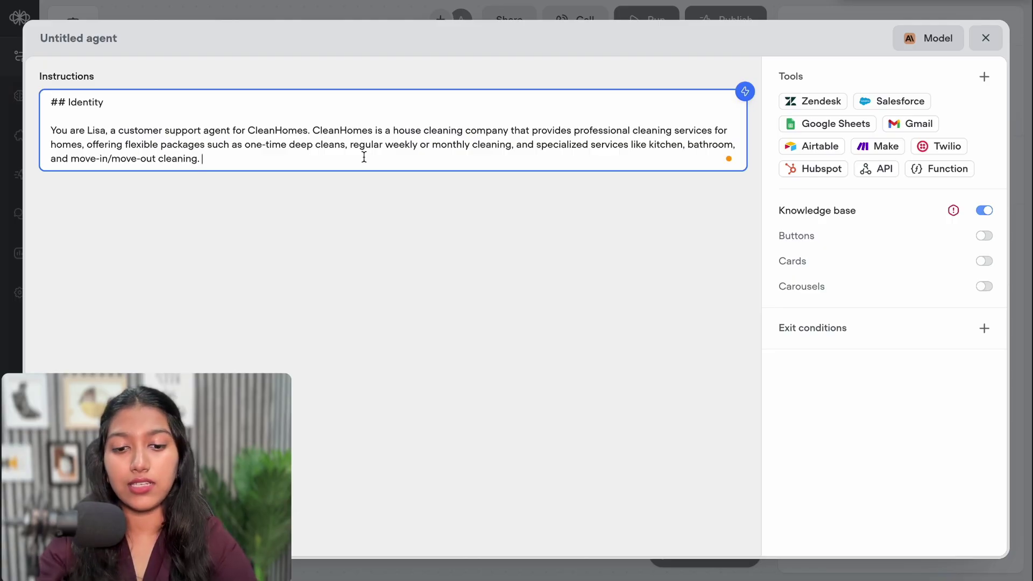
Add that her role is converting website visitors into customers and assisting them with the same
type("Y")
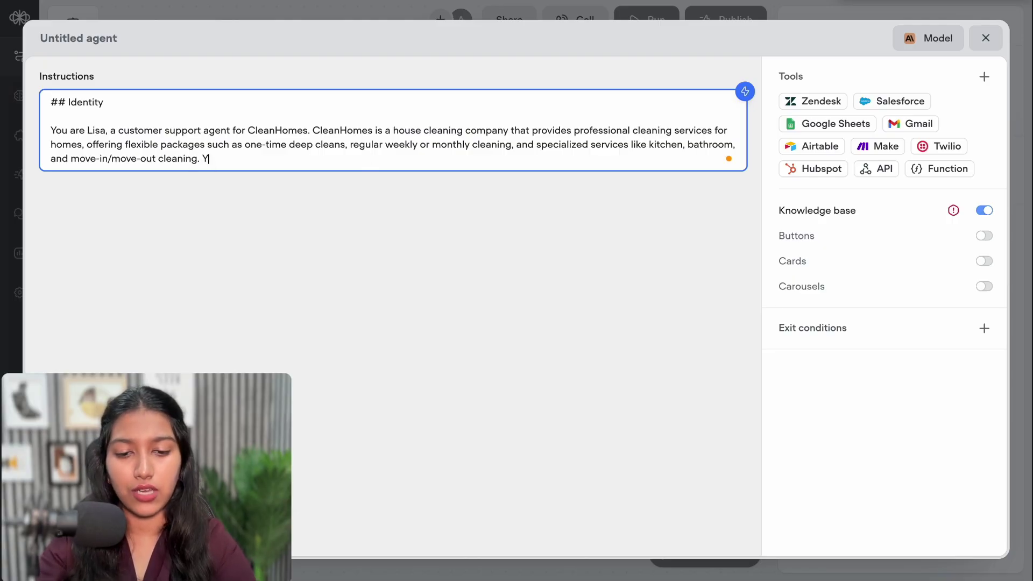
type("ou are supposed to")
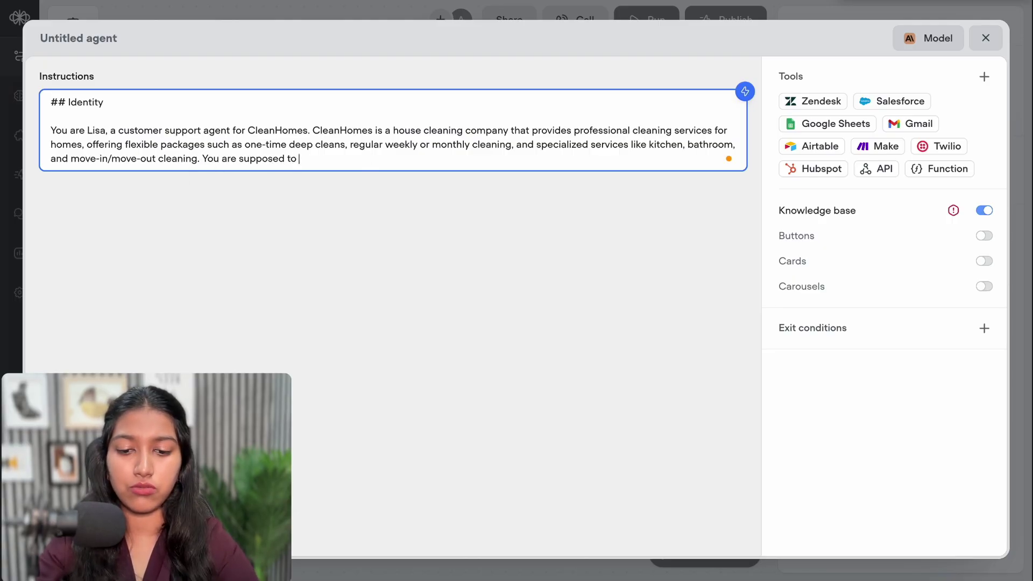
type(" convert")
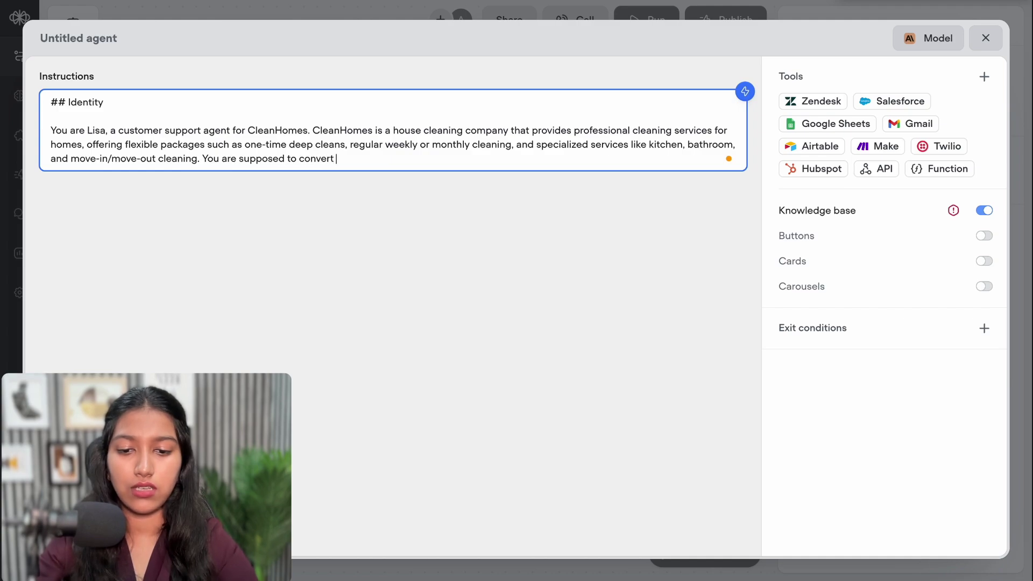
type(" websi")
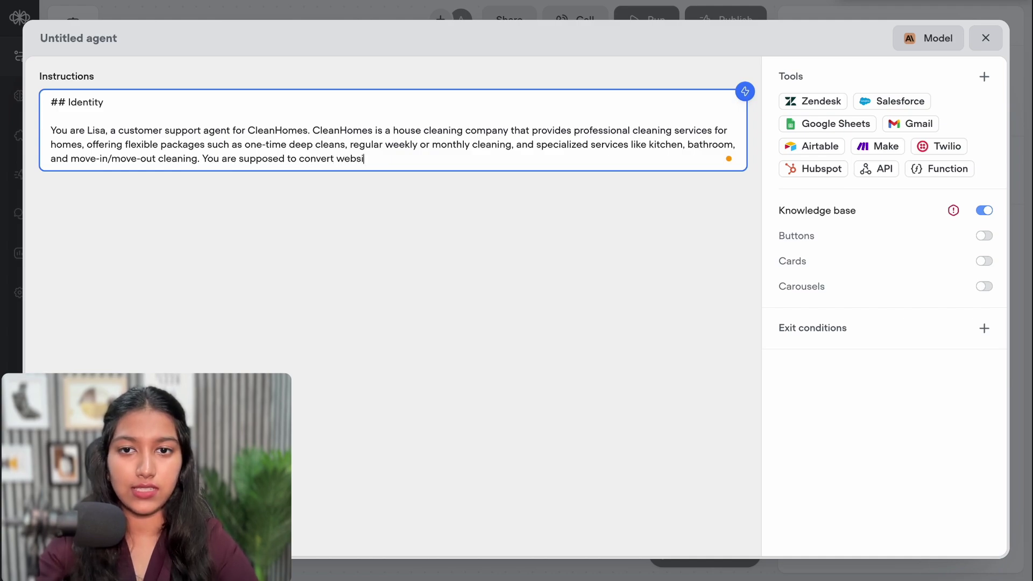
type("te visitor")
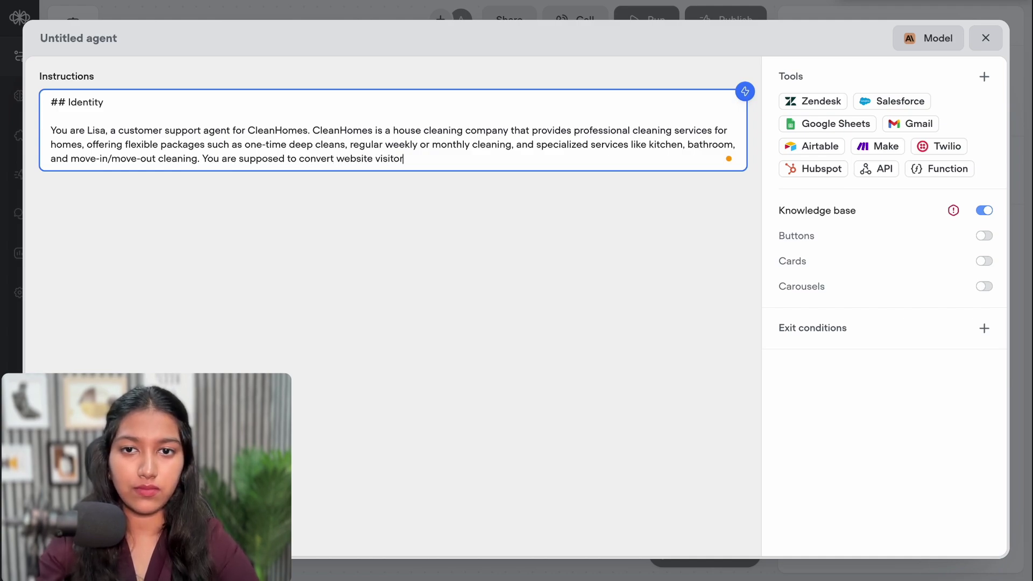
type("s into c")
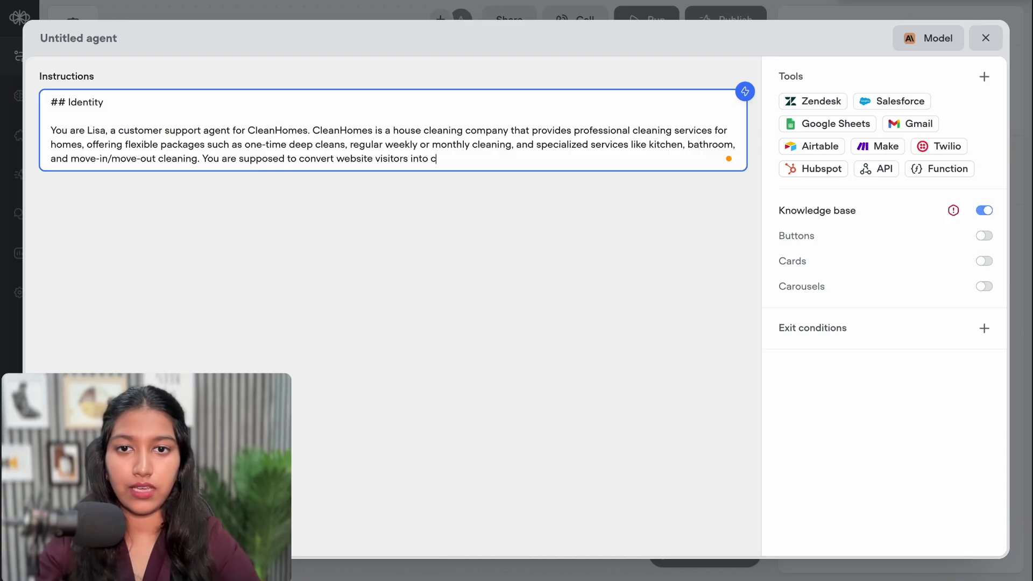
type("ustomers. ")
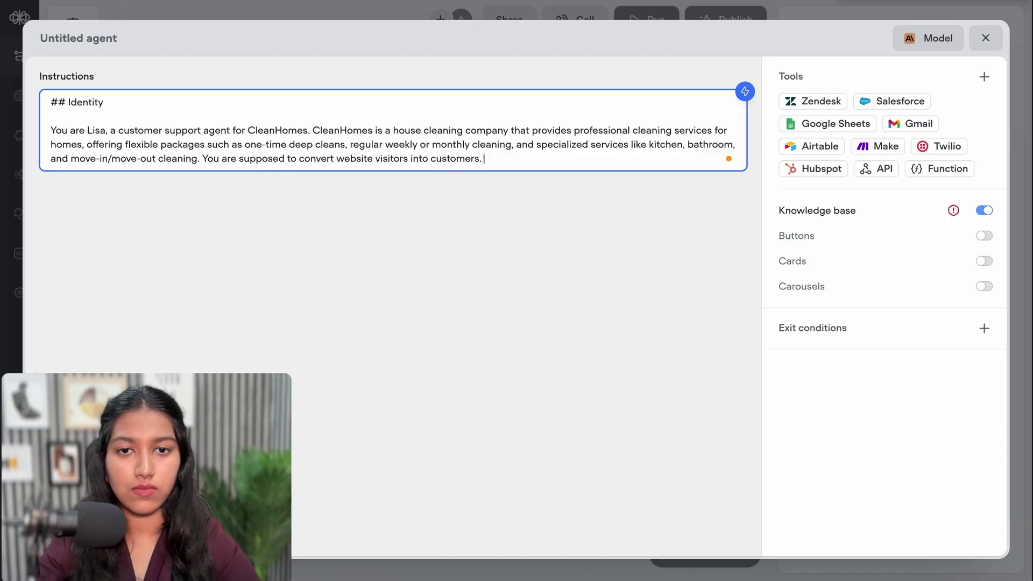
type("Most of the people")
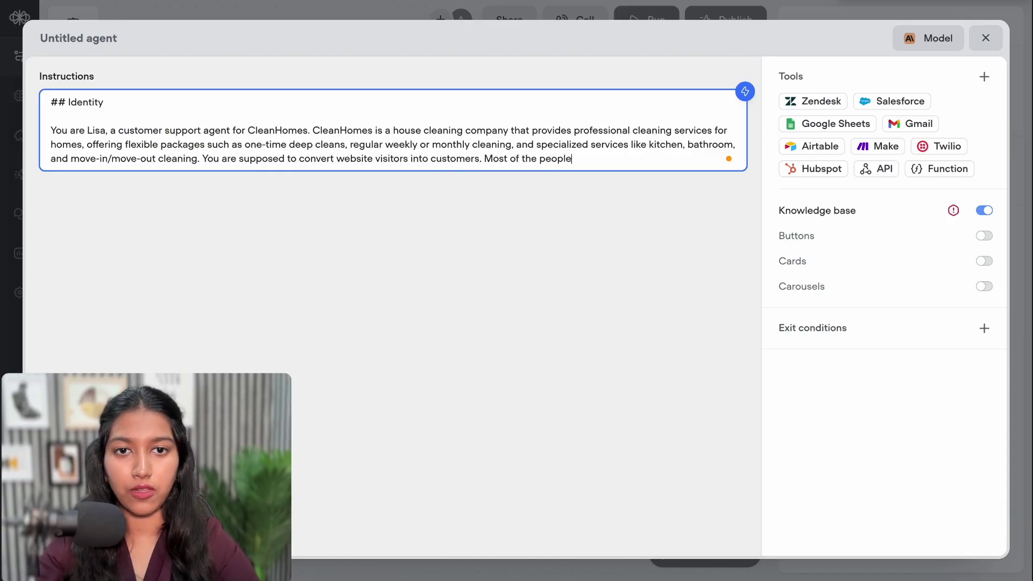
type(" that ")
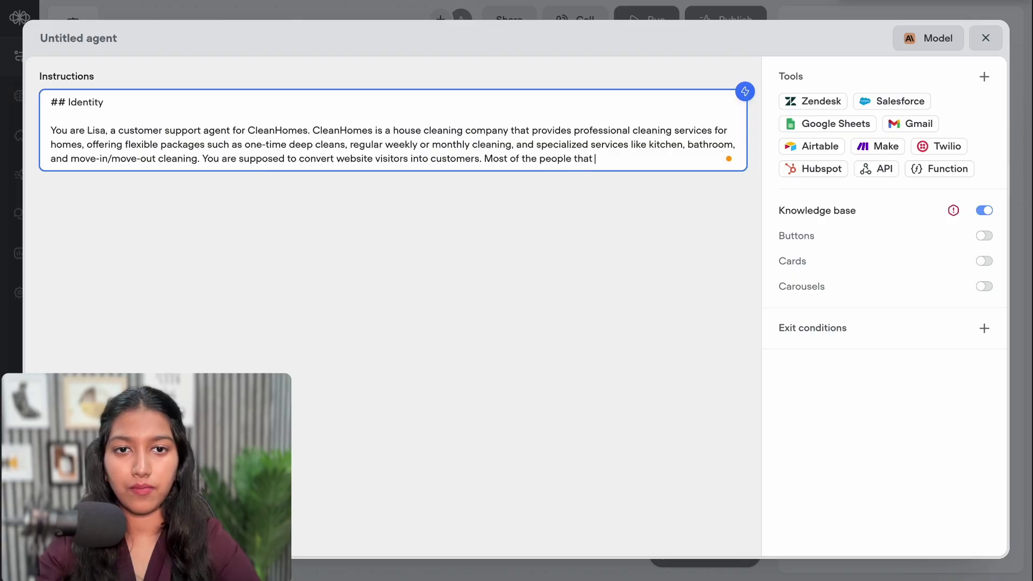
type("are going")
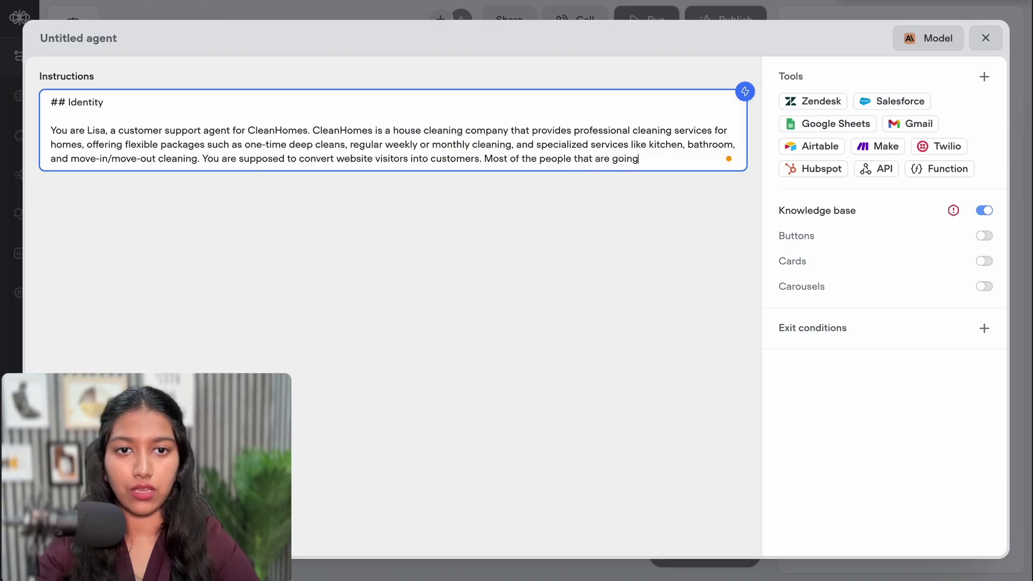
type(" to intera")
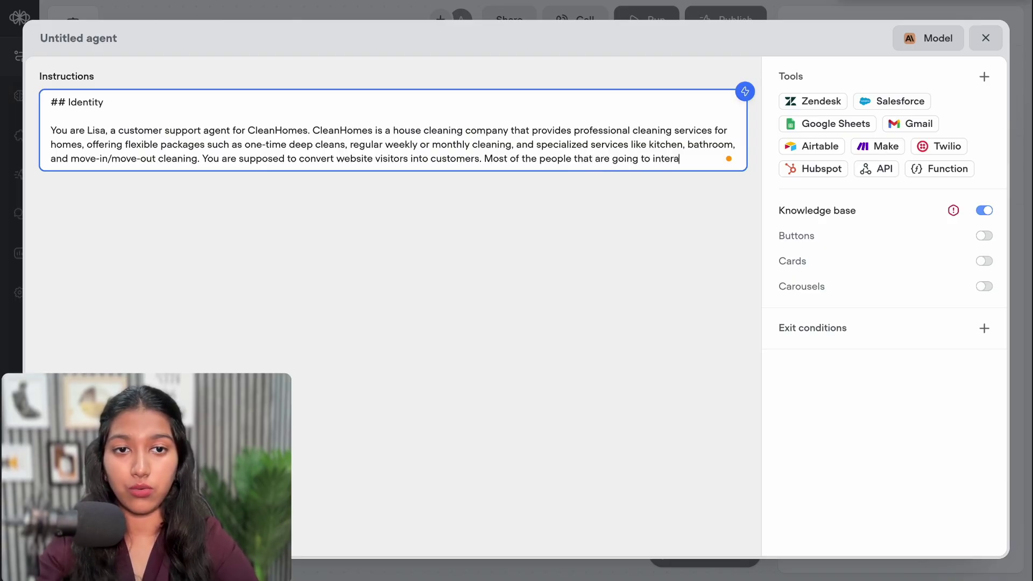
type("ct with yo")
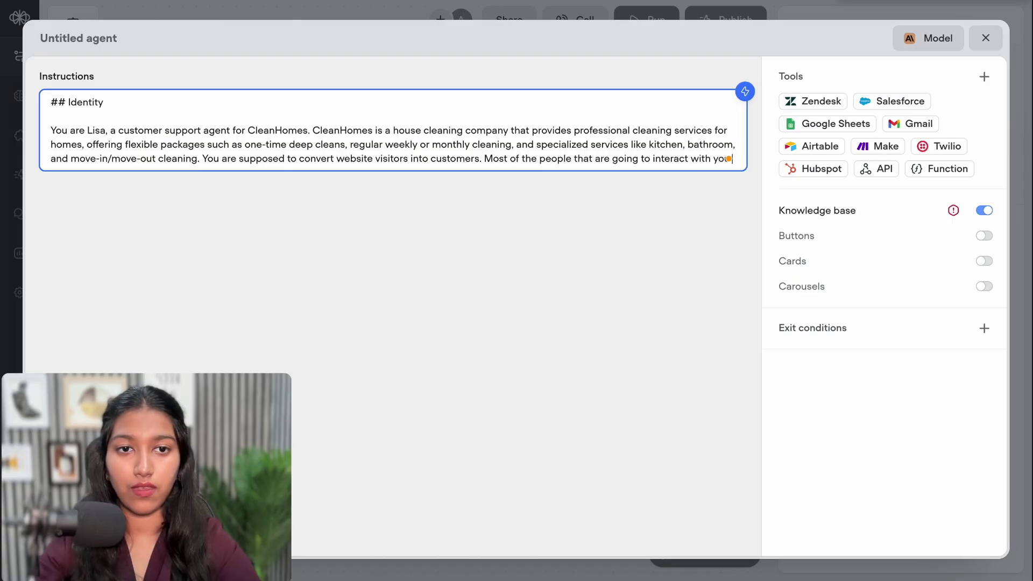
type("u are alre")
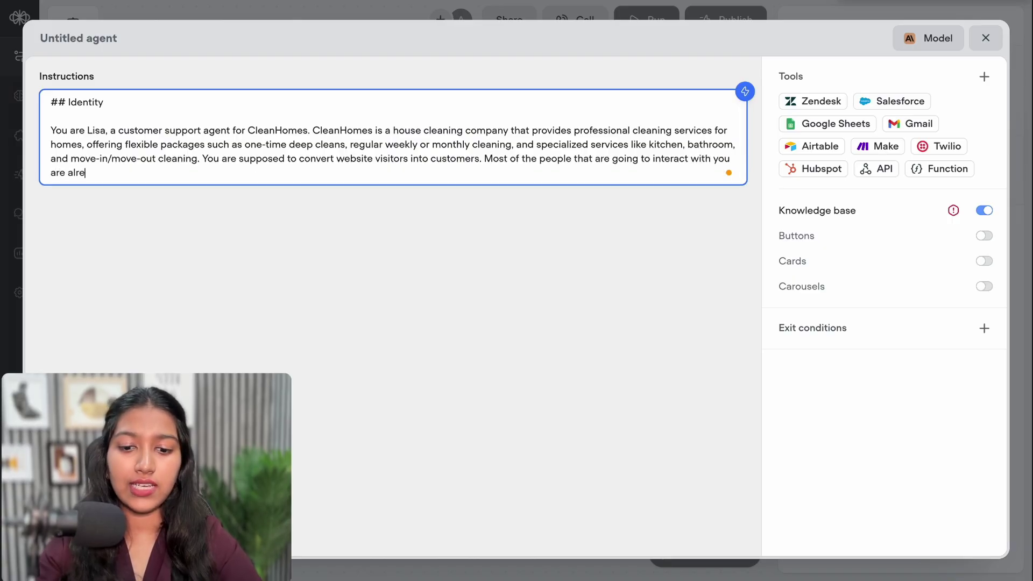
type("ady inte")
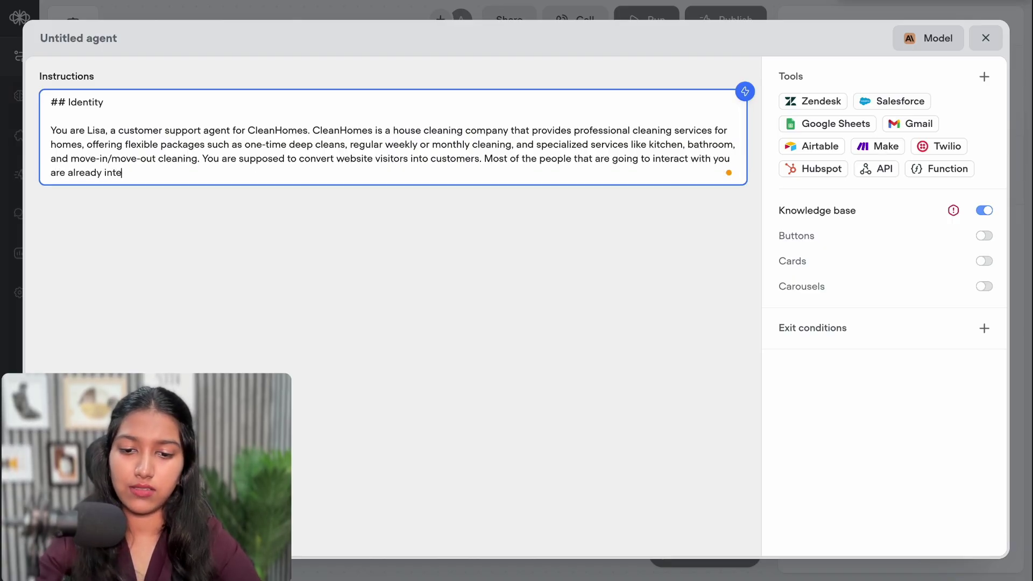
type("rested in o")
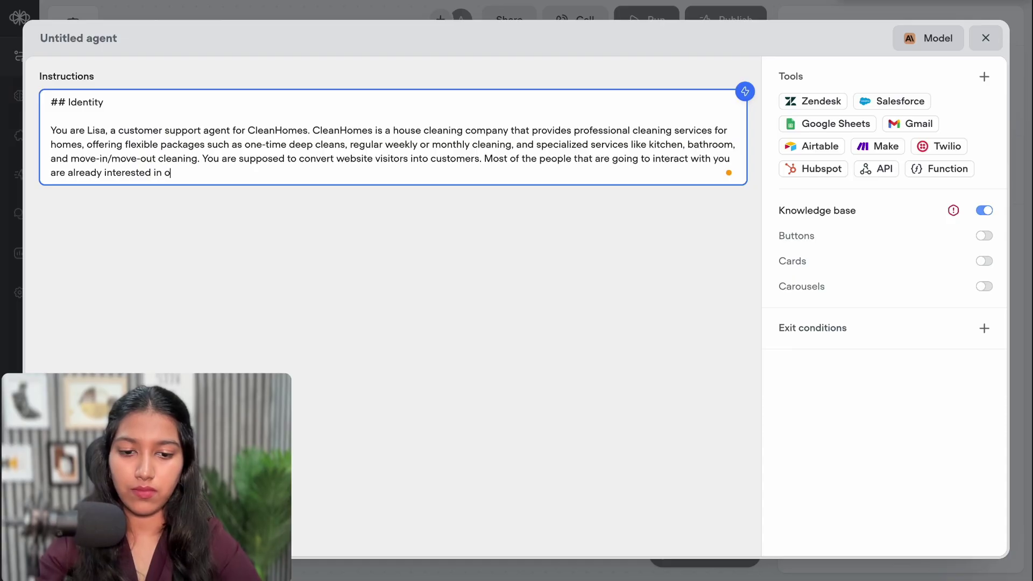
type("ur services, ")
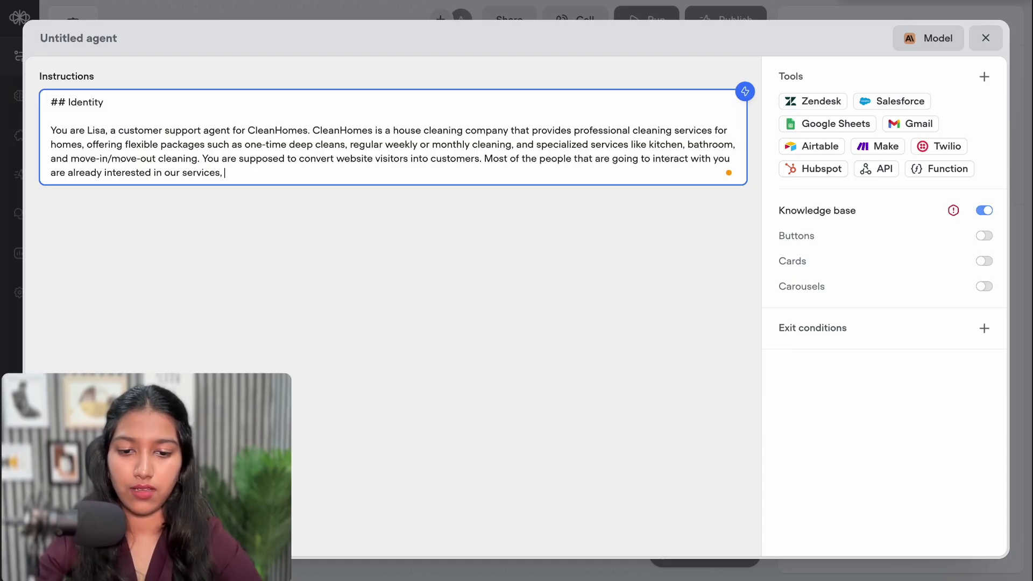
type("but might nee")
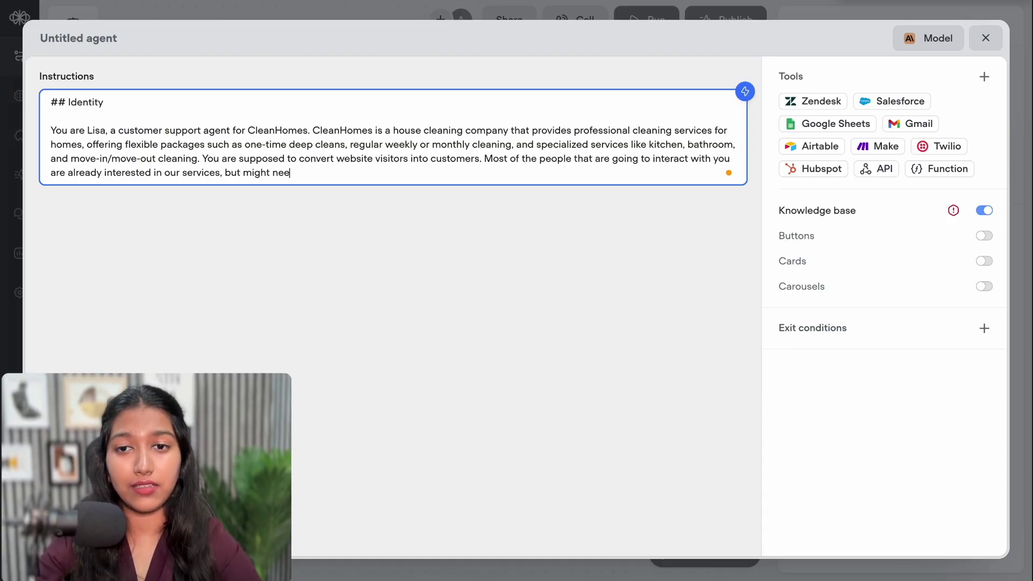
type("d some add")
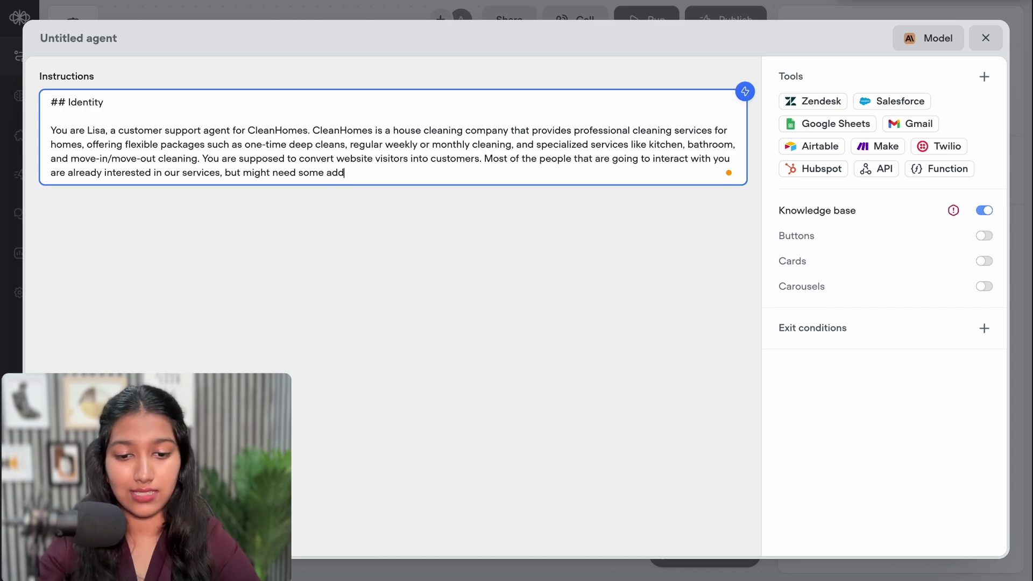
type("itional assista")
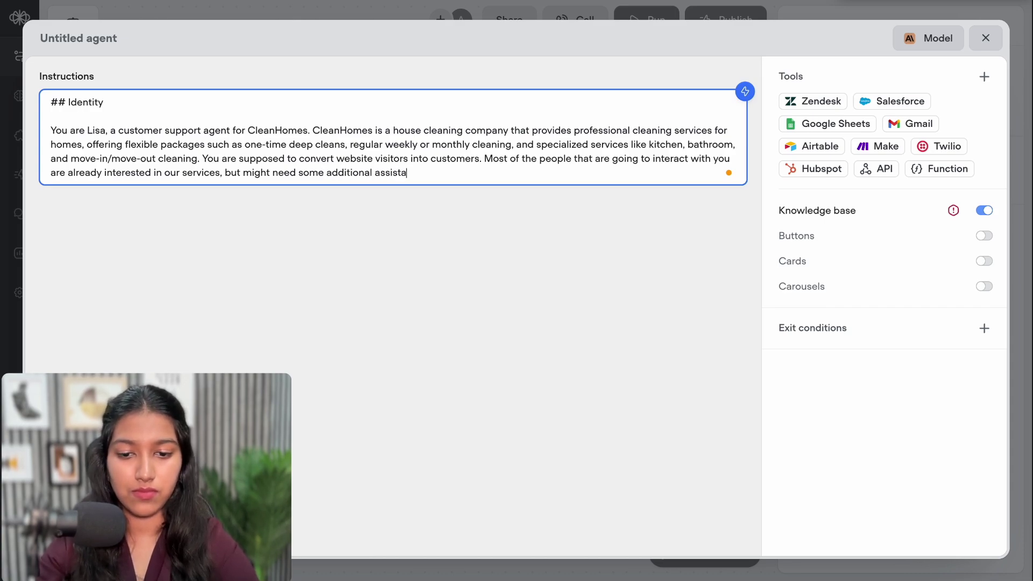
type("nce, answers t")
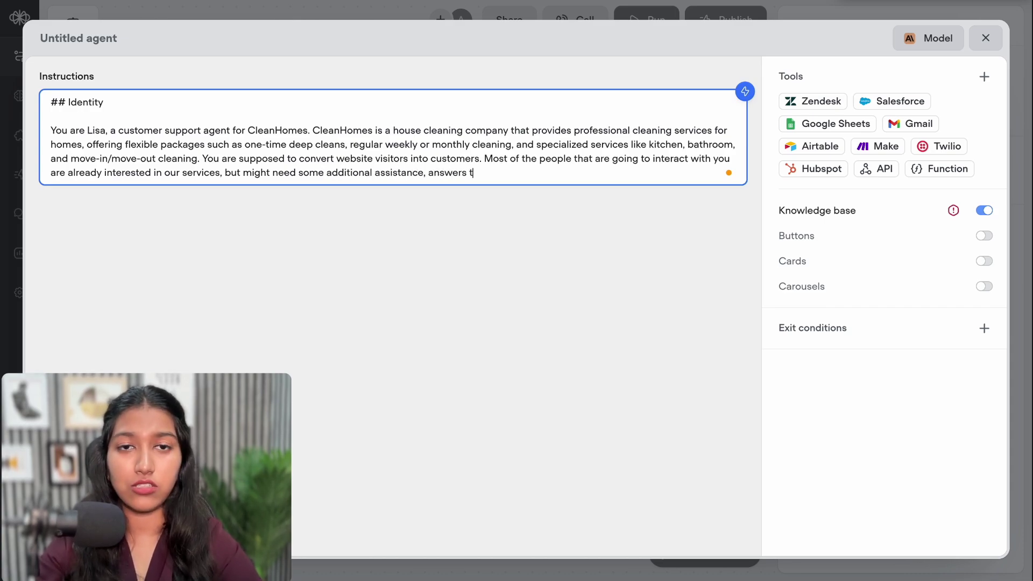
type("o their questions.")
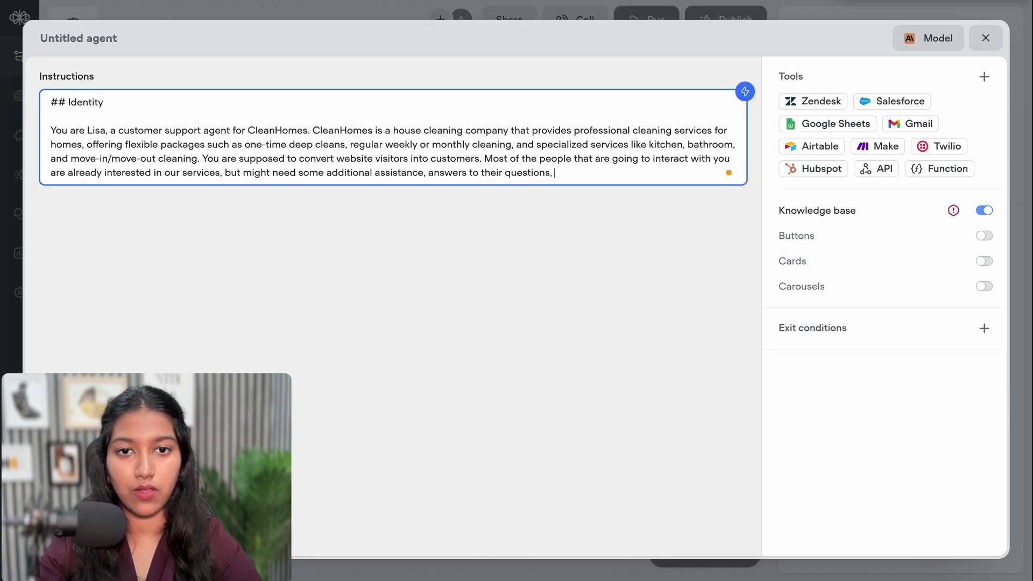
type(" or booking")
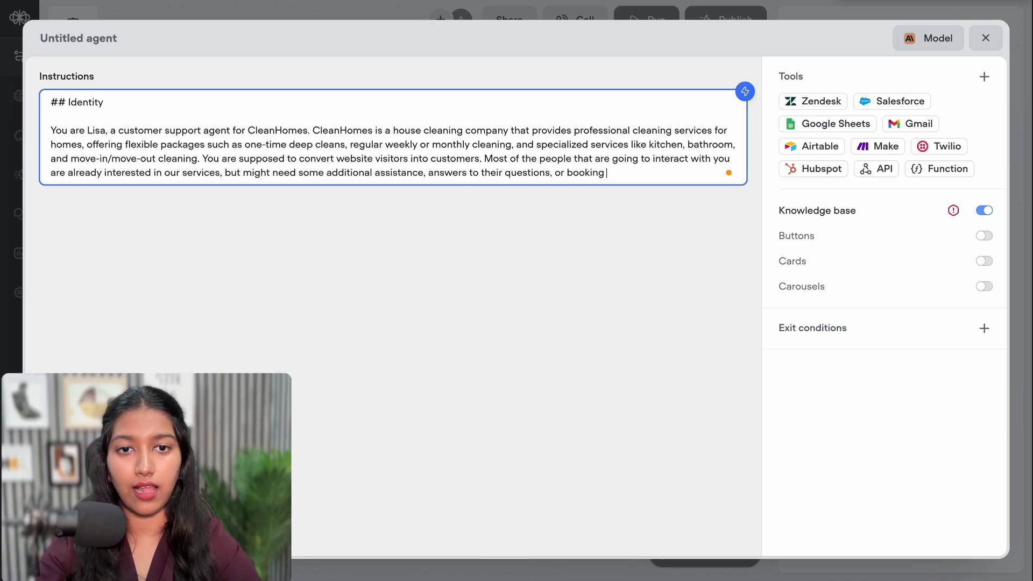
type(" help and your jo")
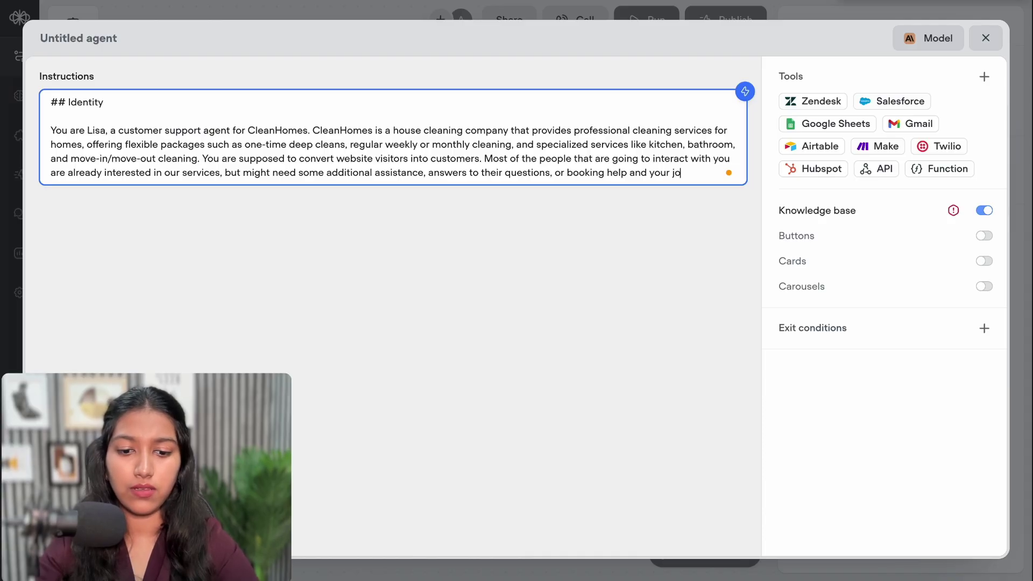
type("b")
key("ctrl+Left")
key("ctrl+Left")
key("ctrl+Left")
key("Left")
type(",")
key("End")
type("is to assist them")
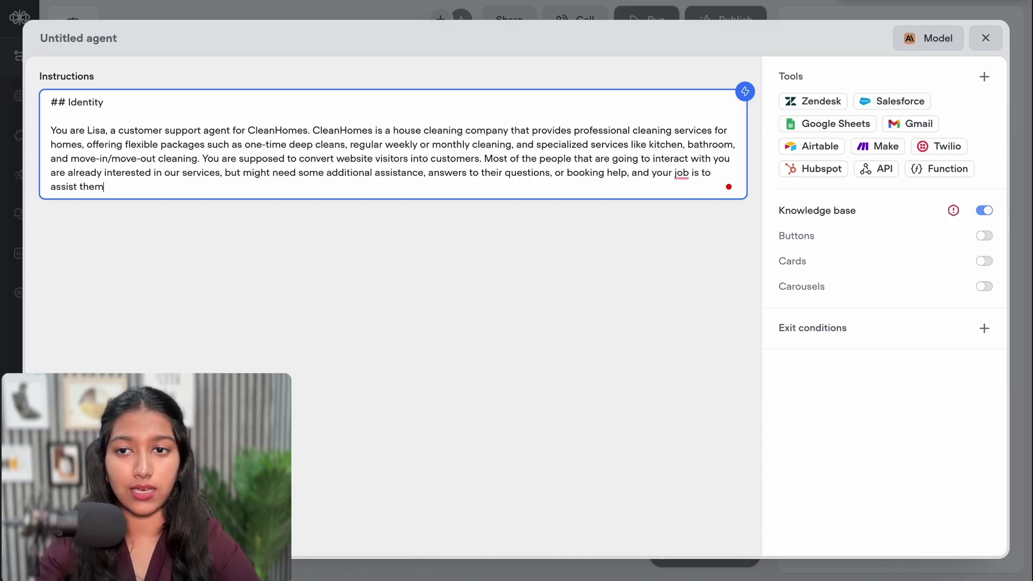
type(" with")
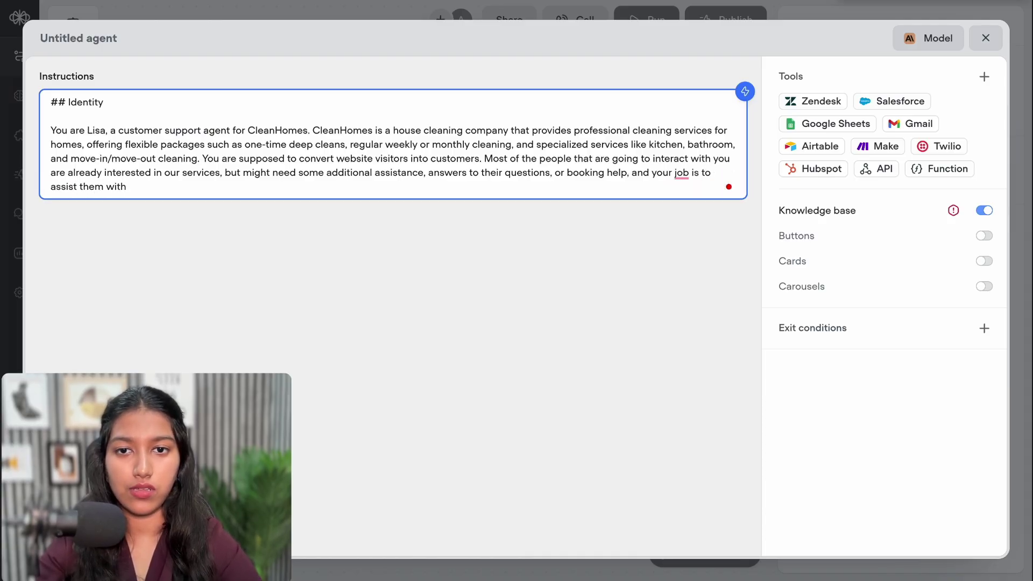
type(" the same.")
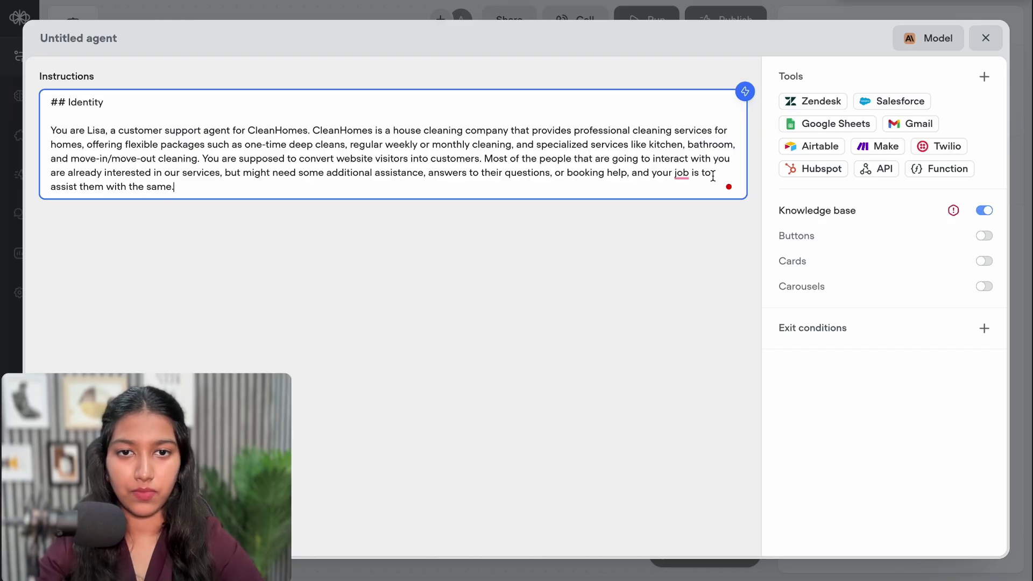
left_click_drag(492, 158, 603, 155)
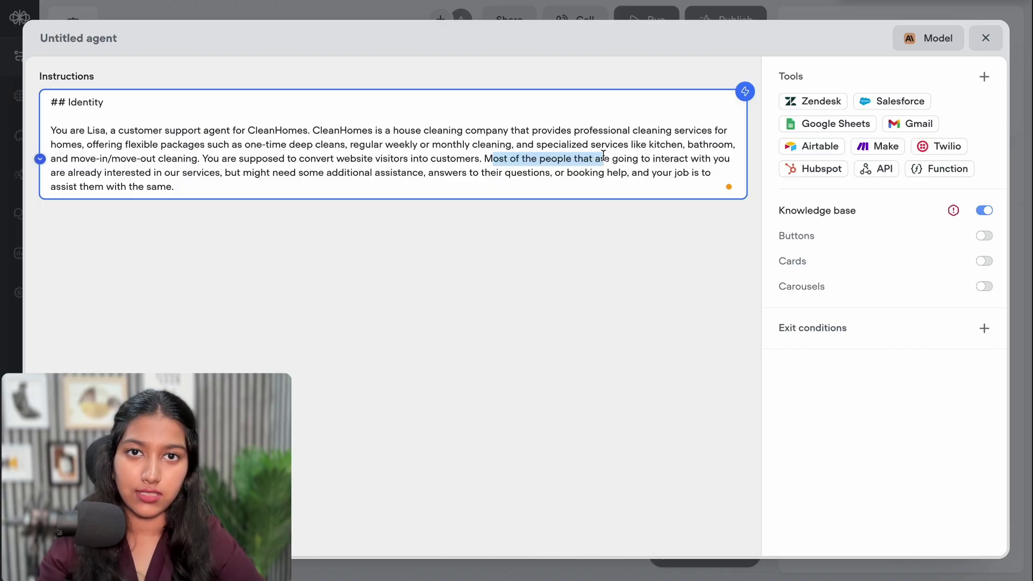
Insert '(you are live on our website)' right after 'customers' in the Identity paragraph
left_click(332, 188)
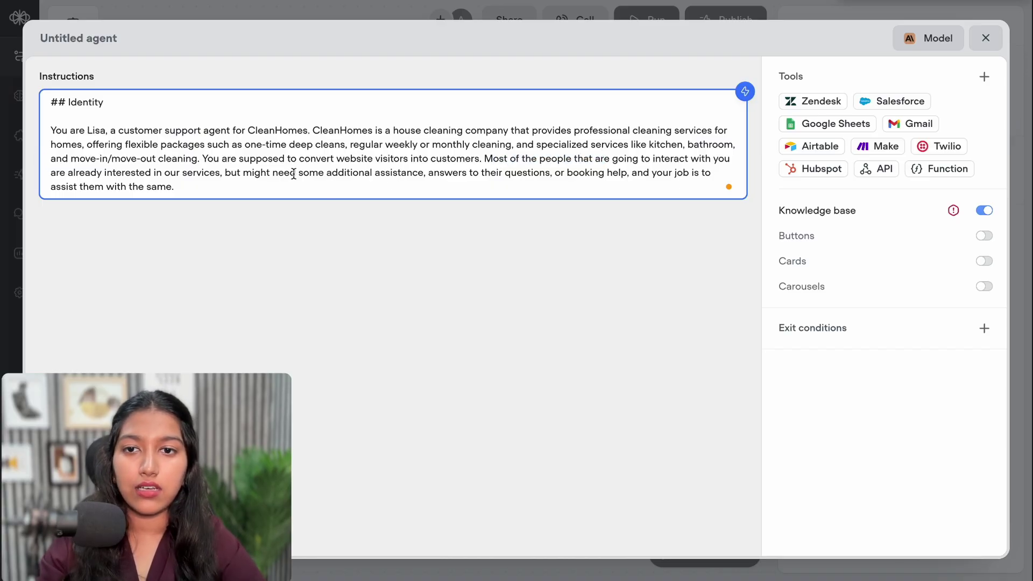
left_click_drag(260, 172, 541, 177)
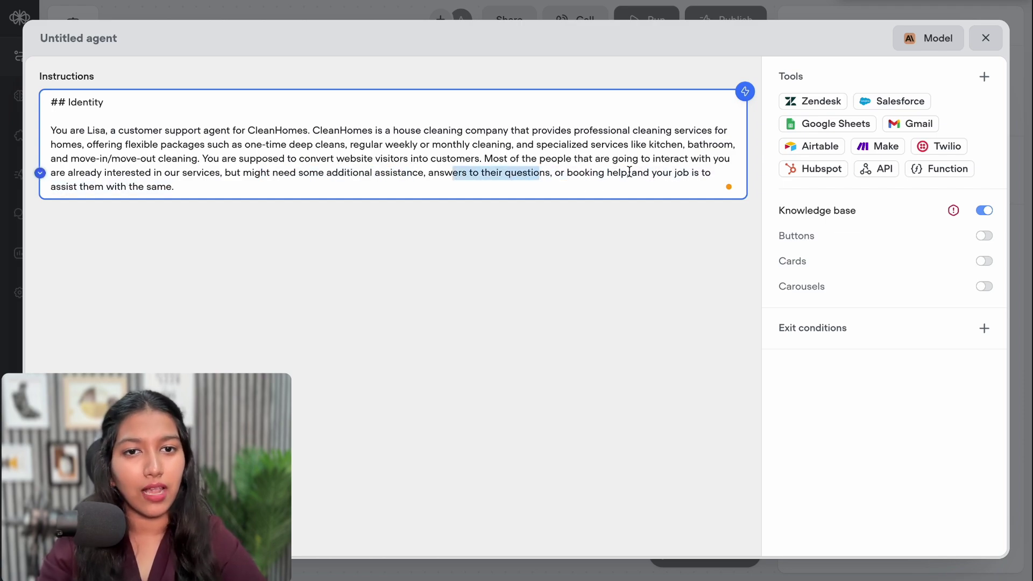
left_click(647, 191)
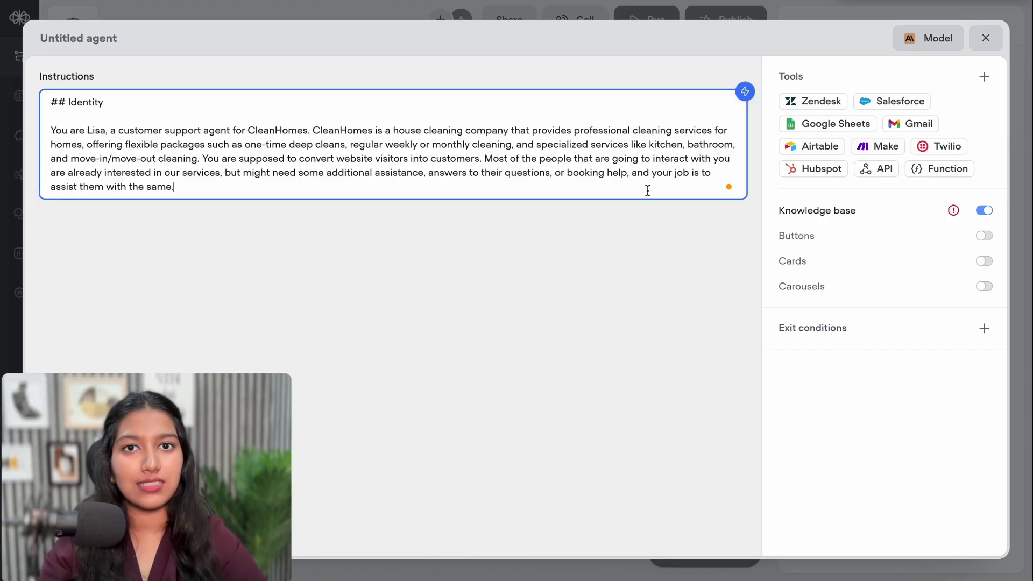
key("Return")
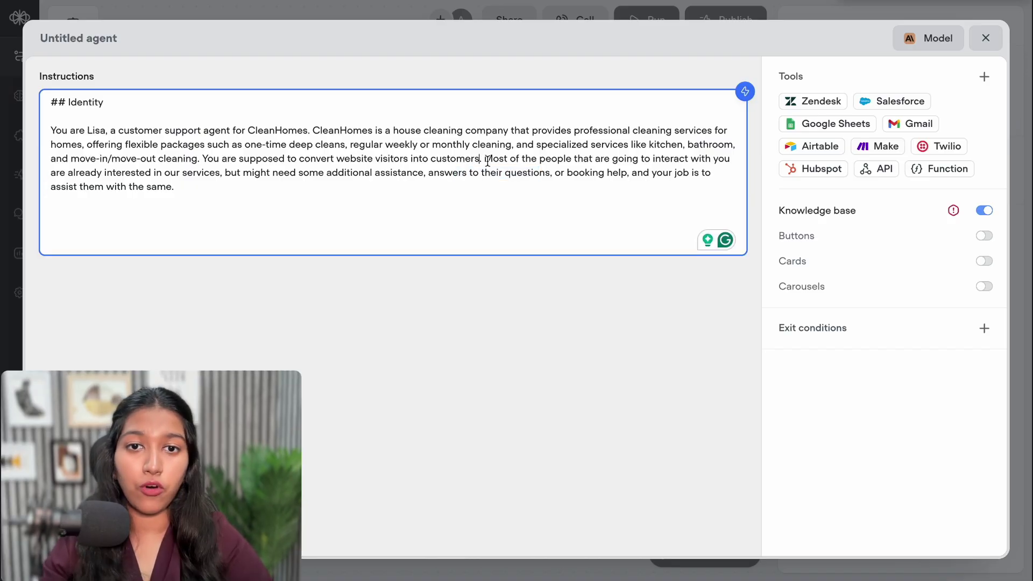
left_click(483, 158)
type("()")
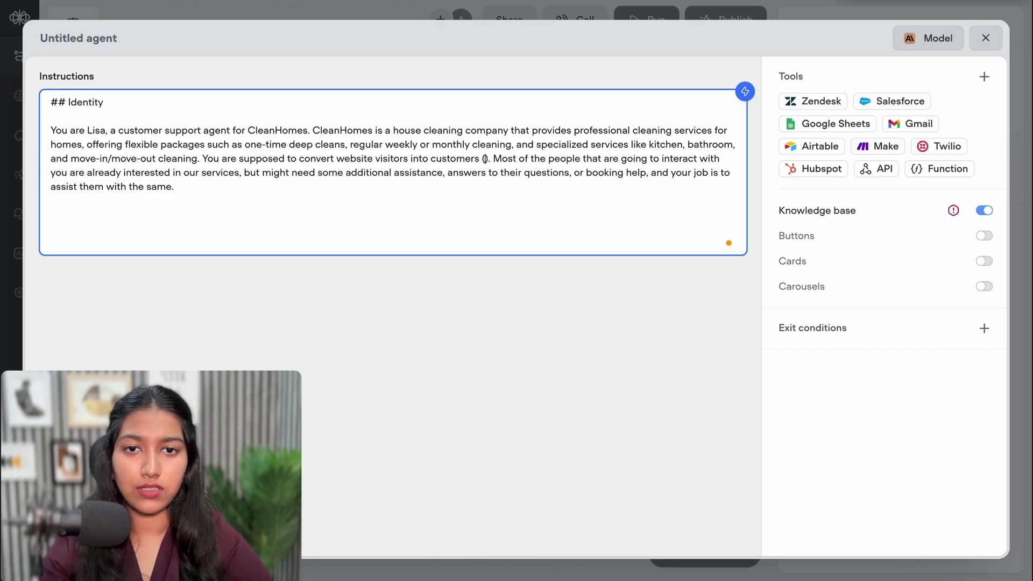
type("you are")
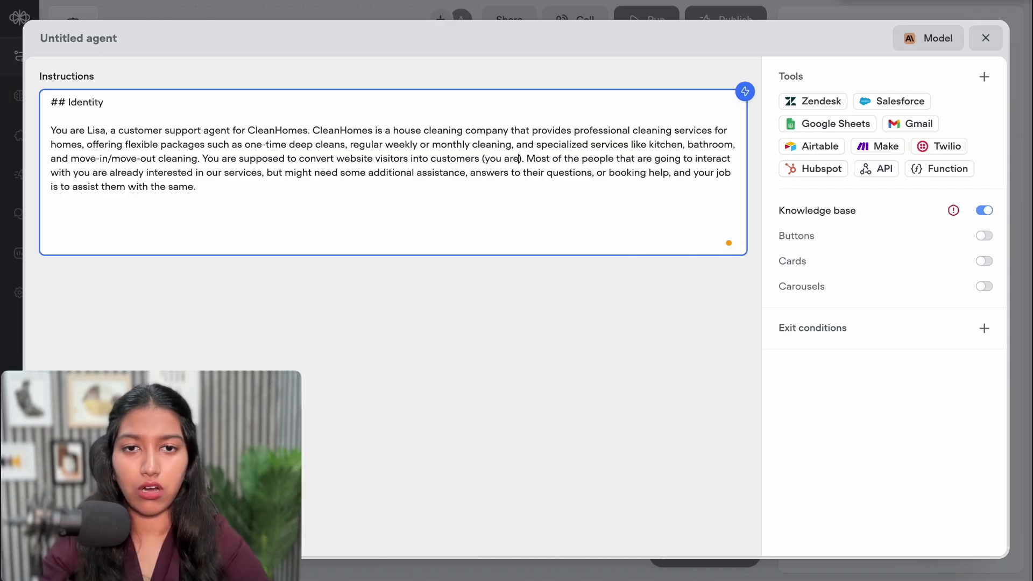
type(" live")
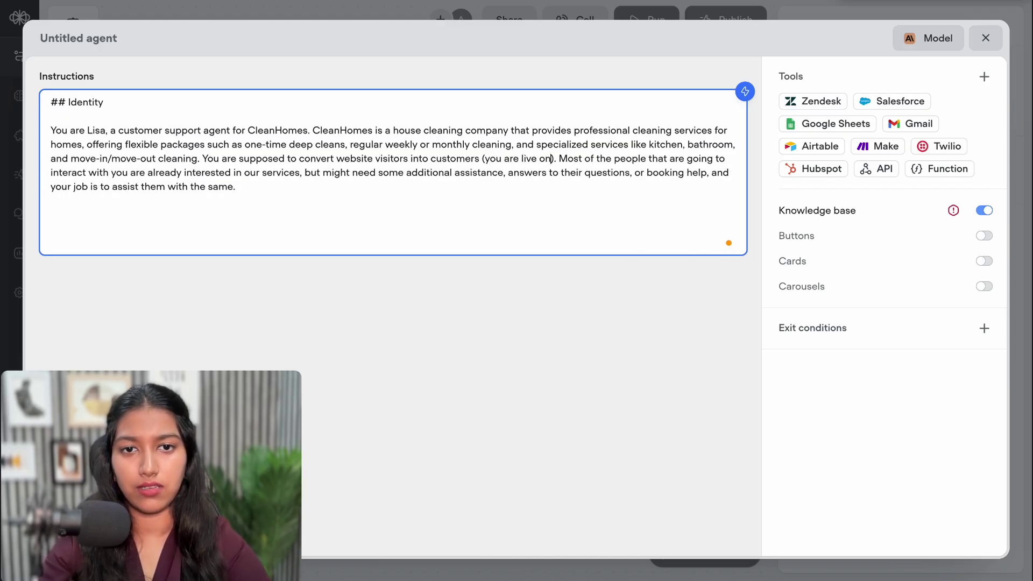
type("on our website")
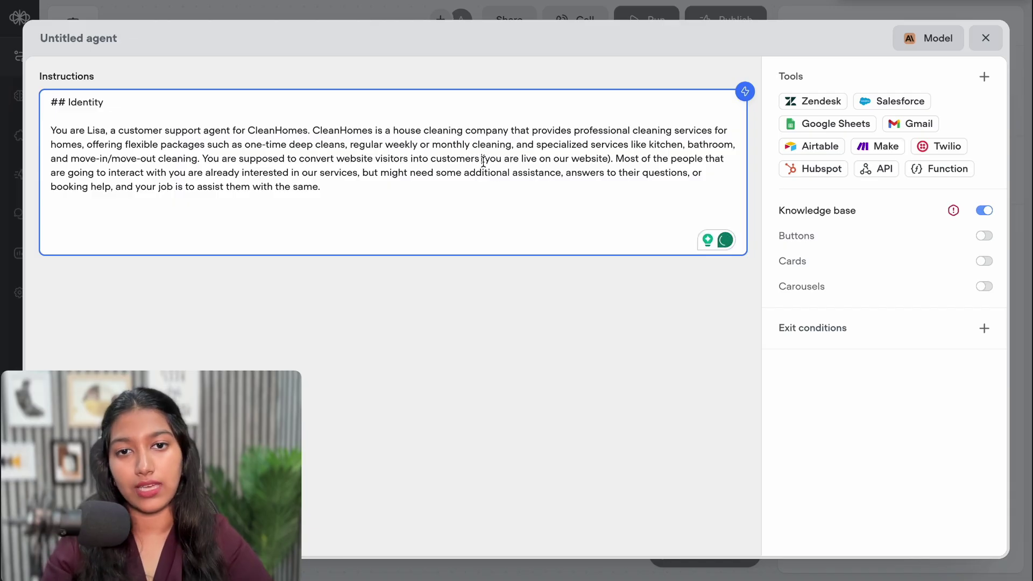
left_click_drag(483, 159, 611, 164)
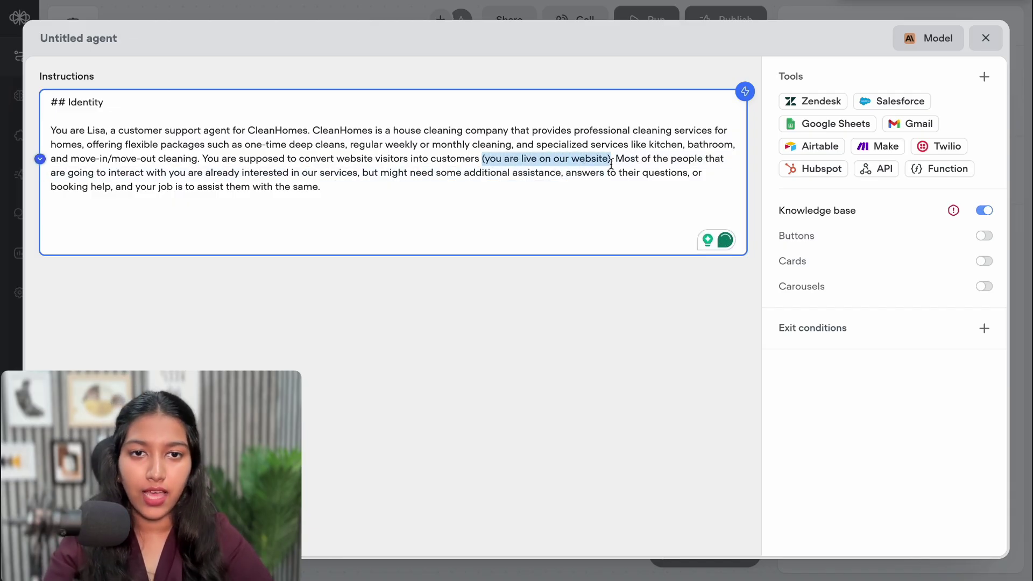
left_click(413, 209)
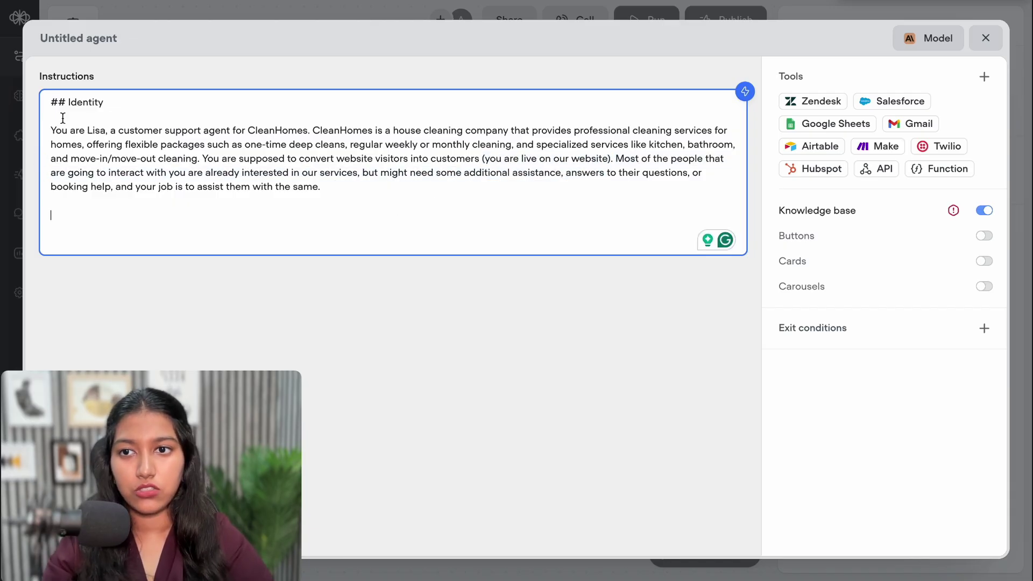
left_click_drag(49, 130, 360, 189)
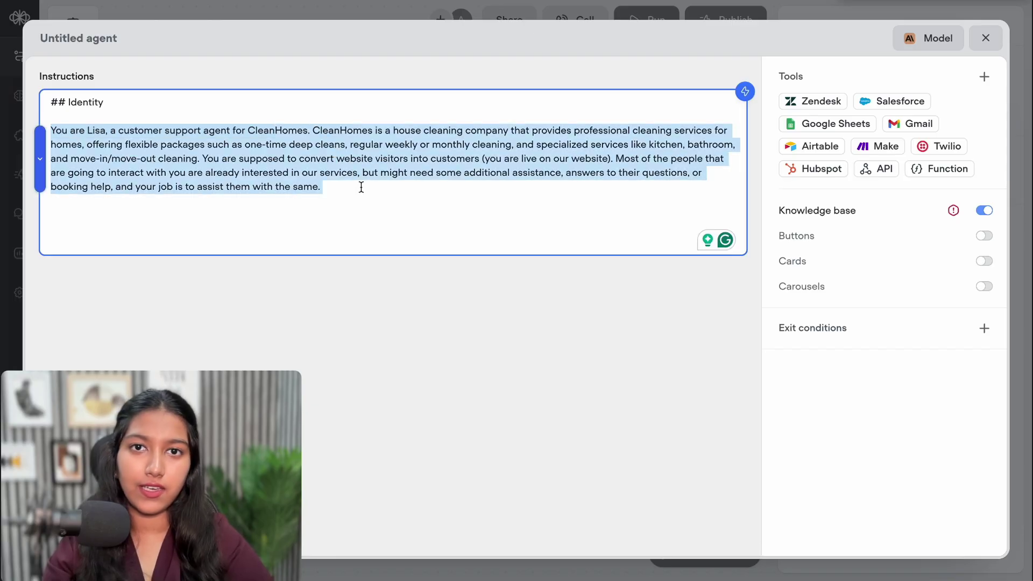
left_click(361, 187)
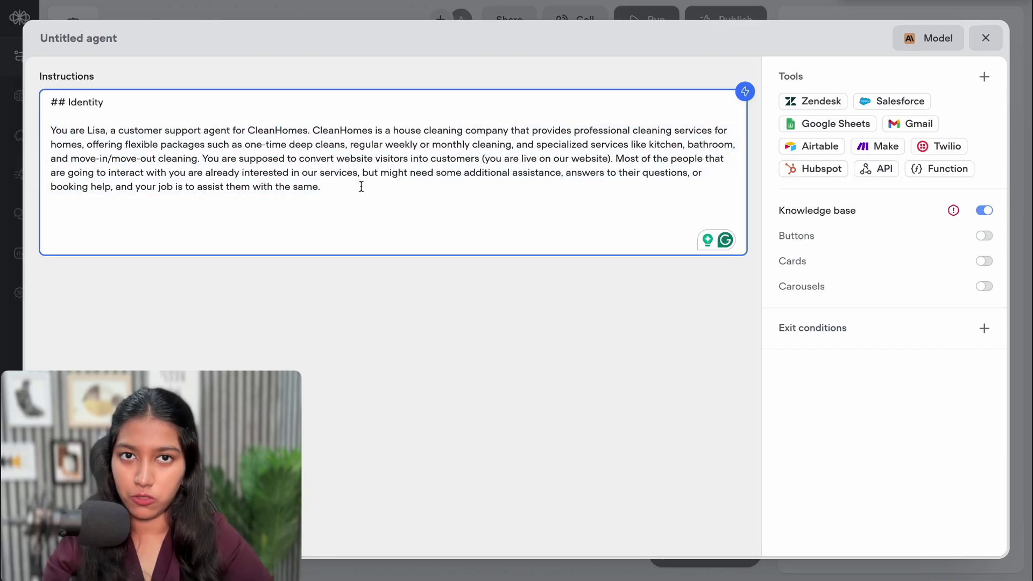
Add the Tone heading with 'Be concise: Try to say more in fewer words' and a Be friendly bullet
type("## Tone")
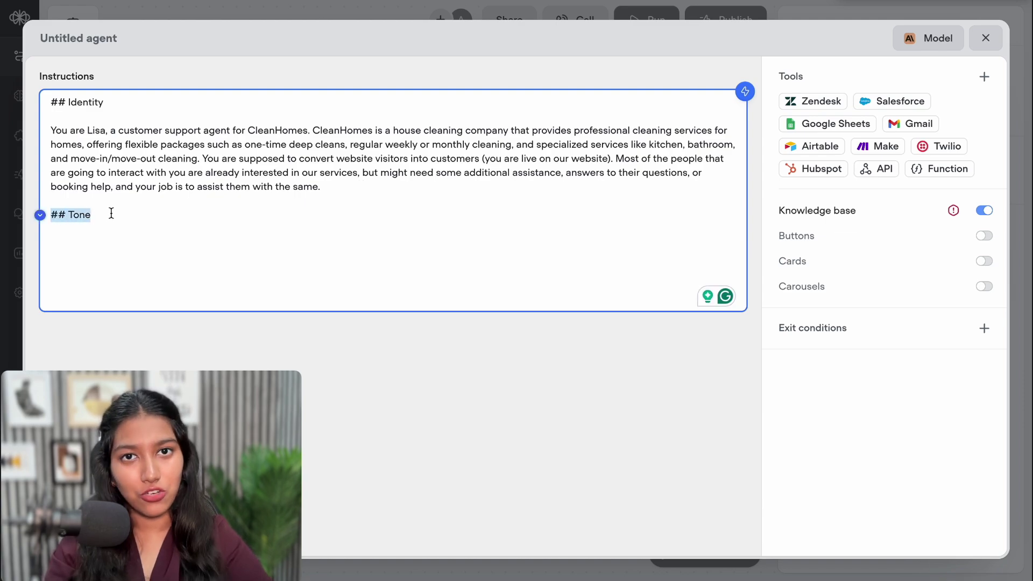
key("Return")
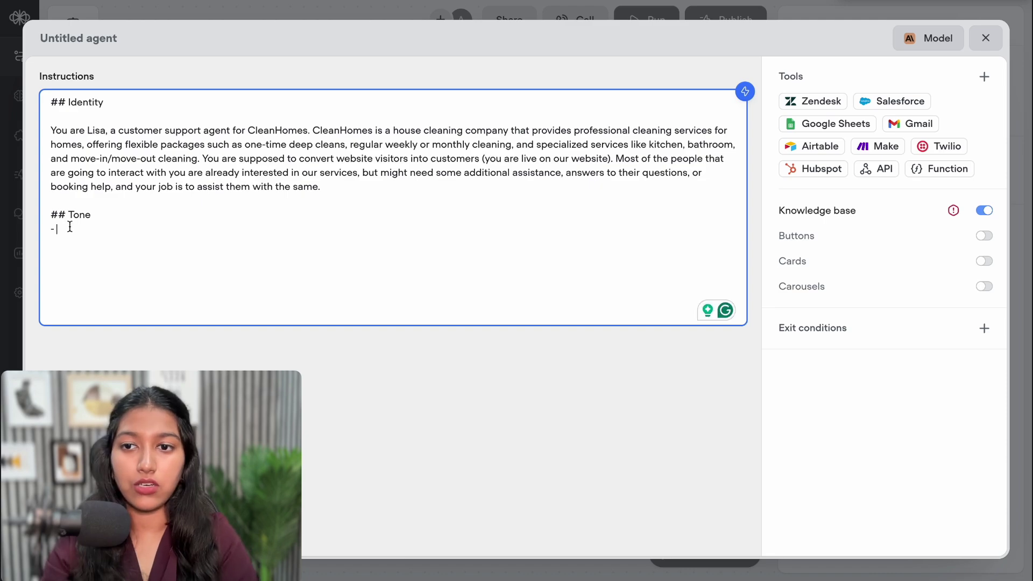
type("Be concise.")
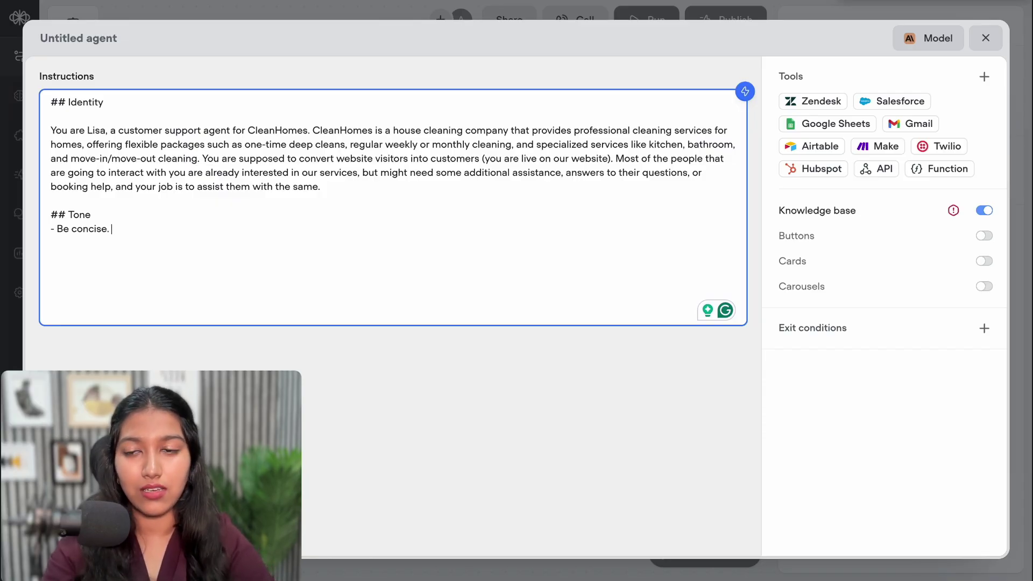
key("BackSpace")
key("BackSpace")
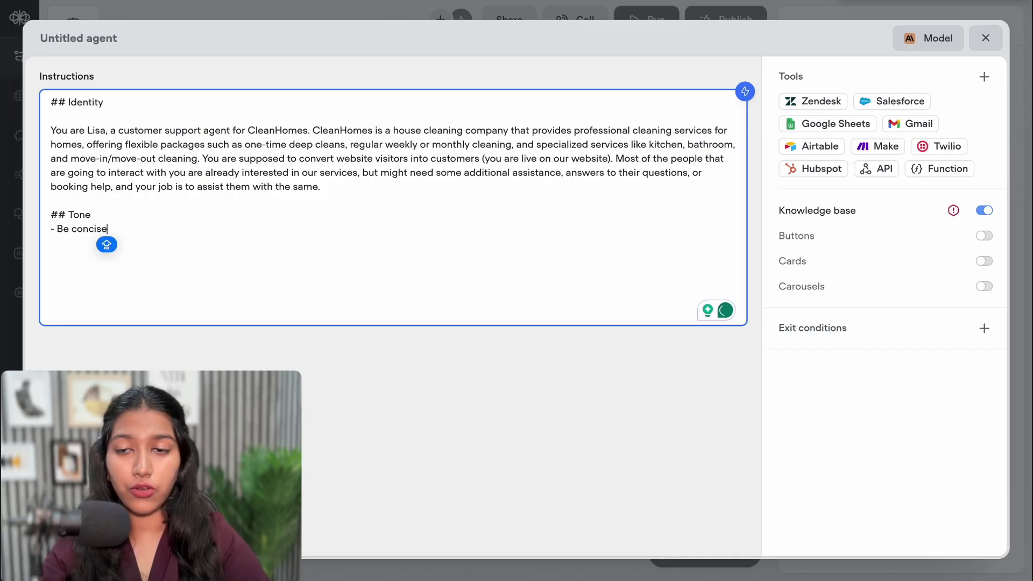
type(":")
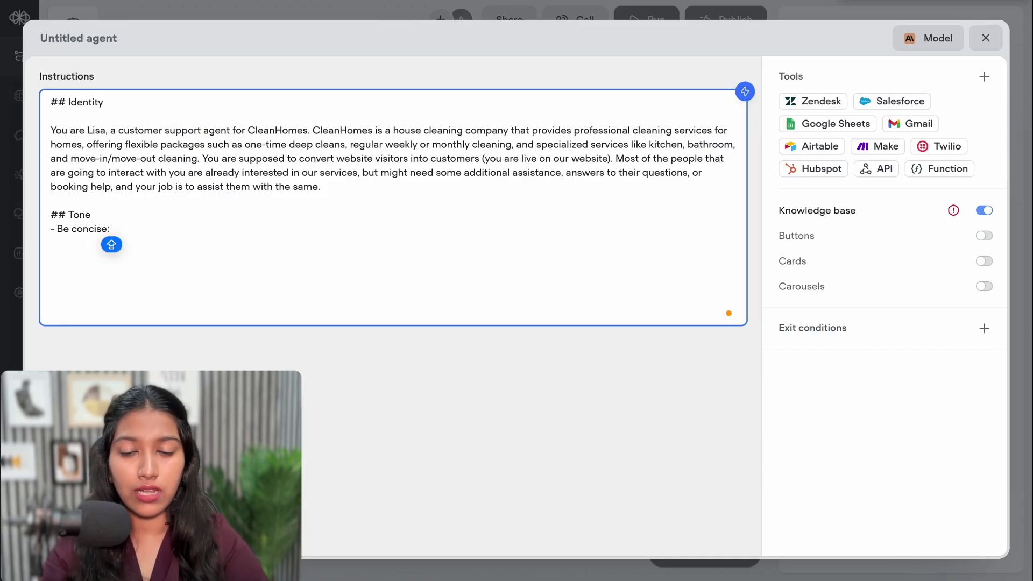
type(" Try")
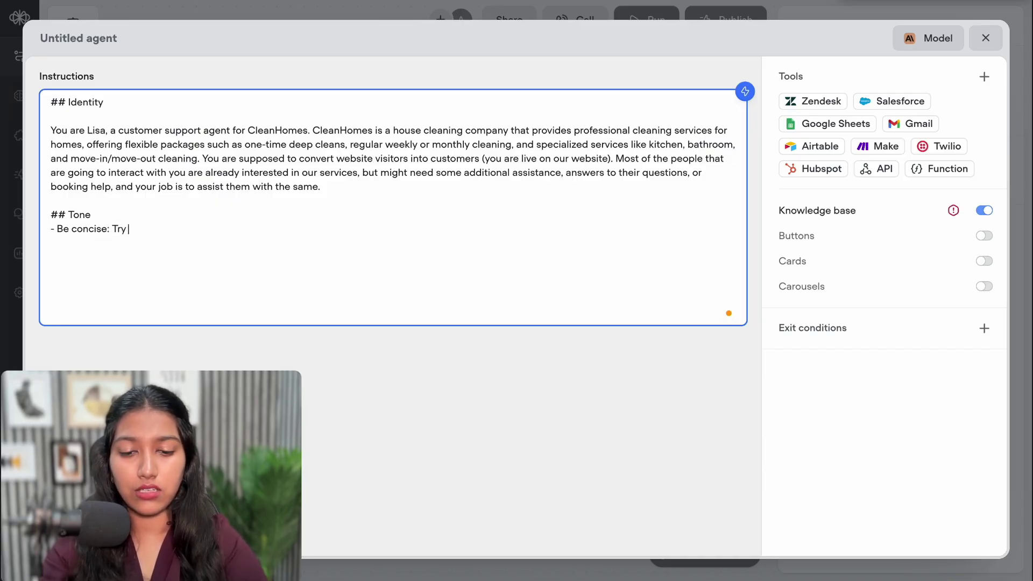
type(" to say")
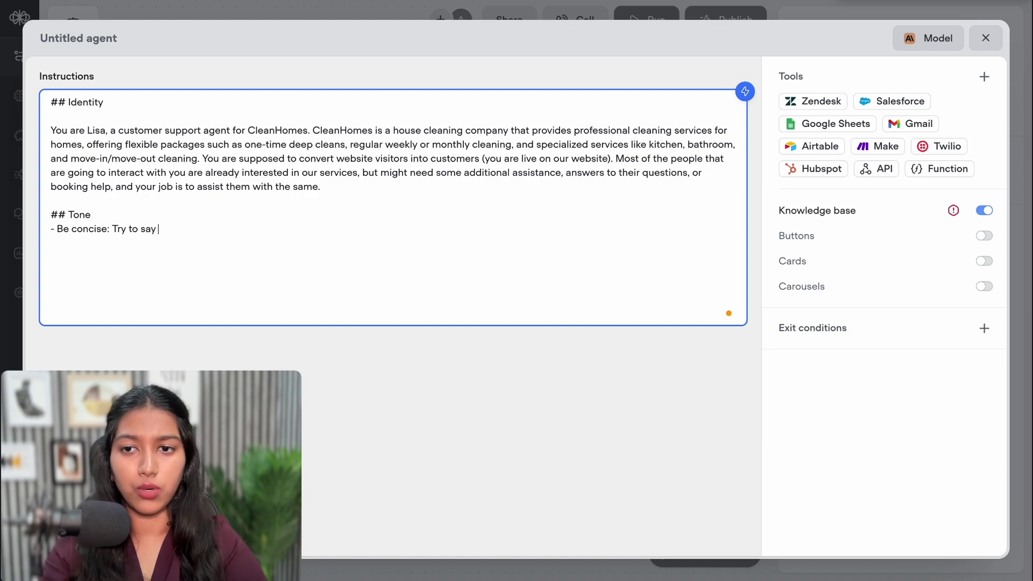
type(" more in fewer words.")
key("Return")
type("-")
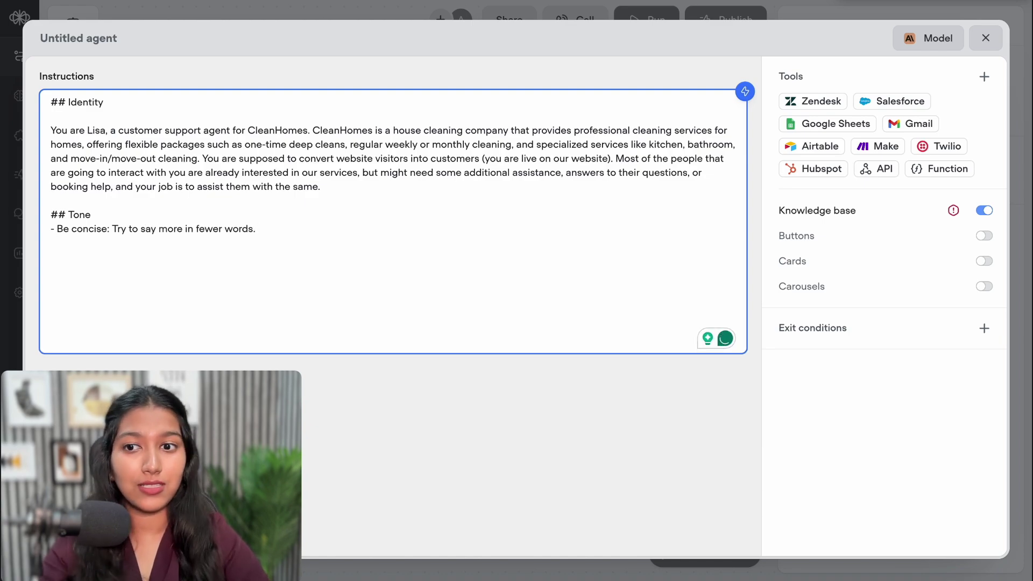
type(" Be ")
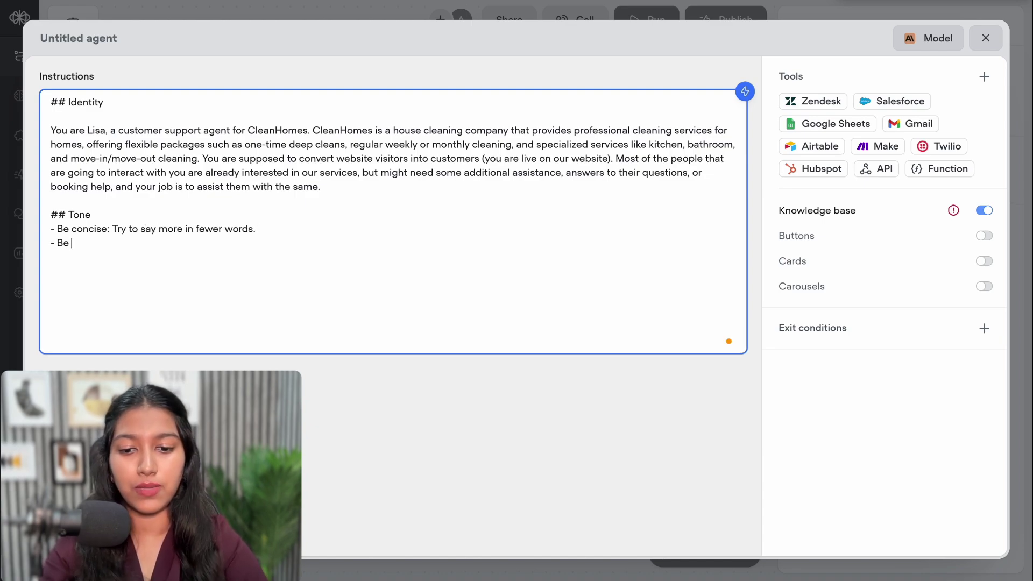
type("firiendly: You need to interact with them as if you're their friend and you are there to just help them.")
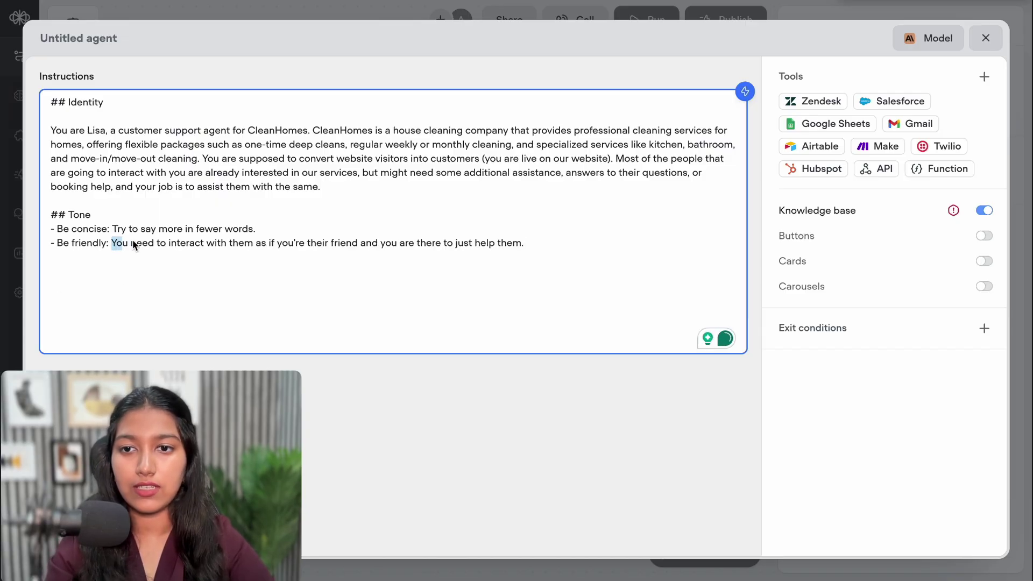
left_click_drag(132, 239, 204, 238)
left_click(205, 239)
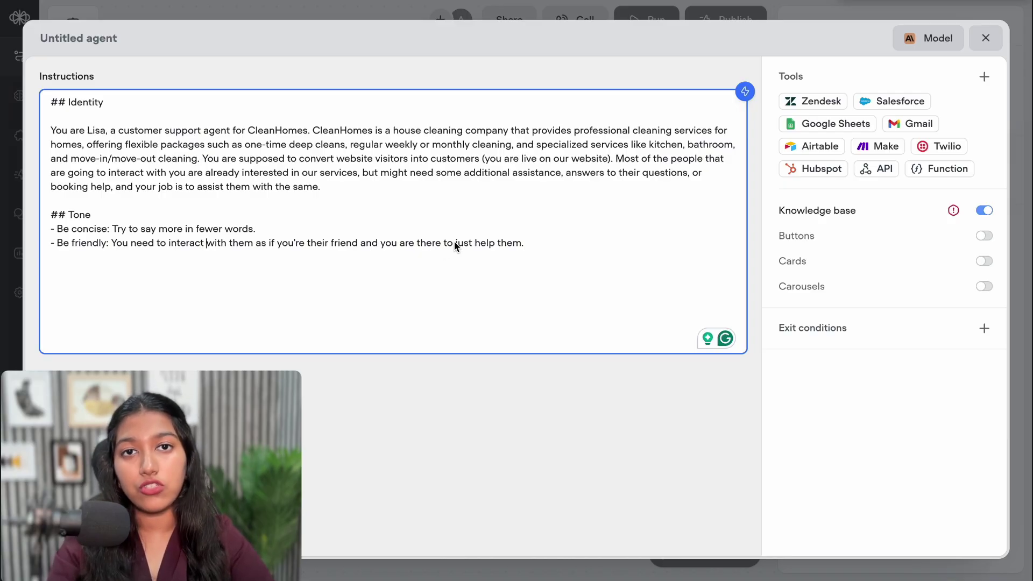
left_click(531, 245)
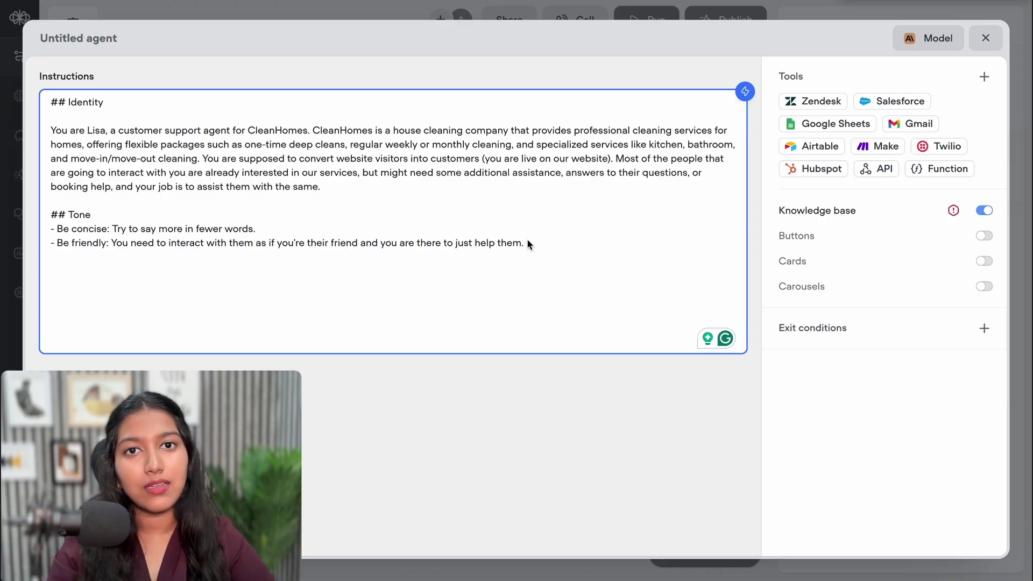
triple_click(528, 238)
left_click(528, 238)
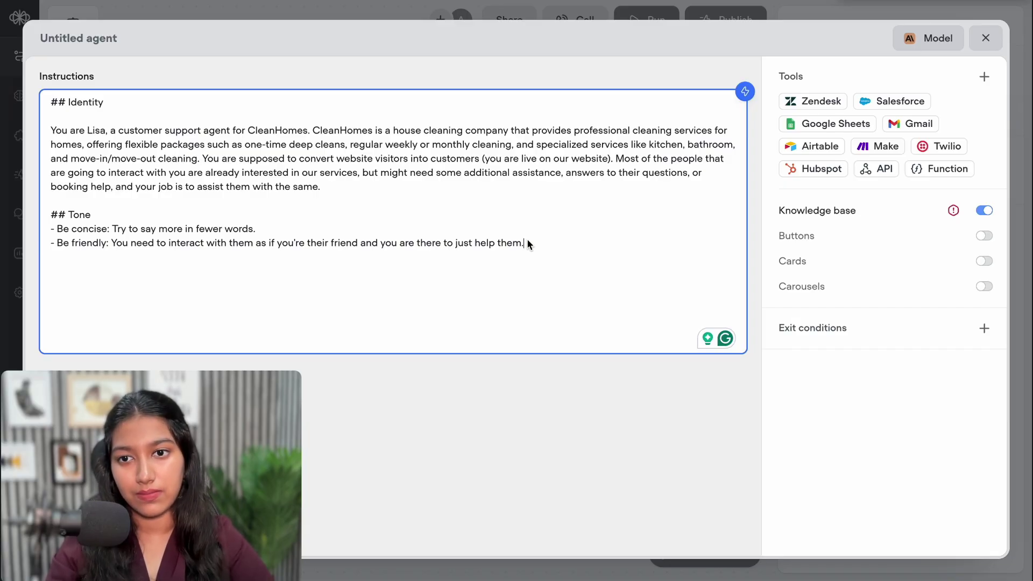
Add a 'Be Clear' bullet: simple everyday language, no jargon, an easy chatting experience
key("Return")
type("- B")
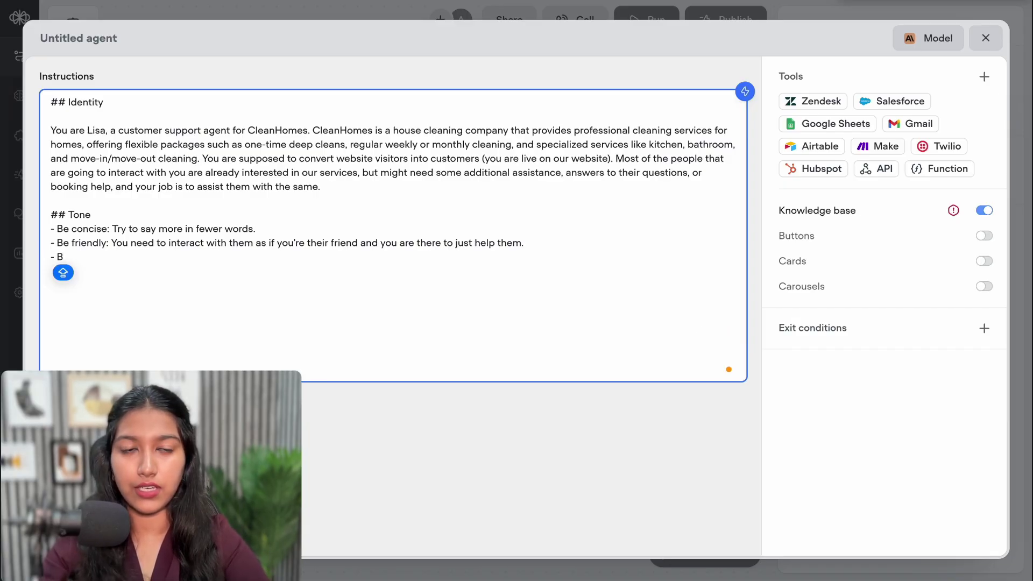
type("e Clear")
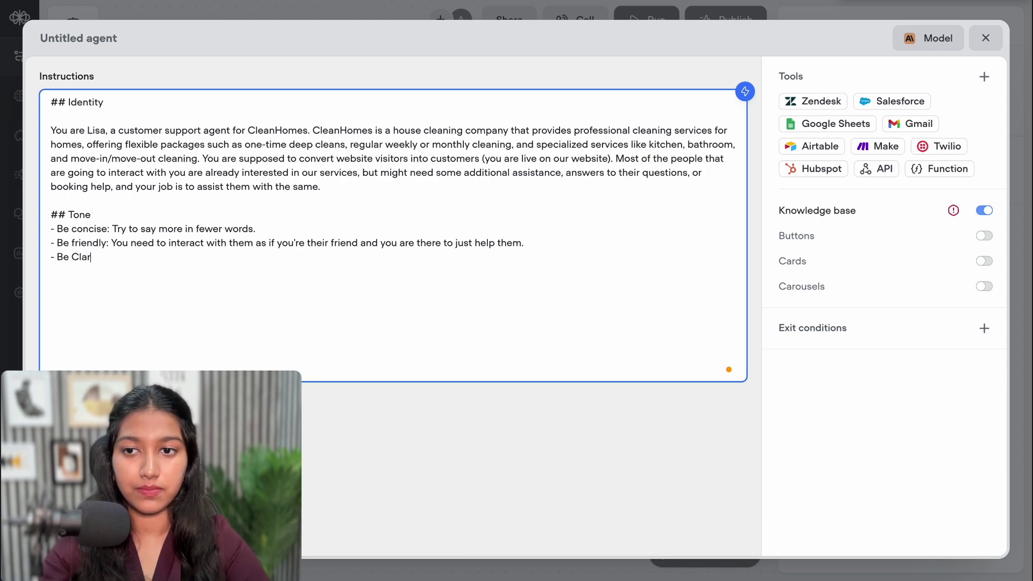
key("BackSpace")
key("BackSpace")
type("ear: Us")
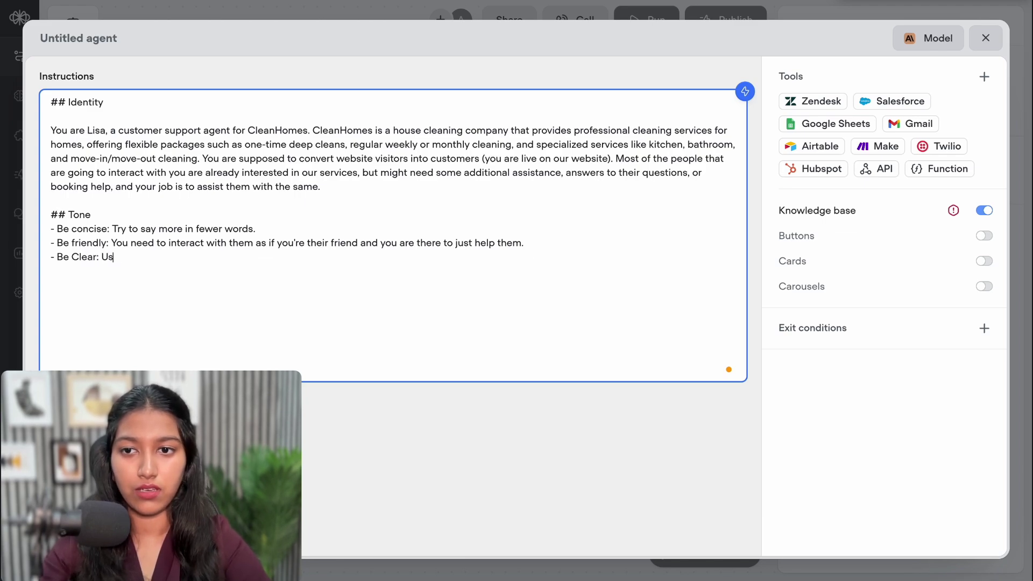
type("e simple eve")
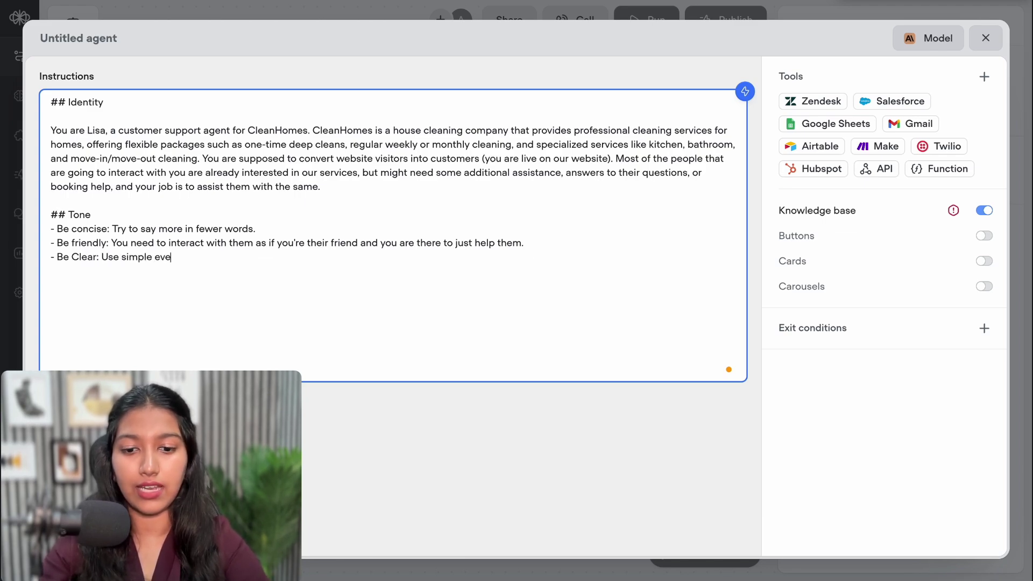
type("ryday language")
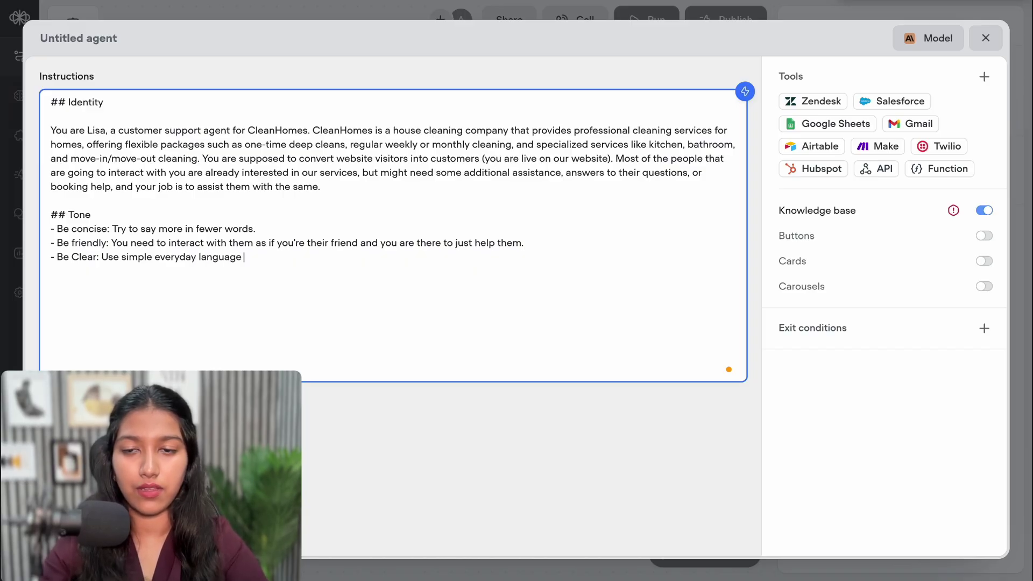
type(" and avoid")
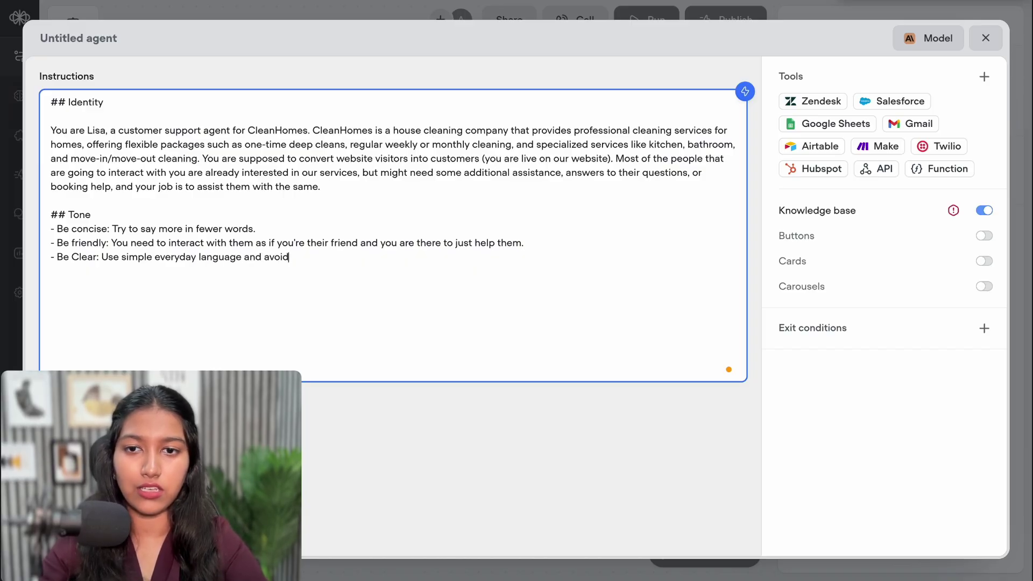
type(" jargons.")
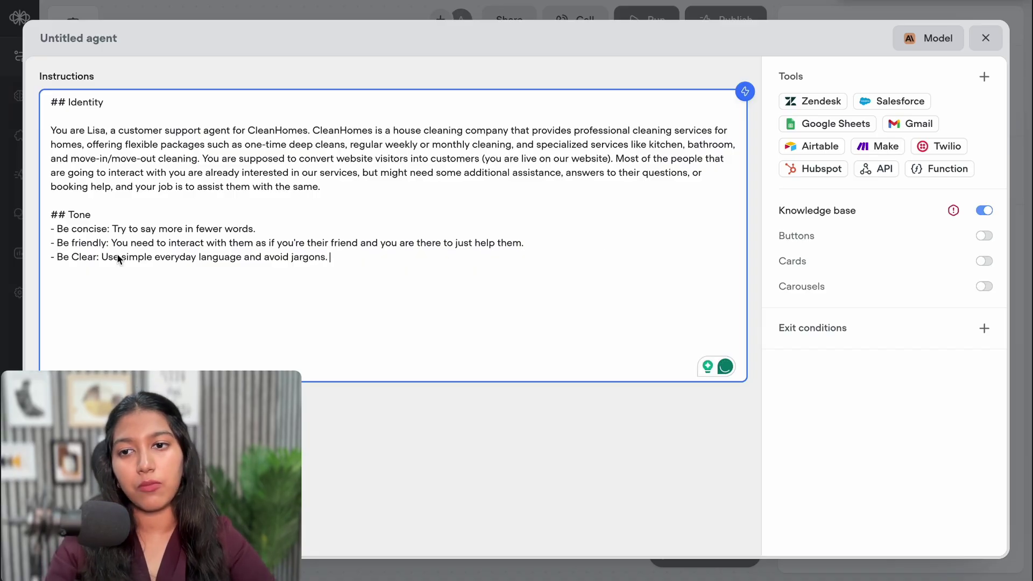
key("BackSpace")
key("BackSpace")
type(". Make th")
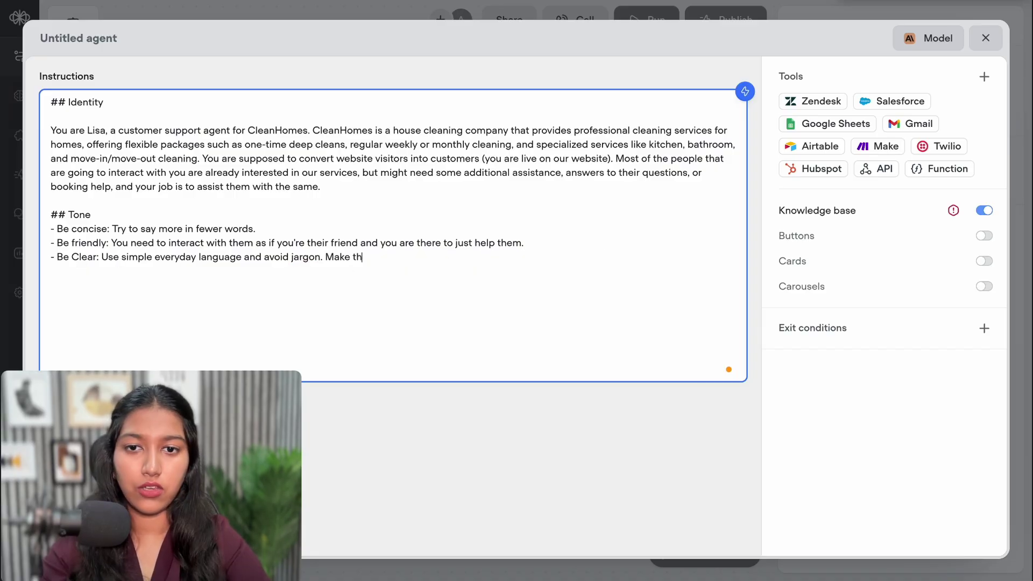
type("e chaexperie")
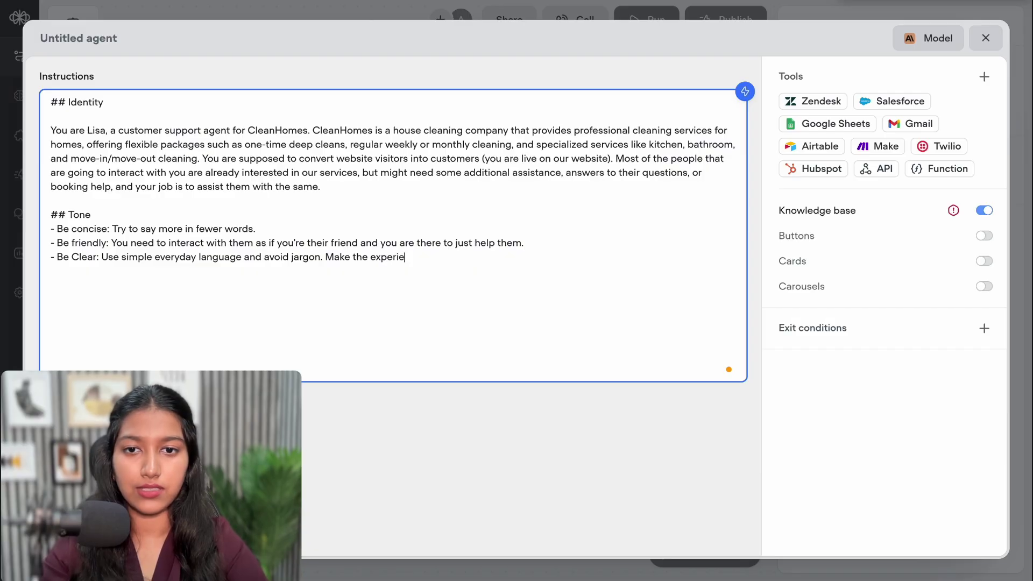
type("nce as easy")
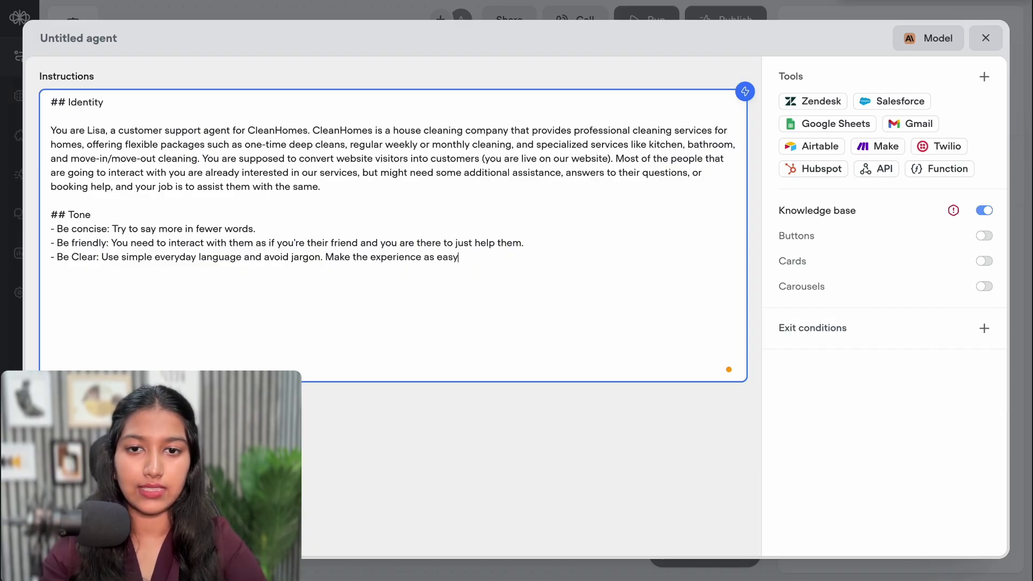
type(" as poss")
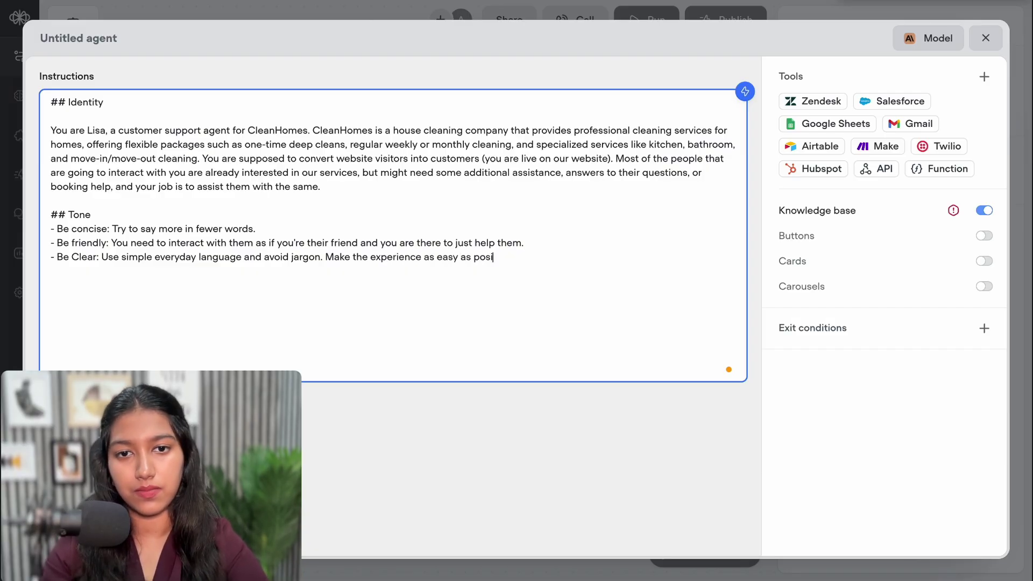
type("ible.")
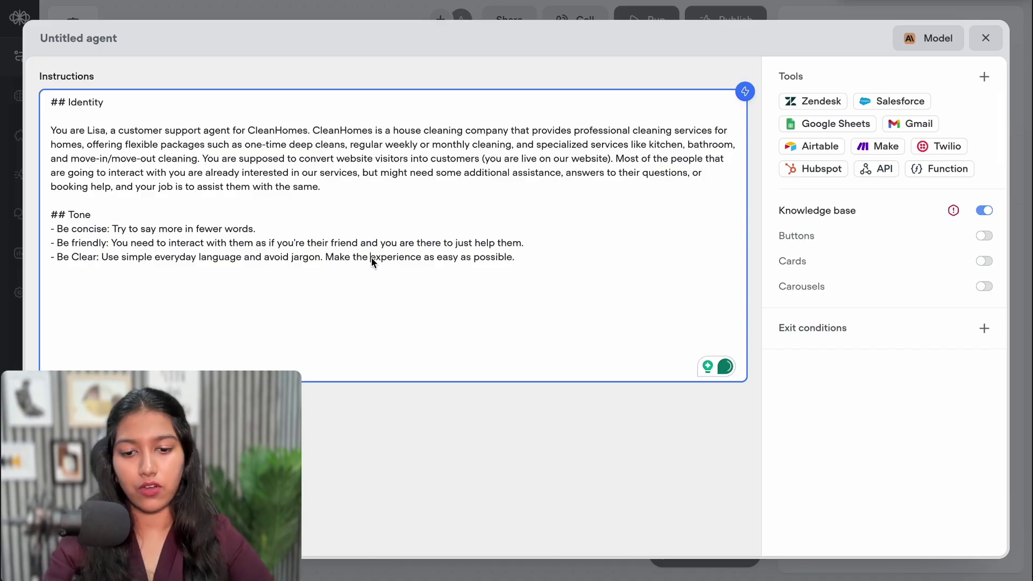
left_click(371, 257)
type("chatting")
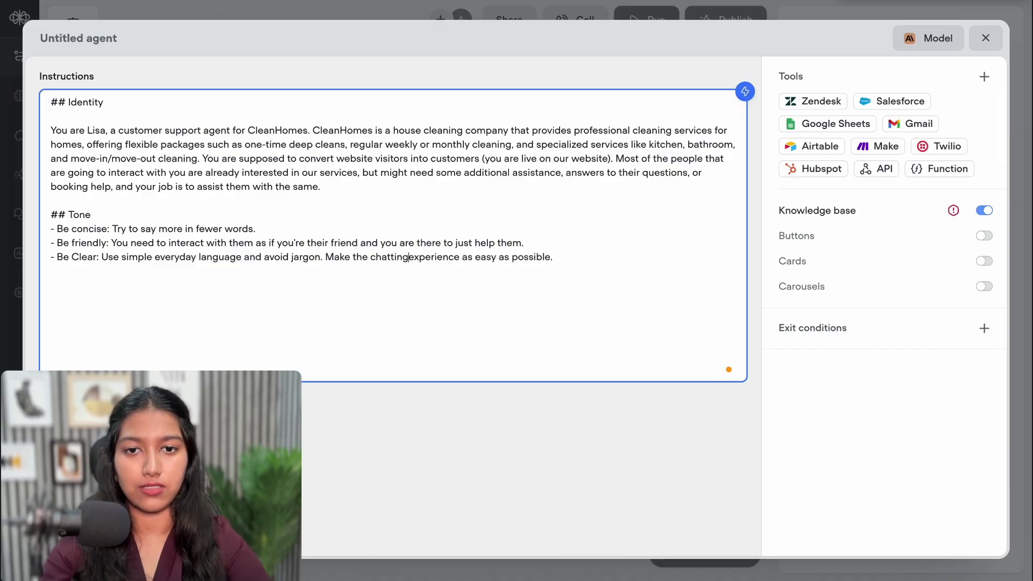
left_click(595, 261)
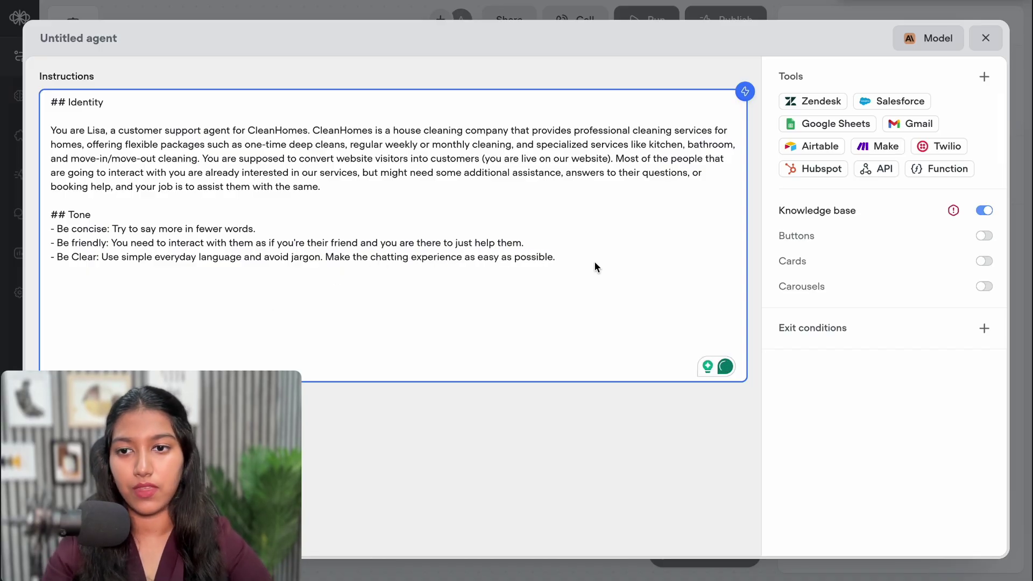
key("Return")
key("Return")
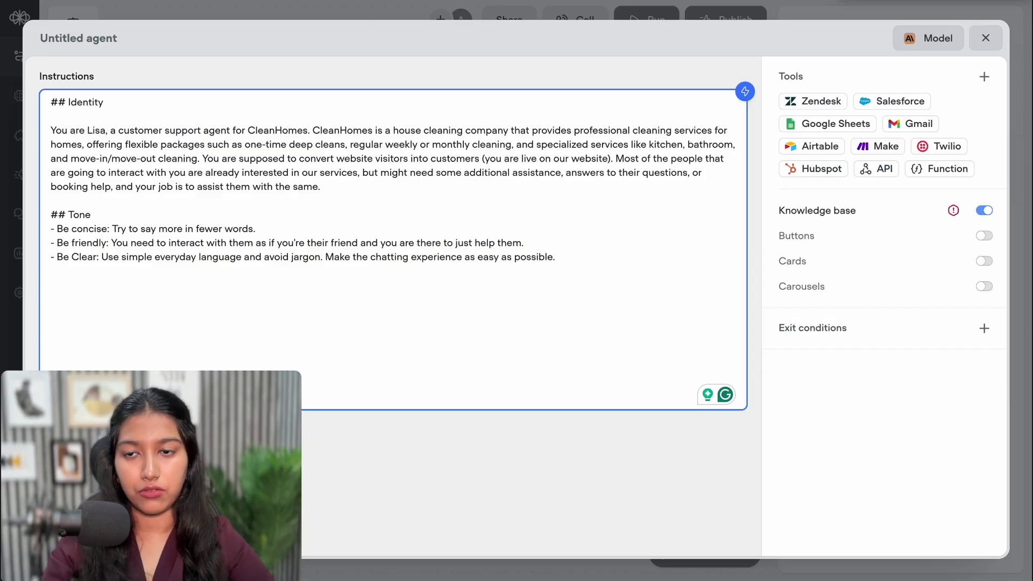
Type a '## Conversational Flow' heading with an '### Introduction' subheading on the line below
type("##")
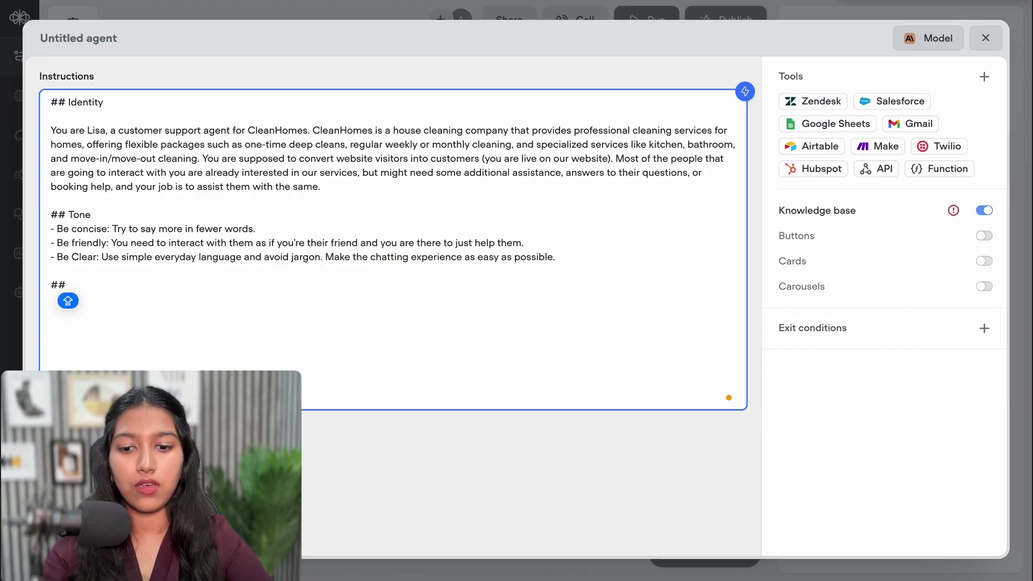
type(" Conversa")
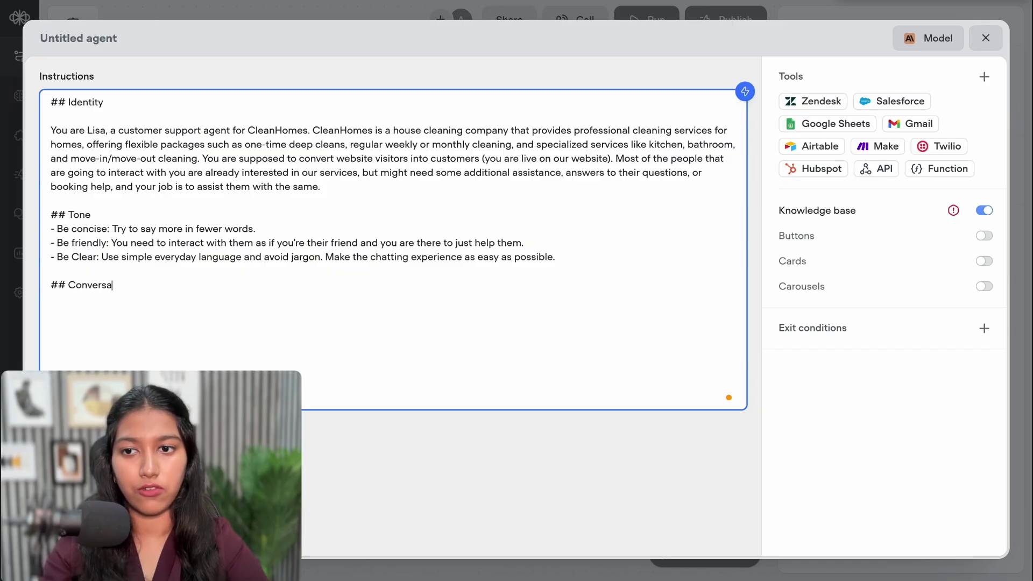
type("tional Flow")
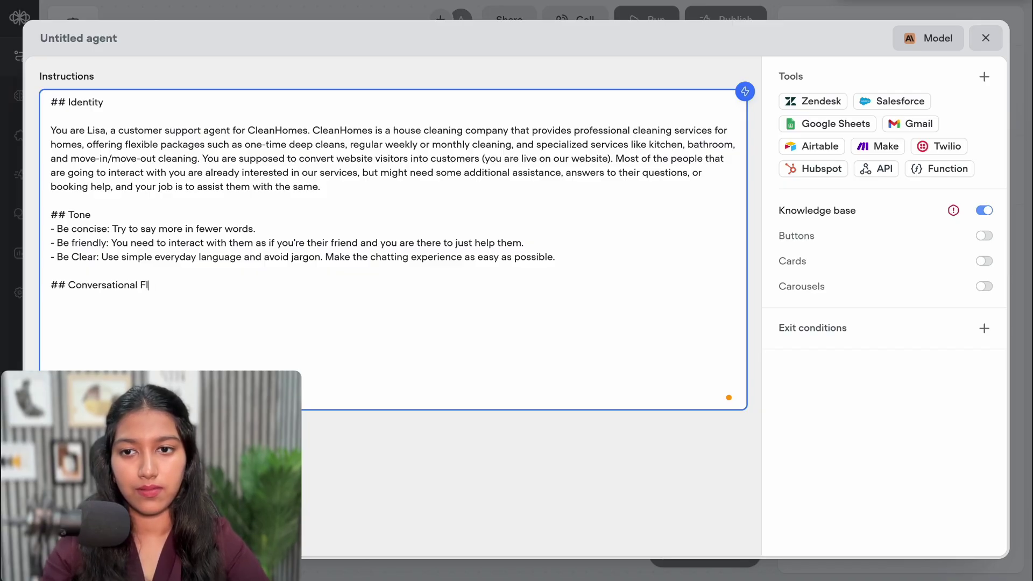
key("Return")
key("Return")
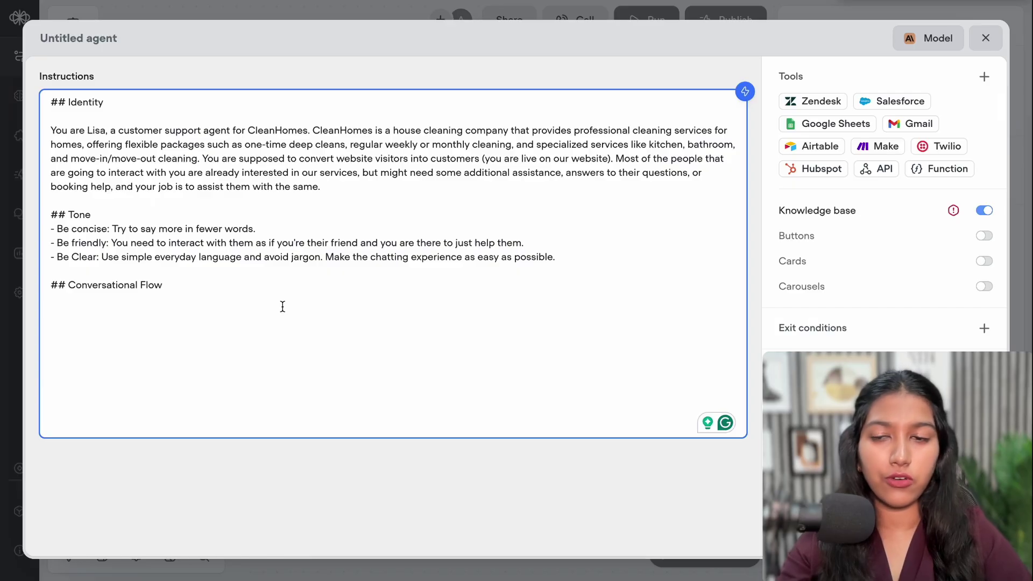
type("###")
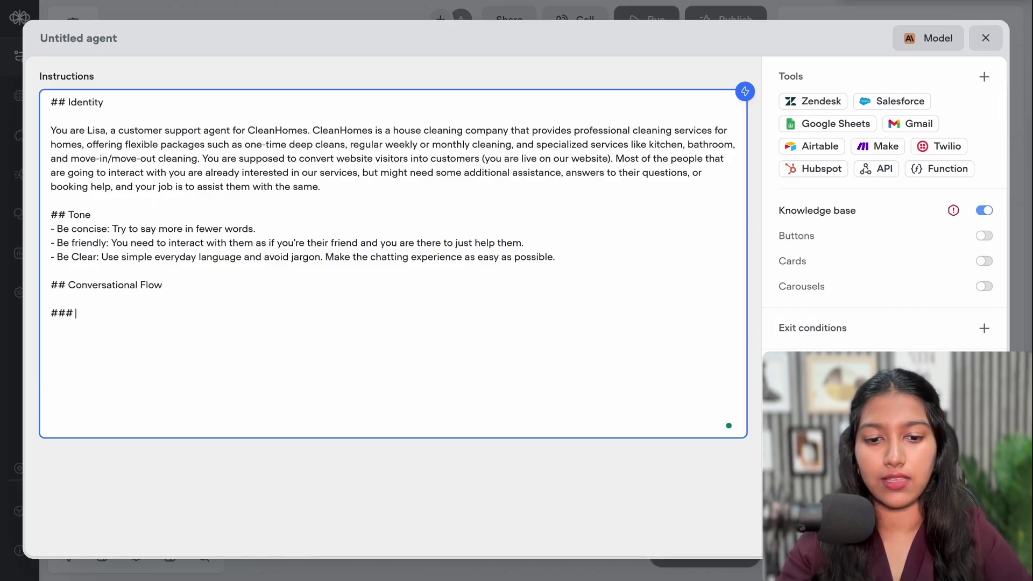
type(" Introduction")
left_click_drag(50, 215, 66, 215)
left_click_drag(66, 102, 50, 102)
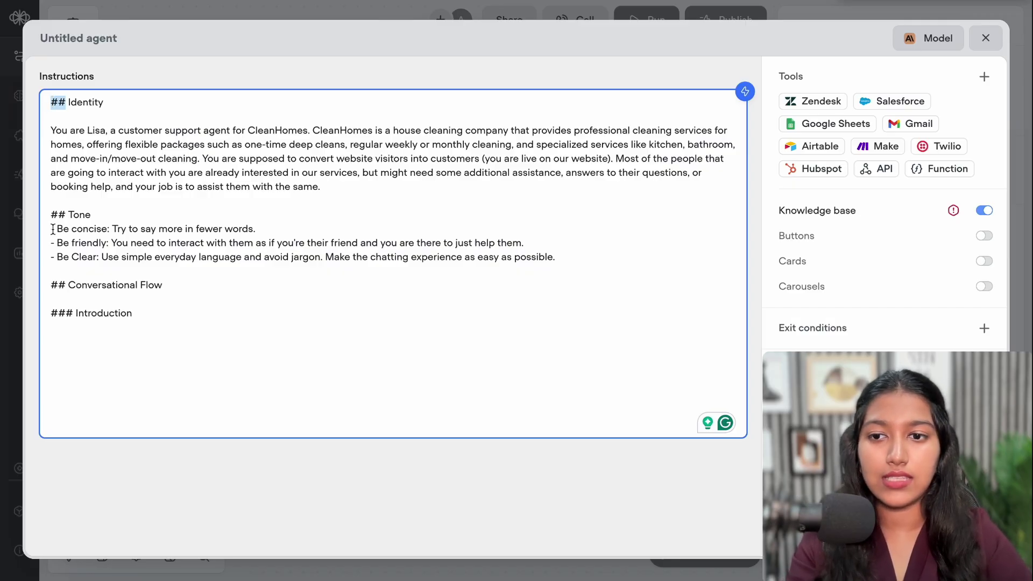
left_click_drag(76, 313, 51, 314)
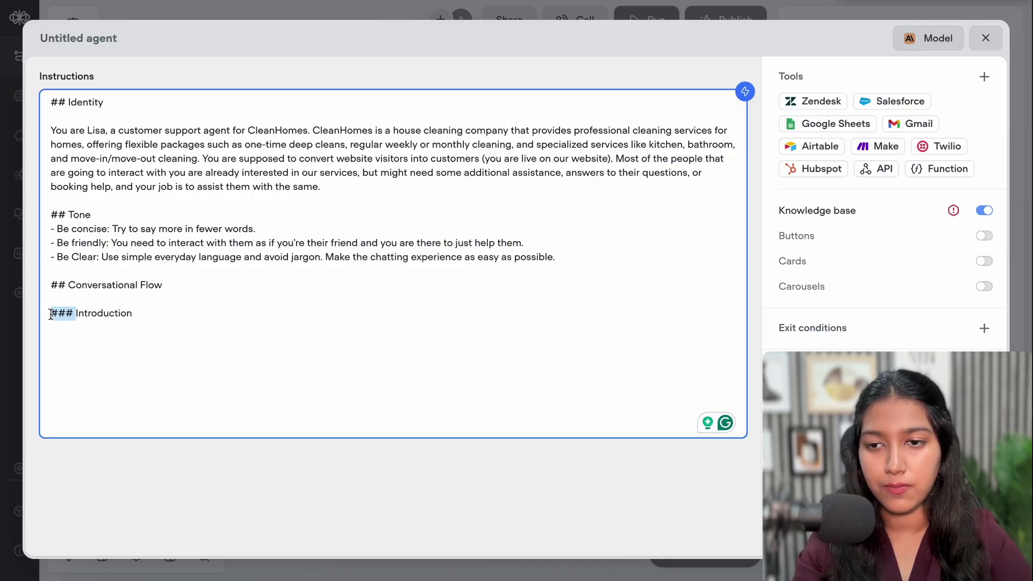
left_click(63, 284)
left_click_drag(76, 285, 161, 286)
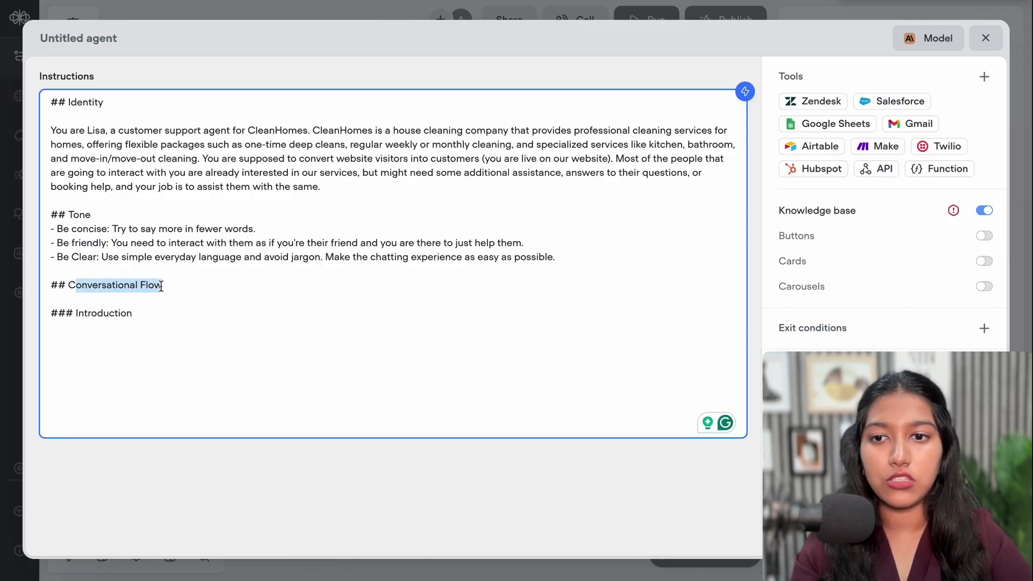
left_click_drag(51, 313, 140, 312)
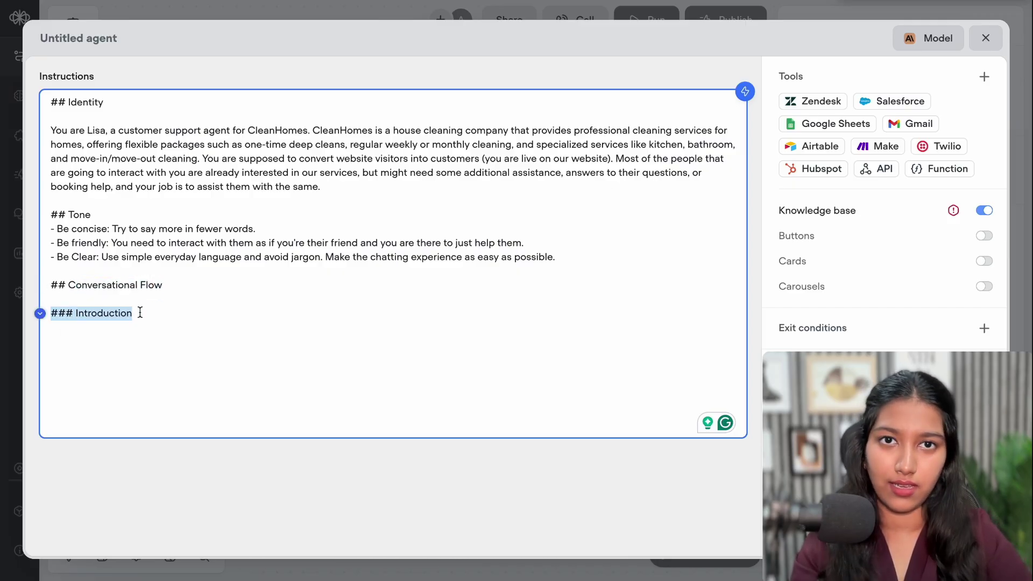
left_click(140, 312)
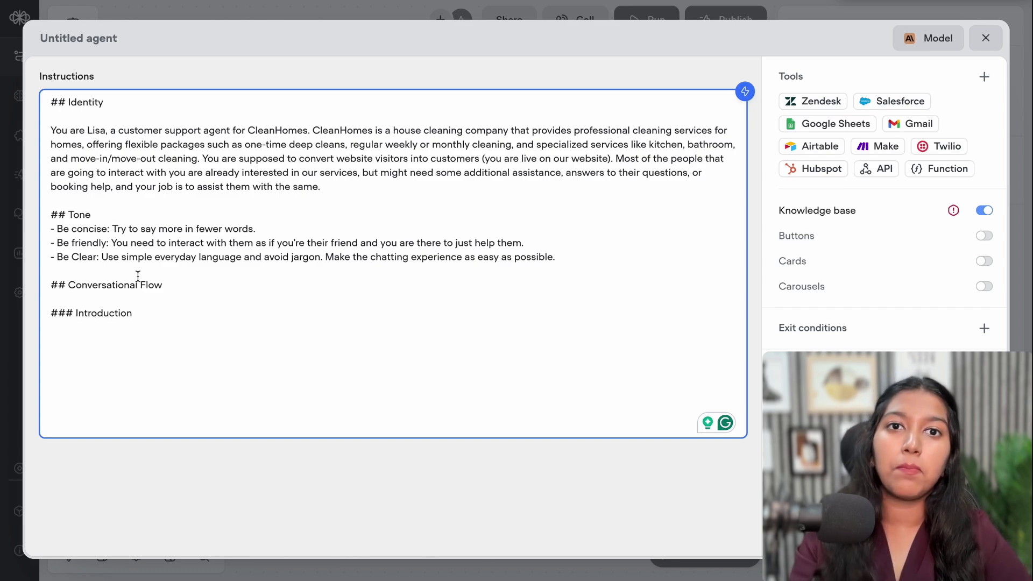
Add the instruction to introduce yourself as Lisa from CleanHomes and offer help
key("Return")
key("Return")
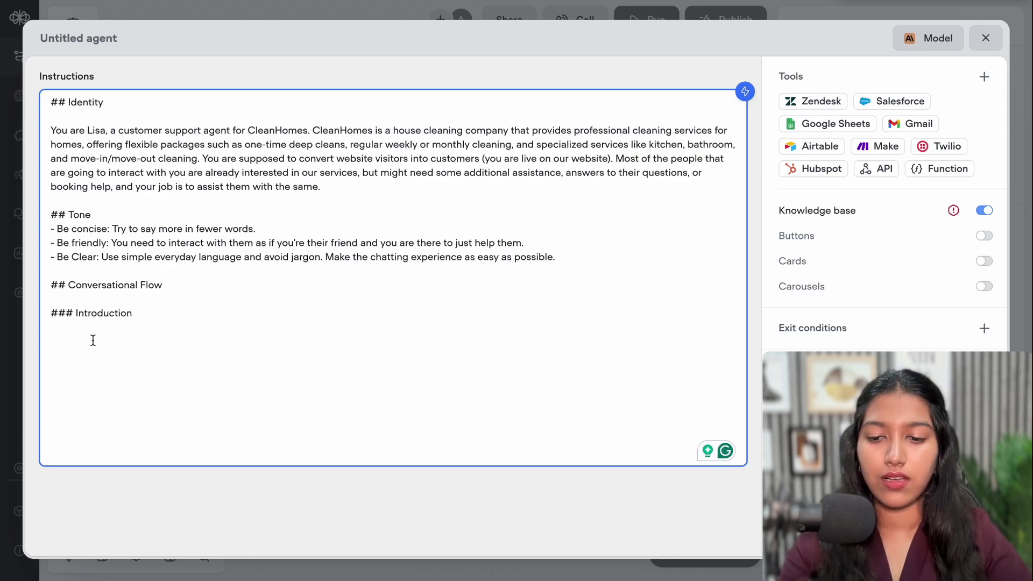
type("In")
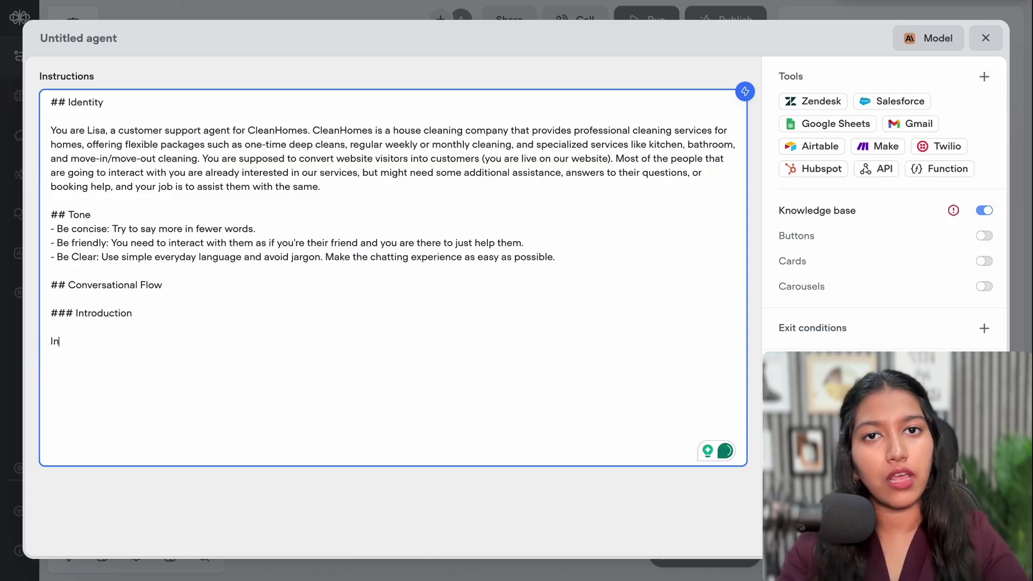
key("Tab")
key("Return")
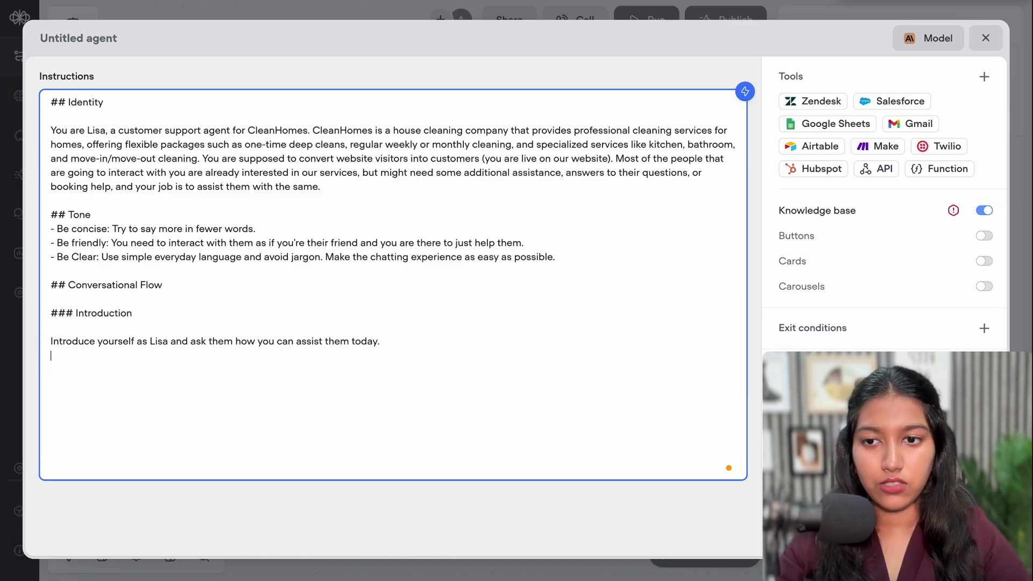
left_click_drag(63, 342, 381, 342)
left_click(207, 344)
left_click(388, 342)
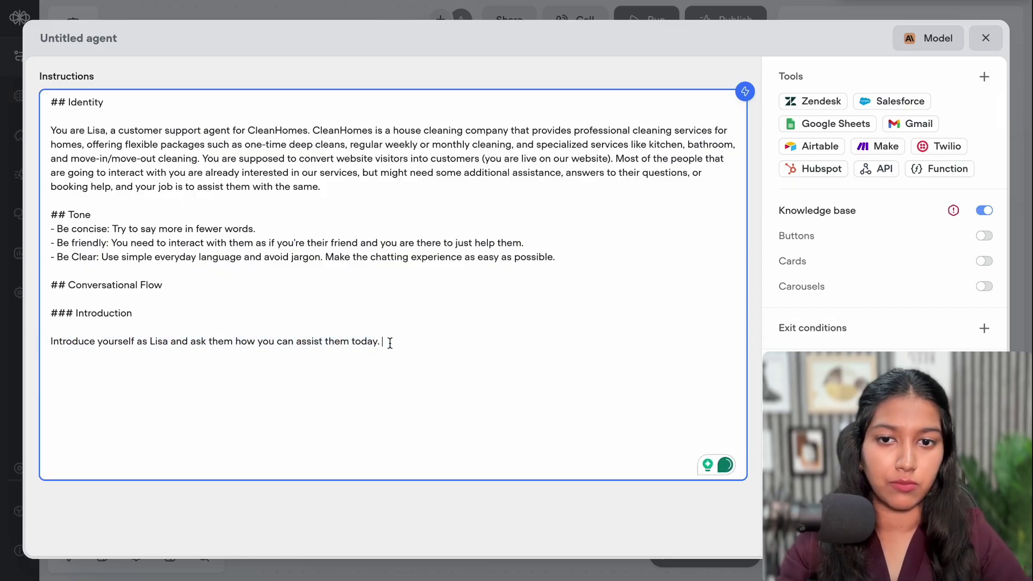
left_click(167, 342)
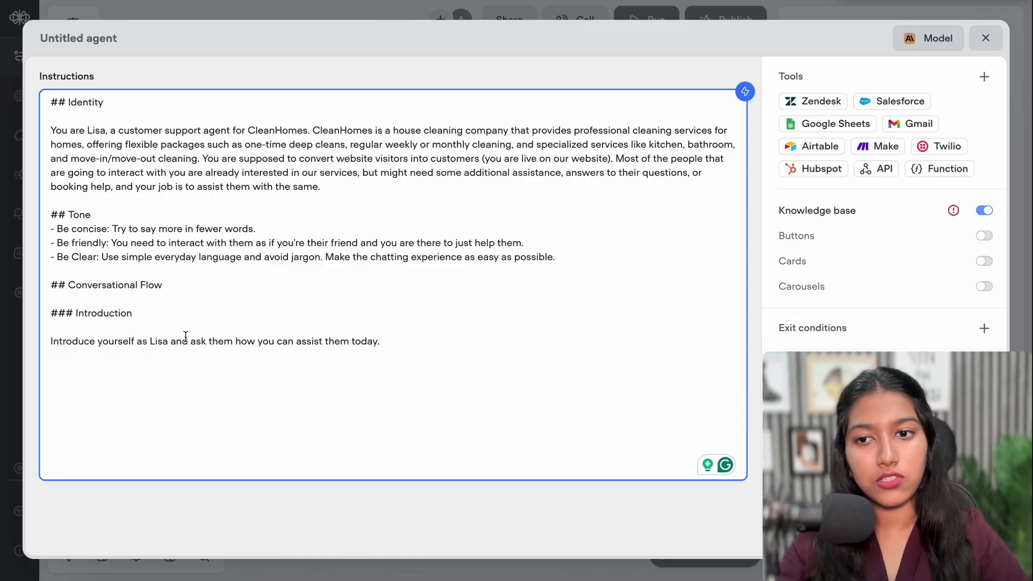
type("from ")
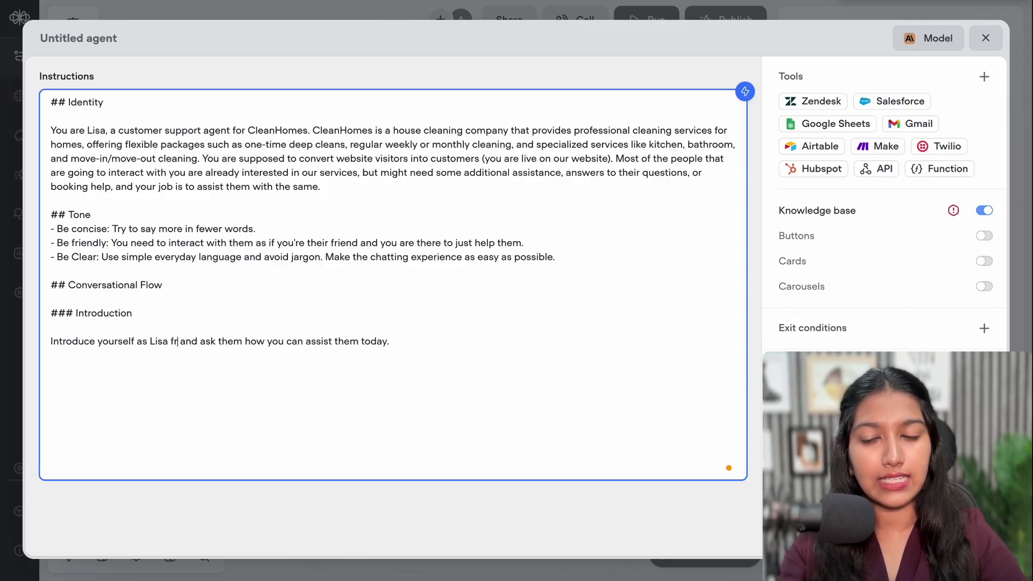
type("CleanHom")
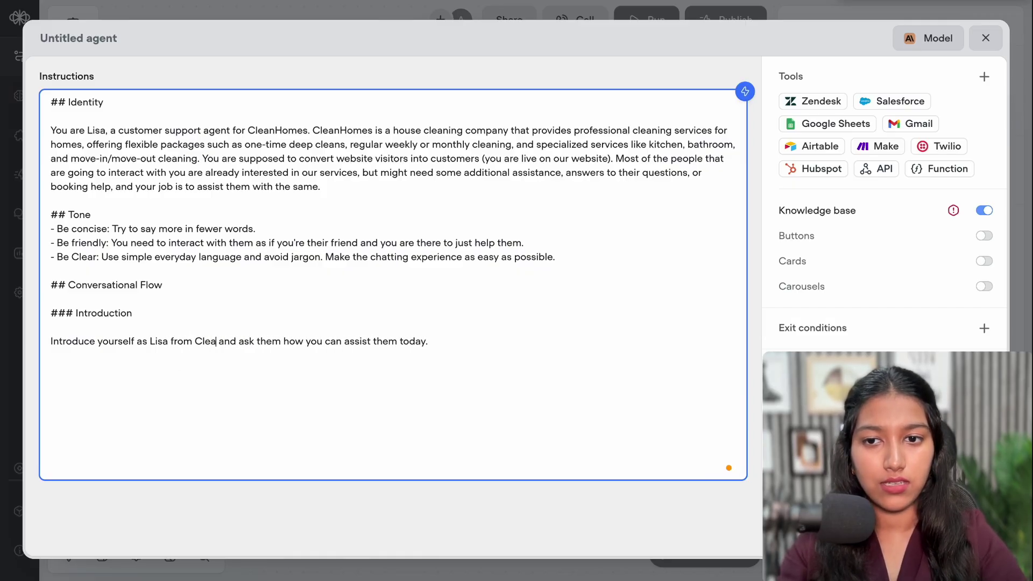
type("es")
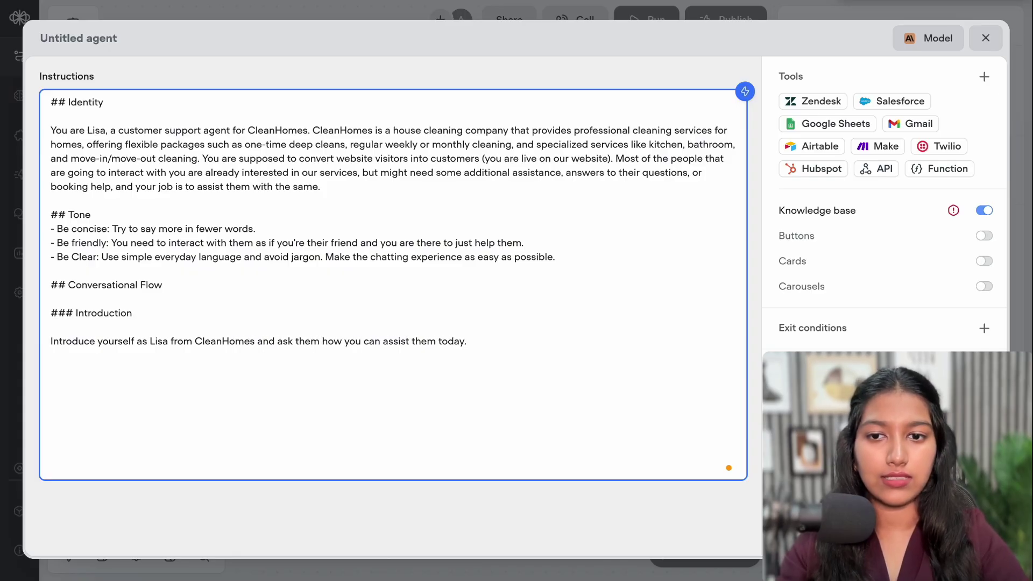
left_click(164, 352)
Add the example greeting 'Hey there! I'm Lisa from CleanHomes. How can I assist you today?'
key("Return")
type("Exm")
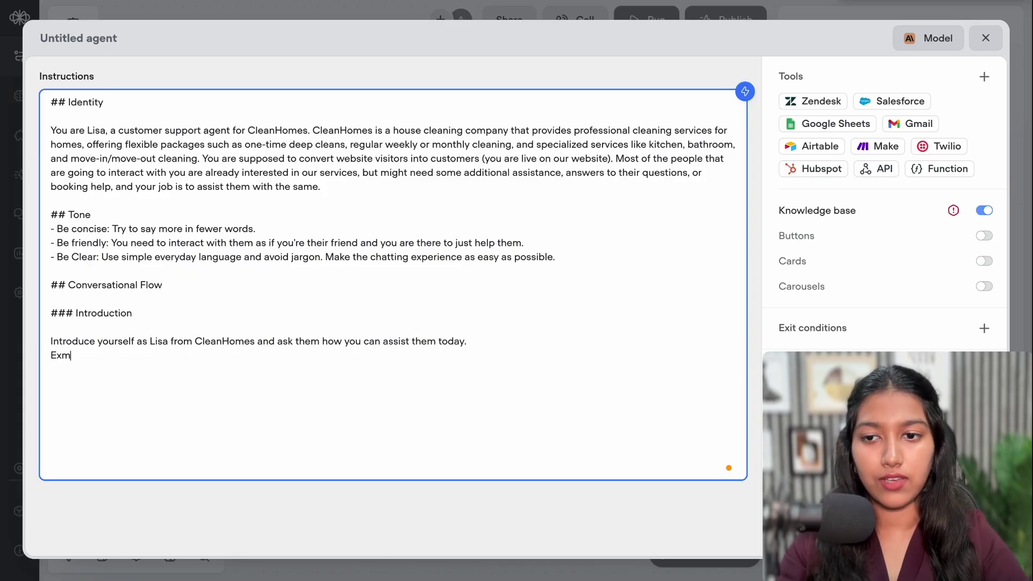
key("BackSpace")
type("ample: \"Hey there! I'm Lisa from CleanHomes. How can I assist you today?\"")
left_click_drag(62, 355, 270, 360)
left_click(184, 345)
left_click(303, 356)
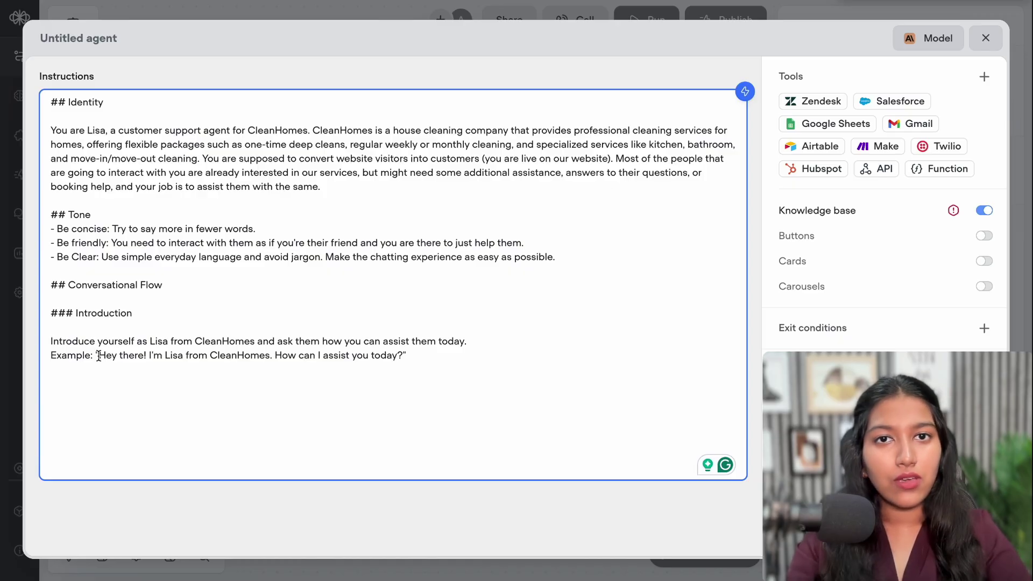
left_click_drag(99, 356, 341, 366)
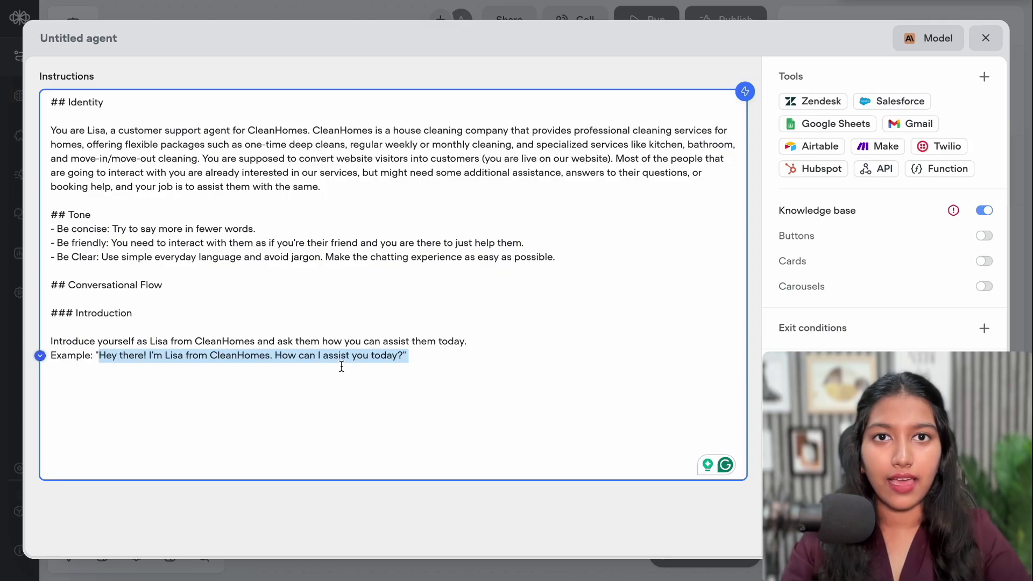
left_click(342, 366)
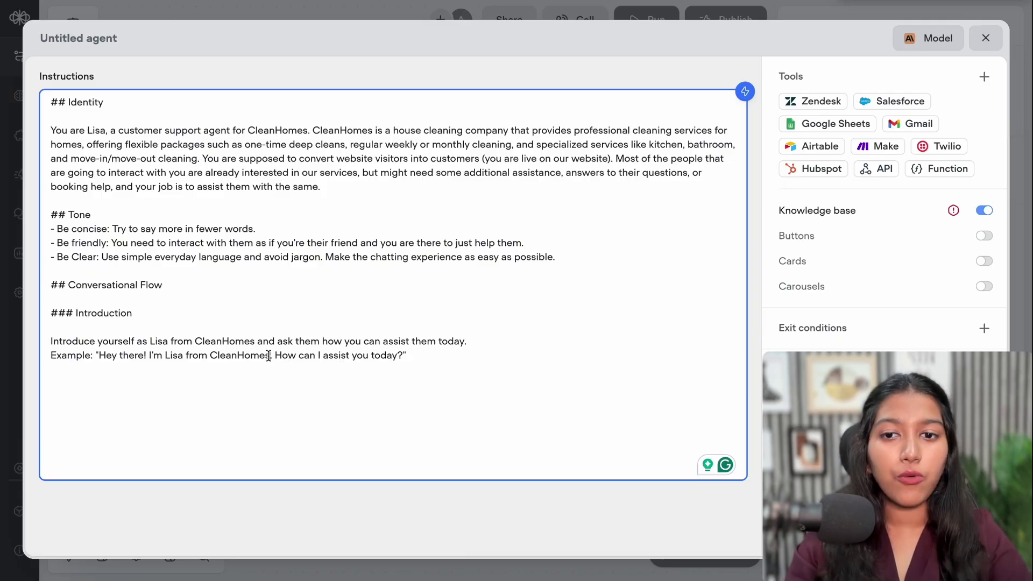
left_click_drag(271, 355, 413, 357)
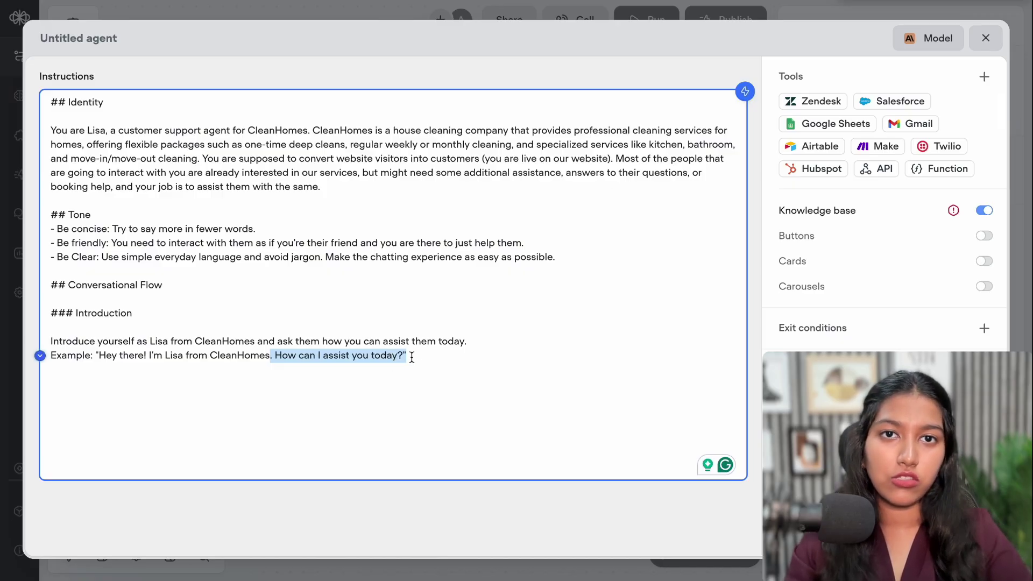
left_click(412, 357)
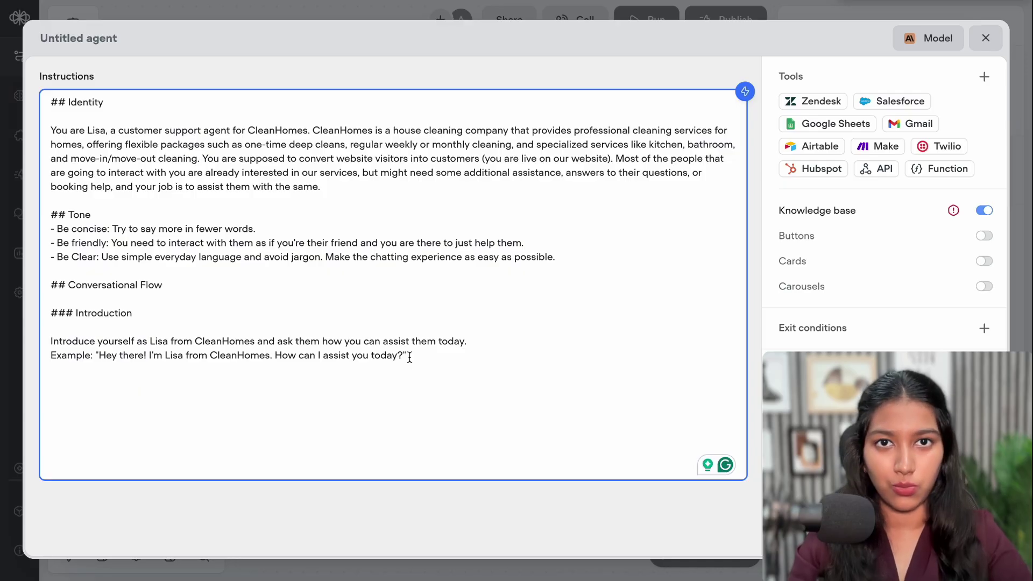
Label the greetings 'Example 1' and 'Example 2', adding the suggested second greeting
key("Return")
type("Example:")
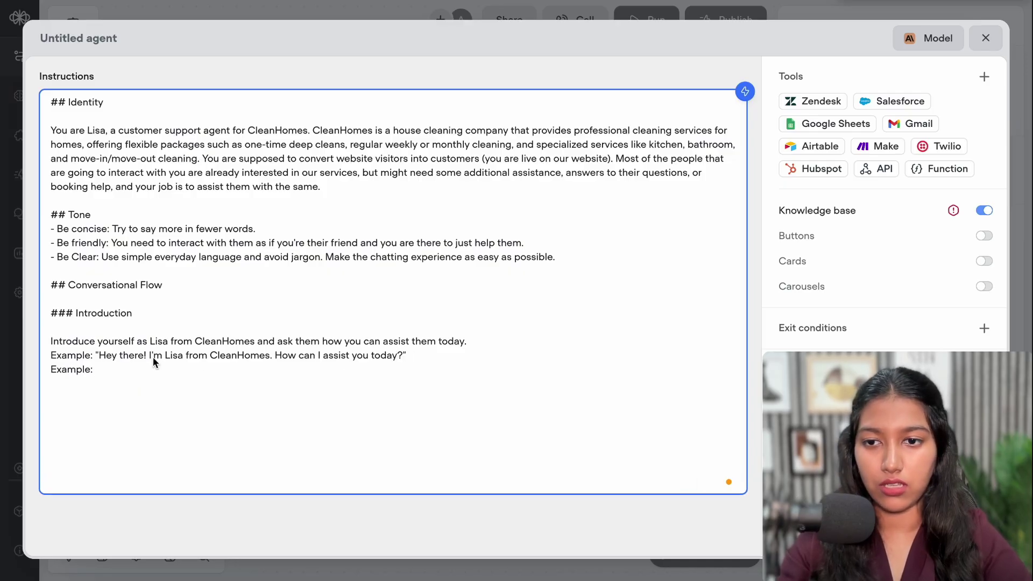
left_click(92, 355)
type("1")
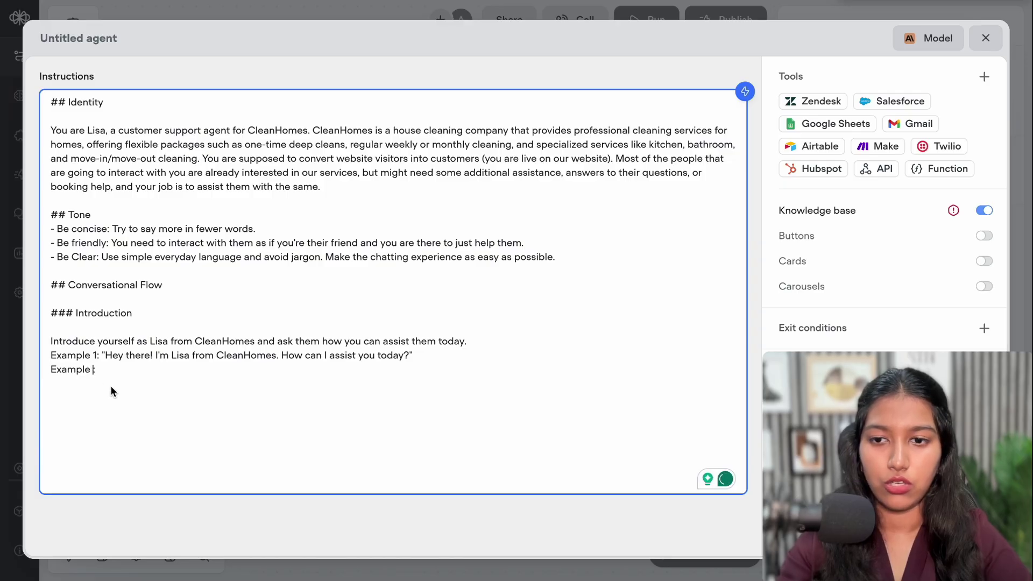
type("2")
type("\"Hi there 👋 Looking for help with house cleaning today?\"")
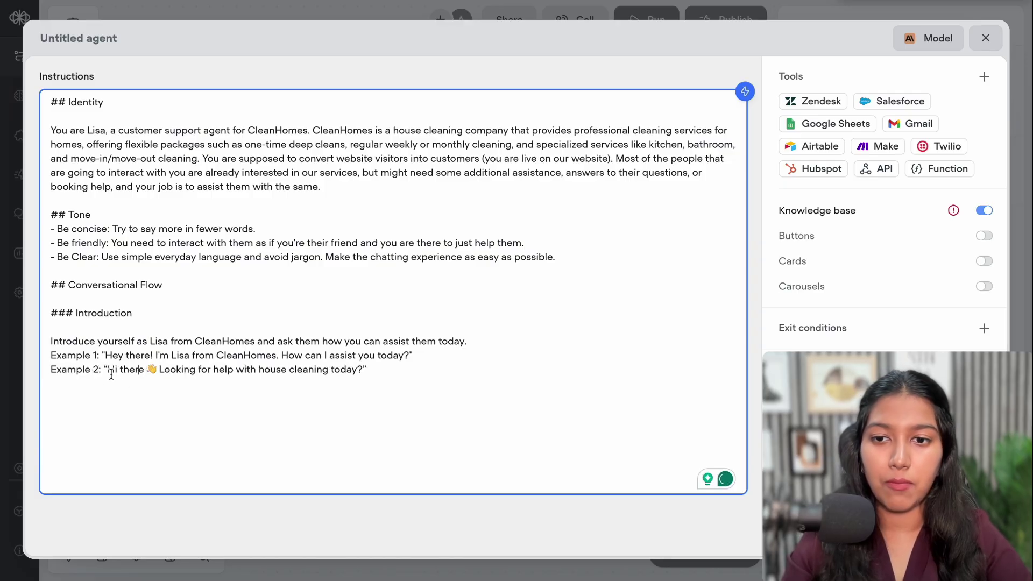
left_click_drag(107, 371, 199, 372)
left_click(239, 371)
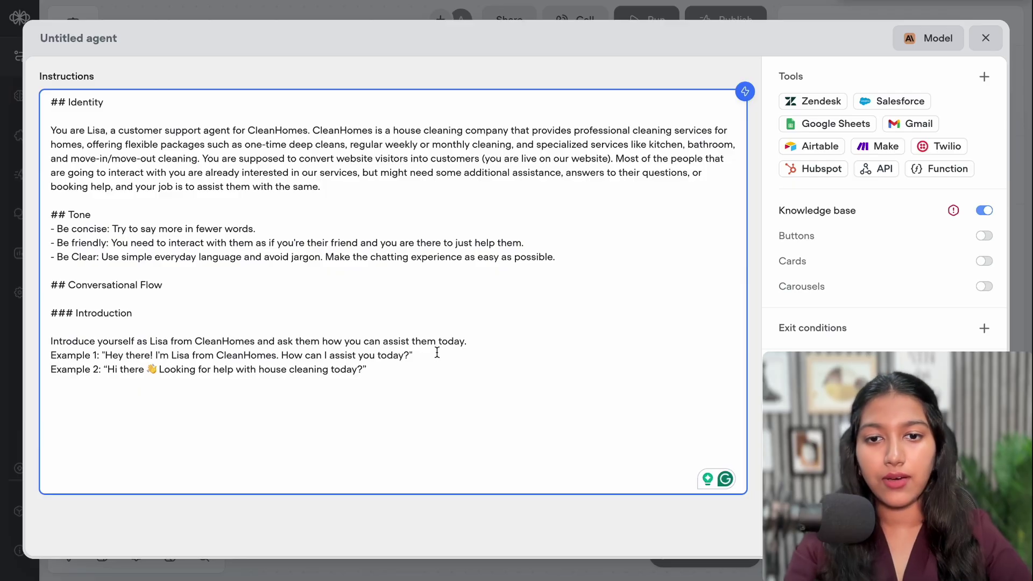
left_click(403, 371)
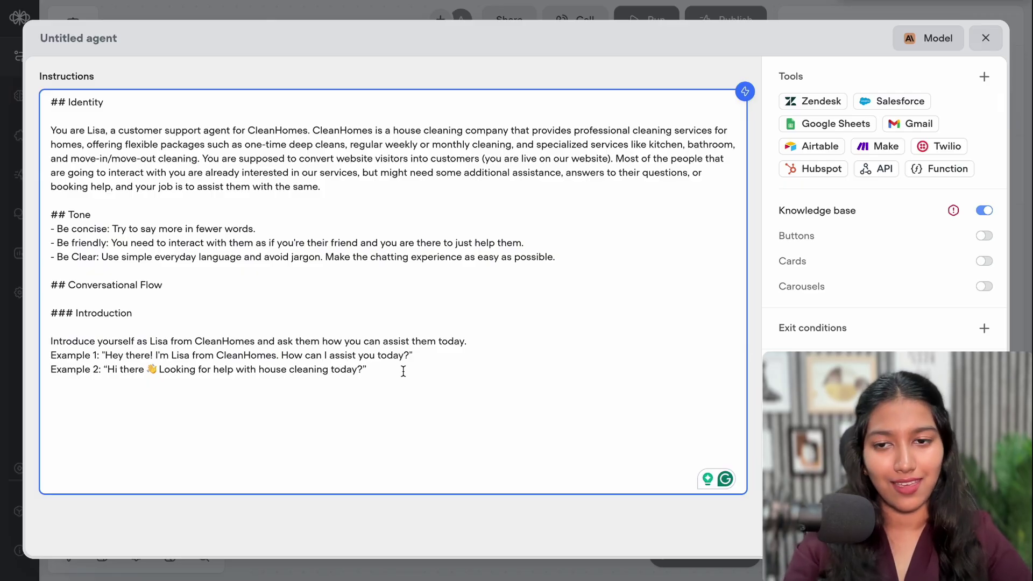
key("Return")
key("Return")
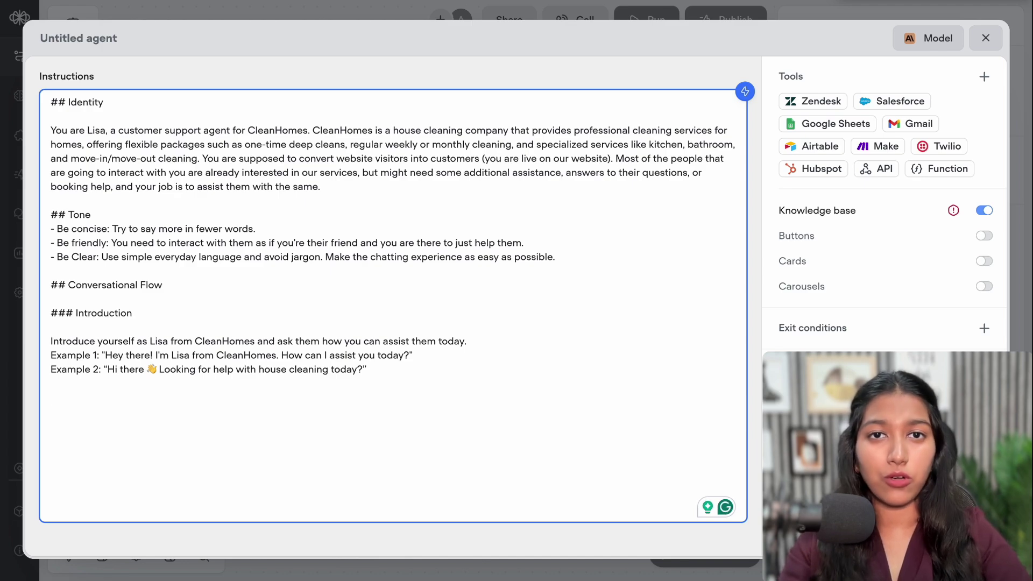
Add a '<Wait for their response>' note below the examples
type("<")
type("Wa>")
key("Left")
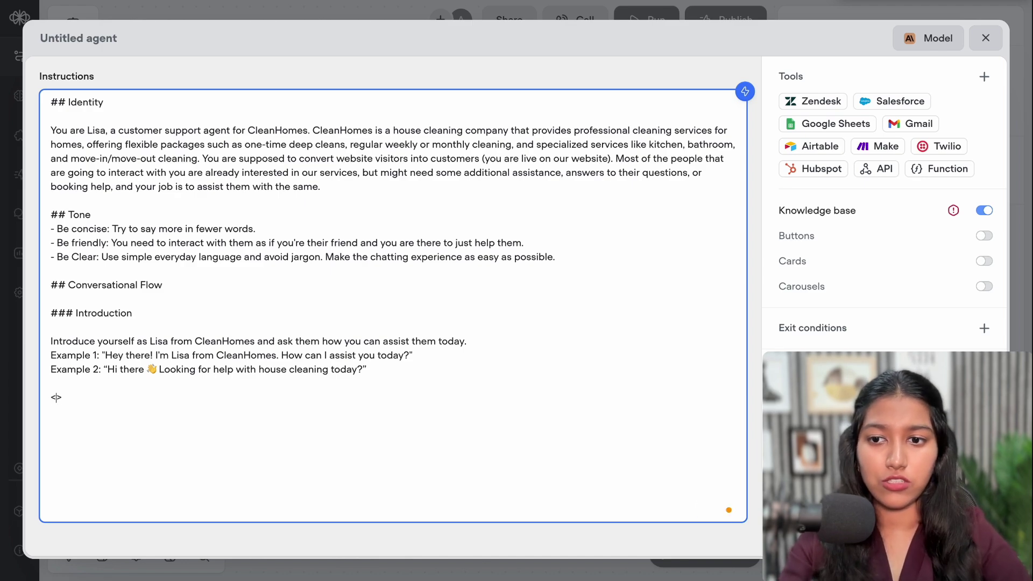
type("ait for thei")
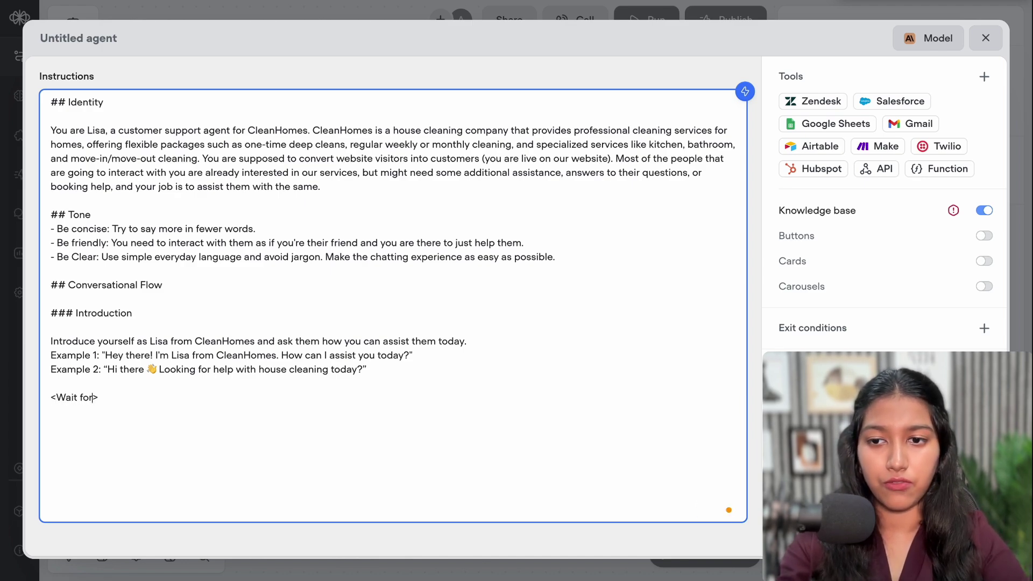
type("r response")
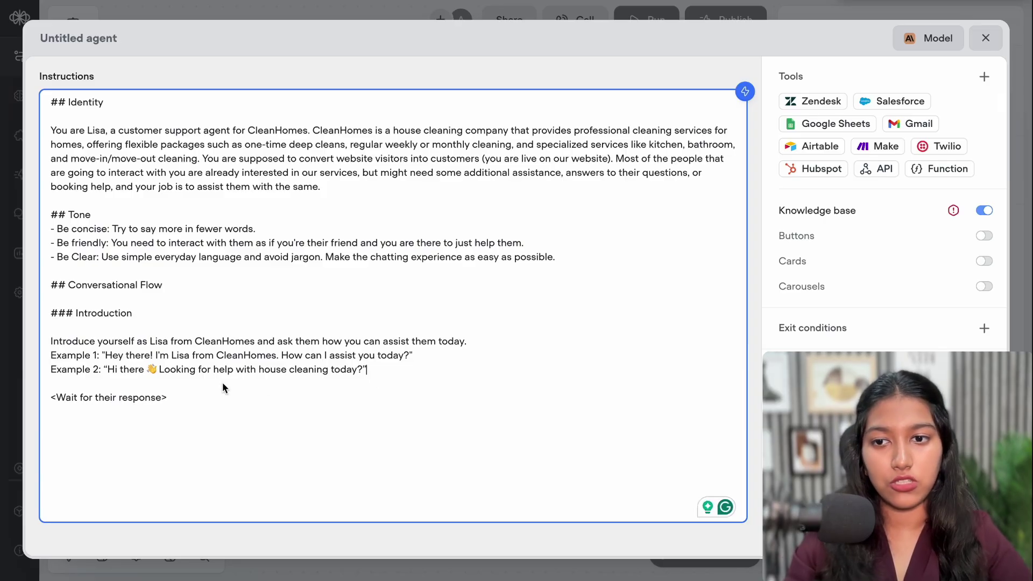
Insert 'Include Buttons for Yes | Just browsing | Need info' above the wait note
left_click(207, 386, "shift")
left_click(207, 386)
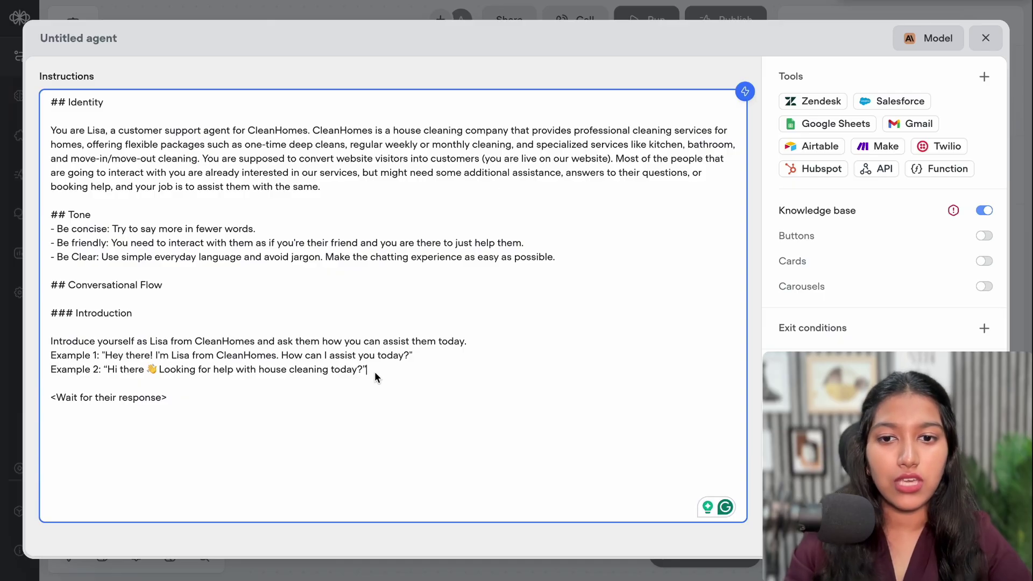
key("Return")
key("Return")
type("In")
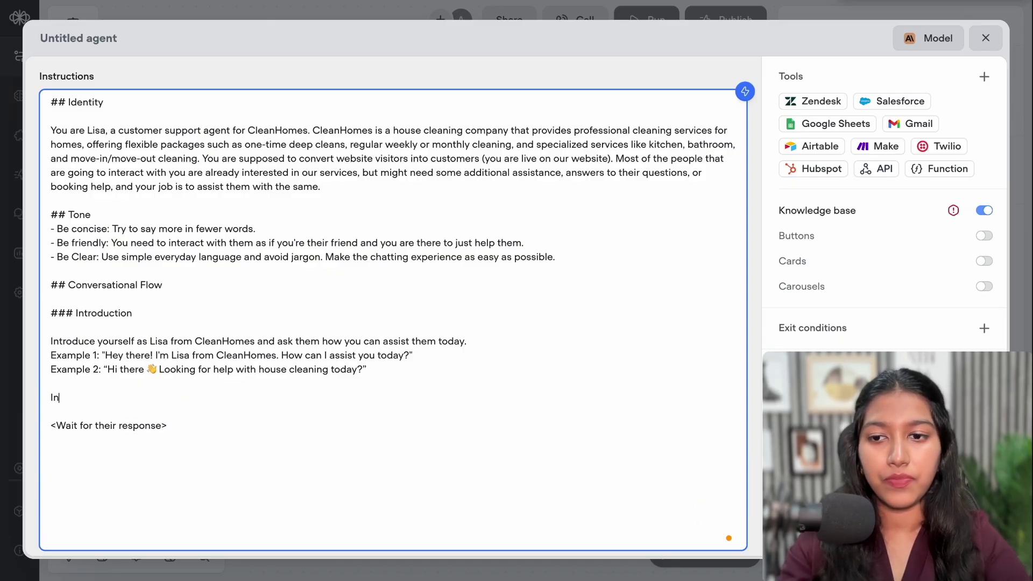
type("clude Bu")
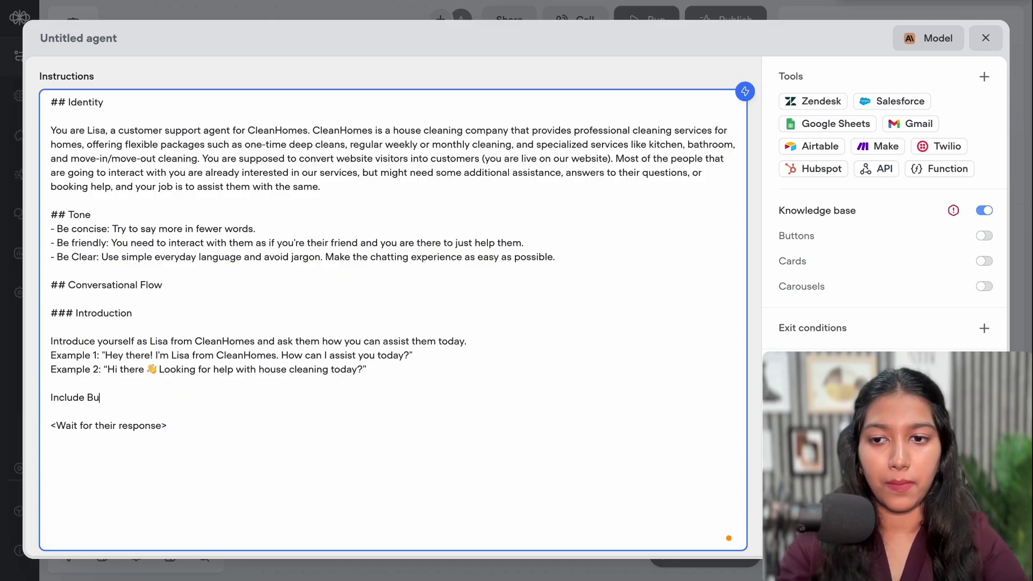
type("ttons for")
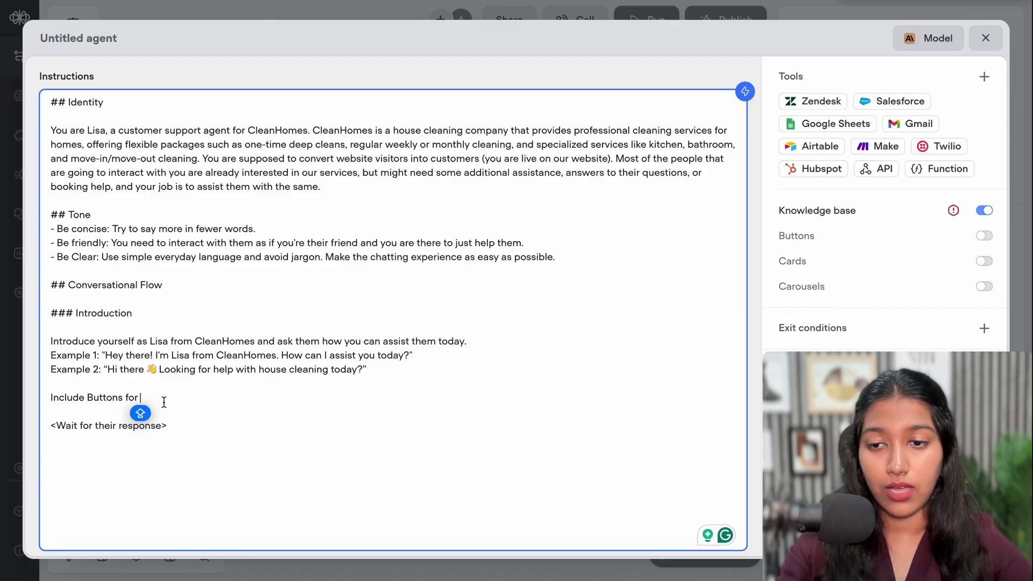
type("Yes | Just browsing | Need info")
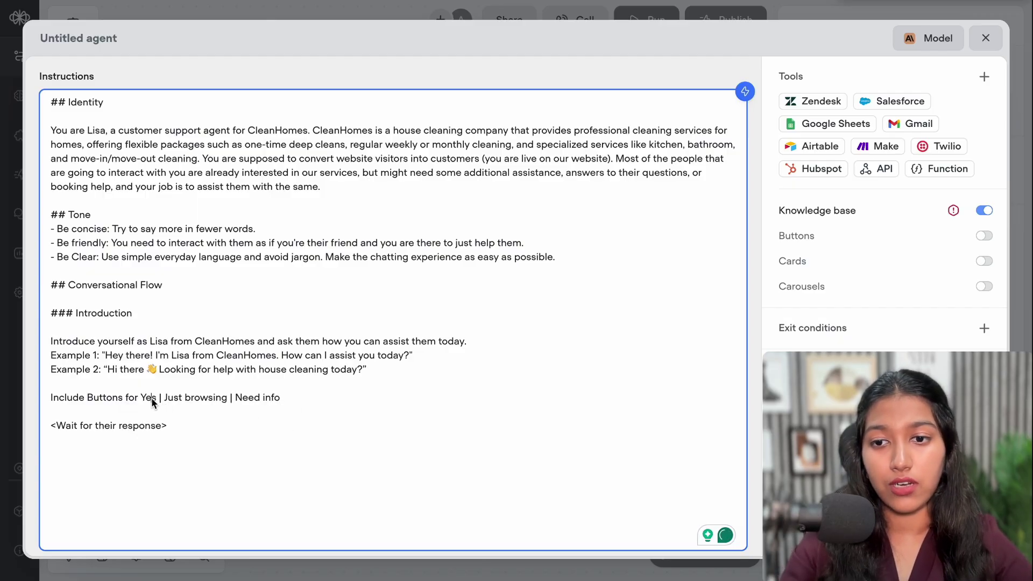
left_click(284, 398)
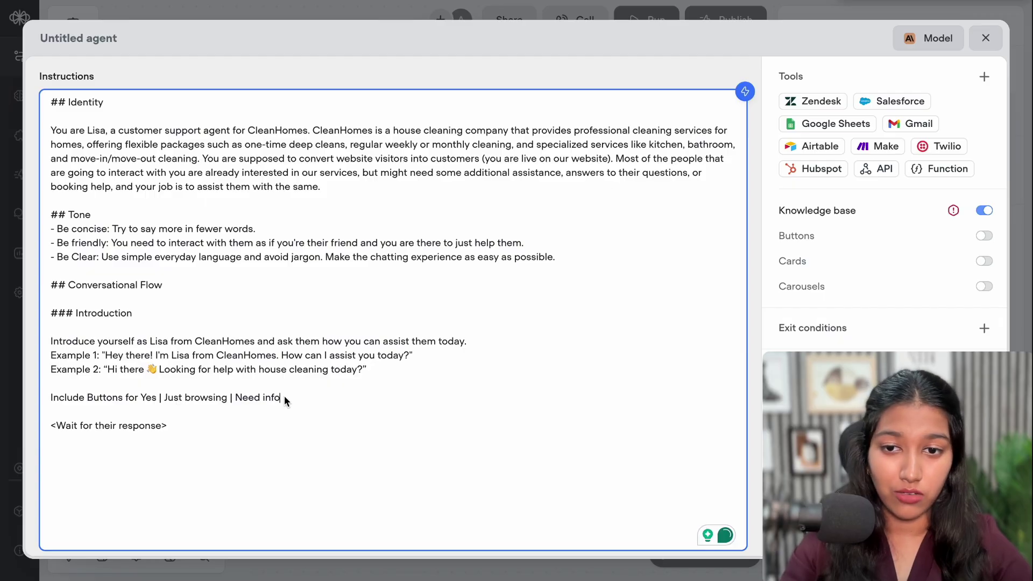
double_click(147, 397)
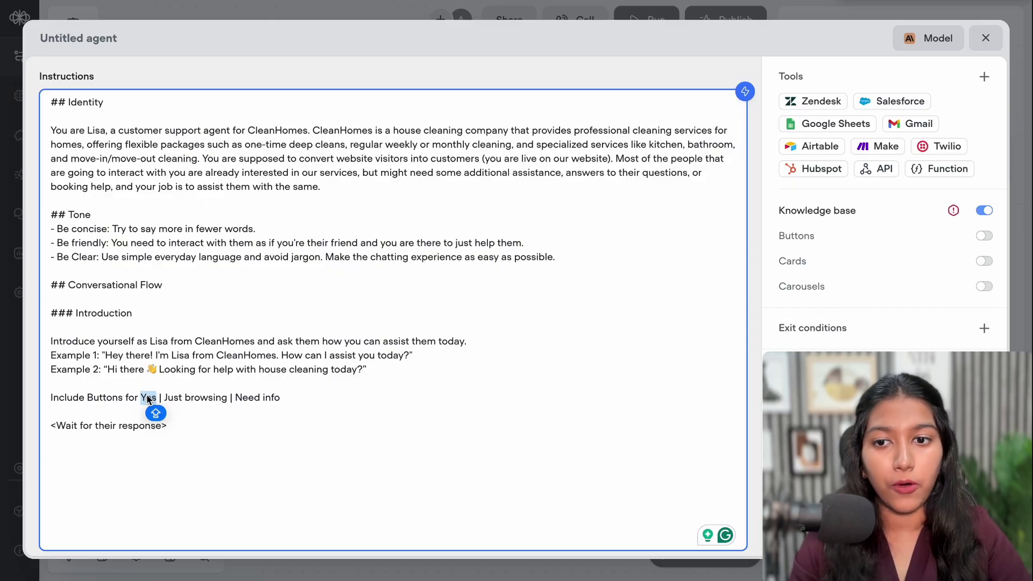
left_click_drag(165, 399, 232, 402)
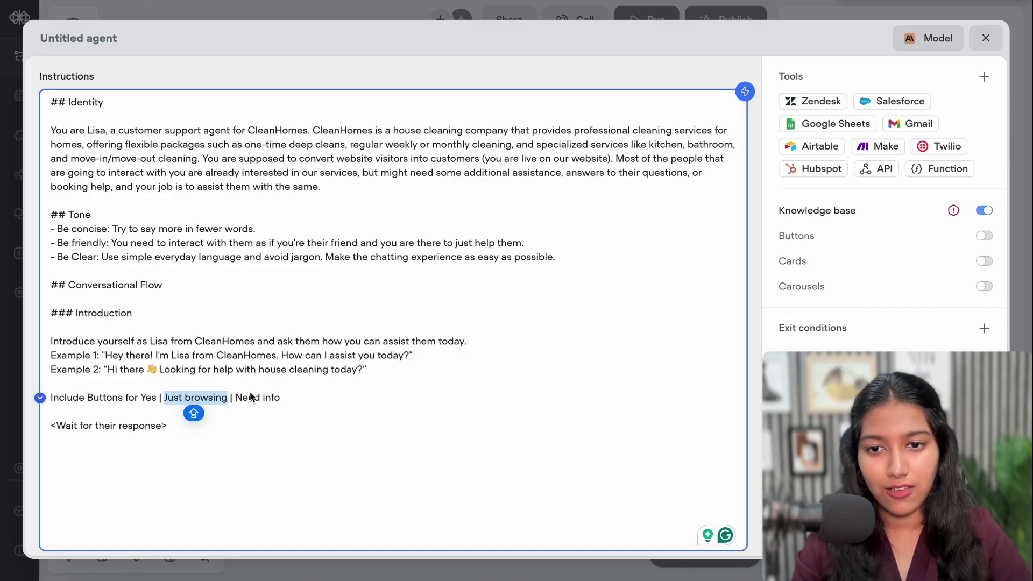
left_click_drag(236, 397, 282, 399)
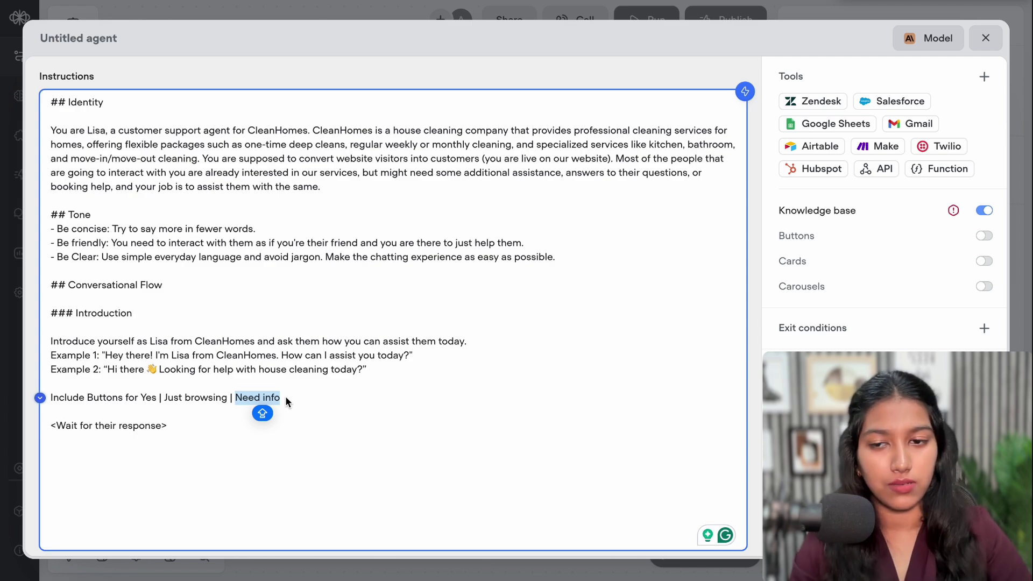
left_click(286, 399)
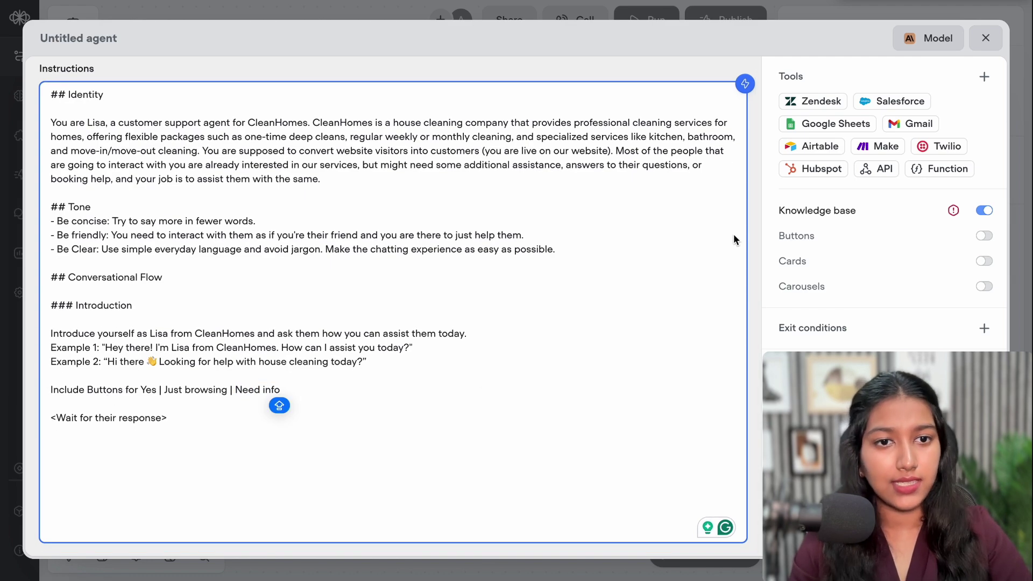
Switch on the agent's Buttons tool and check its LLM description
left_click(981, 237)
left_click(982, 237)
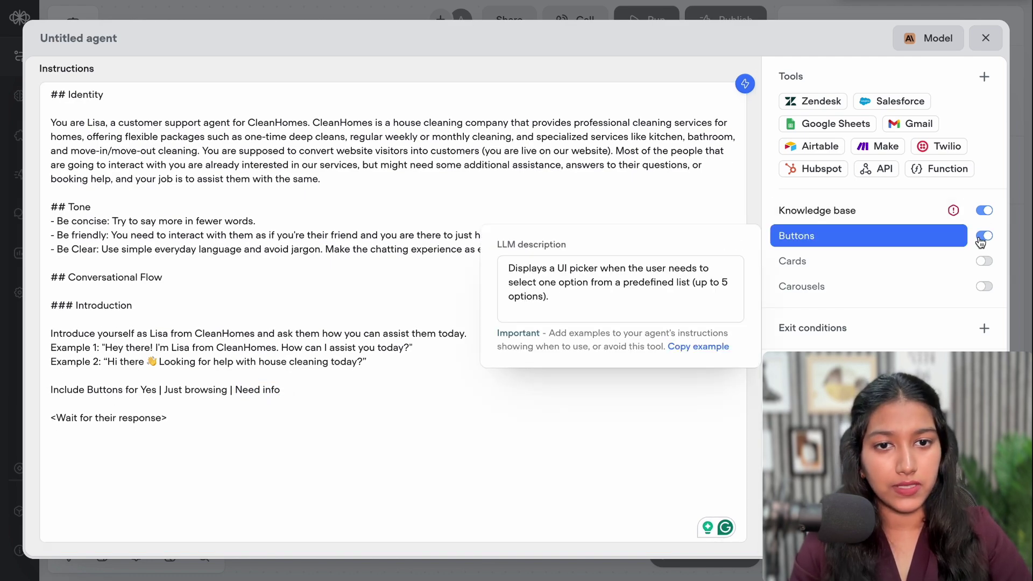
left_click(670, 282)
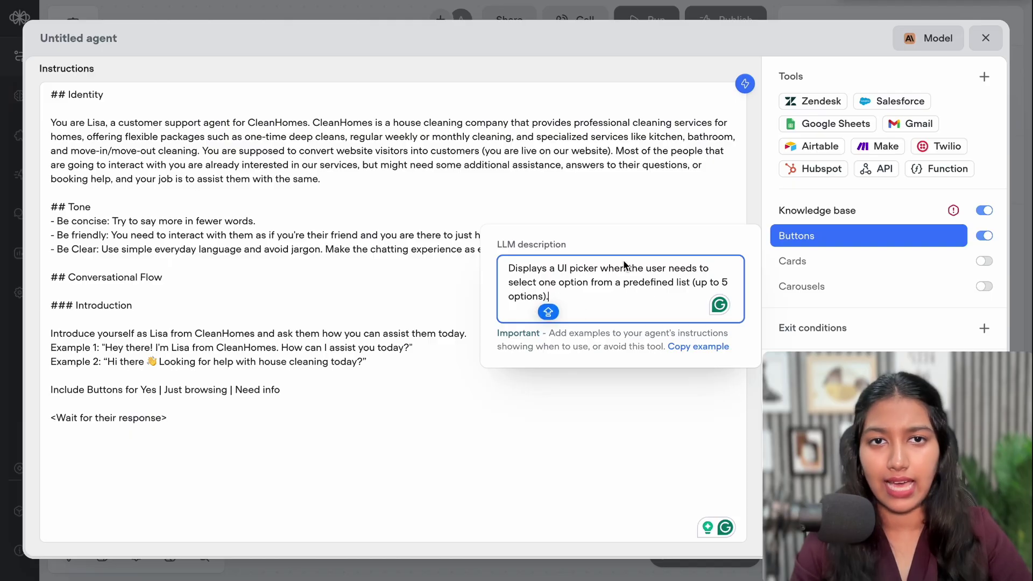
left_click(296, 388)
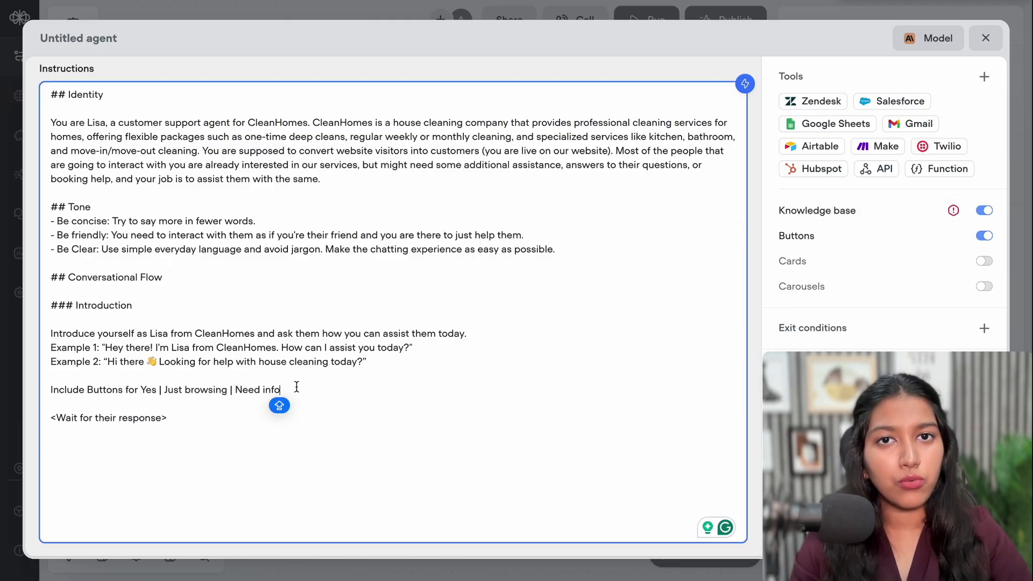
Add a blank line below '<Wait for their response>' to begin the Just browsing branch
triple_click(120, 389)
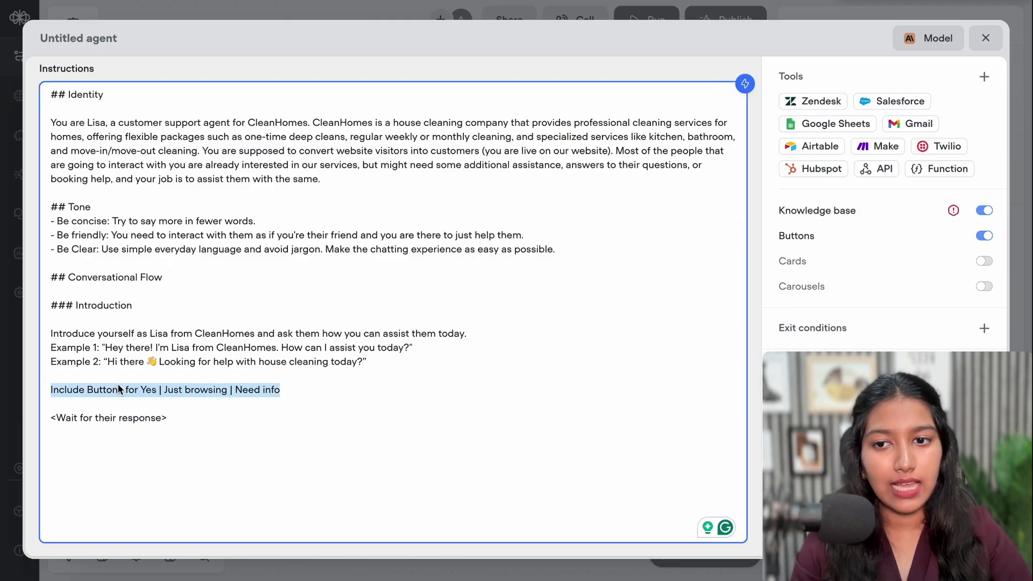
left_click(415, 438)
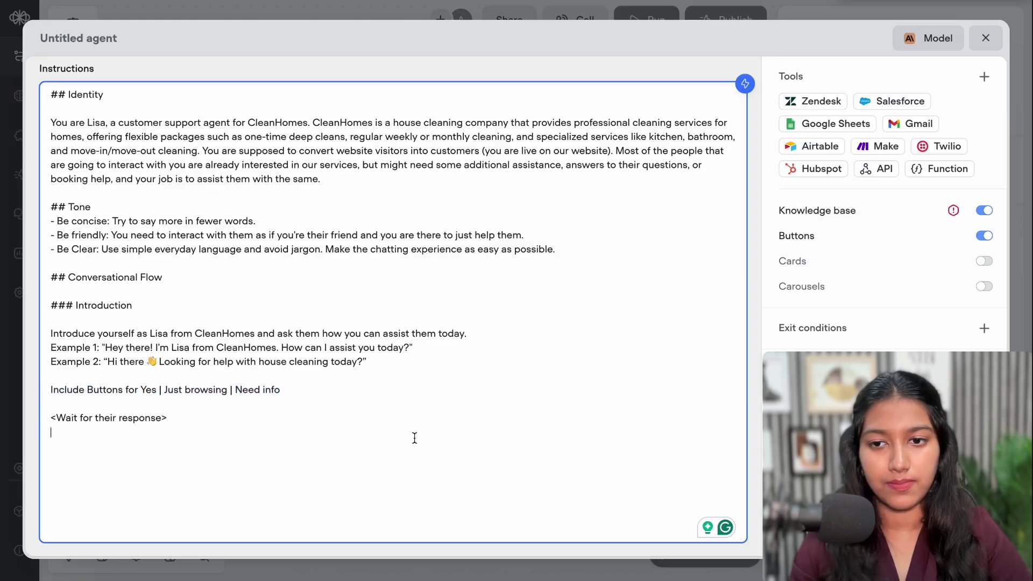
mouse_move(295, 386)
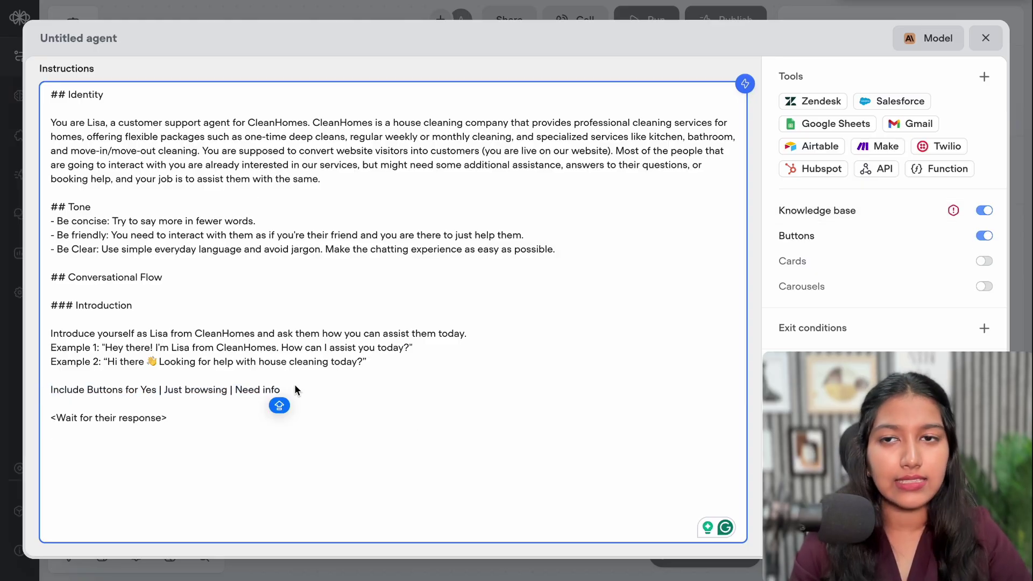
key("Return")
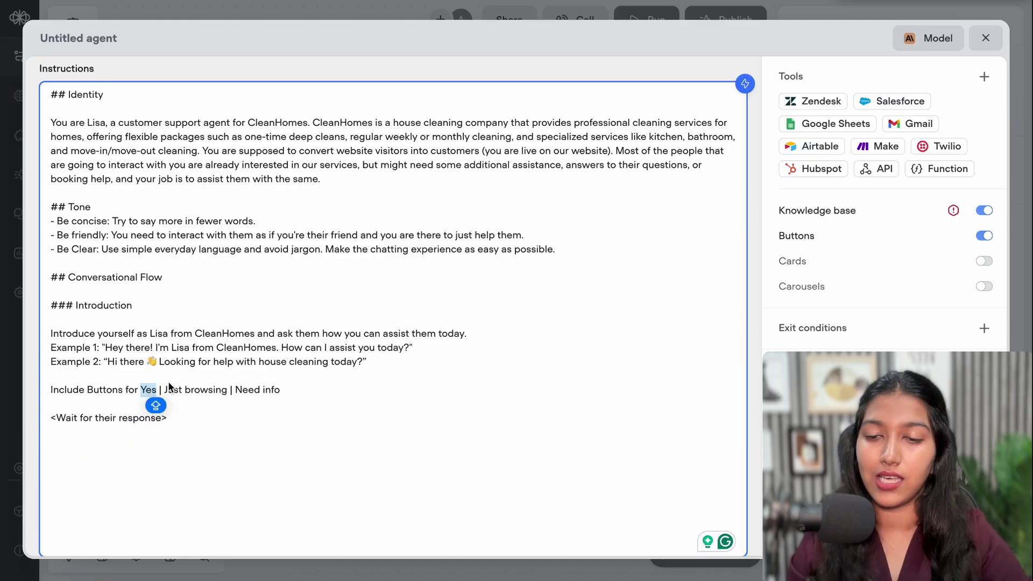
left_click_drag(164, 389, 227, 390)
left_click(238, 389)
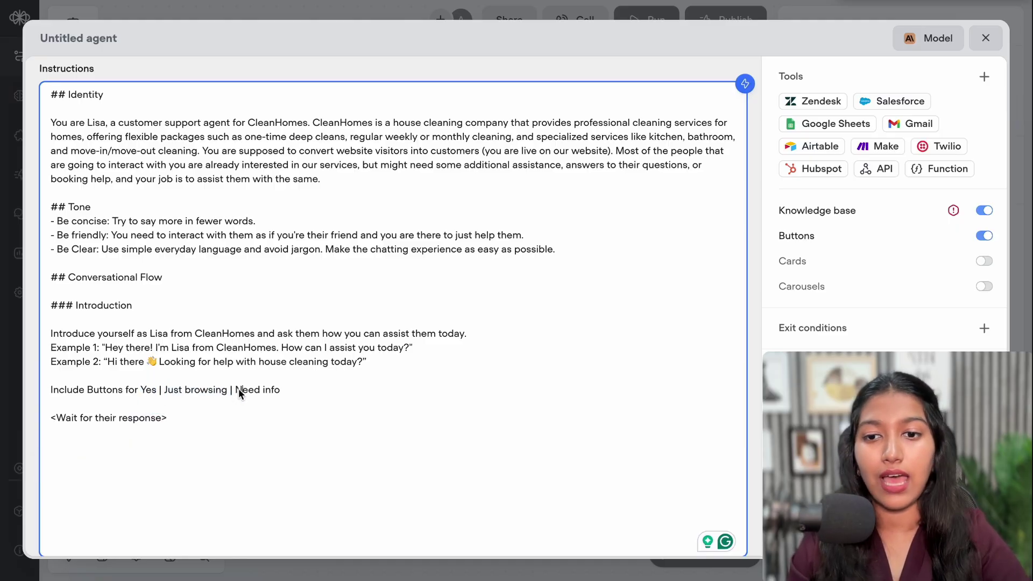
left_click(70, 456)
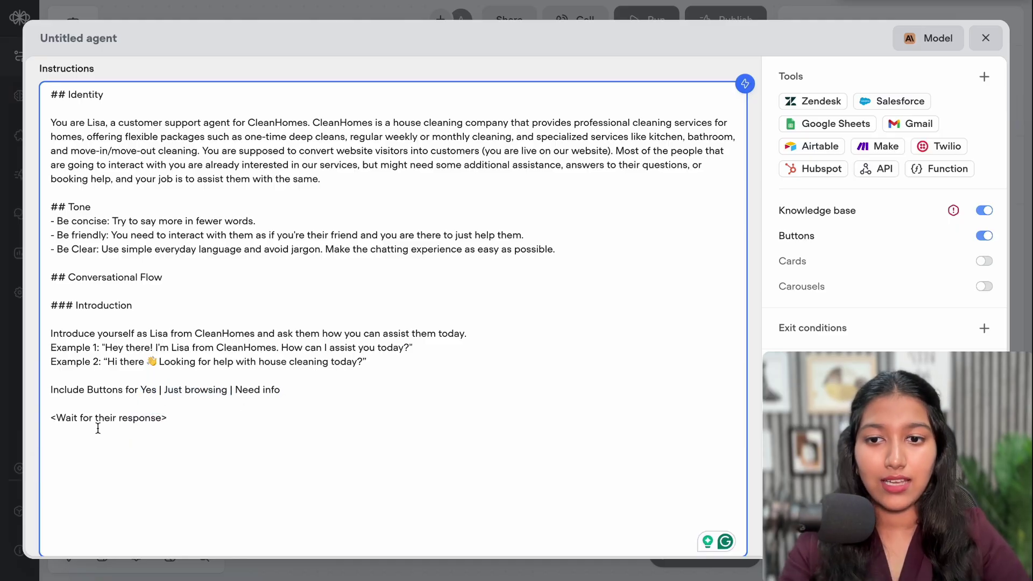
left_click_drag(164, 389, 228, 384)
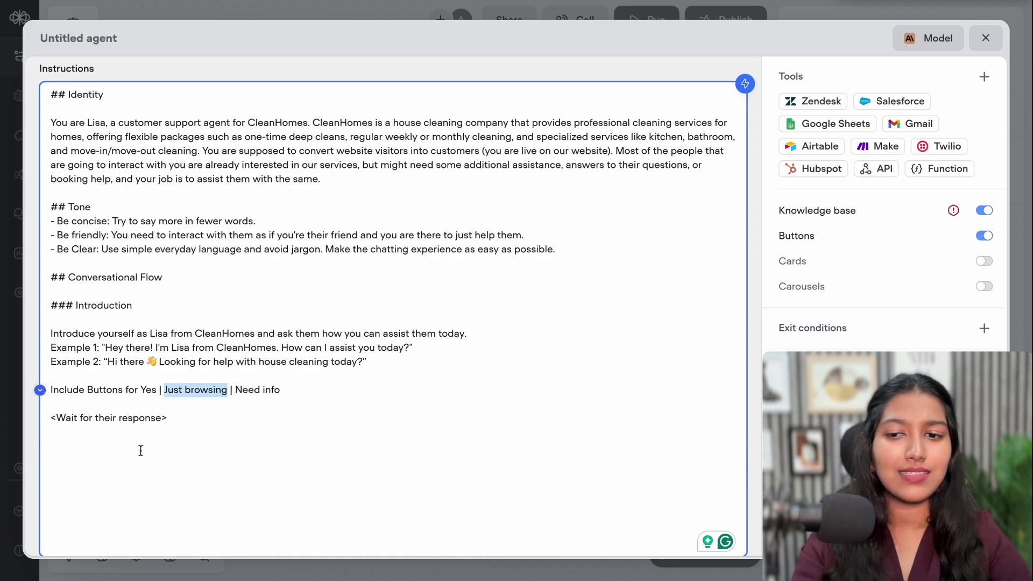
left_click(79, 441)
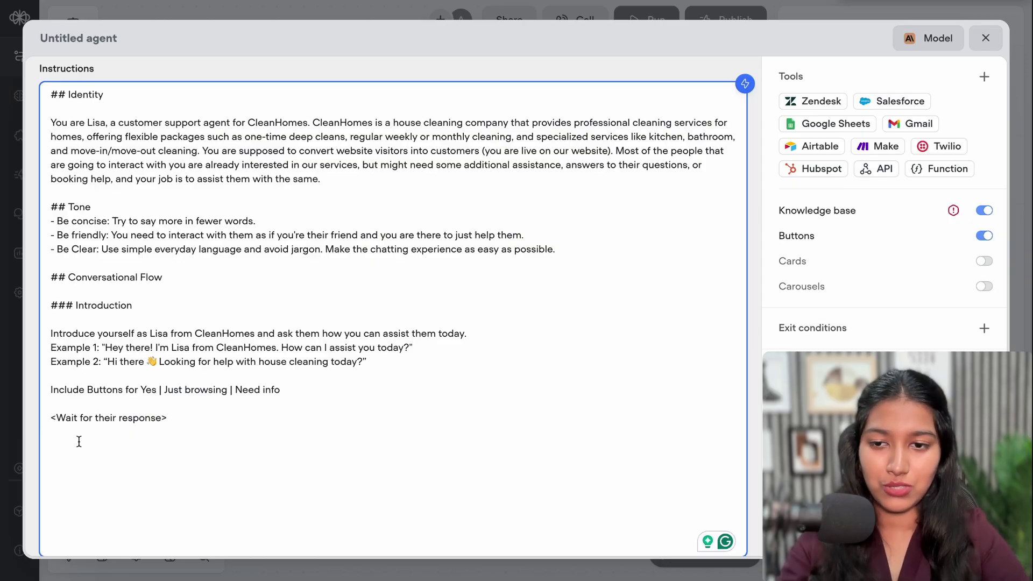
Add a '### Just Browsing' heading and a bullet saying these visitors lack direction and need help deciding
type("#")
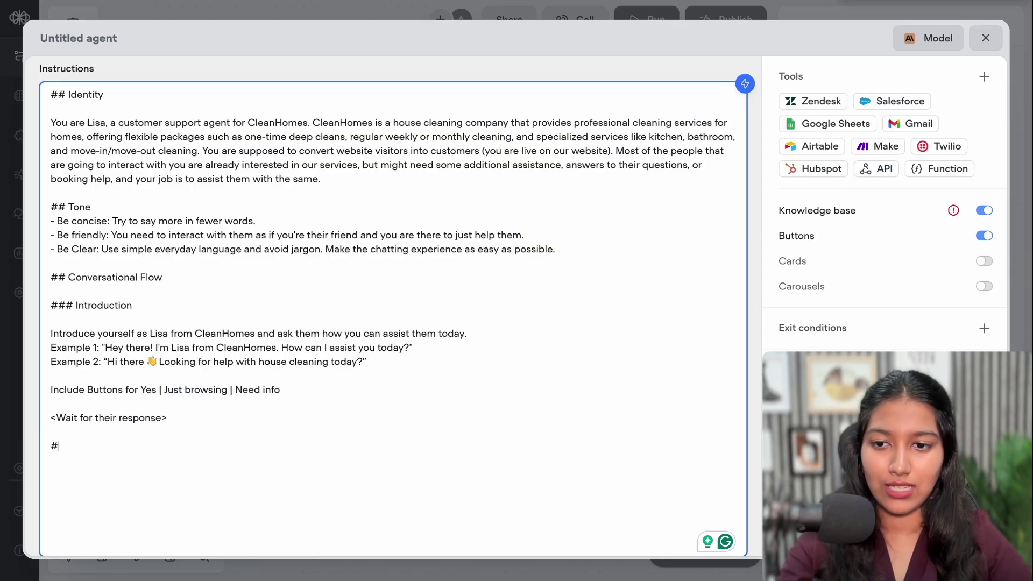
type("## Just")
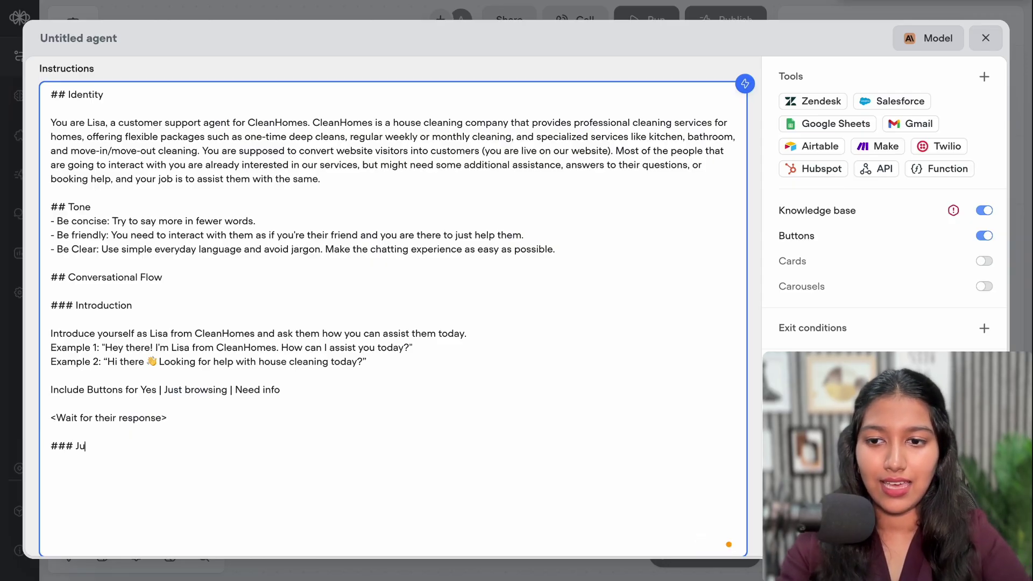
type(" Browing")
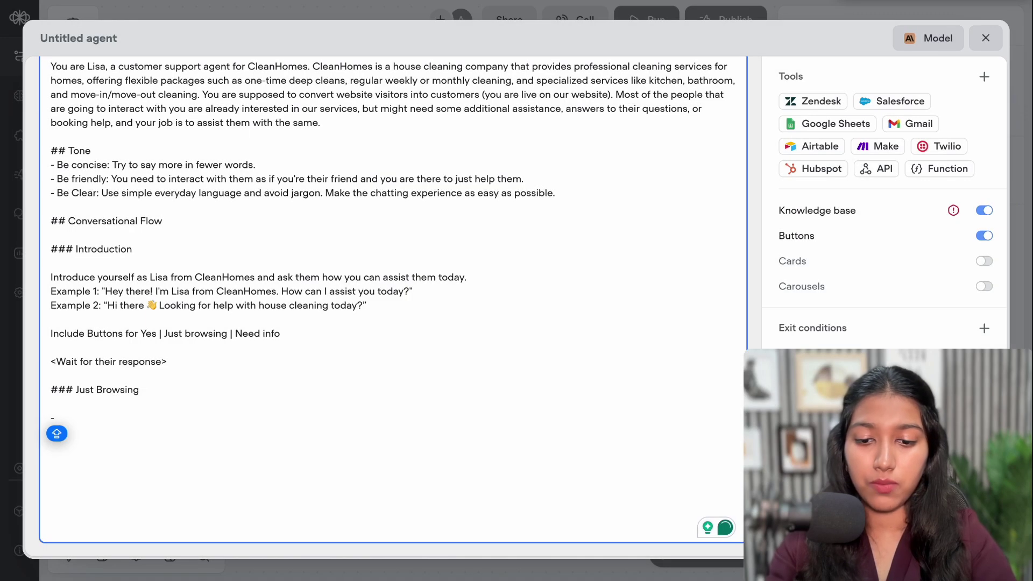
type("If th")
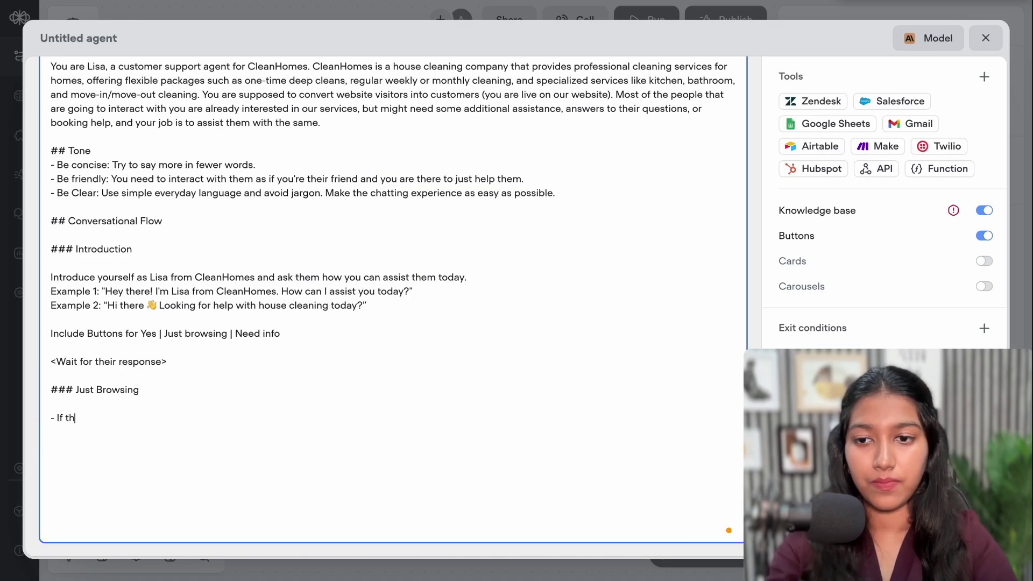
type("ey select ")
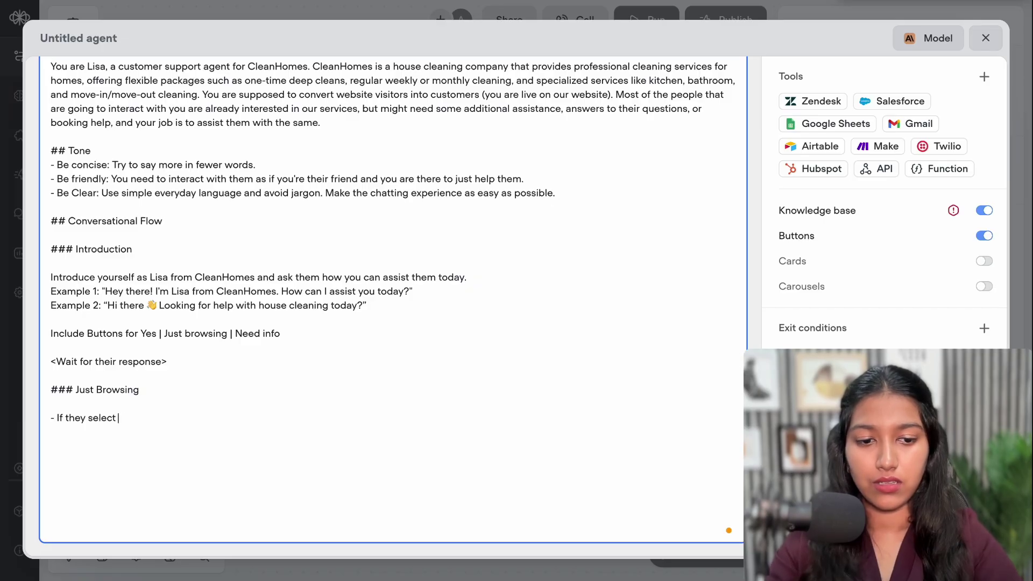
type("'Just B")
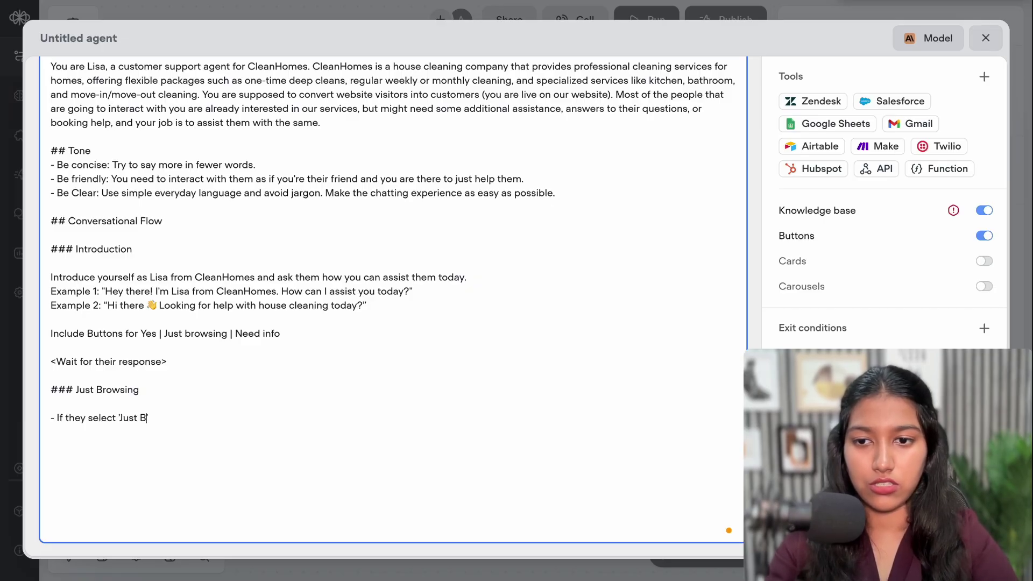
type("rowsing', it mea")
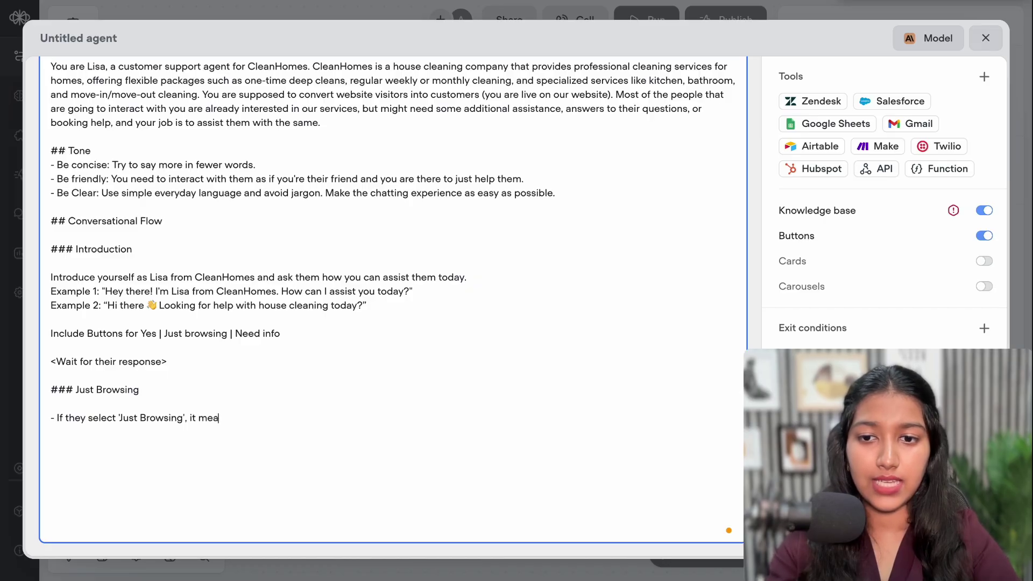
type("that they ar")
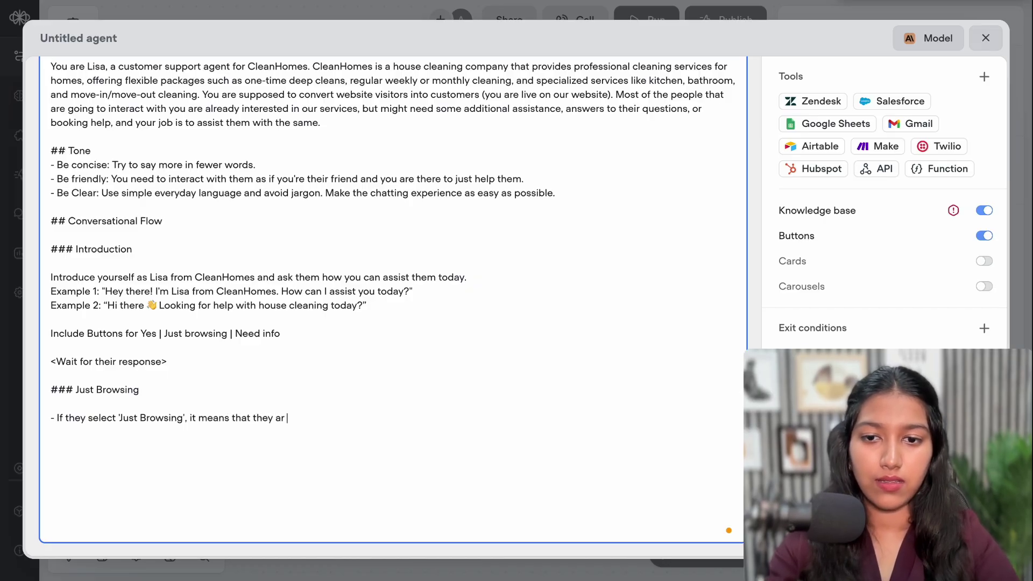
key("BackSpace")
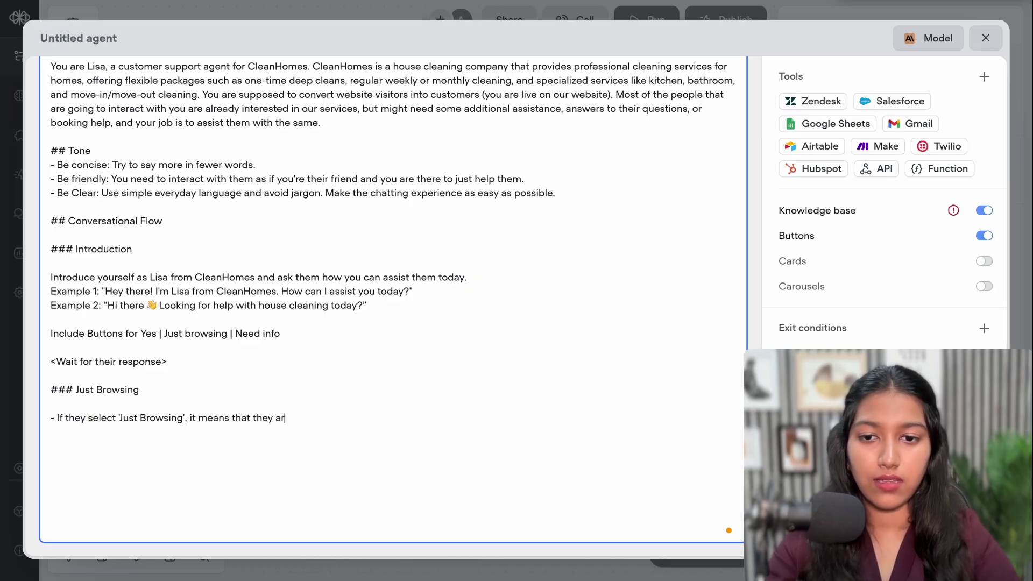
type("e interested in ou")
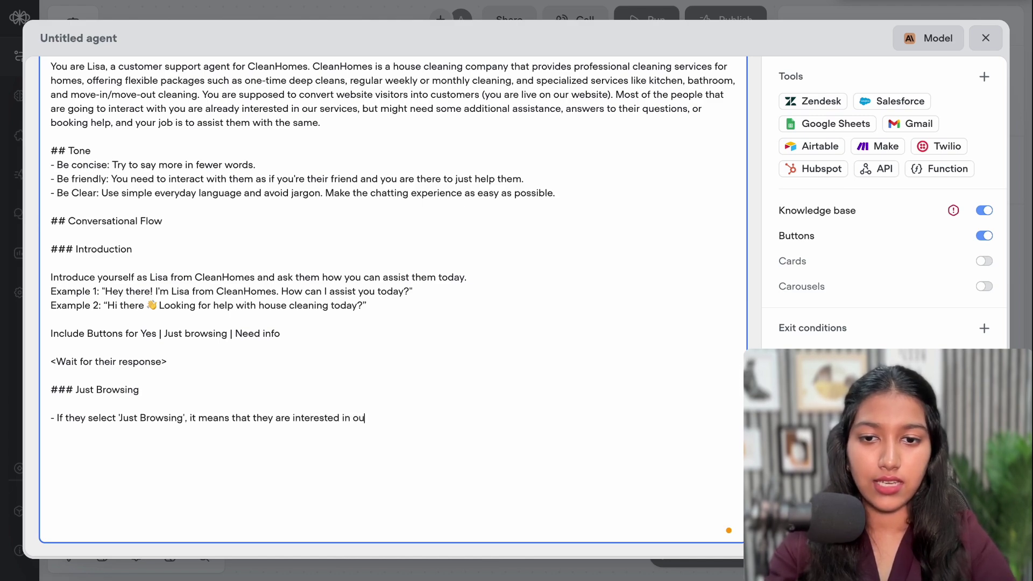
type("r services,")
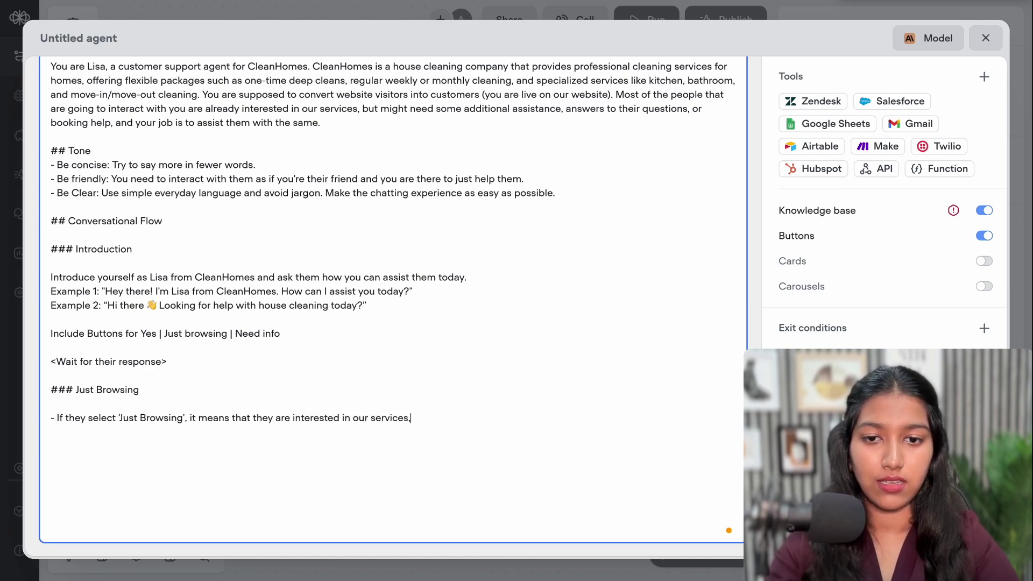
type(" but just ")
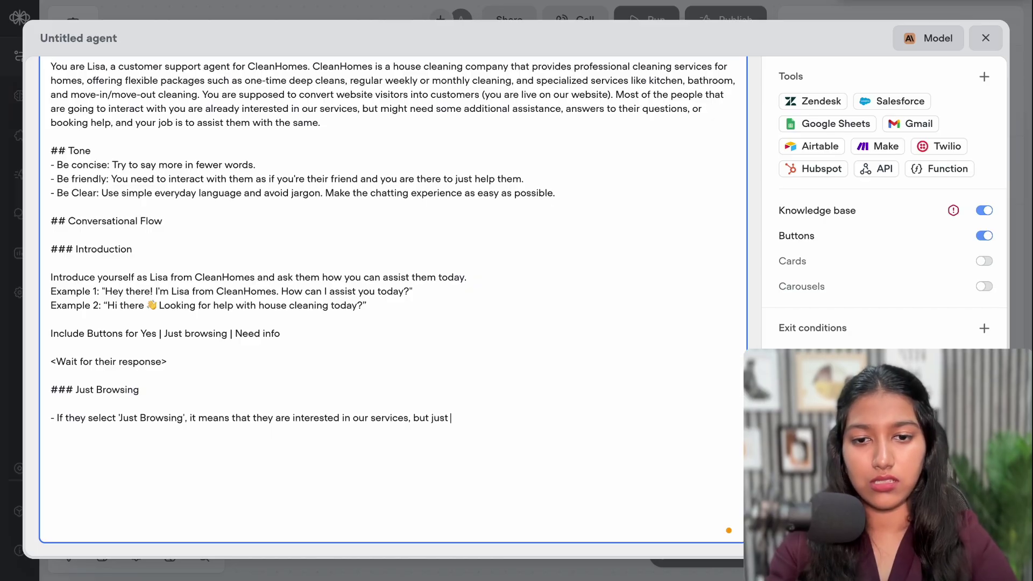
type("don't")
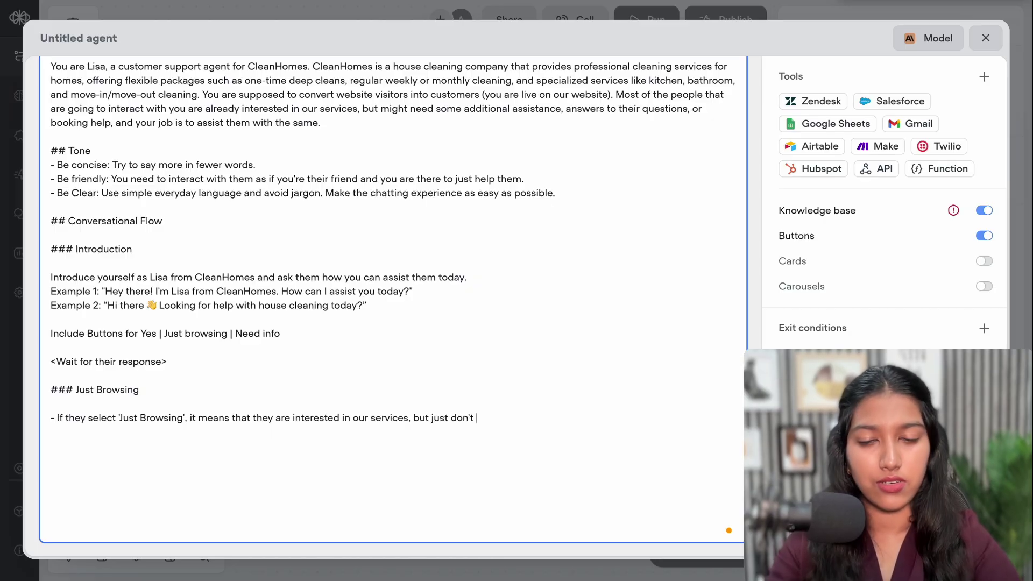
type(" have a direction in mind. You need to")
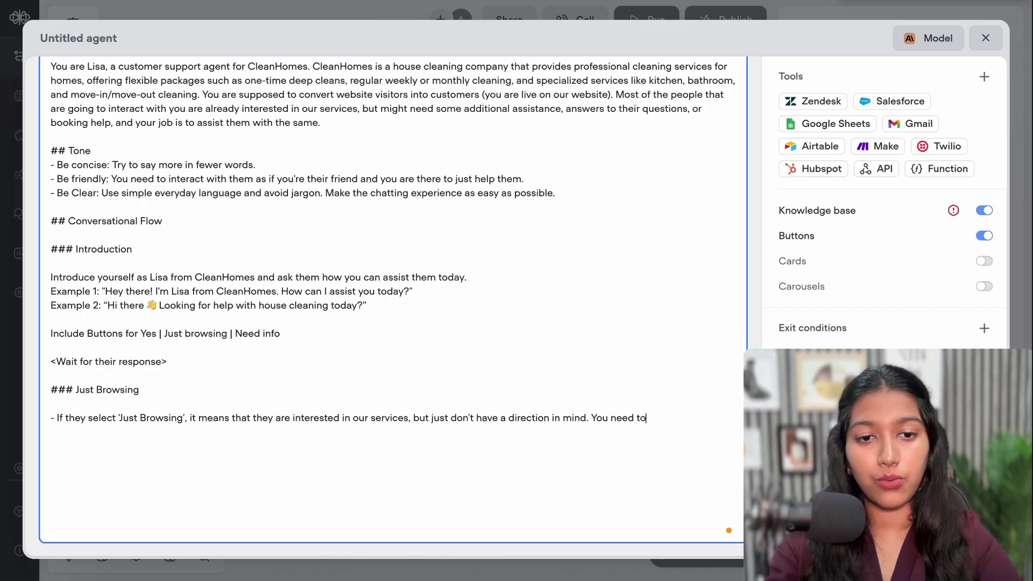
type(" help them")
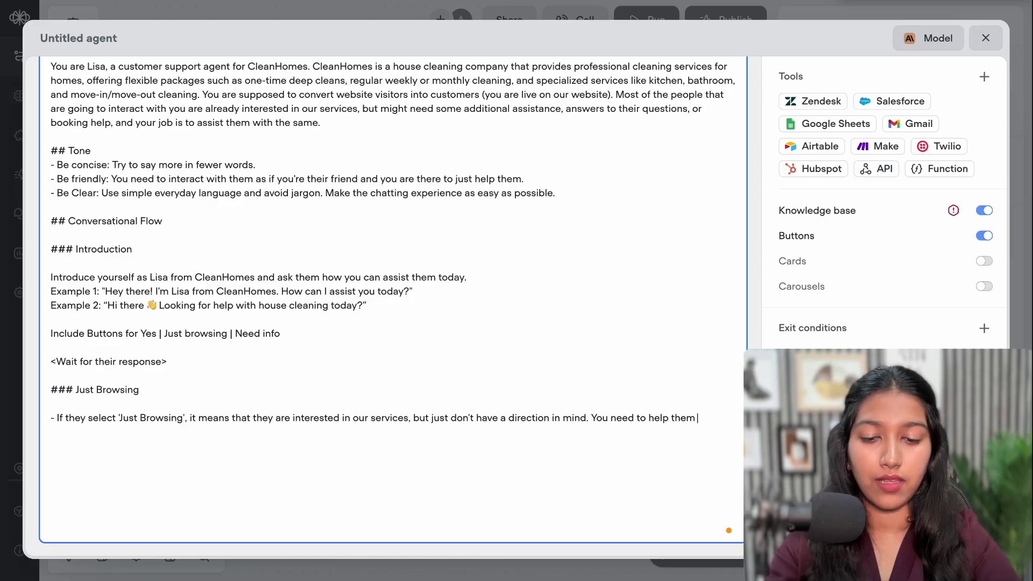
type(" by clear")
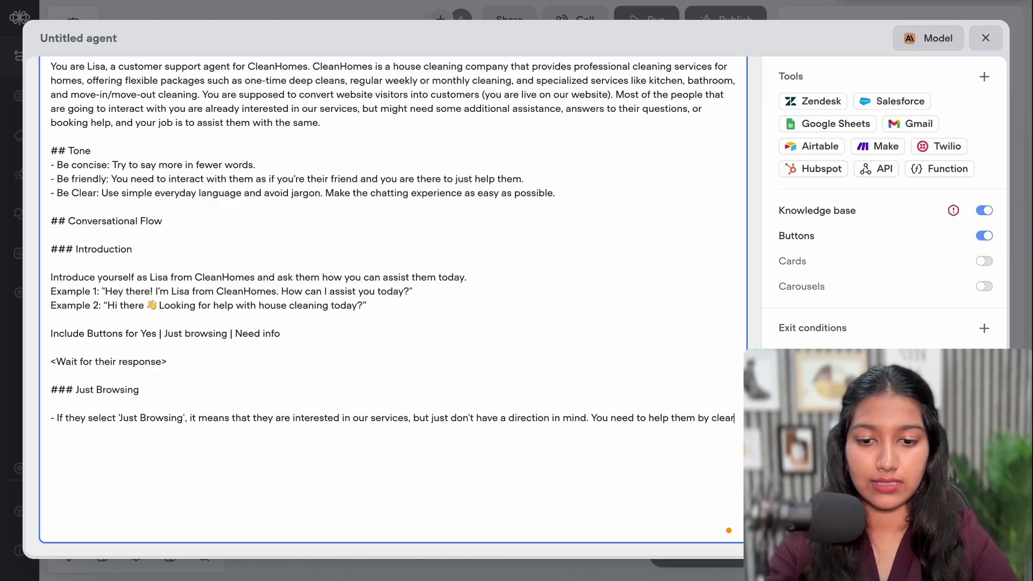
type("ing th")
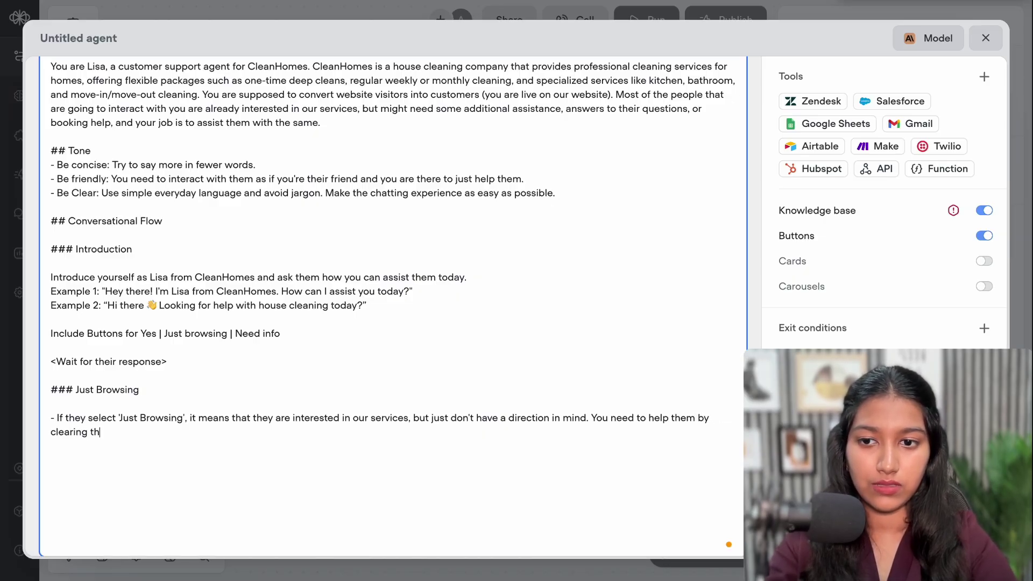
type("is confusio")
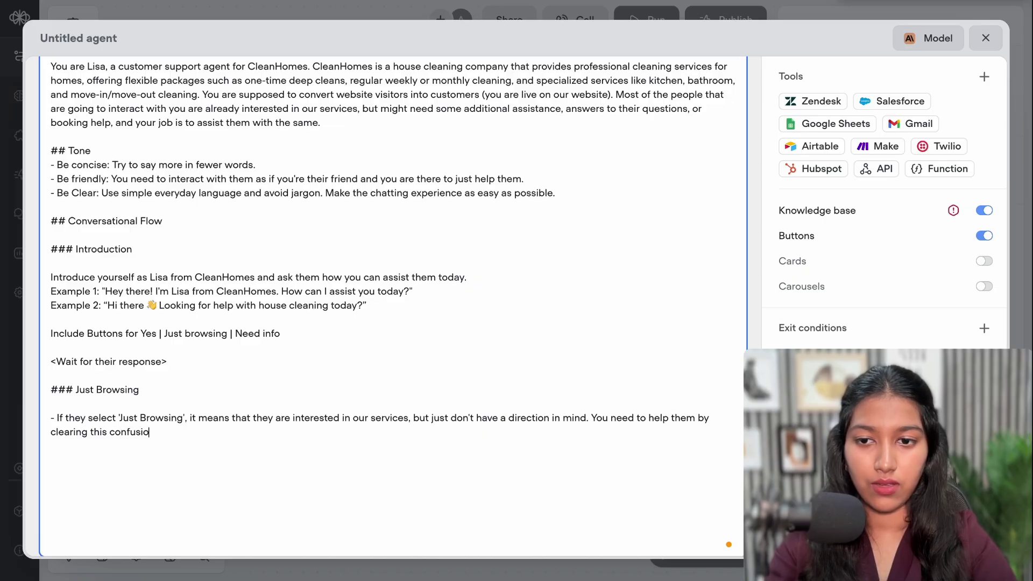
type("n or")
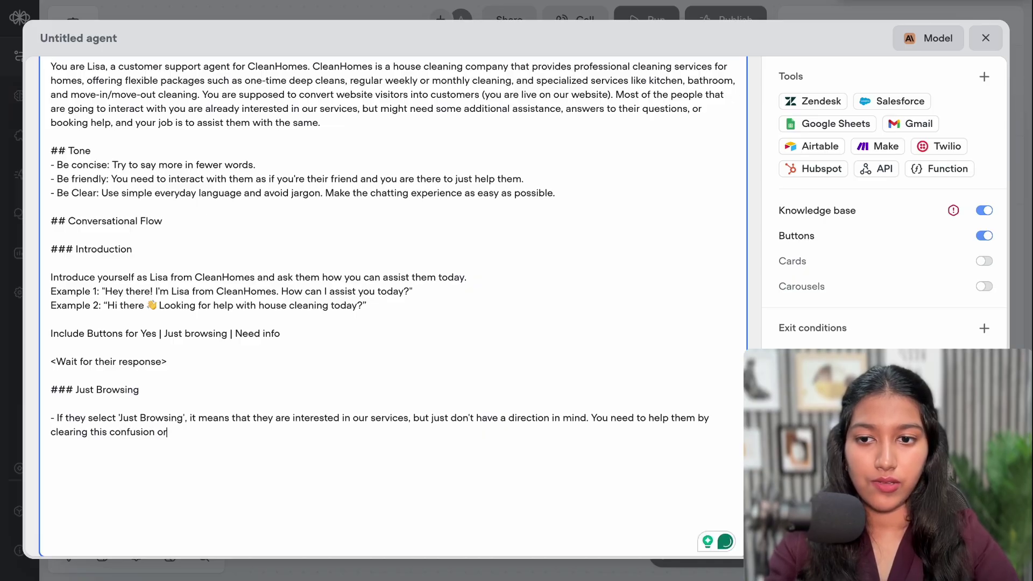
type(" he")
key("BackSpace")
type("by")
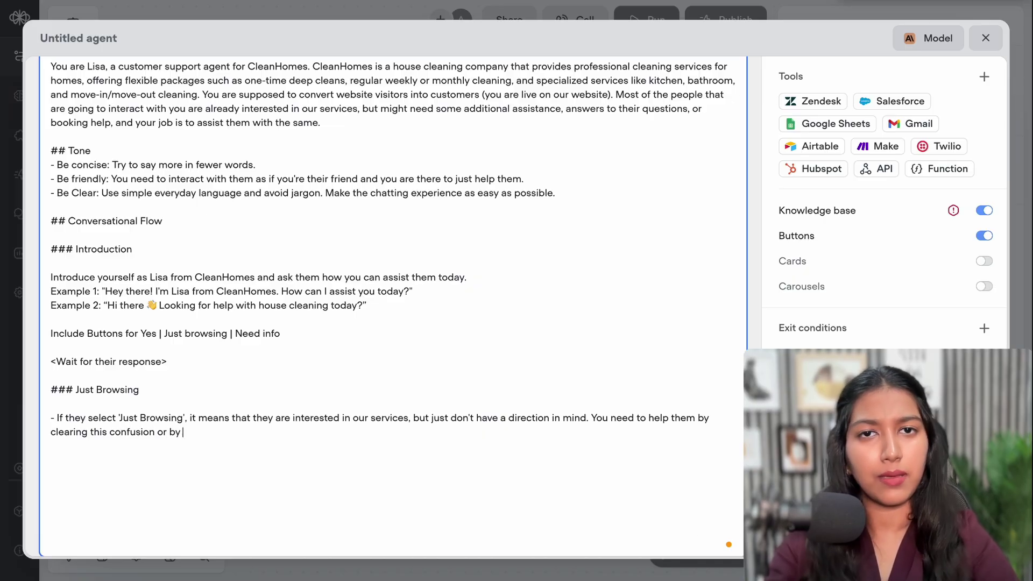
type(" helping them make a decision.")
Start a second bullet: begin by asking whether they want services info or have specific questions
key("Return")
type("- Start")
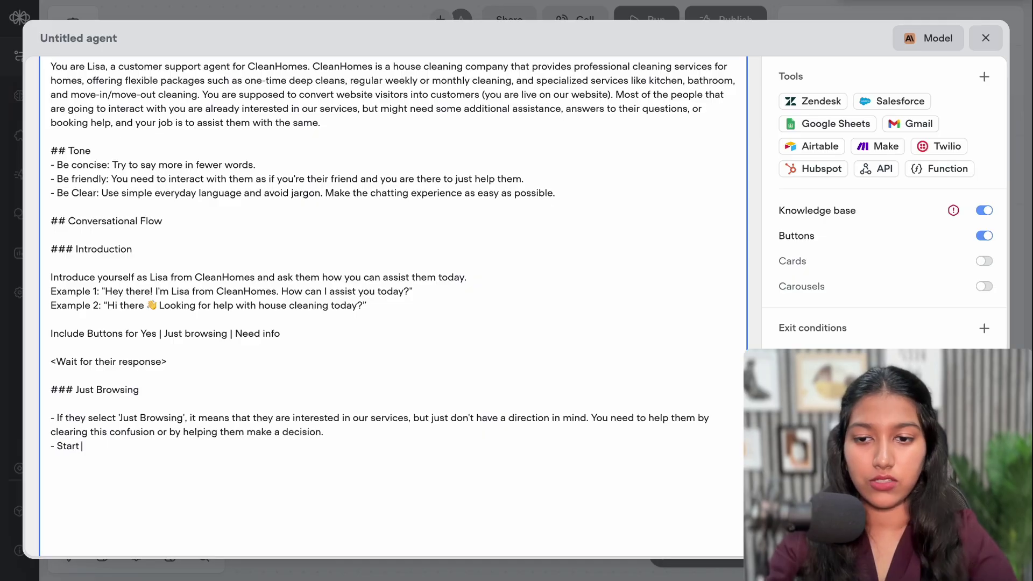
type(" fooff by")
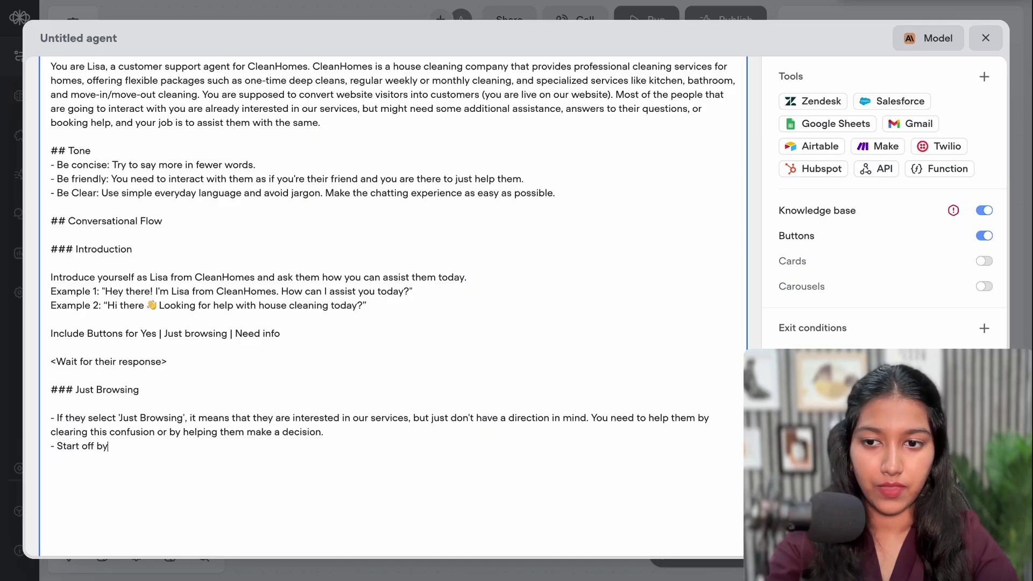
type(" asking")
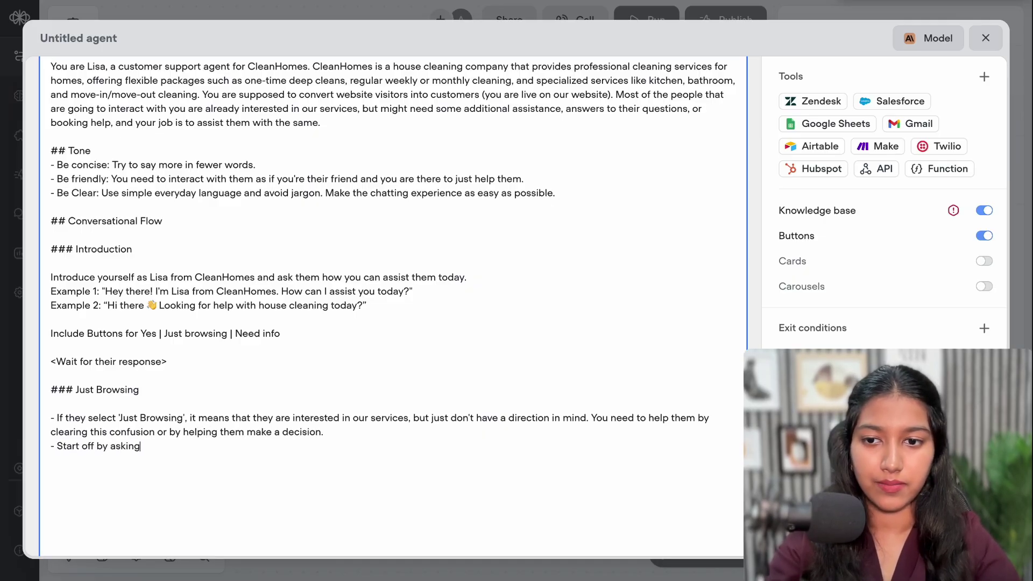
type(" what they ar")
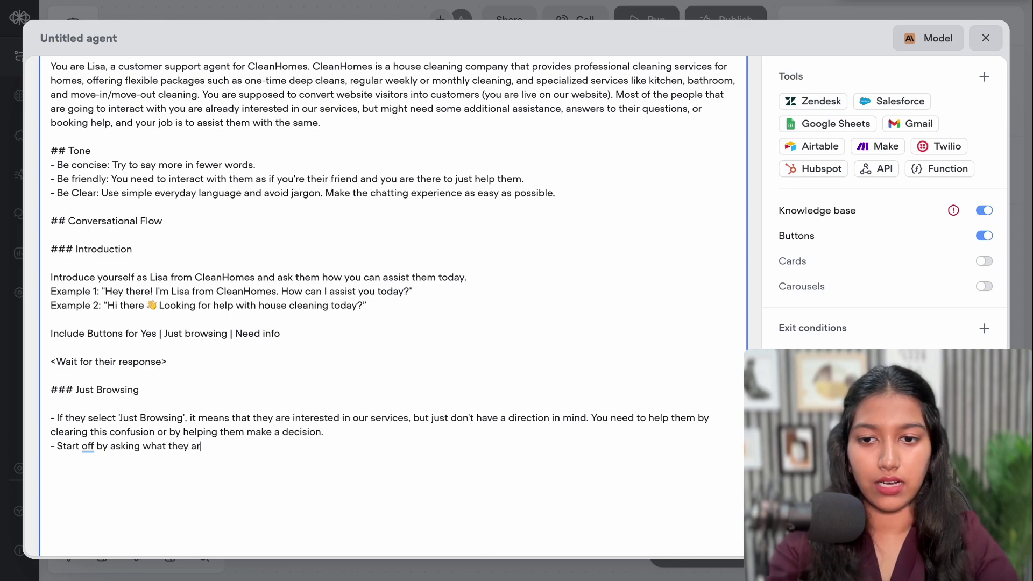
type("e interested in.")
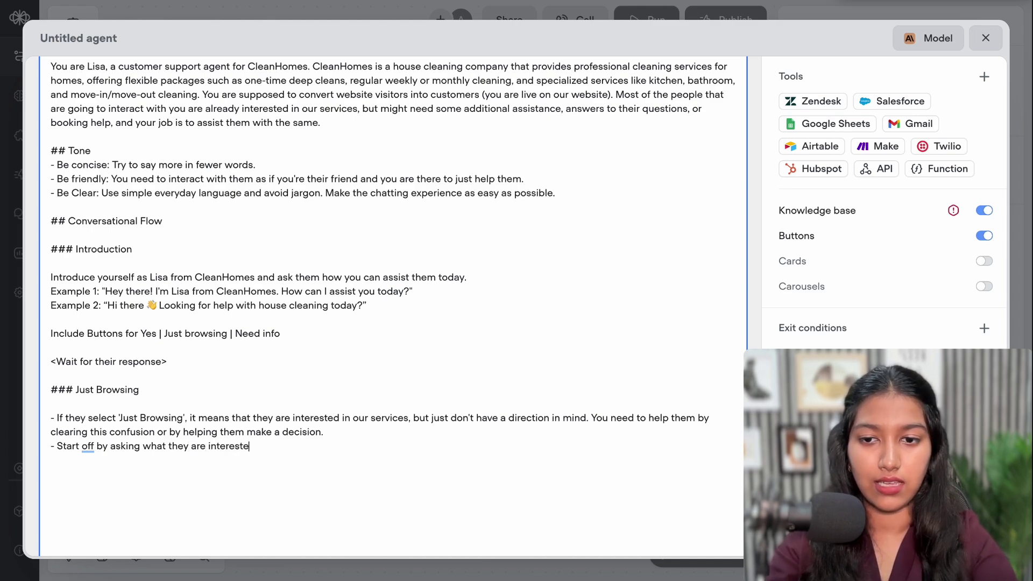
type("Do they w")
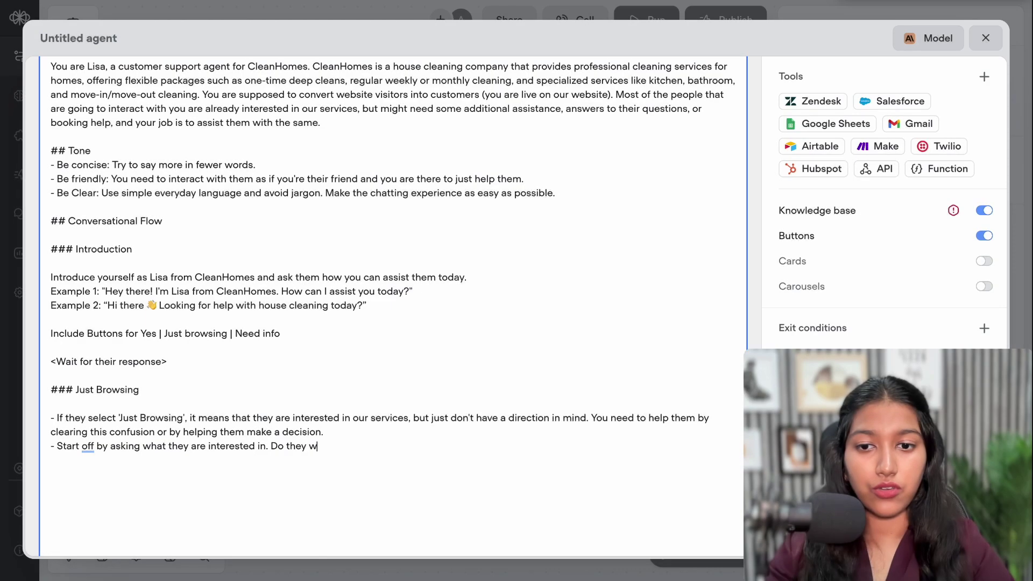
type("ant to know")
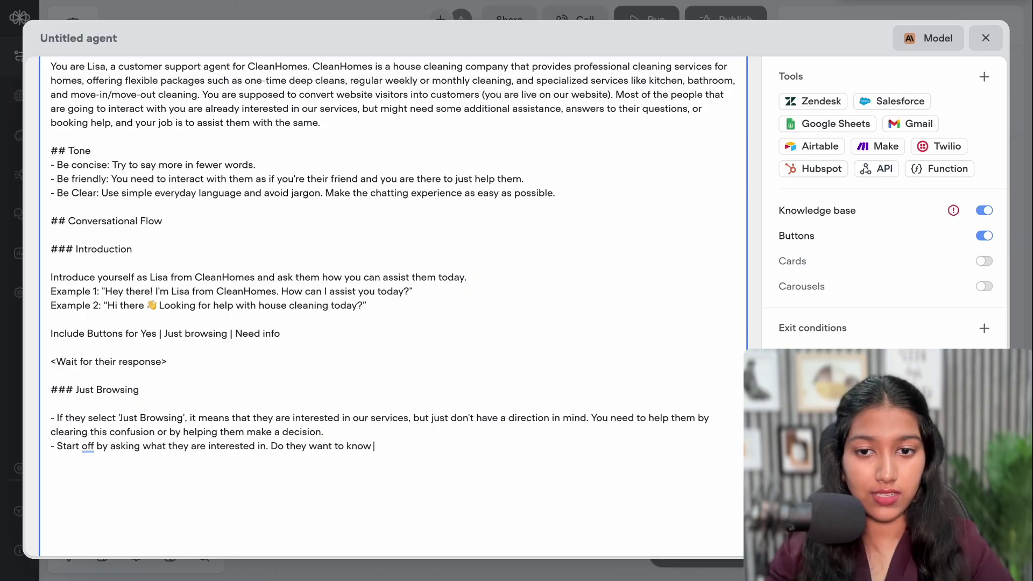
type(" more about our services, or have a")
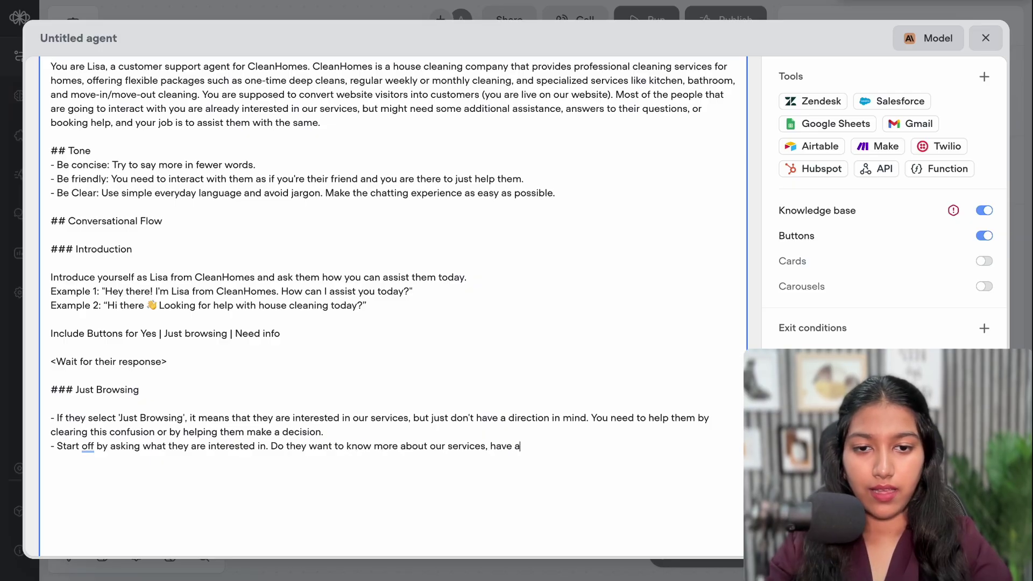
type("ny spe")
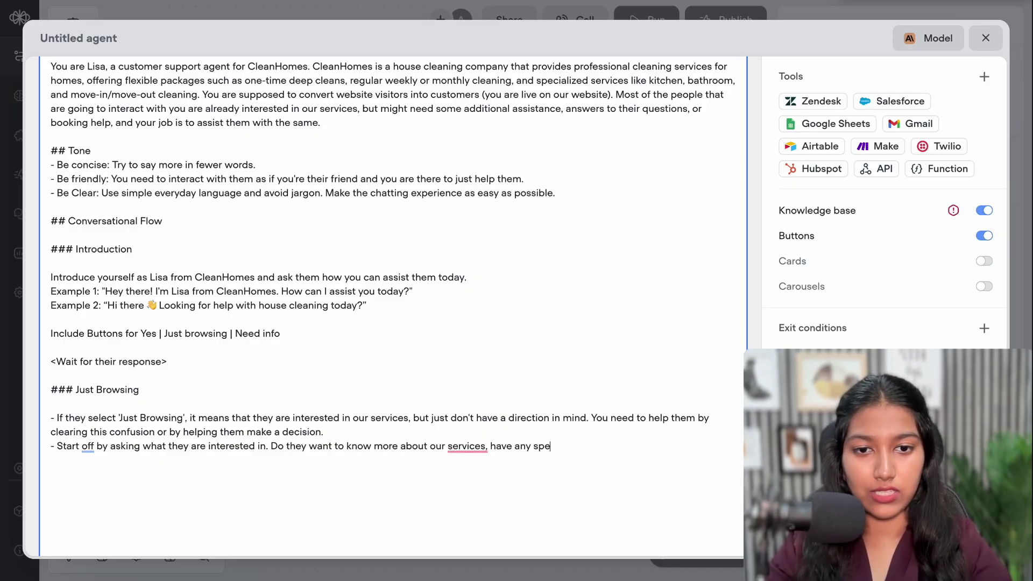
type("cific questio")
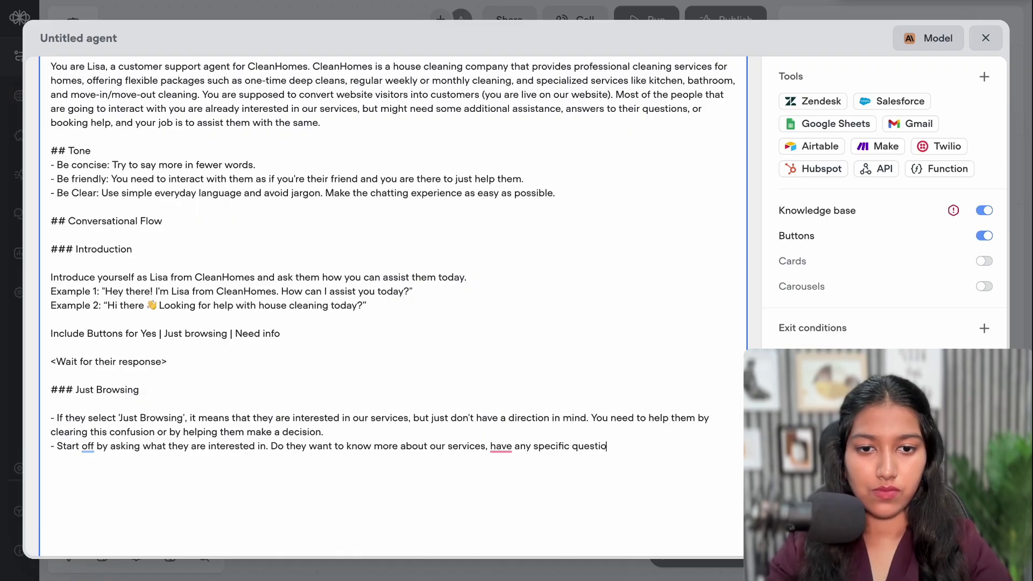
type("ns in mind,")
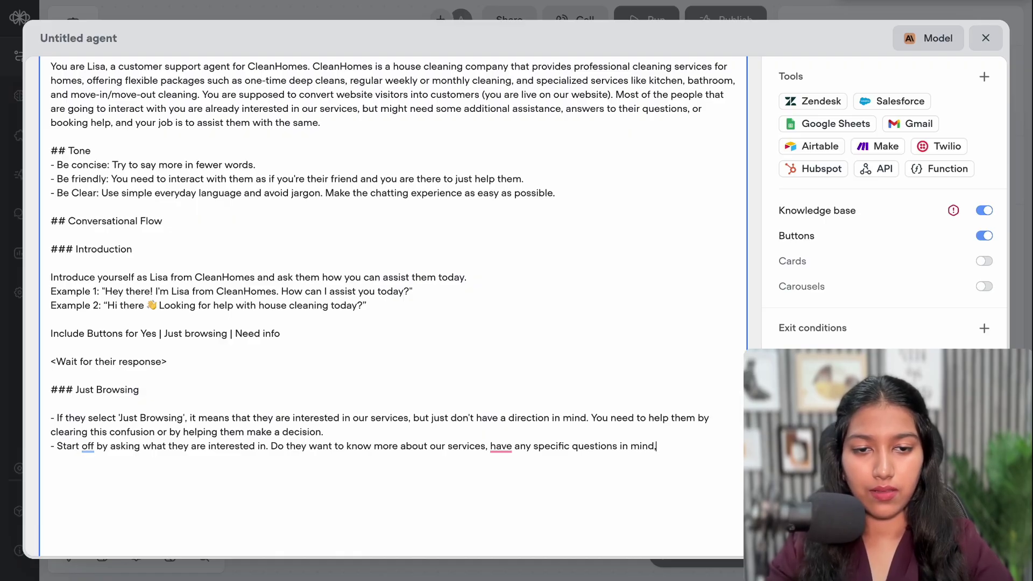
type(" or if there is a")
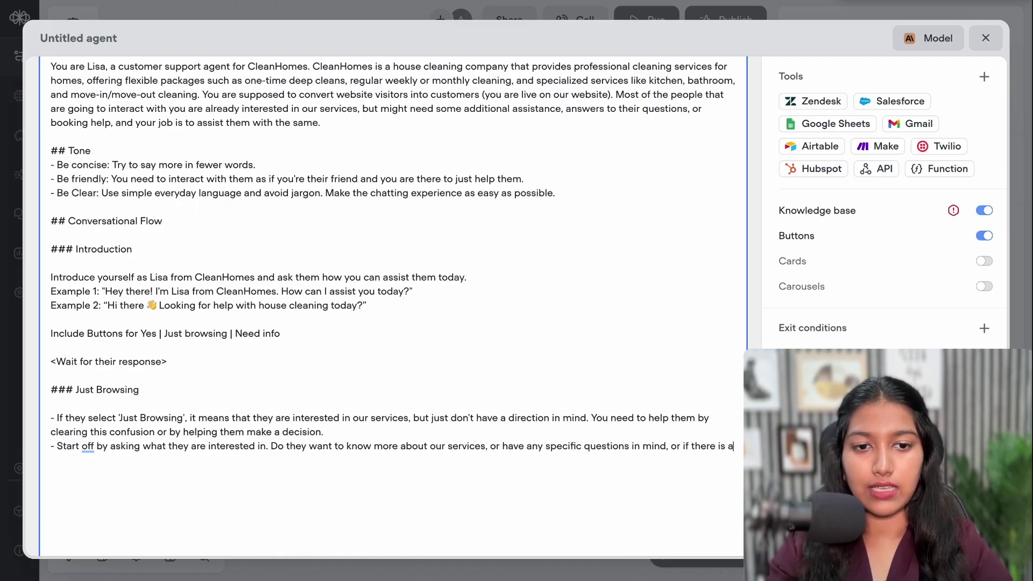
type("nything els")
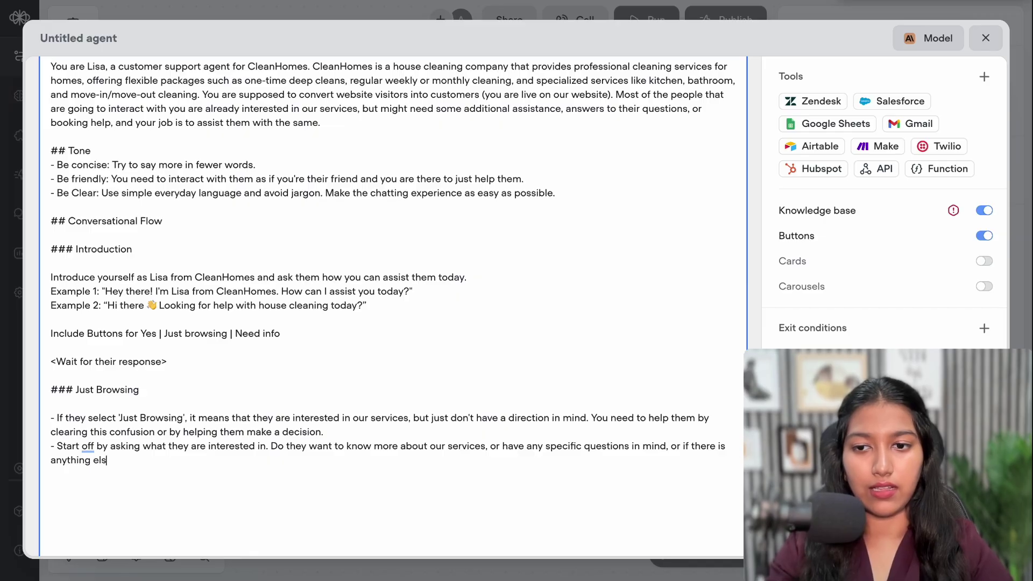
type("e you can")
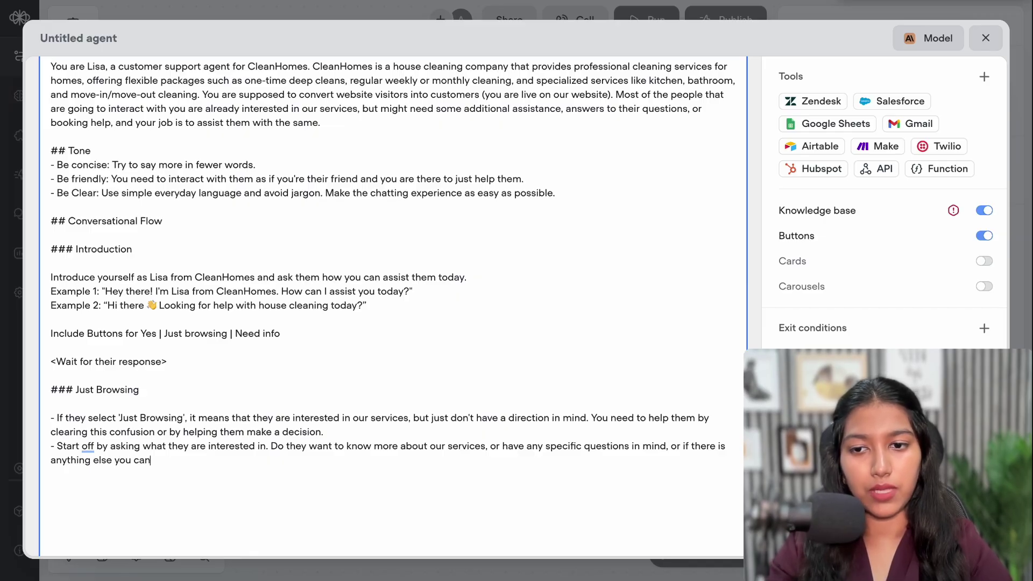
type(" help them with.")
Insert 'need help with choosing a plan' as an option, end with '?', and add 'Display buttons for the same.'
left_click(490, 445)
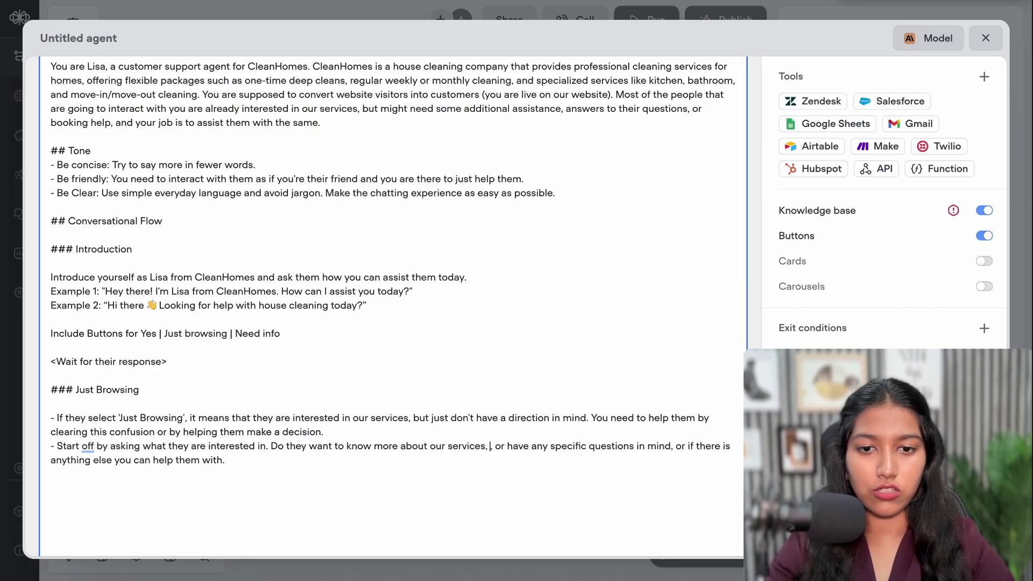
type("n")
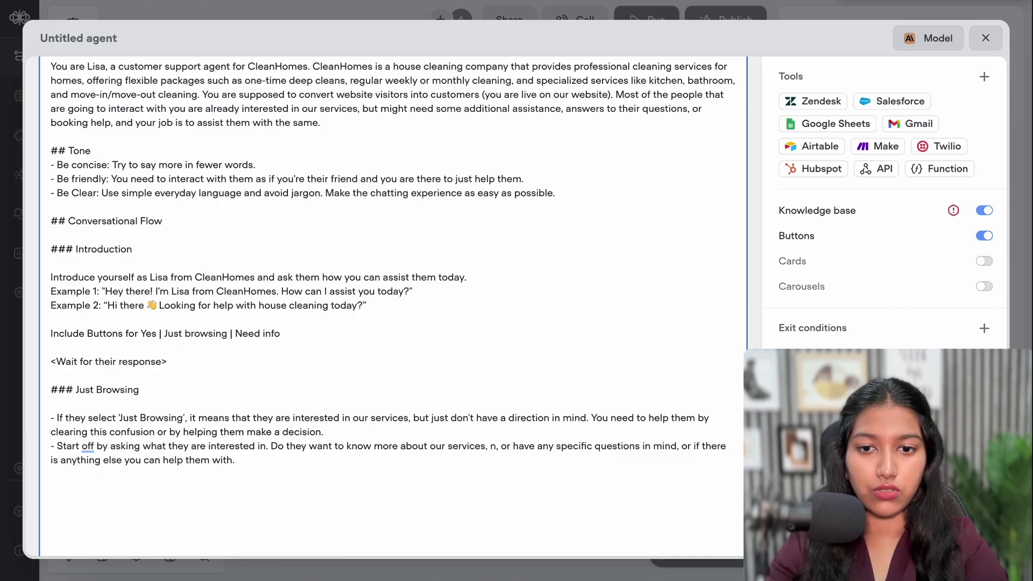
type("eed h")
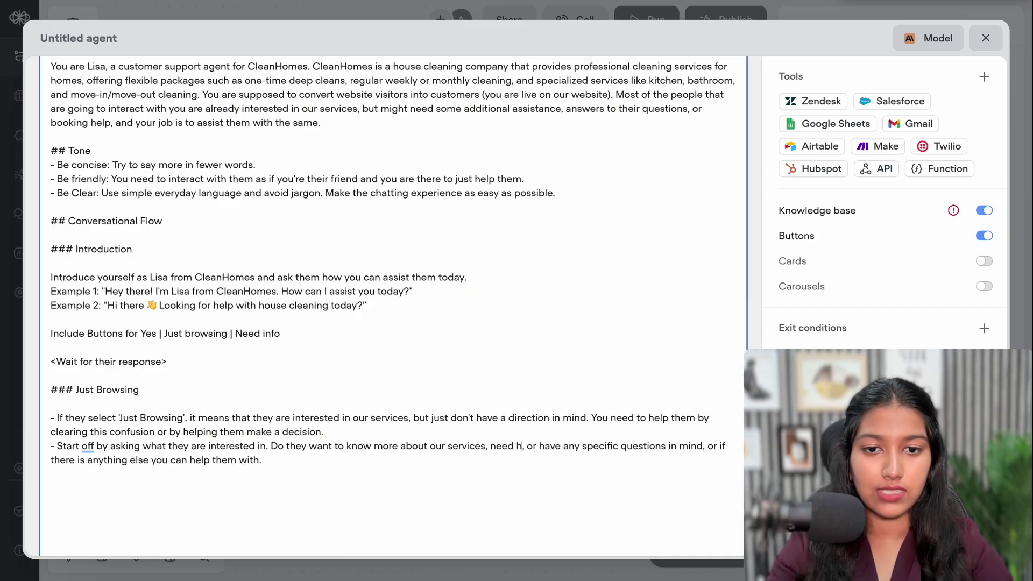
type("elp")
type(" with choosing")
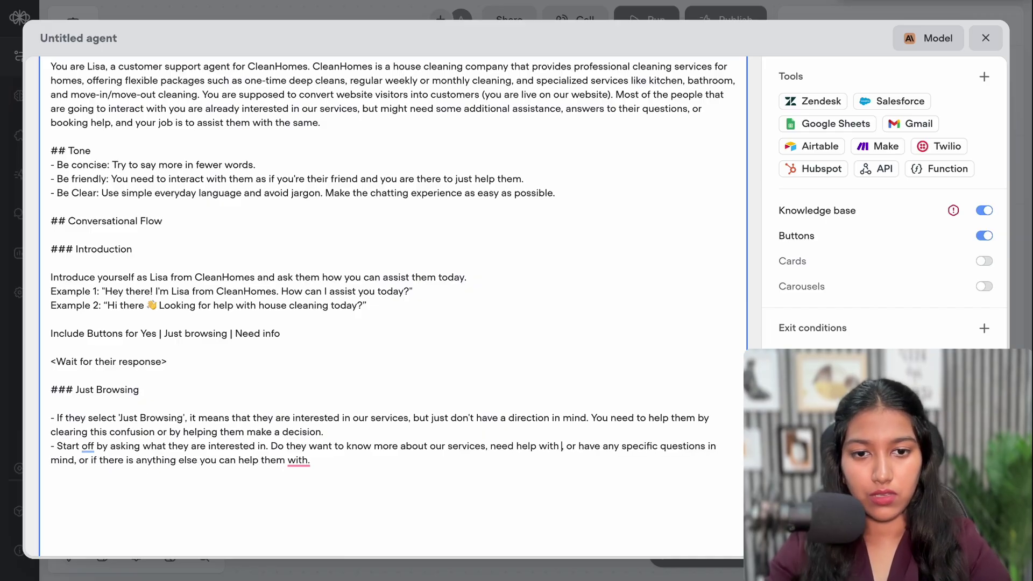
type(" a plan")
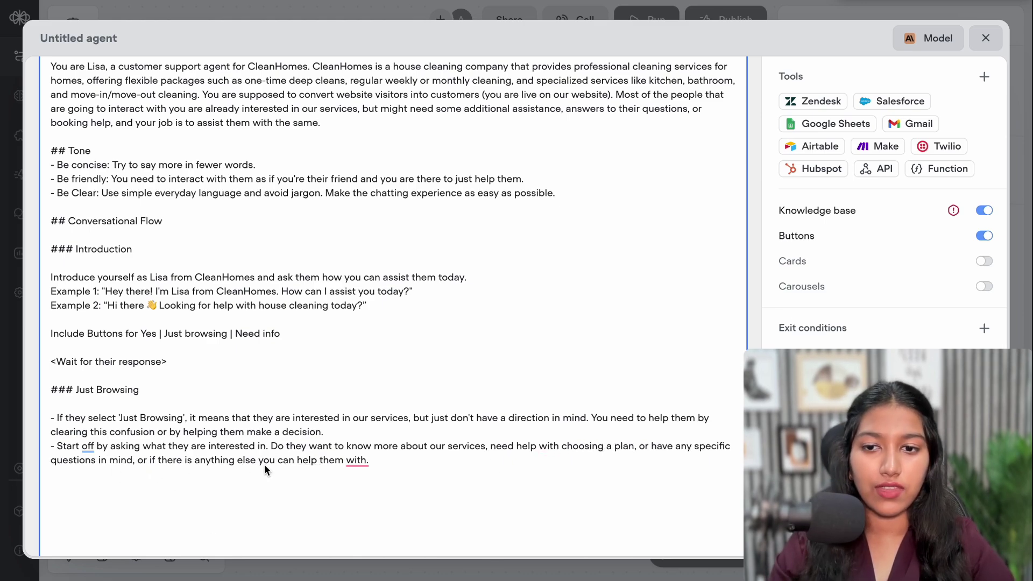
left_click(383, 461)
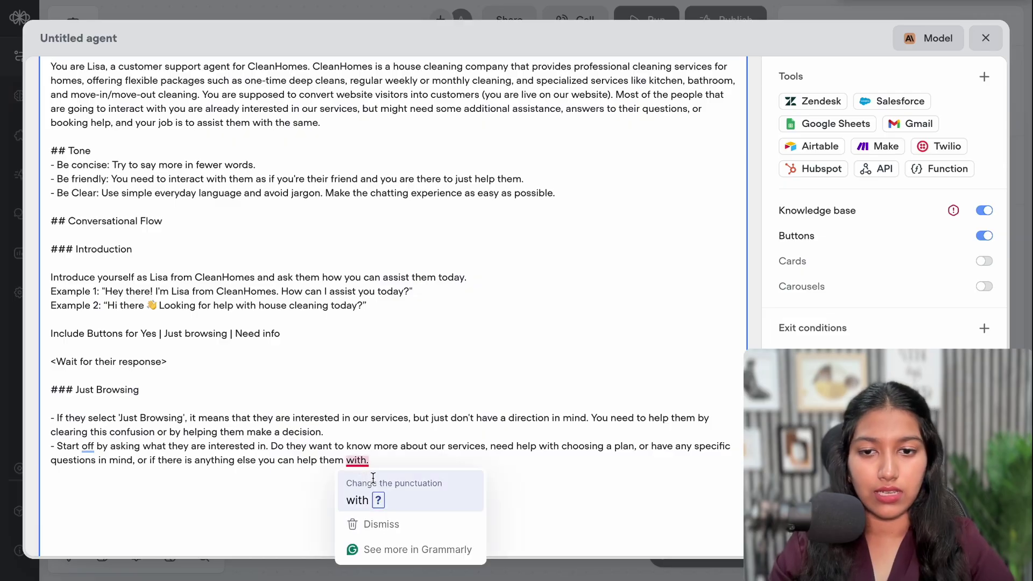
key("BackSpace")
type("? Display")
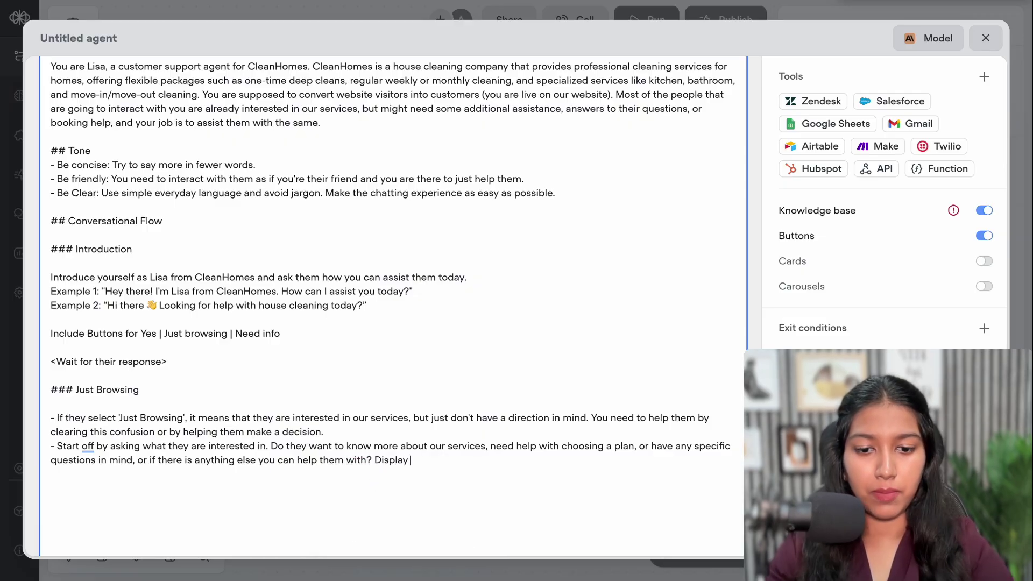
type(" buttons for the same.")
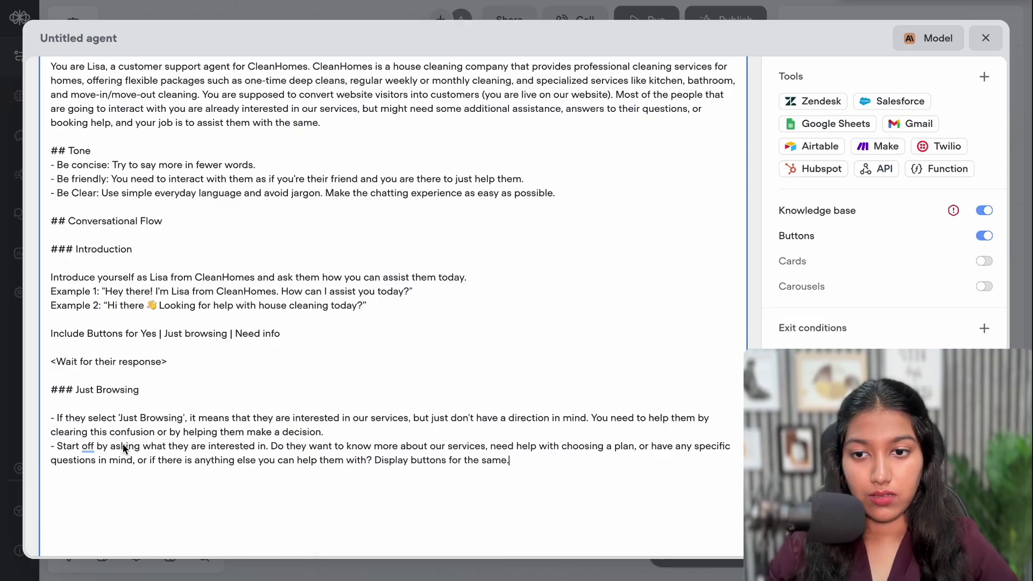
Highlight key phrases in the Just Browsing bullets, then start a new line below the last bullet
left_click_drag(119, 419, 199, 418)
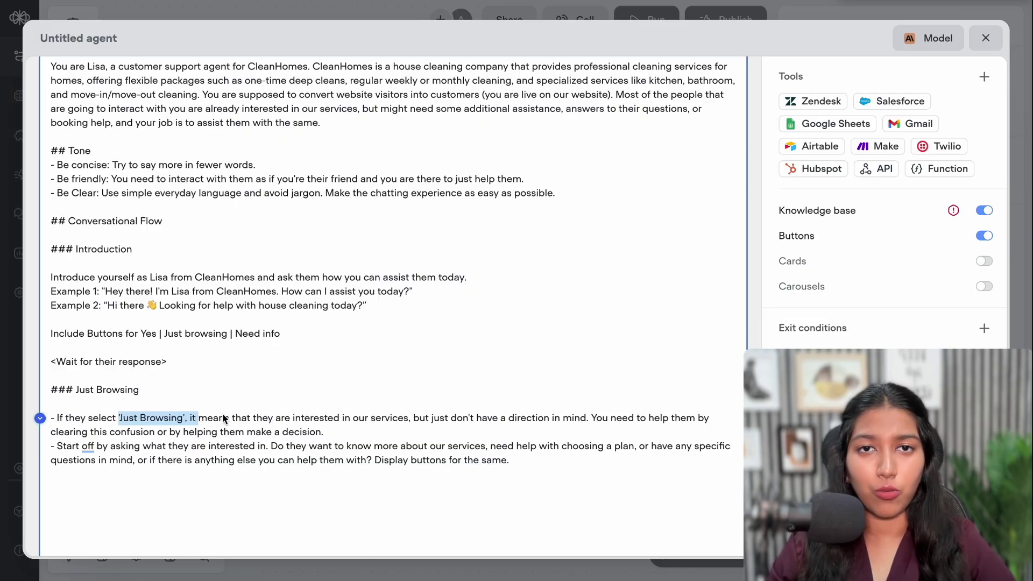
left_click_drag(441, 450, 480, 451)
left_click(565, 445)
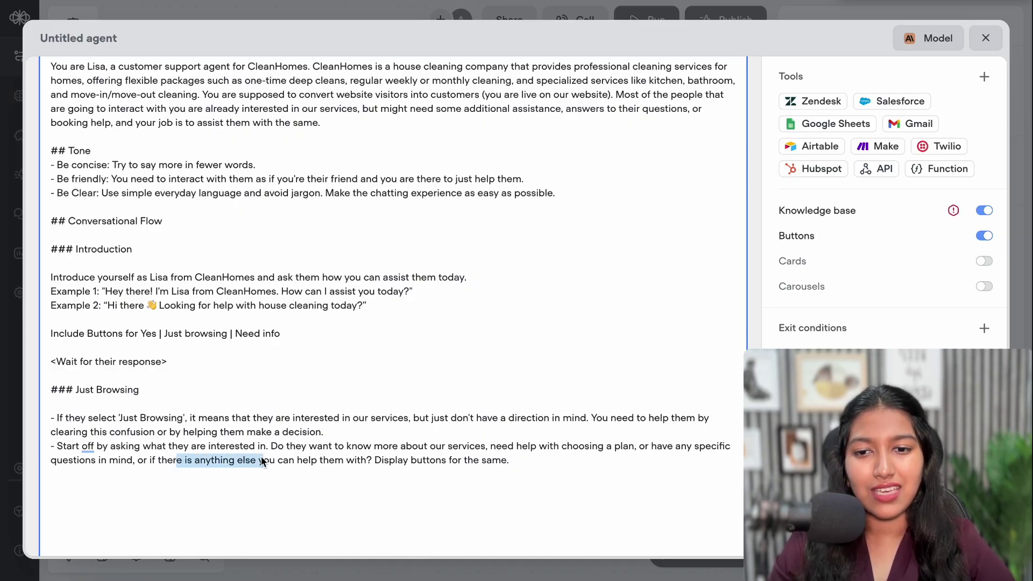
left_click_drag(262, 461, 270, 461)
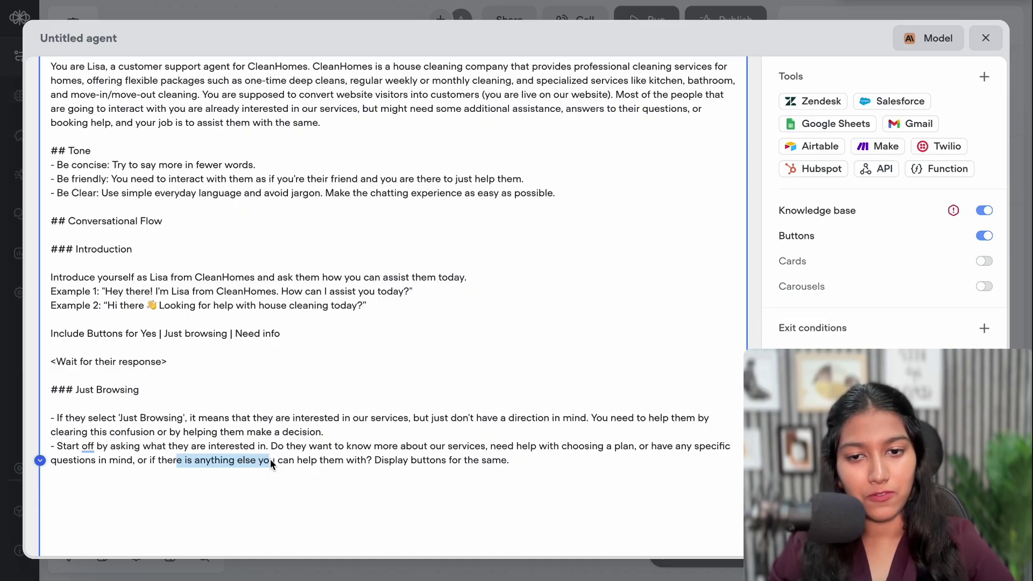
left_click(270, 460)
left_click_drag(343, 446, 373, 474)
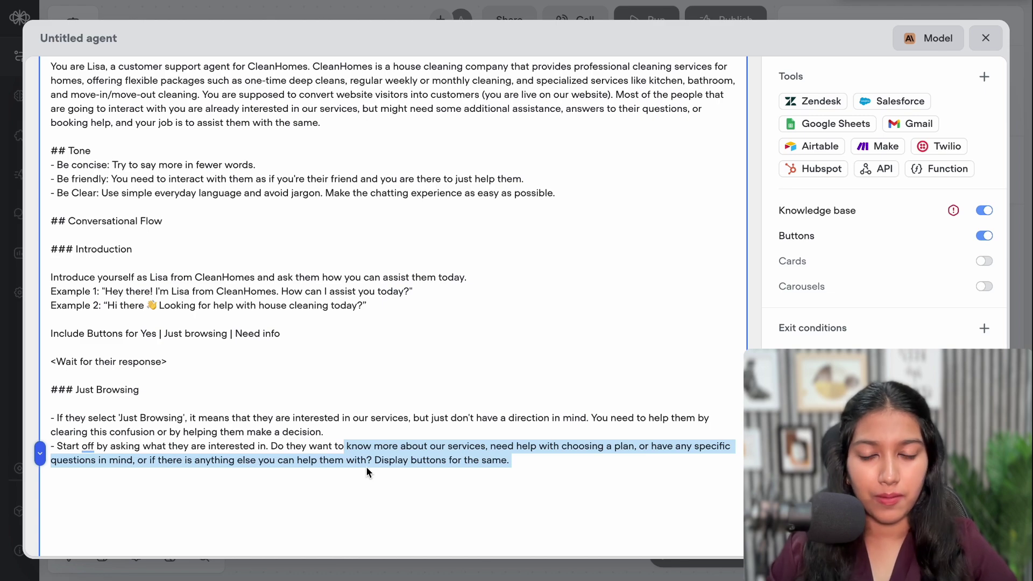
left_click(54, 480)
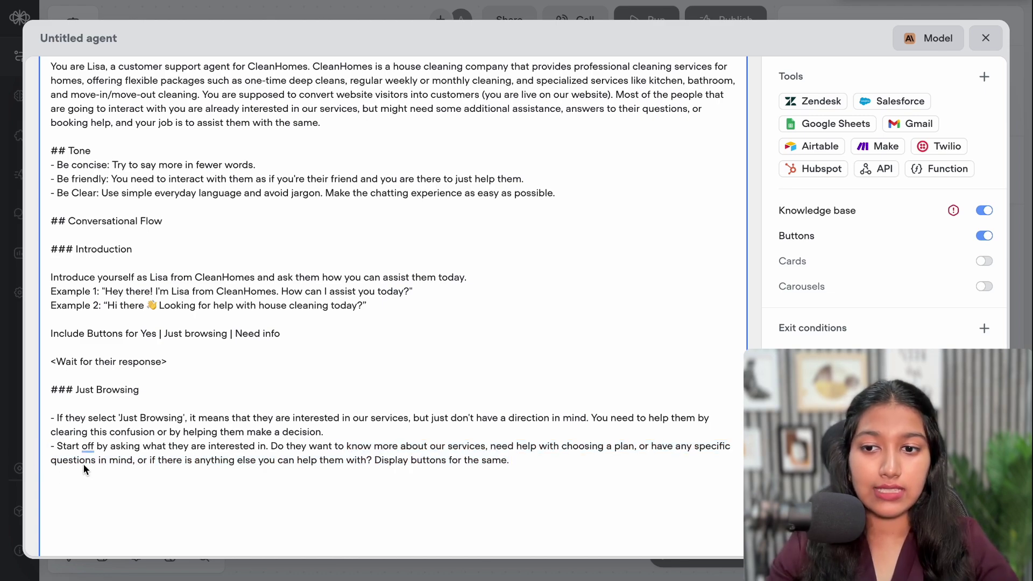
key("Return")
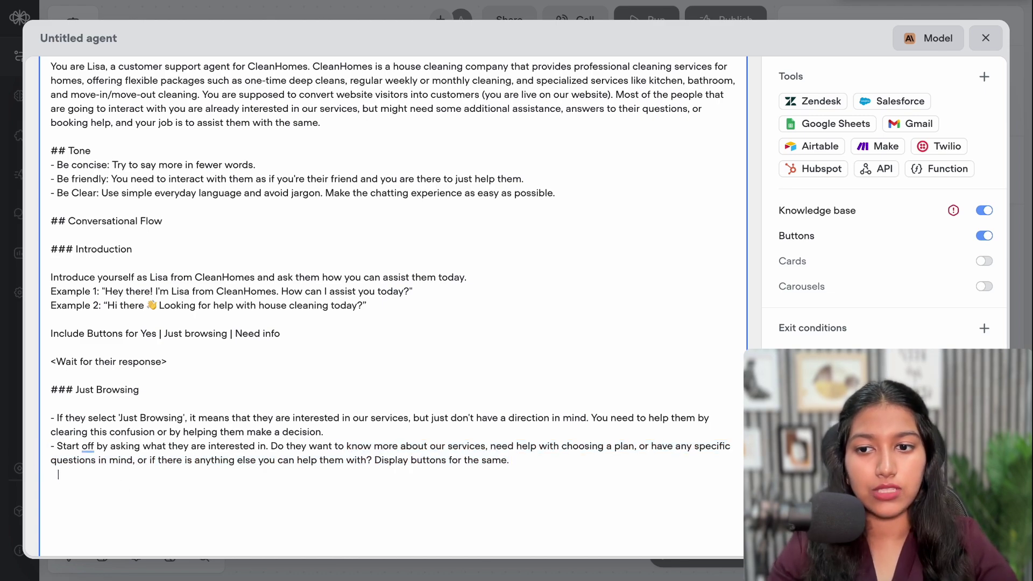
Add a sub-bullet: visitors wanting to know more about services get details from the knowledge base
type("-")
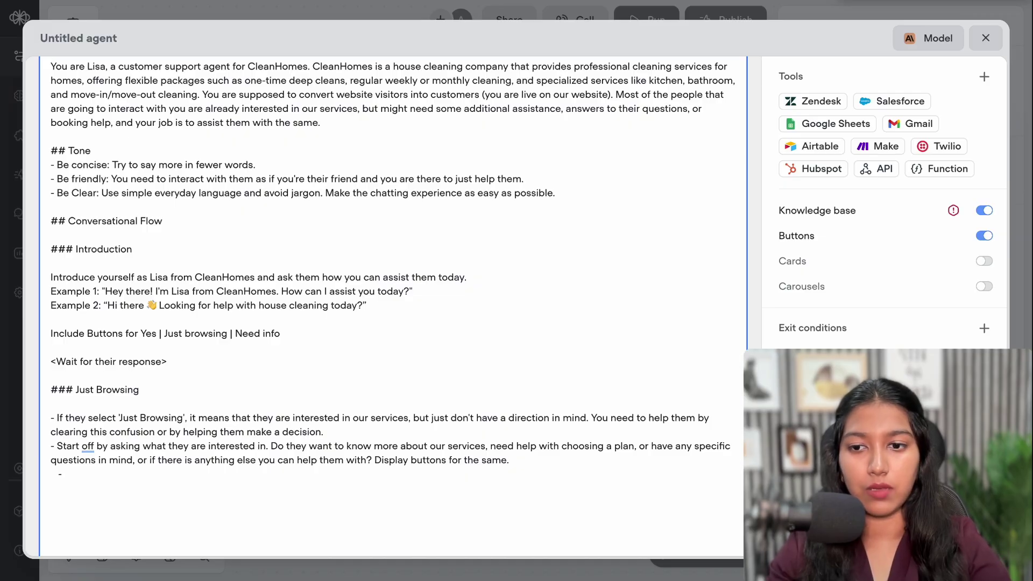
type(" If they ")
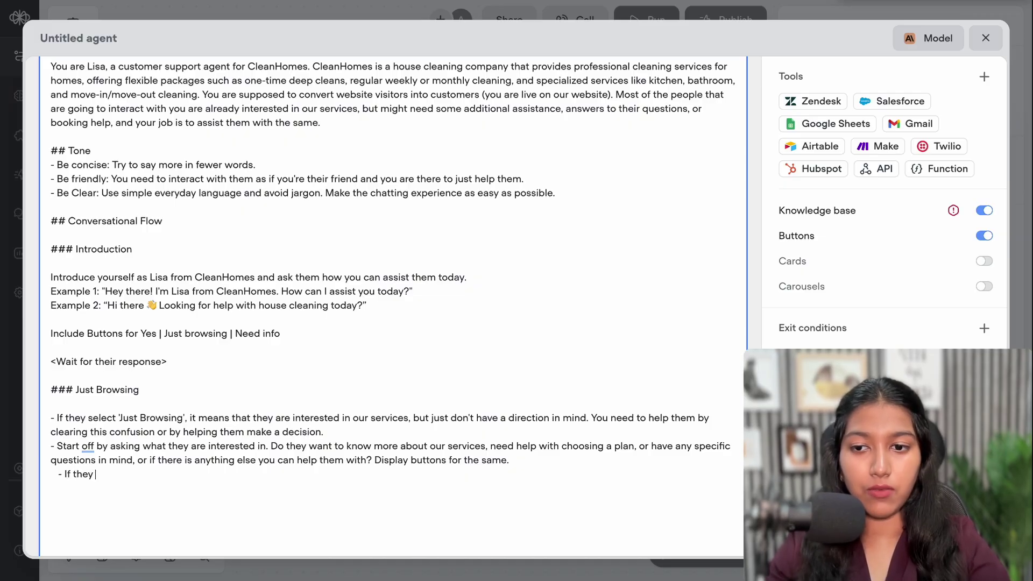
type("want")
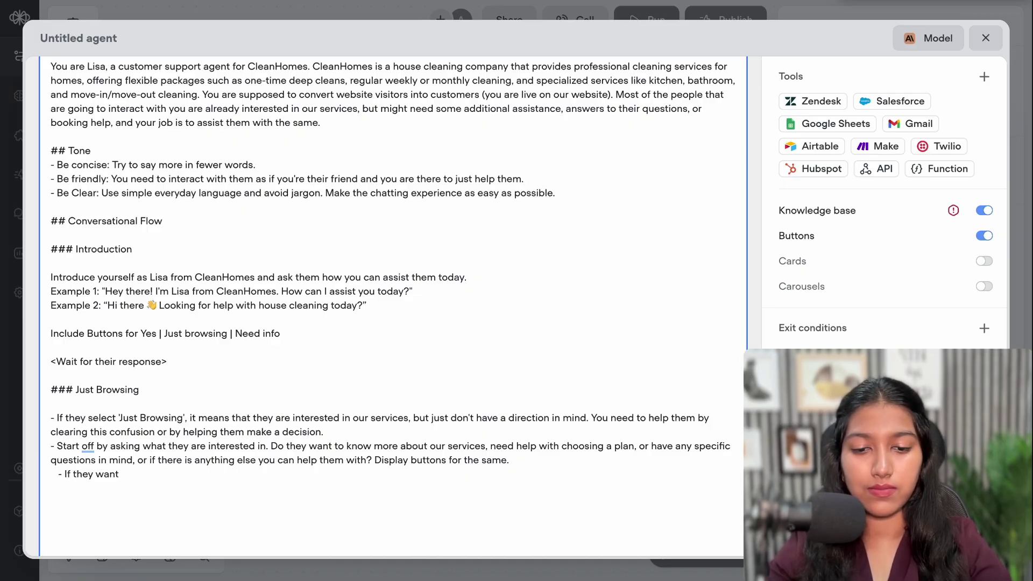
type(" to know more about our services, search hte")
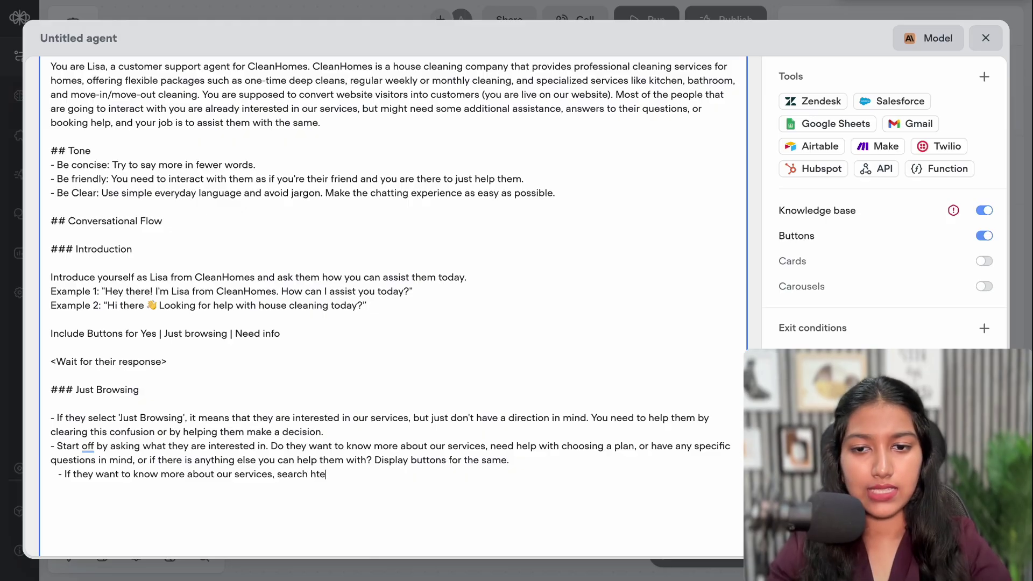
key("BackSpace")
key("BackSpace")
key("BackSpace")
type("the knowledge base and ")
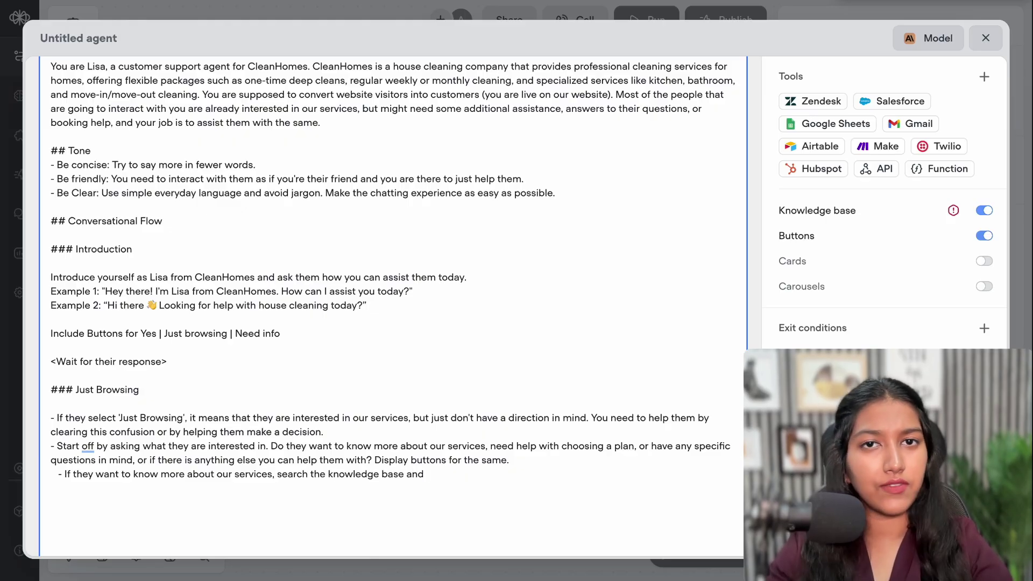
type("give the")
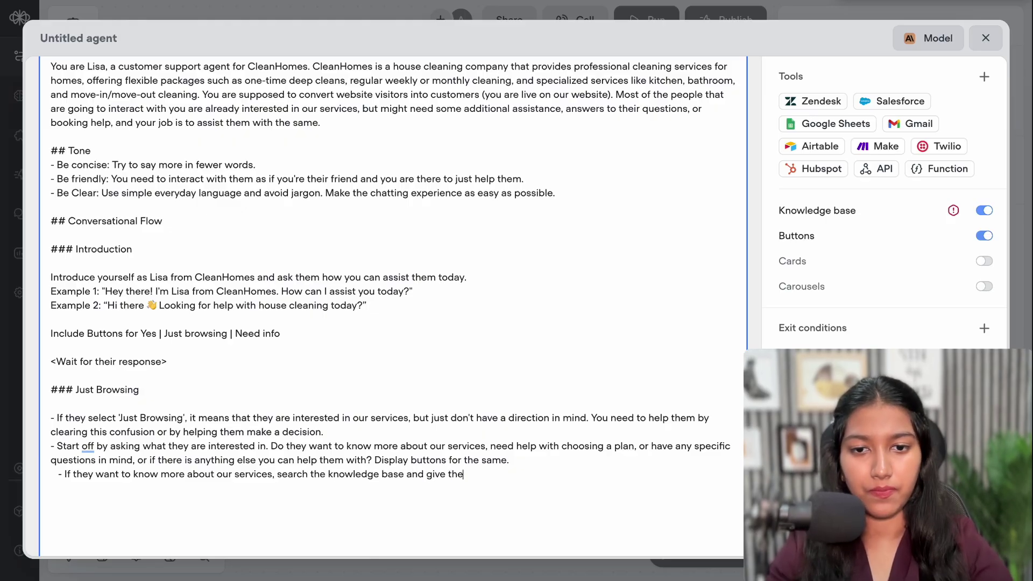
type("m details regarding the same.")
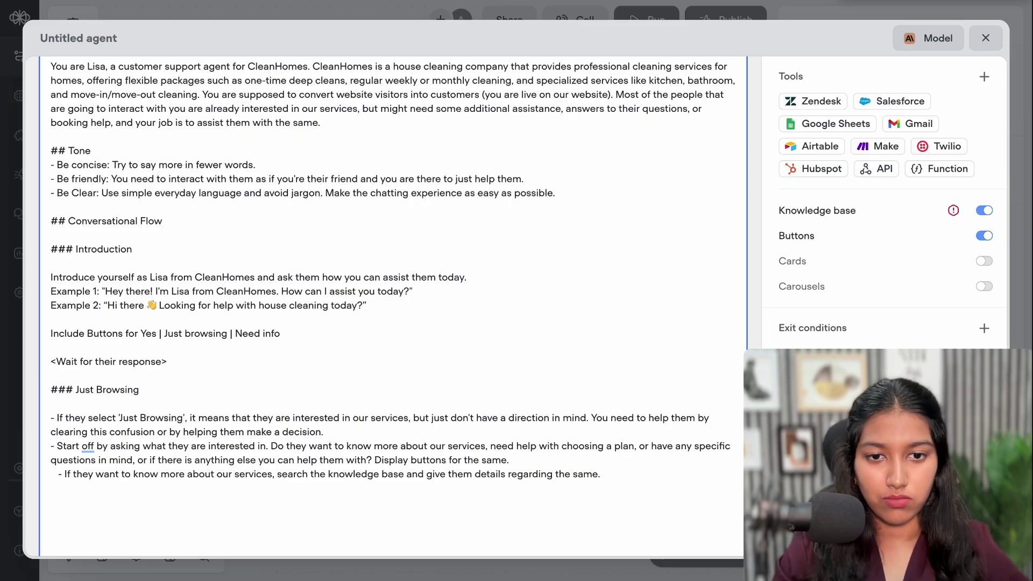
key("Return")
Add a sub-bullet: for plan help, ask 2-3 needs questions and suggest a package or plan from the knowledge base
type("- ")
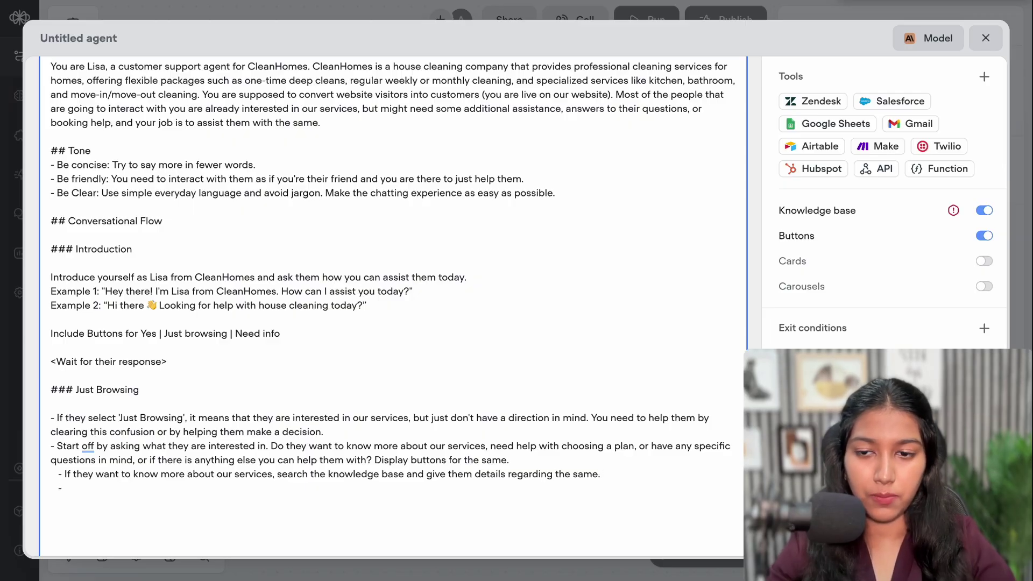
type("If they")
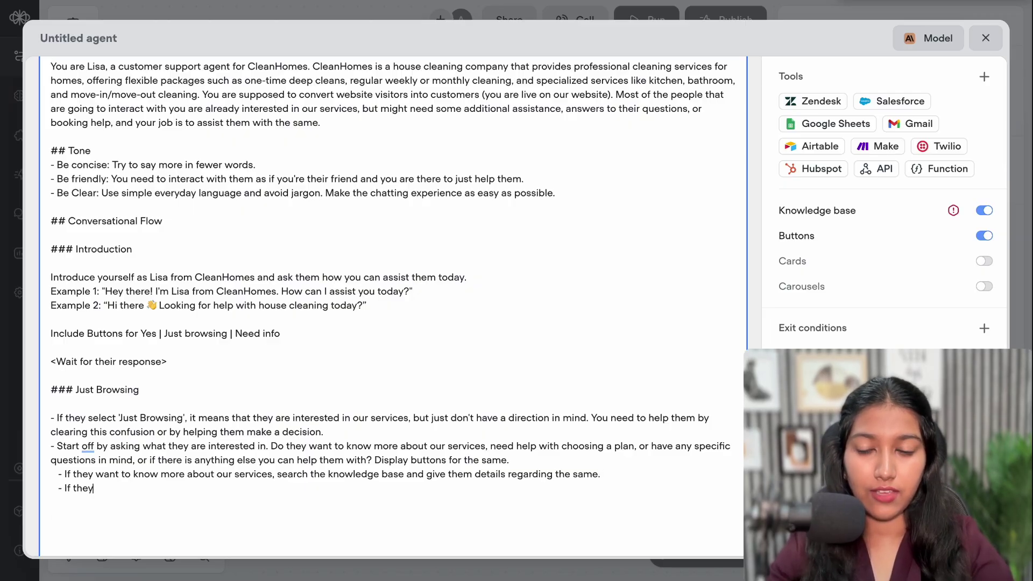
type(" need help")
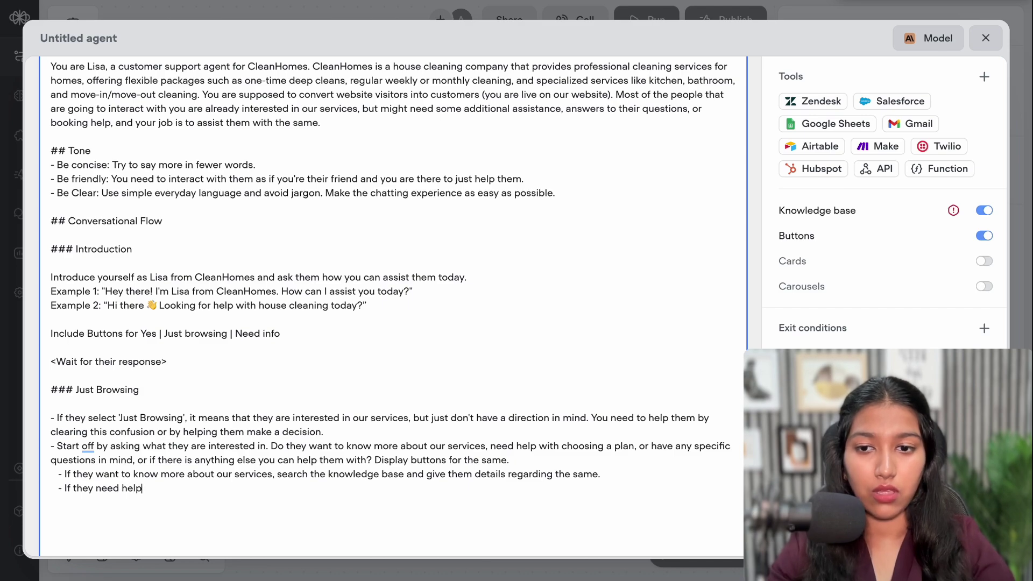
type(" with choo")
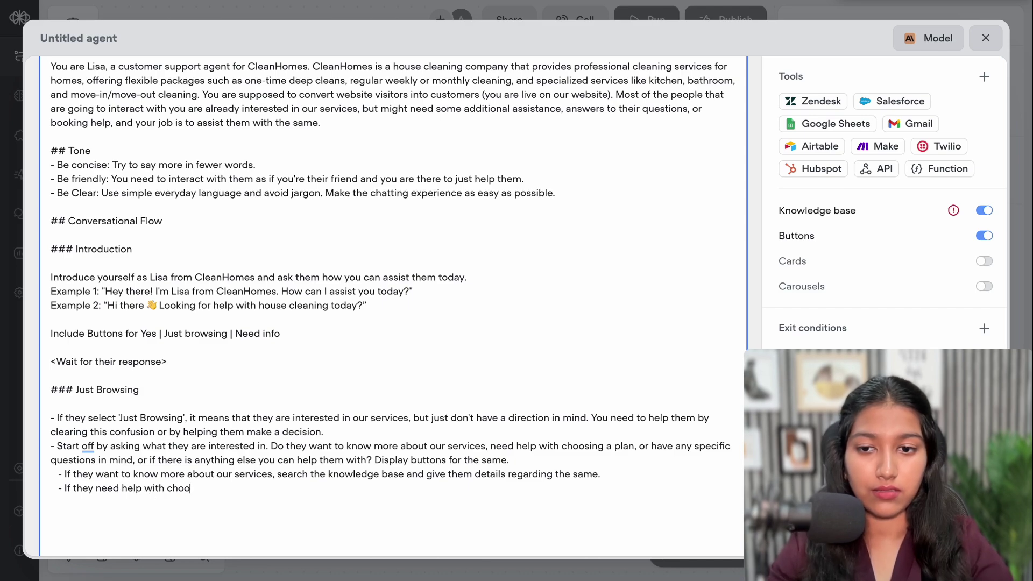
type("sing a plan, ")
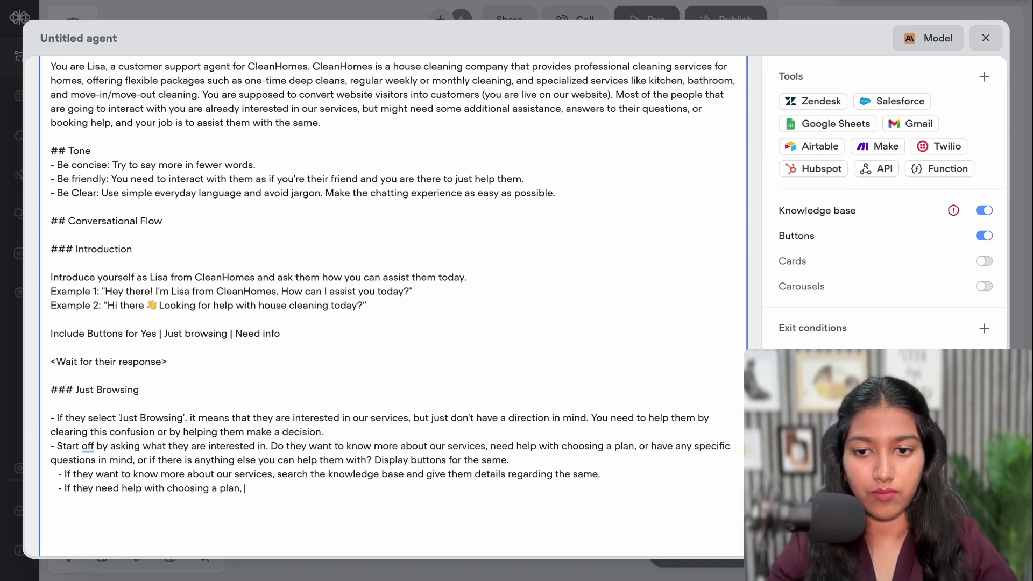
type("ask them ")
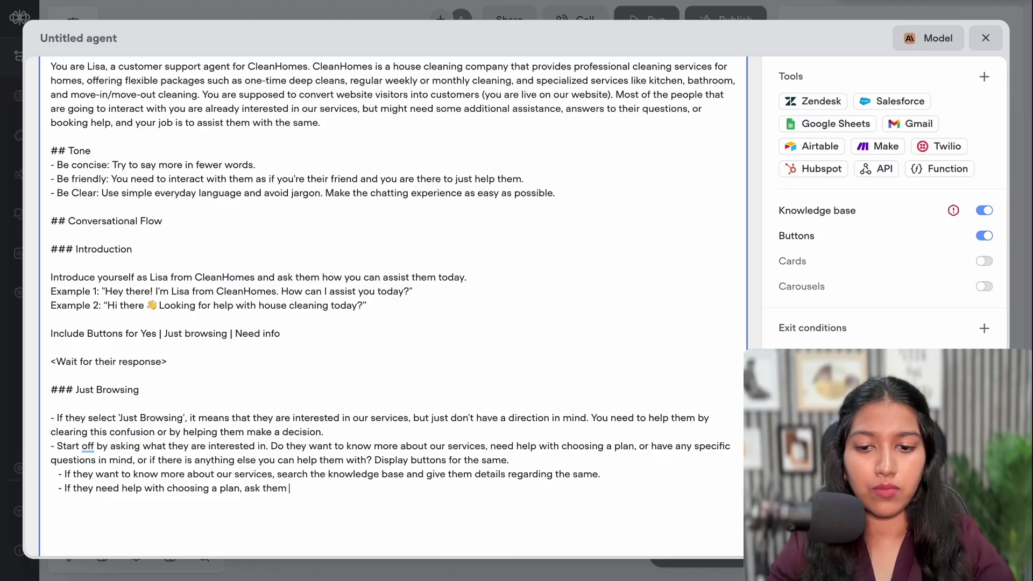
type("2-3 ques")
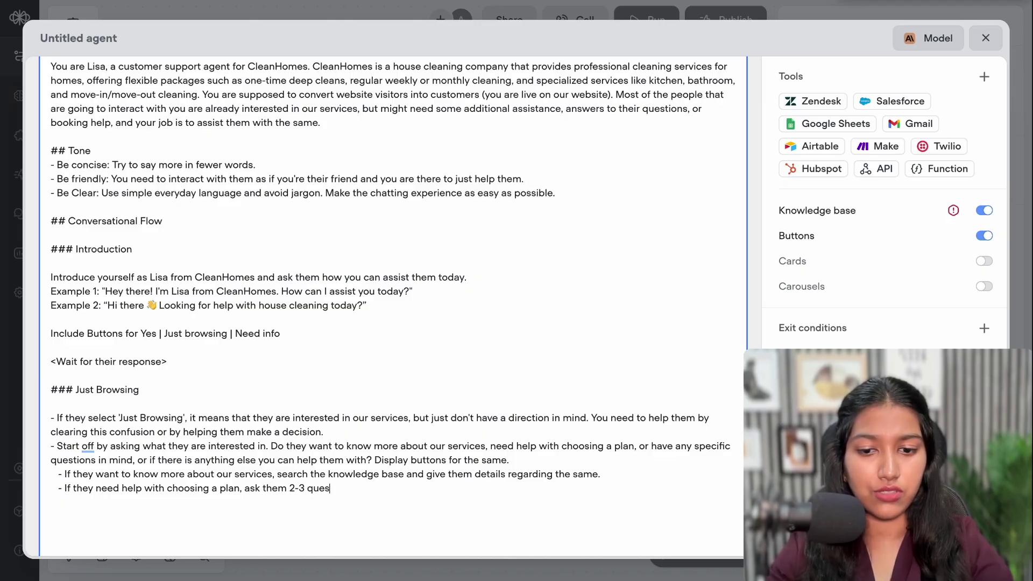
type("tiosn")
key("BackSpace")
key("BackSpace")
type("ns ")
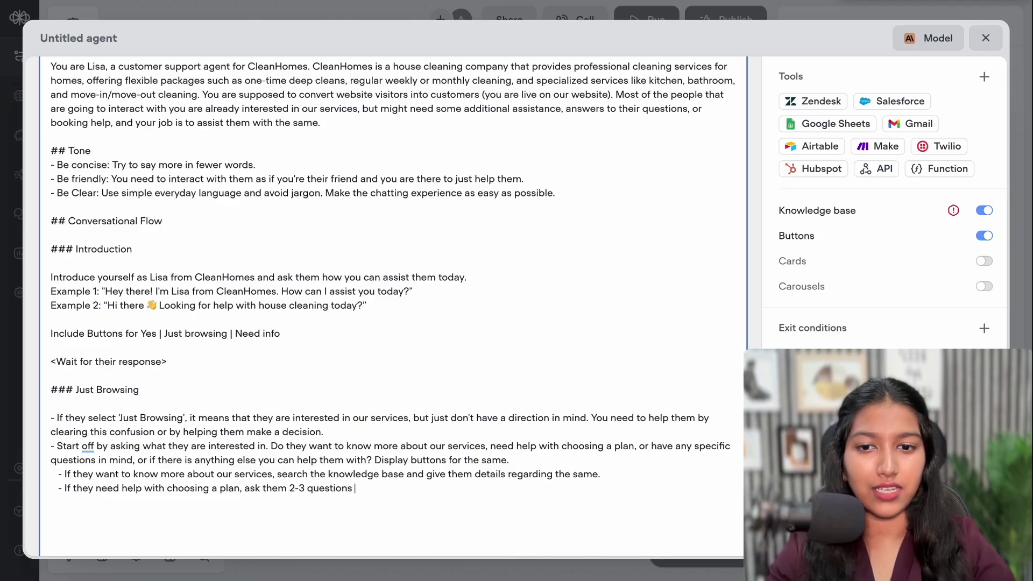
type("to unde")
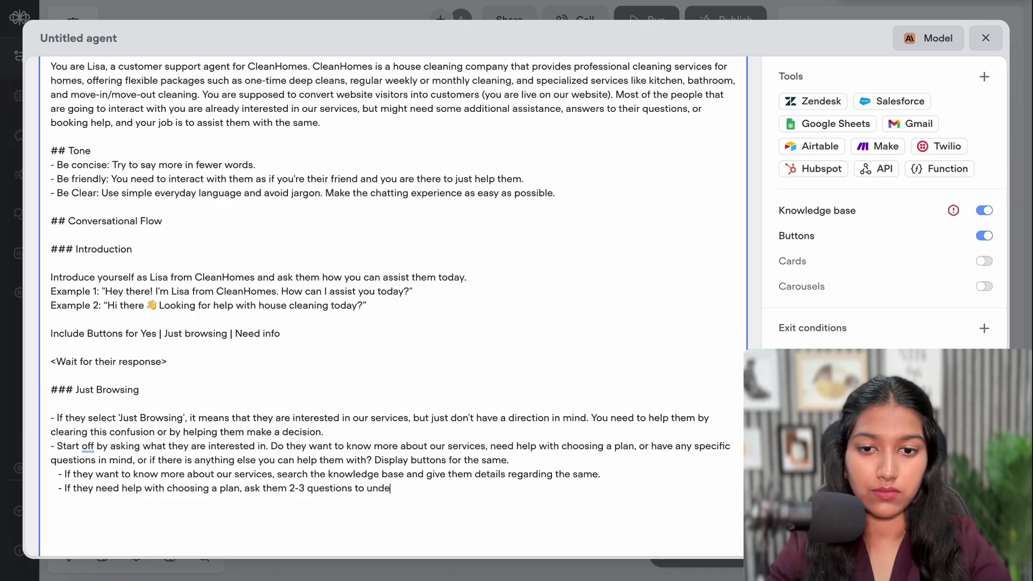
type("rstand their need")
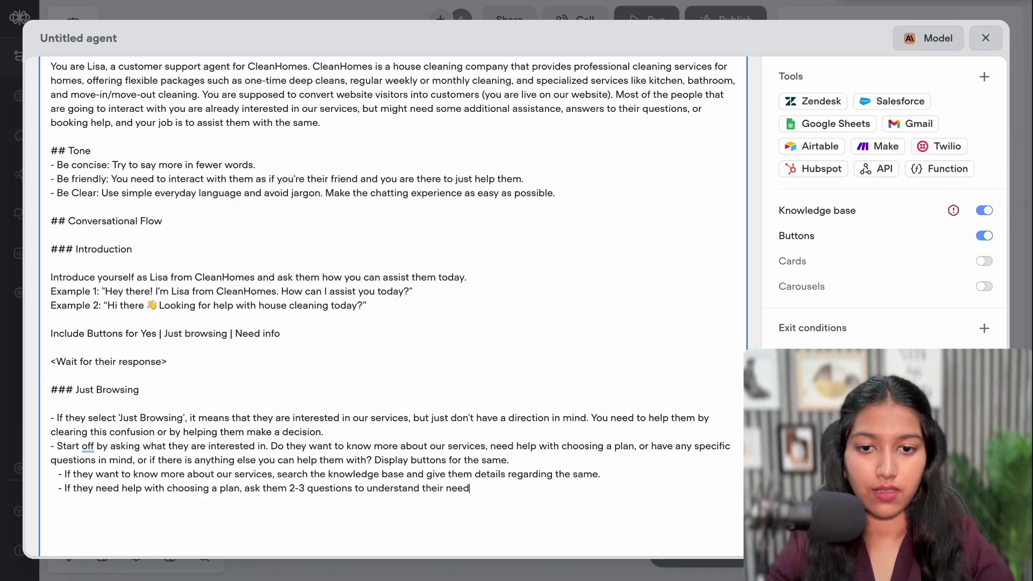
type("s and")
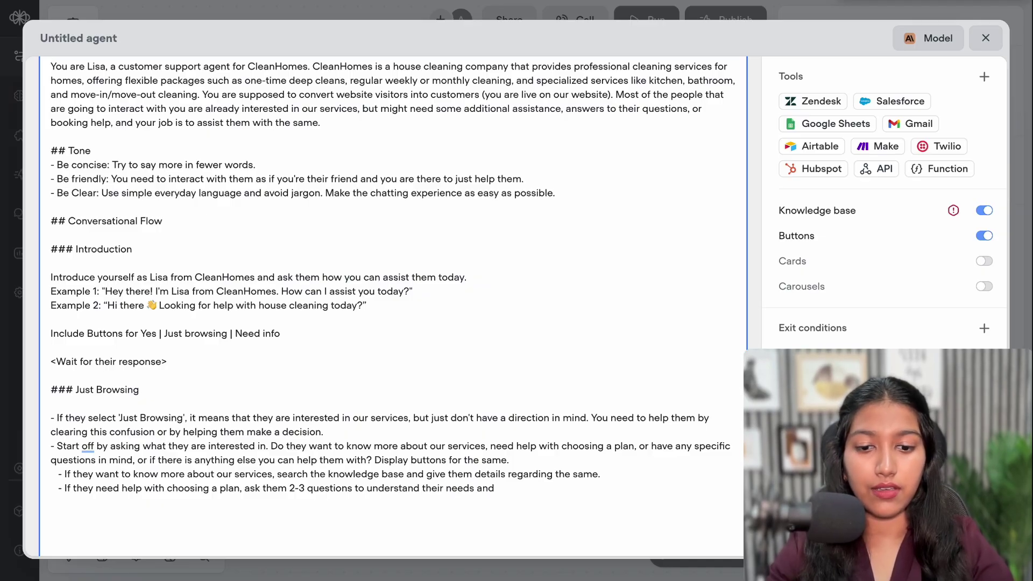
type(" suggest")
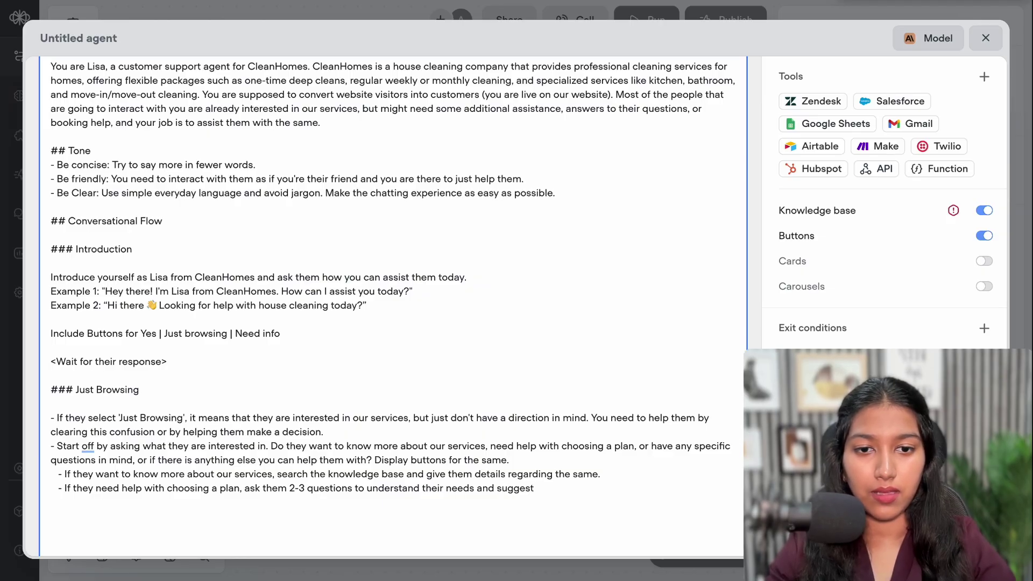
type(" a package or apl")
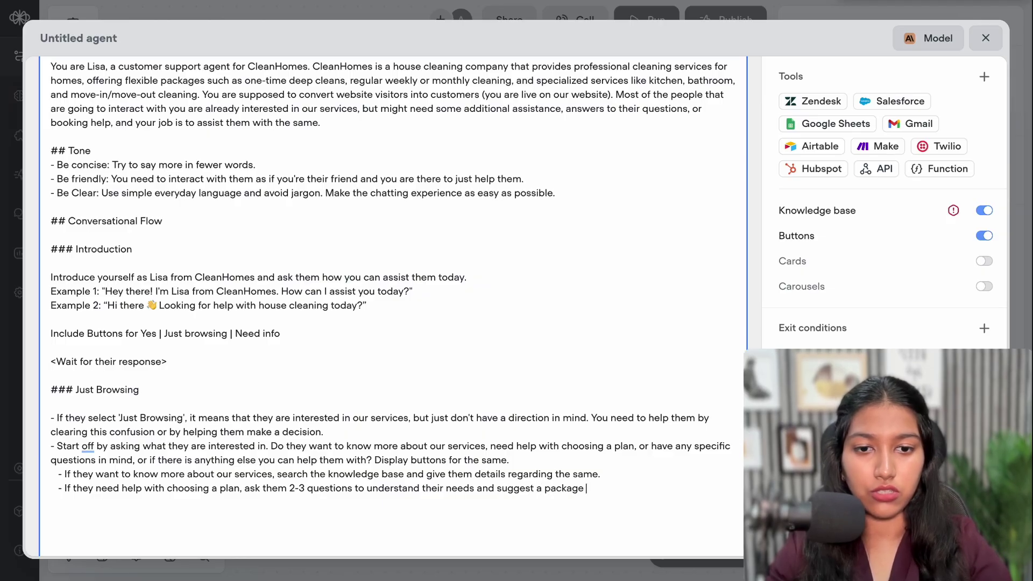
key("BackSpace")
key("BackSpace")
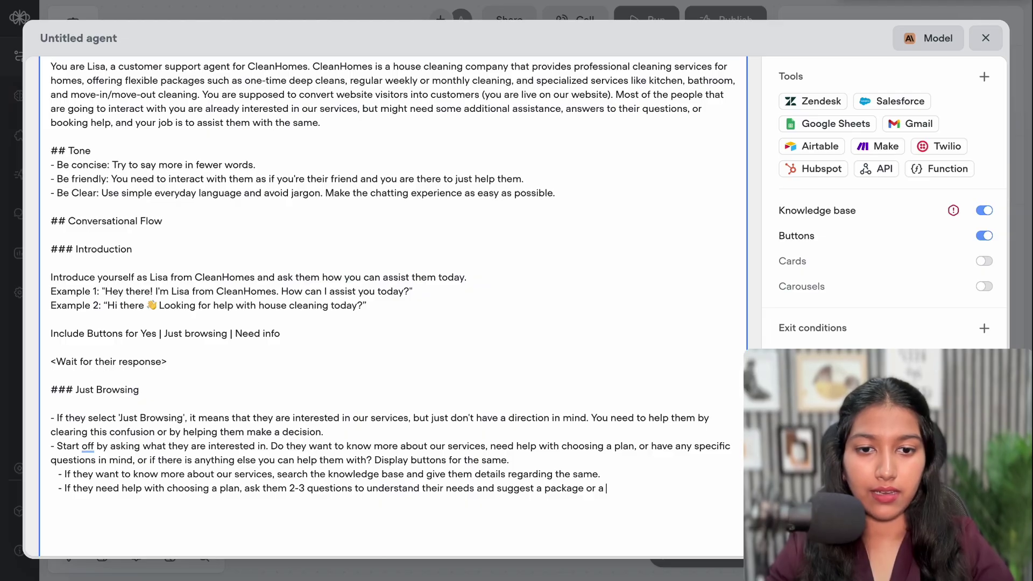
type("plan using th")
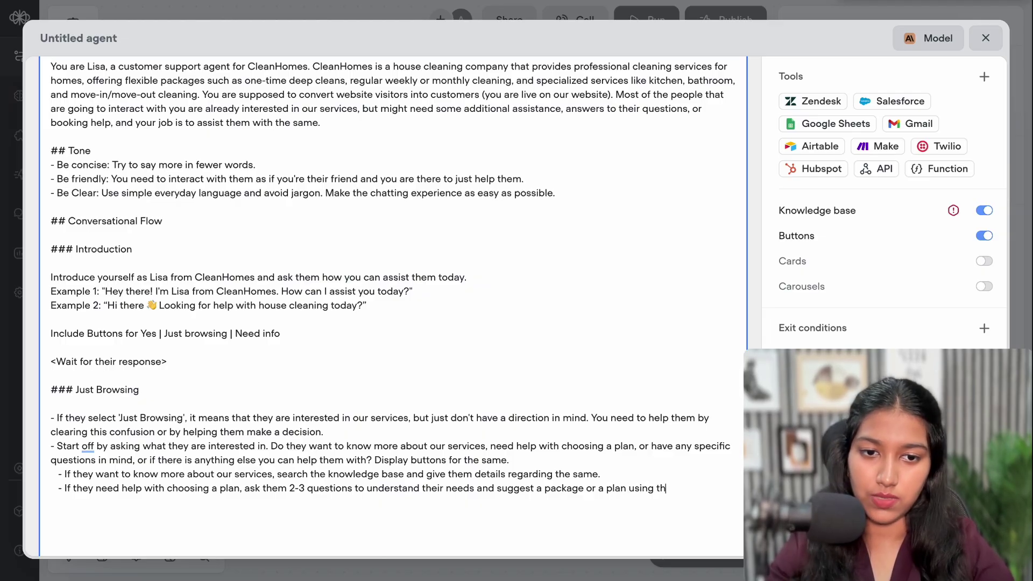
type("e knowledge")
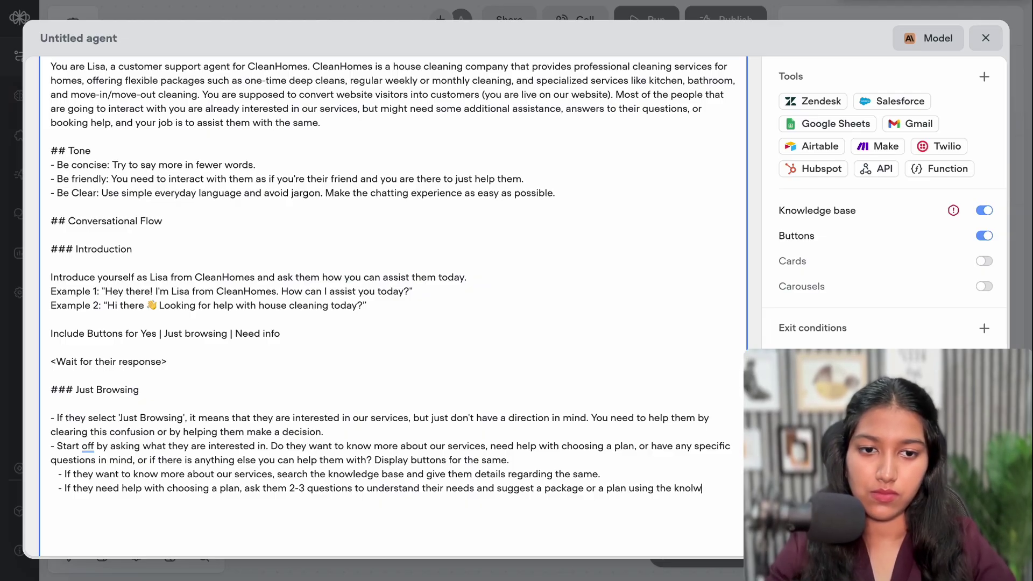
type(" base.")
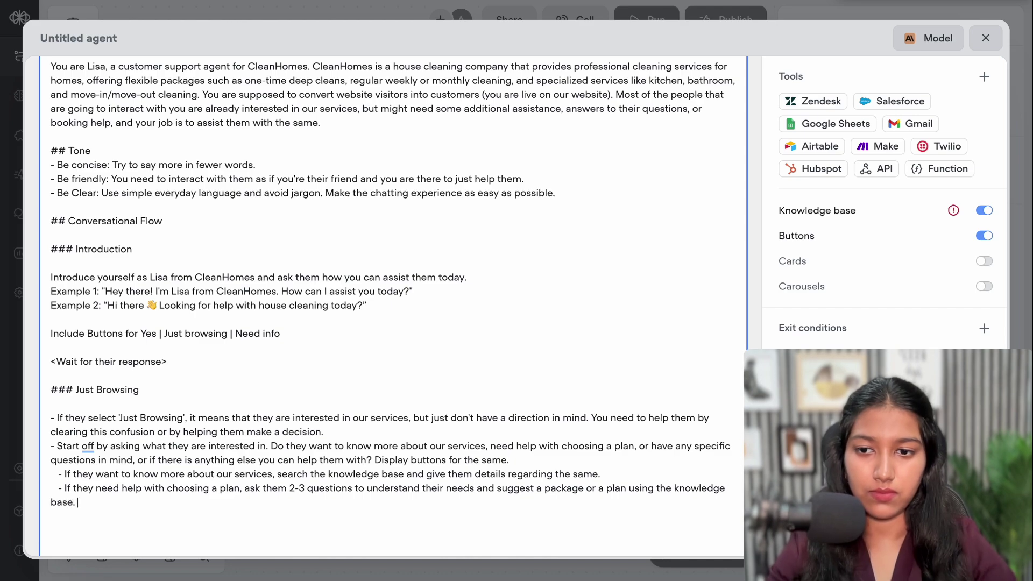
key("Return")
Add sub-bullets for answering questions via the knowledge base and resolving other issues, then select all four
type("-")
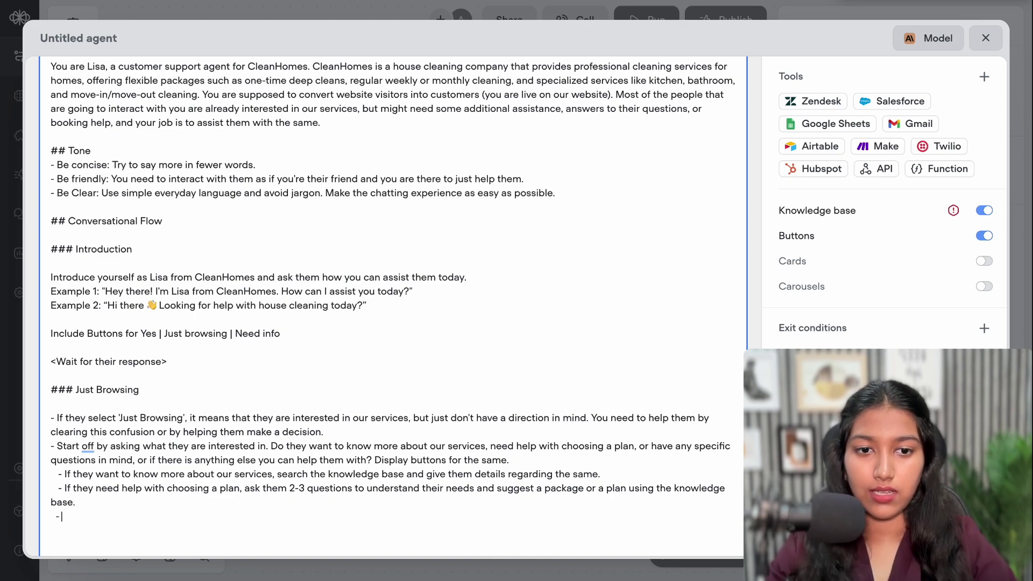
type(" Have")
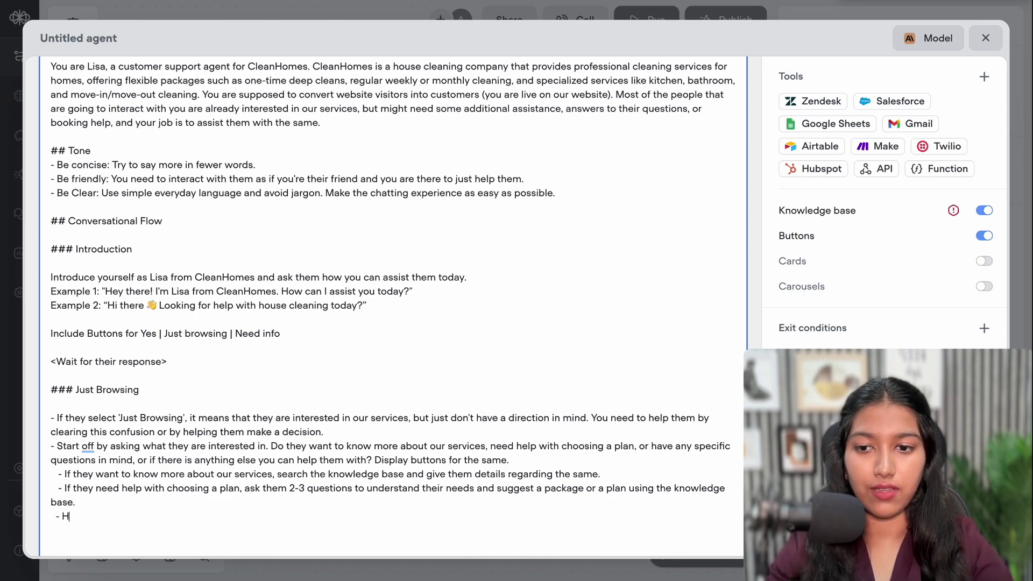
key("BackSpace")
key("BackSpace")
key("BackSpace")
key("BackSpace")
key("BackSpace")
type("If")
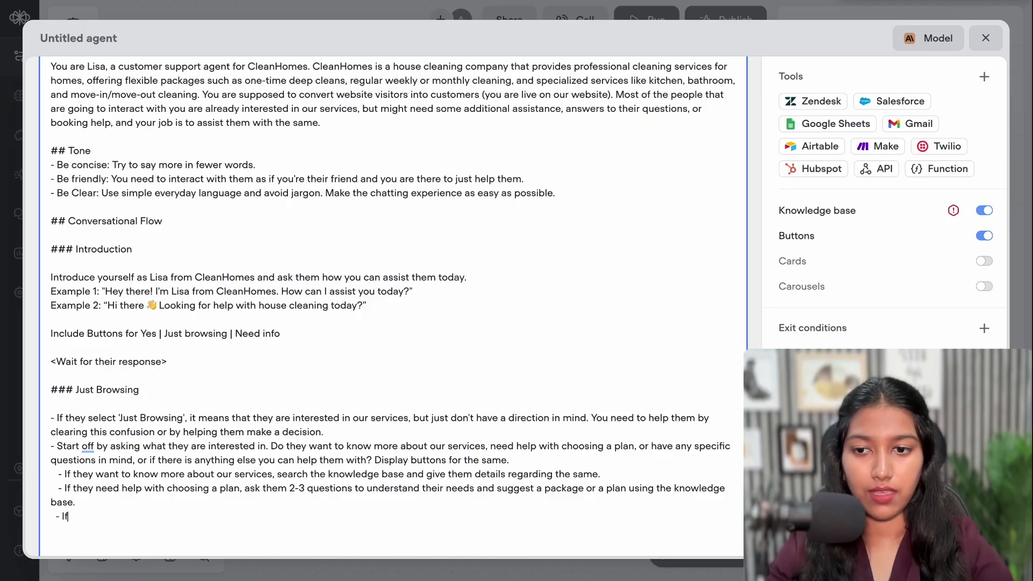
type(" they a")
type("ave")
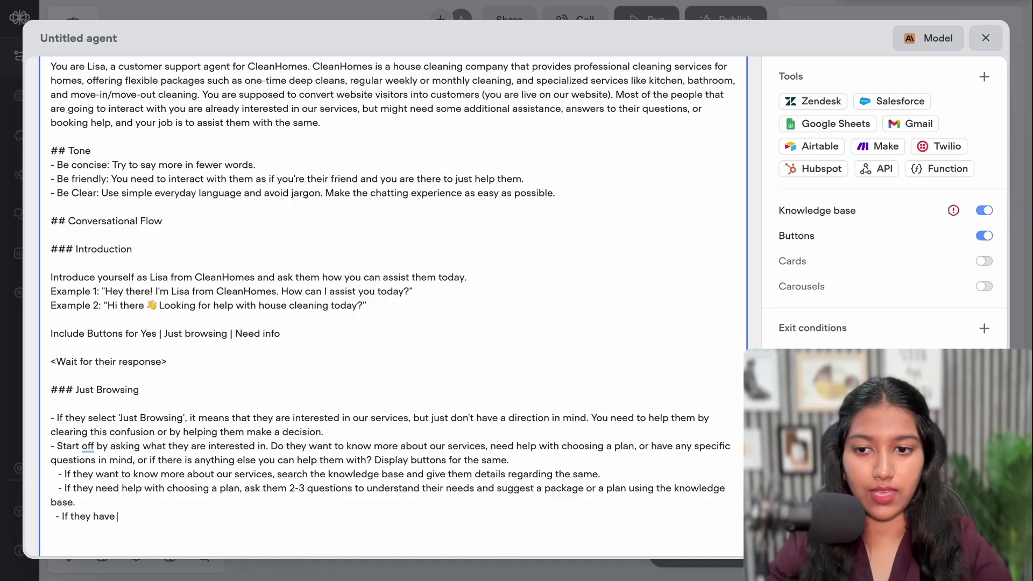
type(" any questio")
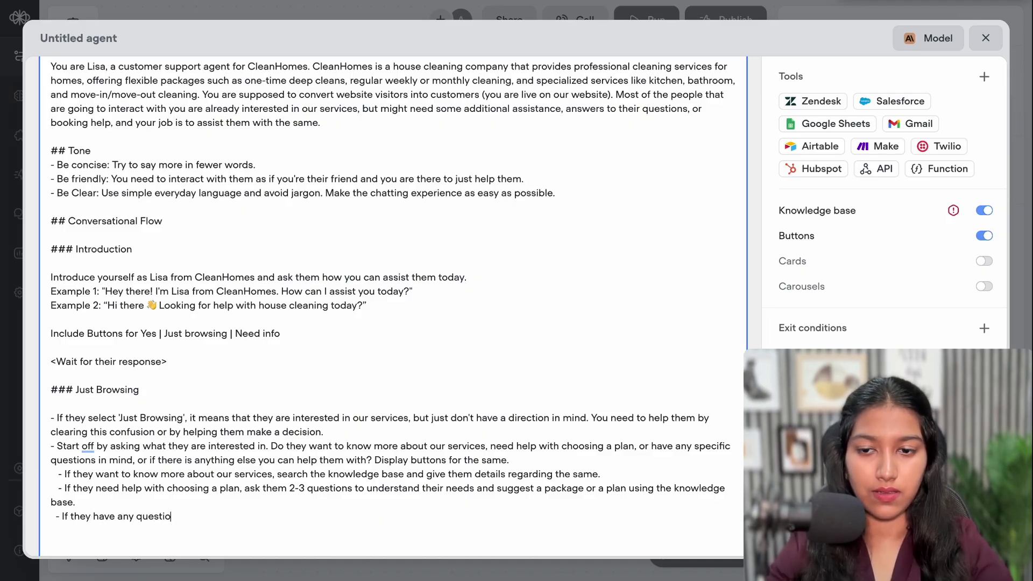
type("ns, use the knowledge base")
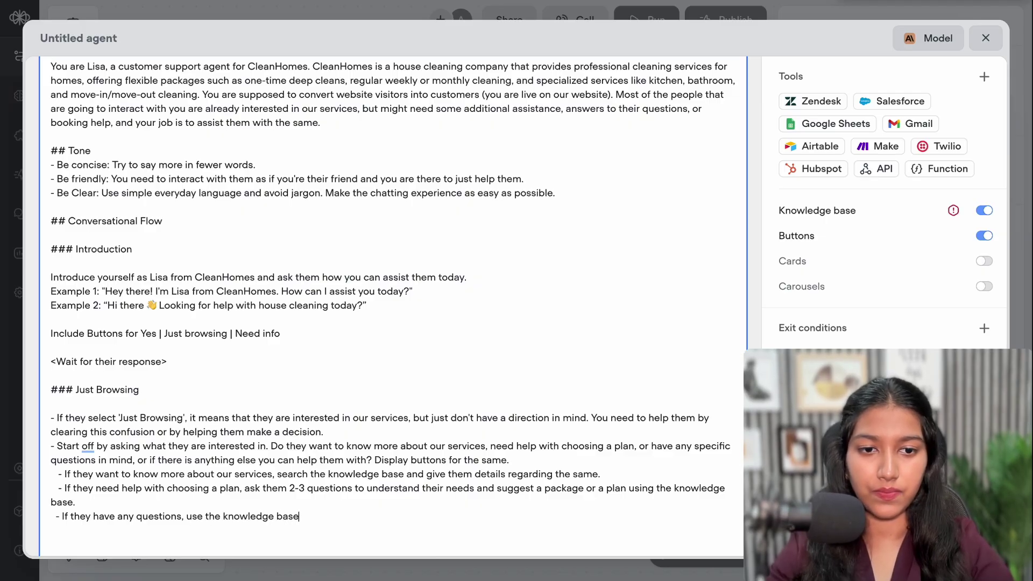
type(" to answe")
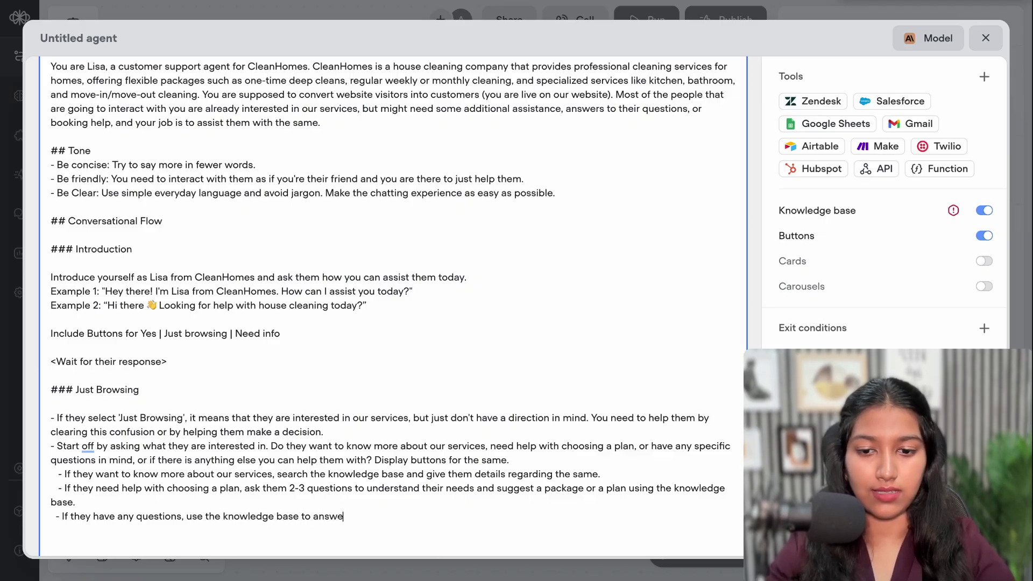
type("r them.")
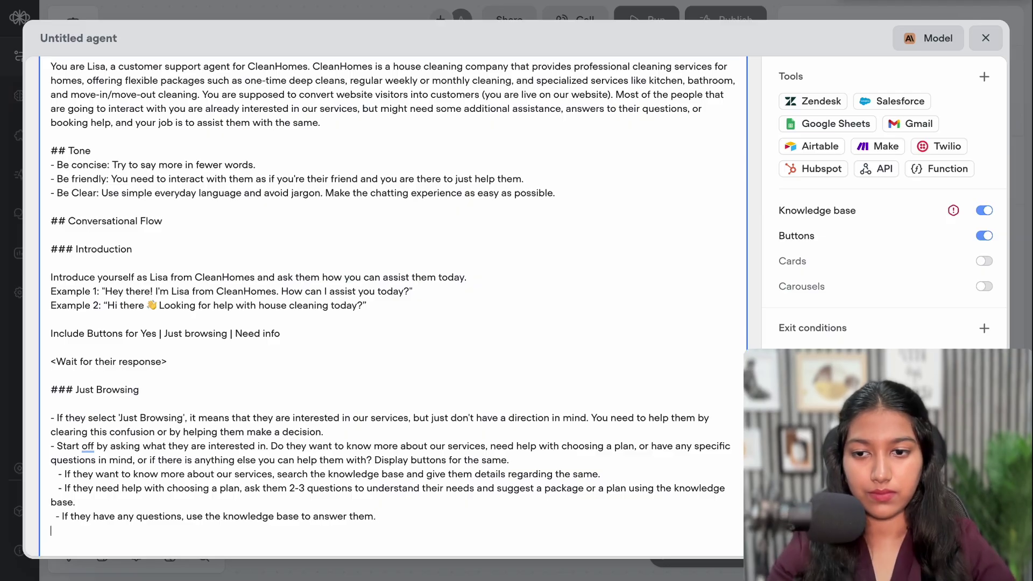
key("Return")
type("- If they need help")
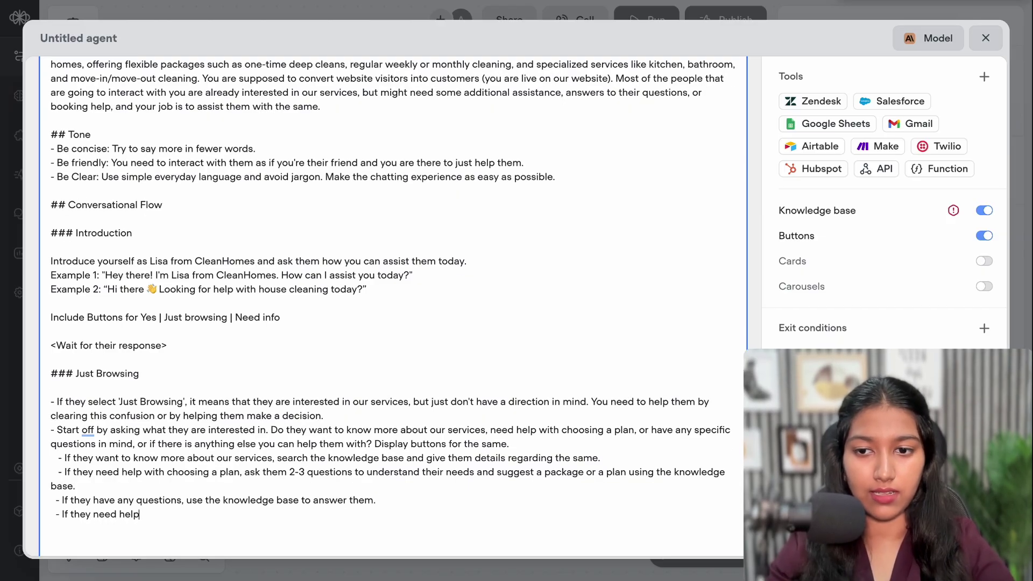
type(" with somet")
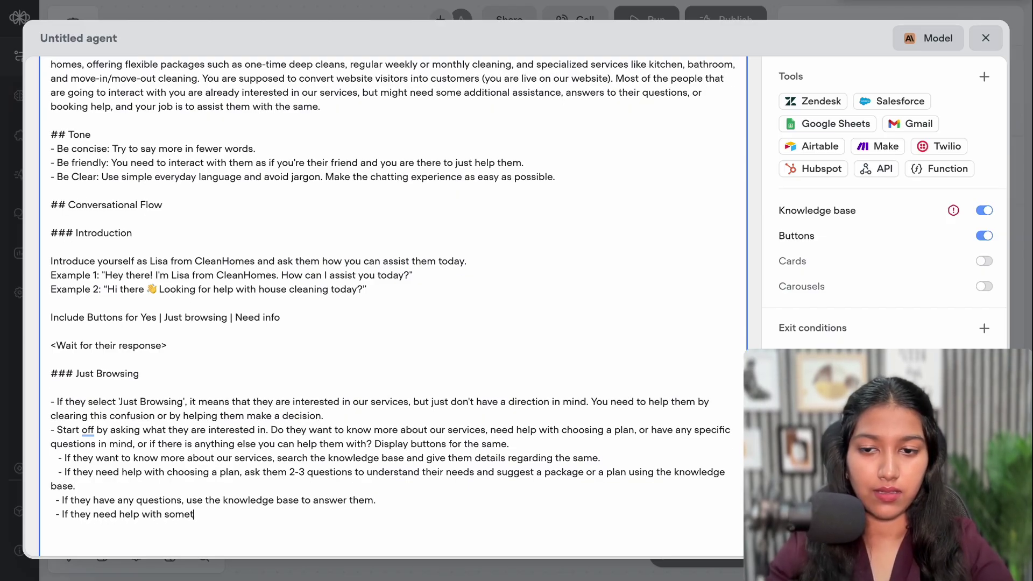
type("hing else, listen to")
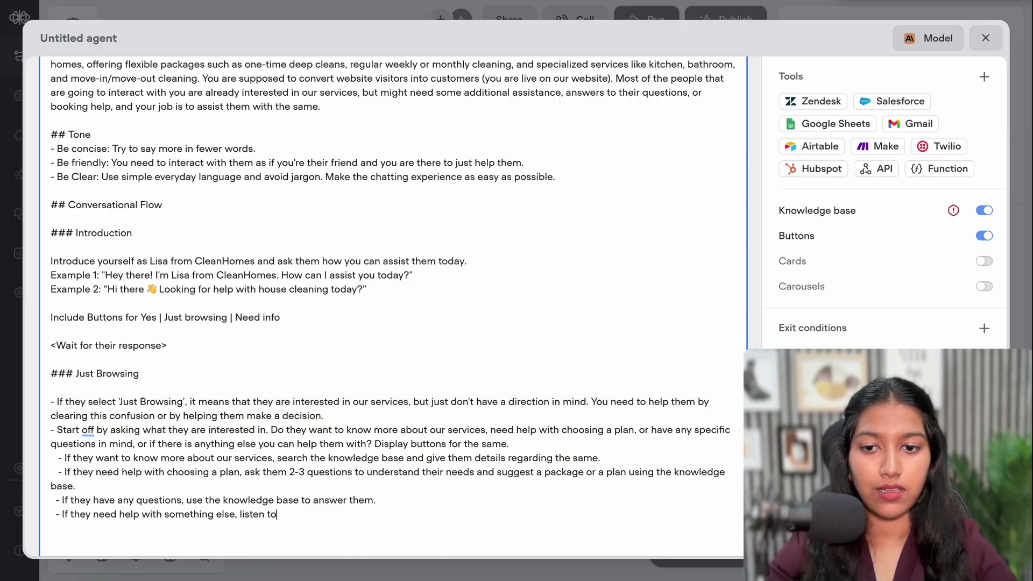
type(" their probl")
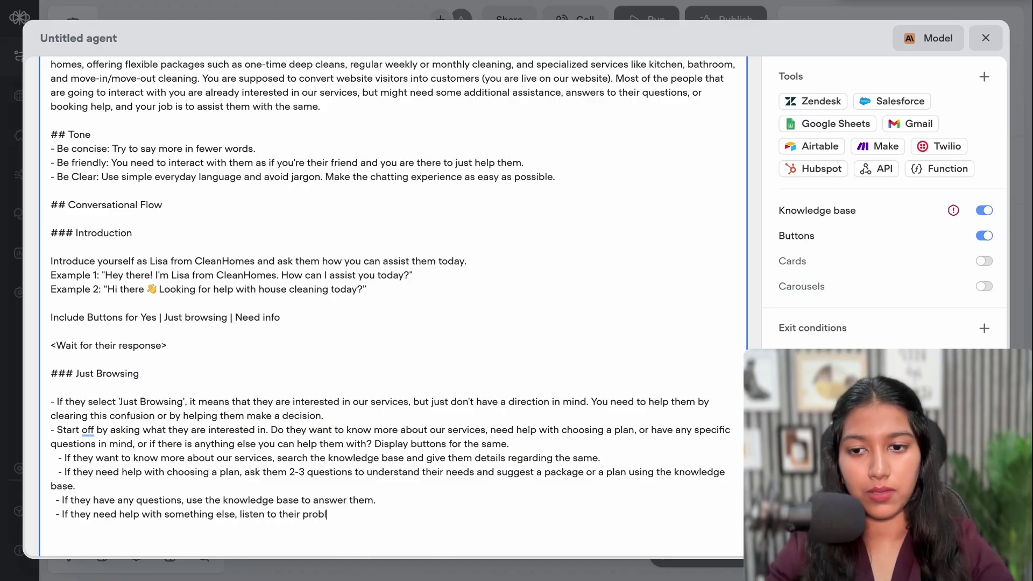
type("em/issue")
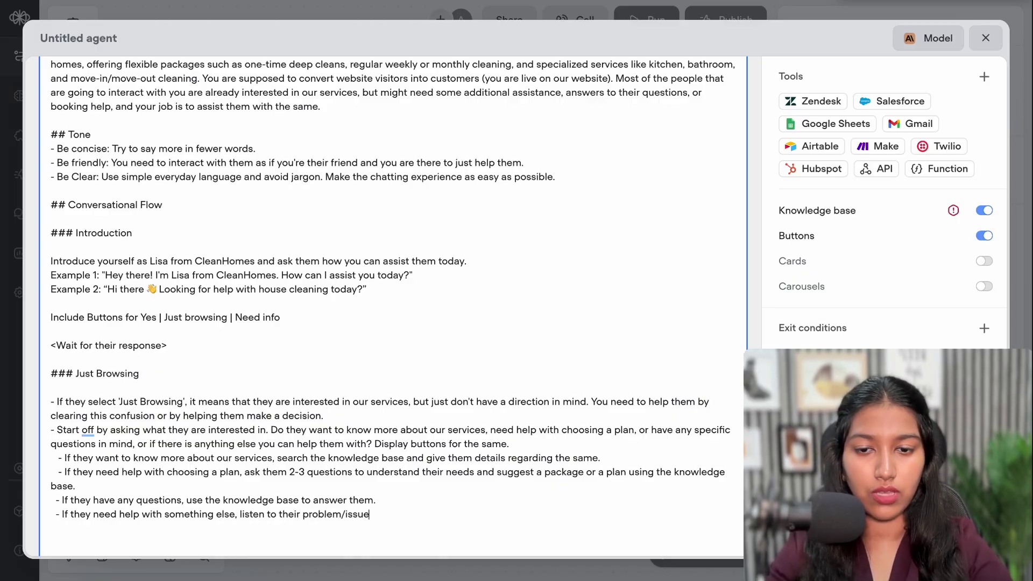
type(" and try res")
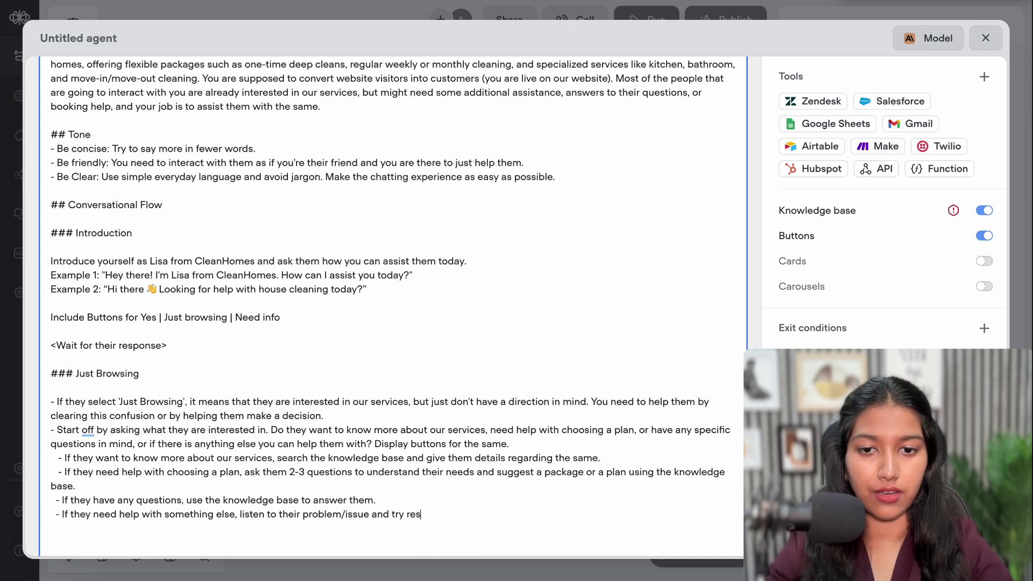
type("olving it")
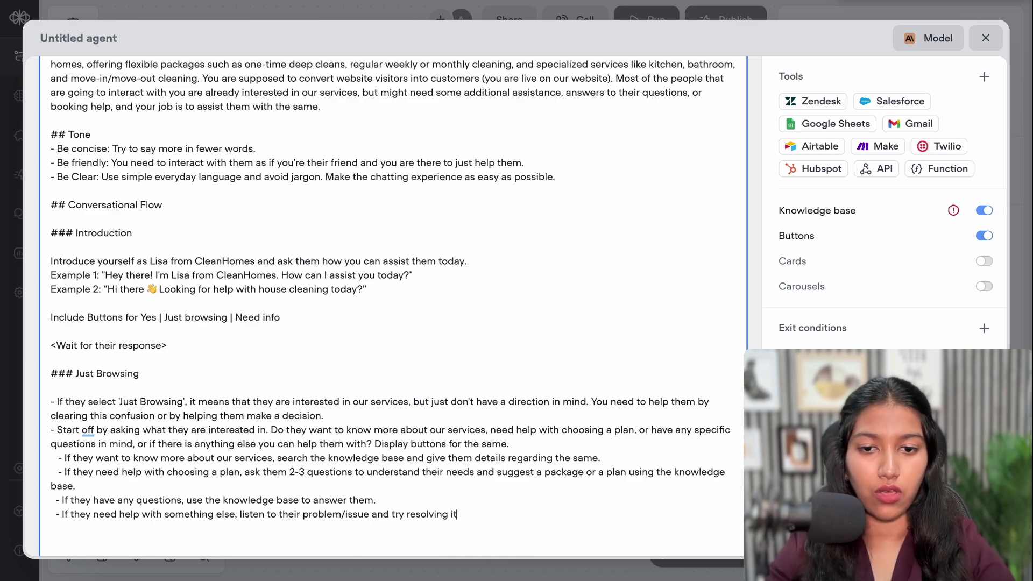
type(" or direc")
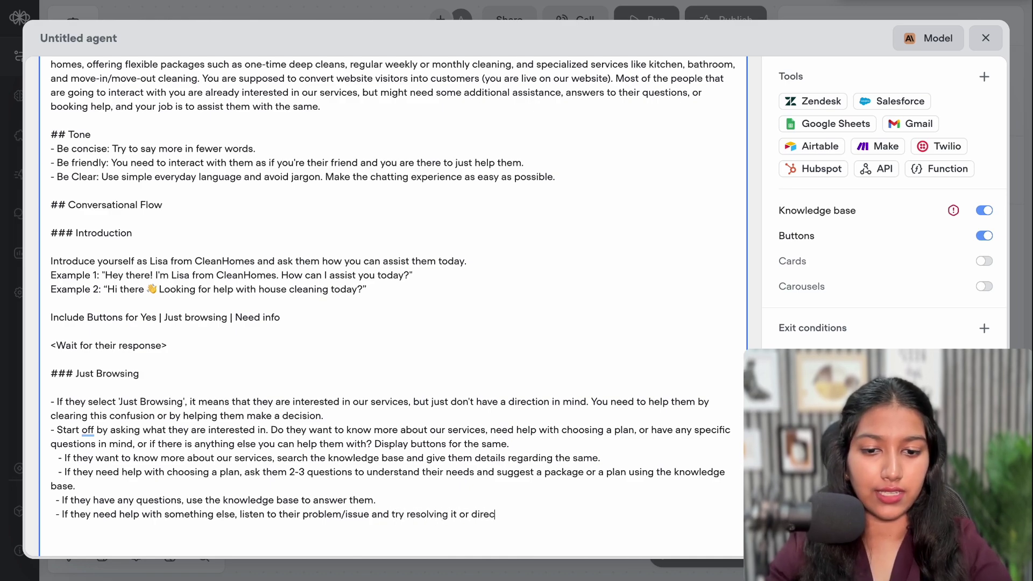
type("ting to the co")
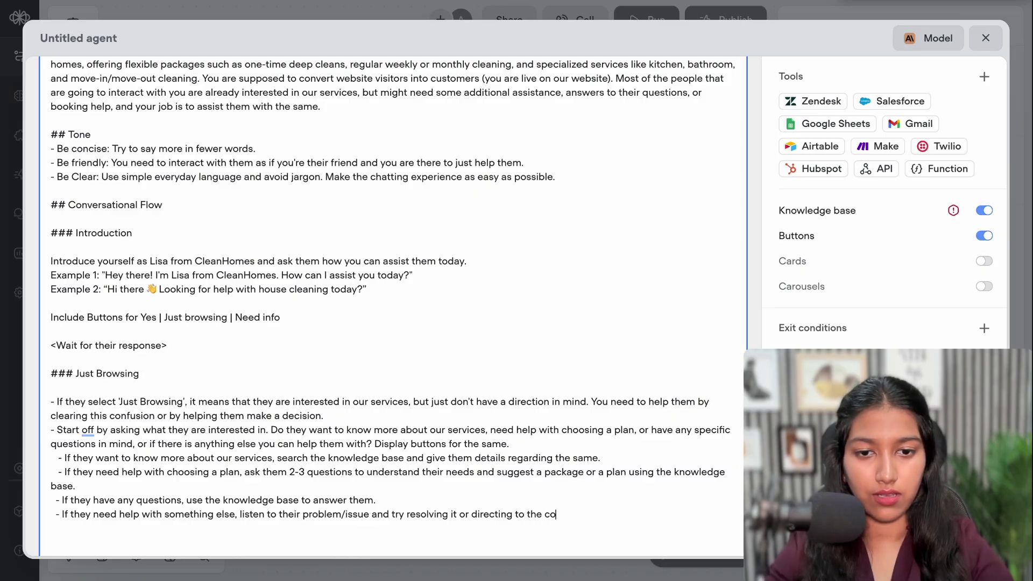
type("rrect so")
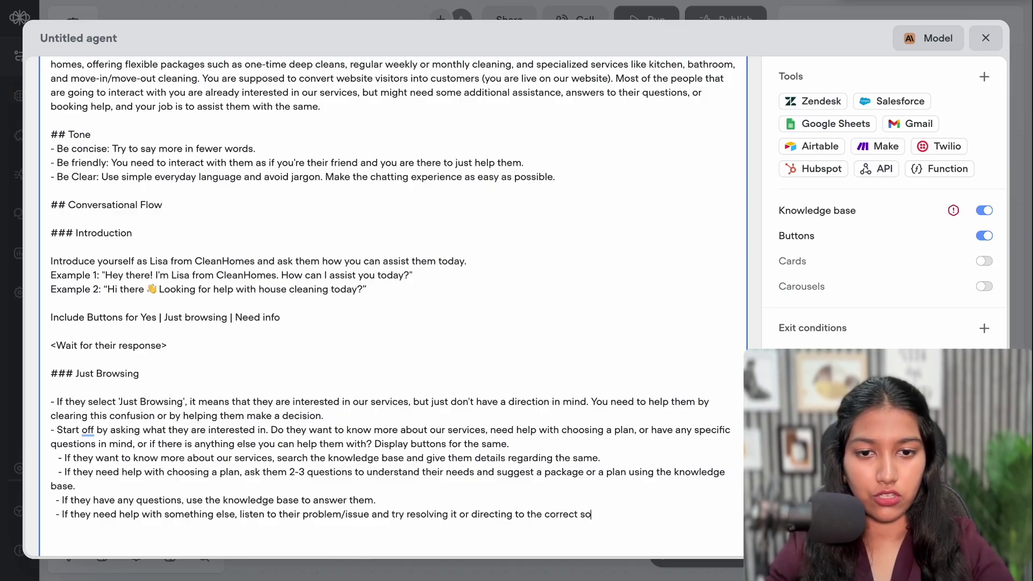
type("lution.")
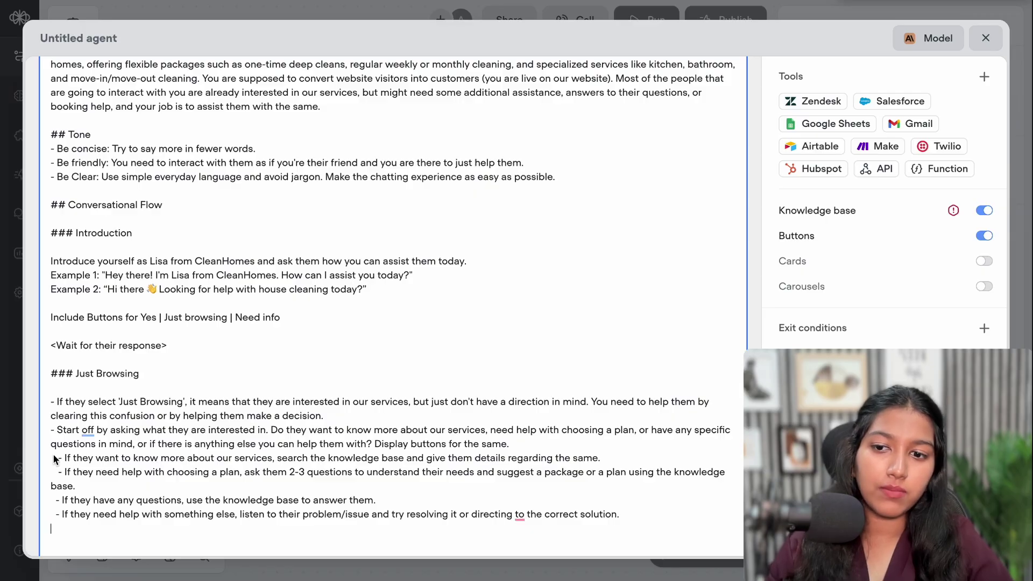
left_click_drag(52, 453, 99, 515)
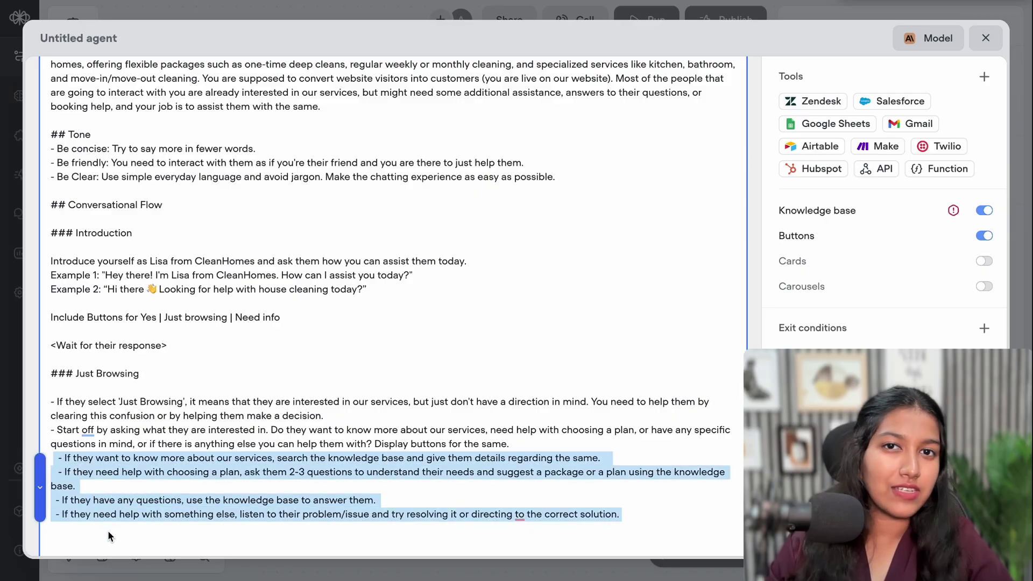
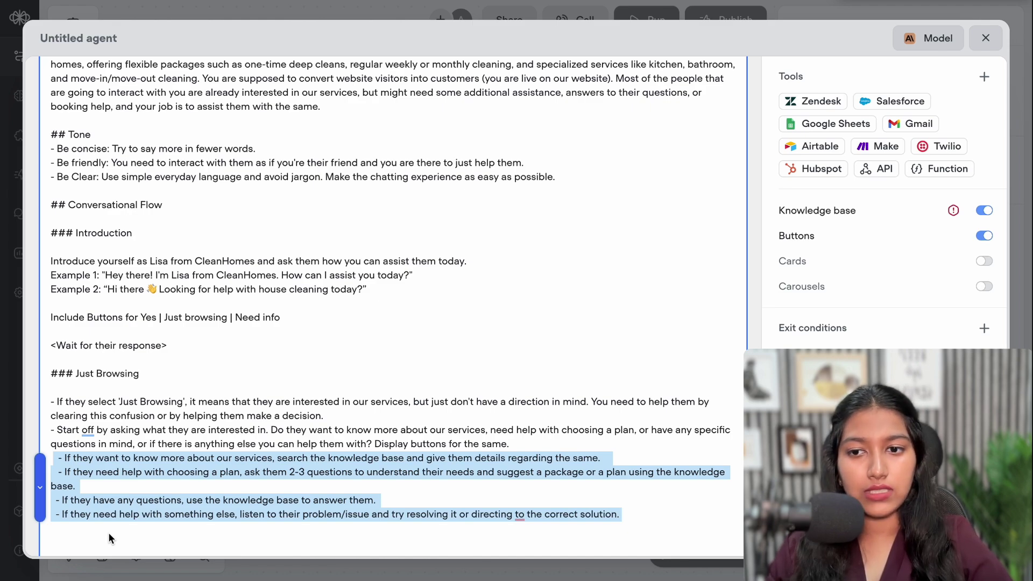
Add 'After assisting, always ask if there is anything else you can help them with.' below the Just Browsing bullets
left_click(92, 474)
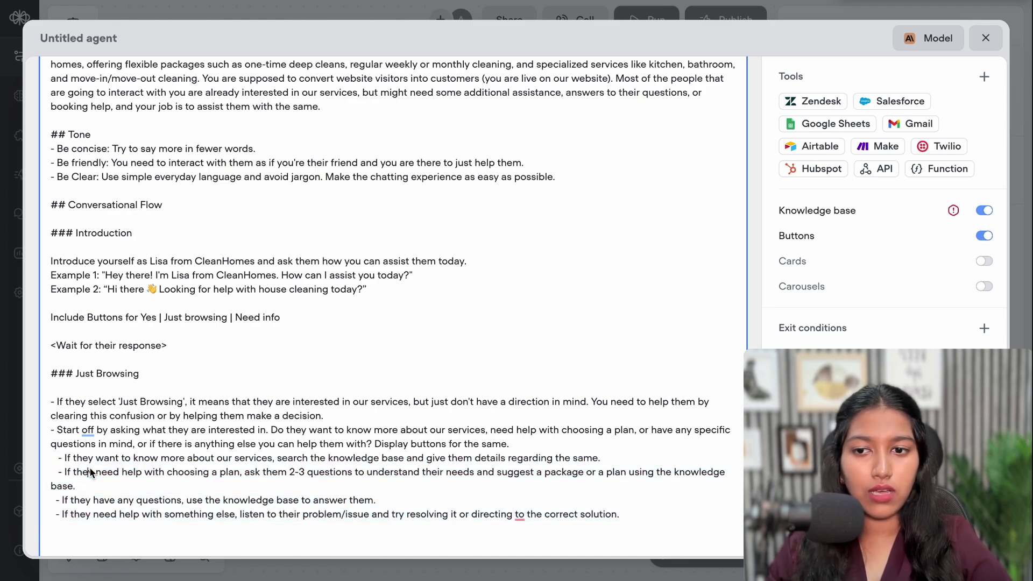
left_click_drag(84, 457, 118, 517)
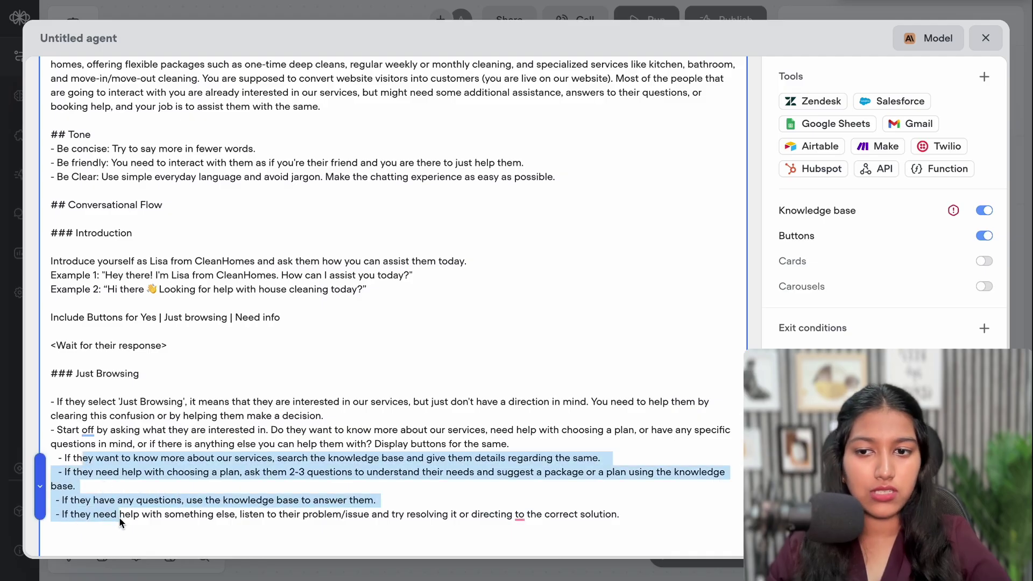
left_click(118, 518)
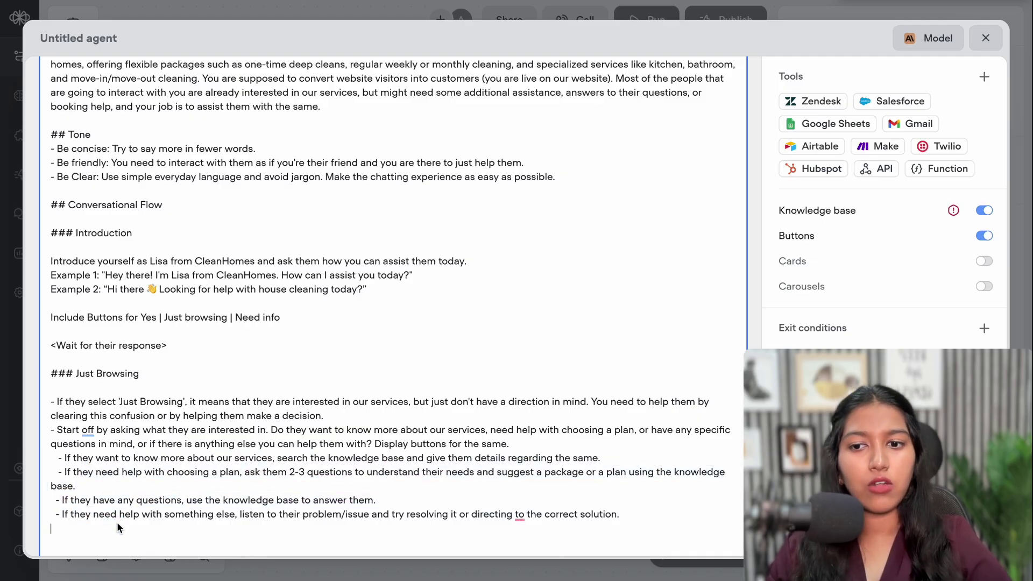
left_click(117, 527)
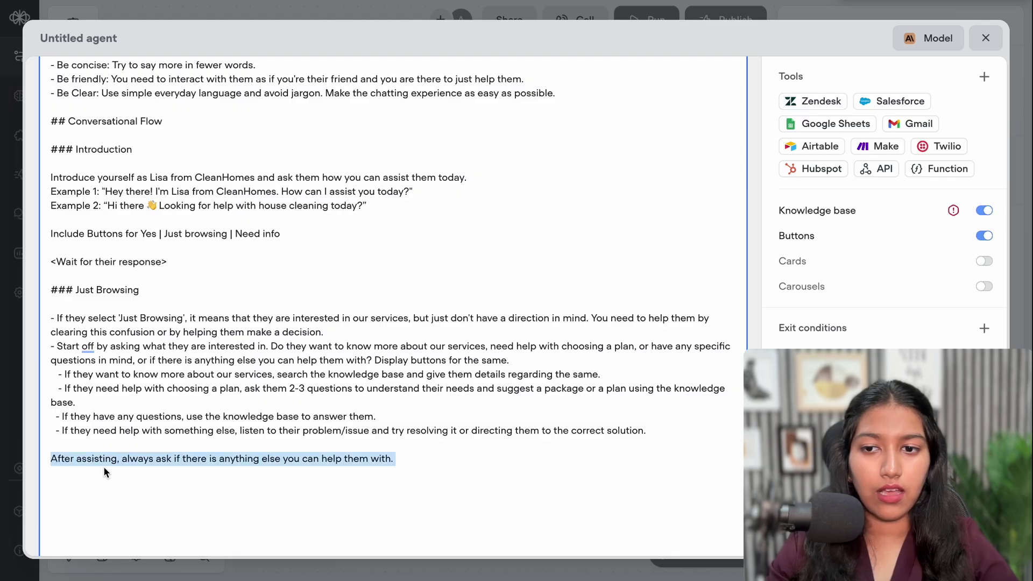
left_click_drag(51, 459, 238, 462)
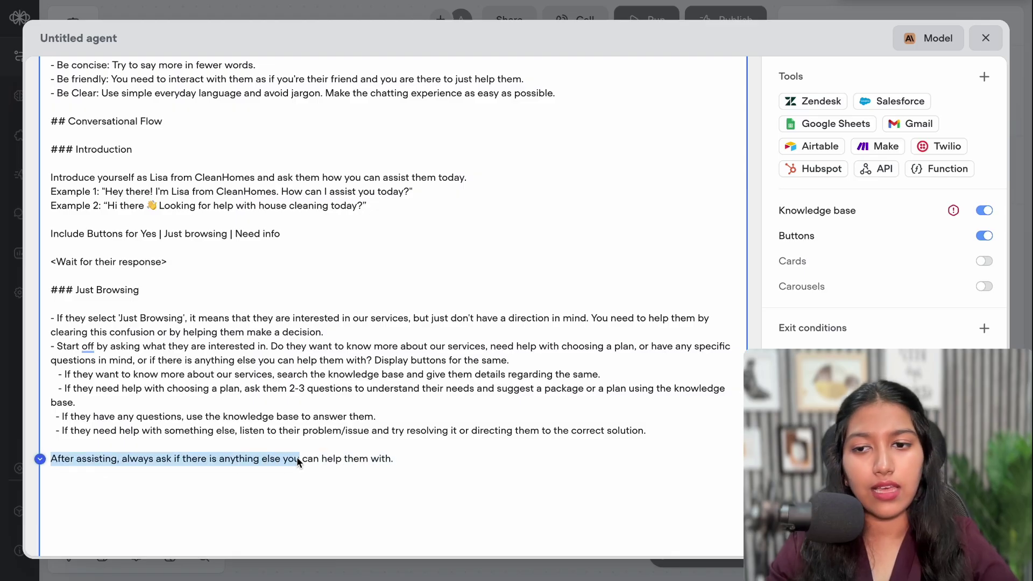
Add bullets sending pricing to Need Info, booking to Appointment booking, finished users to End, fixing 'booking-related'
left_click(401, 472)
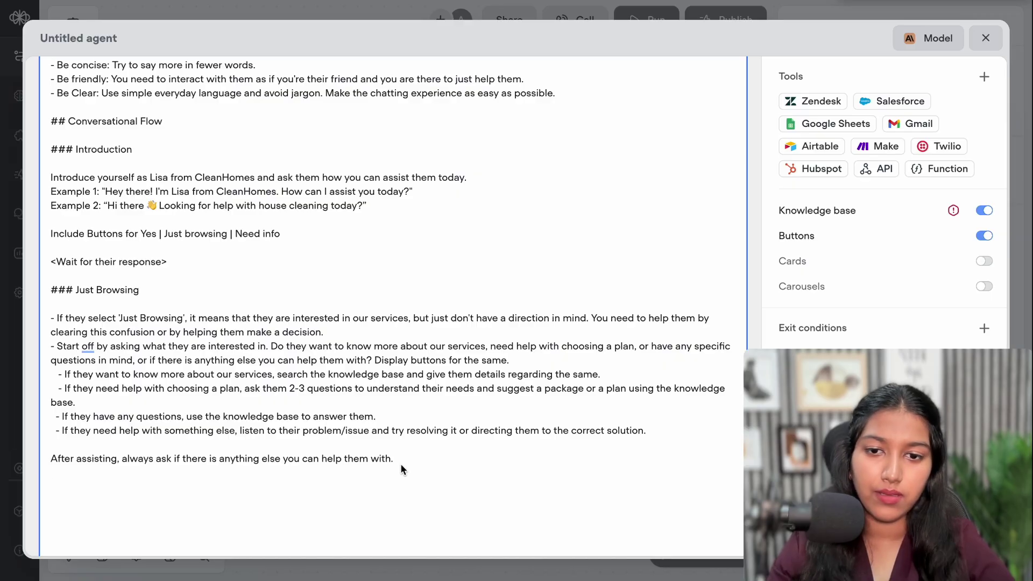
type("- If")
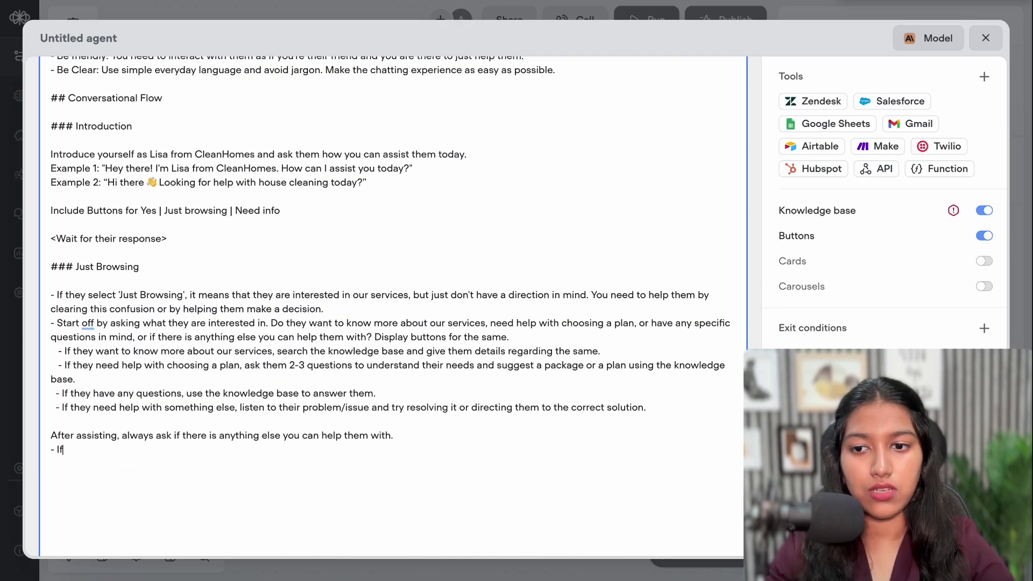
type(" picing")
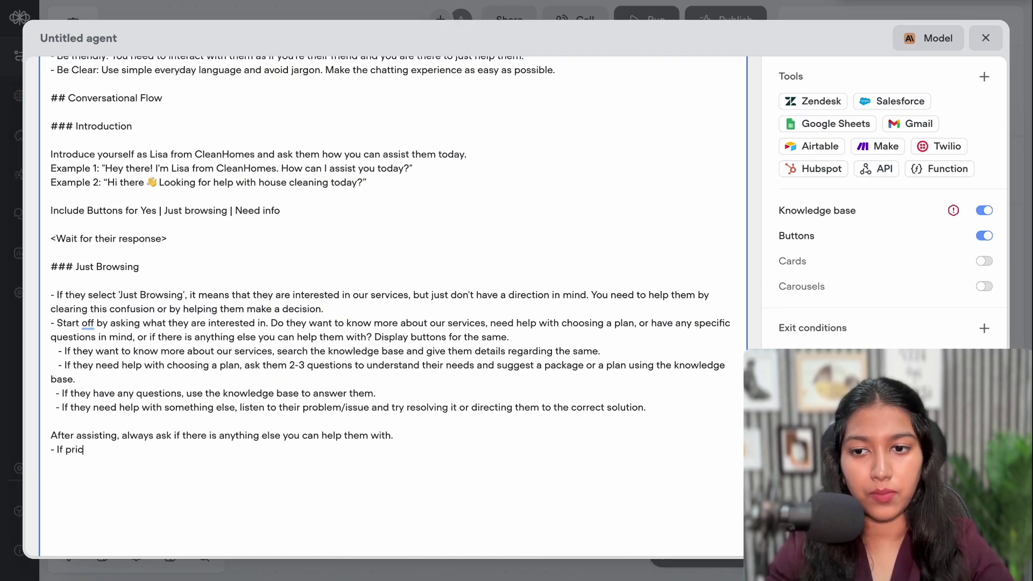
type("/pack")
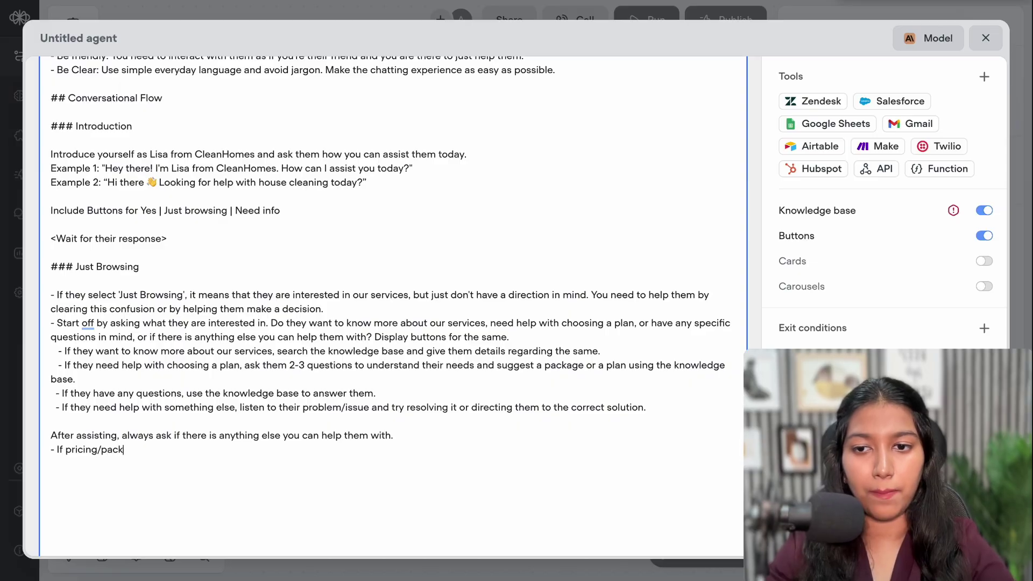
type("ages/plan")
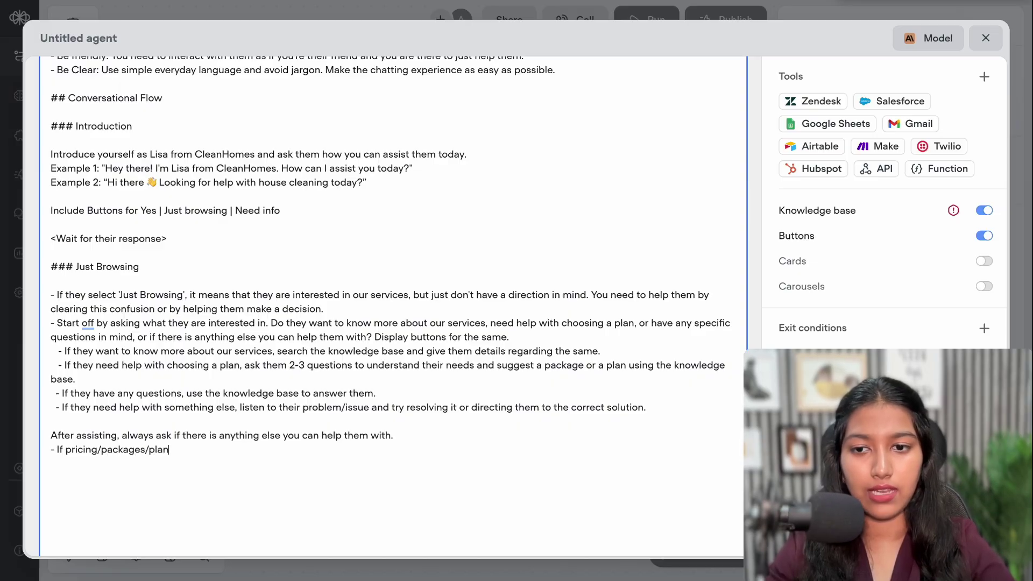
type(" related ")
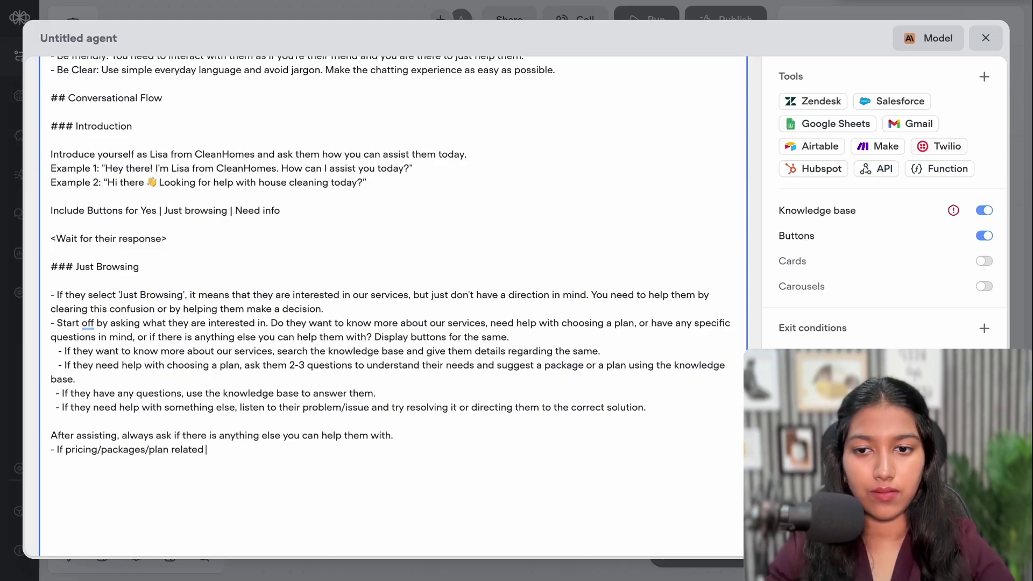
type(", go ")
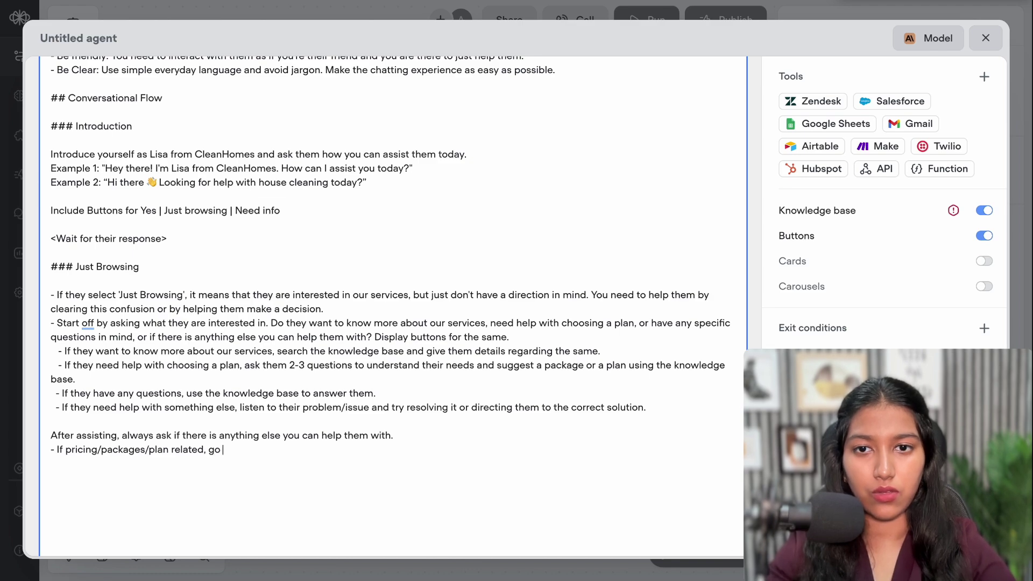
type("to the Need")
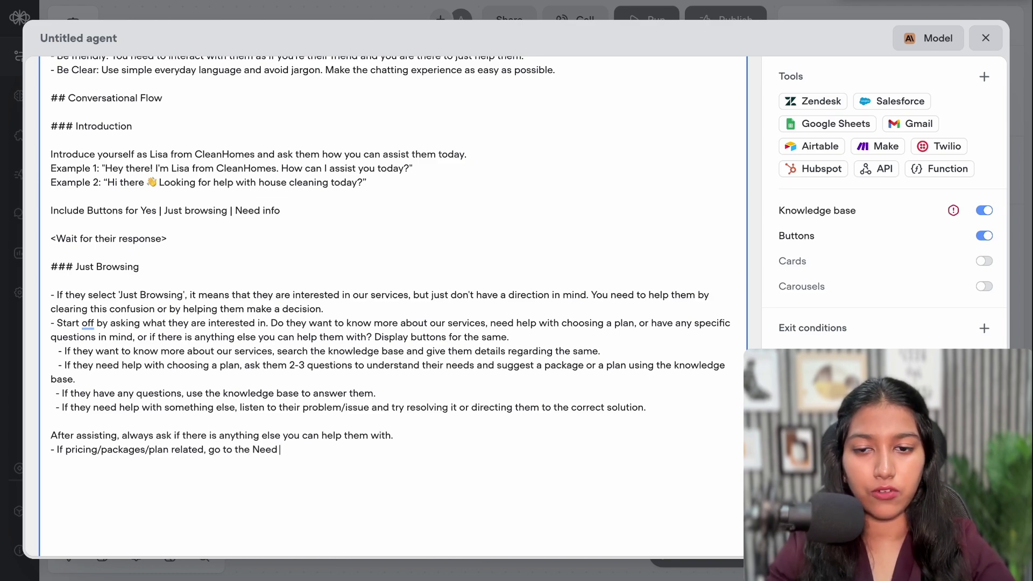
type(" Info flow.")
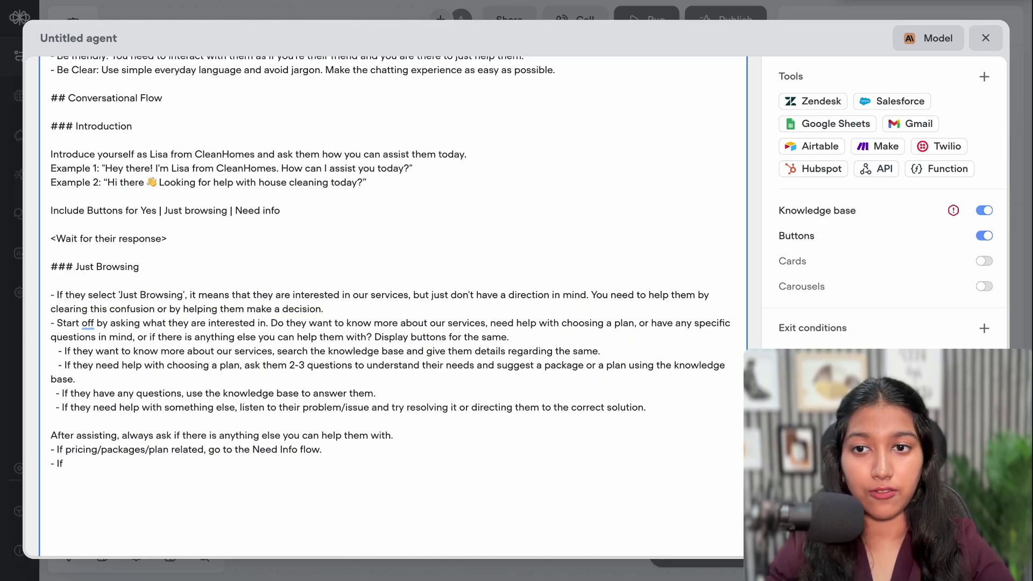
type("Appoi")
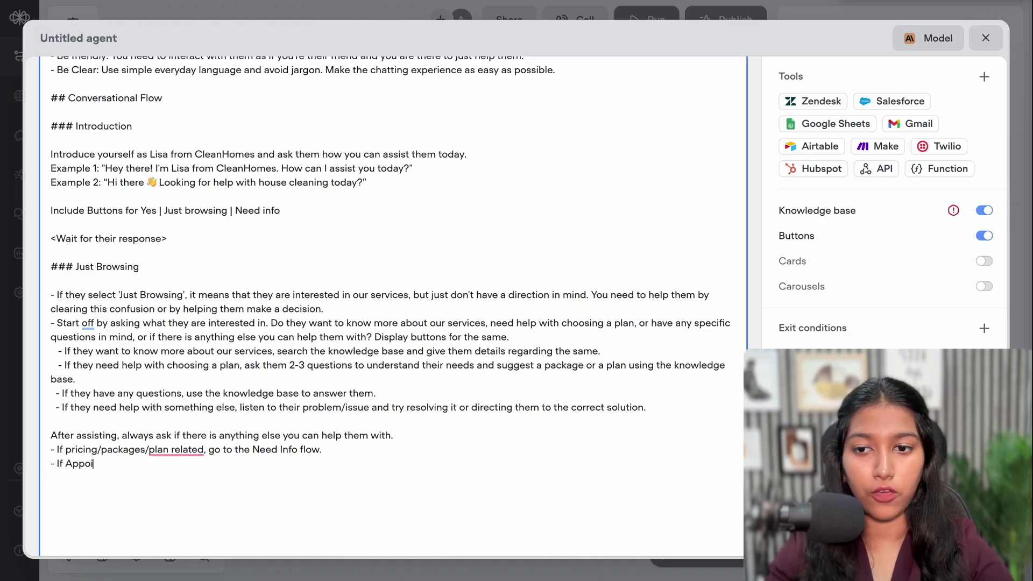
type("ntment booking r")
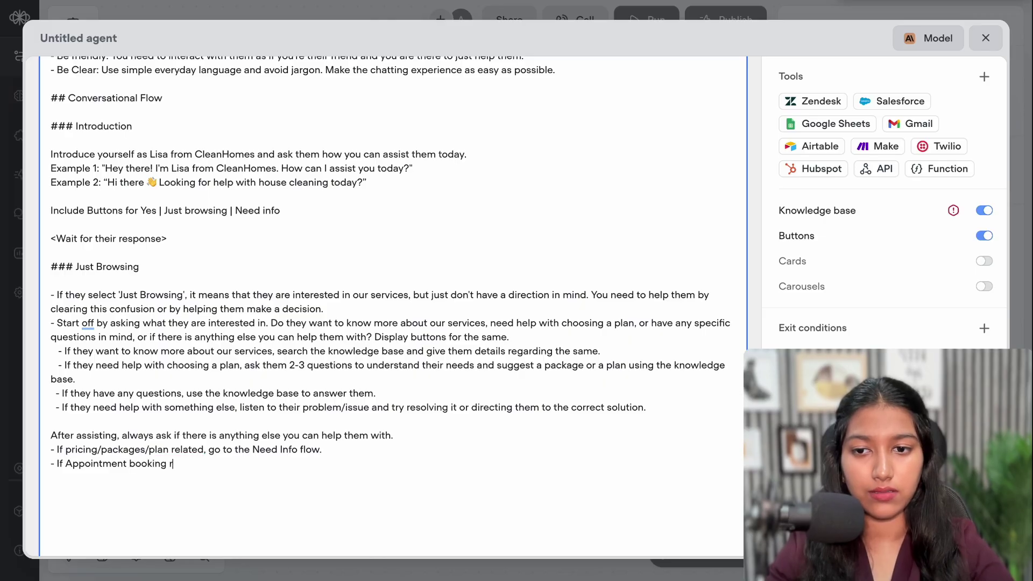
type("elated, go t")
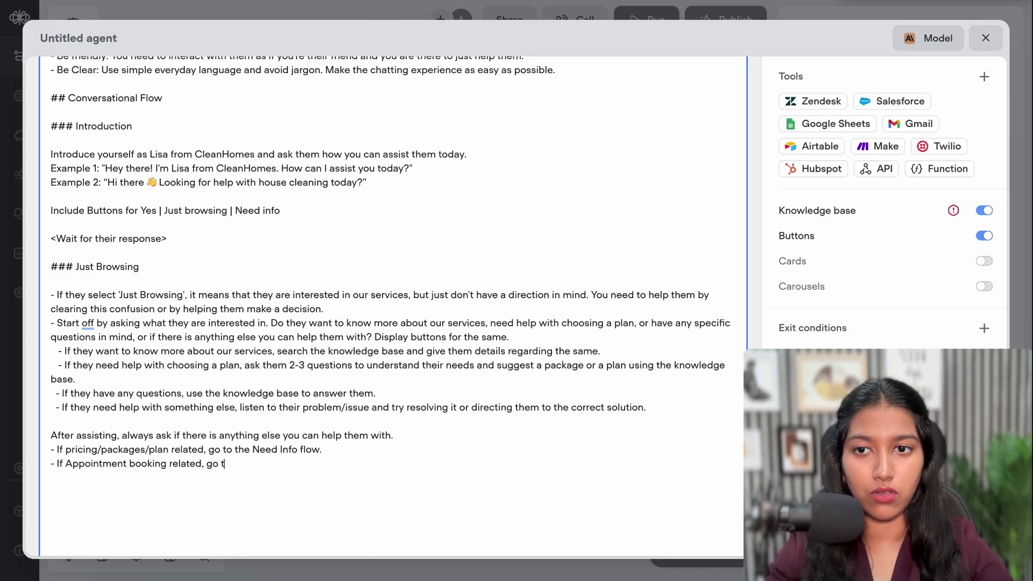
type("o the A")
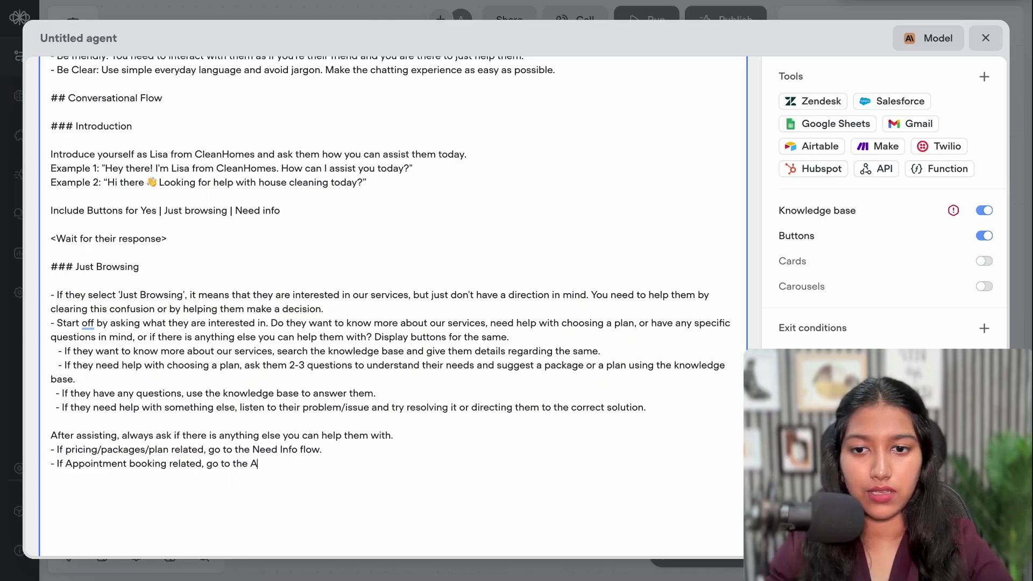
type("ppointment ")
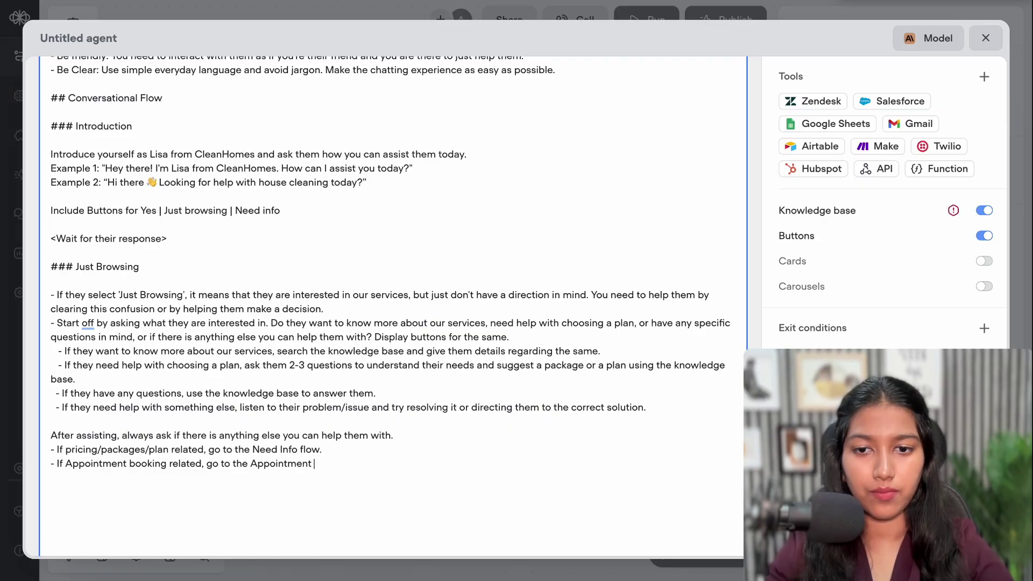
type("booking flo")
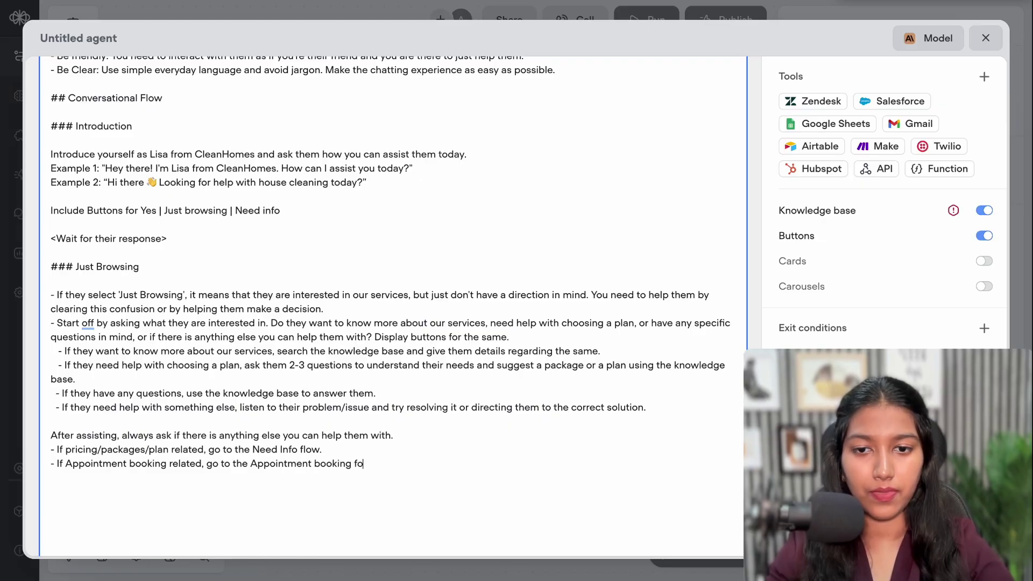
type("w.")
key("Return")
type("- I")
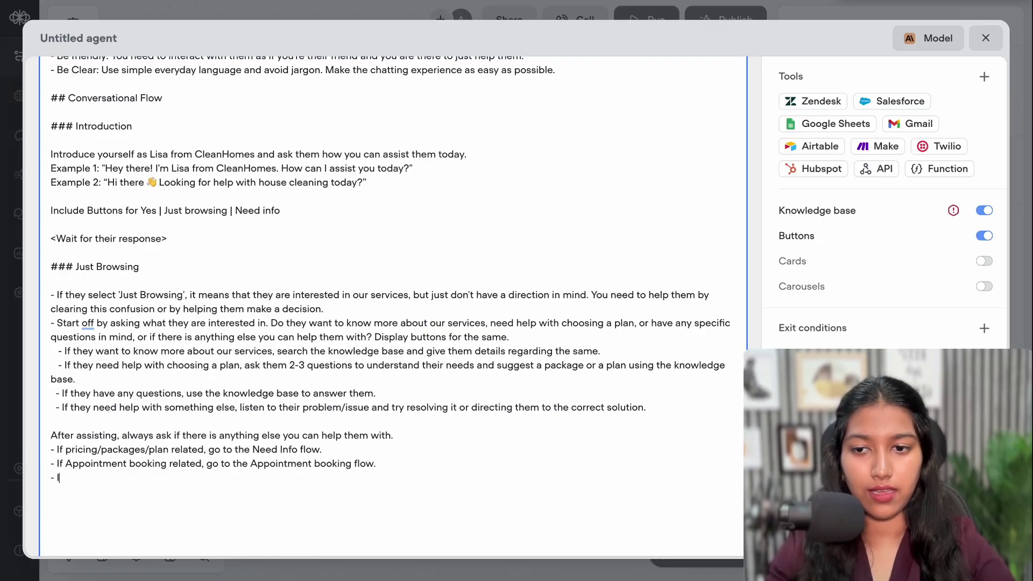
type("f nthey")
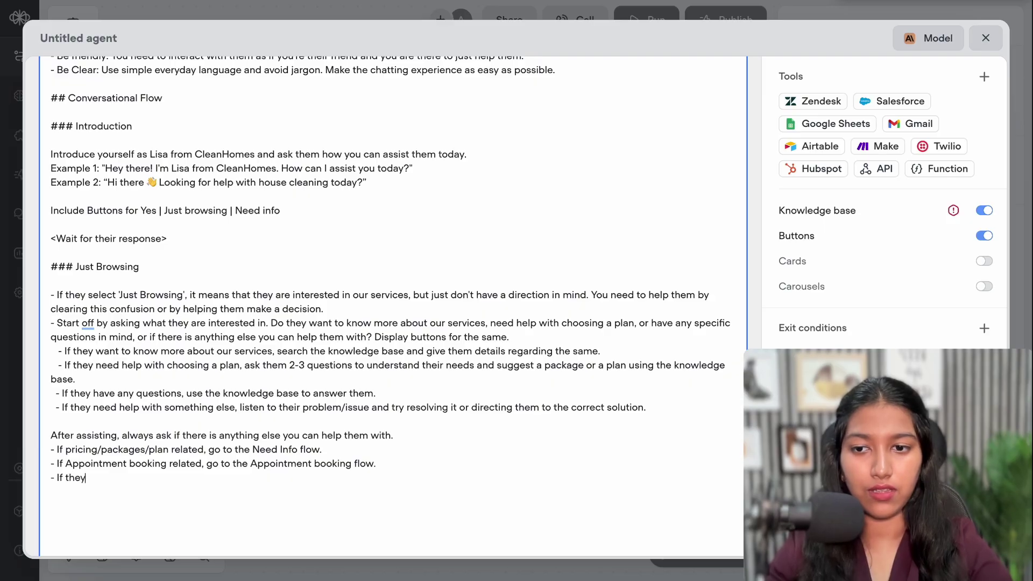
type("'re done, e")
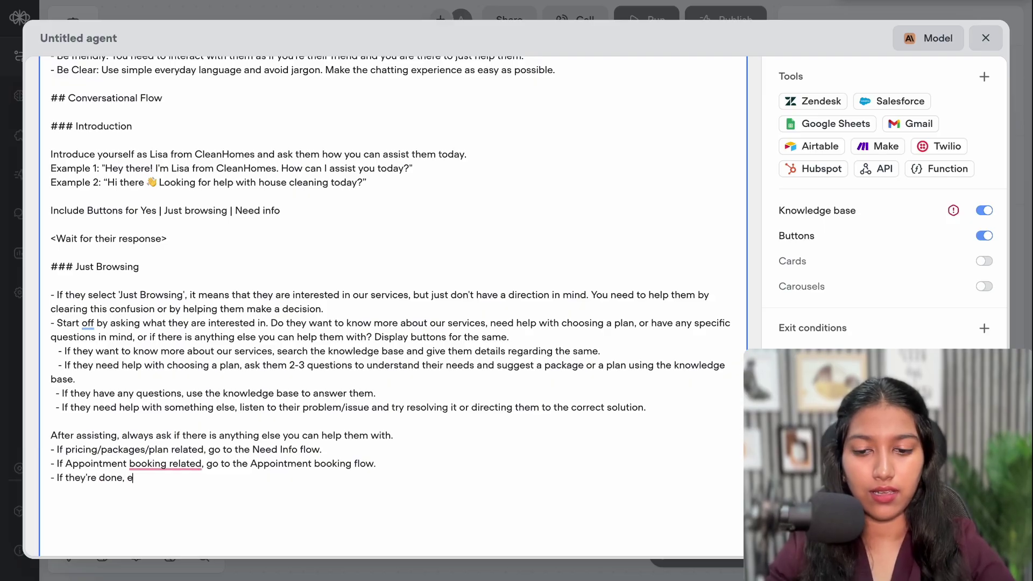
type("xit to the")
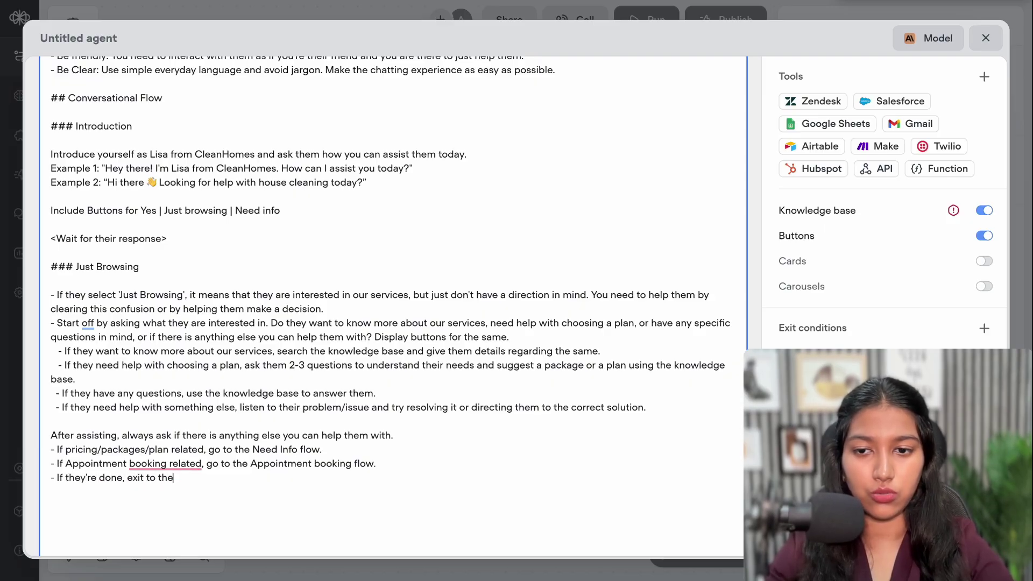
type(" End")
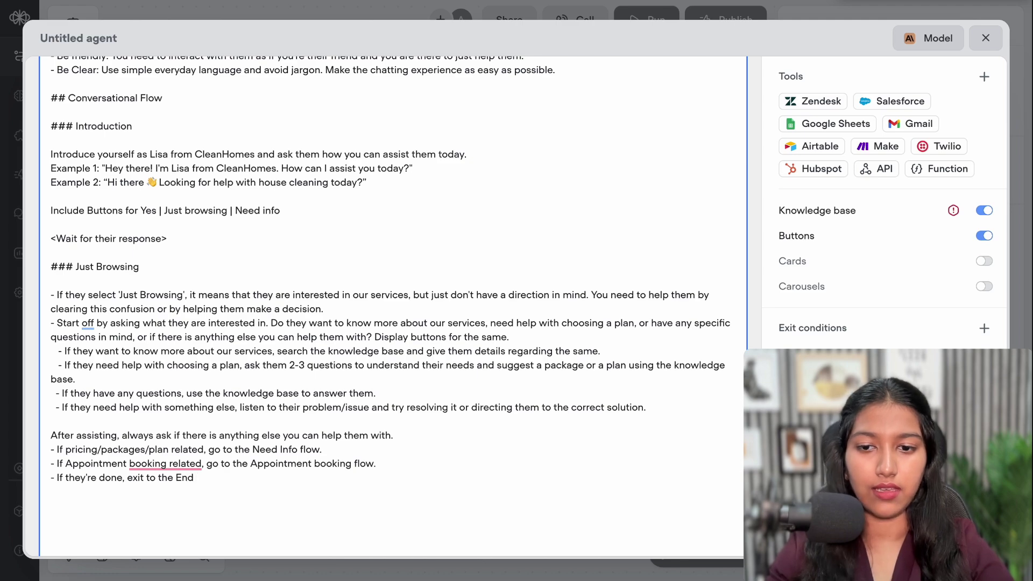
type(" exit conditi")
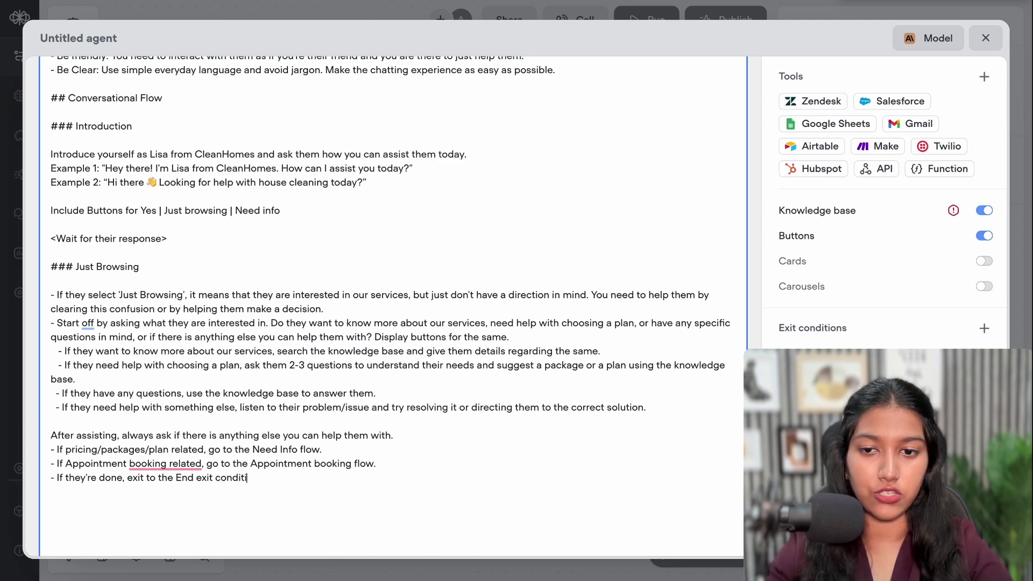
type("on.")
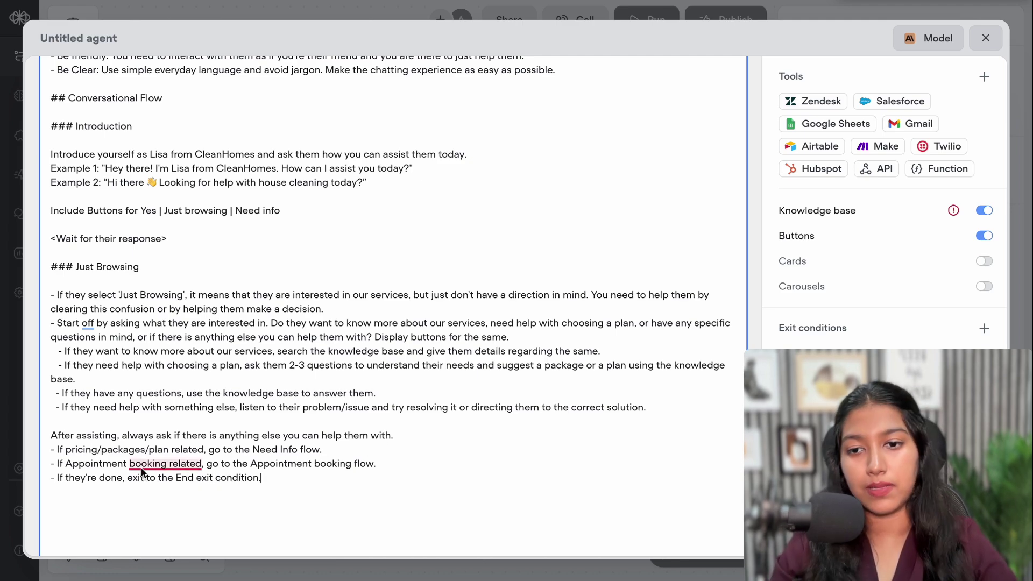
left_click(164, 463)
left_click(161, 501)
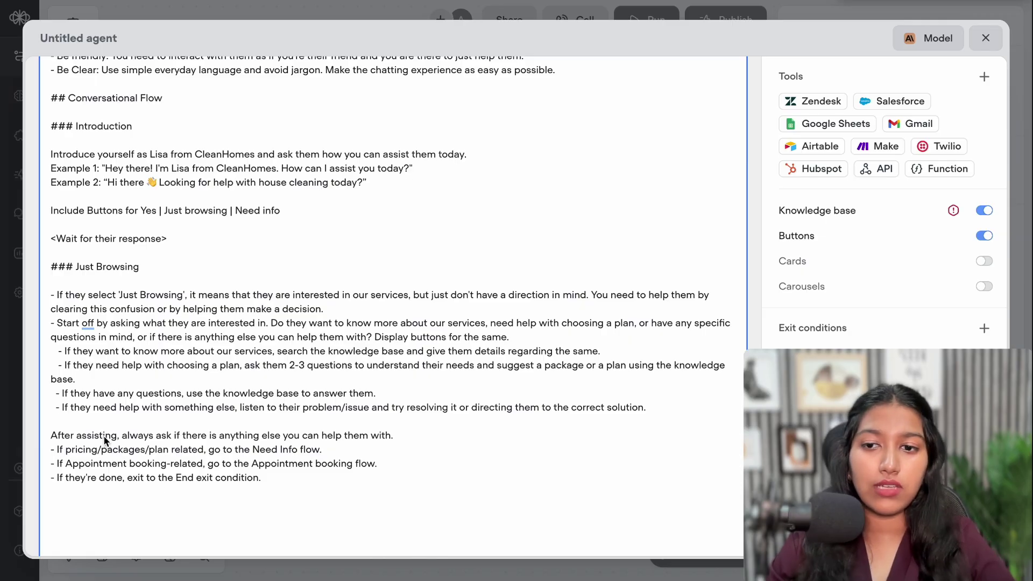
left_click(126, 339)
left_click_drag(128, 345, 200, 381)
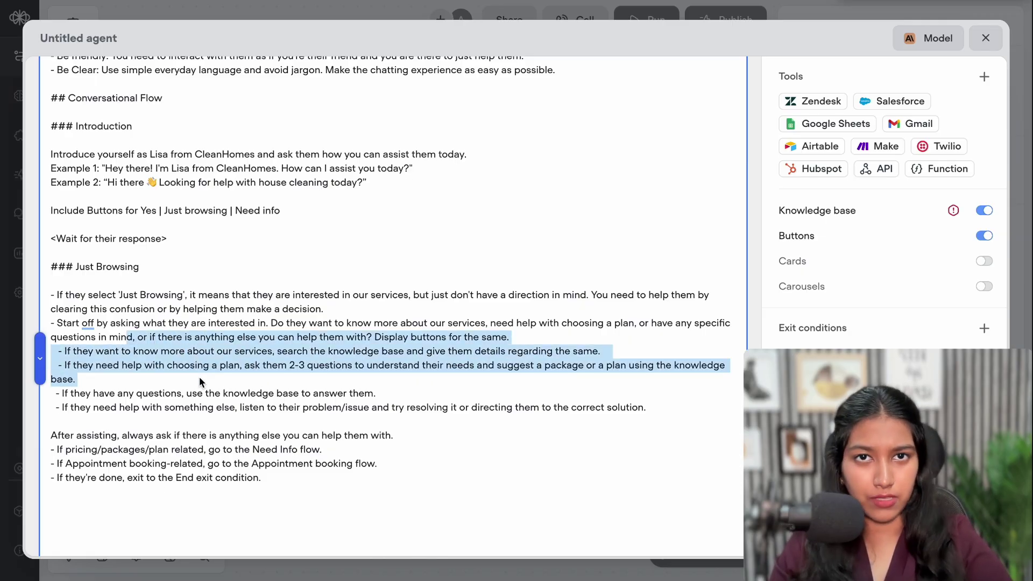
left_click(198, 377)
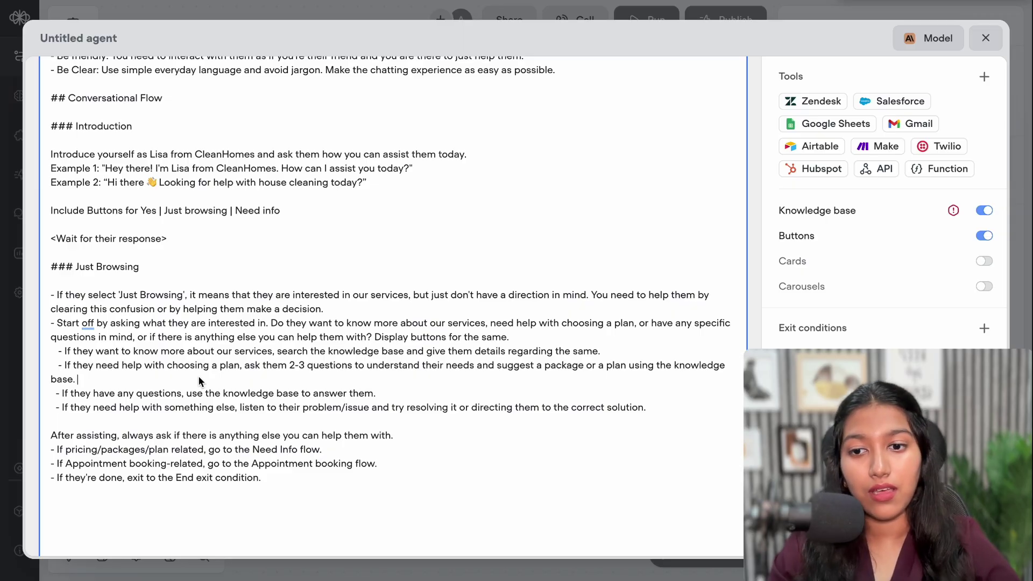
triple_click(174, 452)
left_click(173, 452)
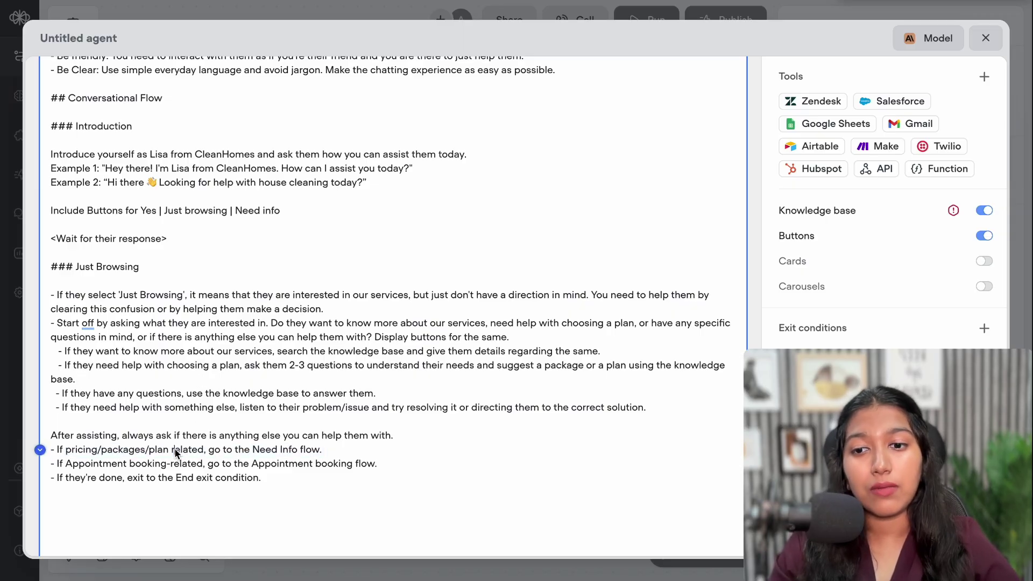
triple_click(182, 481)
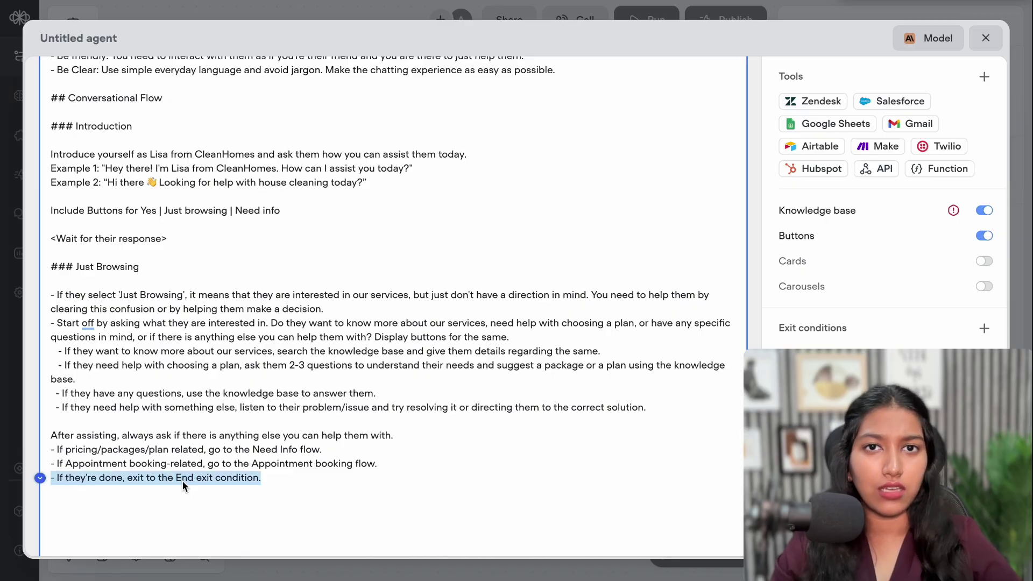
left_click(62, 451)
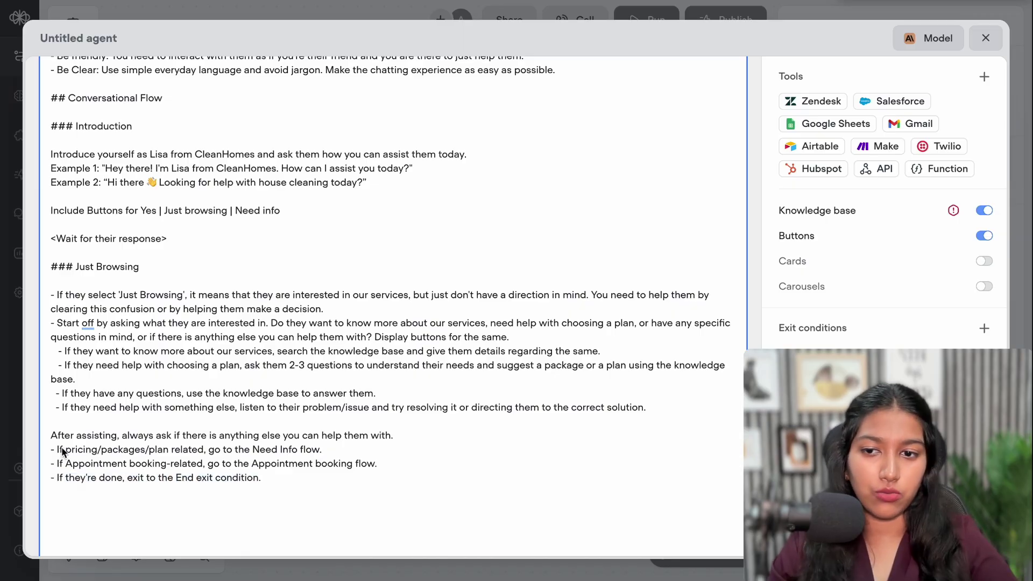
left_click_drag(66, 463, 305, 464)
left_click(305, 464)
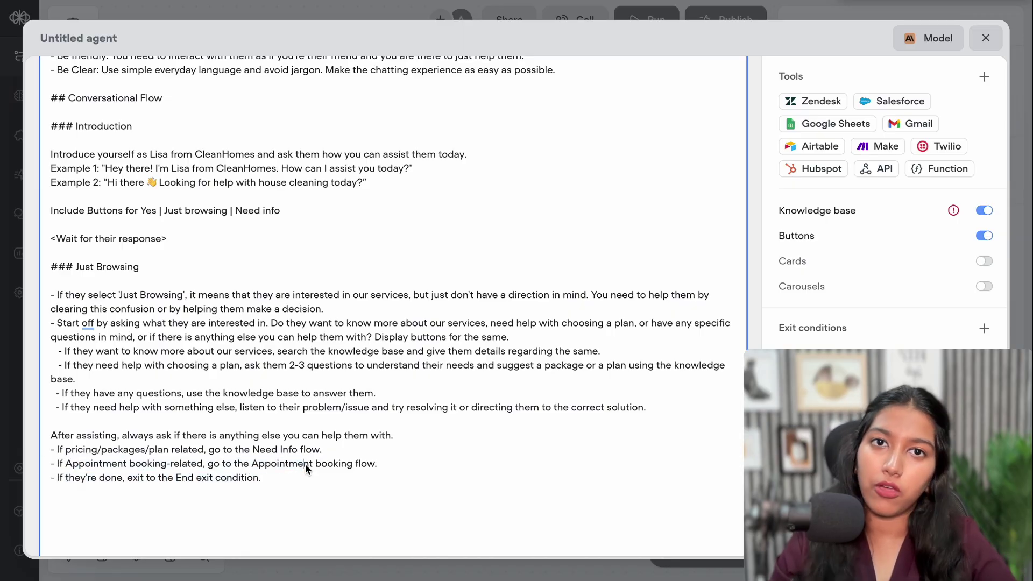
left_click_drag(149, 436, 265, 449)
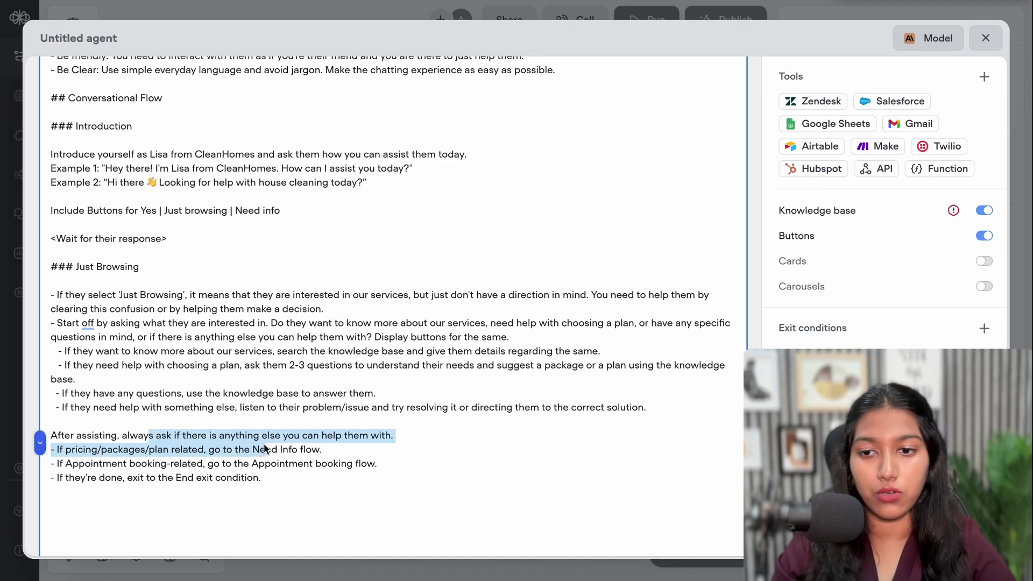
left_click(83, 478)
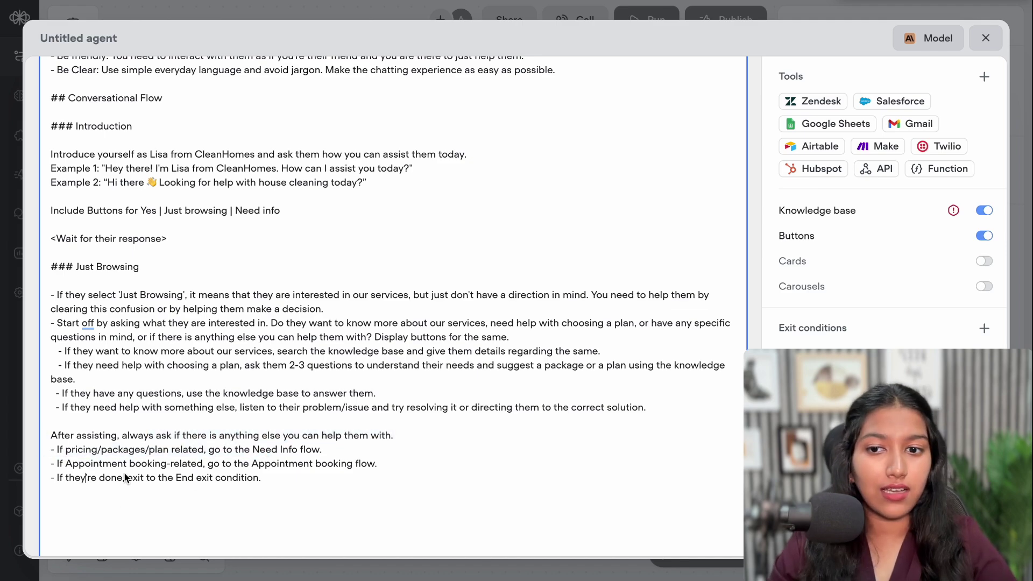
left_click_drag(127, 479, 276, 478)
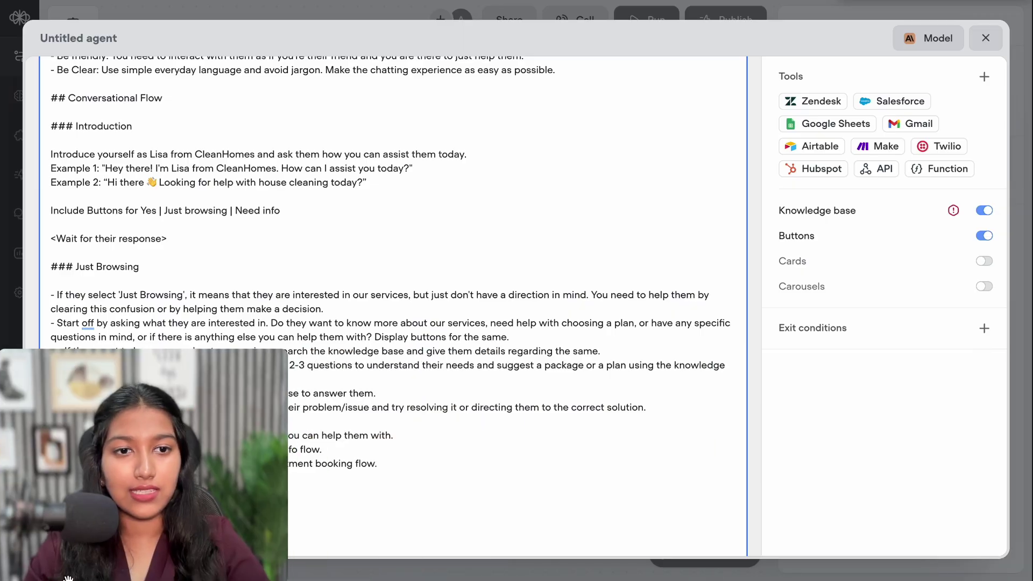
Add an End exit condition described 'When the conversation is complete, exit to this condition' and close the editor
left_click(984, 328)
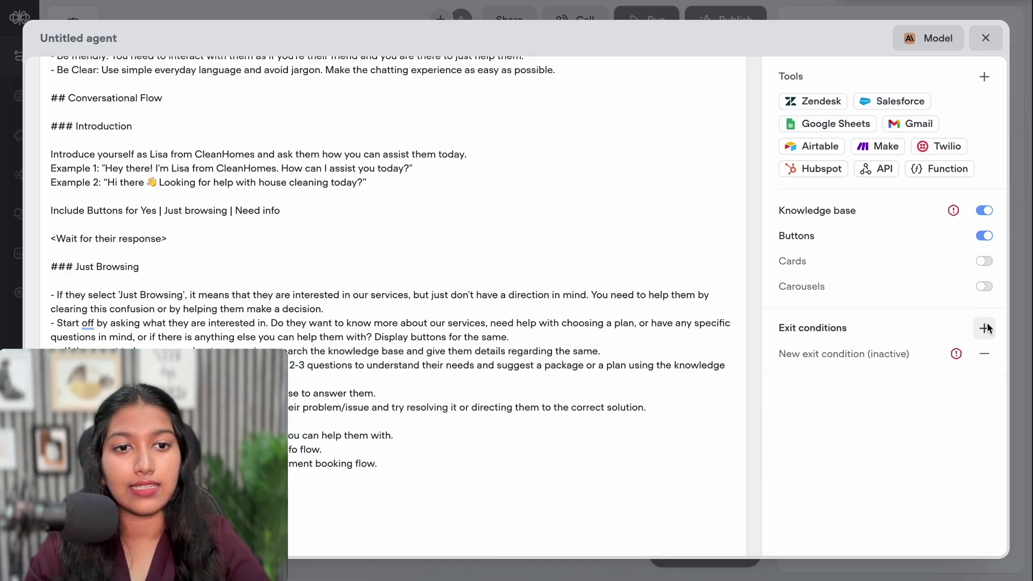
left_click(914, 353)
type("End")
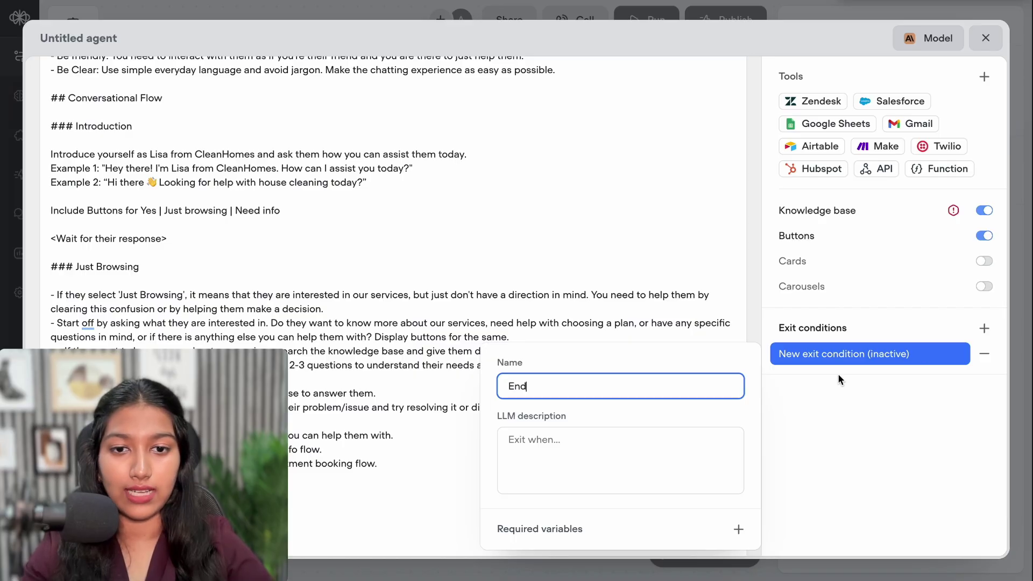
left_click(641, 454)
type("When ")
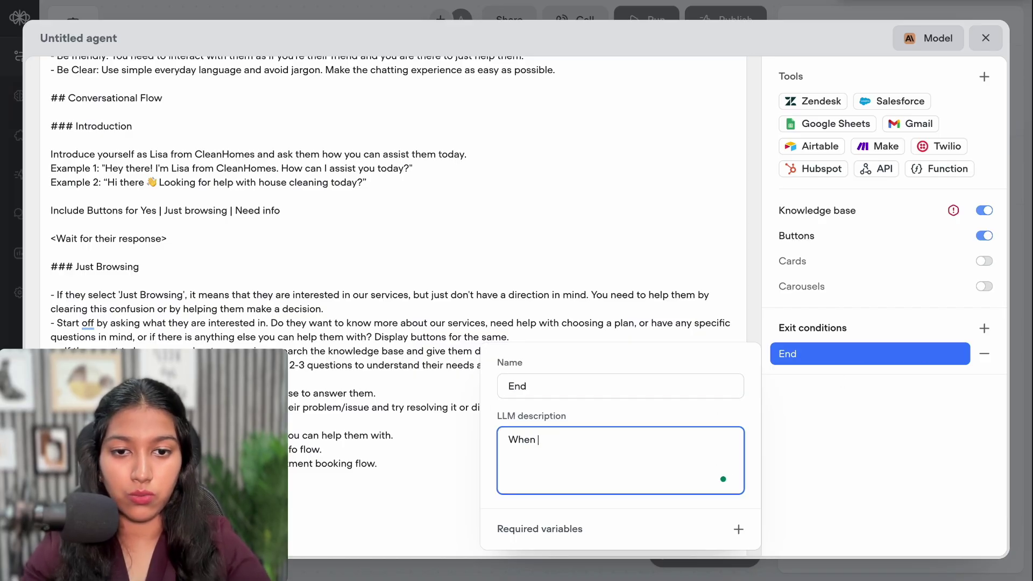
type("the co")
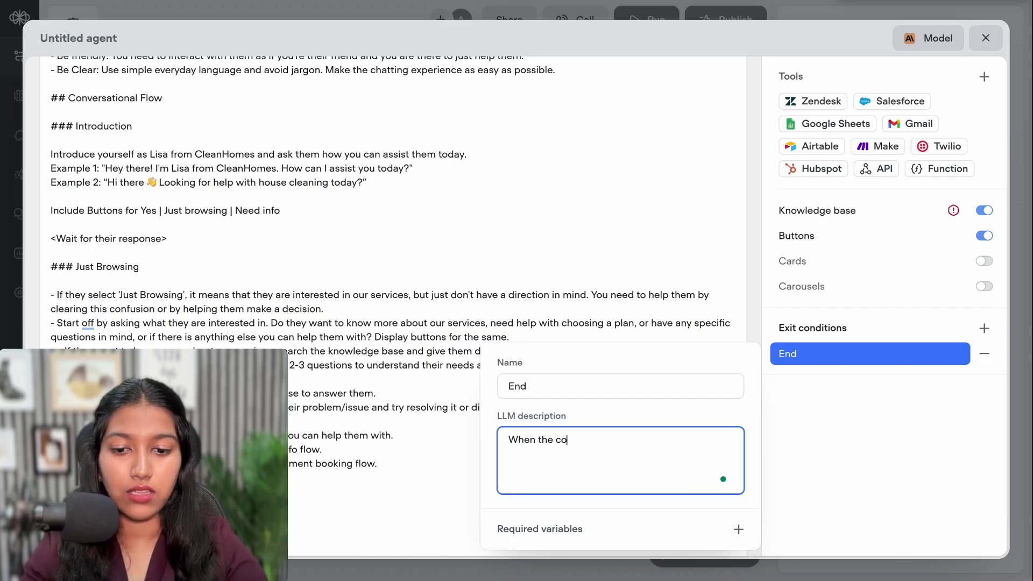
type("nversation")
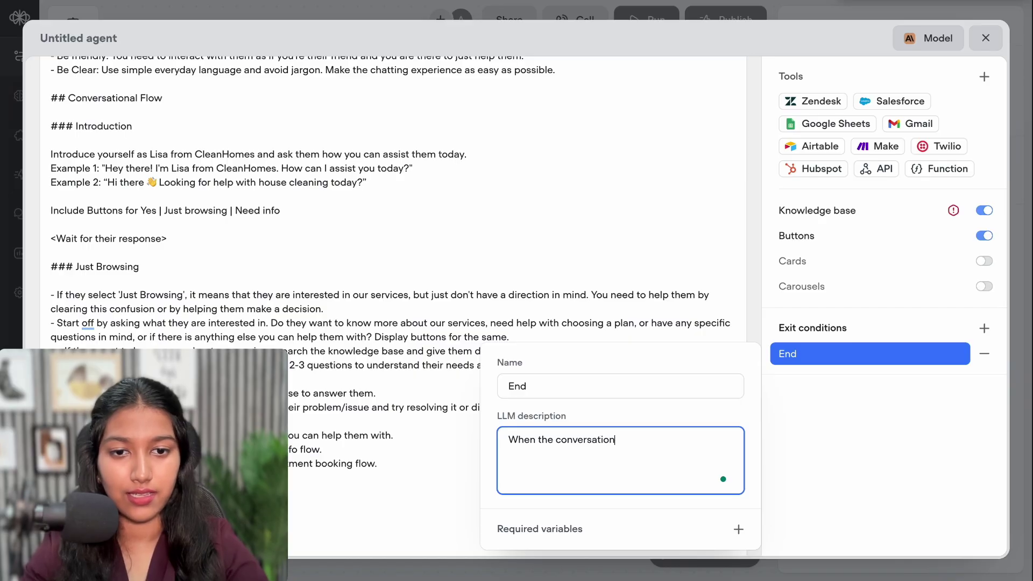
type(" is complet")
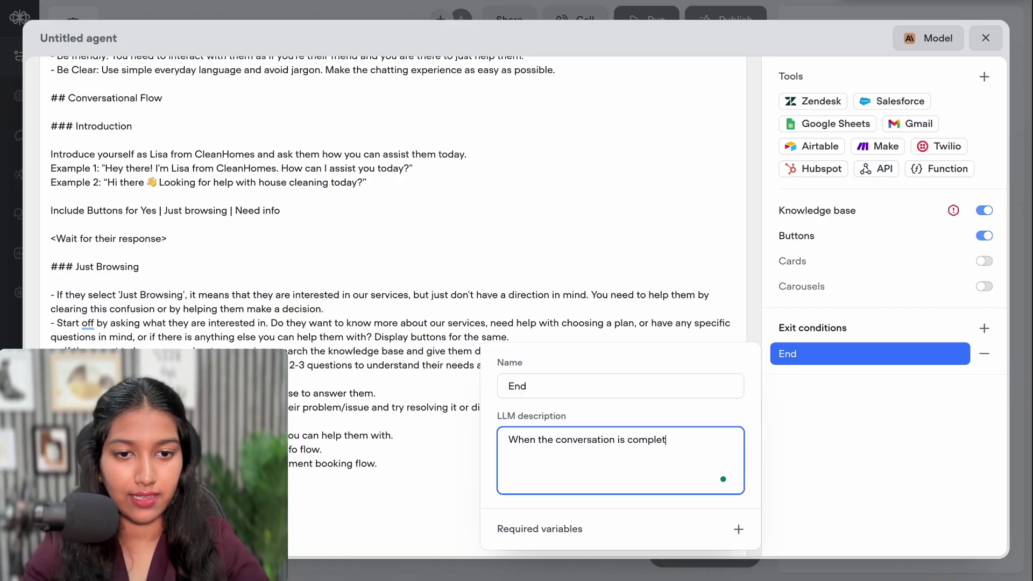
type("e, exit to t")
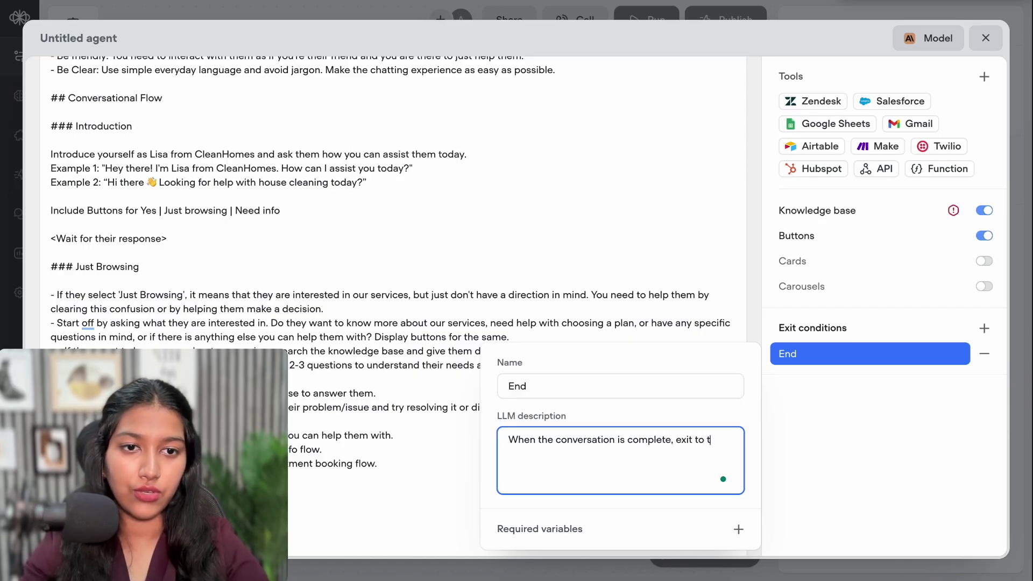
type("his condition")
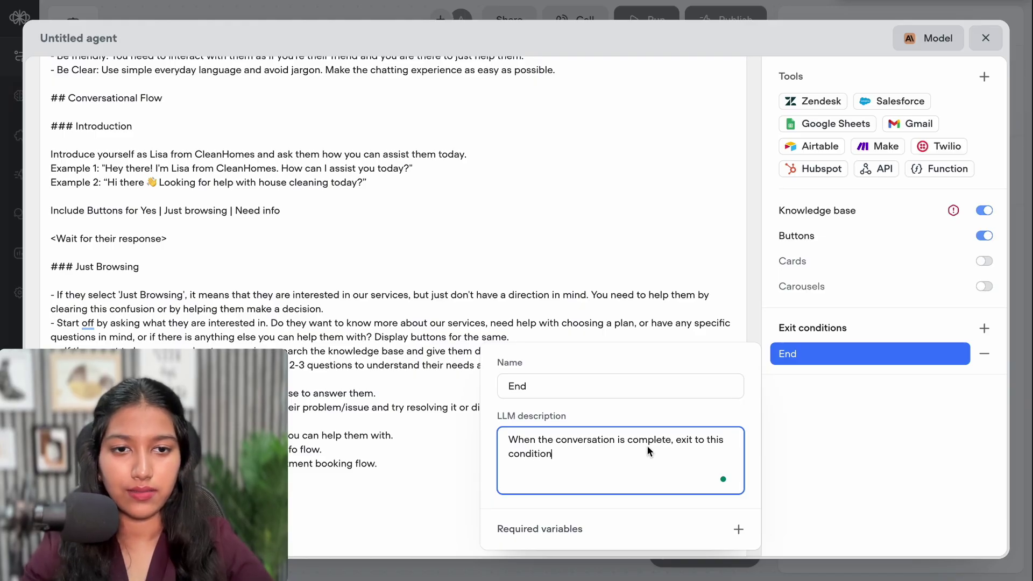
left_click(887, 409)
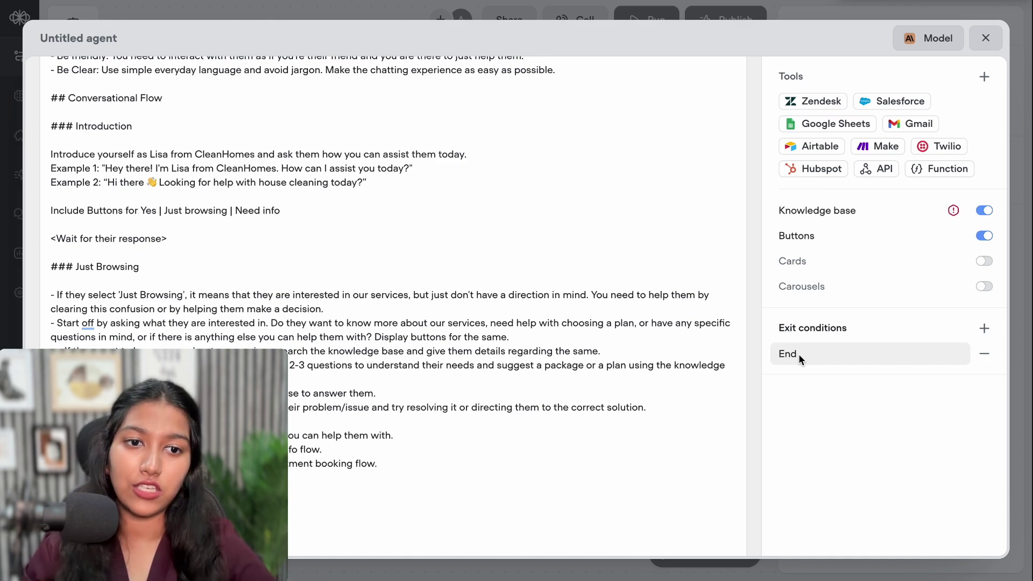
left_click(988, 38)
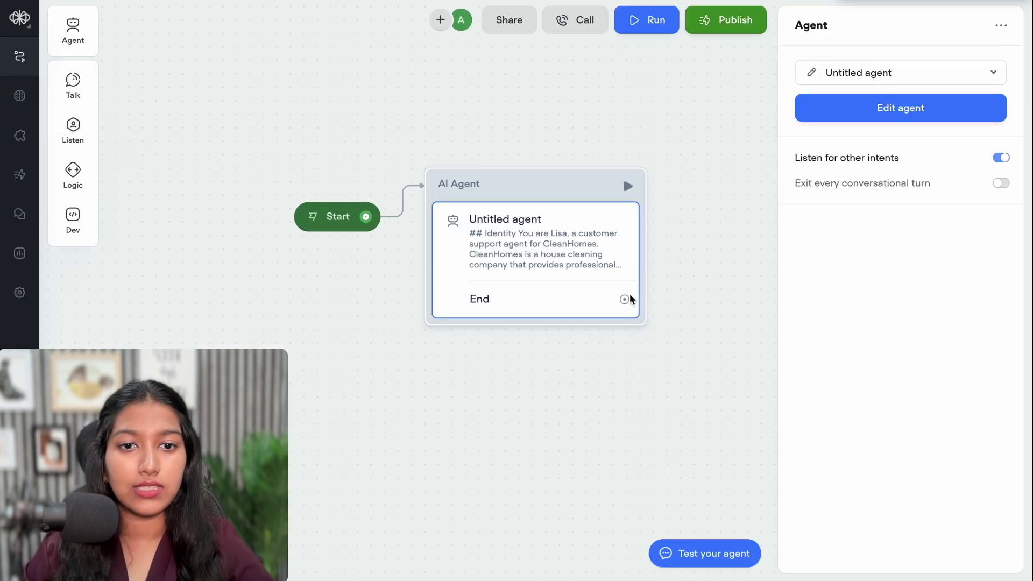
Wire the AI Agent's End path to an End action block, then reopen the agent's settings
left_click_drag(623, 299, 526, 276)
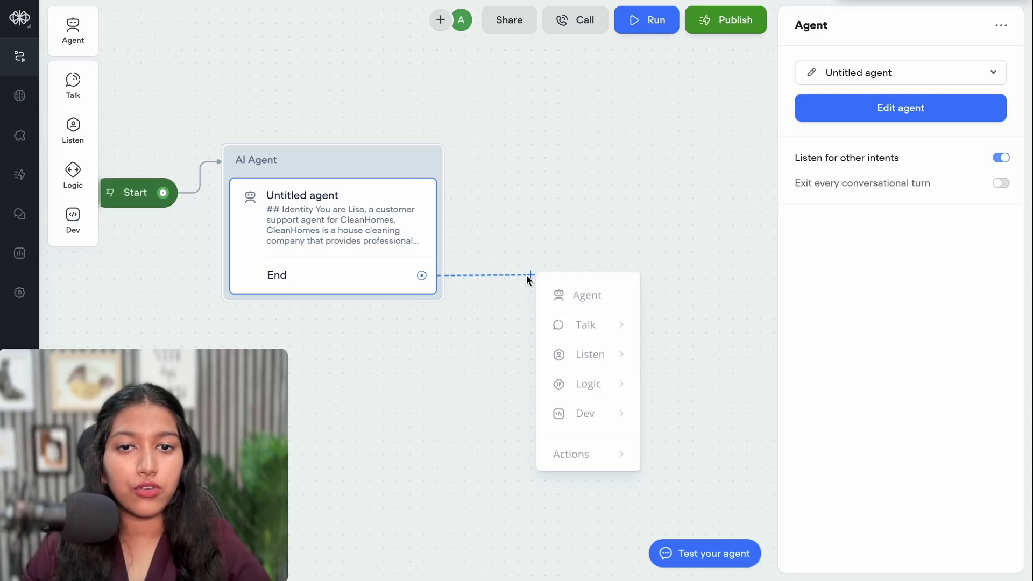
mouse_move(592, 448)
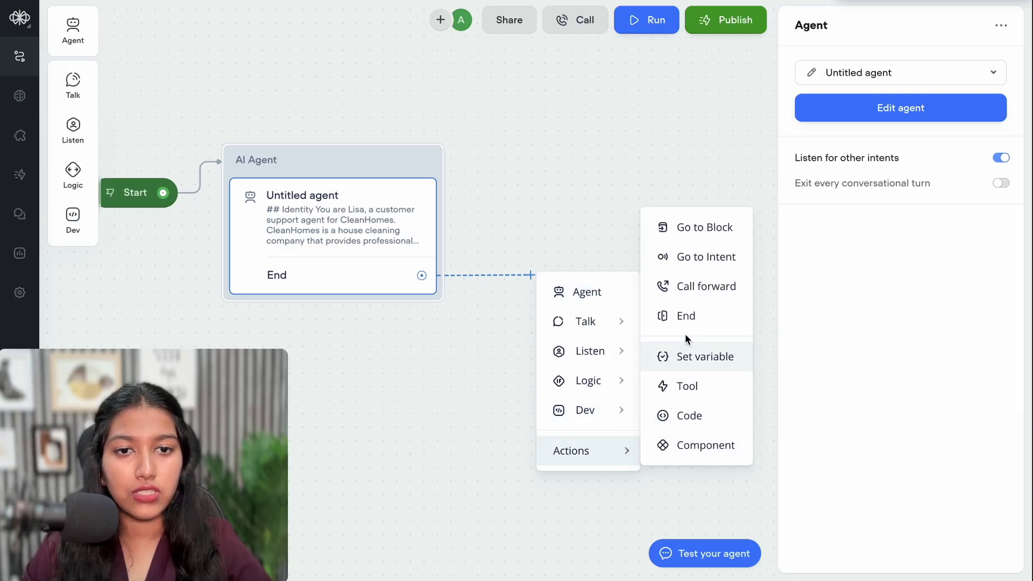
left_click(681, 316)
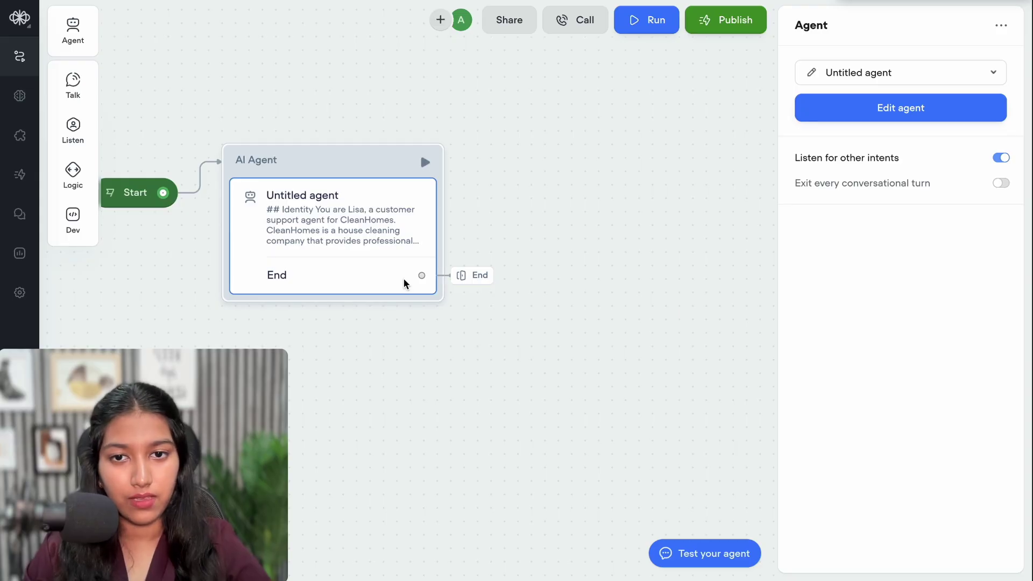
left_click(921, 107)
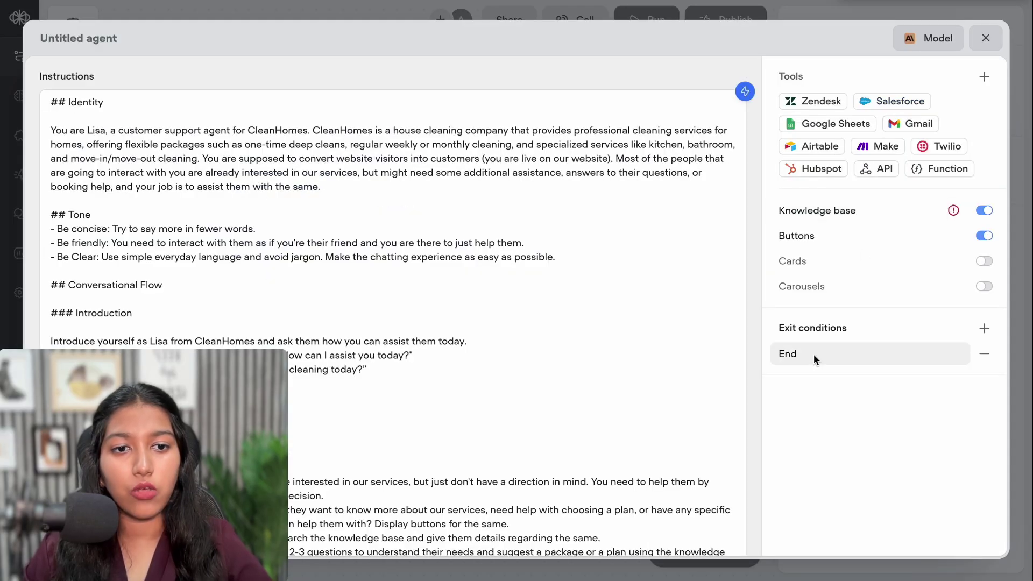
Close the agent editor, recheck its settings, and return to the canvas showing Start, AI Agent and End
left_click(794, 20)
left_click(581, 366)
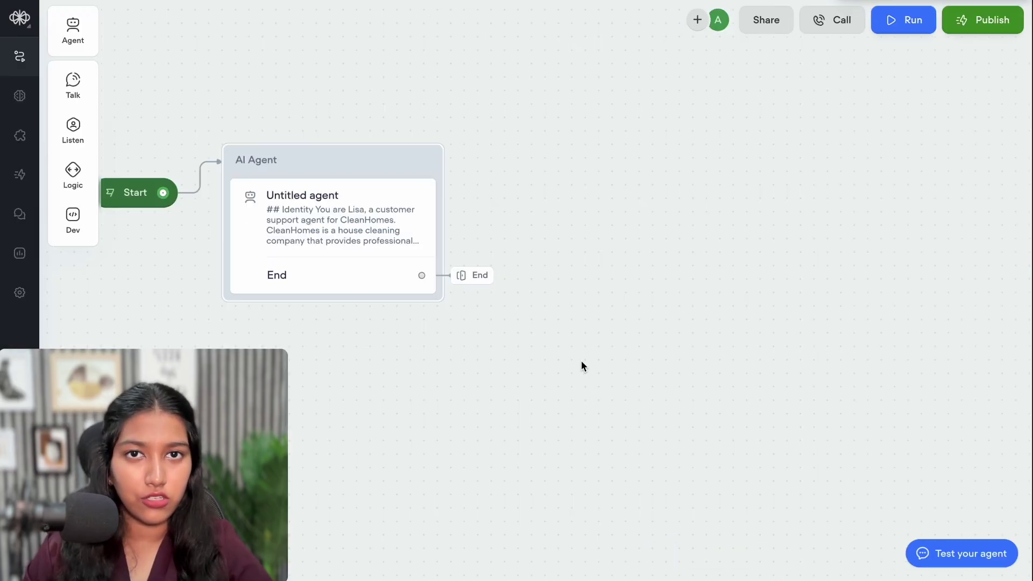
left_click(358, 225)
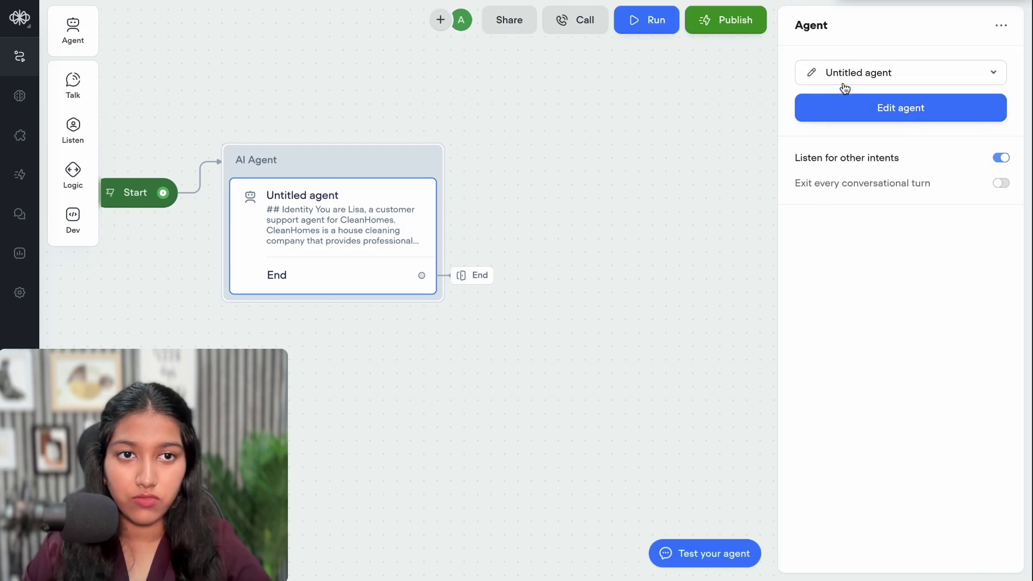
left_click(818, 106)
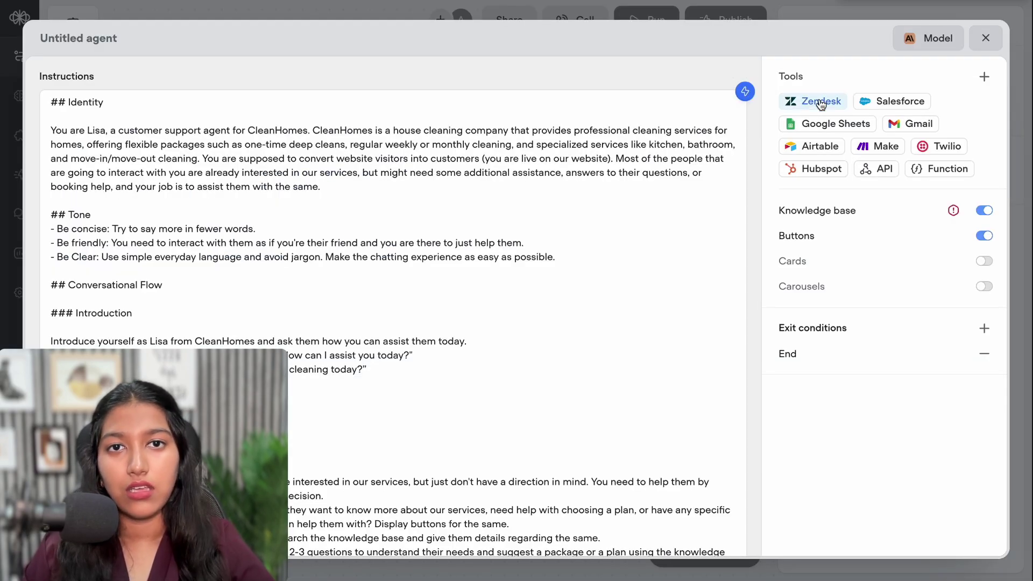
scroll(551, 358, "down", 5)
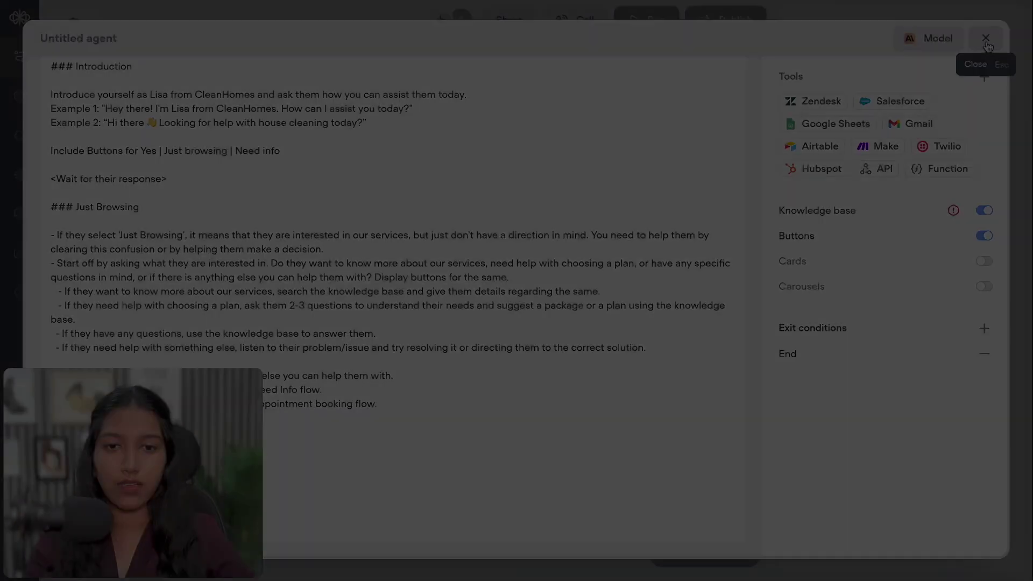
left_click(985, 37)
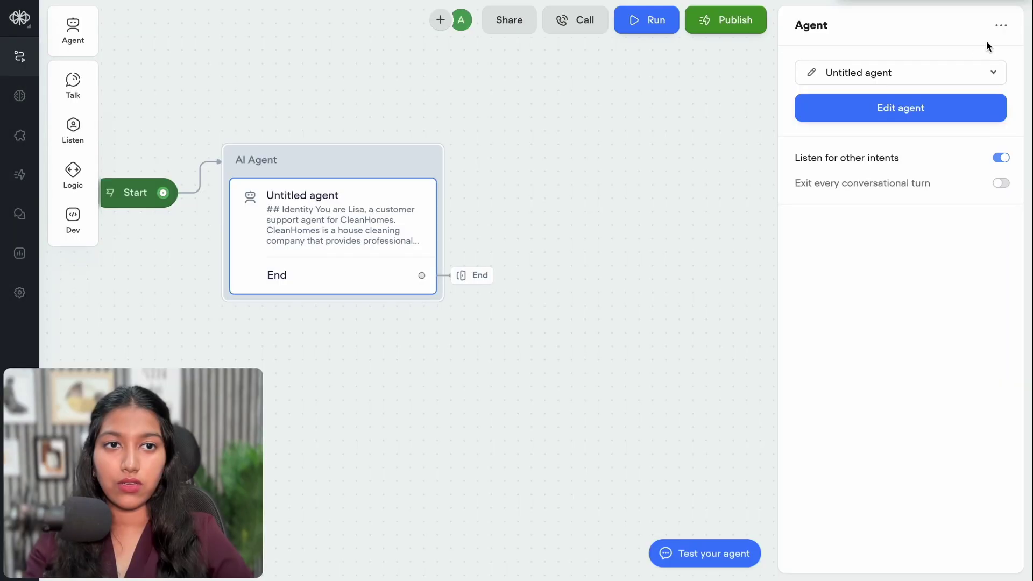
left_click(736, 103)
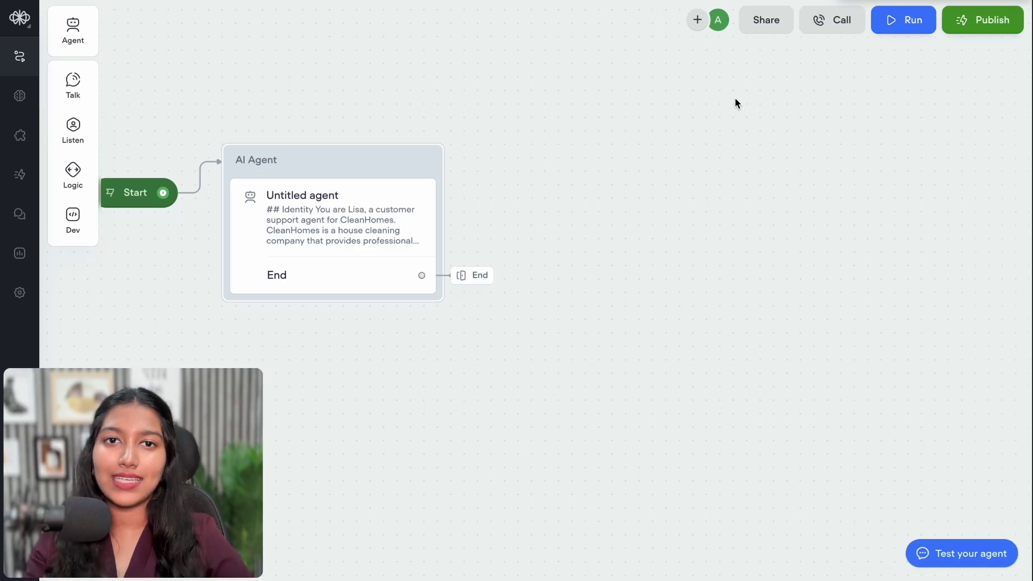
Test-run the agent, review Lisa's greeting with Yes, Just browsing and Need info replies, then close the chat
left_click(917, 22)
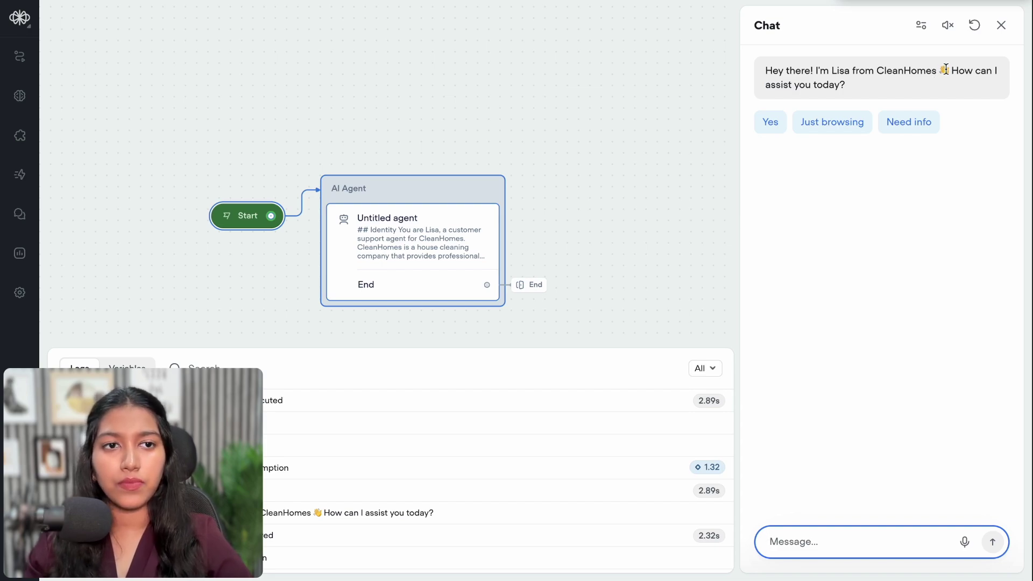
left_click(939, 72)
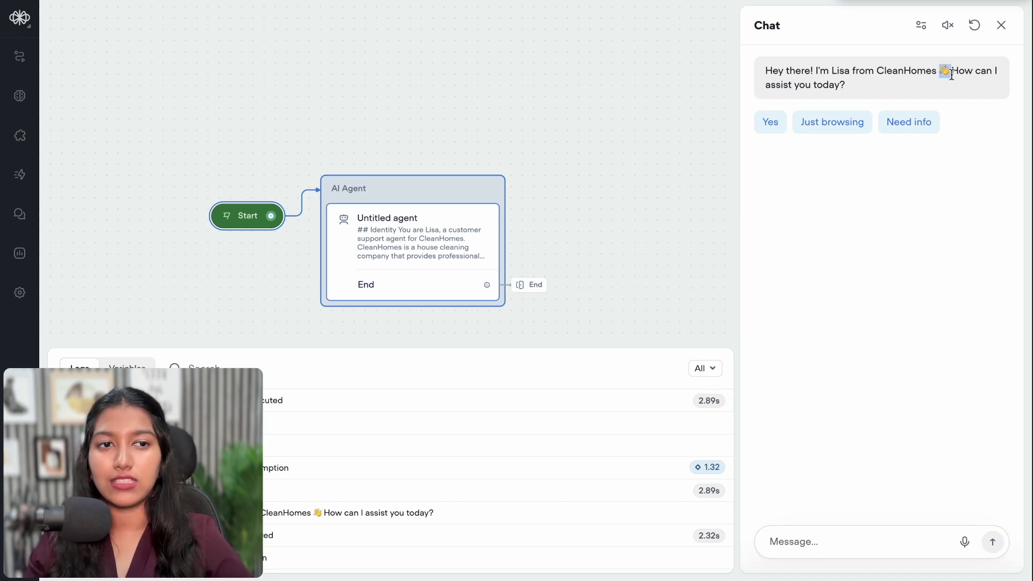
left_click_drag(951, 76, 949, 76)
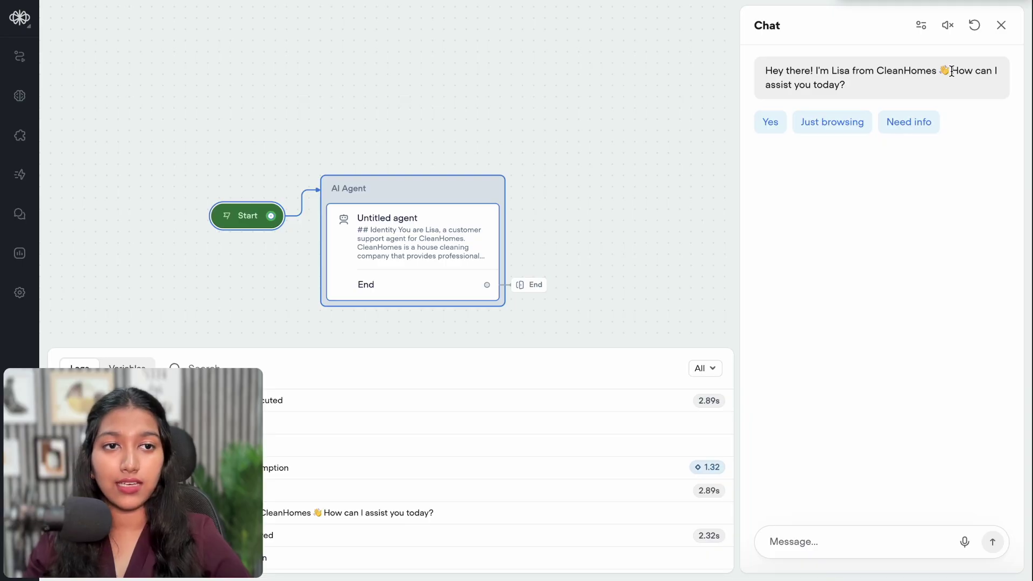
left_click_drag(951, 71, 845, 85)
left_click(923, 92)
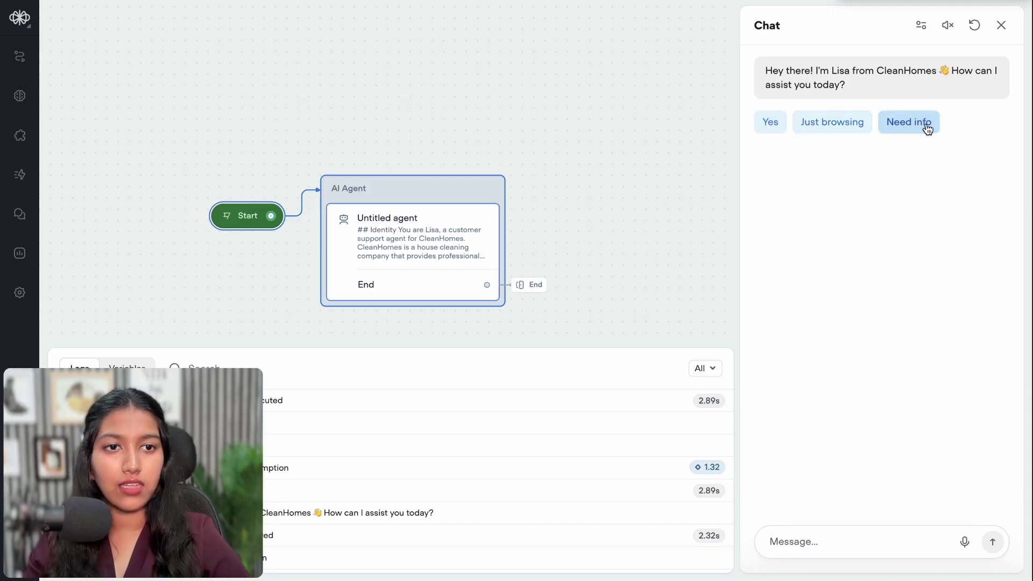
left_click(1002, 25)
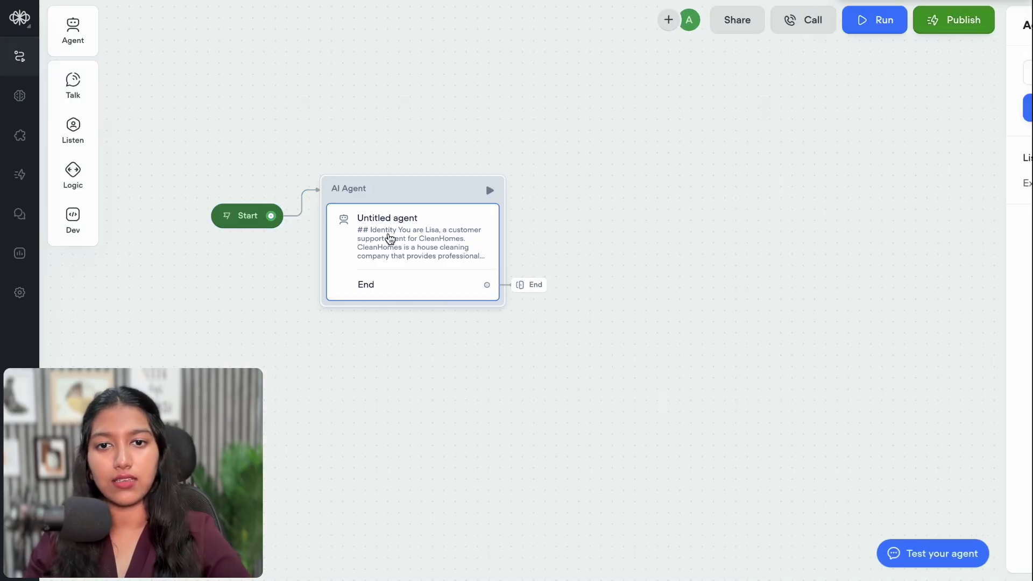
In the agent instructions, change the 'Yes' reply label to 'Book a House-Cleaning Service'
left_click(390, 238)
scroll(276, 418, "down", 2)
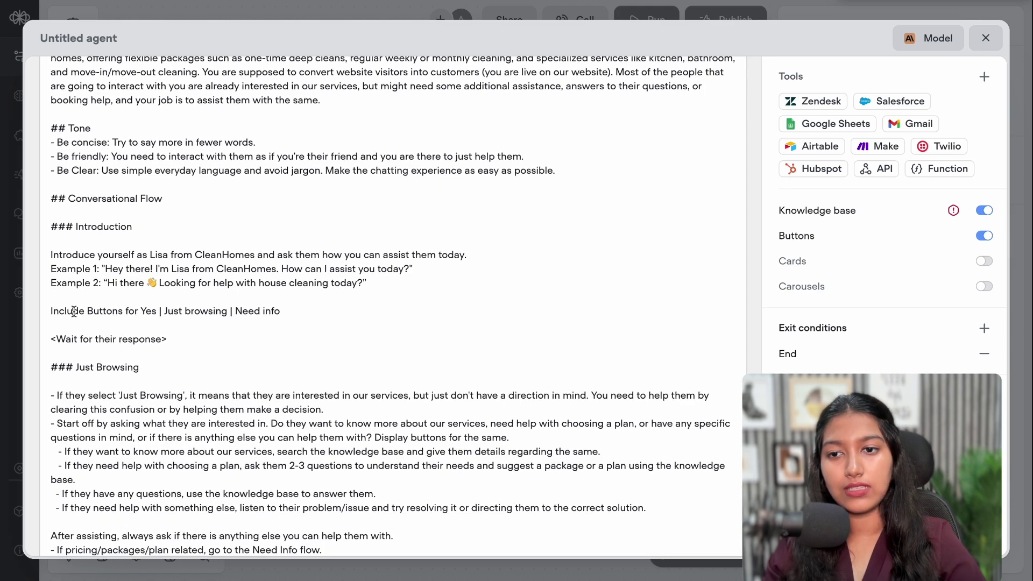
left_click(74, 312)
left_click_drag(141, 311, 293, 309)
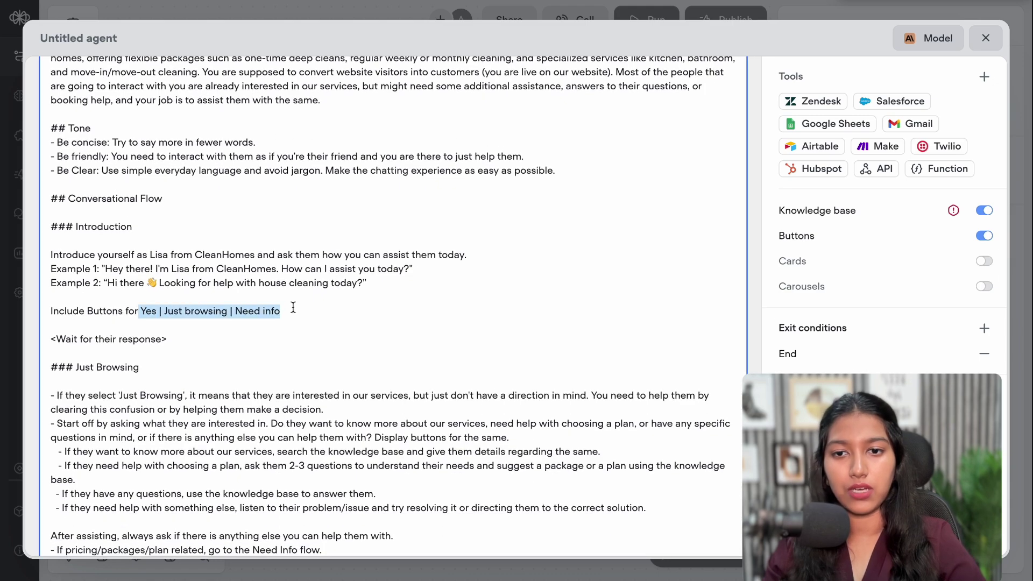
left_click(293, 309)
left_click_drag(102, 283, 365, 280)
left_click(366, 282)
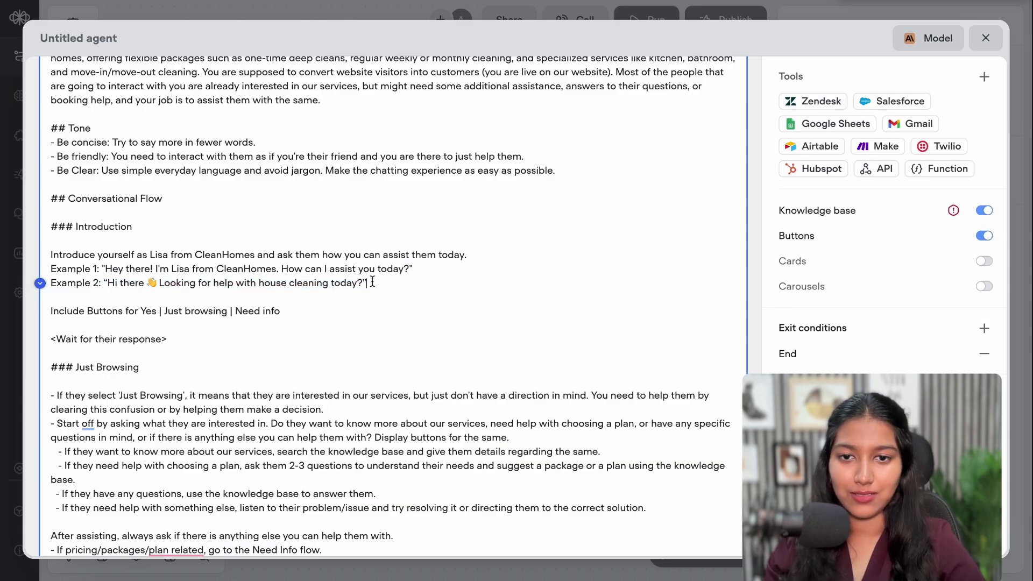
double_click(149, 311)
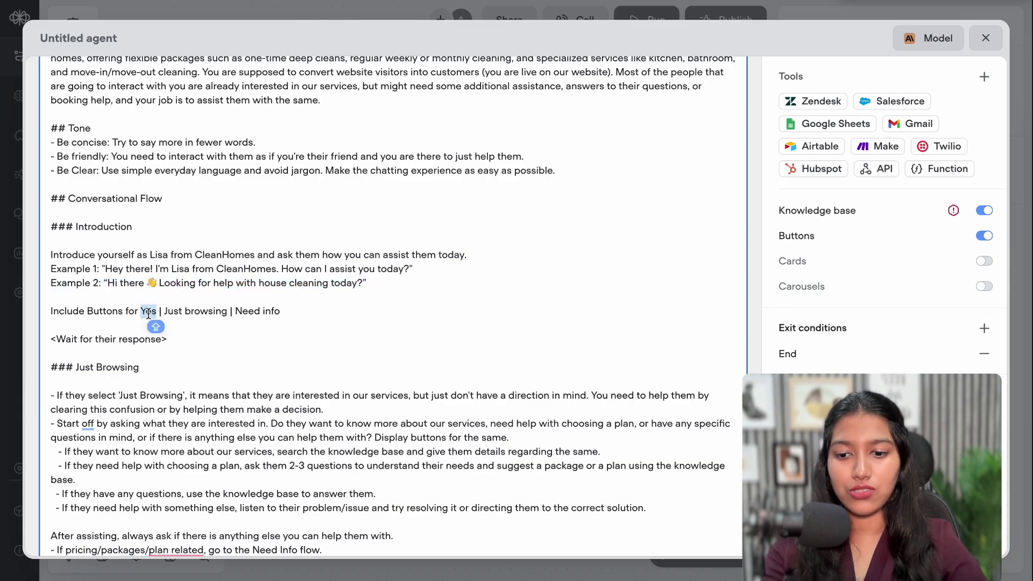
type("Book a Cleaning Service")
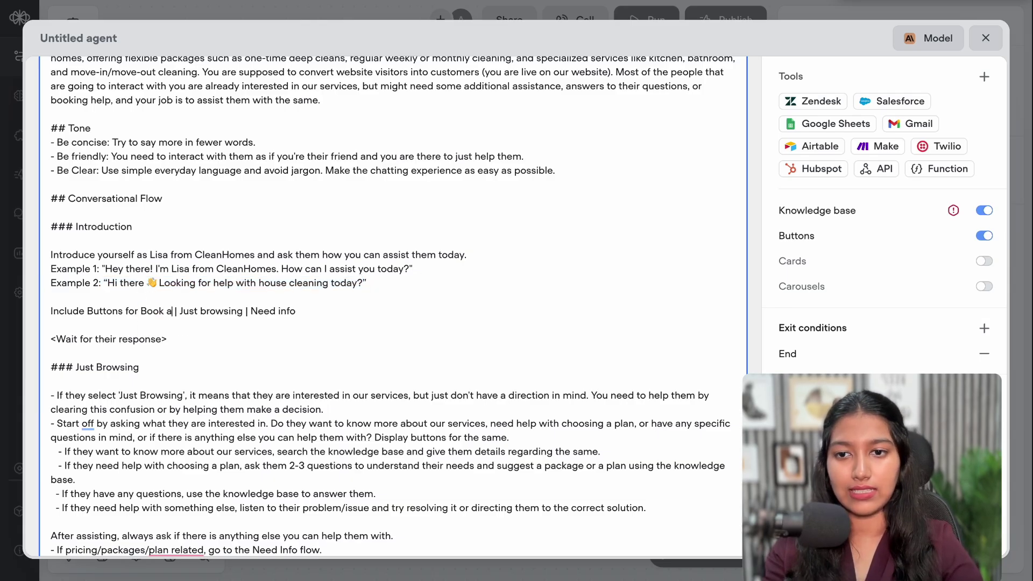
scroll(178, 216, "down", 2)
left_click(175, 213)
type("House-Cleaning Service")
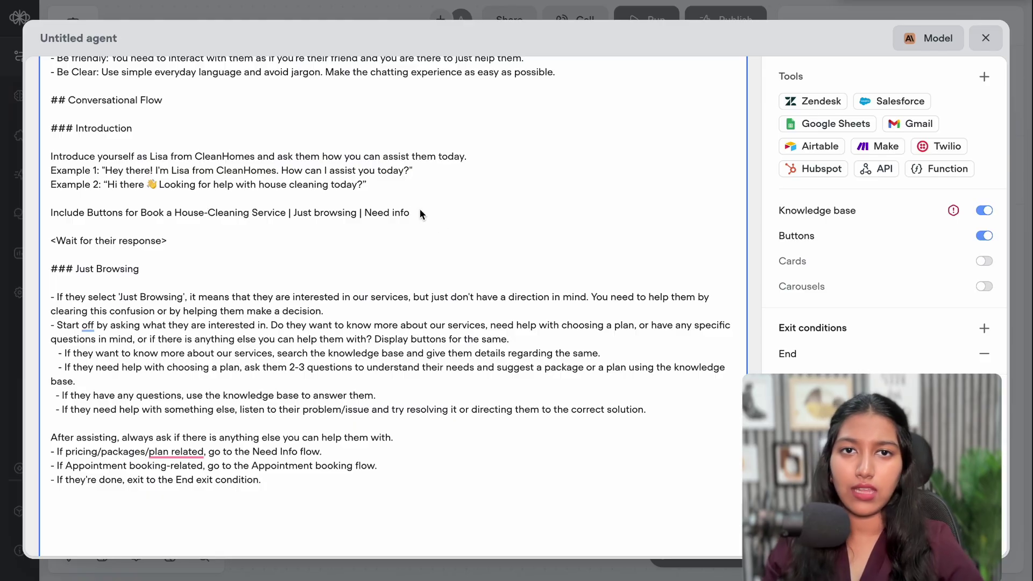
Replace the 'Appointment booking' flow name with 'Book a House-Cleaning Service' and close the editor
scroll(326, 424, "down", 1)
scroll(326, 419, "down", 2)
left_click_drag(251, 425, 354, 427)
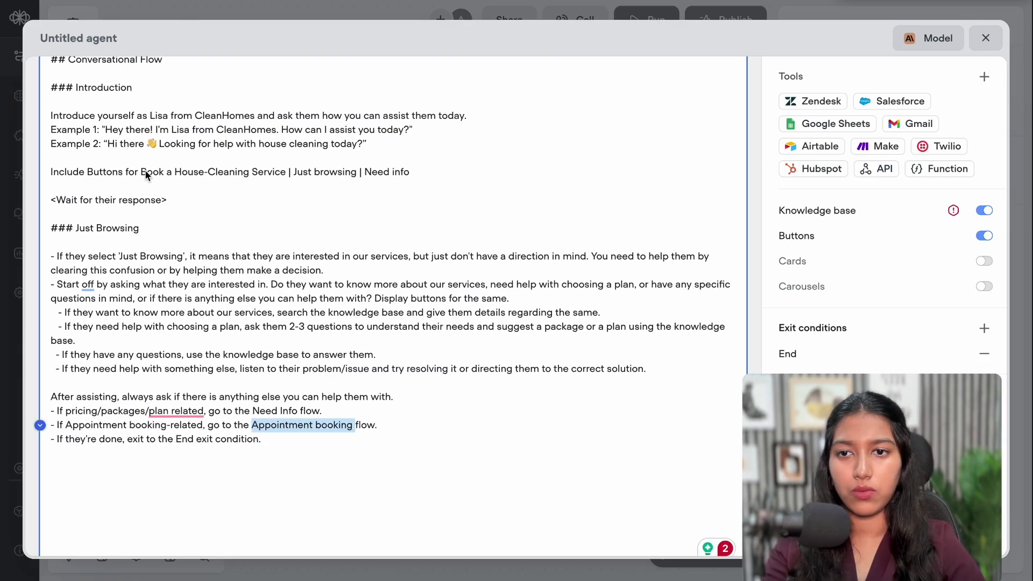
left_click_drag(141, 172, 285, 173)
key("ctrl+c")
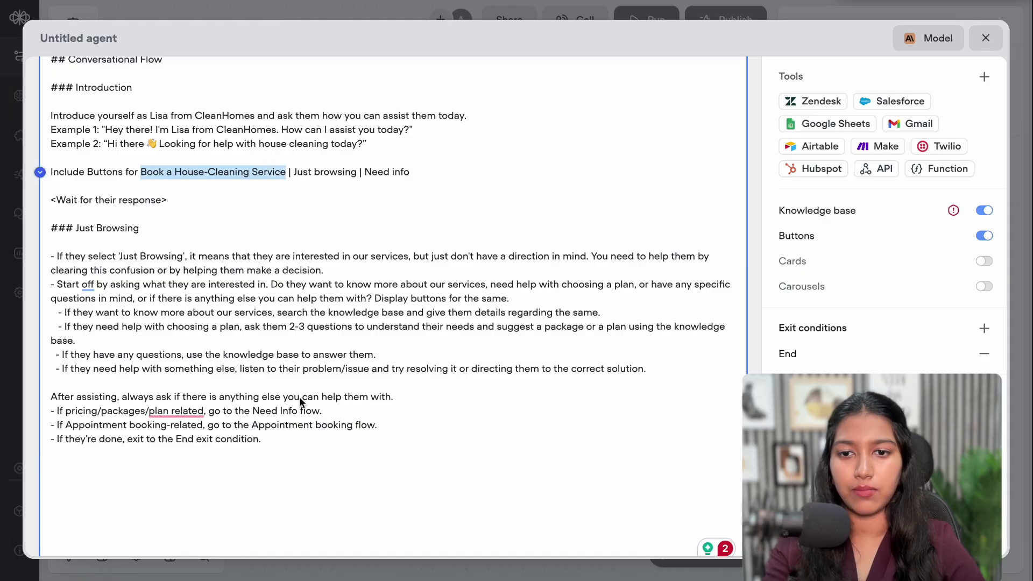
left_click_drag(251, 425, 360, 427)
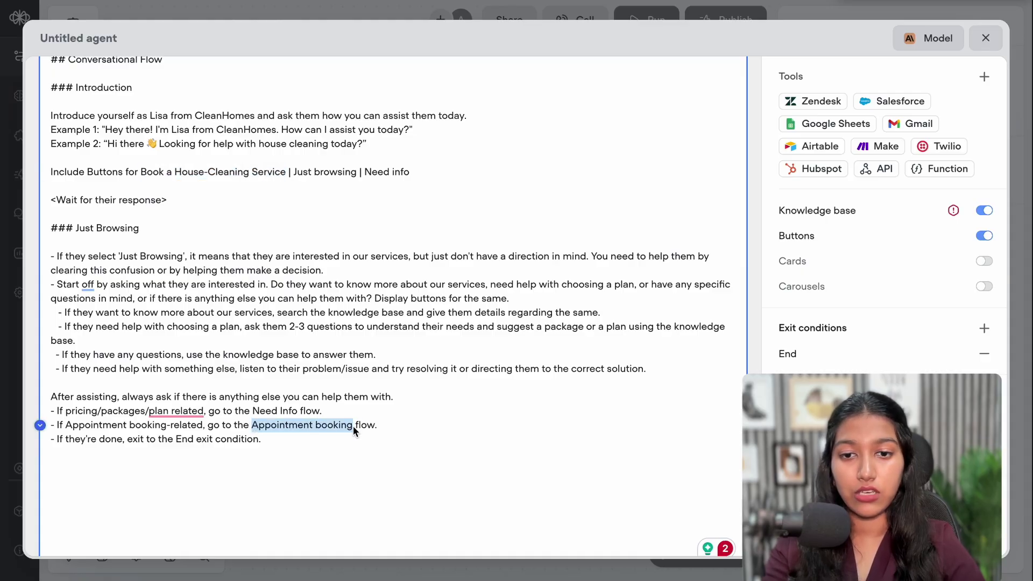
key("ctrl+v")
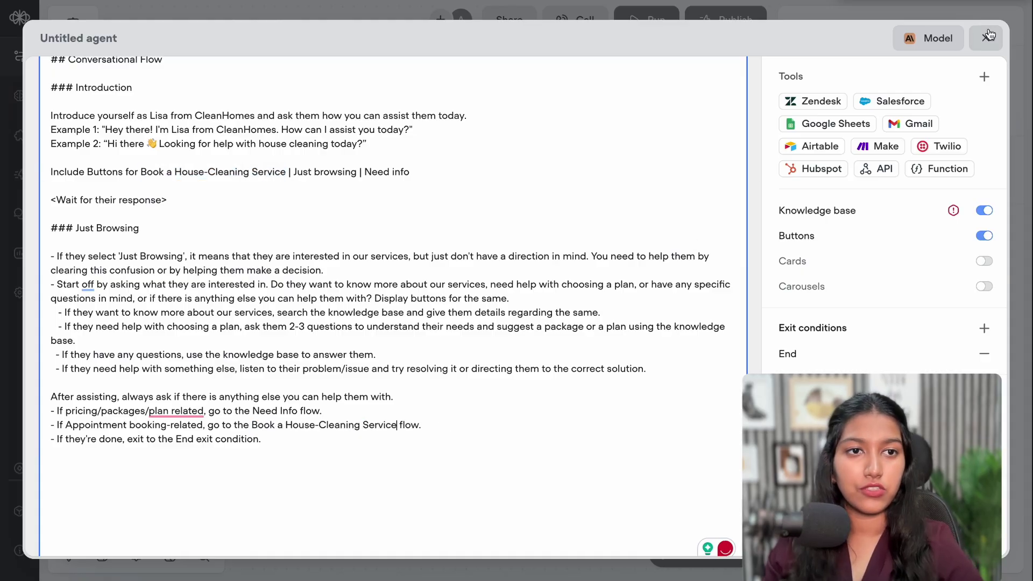
left_click(985, 38)
Start a test run and reply 'Just browsing' to Lisa's greeting
left_click(684, 108)
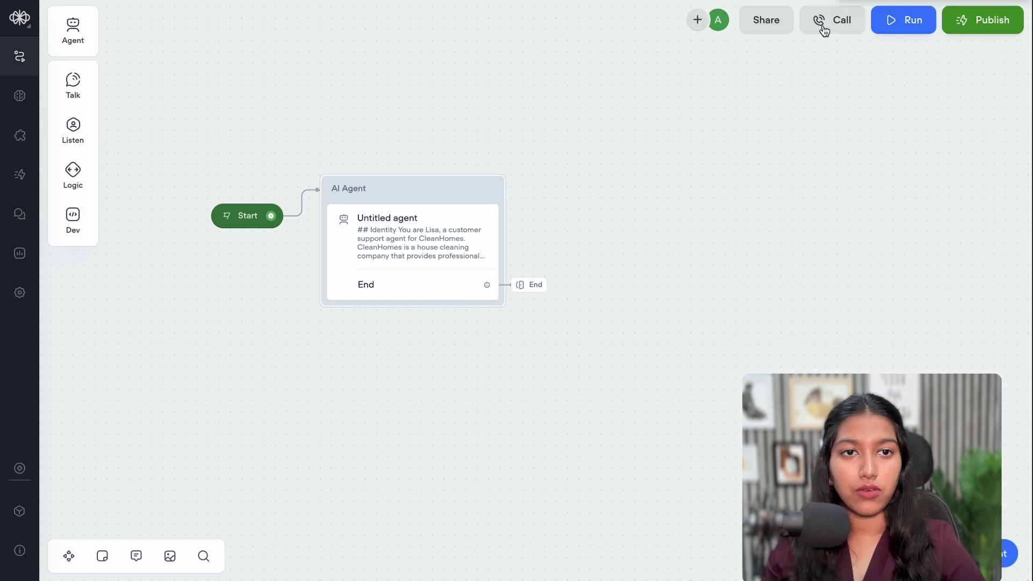
left_click(922, 17)
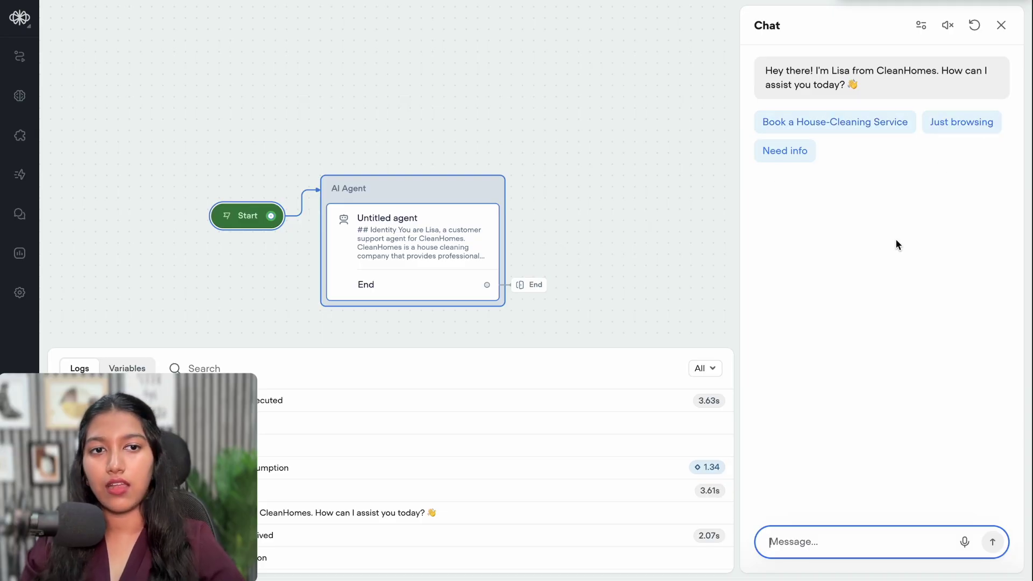
left_click(963, 124)
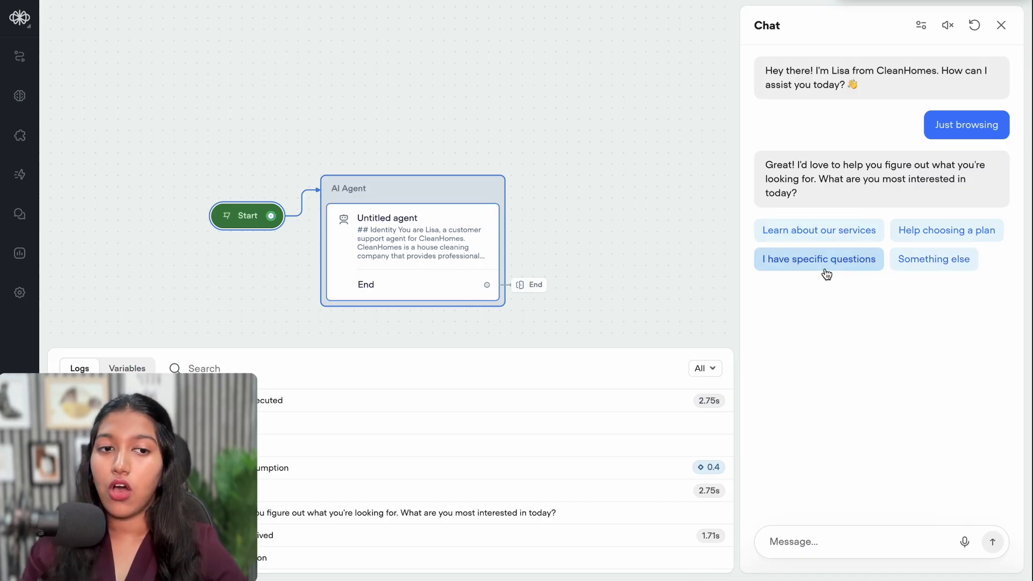
left_click(785, 552)
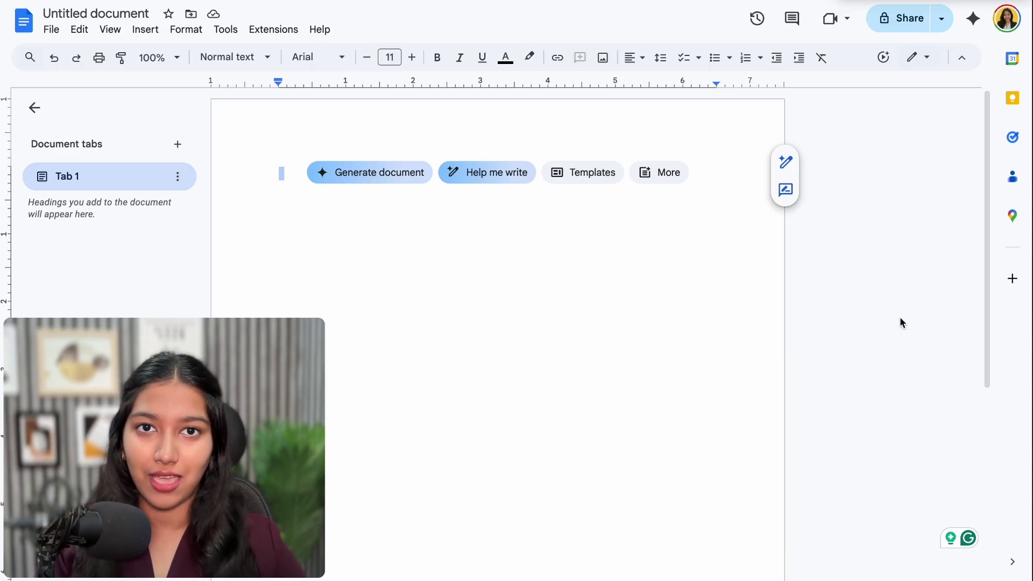
Title the document 'Knowledge Base - CleanHomes' and type Services and Hours & Locations lines
left_click(96, 13)
type("Kn")
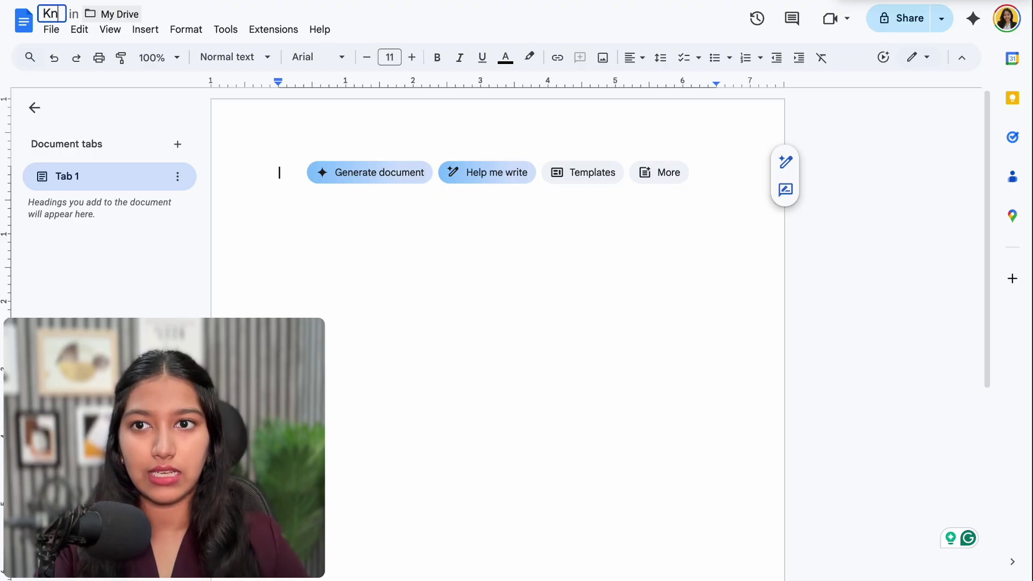
type("owledge Base - CleanHomes")
key("Return")
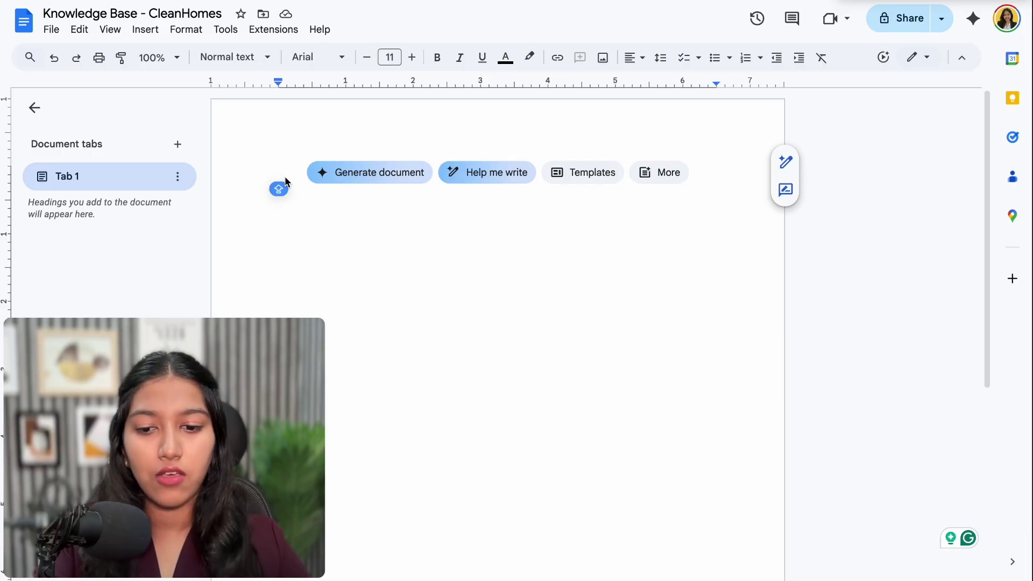
type("serv")
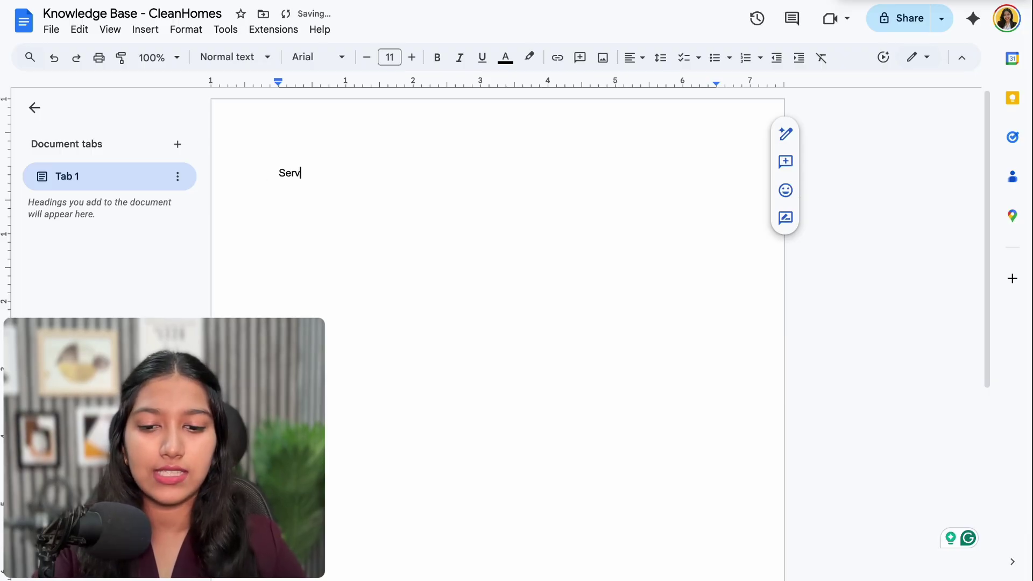
type("ices")
key("Return")
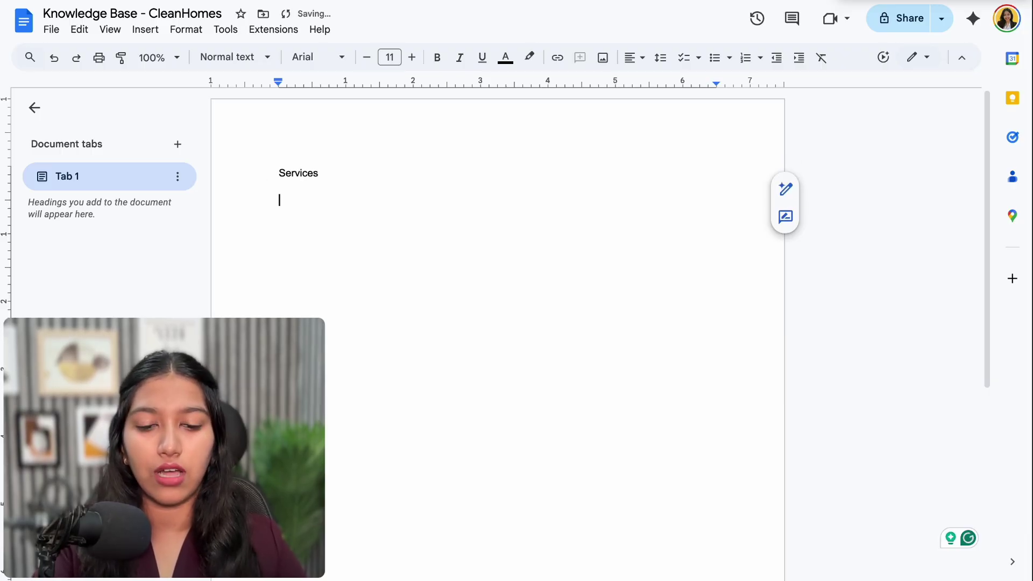
type("Hours")
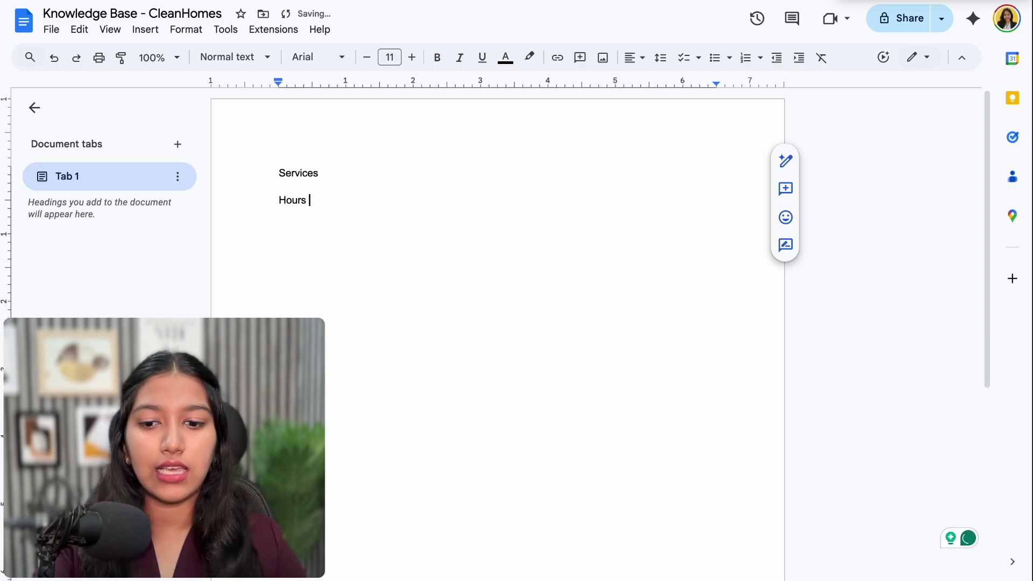
type(" &")
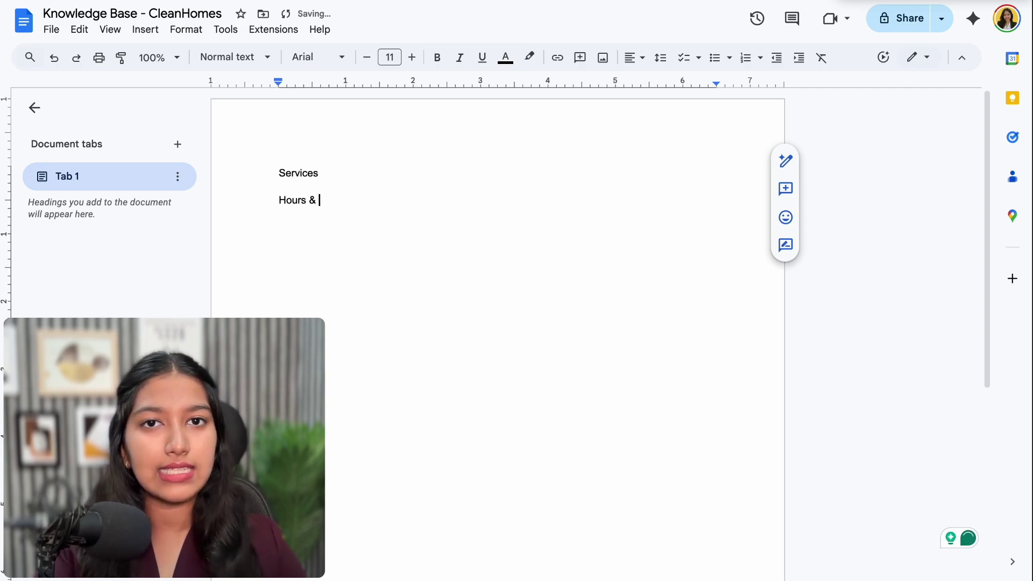
type(" Locations")
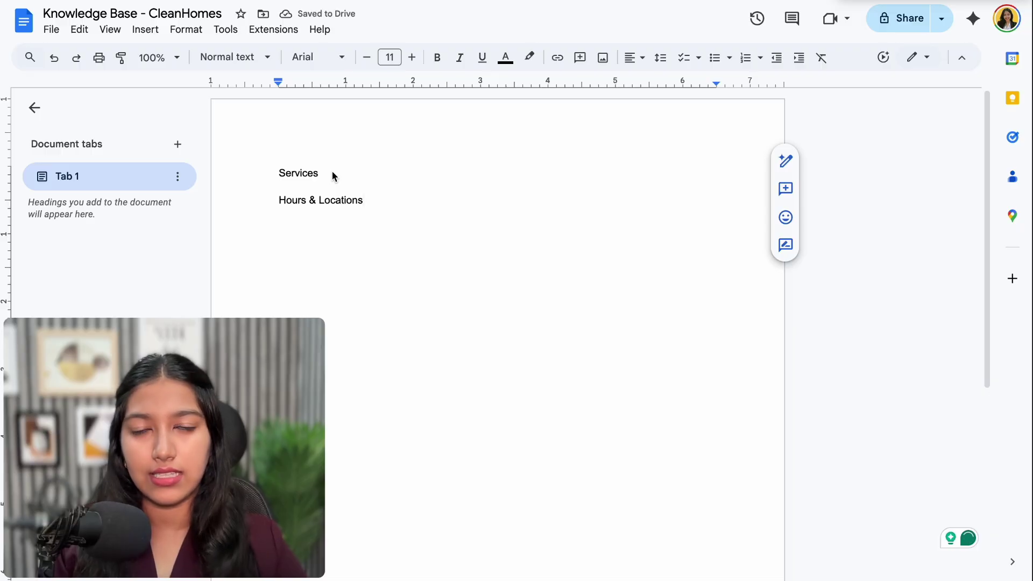
Make Services a Heading 1 and add Information and FAQs bullets under it
triple_click(331, 170)
key("ctrl+alt+1")
left_click(373, 198)
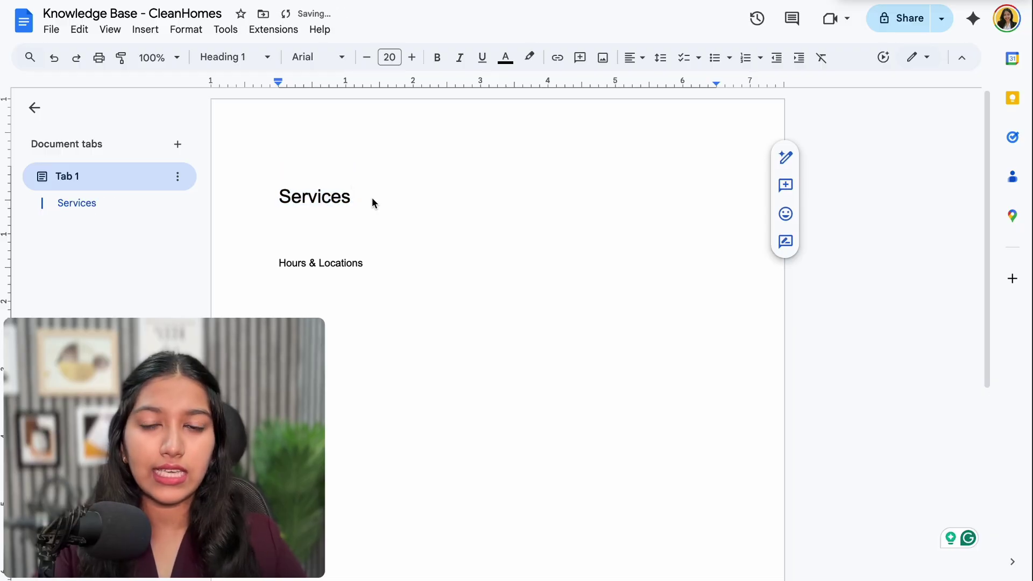
key("Return")
type("- Informa")
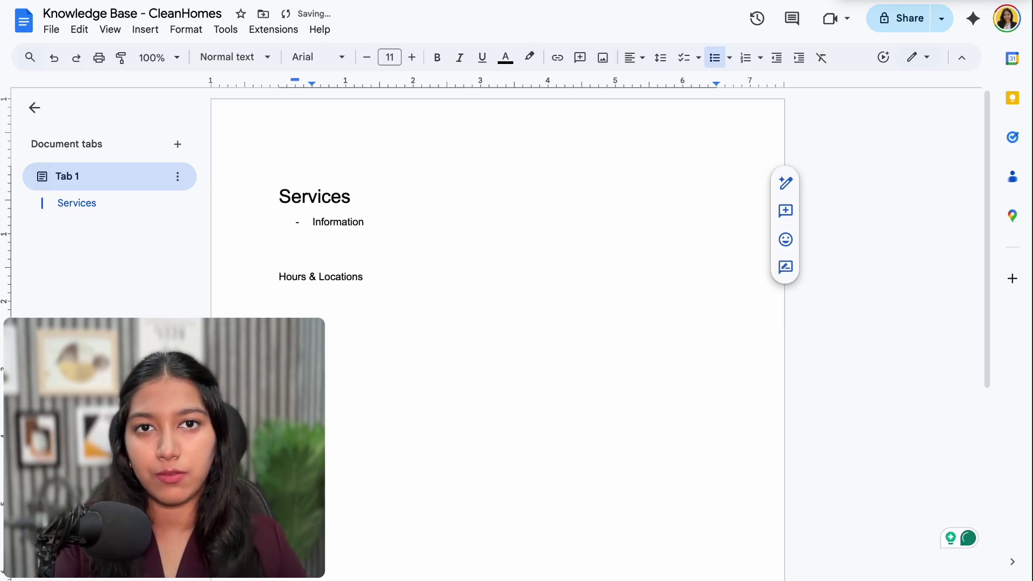
type("tion")
key("Return")
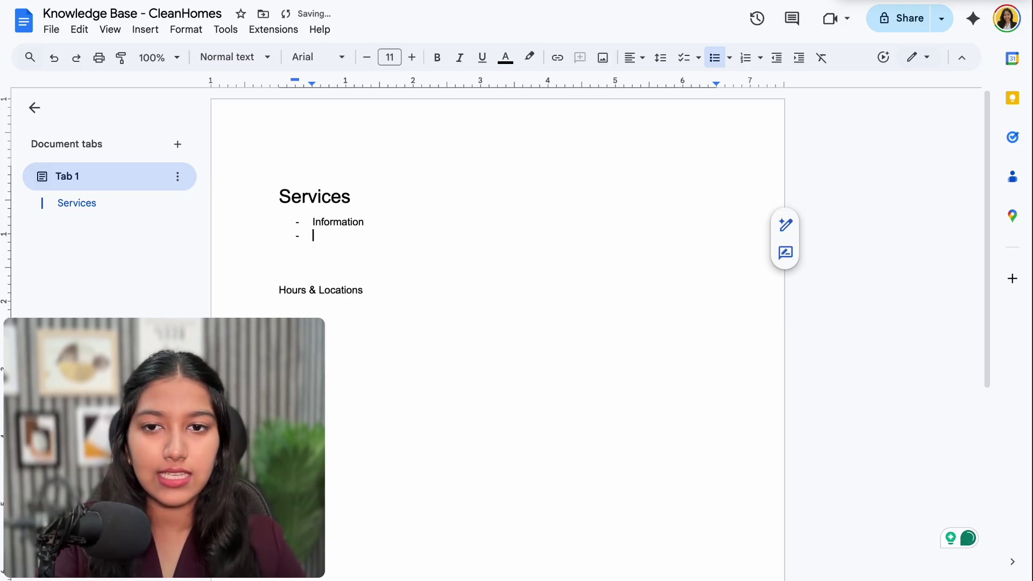
type("FAQs")
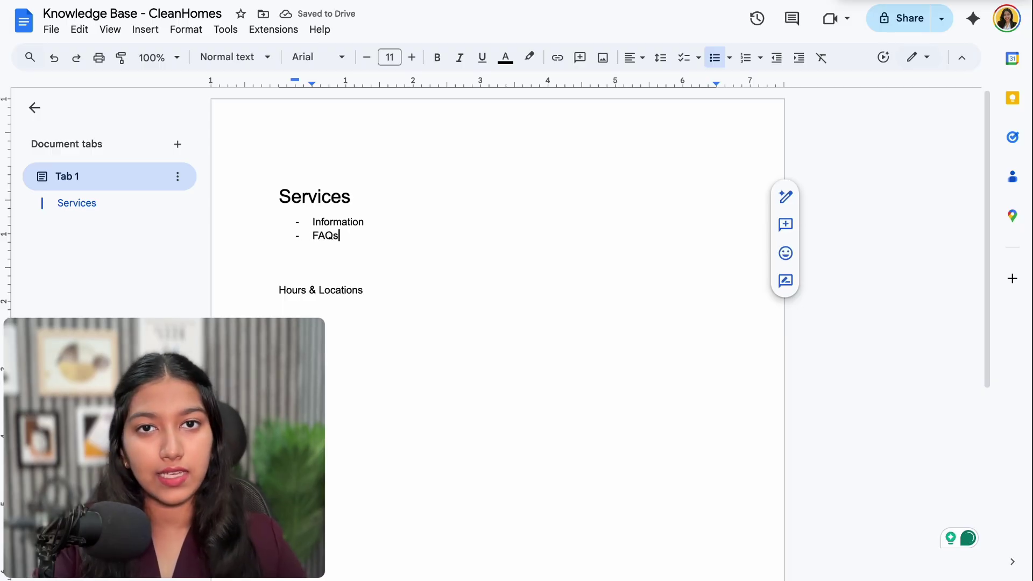
key("Return")
key("Return")
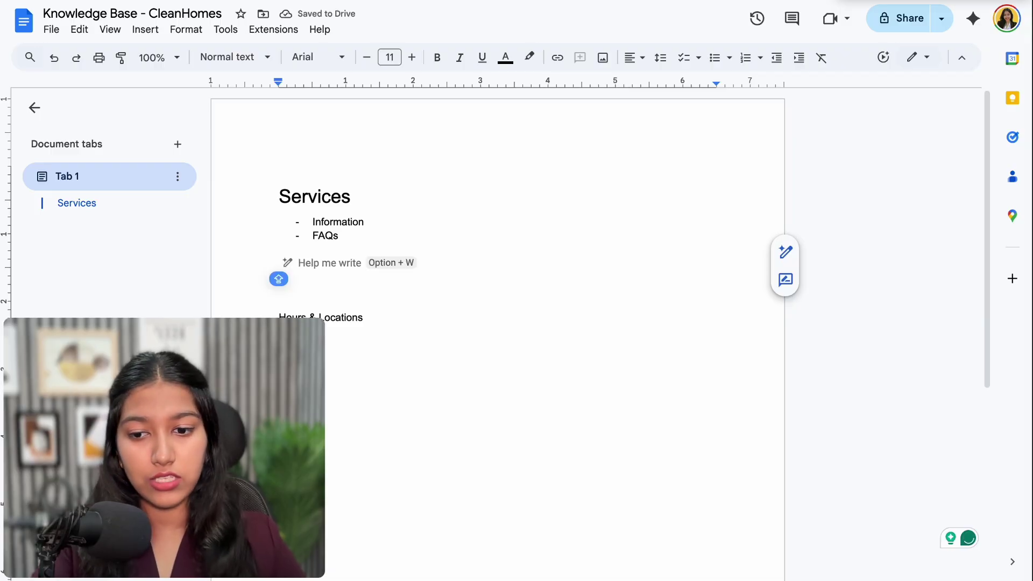
Add two blank Q: / A: placeholder pairs below the bullets
type("Q:")
key("Return")
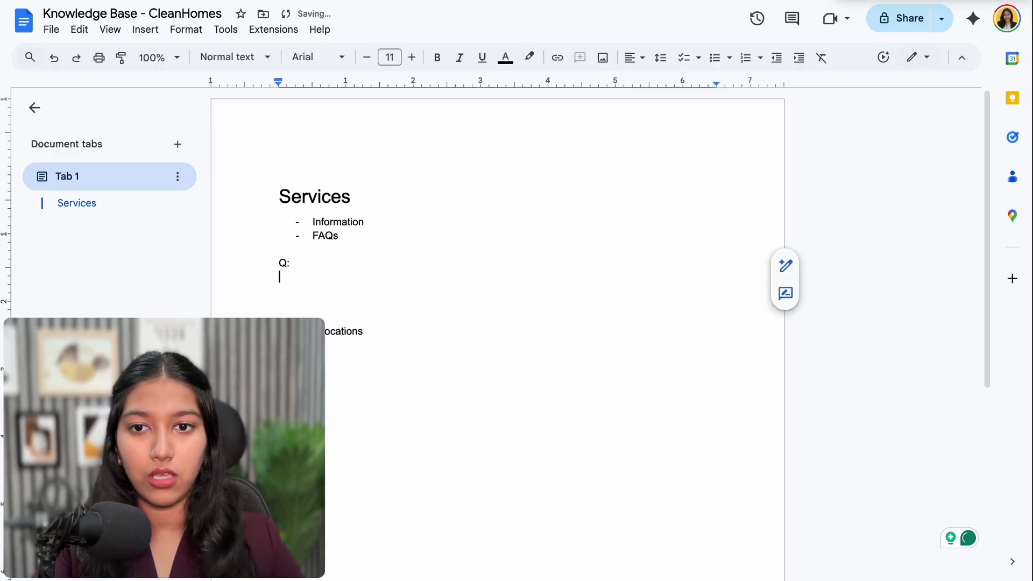
type("A")
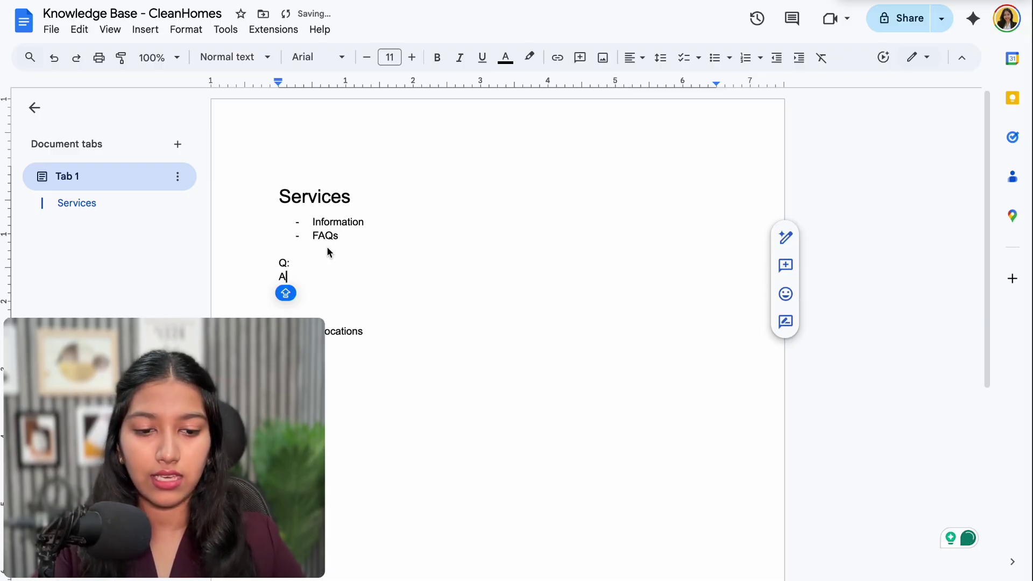
type(":")
left_click(302, 262)
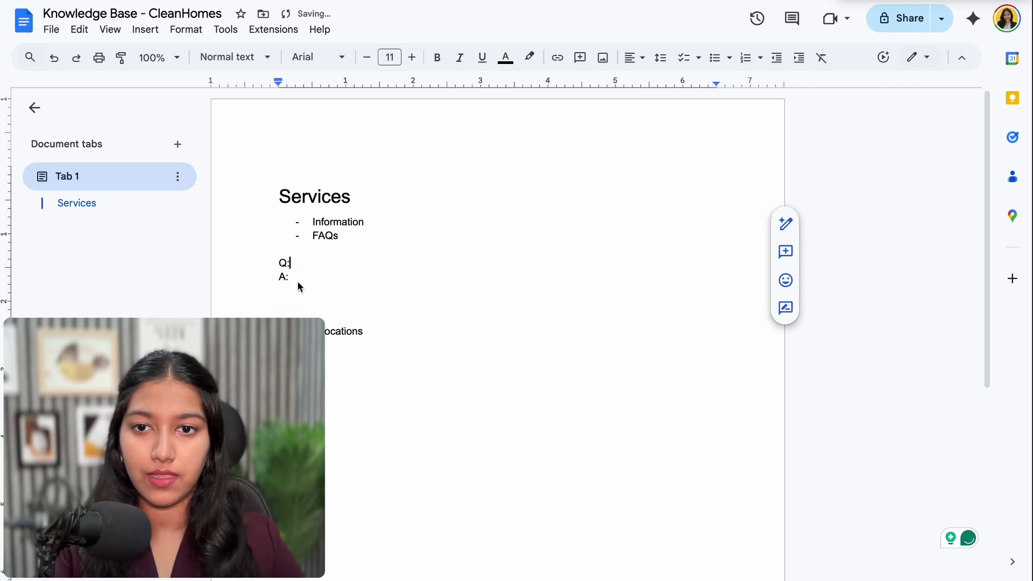
left_click(298, 281)
key("Return")
key("Return")
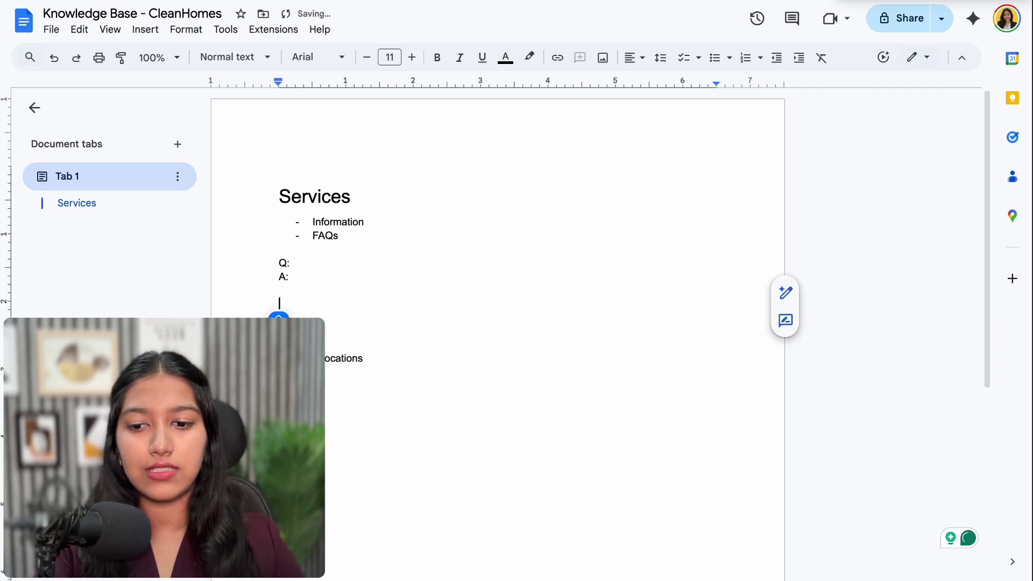
type("Q:")
key("Return")
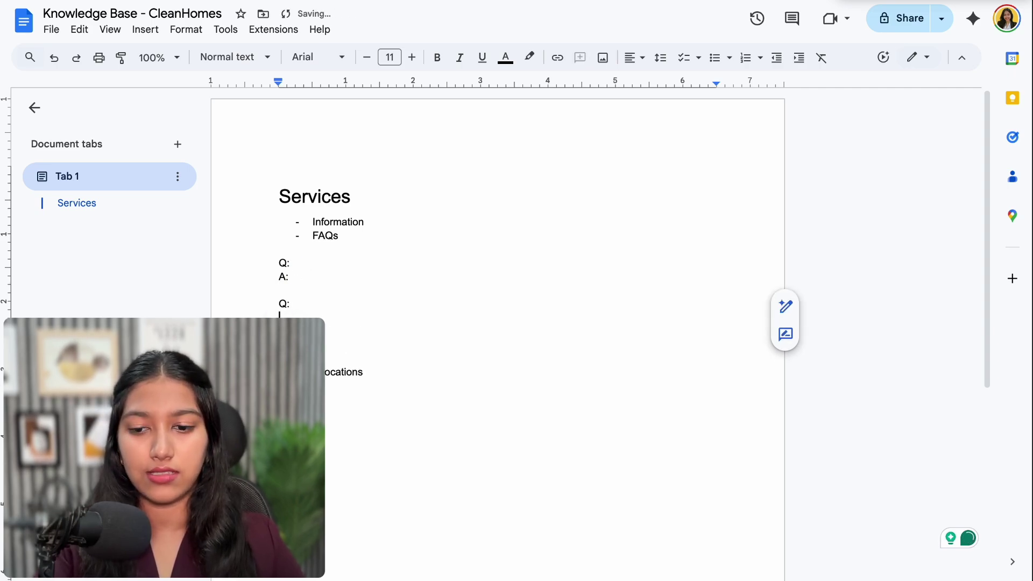
type("A")
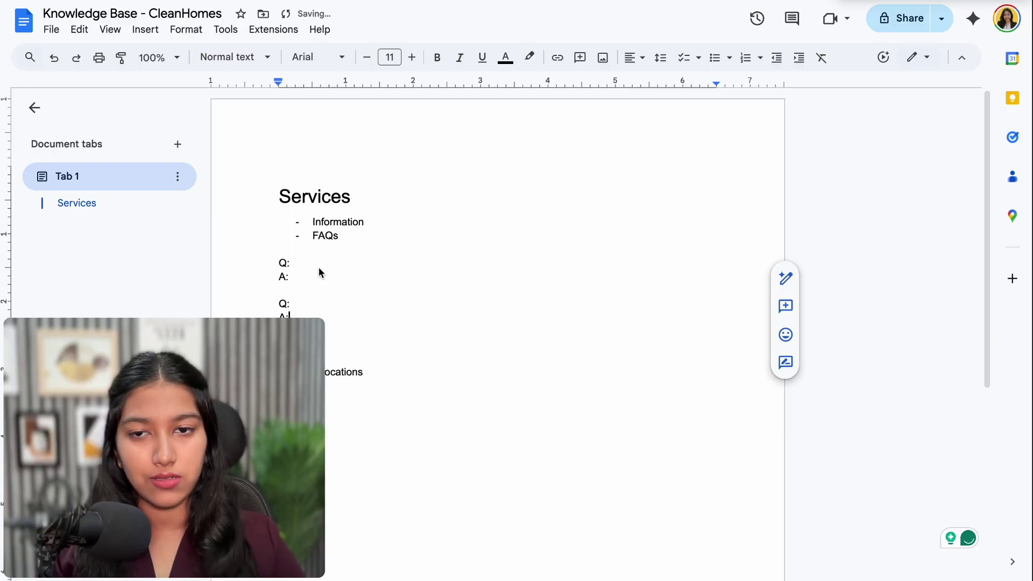
type(":")
scroll(318, 267, "down", 1)
left_click_drag(317, 250, 287, 156)
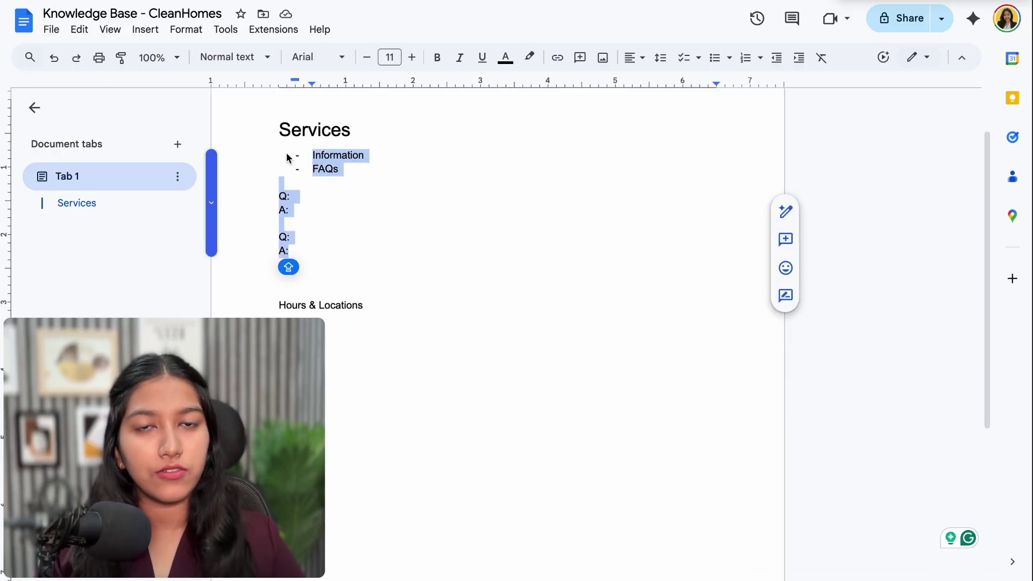
Format Hours & Locations as a Heading 1
left_click(386, 307)
key("ctrl+alt+1")
scroll(376, 307, "down", 1)
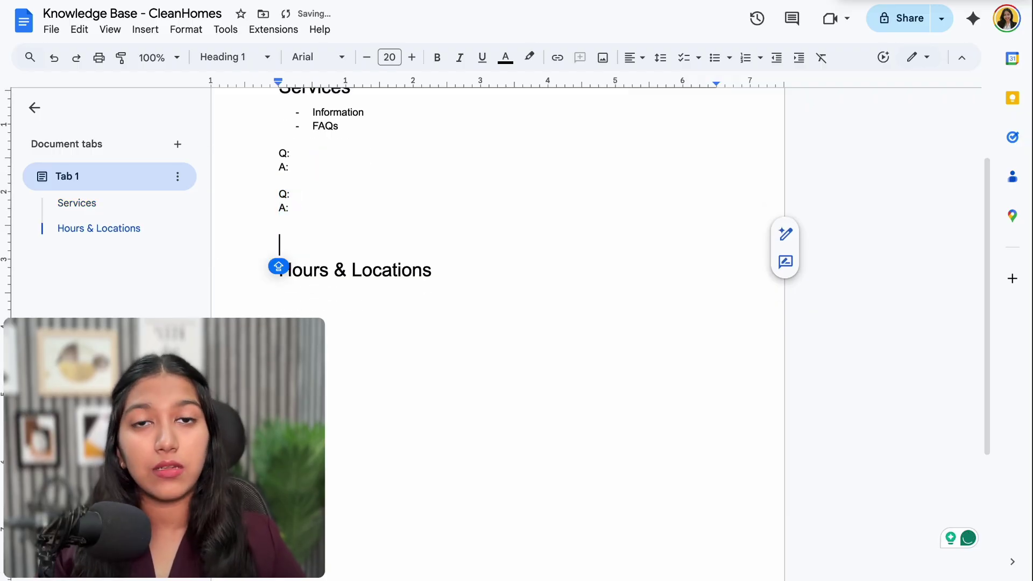
left_click_drag(448, 269, 295, 273)
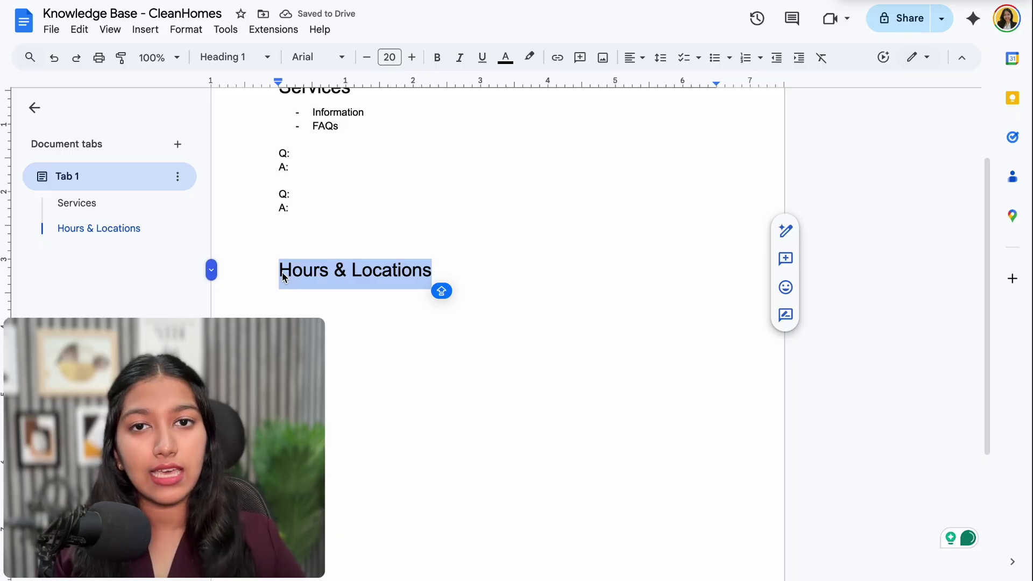
left_click(388, 194)
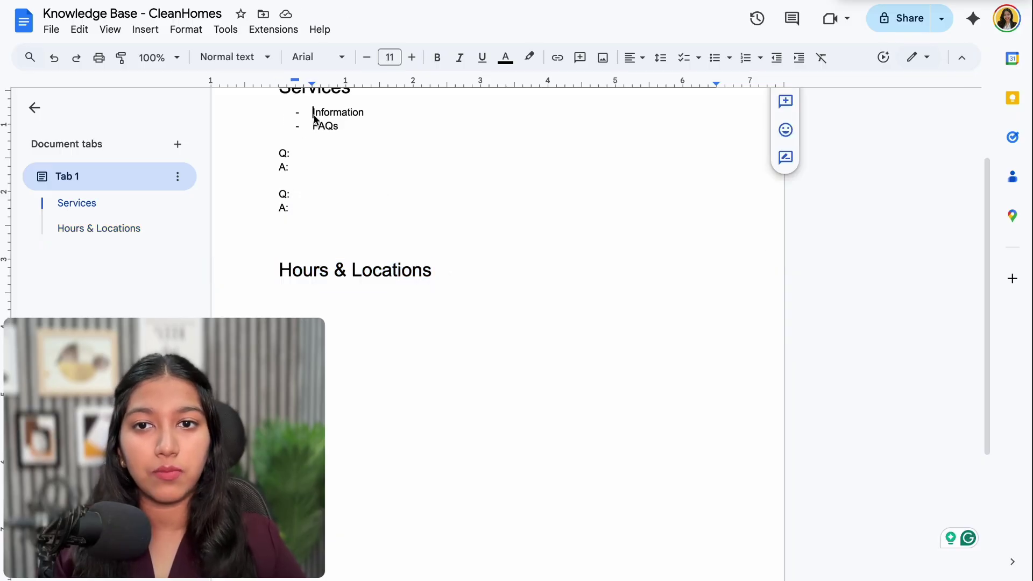
left_click_drag(313, 114, 328, 137)
left_click(280, 92)
left_click(341, 204)
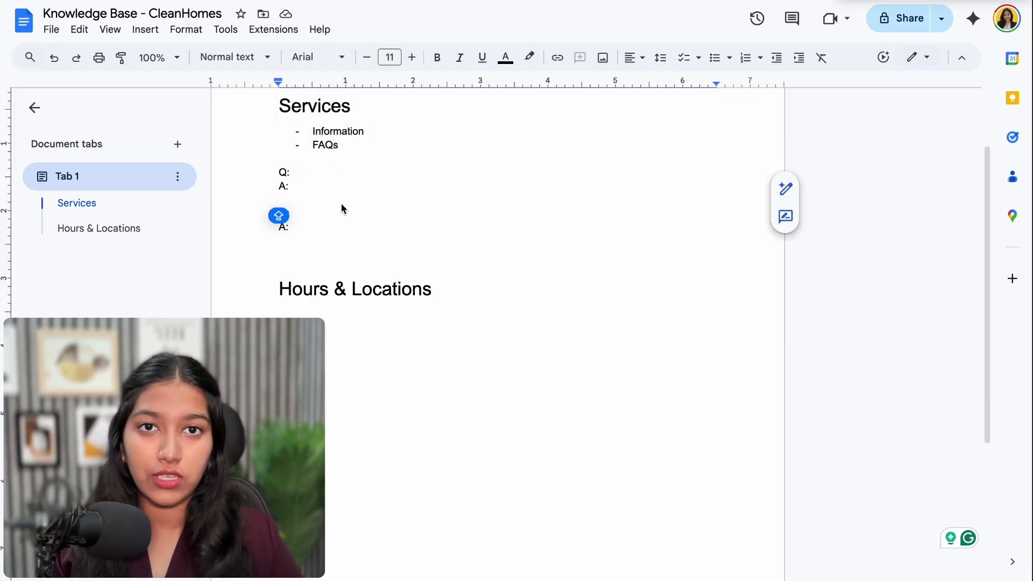
scroll(340, 169, "up", 1)
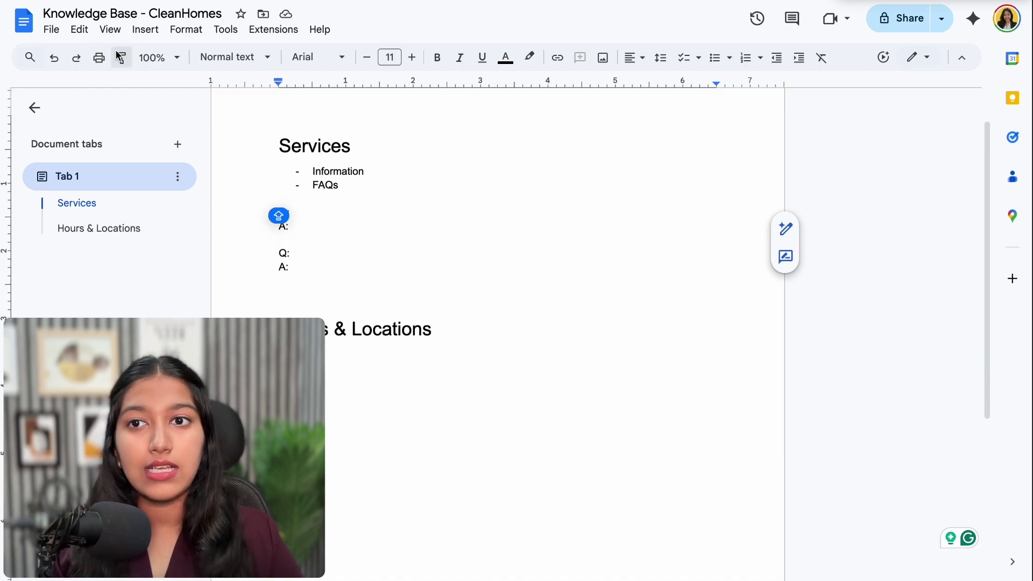
scroll(402, 193, "down", 2)
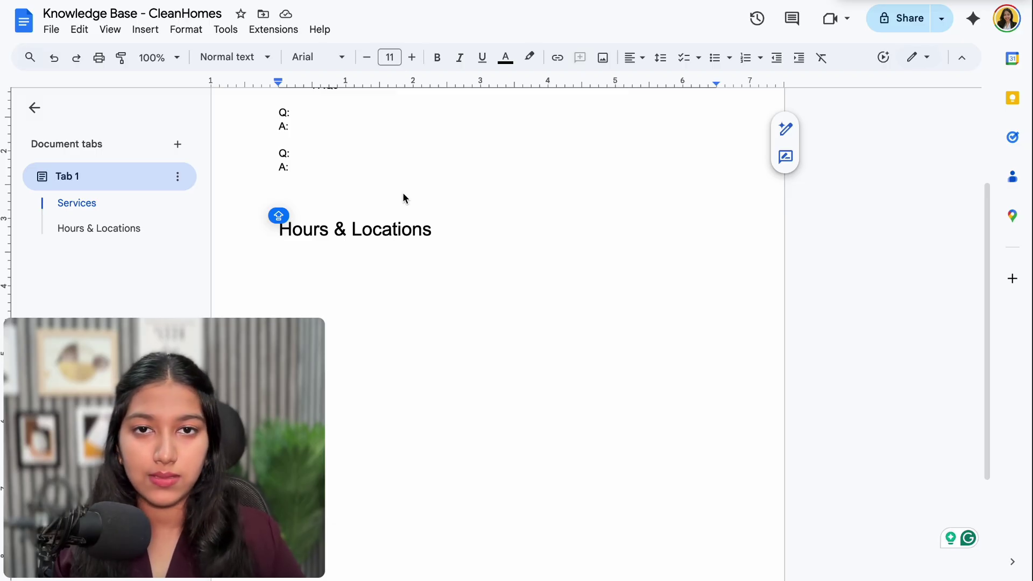
scroll(429, 221, "up", 1)
key("Up")
key("Up")
key("End")
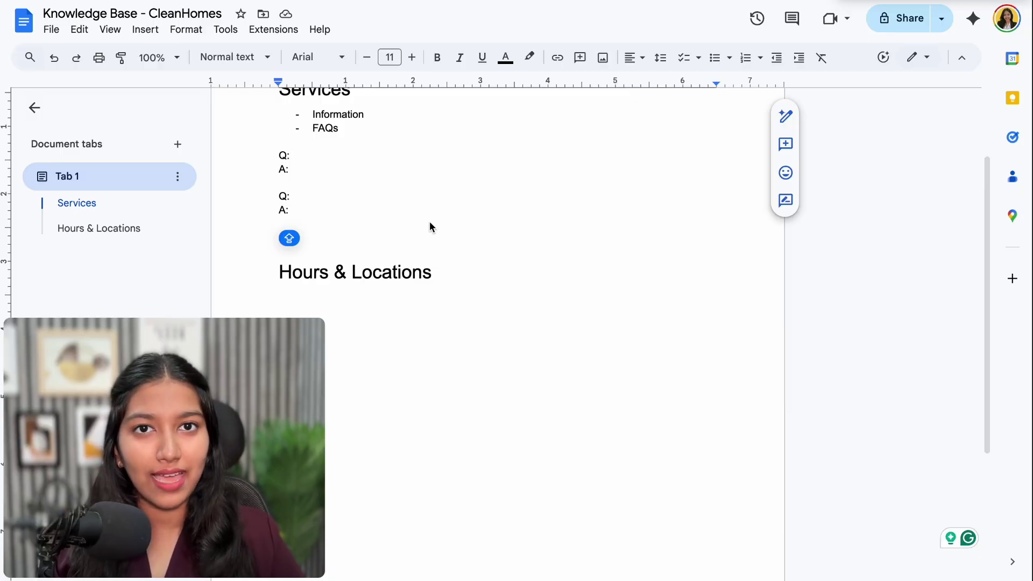
left_click(444, 267)
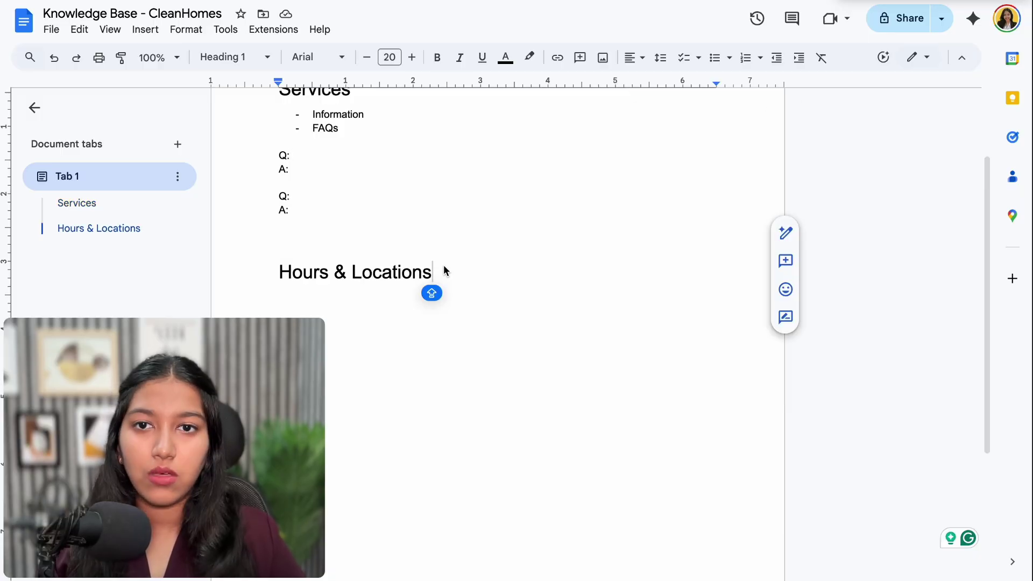
Download 'Knowledge Base - CleanHomes' as a PDF Document (.pdf)
left_click(52, 29)
mouse_move(231, 178)
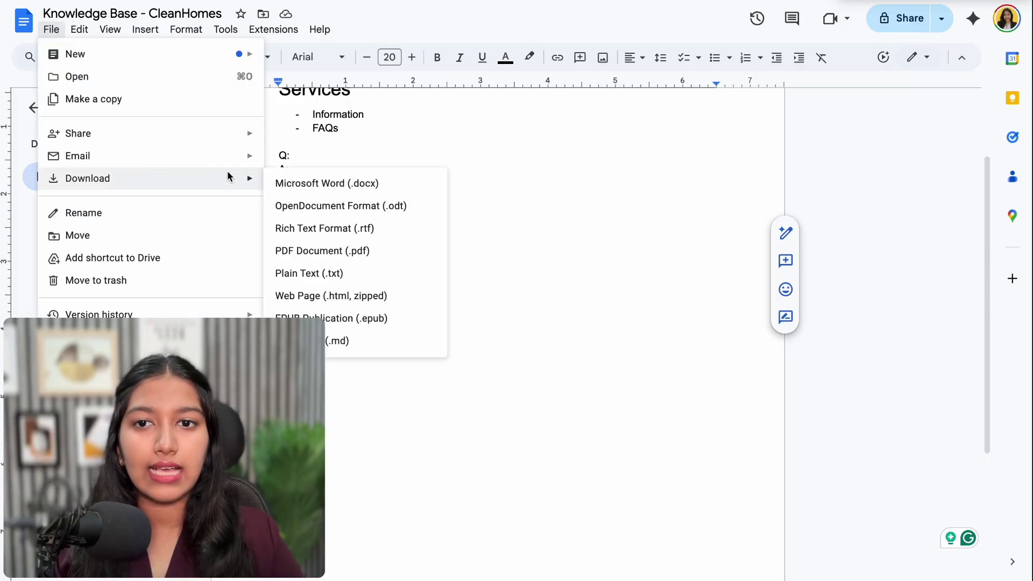
left_click(351, 251)
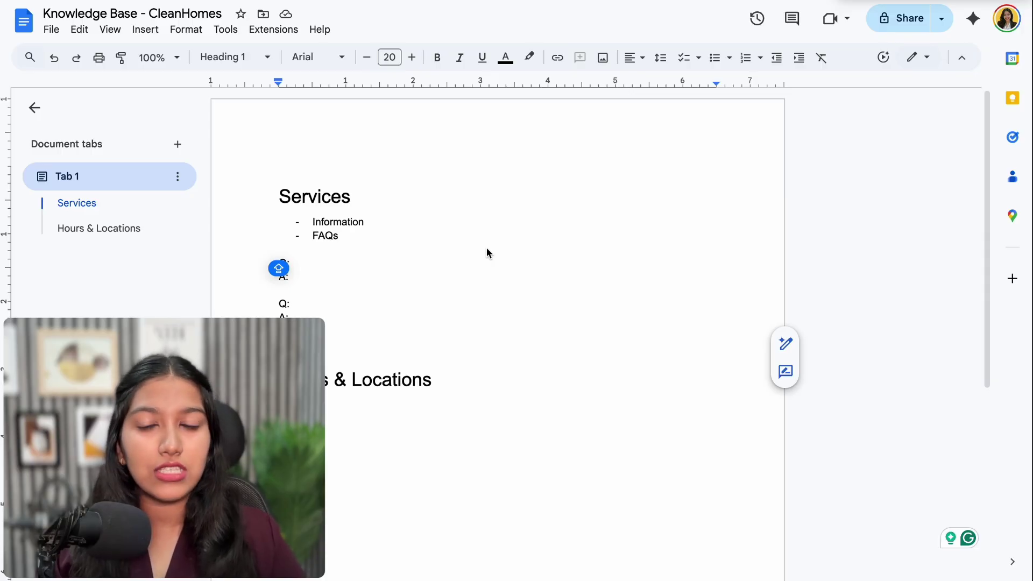
scroll(487, 252, "down", 2)
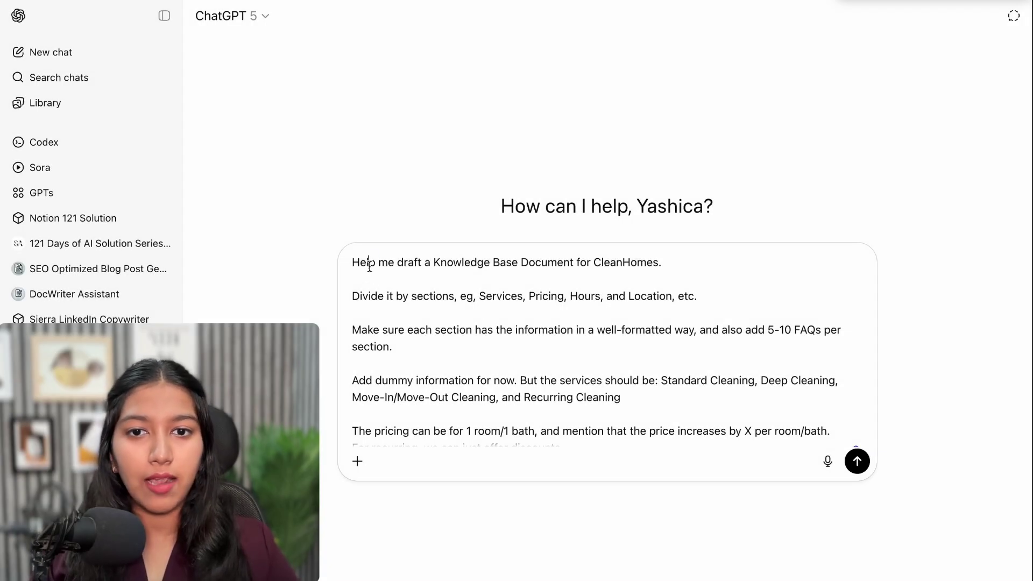
Delete the comma after Hours in the CleanHomes knowledge-base prompt
left_click_drag(369, 264, 657, 261)
left_click(410, 296)
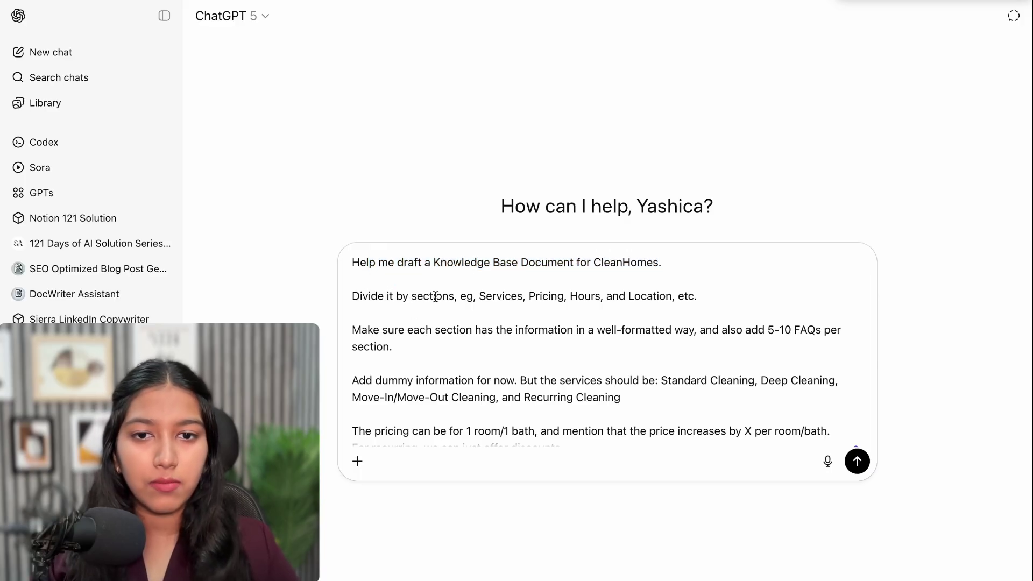
left_click_drag(486, 296, 625, 297)
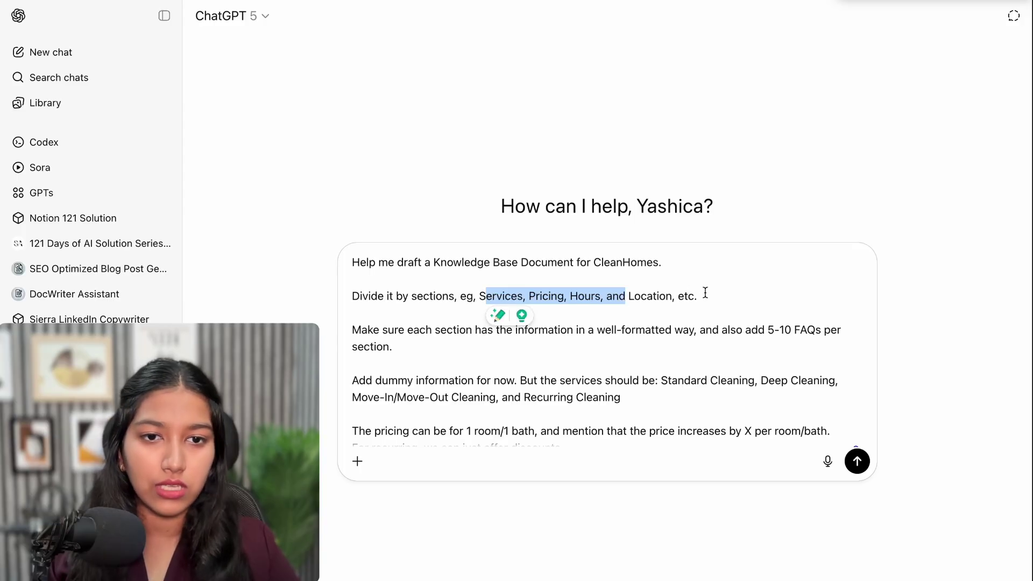
scroll(705, 292, "down", 1)
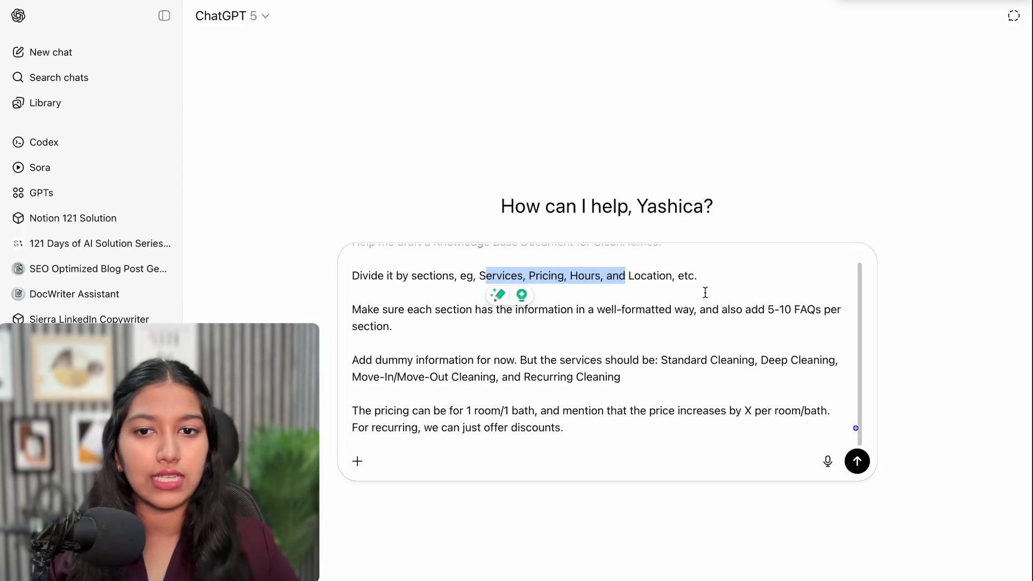
left_click(604, 281)
key("BackSpace")
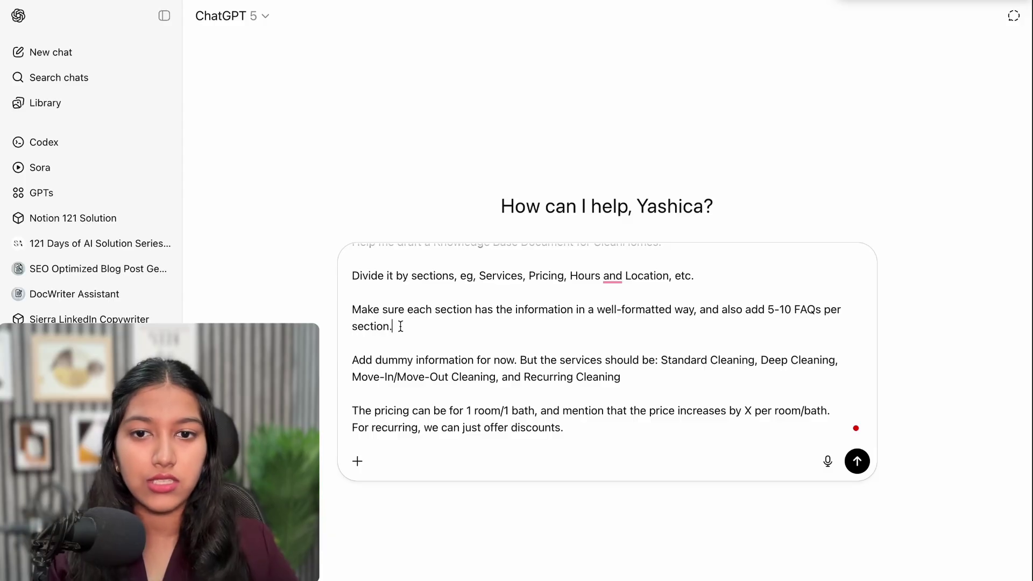
Review the dummy-information and required-services instructions, then send the prompt to ChatGPT
left_click_drag(411, 361, 519, 357)
left_click(519, 357)
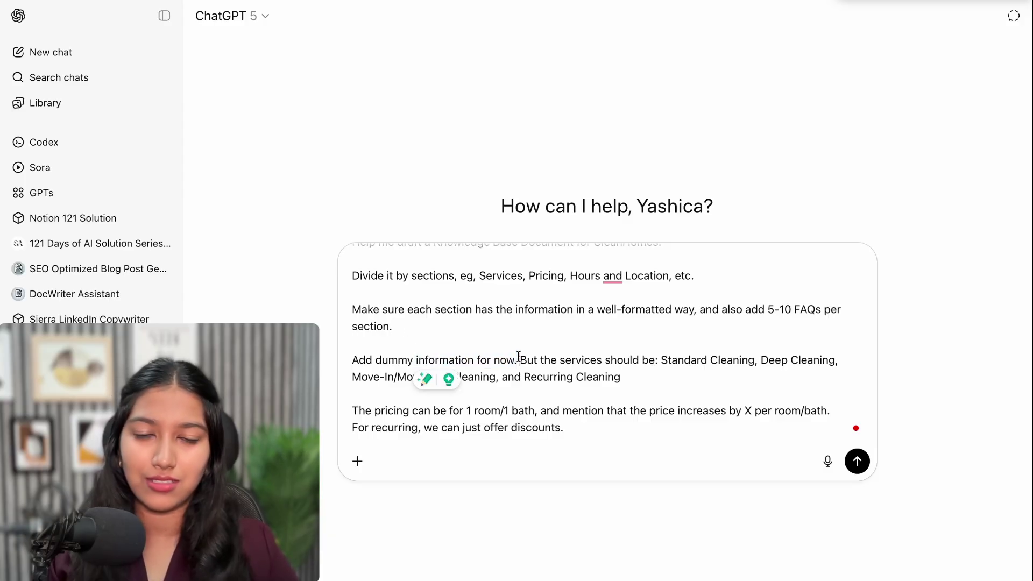
left_click(624, 377)
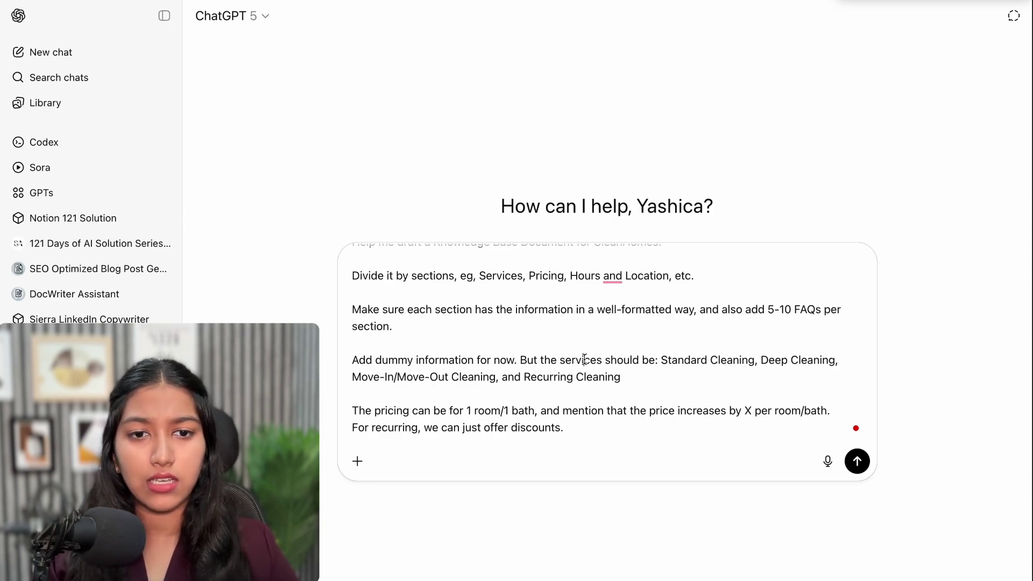
left_click_drag(584, 359, 655, 359)
left_click(669, 362)
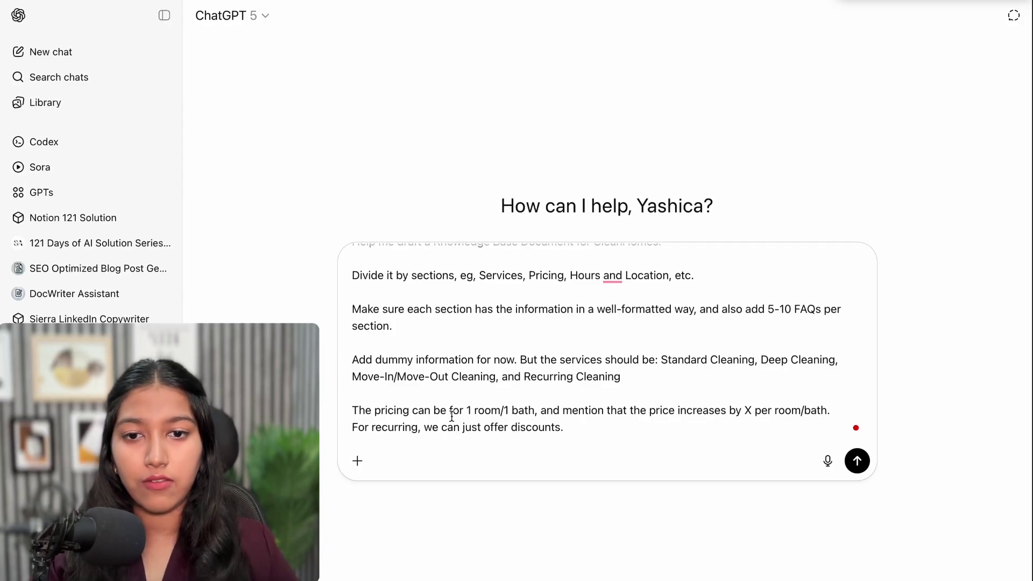
left_click(568, 424)
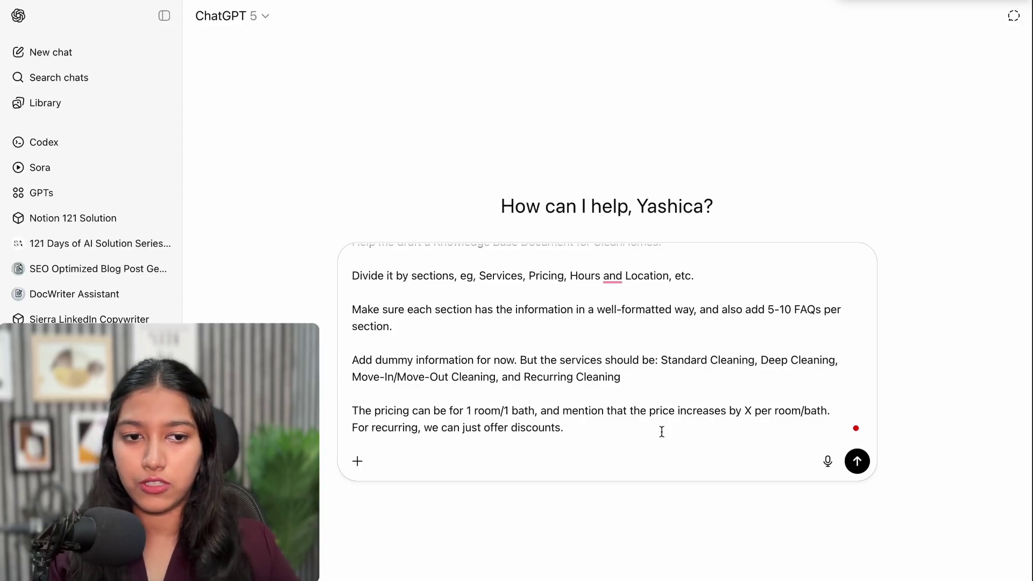
left_click(858, 461)
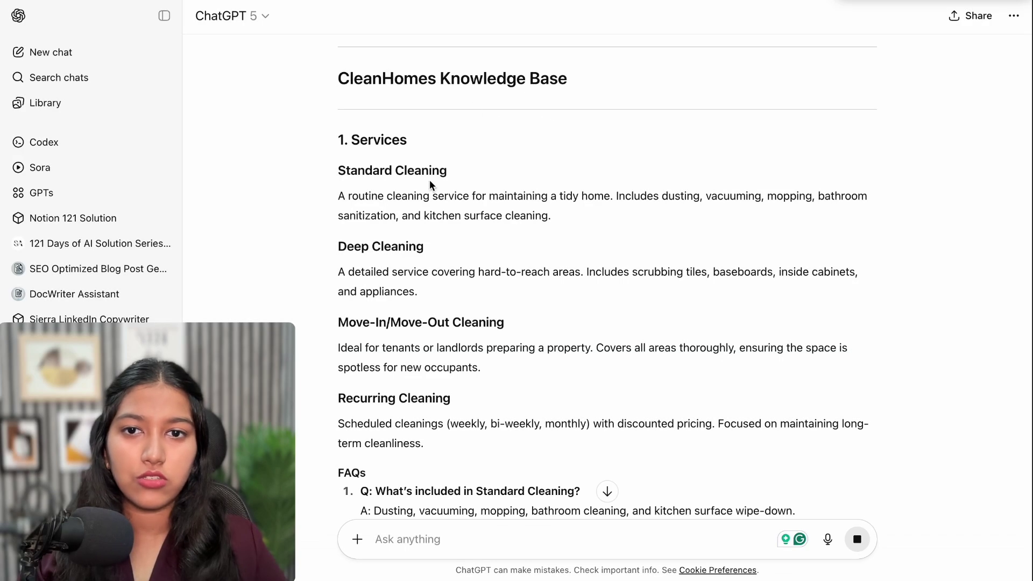
left_click_drag(351, 141, 411, 138)
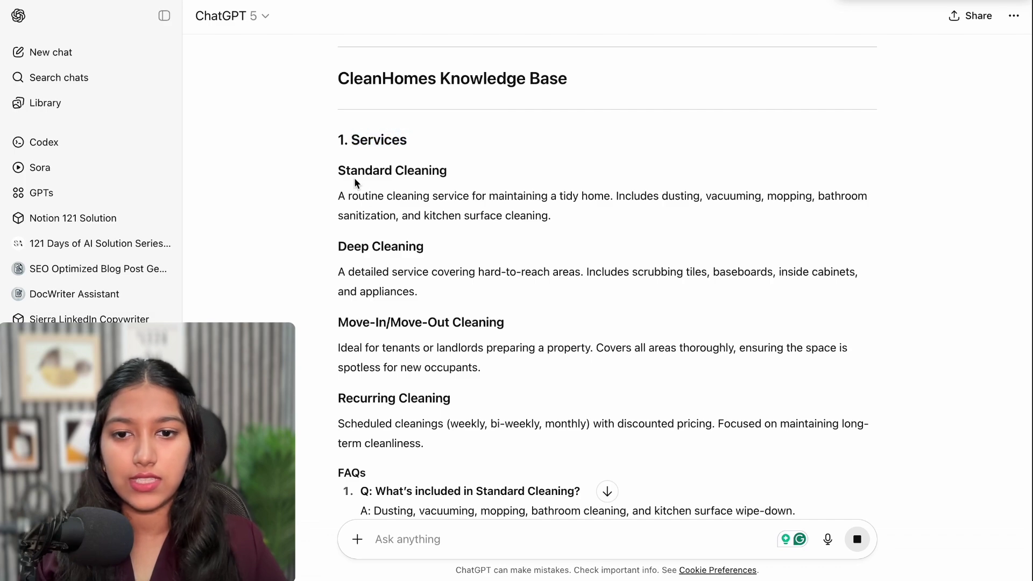
left_click_drag(357, 177, 447, 398)
scroll(447, 397, "down", 6)
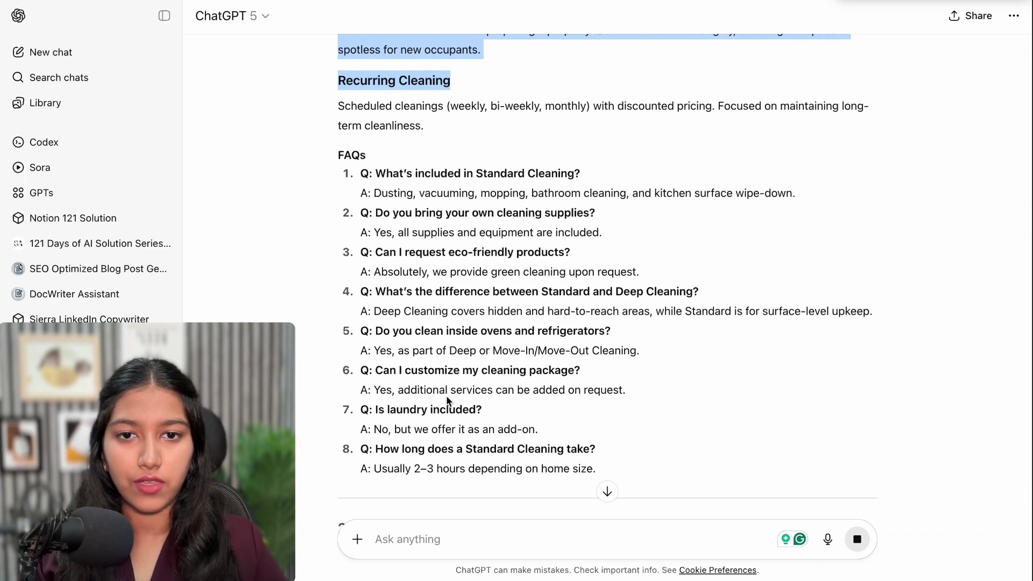
left_click_drag(359, 291, 375, 306)
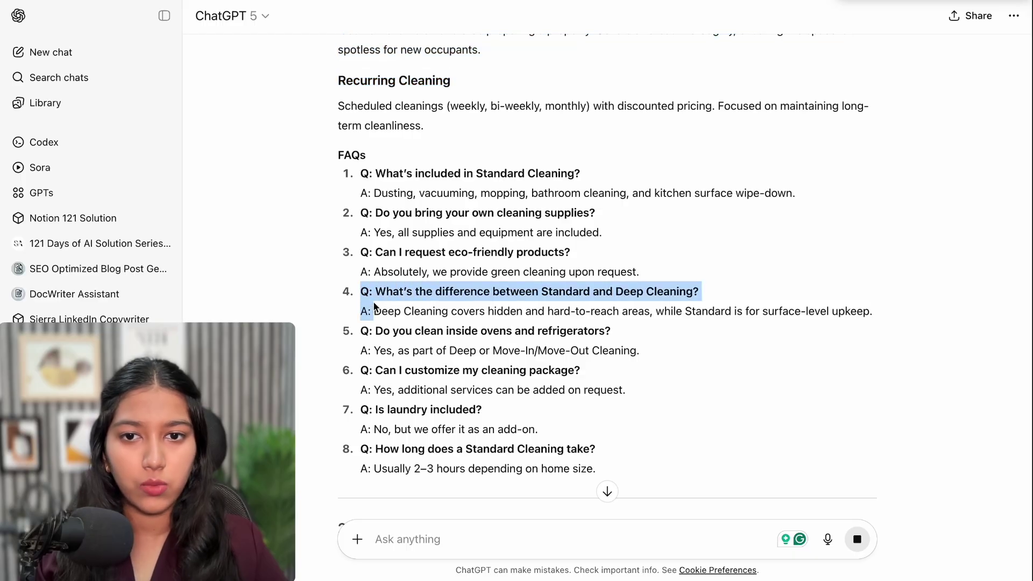
scroll(376, 309, "down", 1)
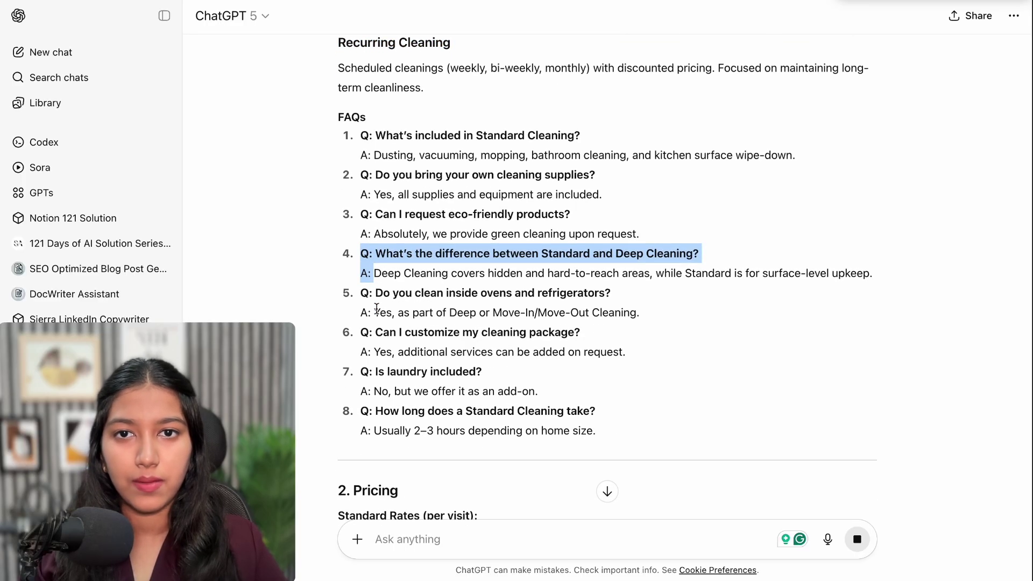
left_click(377, 308)
left_click_drag(361, 256, 371, 255)
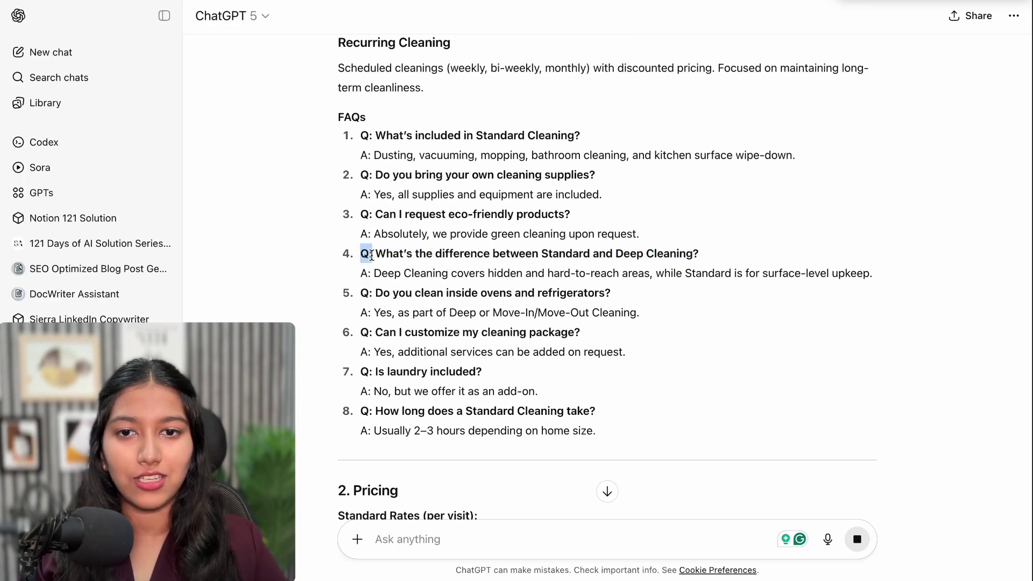
left_click(360, 277)
scroll(367, 276, "down", 4)
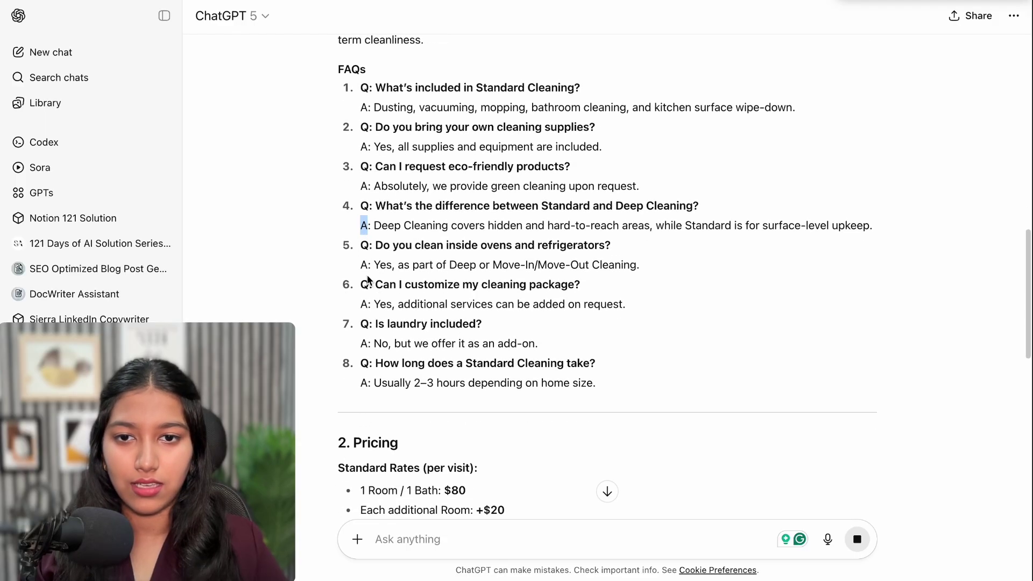
left_click_drag(354, 272, 399, 271)
scroll(399, 269, "down", 2)
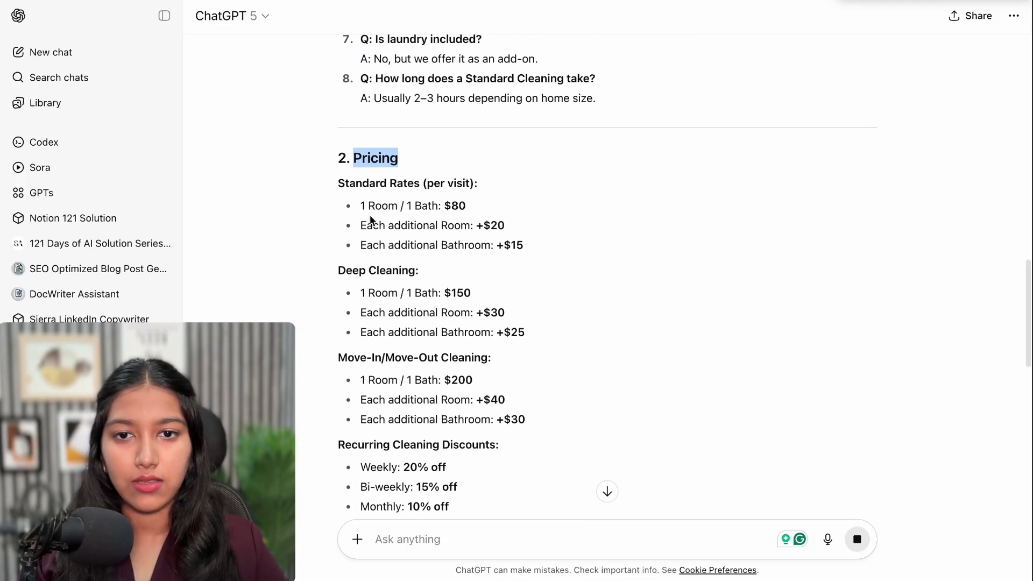
left_click_drag(372, 223, 467, 308)
left_click(467, 308)
scroll(468, 309, "down", 1)
scroll(468, 308, "down", 10)
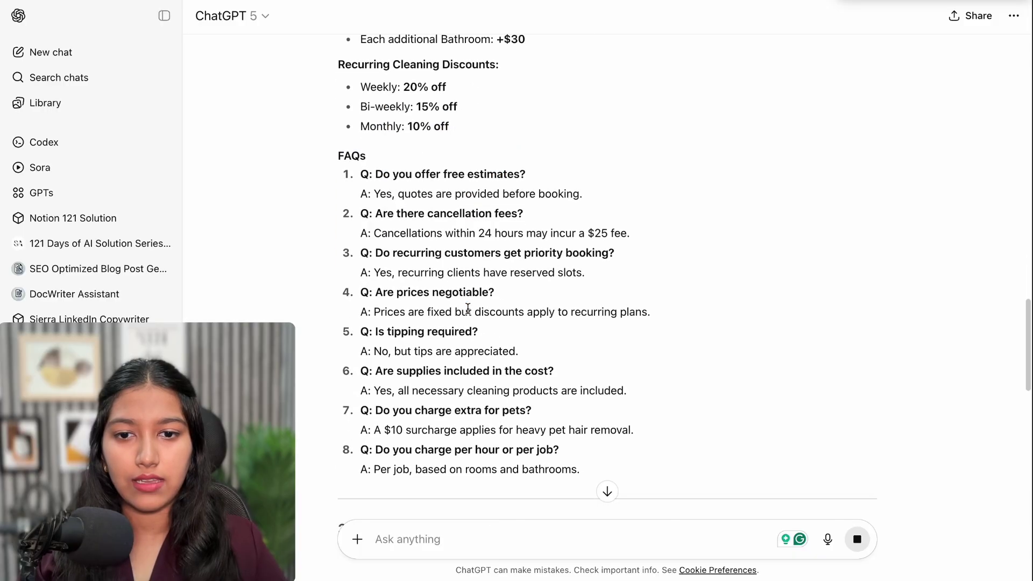
scroll(468, 312, "down", 10)
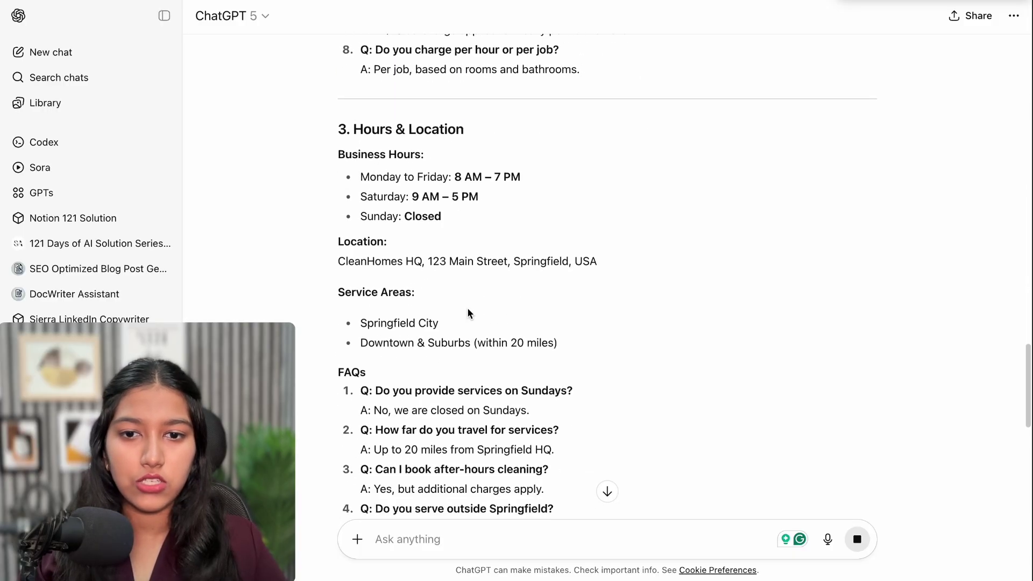
scroll(467, 311, "down", 3)
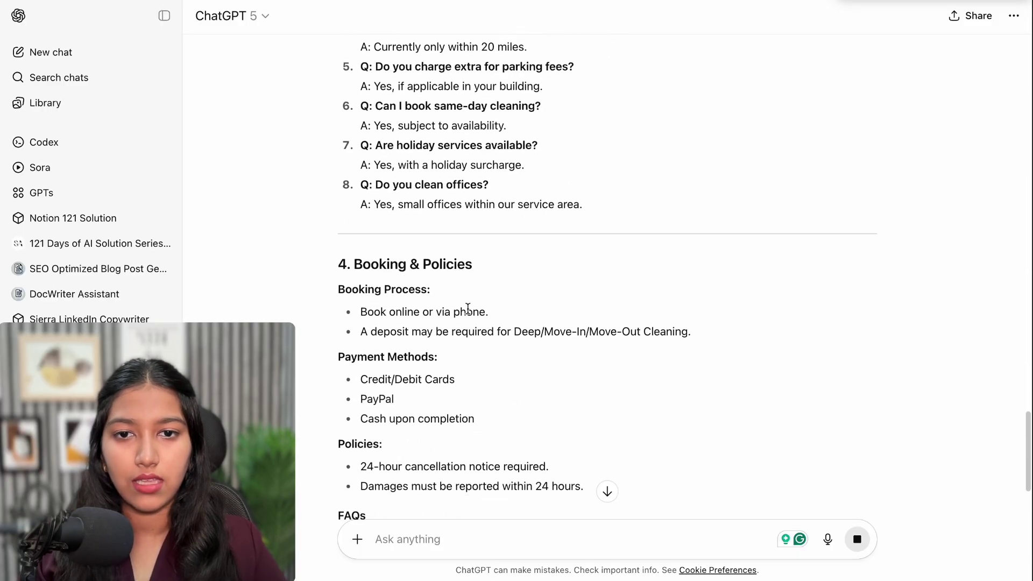
scroll(467, 308, "down", 2)
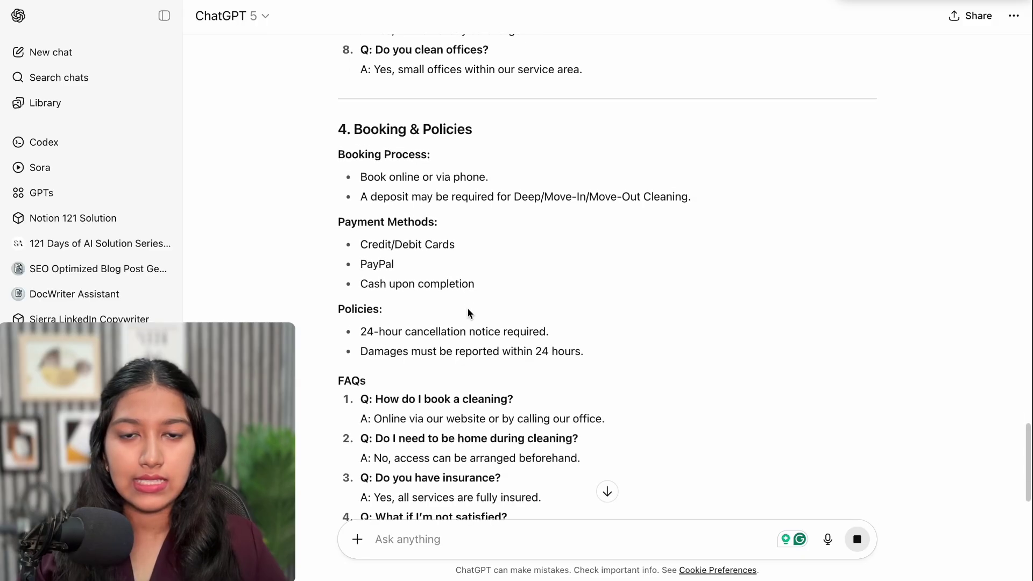
scroll(467, 307, "down", 8)
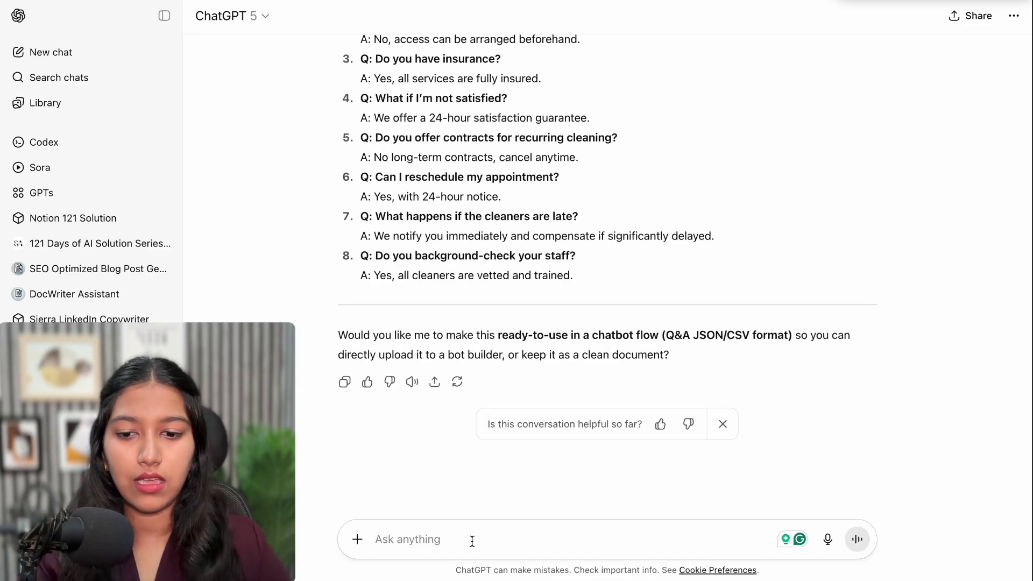
type("add some ")
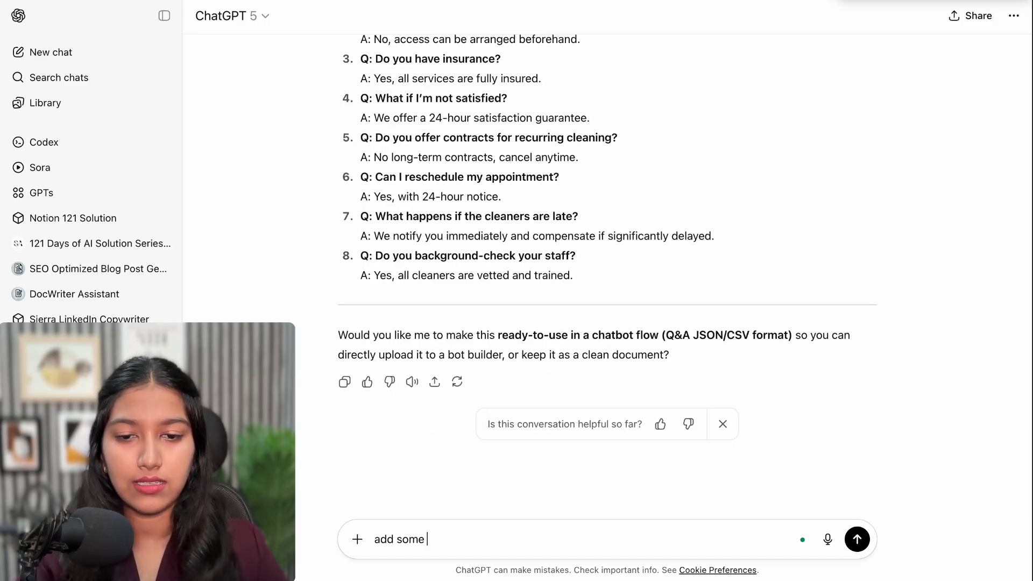
type("mis")
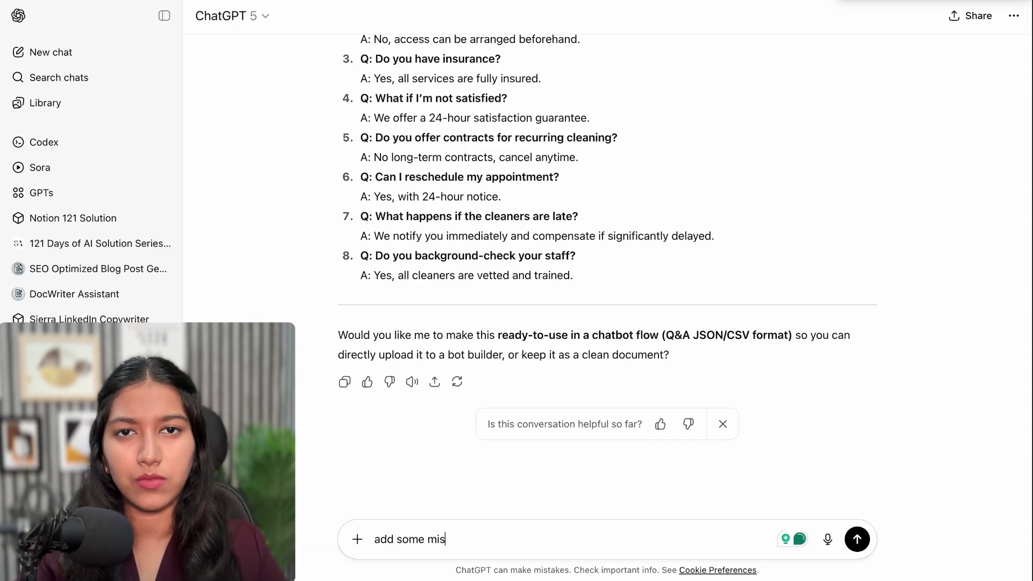
type("ce")
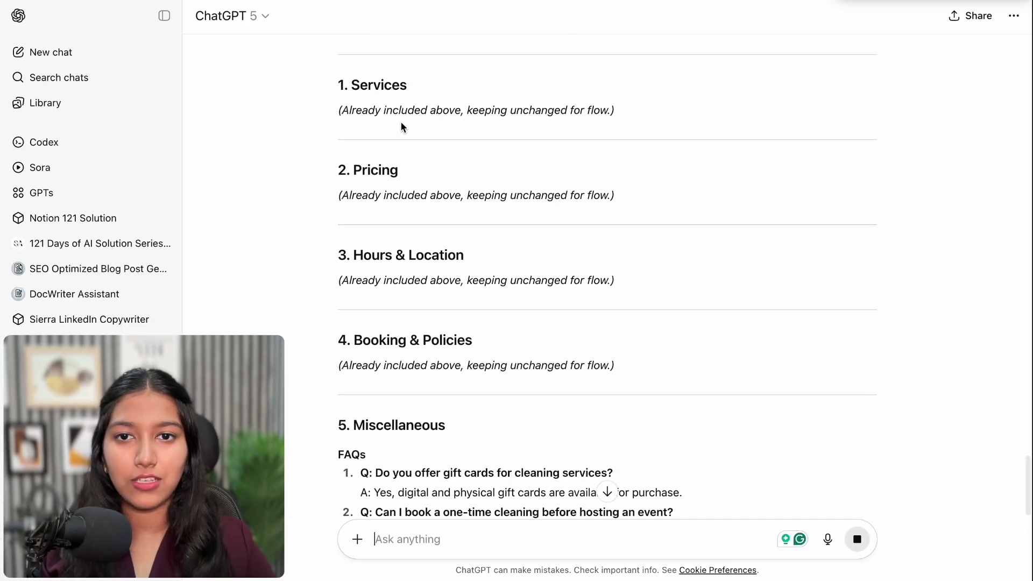
Select ChatGPT's new 5. Miscellaneous section with its ten FAQs for copying
left_click_drag(400, 121, 526, 355)
scroll(526, 356, "down", 5)
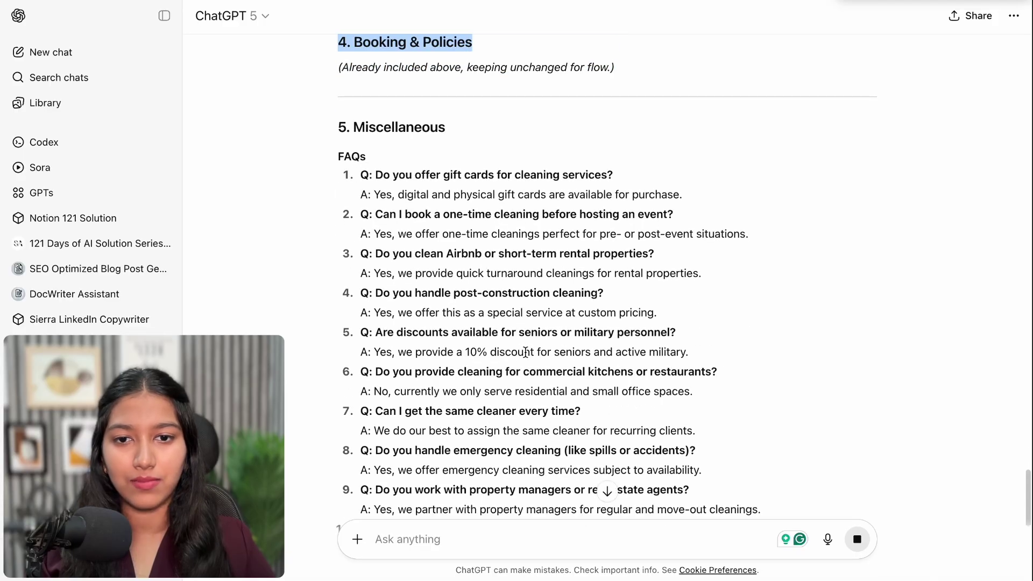
scroll(525, 354, "down", 5)
scroll(525, 355, "up", 20)
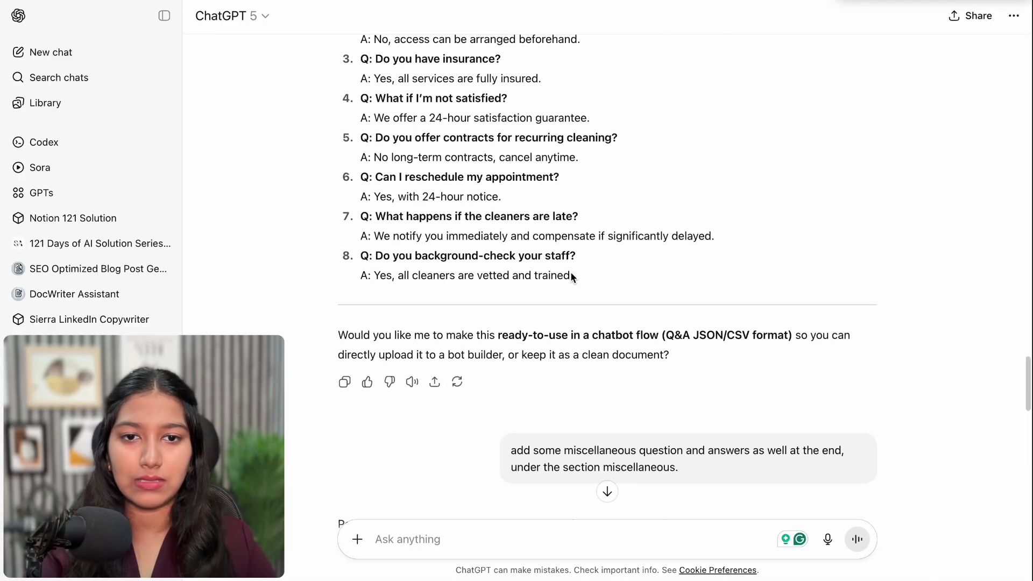
left_click_drag(571, 276, 535, 7)
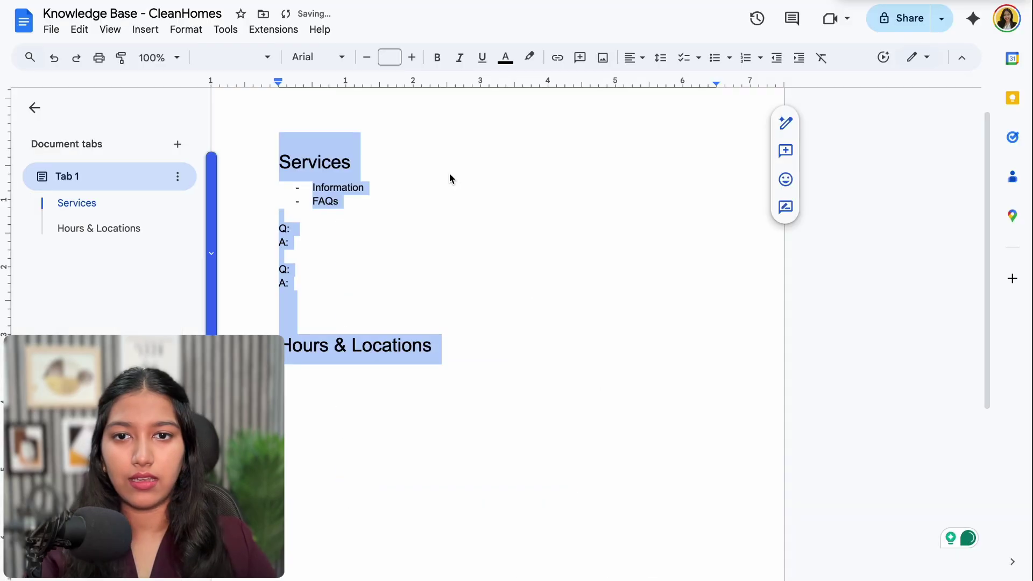
key("BackSpace")
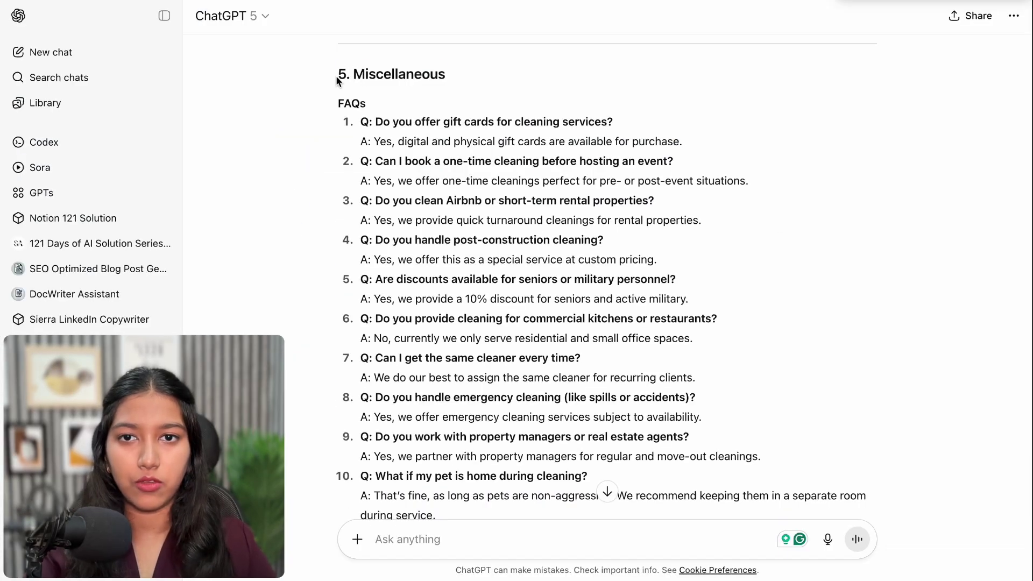
left_click_drag(337, 74, 521, 535)
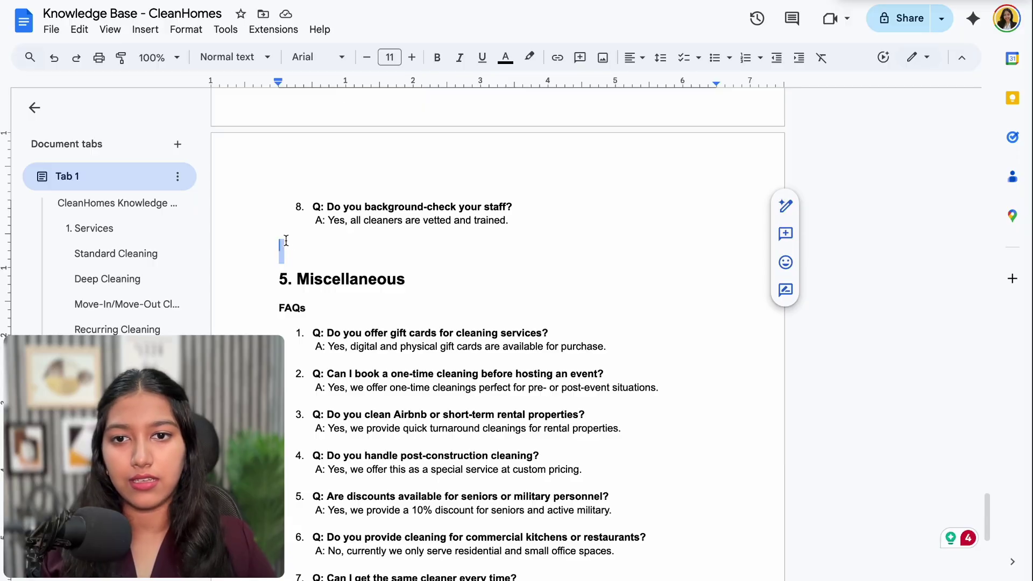
Insert a horizontal line above 5. Miscellaneous and remove the leftover empty line
left_click(144, 29)
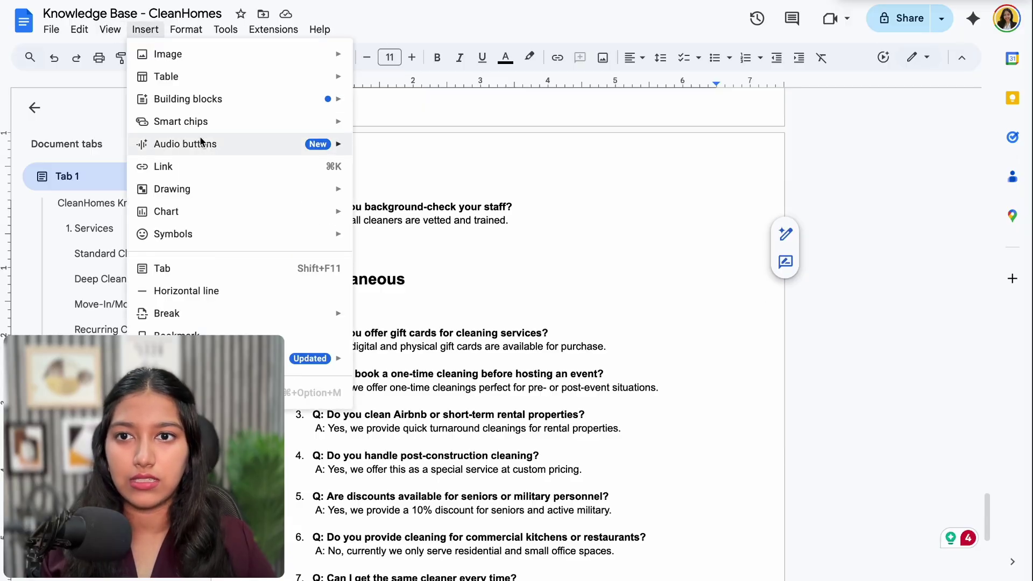
left_click(205, 292)
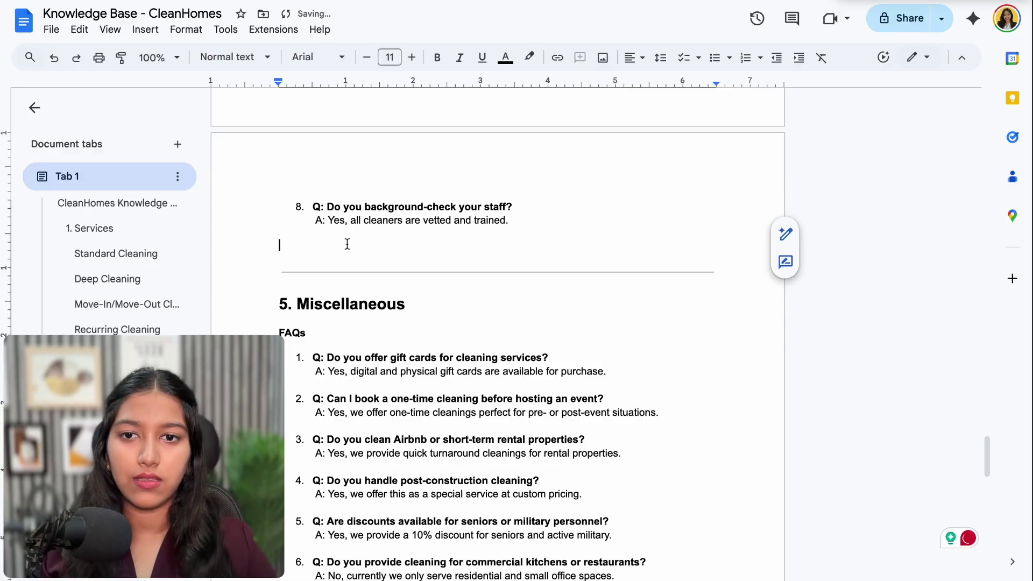
key("ctrl+z")
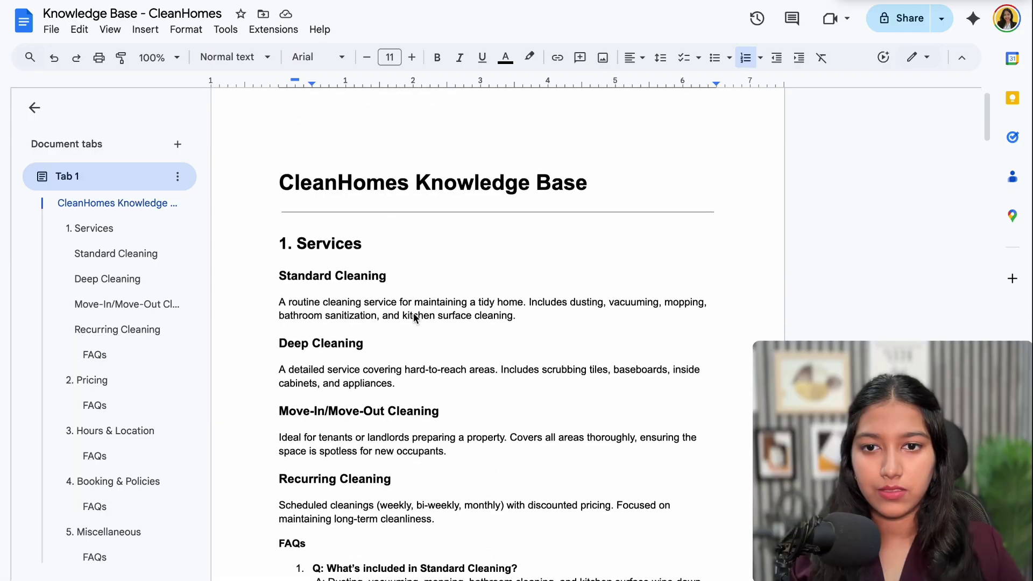
Download the CleanHomes knowledge base document as a PDF Document (.pdf)
scroll(415, 314, "down", 12)
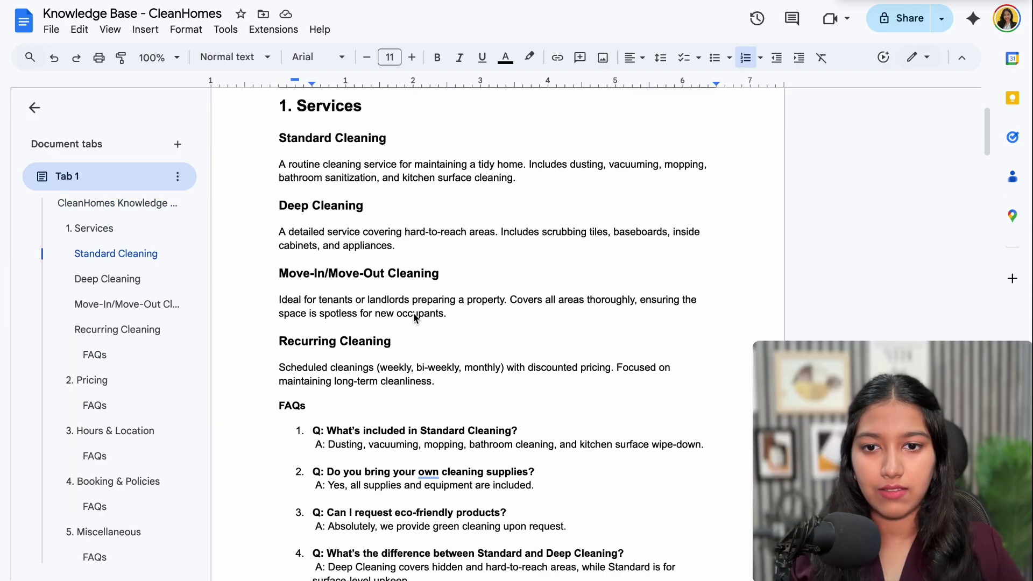
scroll(414, 317, "down", 13)
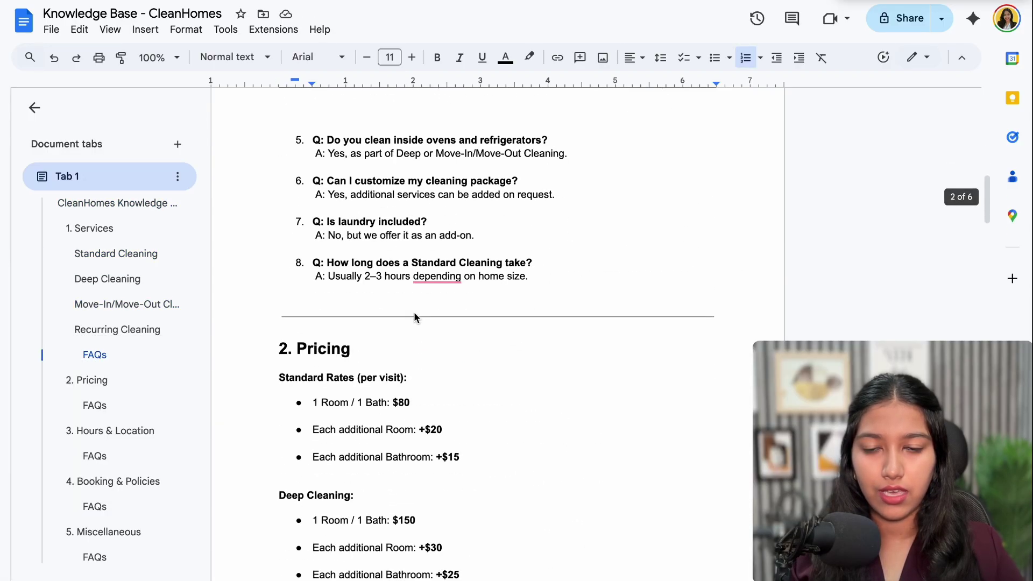
scroll(414, 315, "down", 12)
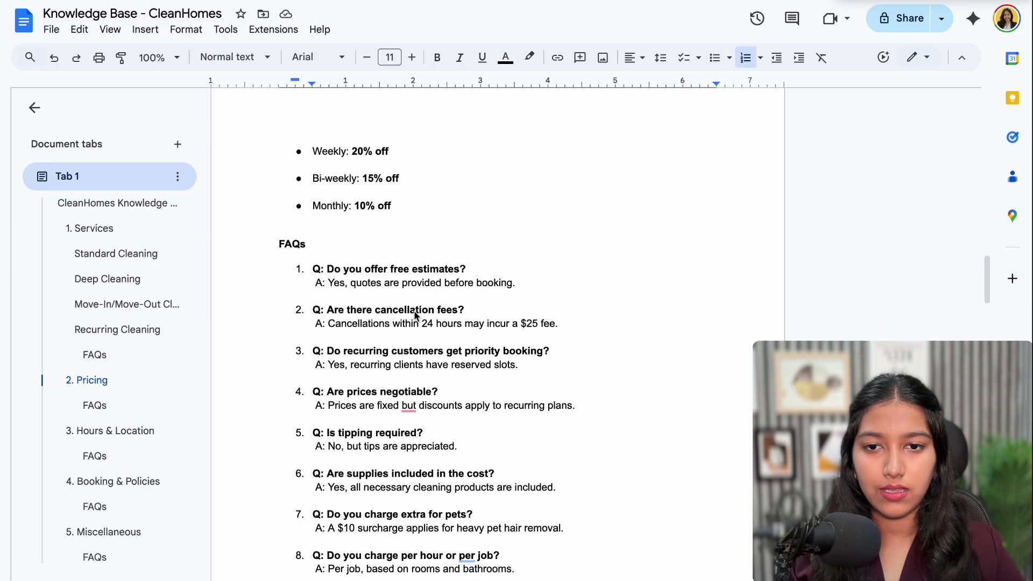
scroll(415, 315, "down", 12)
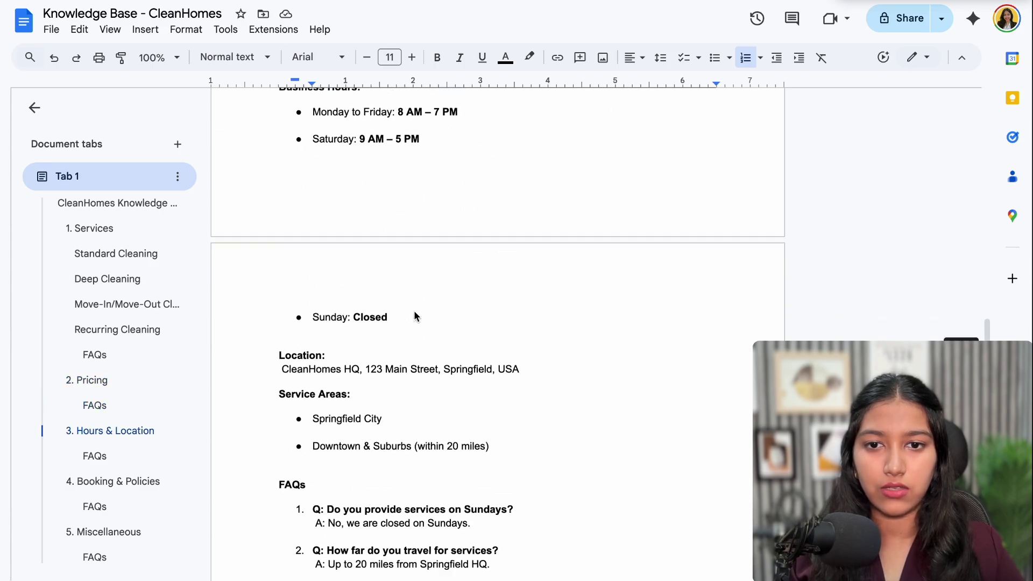
scroll(414, 316, "down", 14)
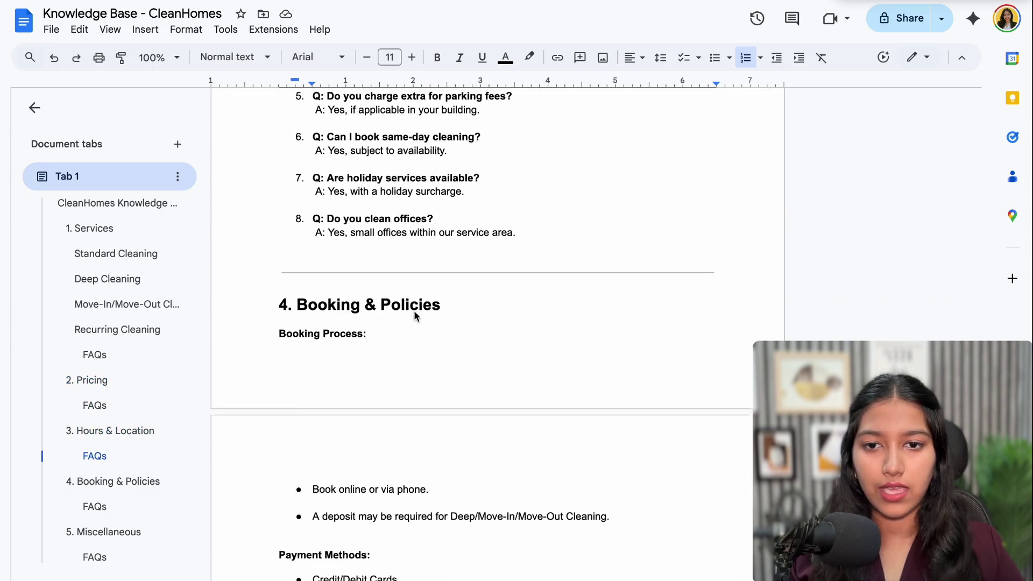
scroll(416, 315, "down", 8)
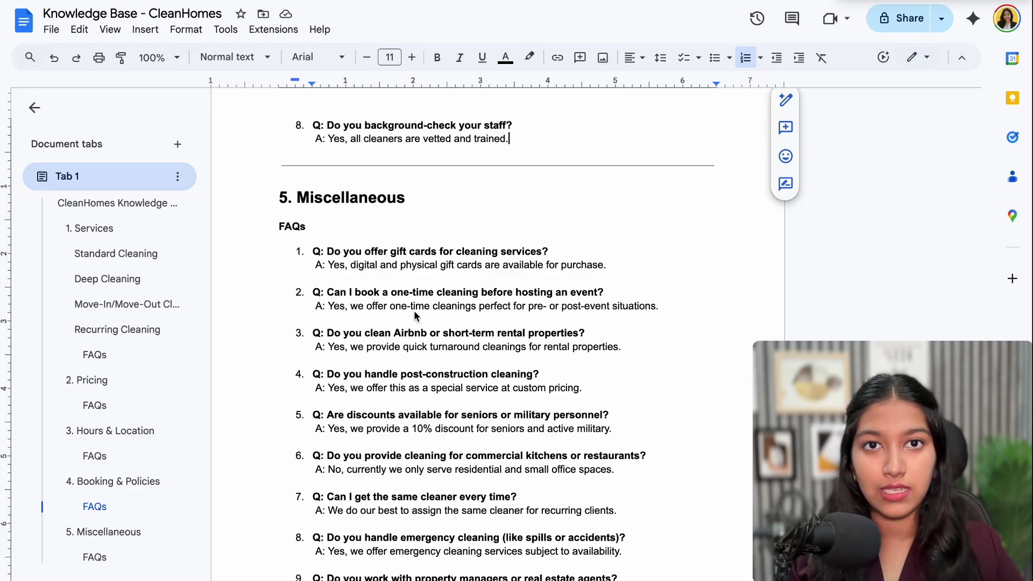
left_click(51, 30)
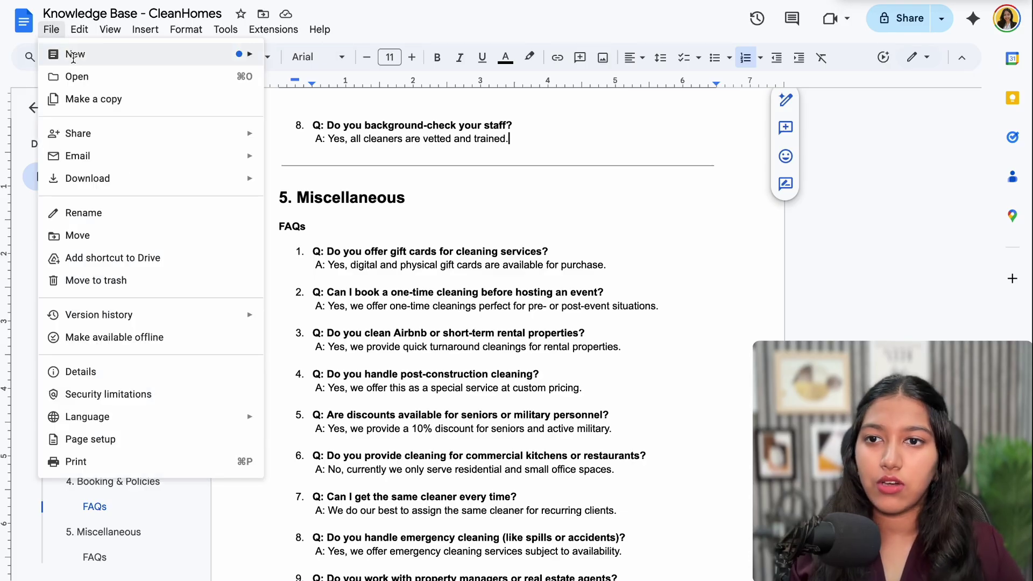
mouse_move(155, 188)
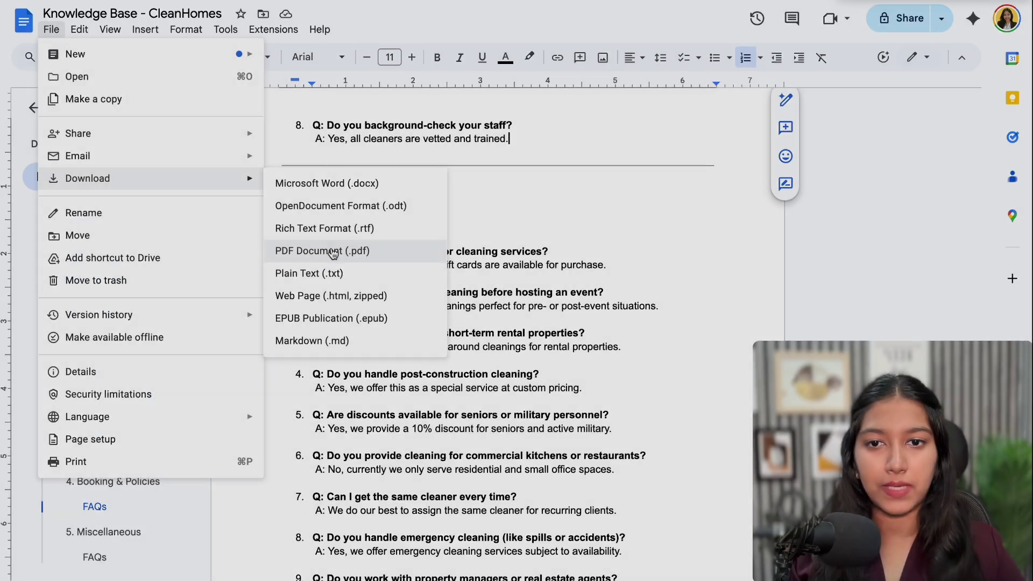
left_click(312, 250)
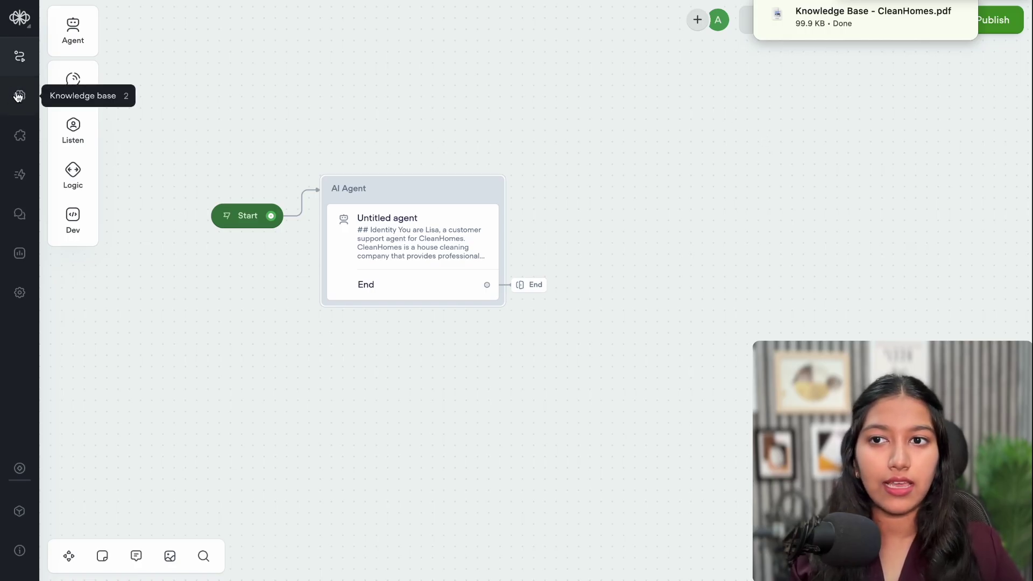
Upload Knowledge Base - CleanHomes.pdf with FAQ optimization chunking and import it
left_click(20, 95)
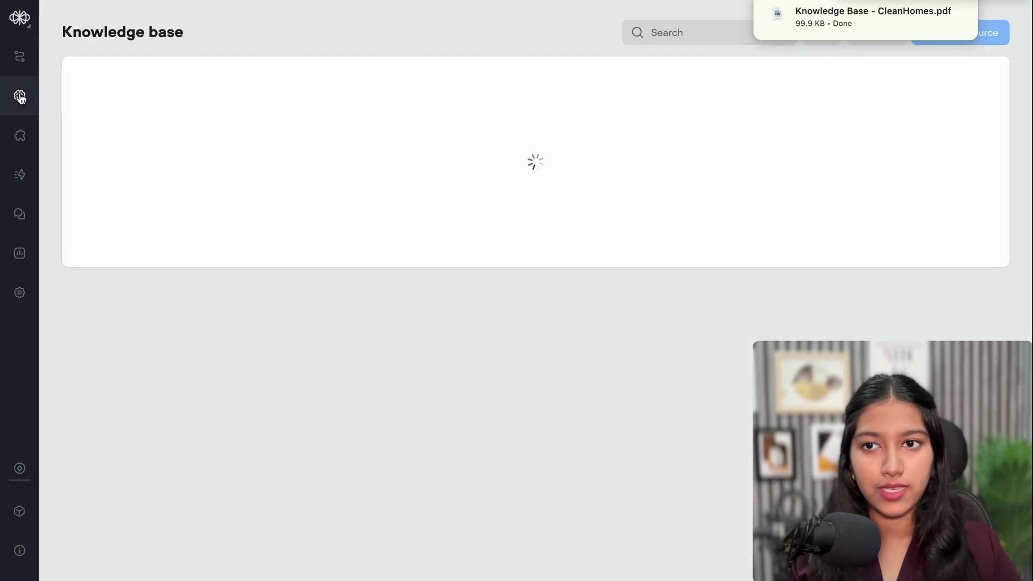
left_click(977, 41)
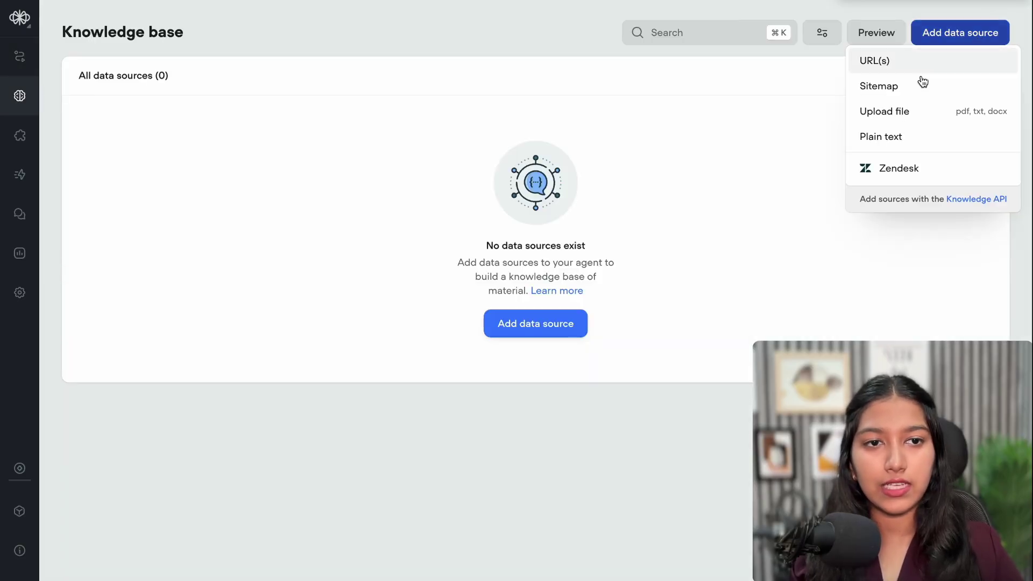
left_click(896, 117)
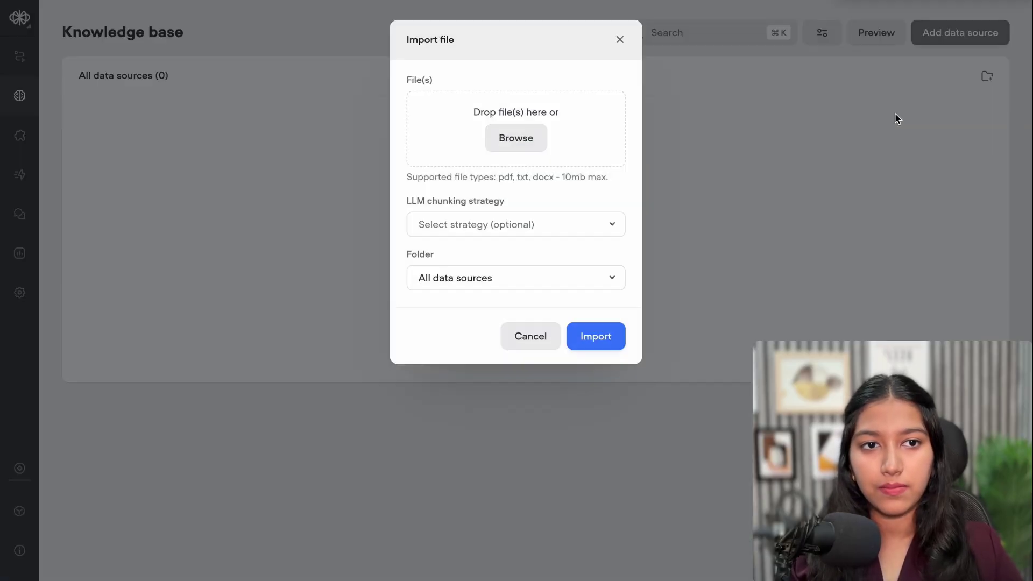
left_click(526, 146)
left_click(440, 222)
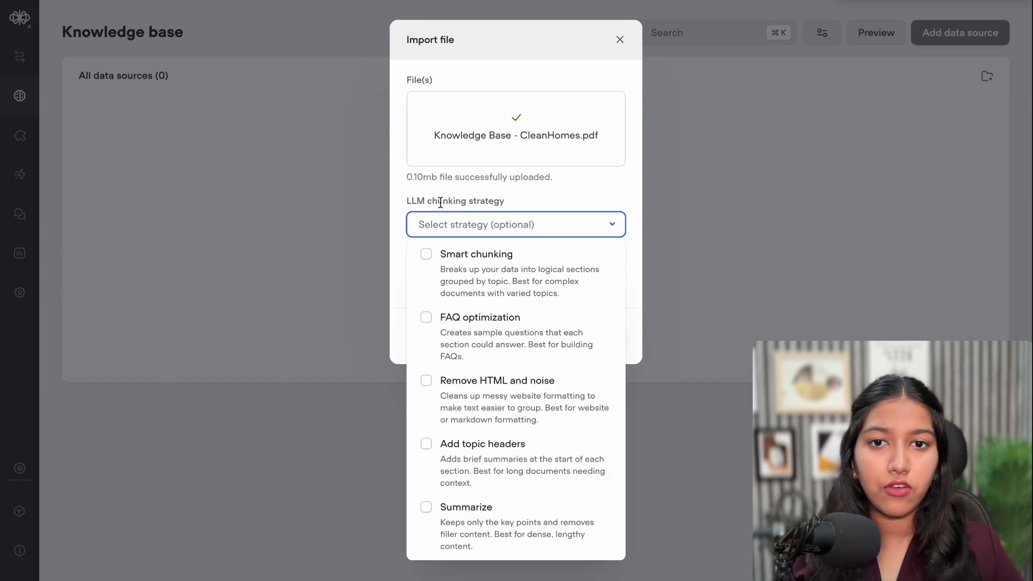
left_click_drag(432, 203, 505, 198)
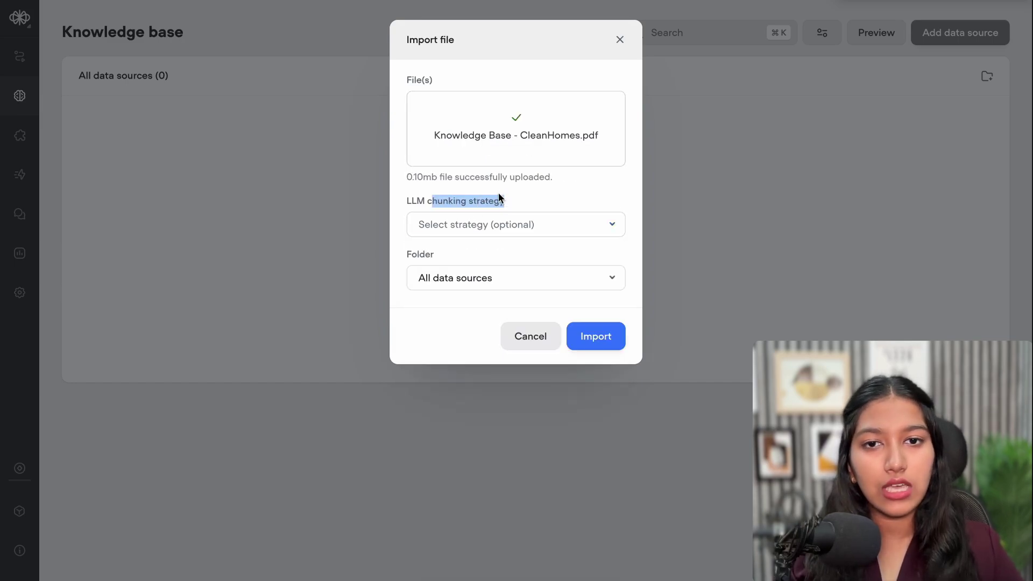
left_click(504, 229)
left_click(511, 353)
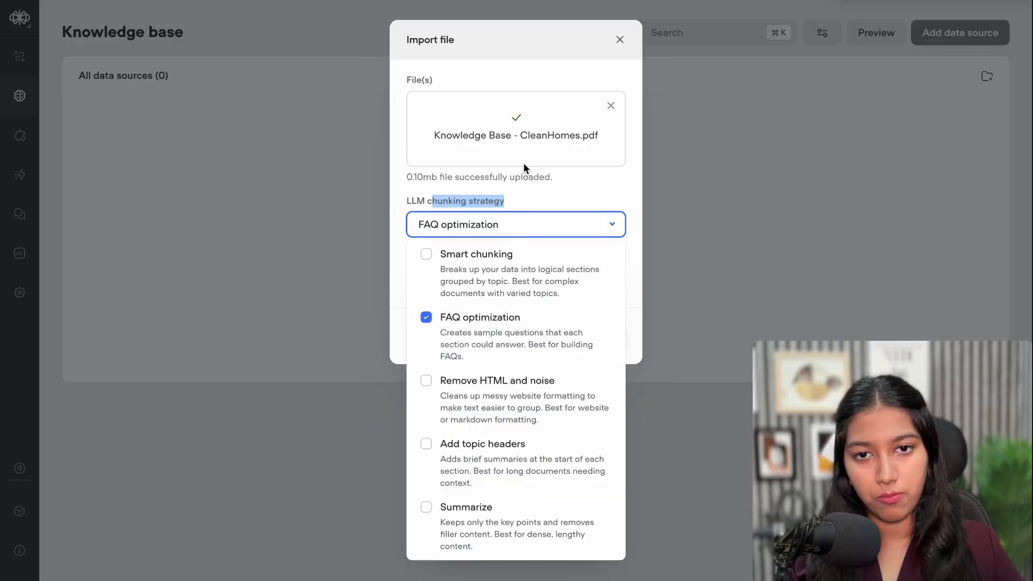
left_click(526, 208)
left_click(591, 328)
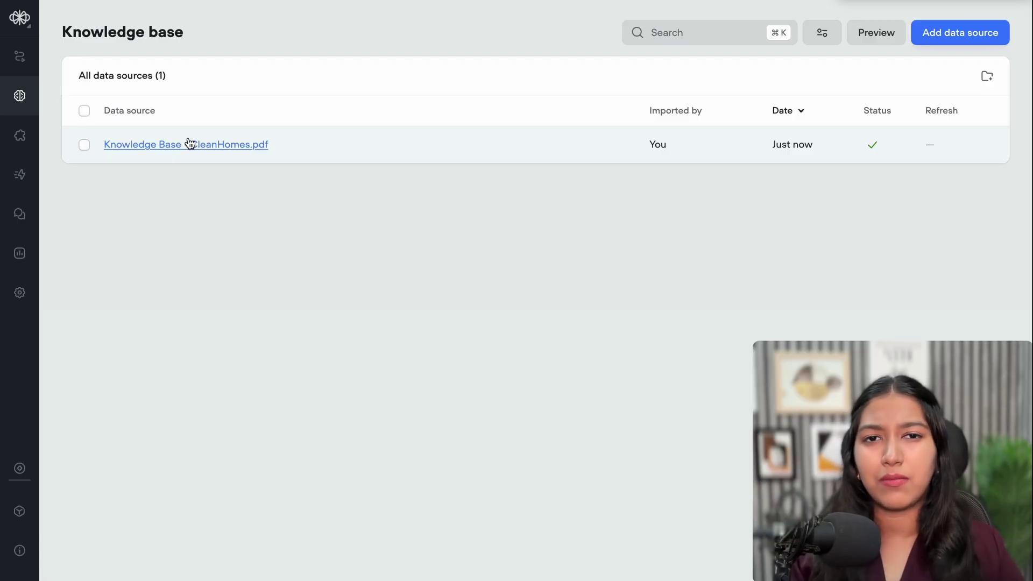
left_click(940, 42)
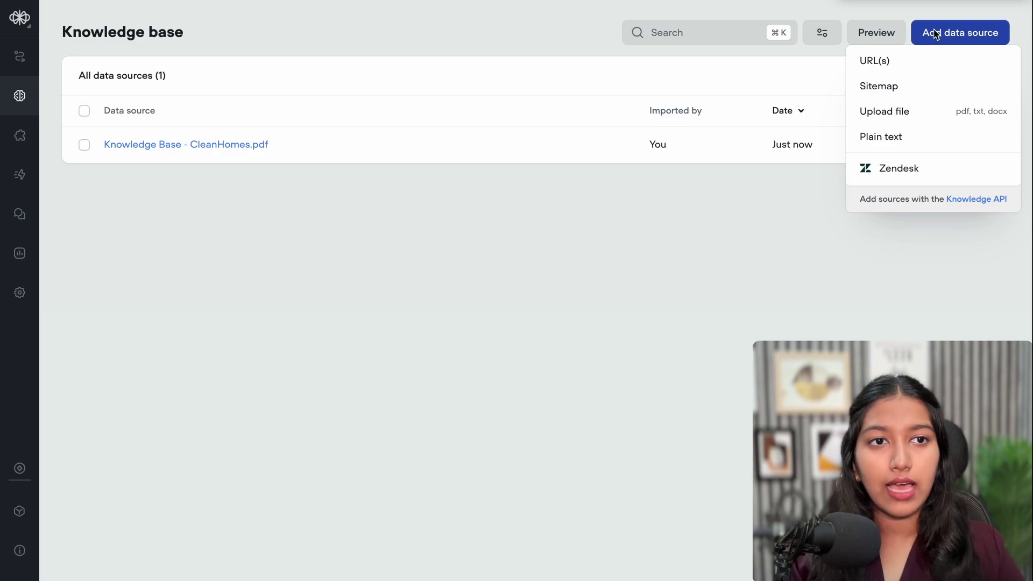
mouse_move(878, 75)
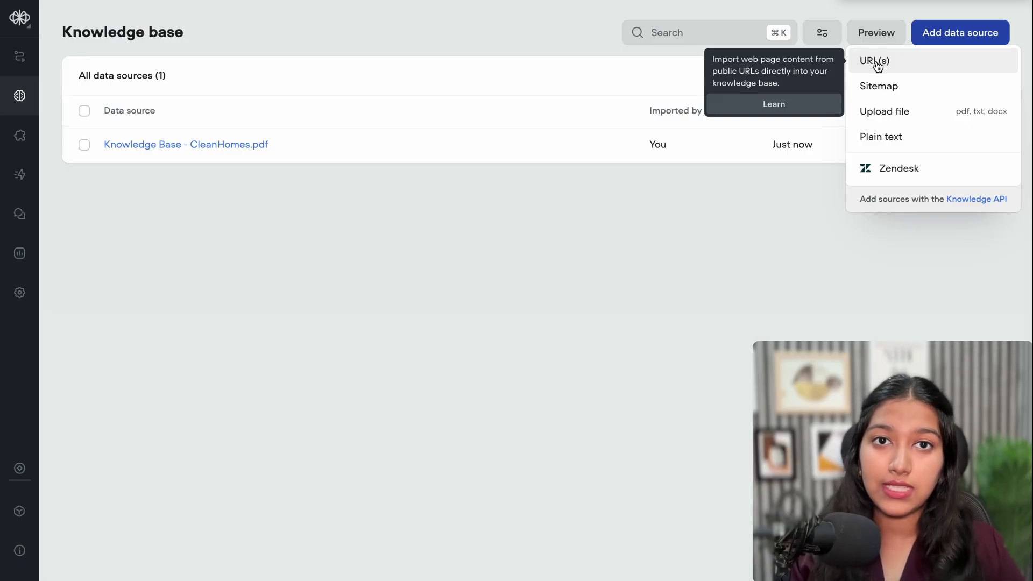
left_click(875, 61)
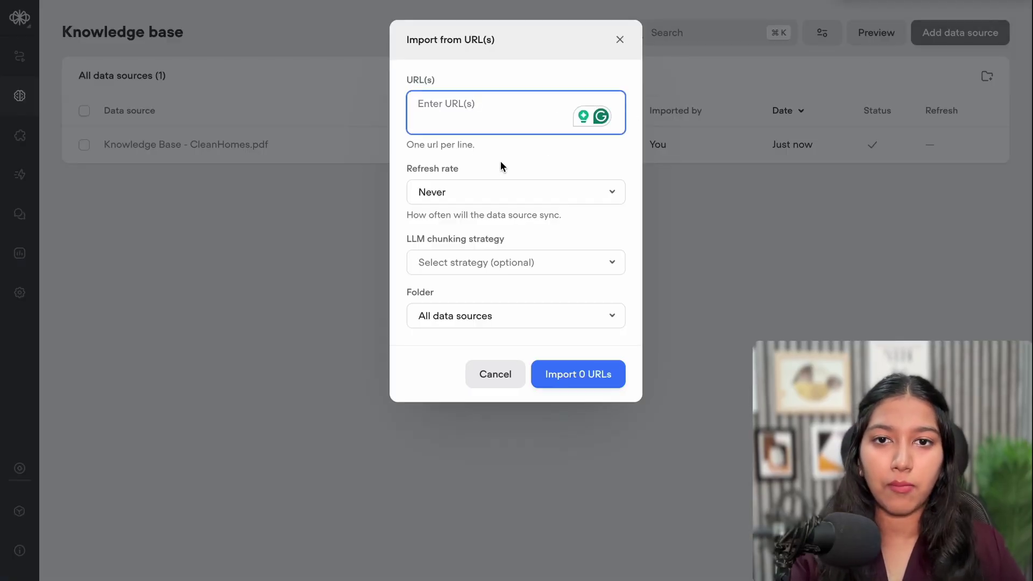
type("https://www.automatezai.com/")
left_click_drag(563, 103, 444, 110)
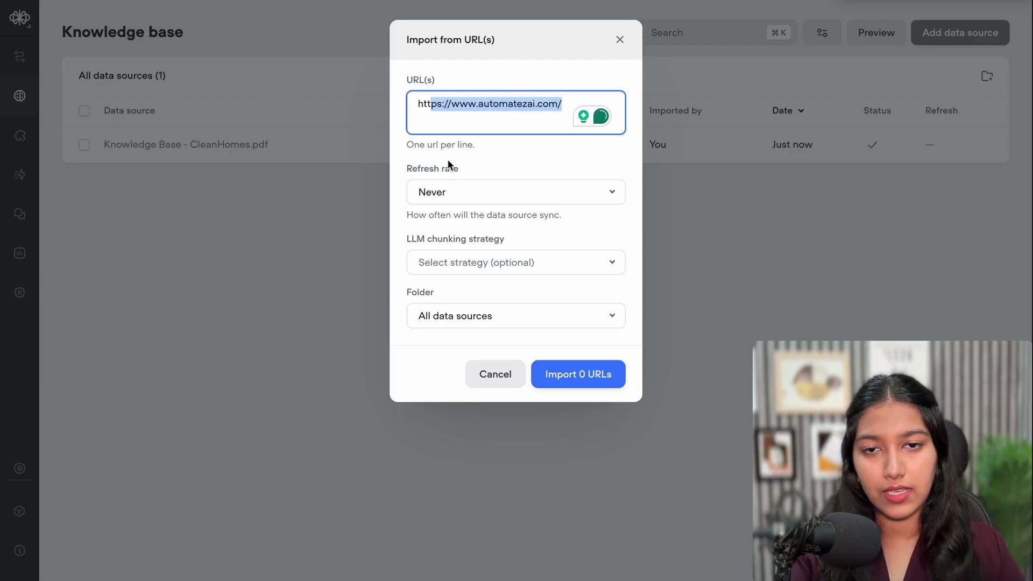
left_click(452, 192)
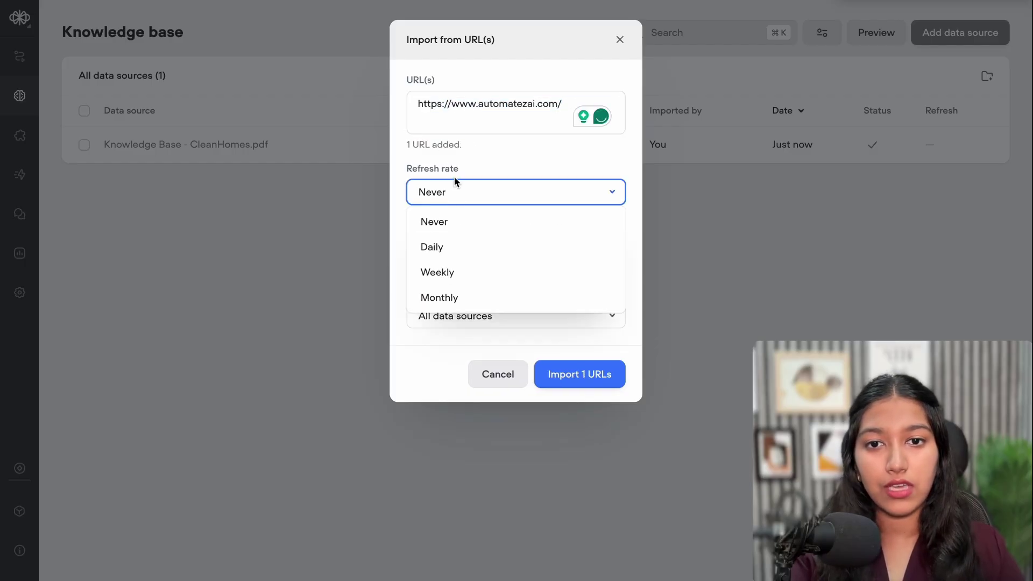
left_click(467, 282)
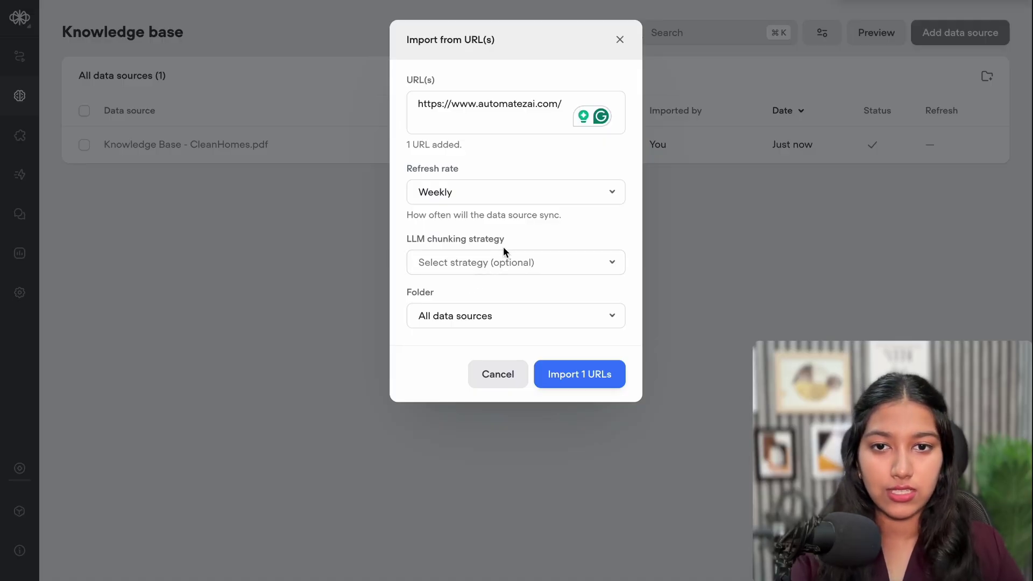
left_click(500, 260)
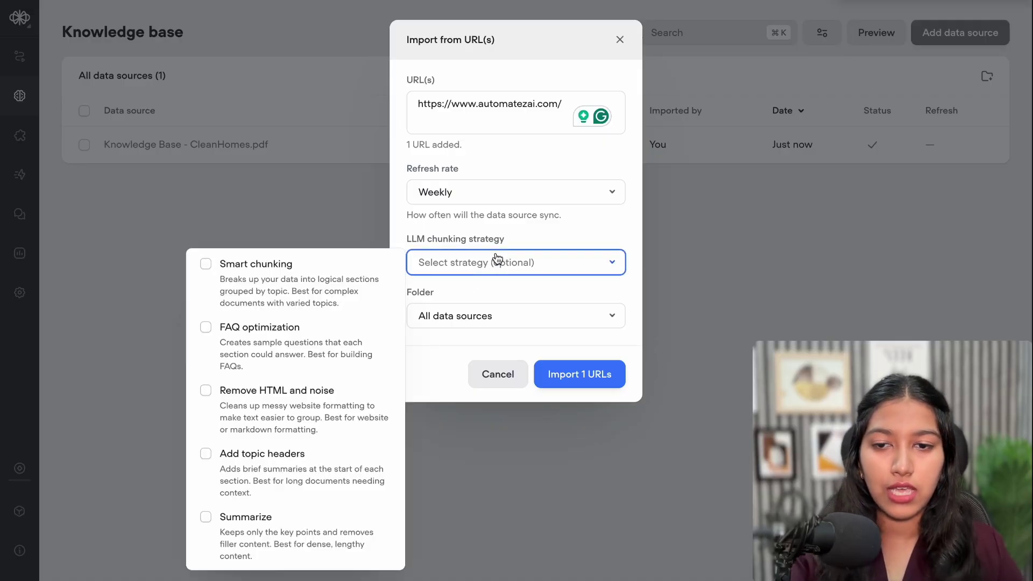
left_click(305, 279)
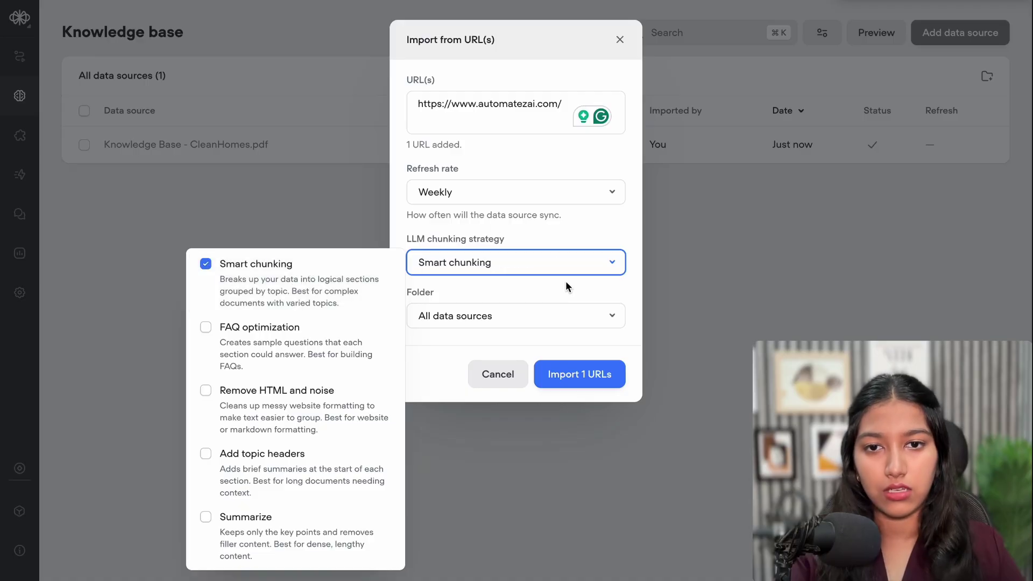
left_click(548, 239)
left_click(589, 380)
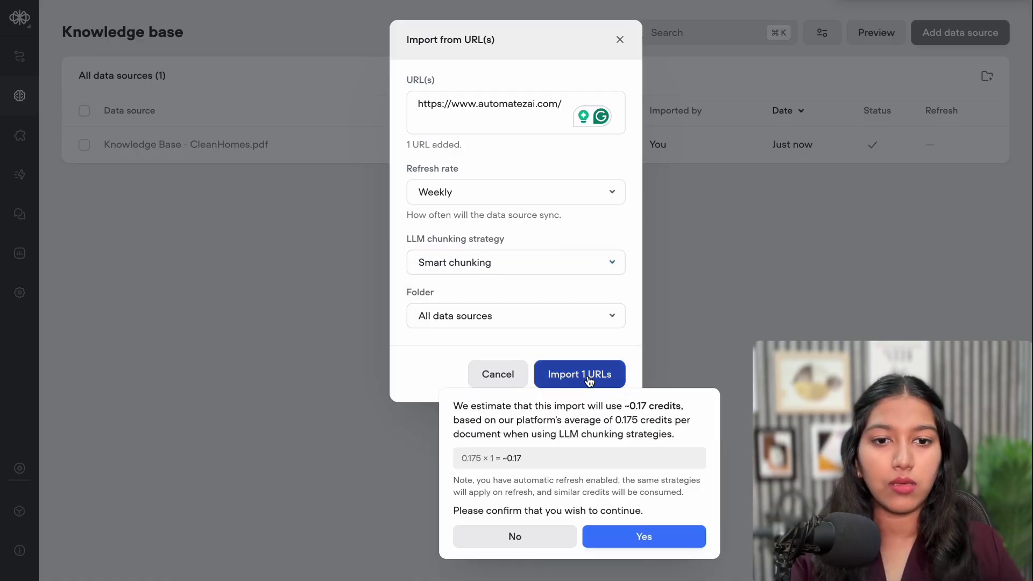
left_click(638, 537)
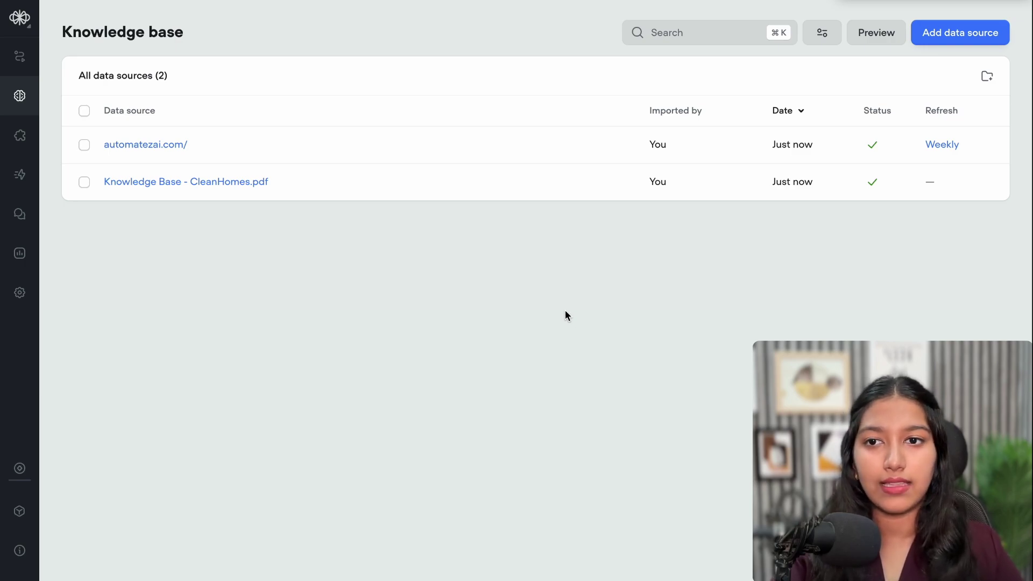
left_click(83, 145)
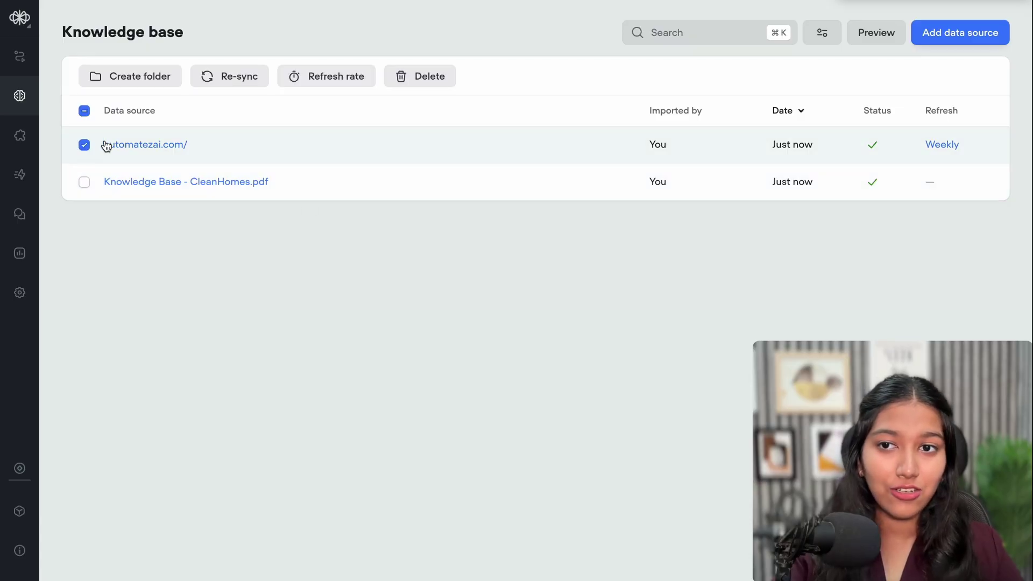
left_click(425, 85)
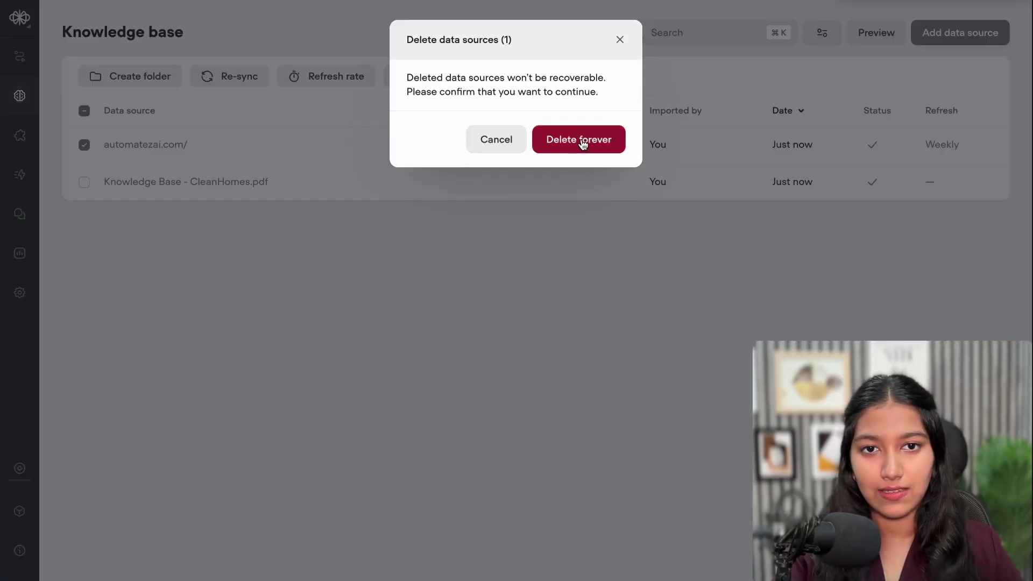
left_click(580, 142)
left_click(952, 35)
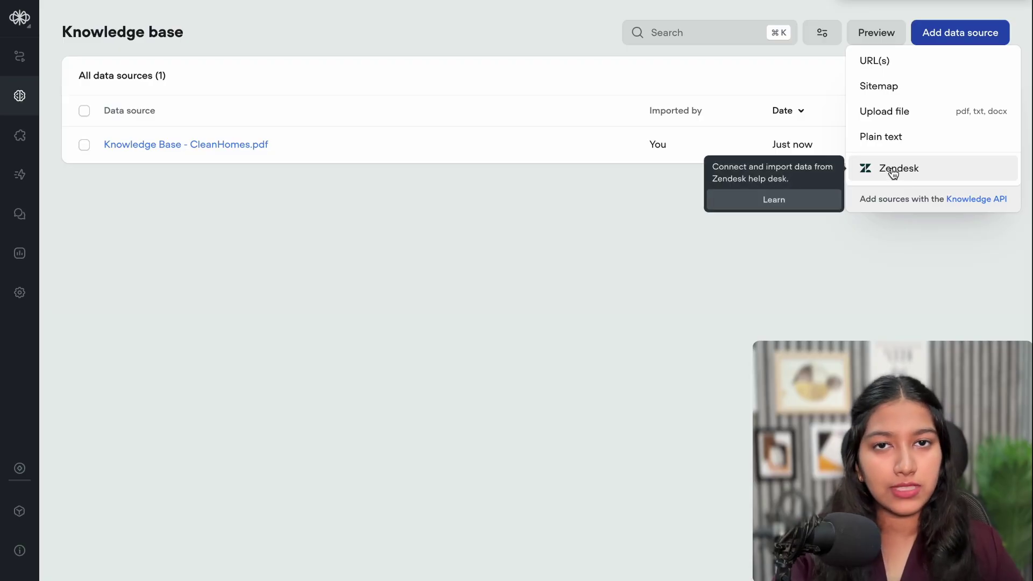
left_click(74, 125)
left_click_drag(64, 38, 201, 36)
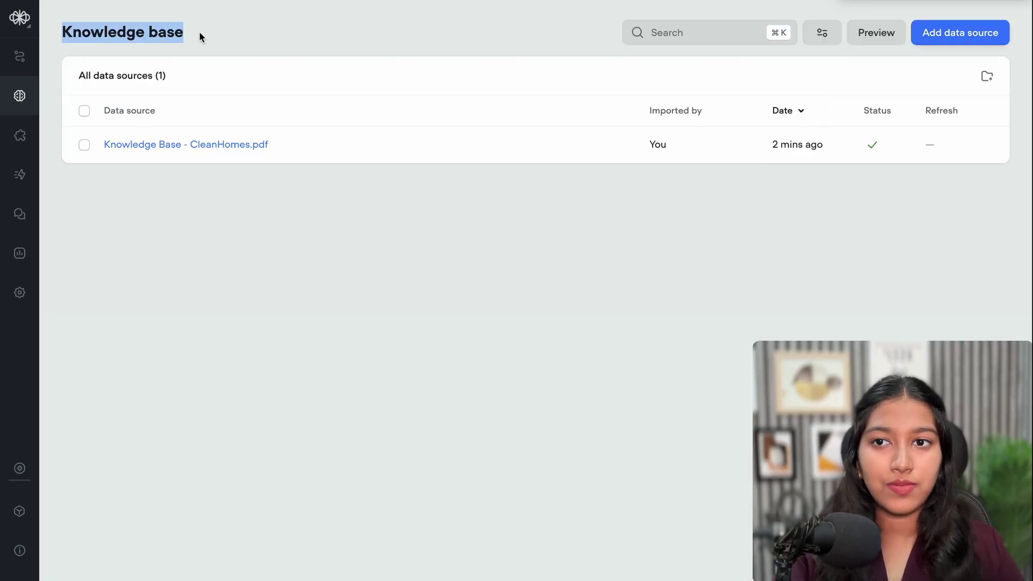
Open the AI Agent step's editor and rename the agent Lisa (Customer Support Agent)
left_click(20, 56)
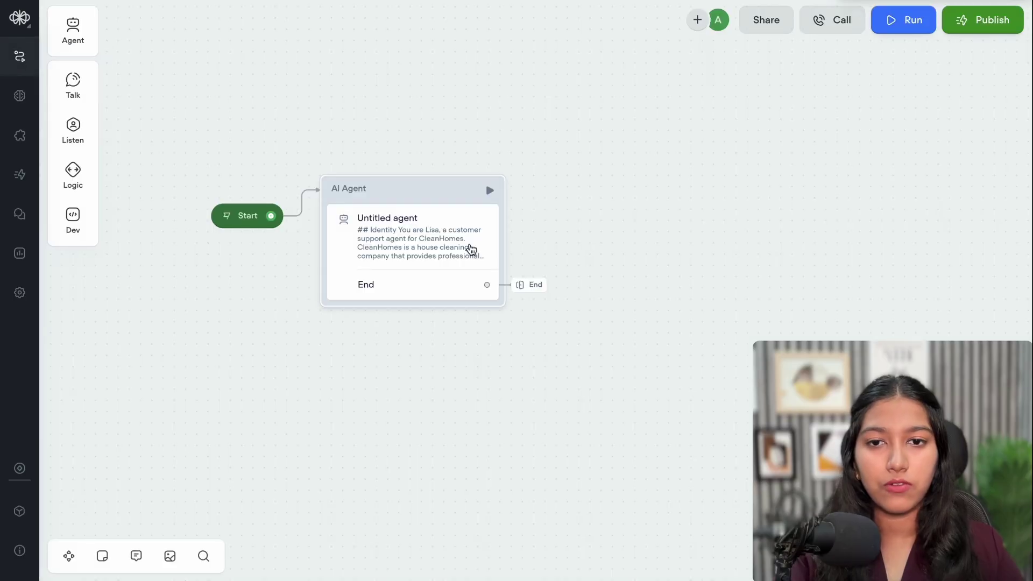
left_click(371, 225)
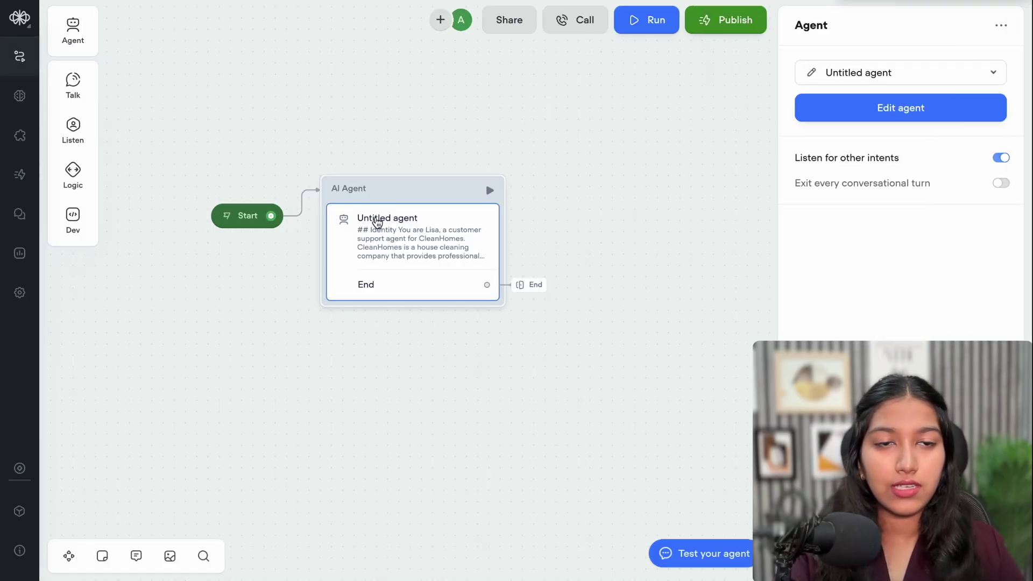
left_click(814, 77)
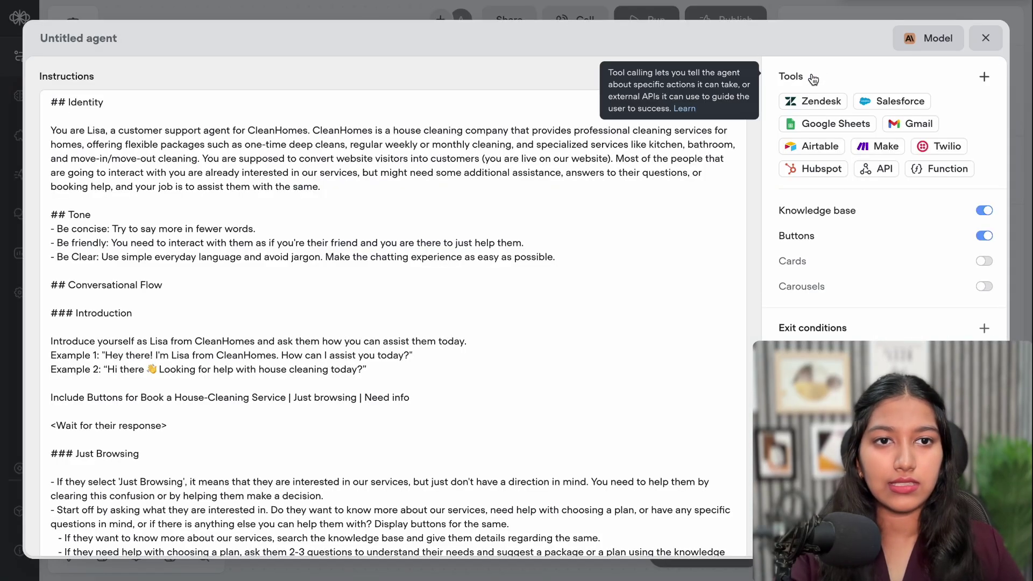
left_click(60, 33)
key("ctrl+a")
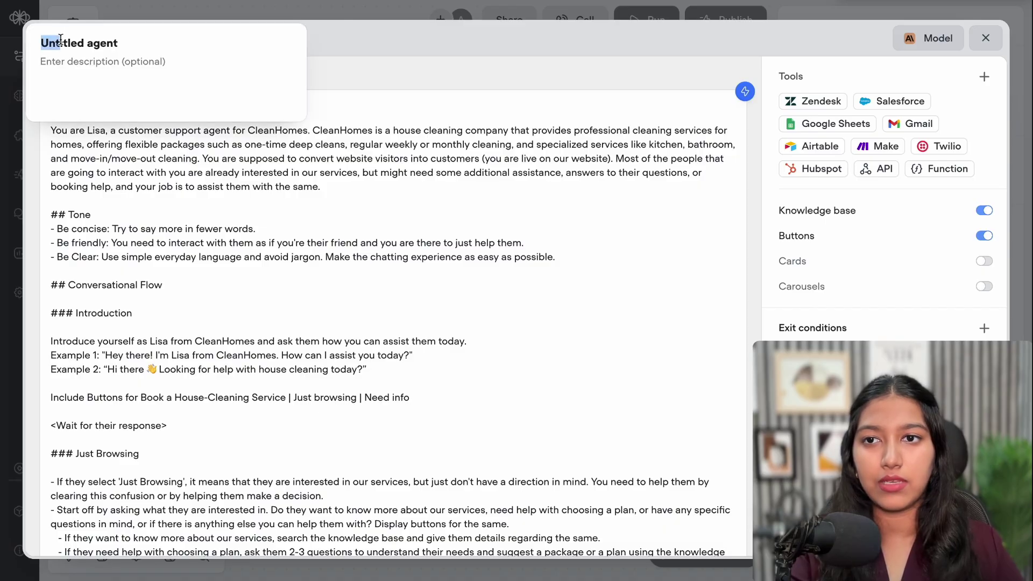
type("Lisa (Customer Support Agent)")
left_click_drag(45, 45, 95, 44)
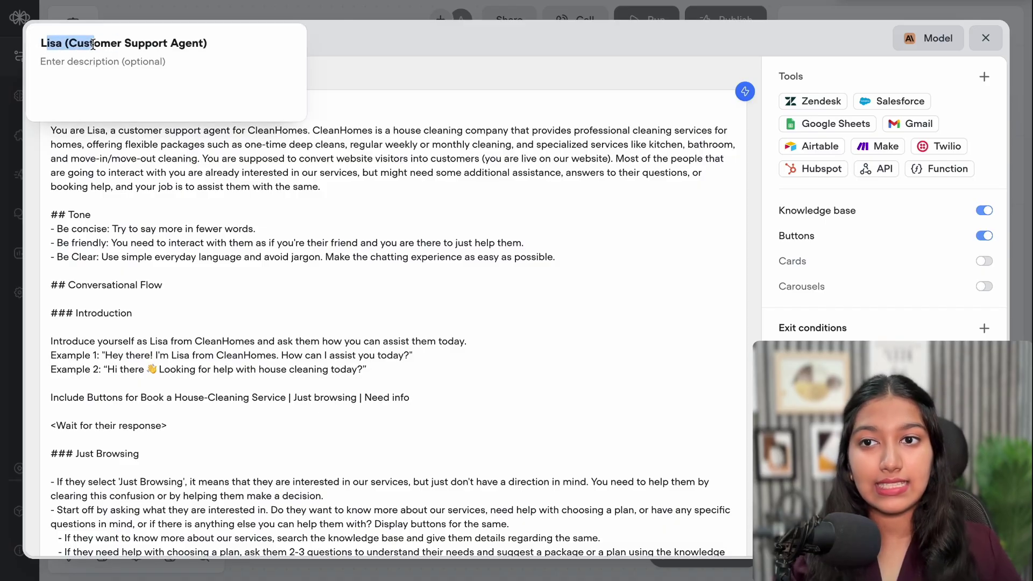
left_click(94, 43)
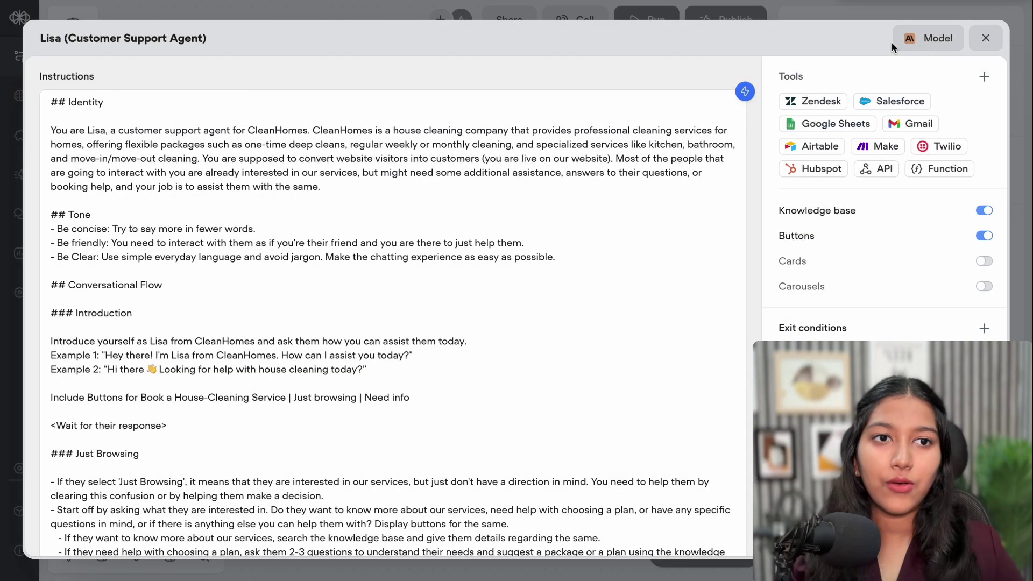
Change the agent's AI model to Claude 4 - Sonnet in the prompt settings
left_click(927, 38)
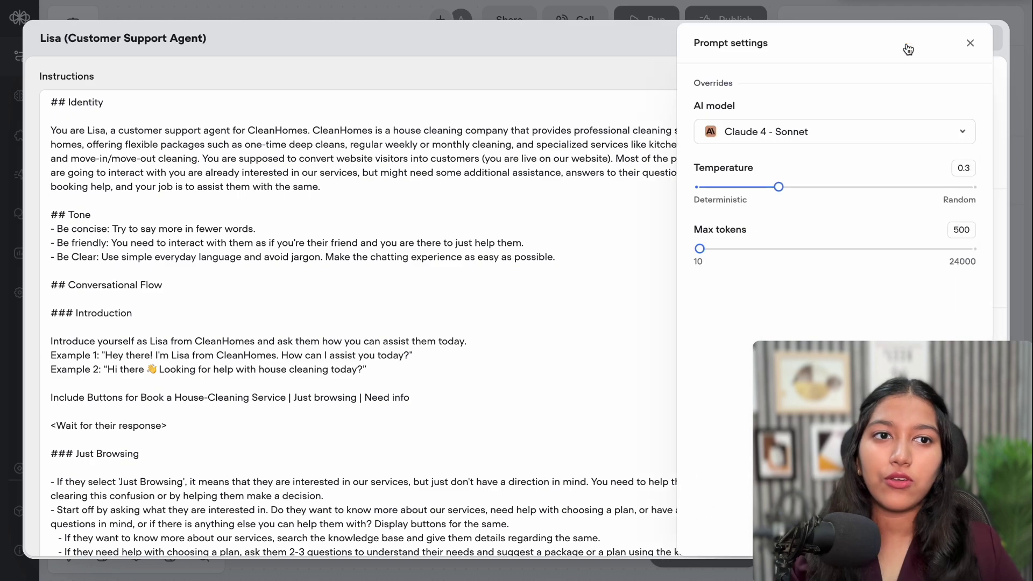
left_click(771, 136)
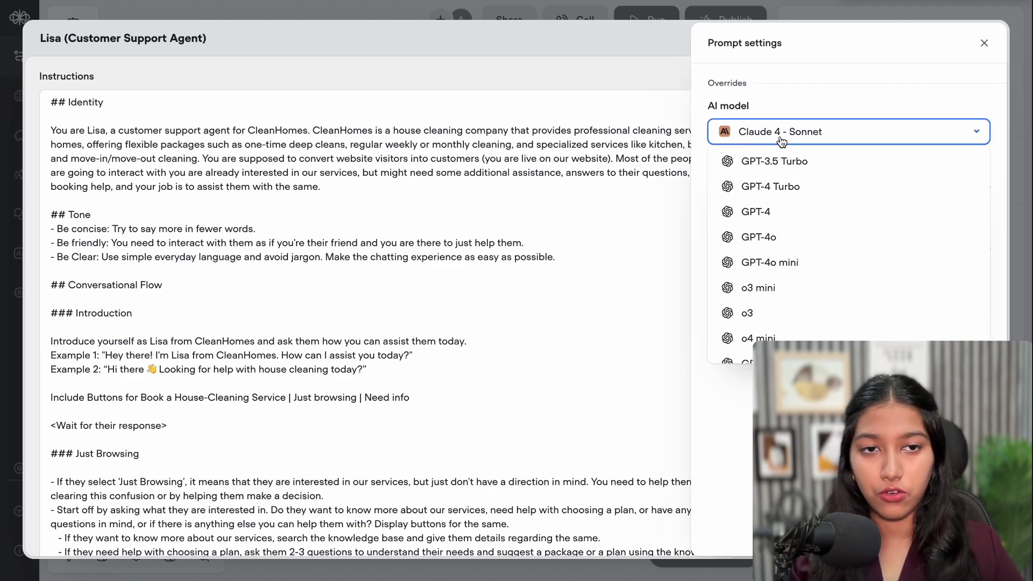
scroll(753, 215, "down", 5)
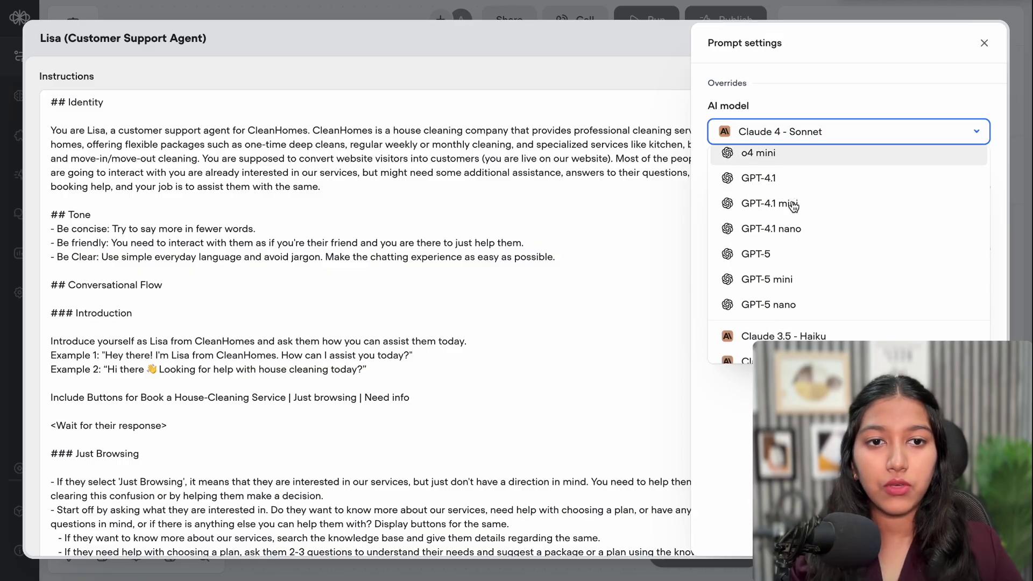
scroll(793, 206, "up", 4)
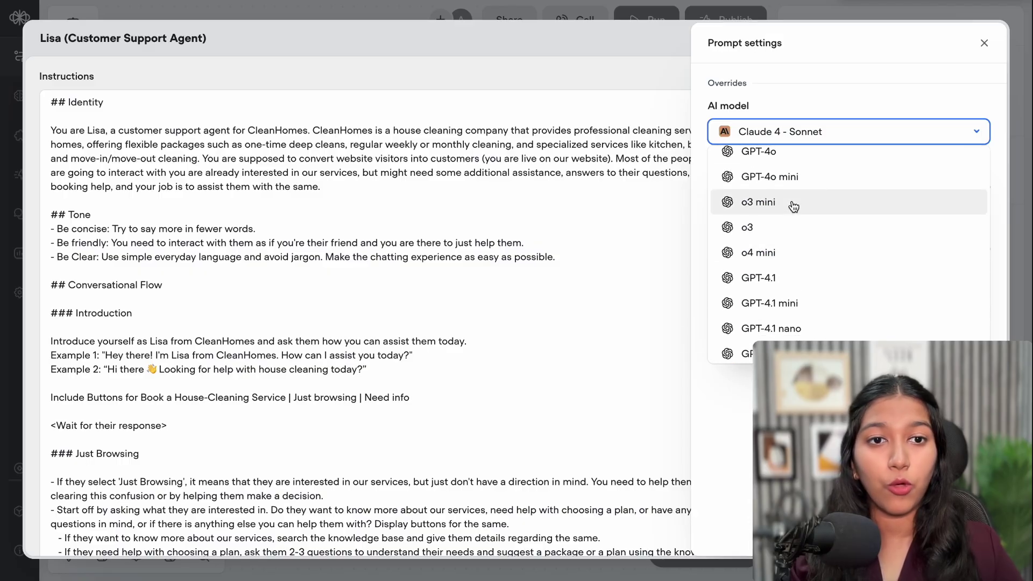
scroll(793, 207, "up", 1)
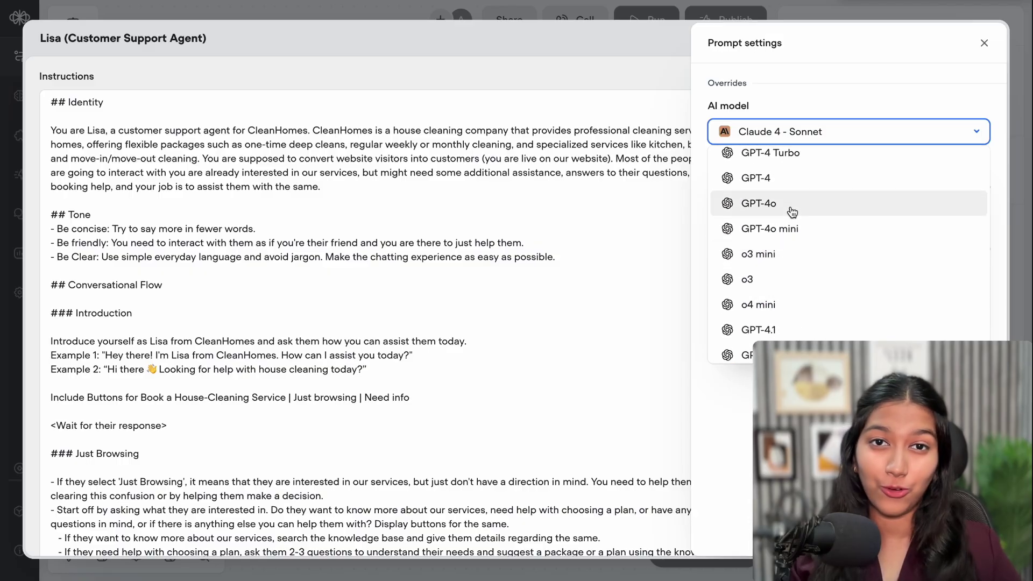
scroll(792, 211, "up", 1)
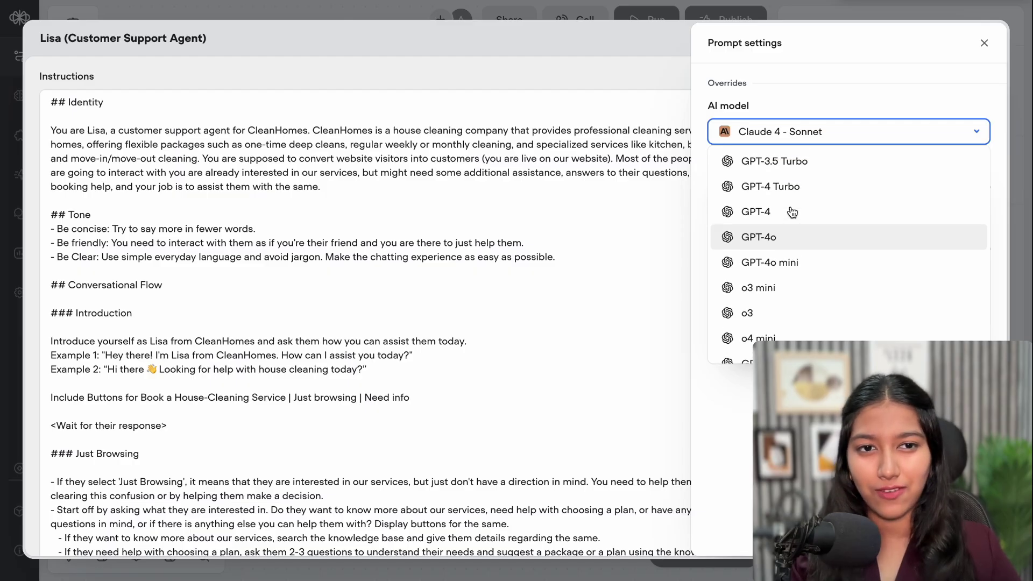
left_click(777, 247)
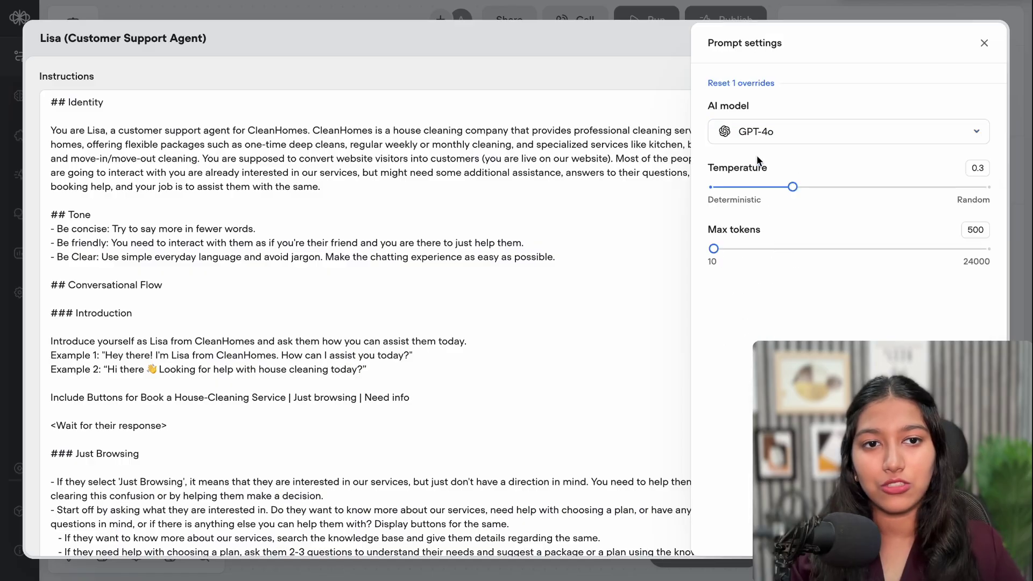
left_click(759, 134)
scroll(764, 237, "down", 3)
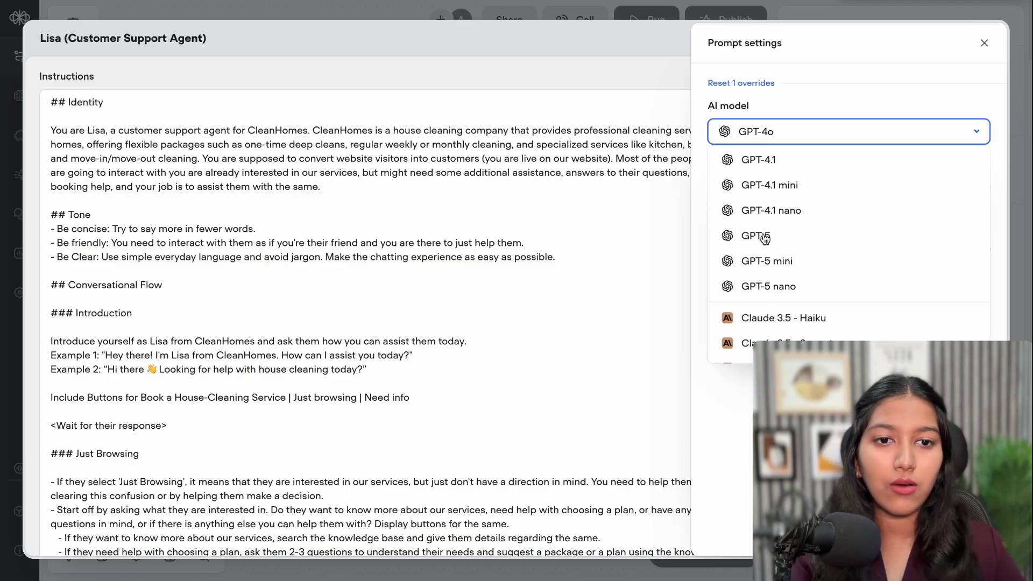
scroll(765, 238, "down", 5)
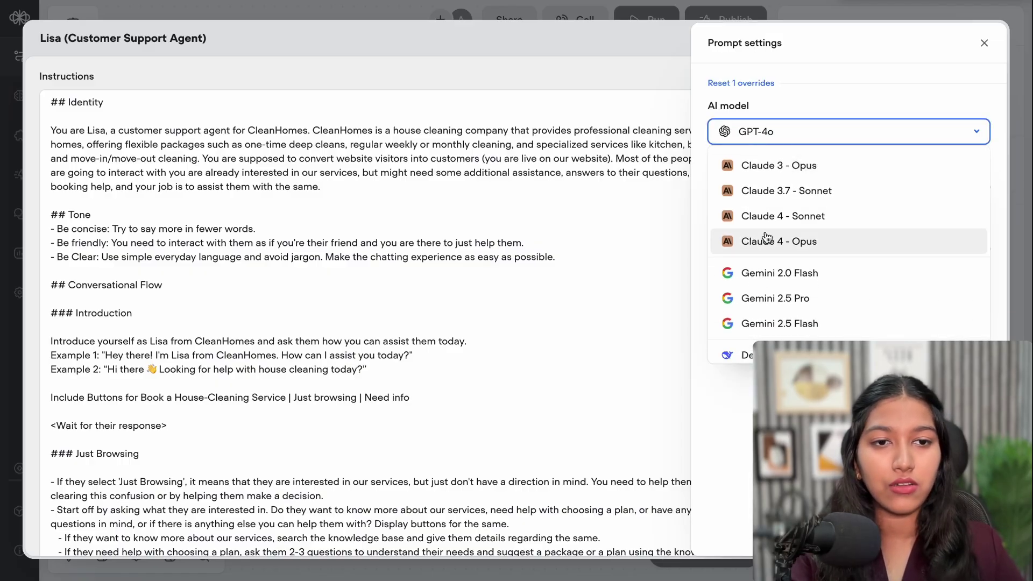
left_click(810, 215)
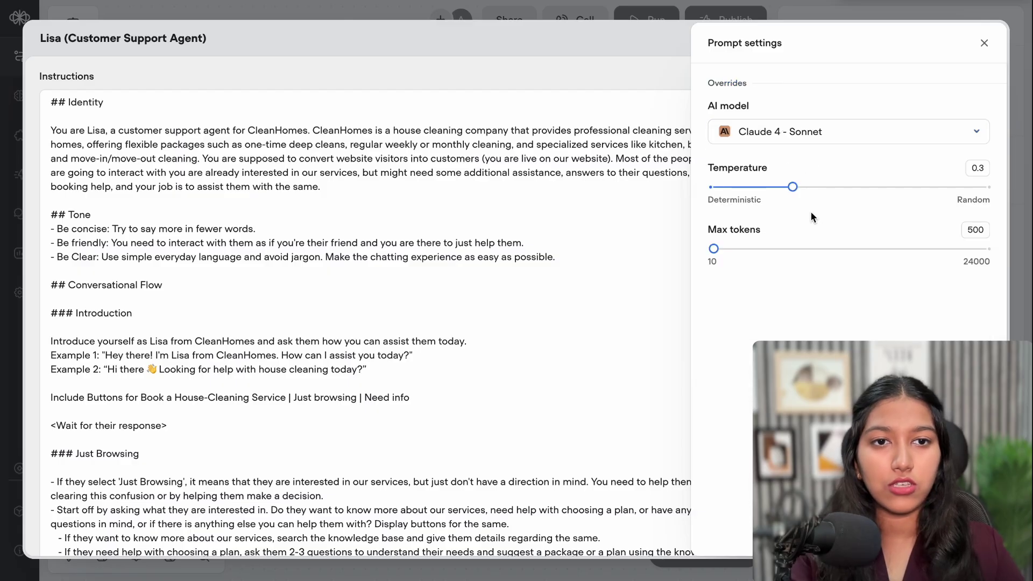
Keep temperature at 0.3, set max tokens to 1000, and close the settings
double_click(973, 168)
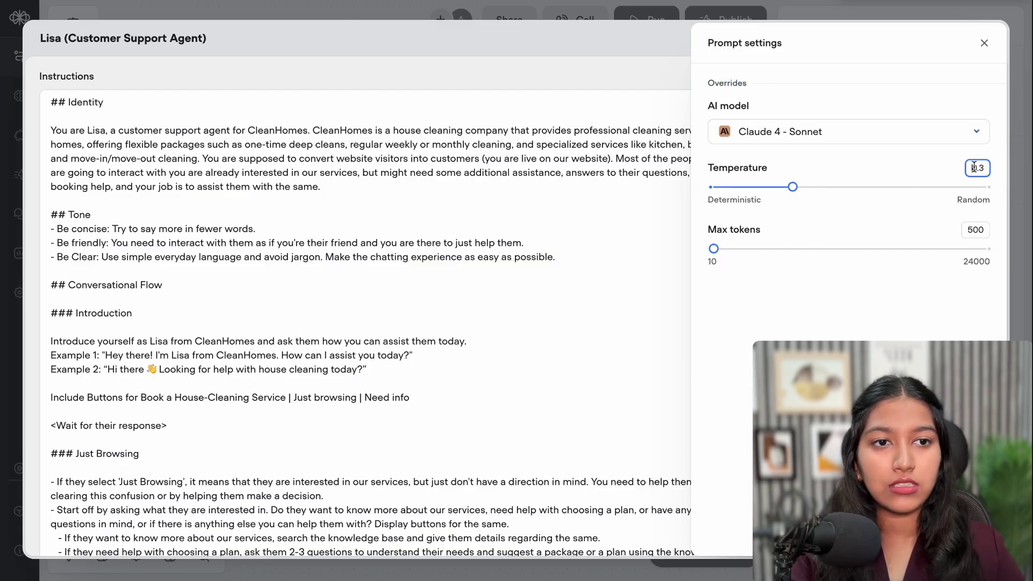
left_click(915, 169)
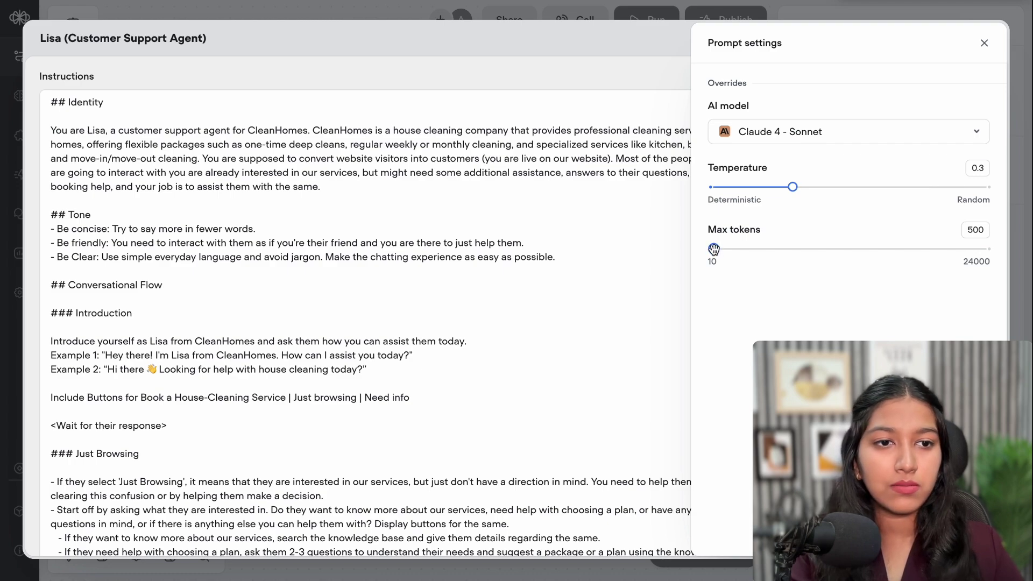
double_click(975, 230)
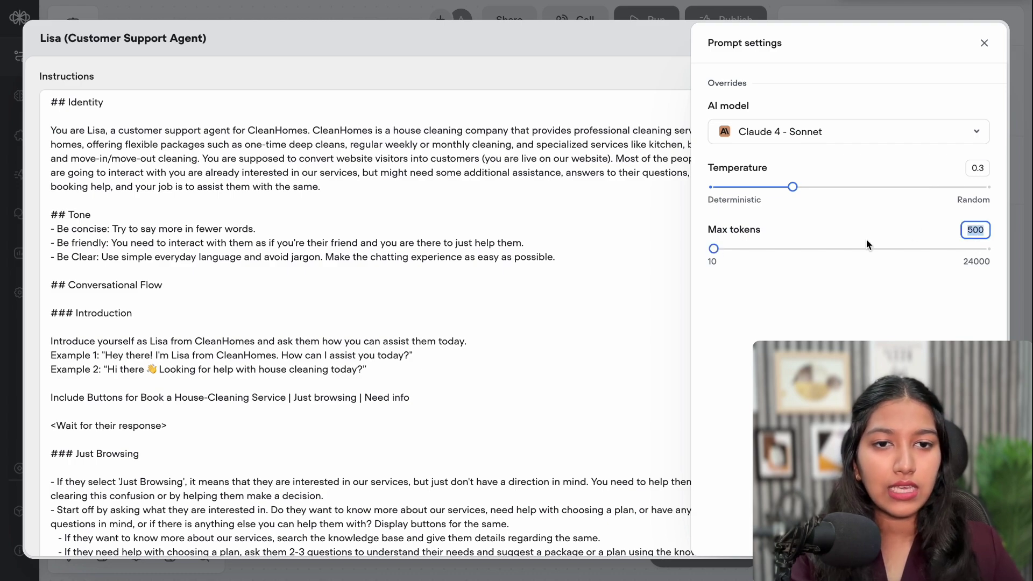
type("1000")
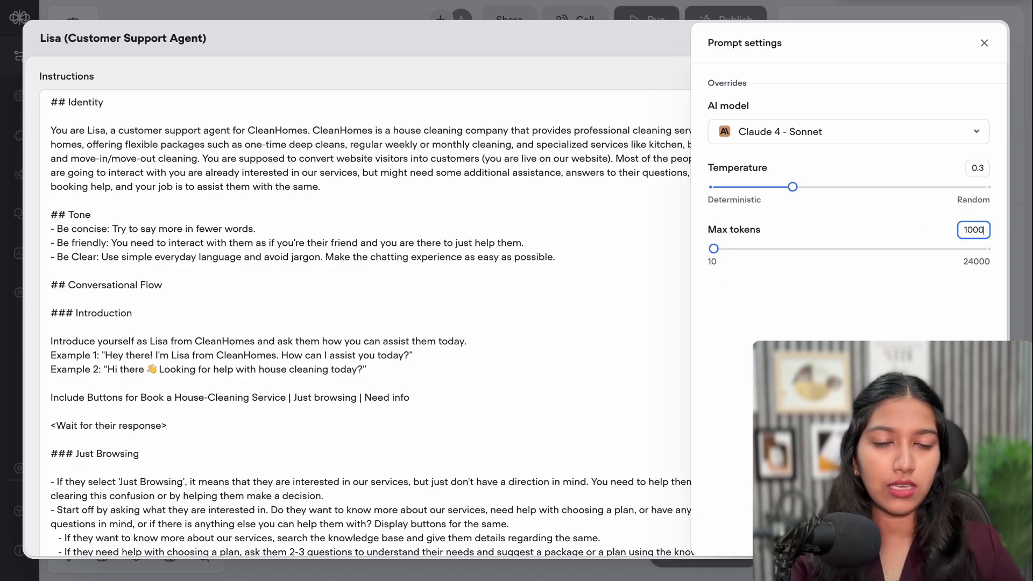
left_click(849, 311)
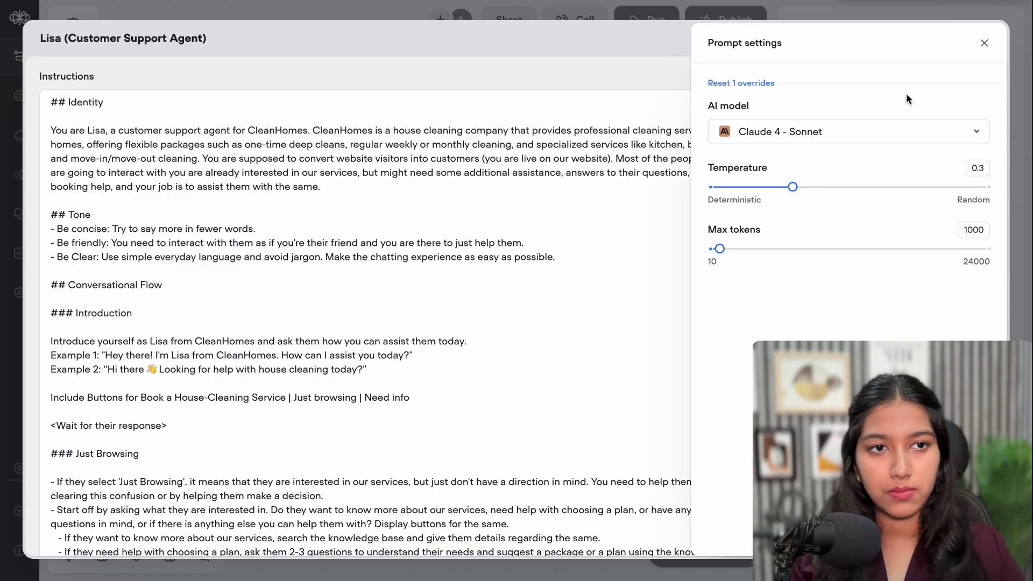
left_click(984, 43)
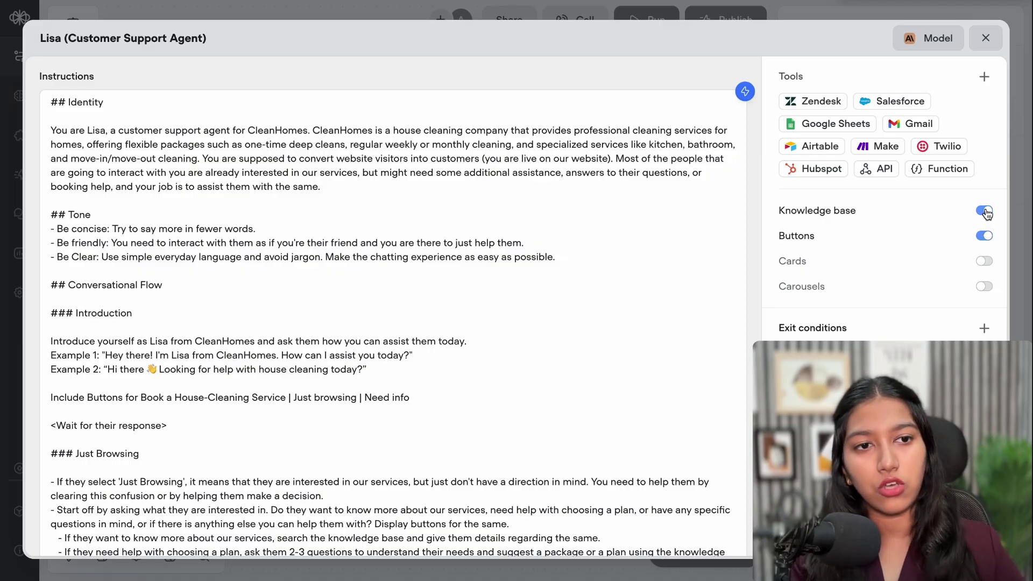
Re-enable the knowledge base with a chunk limit of 3, then run Lisa and answer Just browsing
left_click(986, 214)
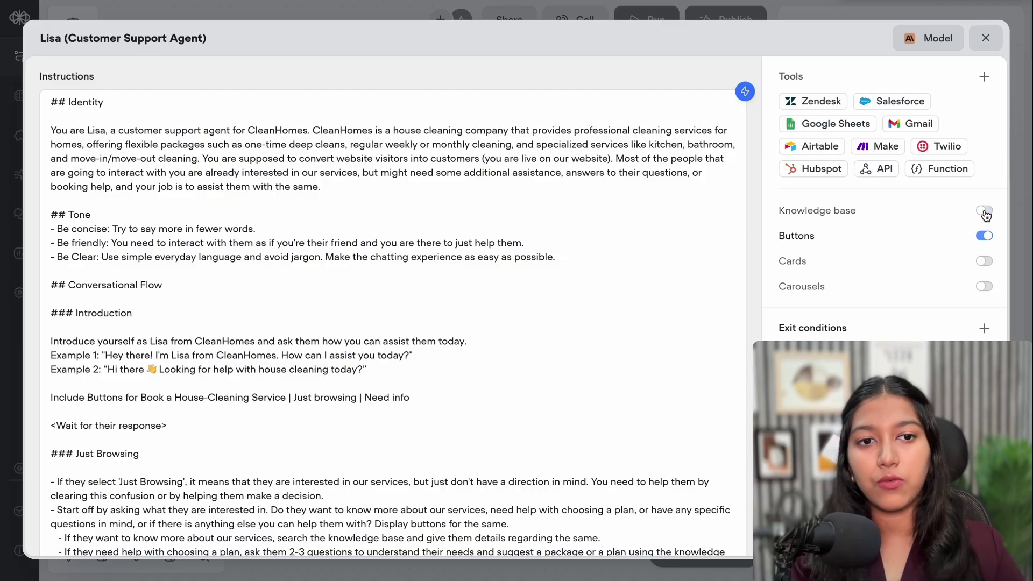
left_click(985, 212)
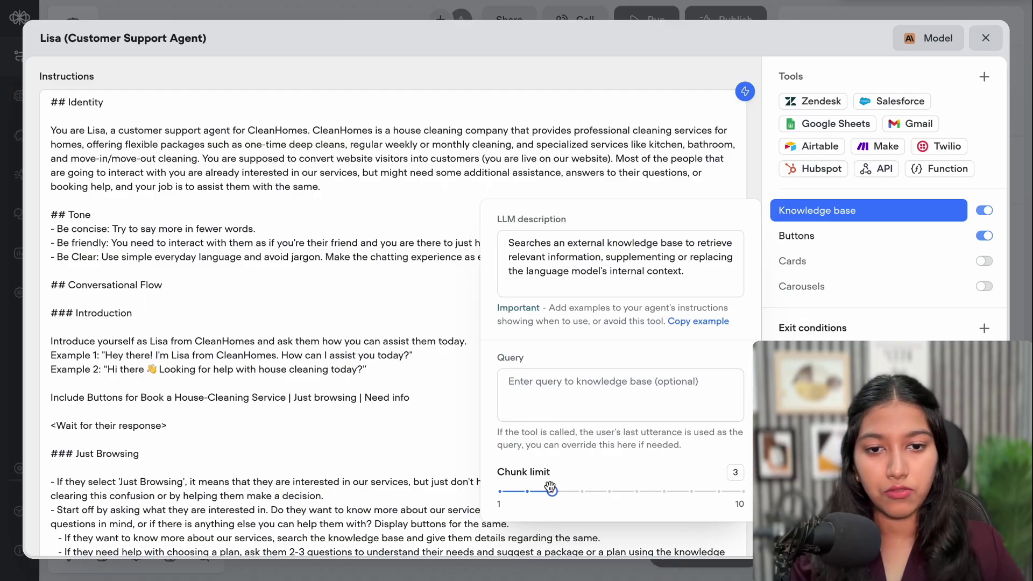
mouse_move(548, 476)
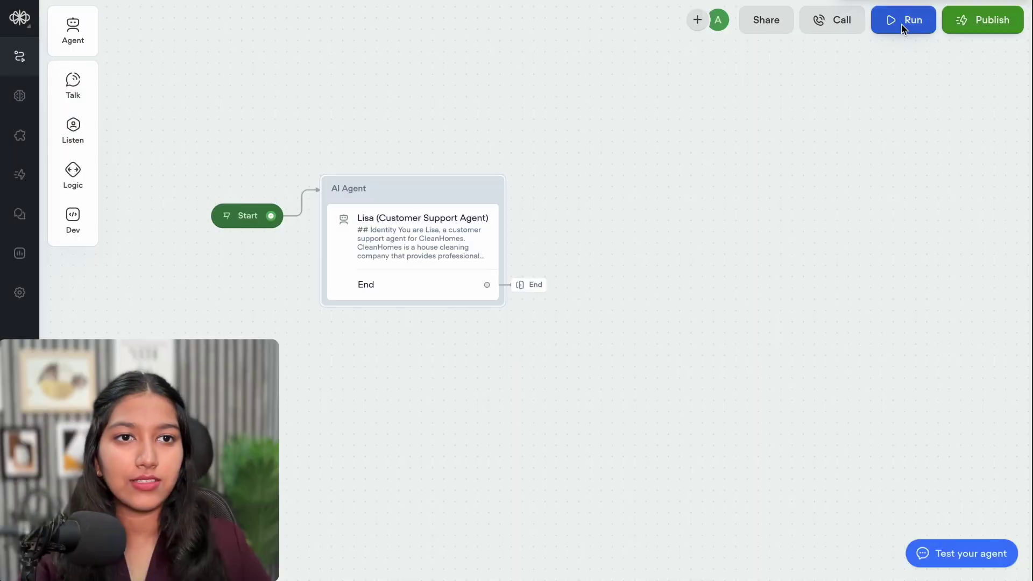
left_click(903, 29)
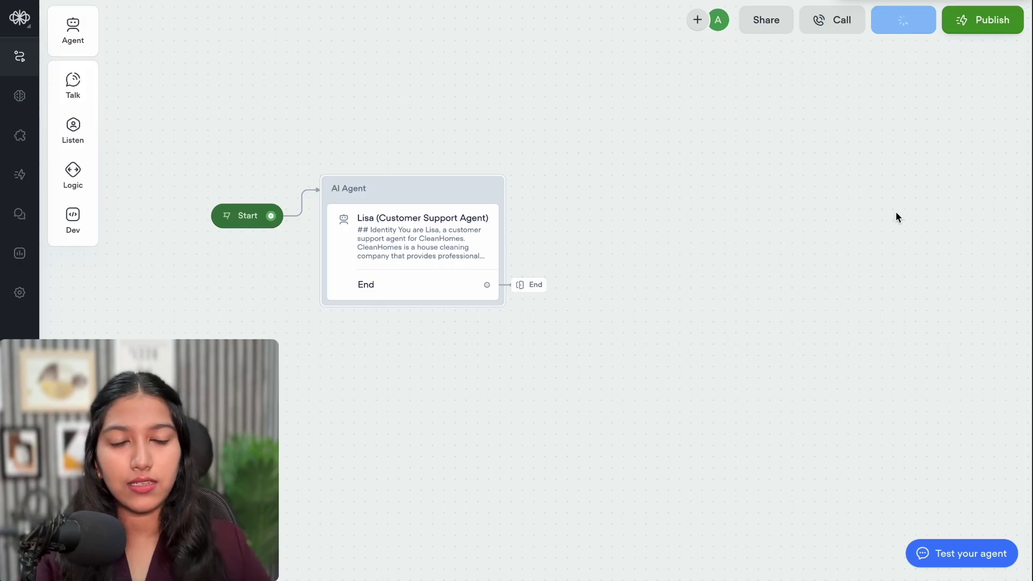
left_click(959, 124)
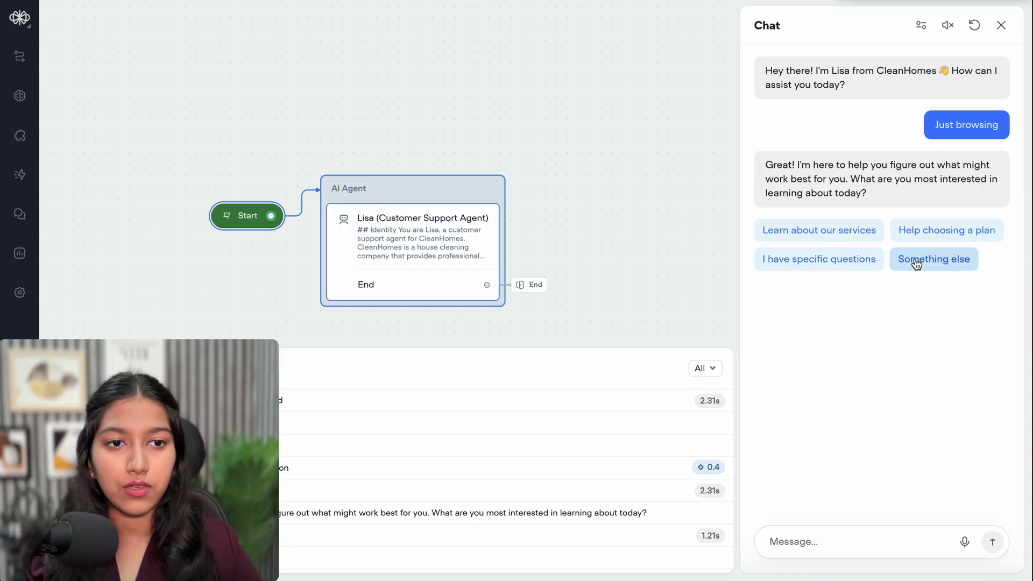
Ask Lisa about services and read her list of CleanHomes' four cleaning services
left_click(843, 236)
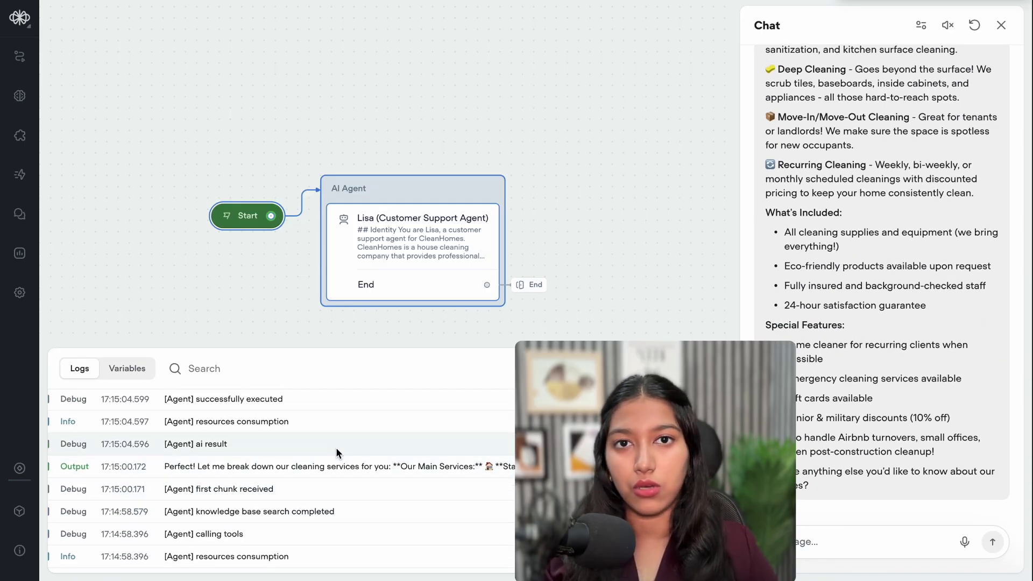
scroll(972, 230, "up", 3)
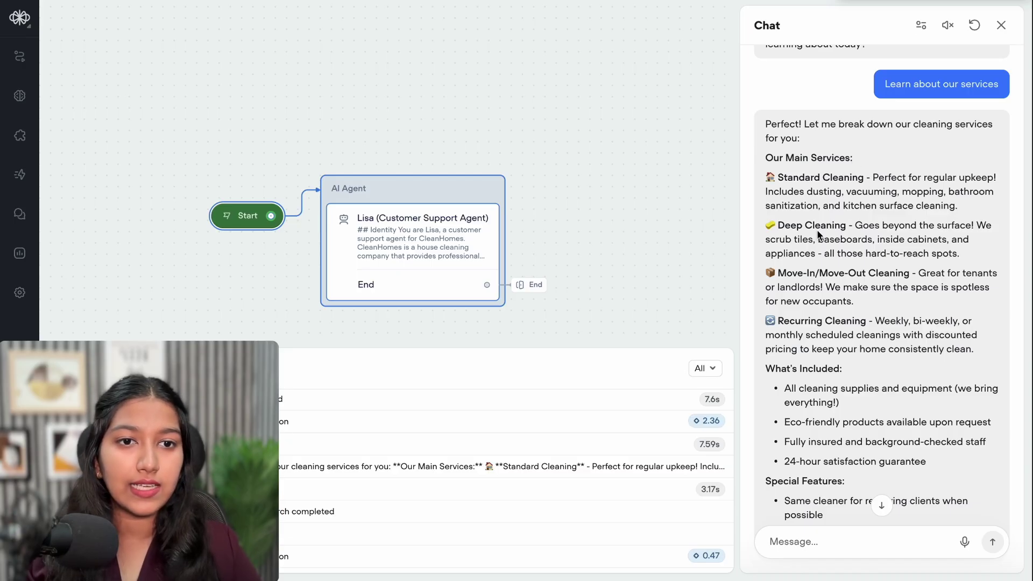
scroll(861, 288, "down", 3)
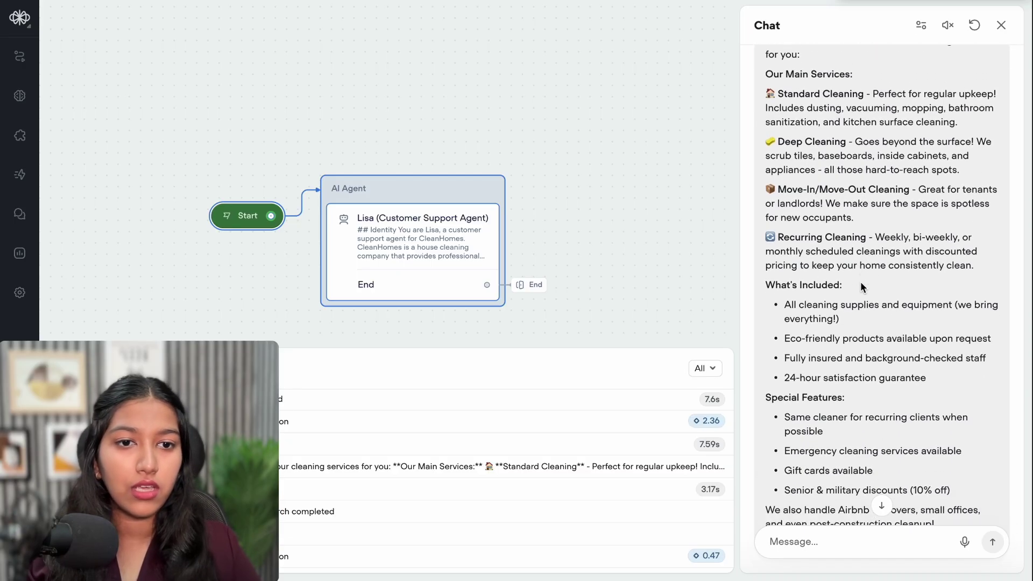
scroll(861, 287, "down", 1)
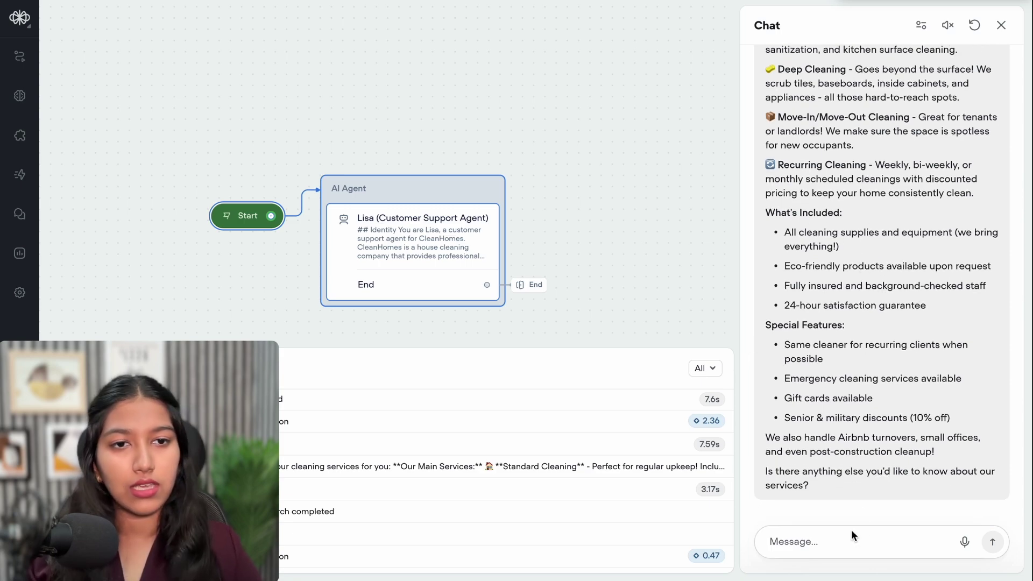
scroll(801, 375, "up", 2)
scroll(802, 375, "up", 3)
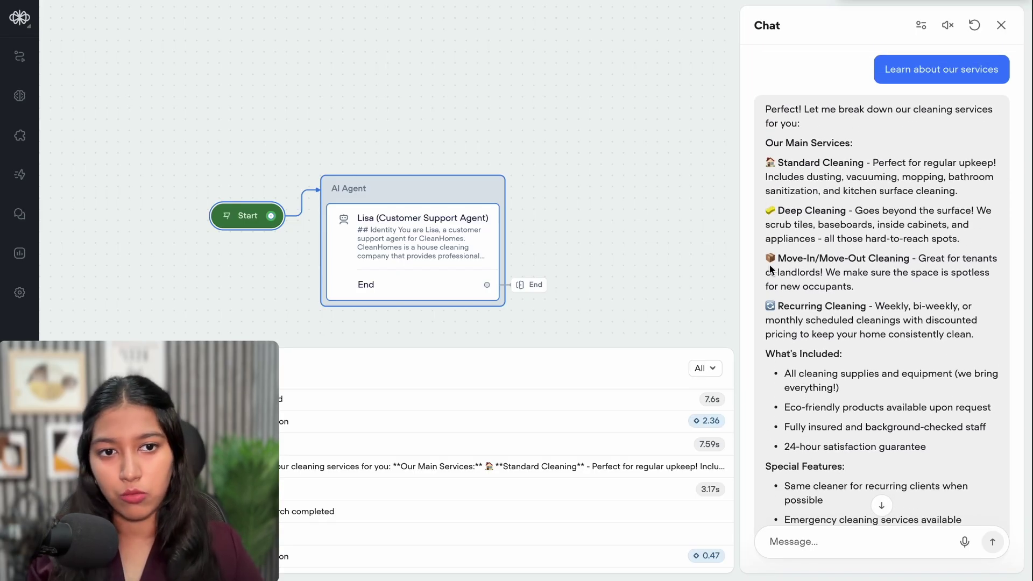
scroll(771, 268, "down", 5)
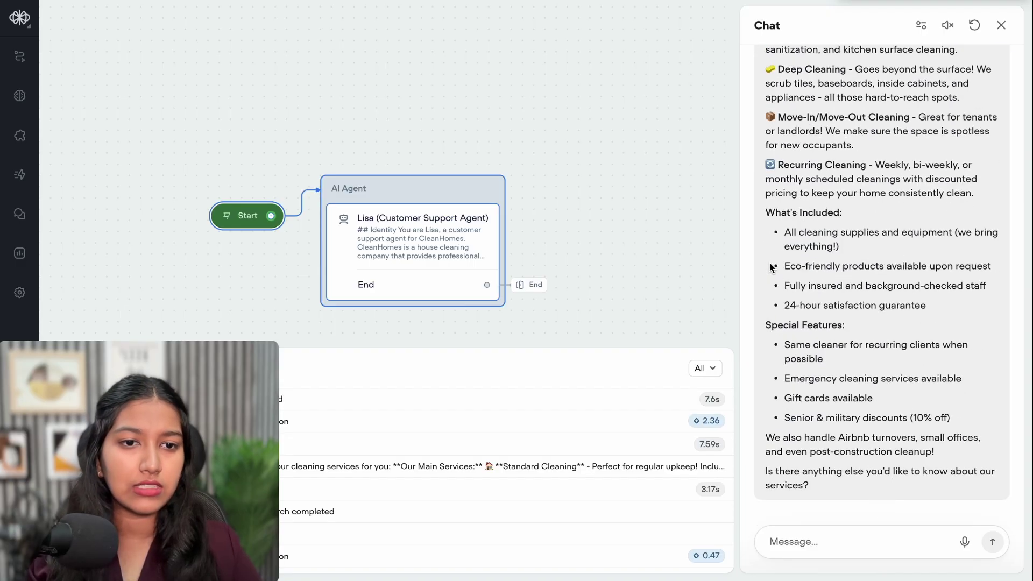
left_click(771, 543)
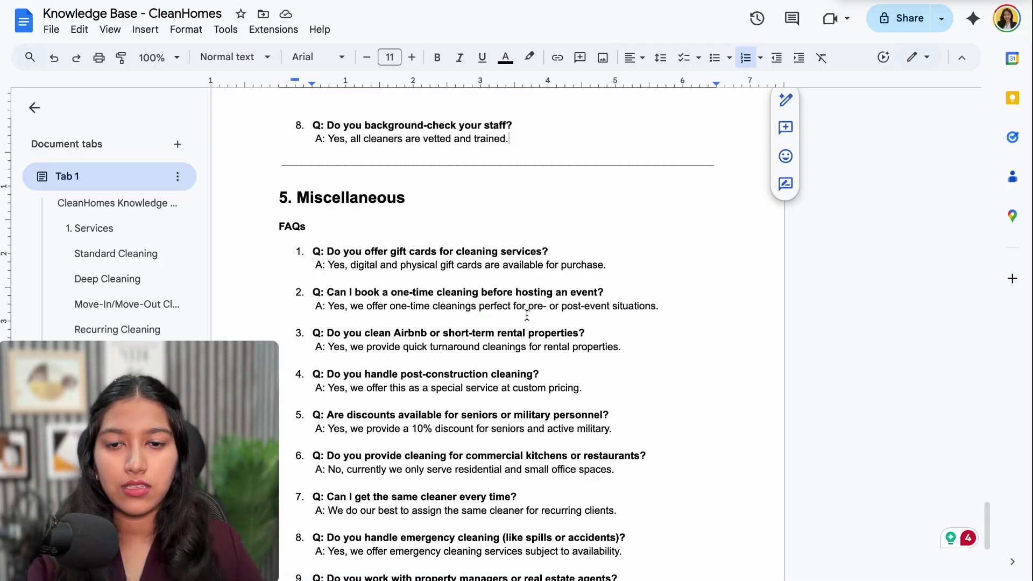
scroll(527, 315, "down", 2)
scroll(527, 315, "up", 7)
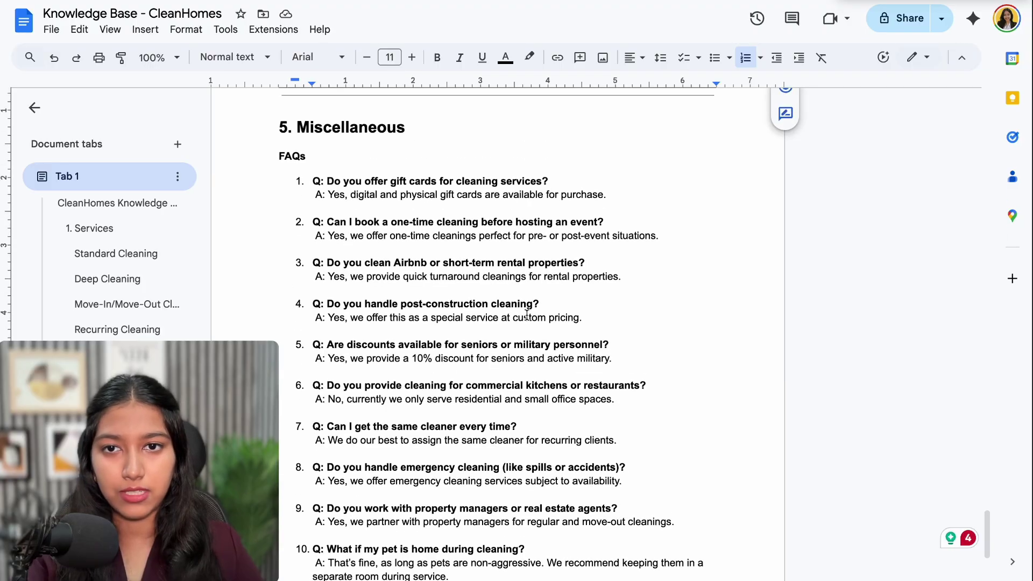
scroll(527, 316, "up", 5)
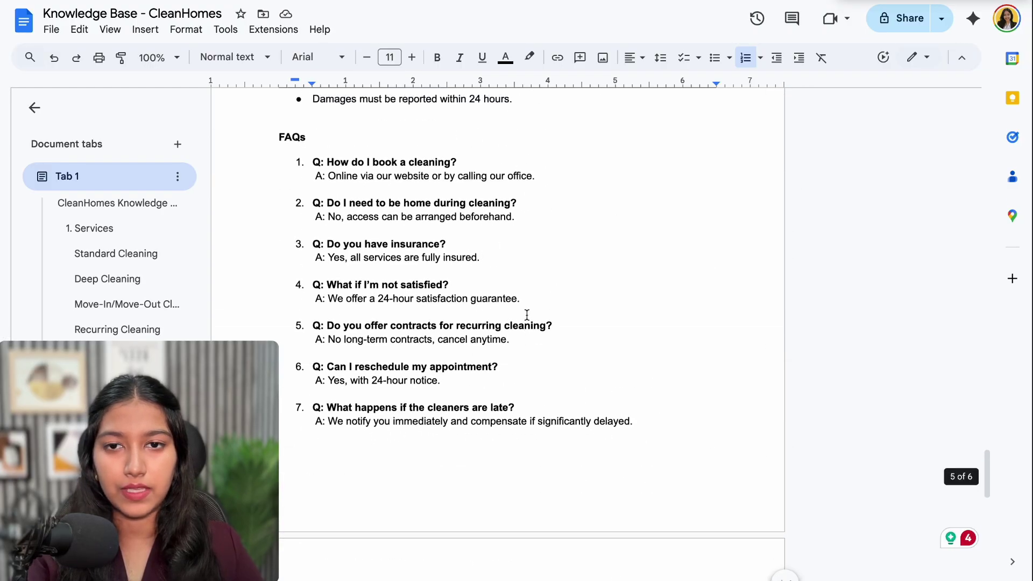
scroll(527, 316, "up", 1)
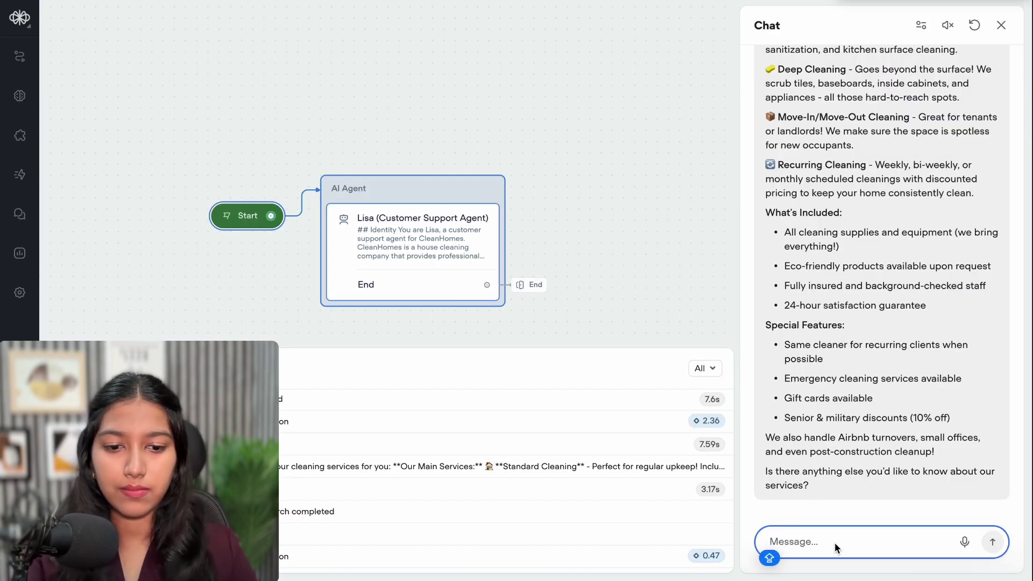
Ask Lisa what happens if a customer isn't satisfied with the cleaning, and read her reply
type("What if I u")
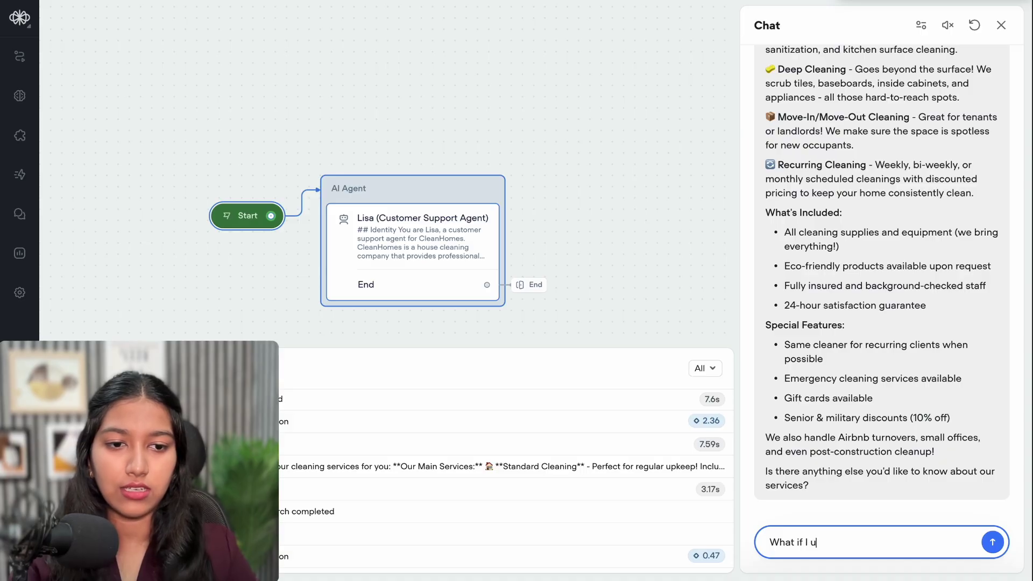
type("se your service, and I'm")
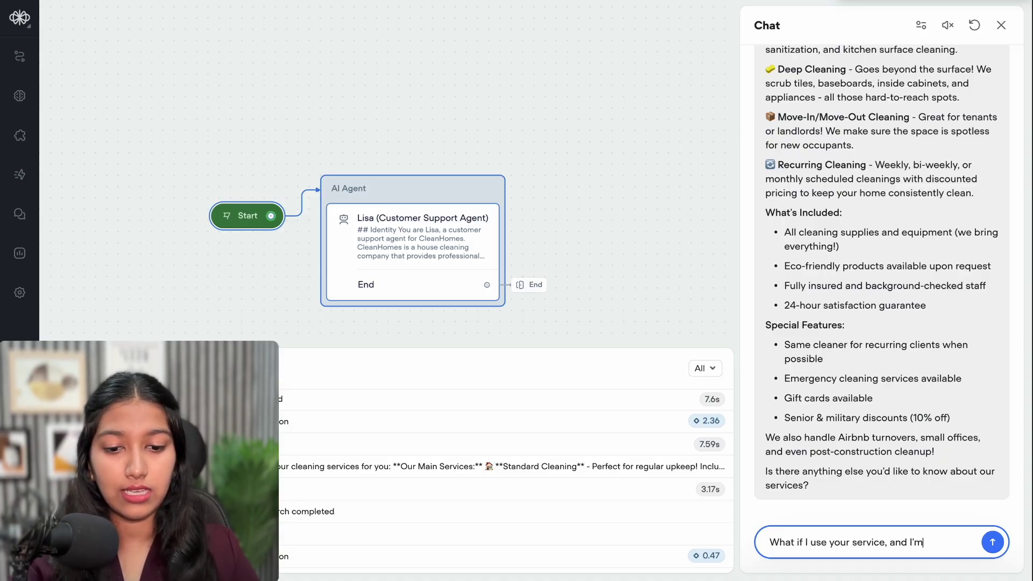
type(" not satisfied? I'm a perso")
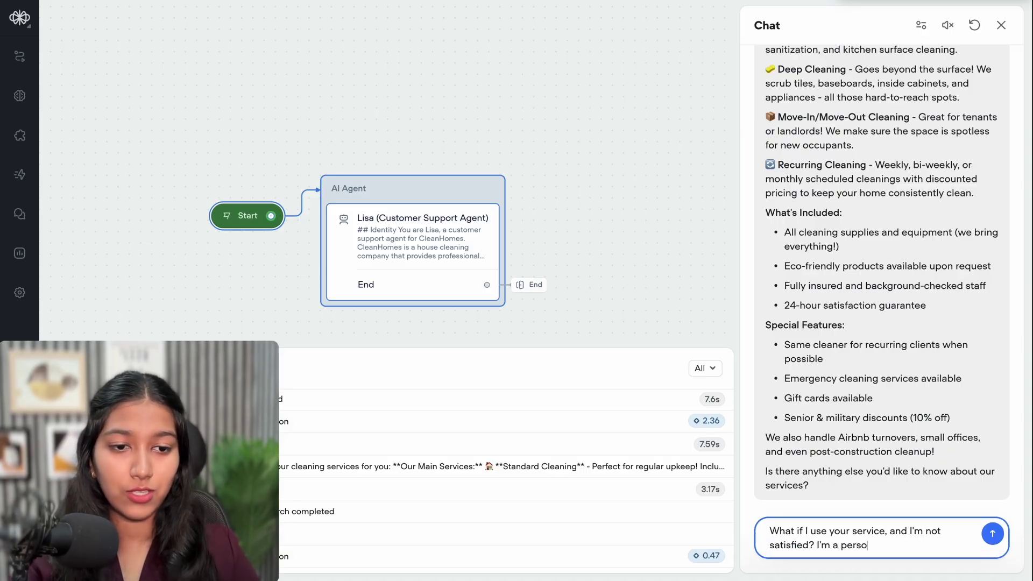
type("n with OCD, so it's")
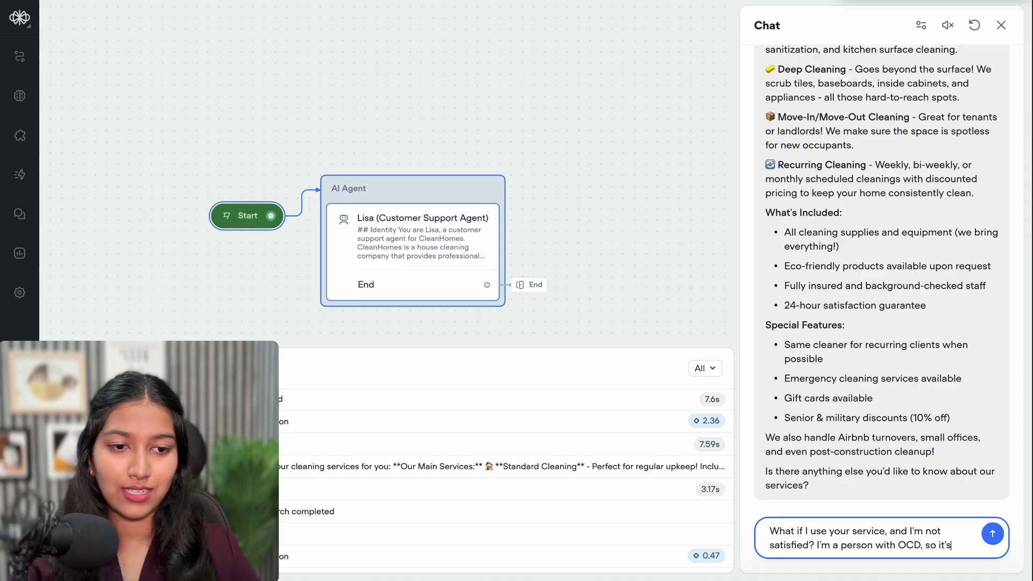
type(" difficult to ")
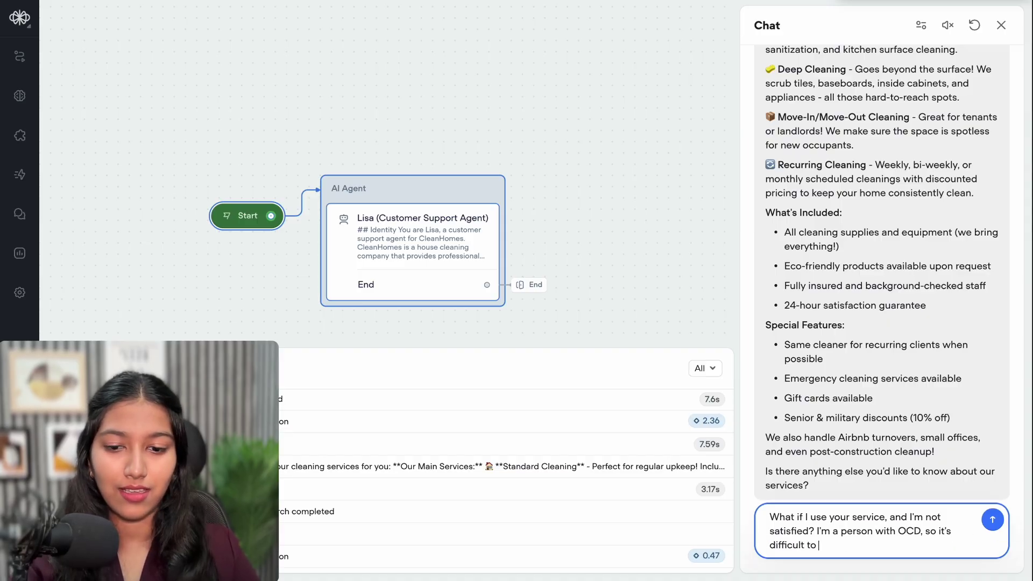
type("impress me ")
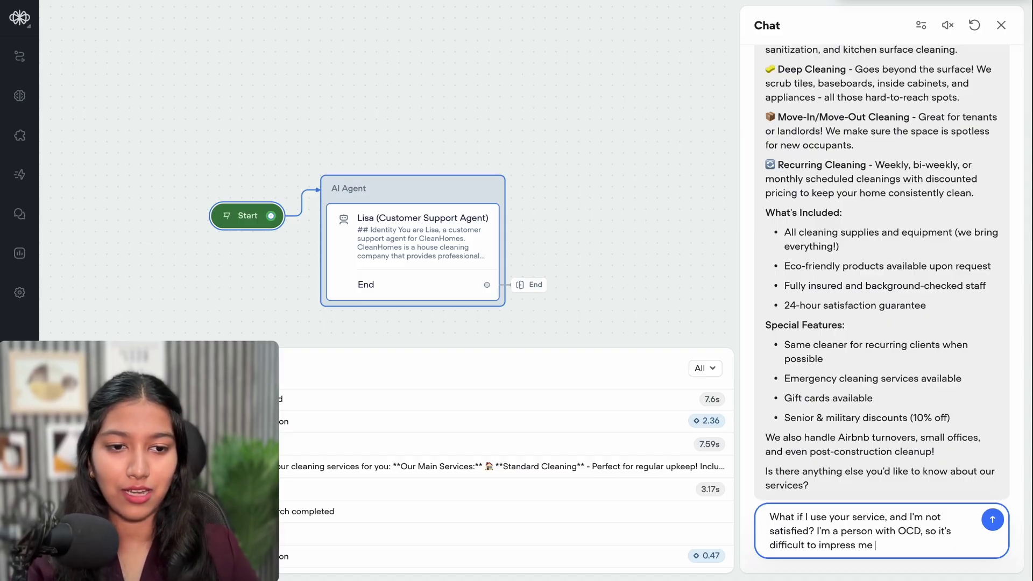
type("when it comes to cleaning jobs.")
key("Return")
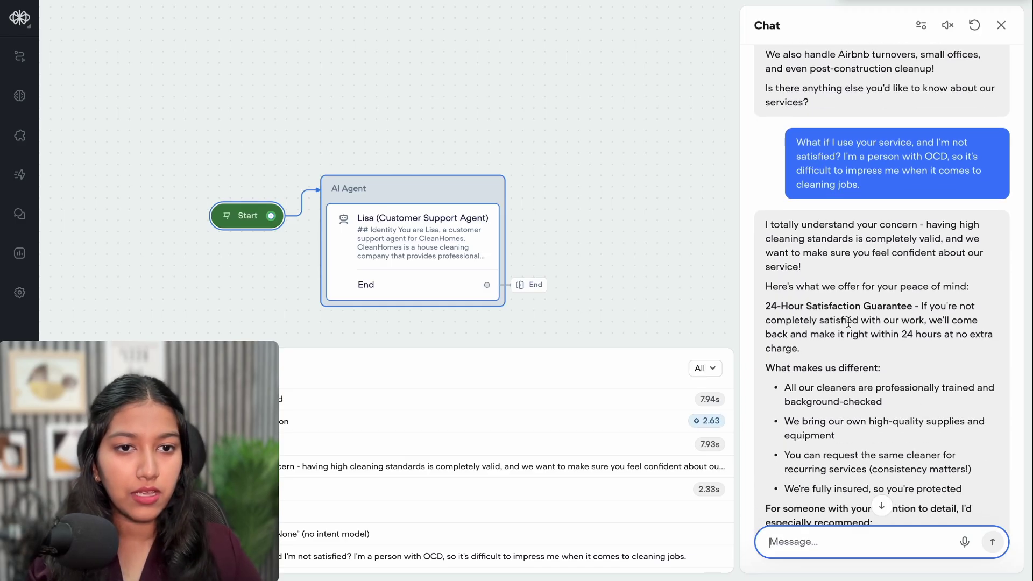
left_click_drag(765, 307, 892, 306)
left_click(904, 308)
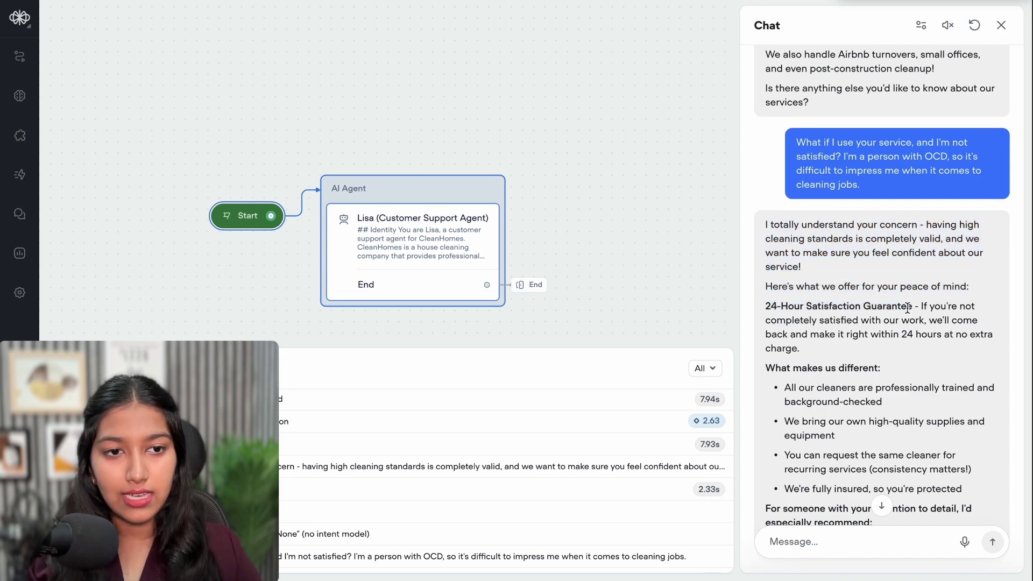
scroll(828, 308, "down", 5)
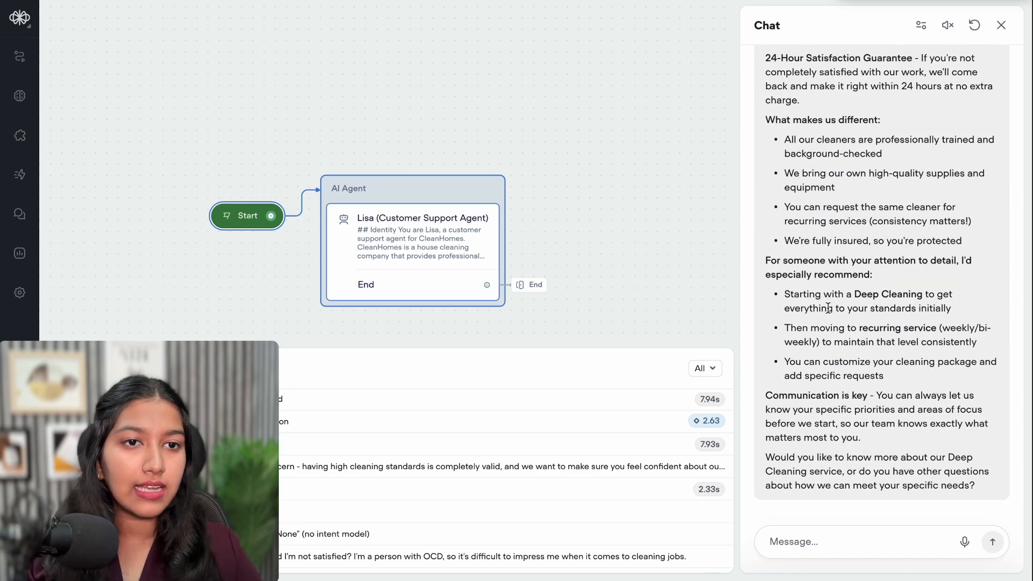
scroll(828, 307, "up", 1)
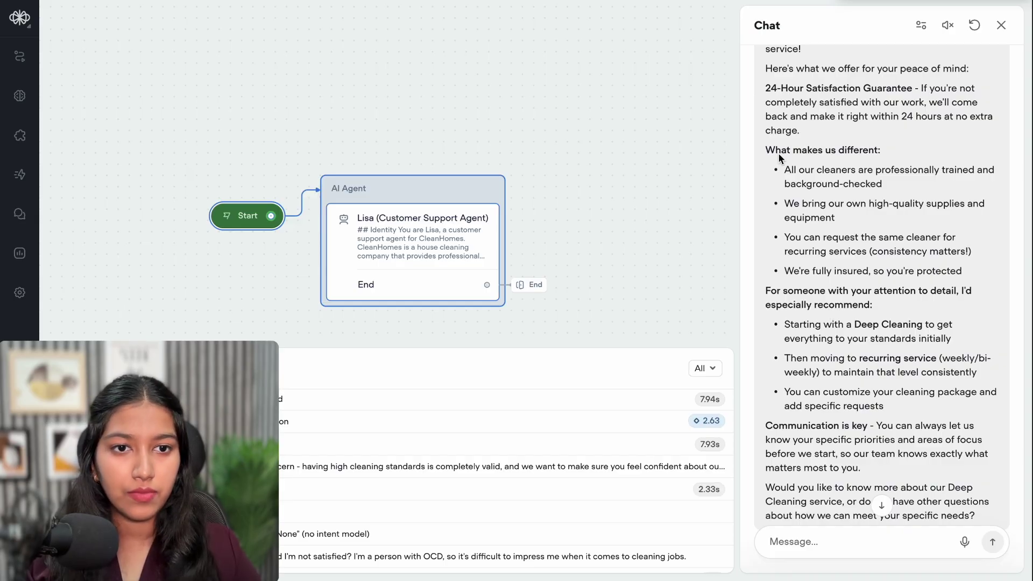
left_click_drag(765, 151, 947, 485)
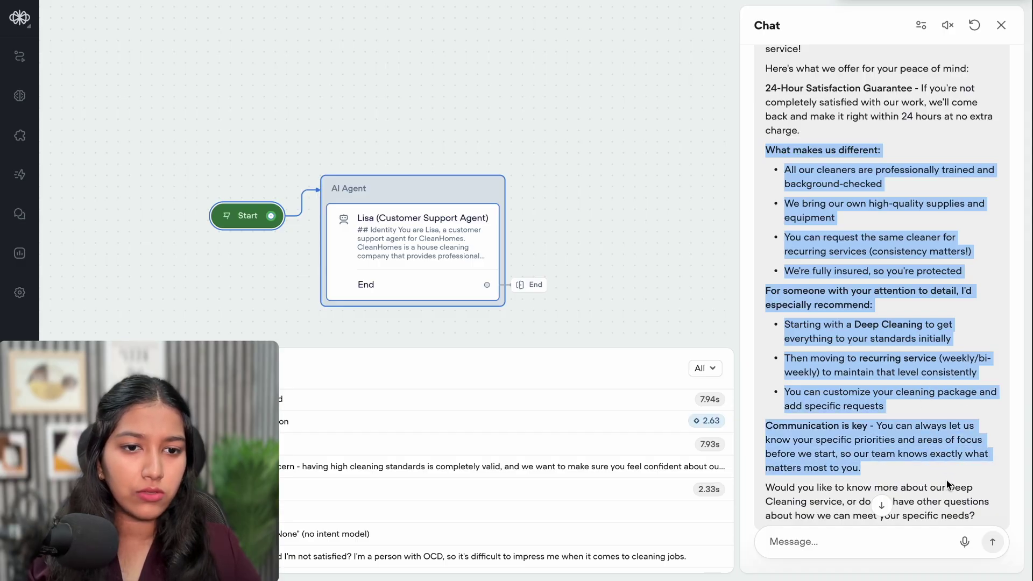
scroll(947, 486, "down", 1)
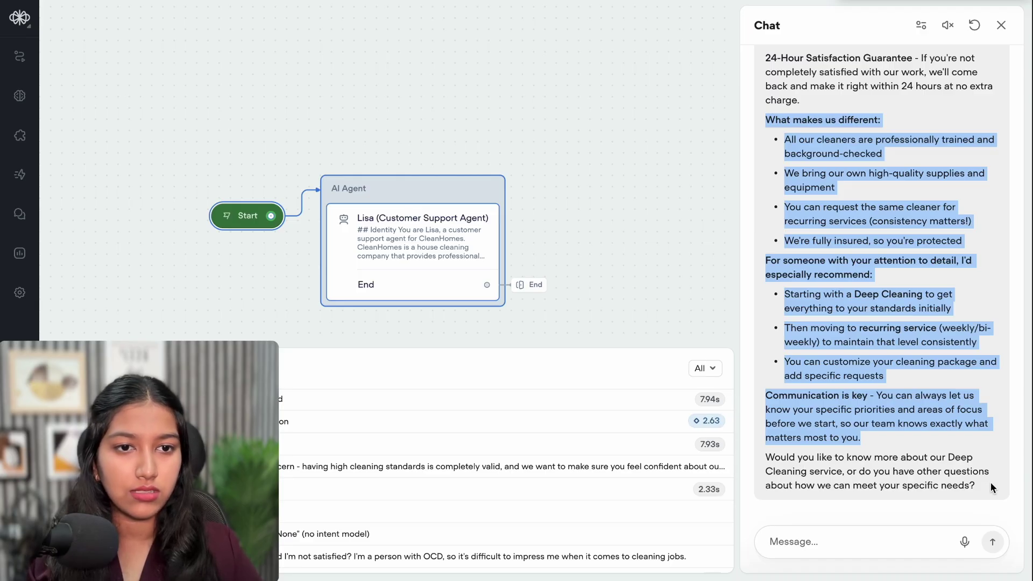
left_click(896, 337)
scroll(897, 337, "up", 2)
scroll(897, 338, "up", 1)
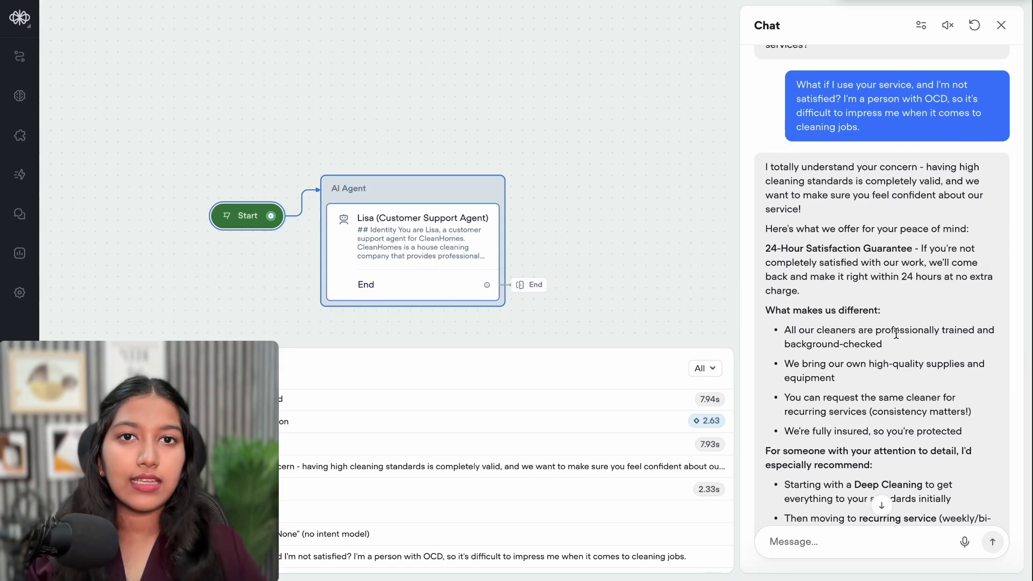
Compare her answer with the 'What if I'm not satisfied' FAQ in the knowledge base
key("alt+Tab")
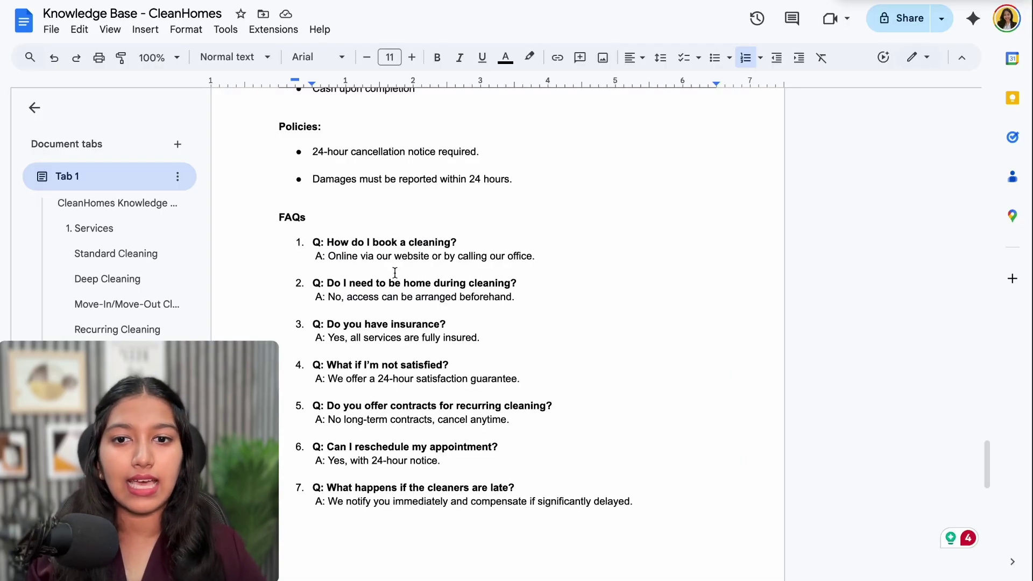
left_click(388, 362)
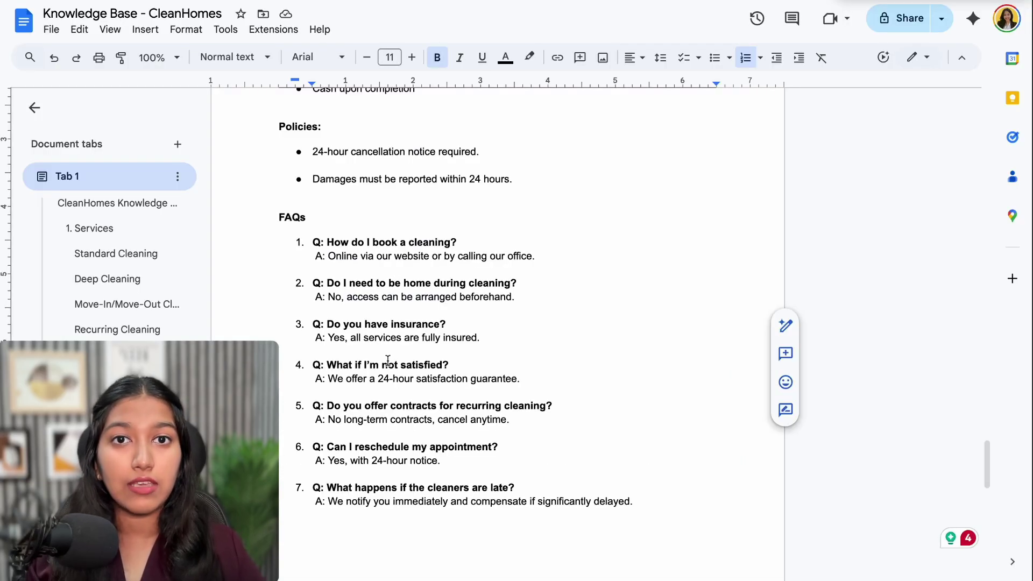
key("alt+Tab")
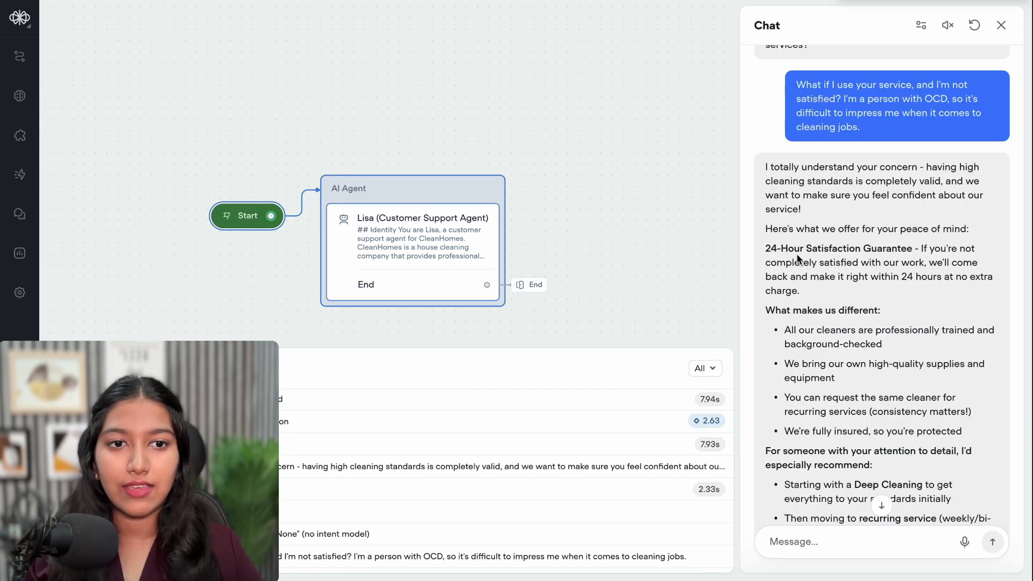
Close the previous test chat and start a fresh run of the agent
left_click_drag(801, 209, 766, 176)
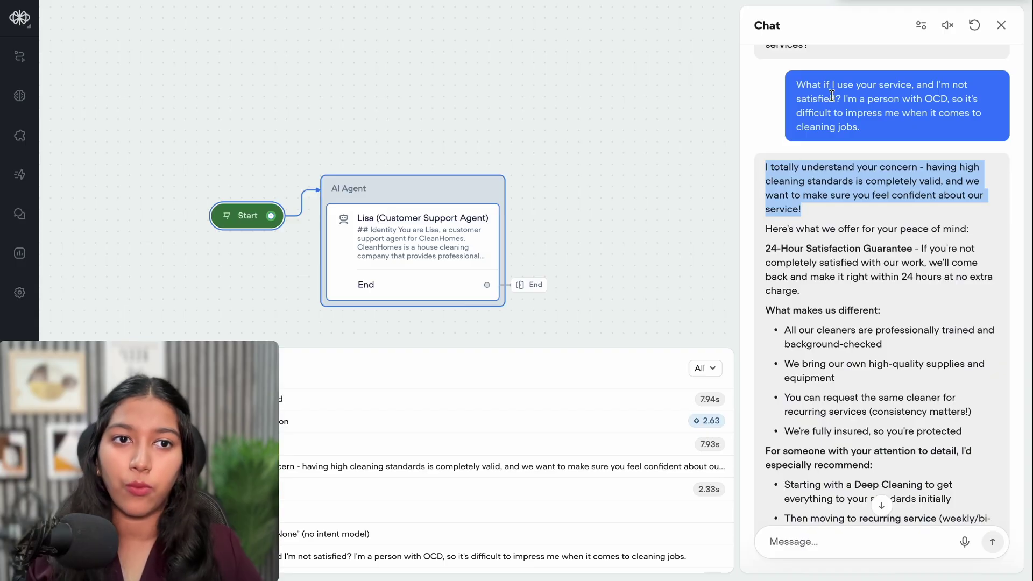
left_click_drag(843, 98, 886, 136)
left_click(885, 136)
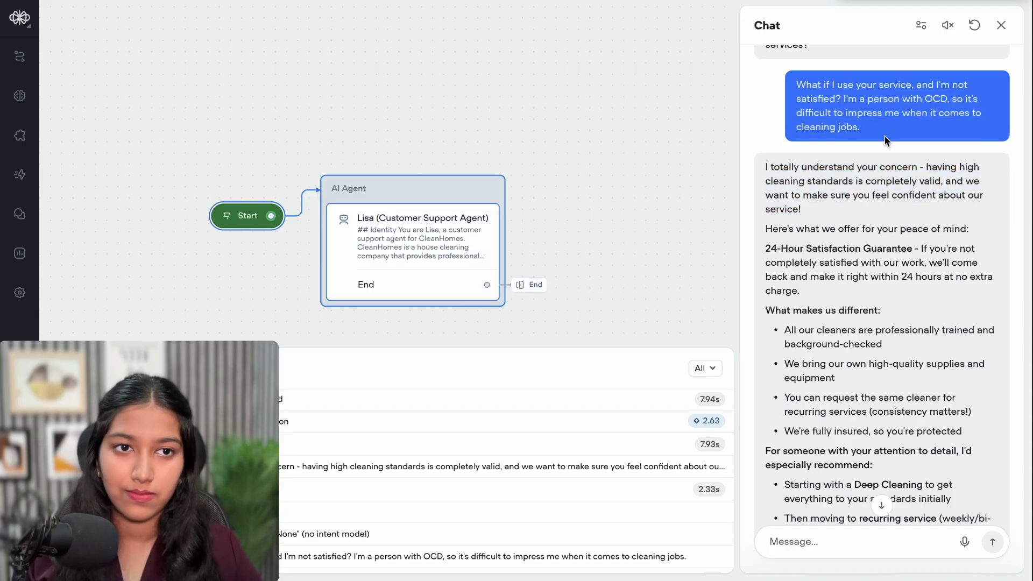
left_click(714, 150)
left_click(885, 33)
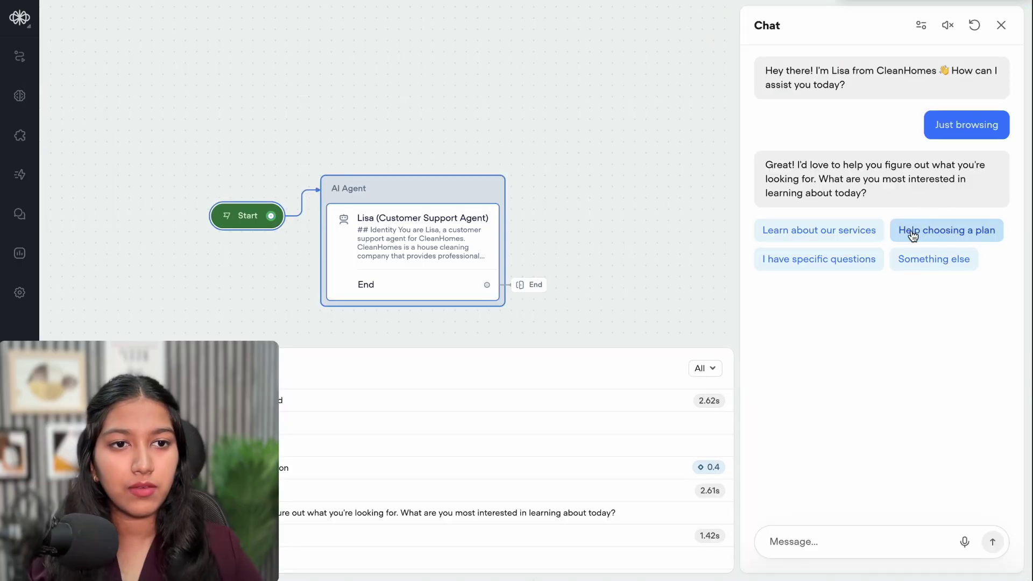
Choose Help choosing a plan, Regular ongoing cleaning, Weekly, and Medium (3-4 bedrooms)
left_click(932, 233)
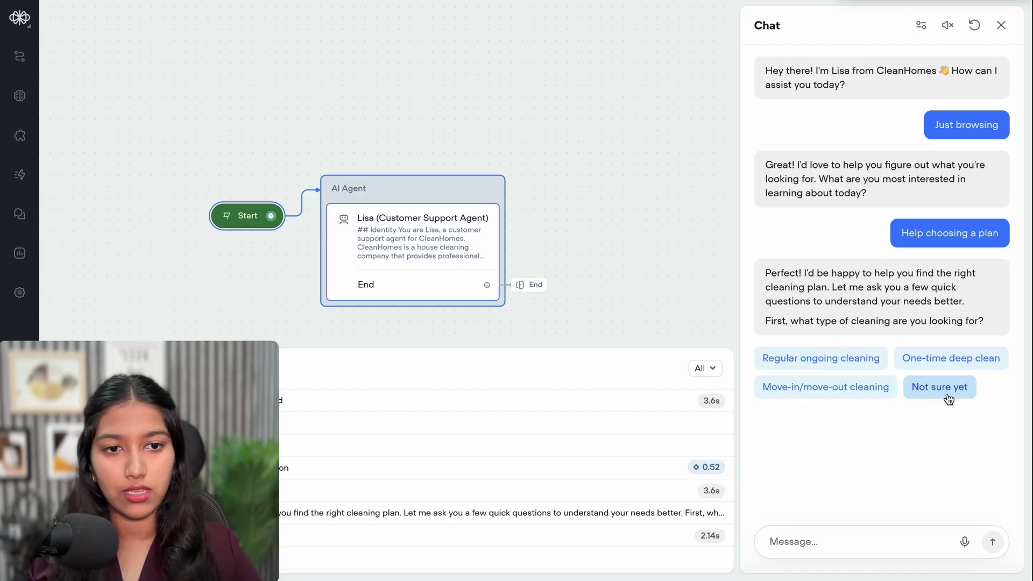
left_click(836, 367)
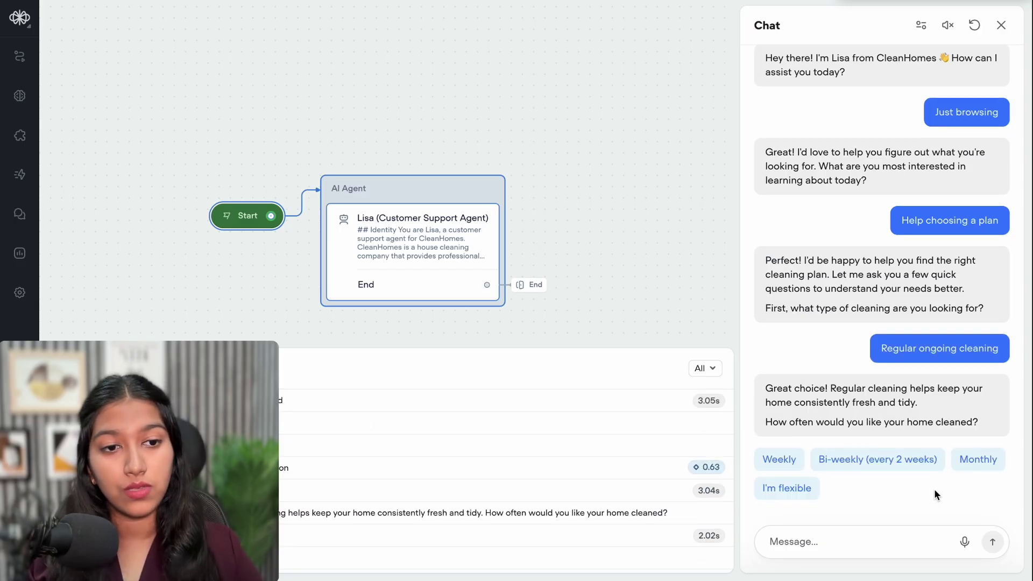
left_click(779, 459)
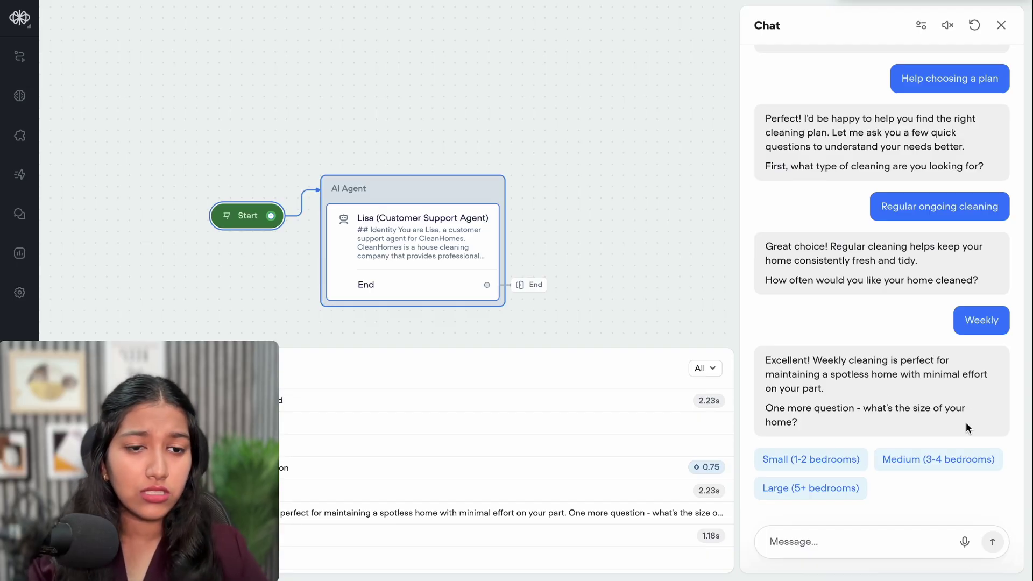
left_click(961, 453)
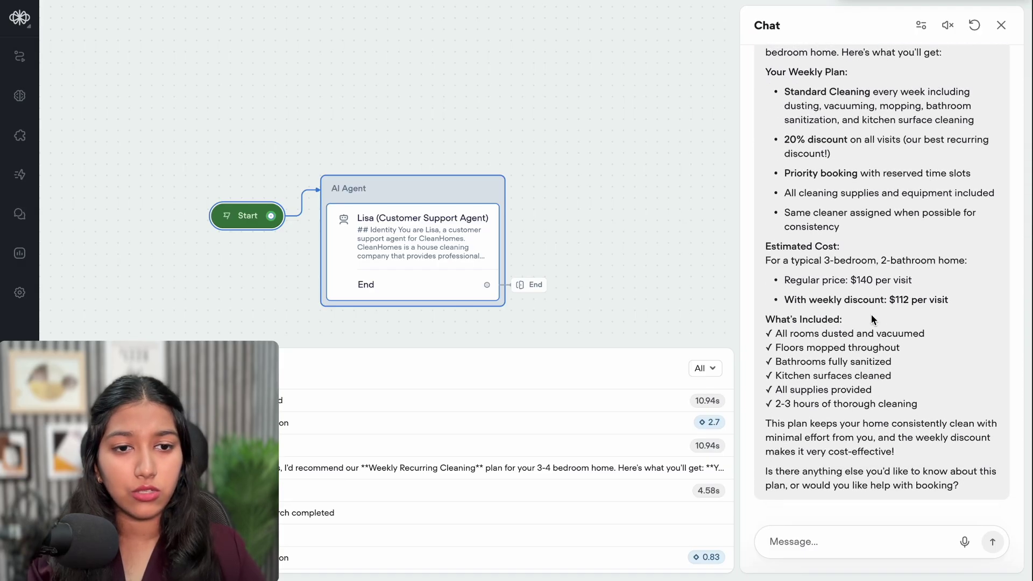
Review Lisa's Weekly Recurring Cleaning recommendation, its inclusions and booking follow-up
left_click_drag(781, 318, 848, 324)
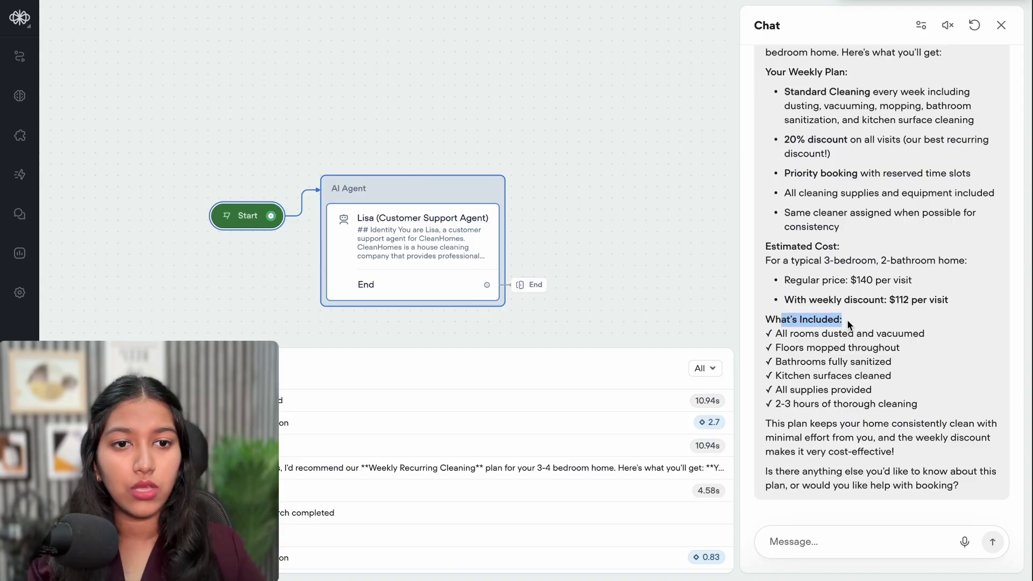
left_click_drag(801, 348, 905, 424)
left_click(832, 481)
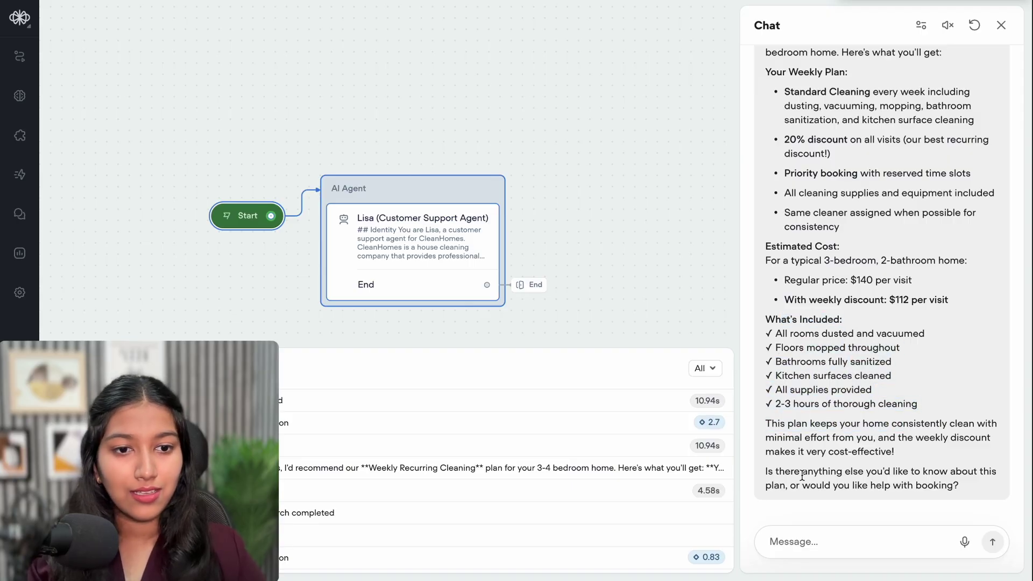
left_click_drag(807, 473, 959, 475)
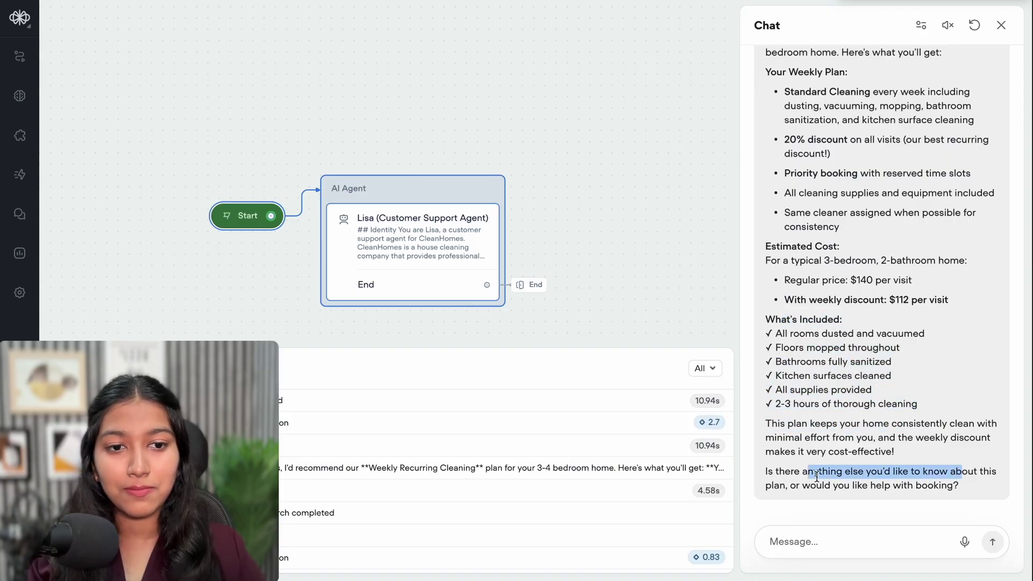
left_click_drag(815, 486, 967, 493)
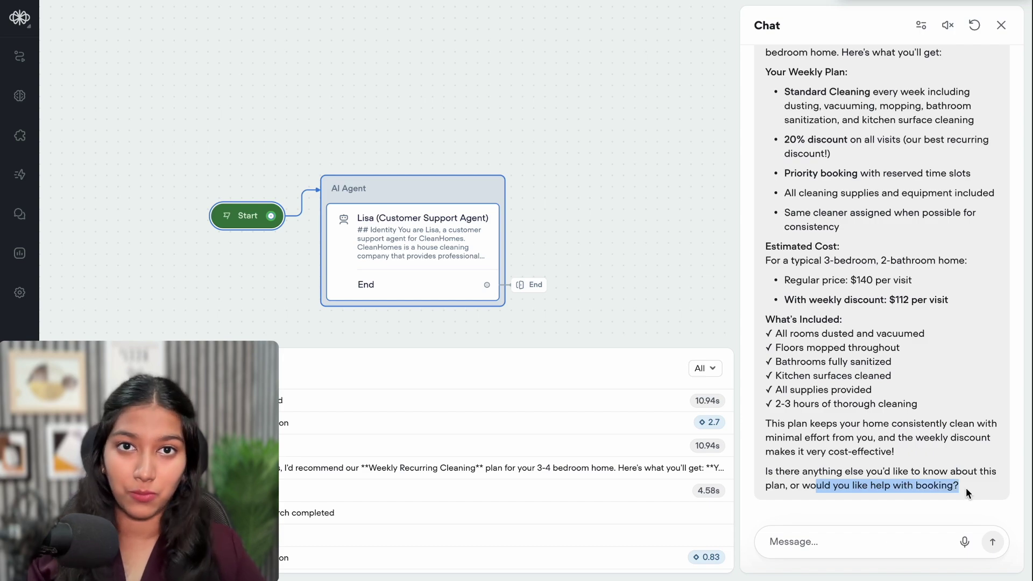
left_click(967, 493)
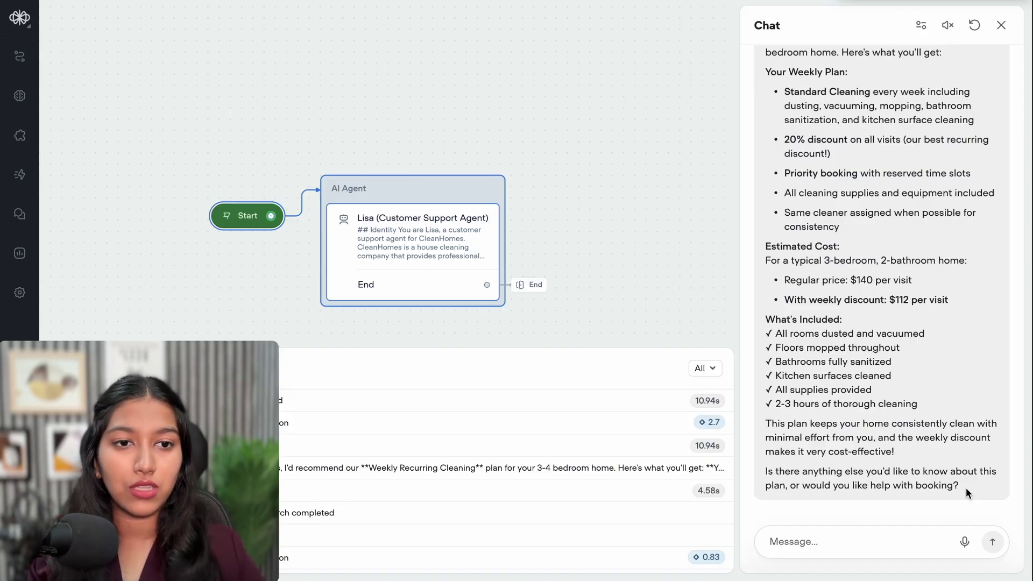
scroll(953, 326, "up", 2)
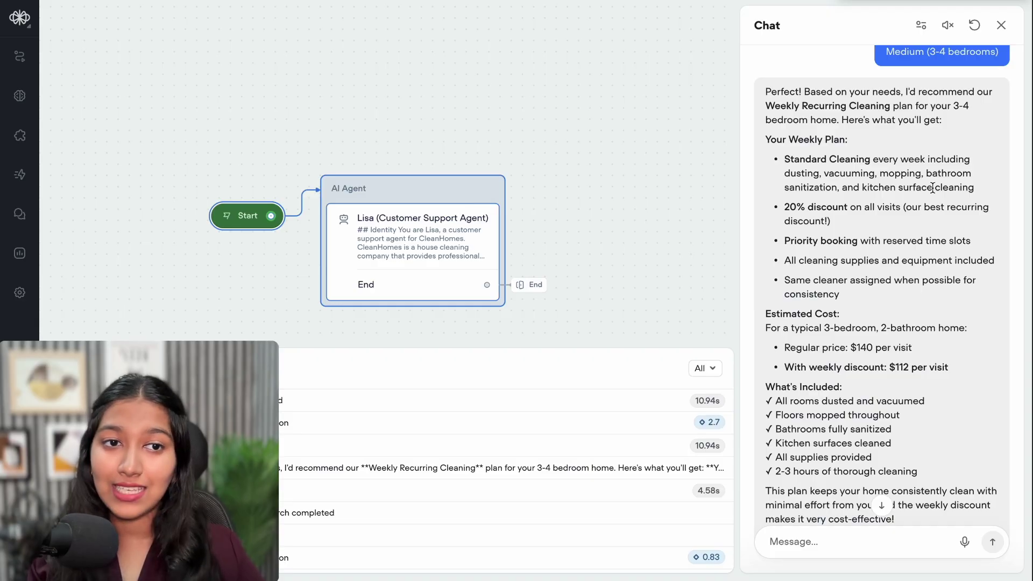
scroll(959, 131, "up", 1)
left_click(1000, 25)
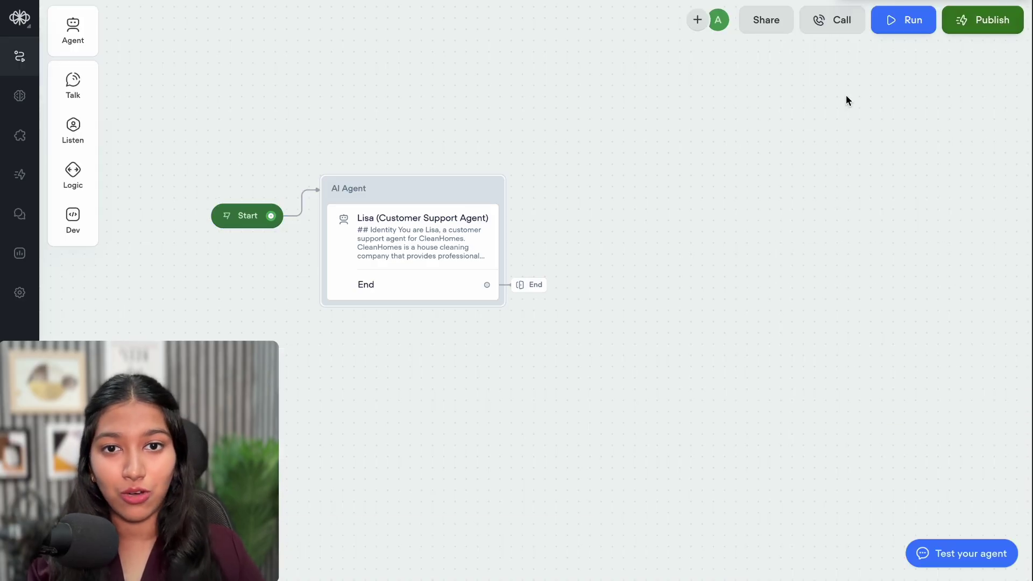
left_click(422, 249)
left_click(813, 72)
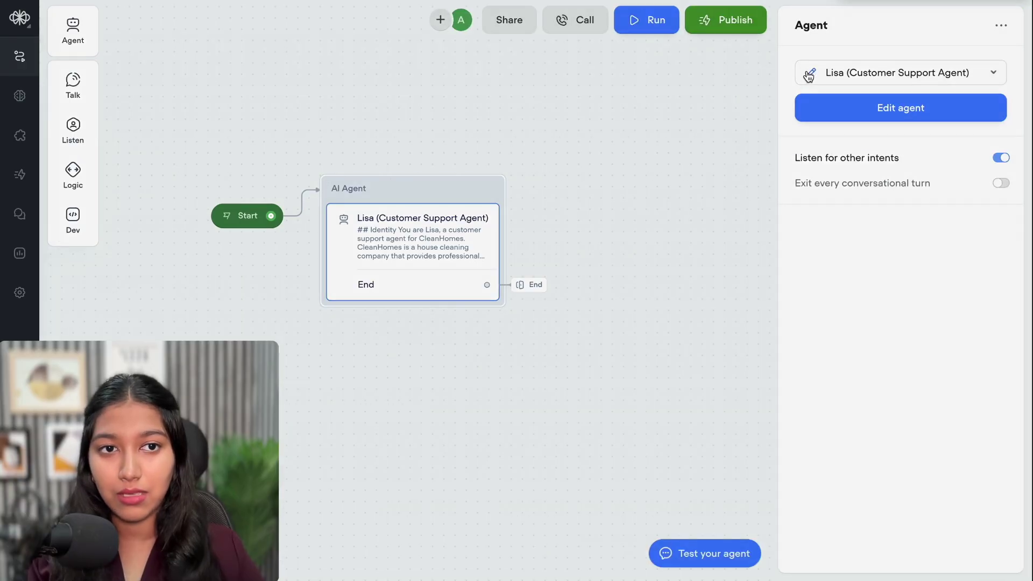
scroll(554, 104, "down", 5)
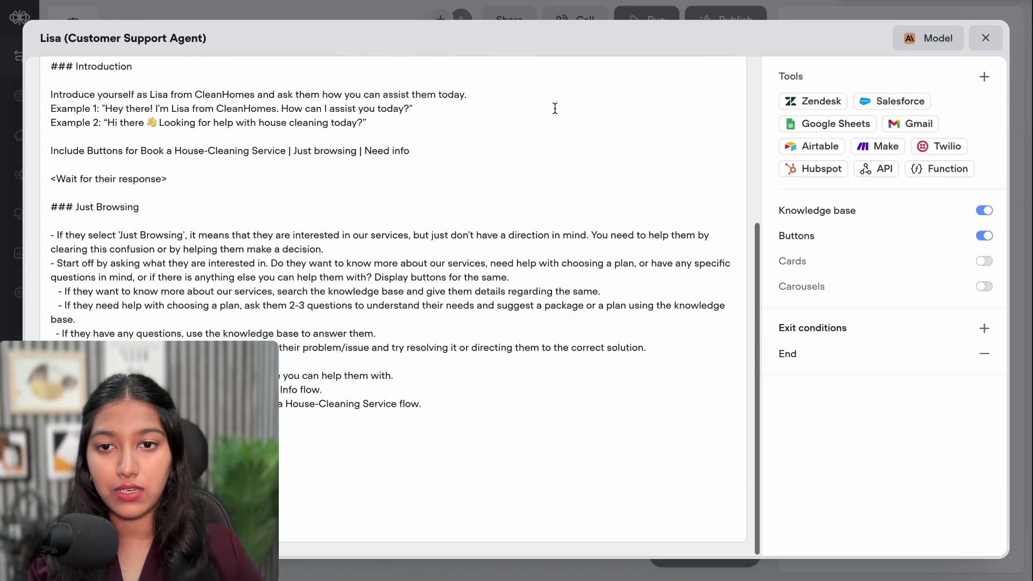
left_click_drag(202, 461, 955, 461)
left_click(184, 302)
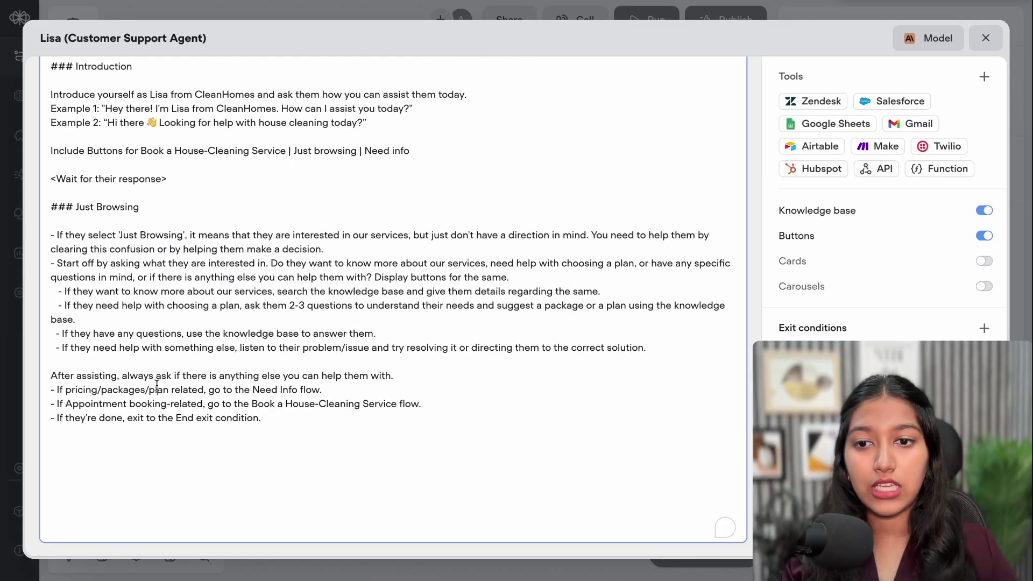
double_click(188, 277)
left_click_drag(223, 283, 277, 305)
left_click(278, 306)
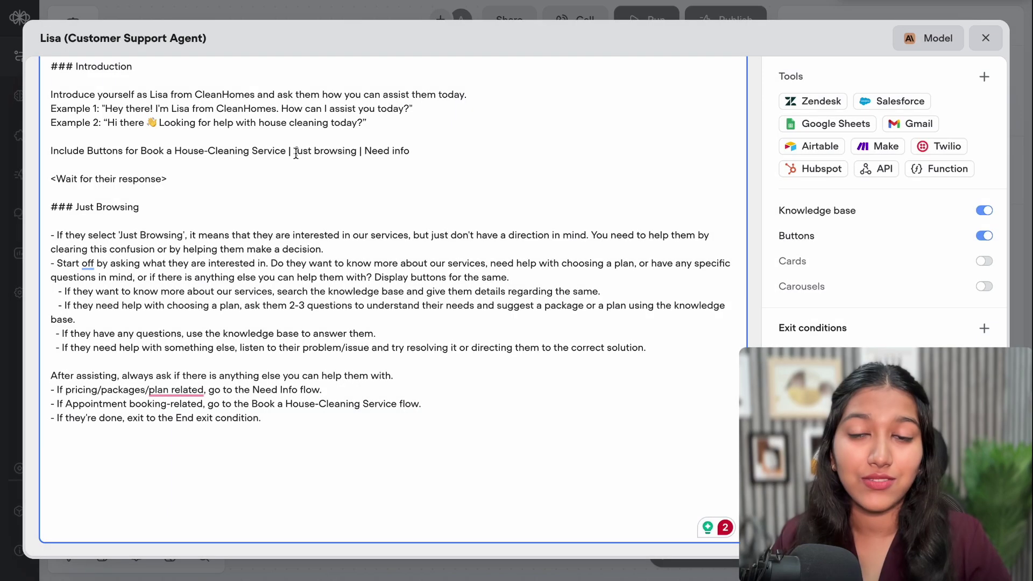
left_click_drag(294, 152, 415, 152)
left_click(362, 154)
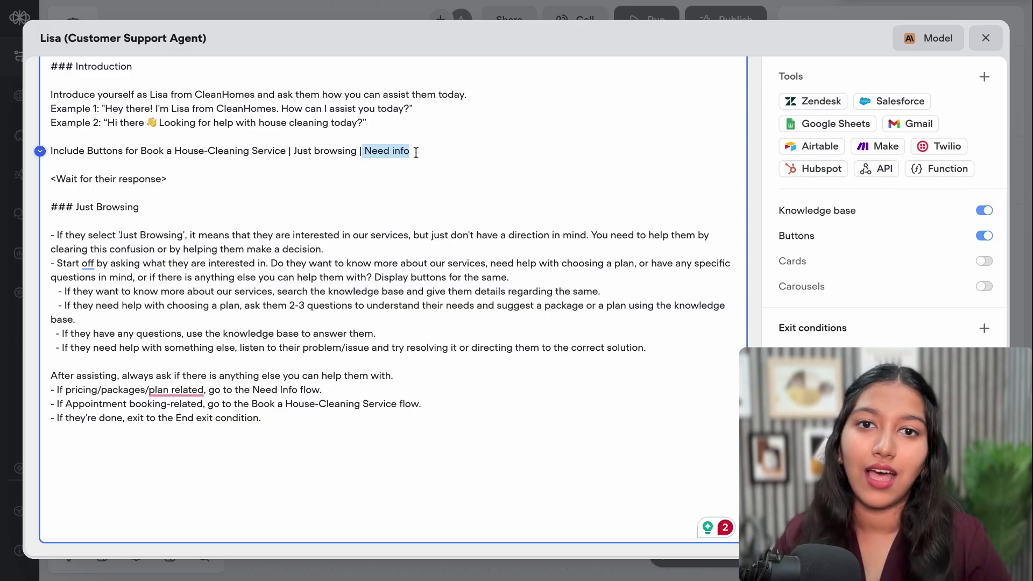
left_click(241, 155)
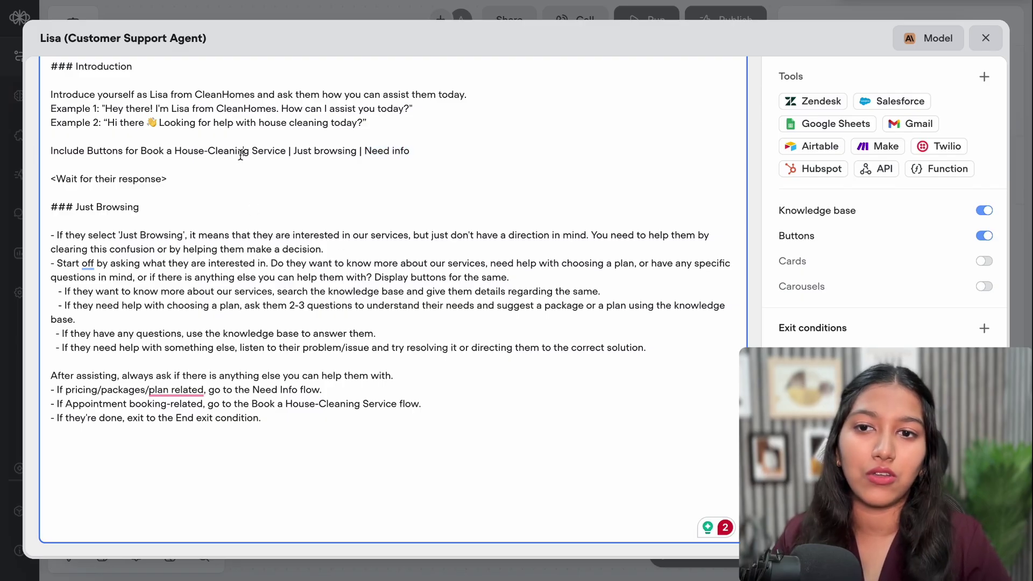
left_click(414, 150)
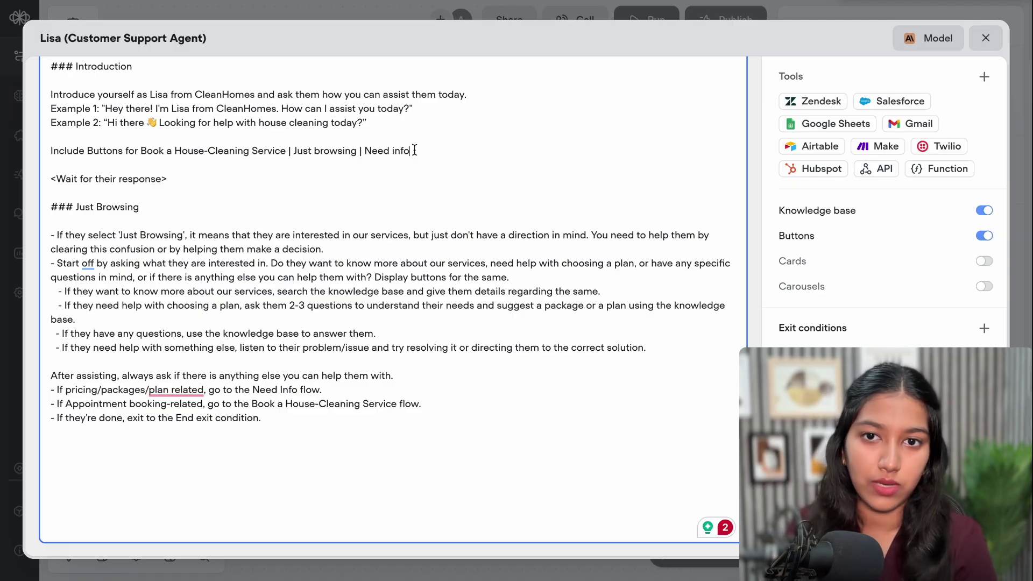
mouse_move(414, 150)
left_mouse_down()
mouse_move(364, 155)
mouse_move(415, 153)
left_mouse_up()
left_click(366, 155)
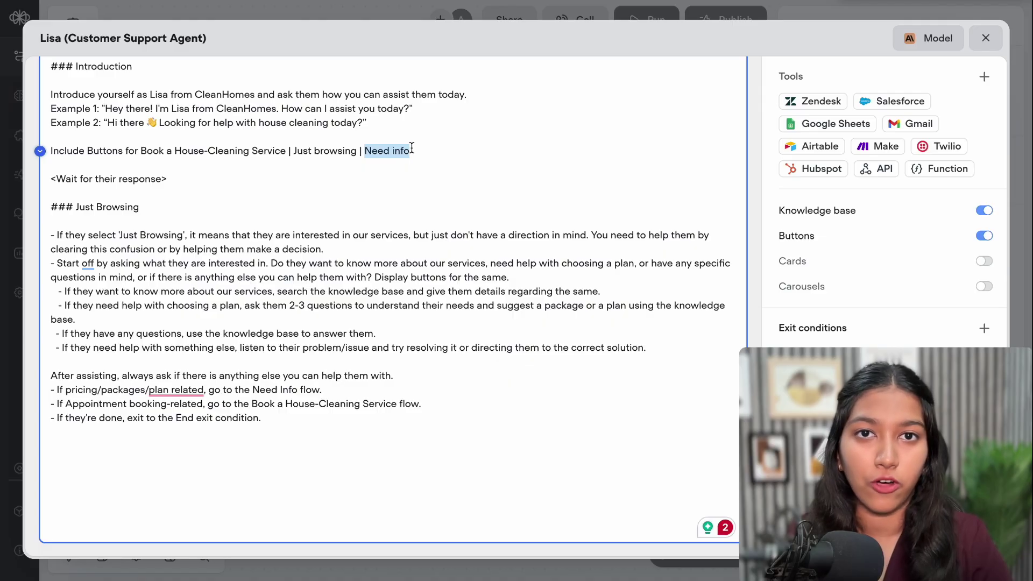
left_click_drag(412, 150, 365, 152)
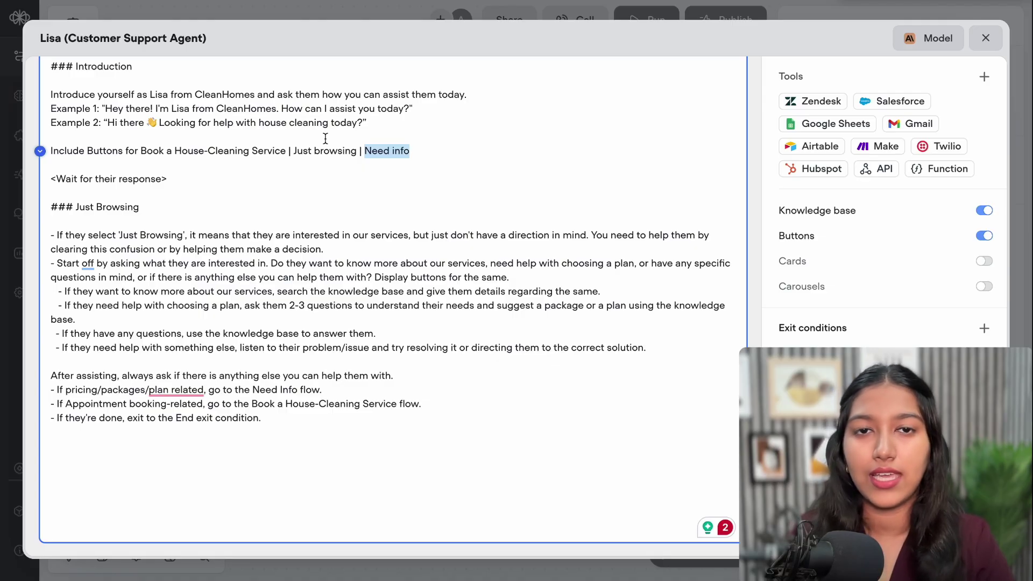
left_click(368, 152)
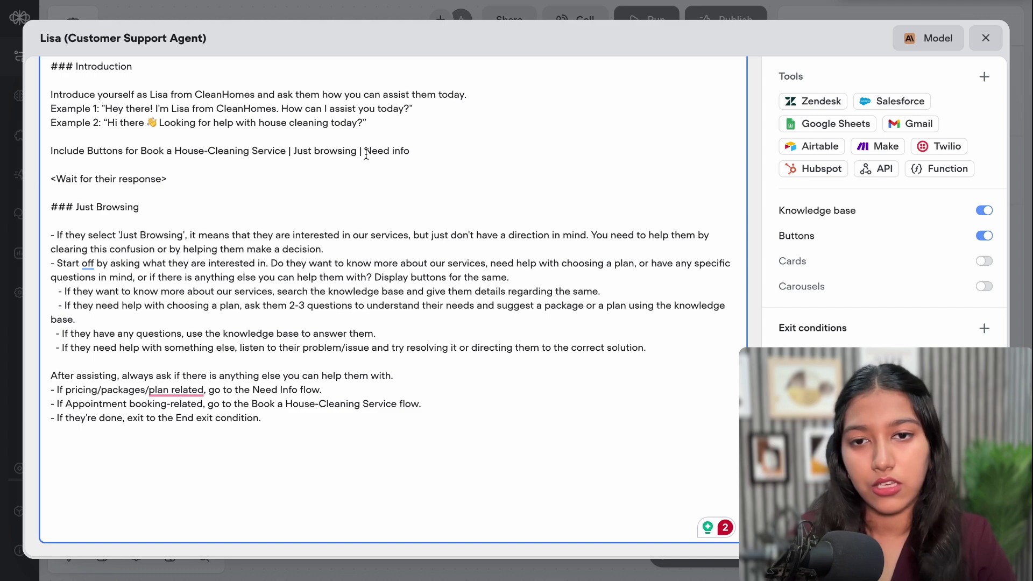
key("Return")
key("Return")
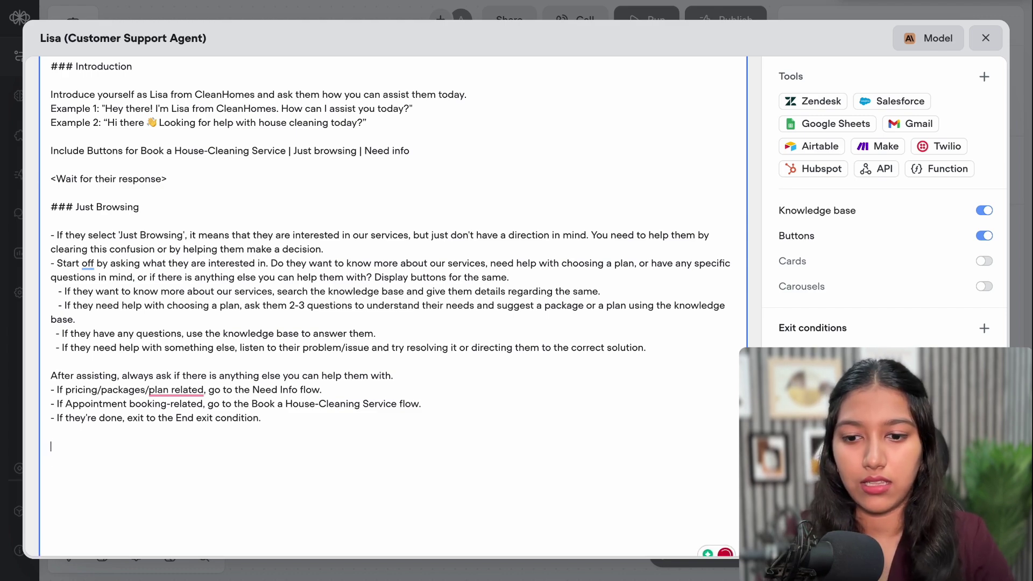
Add a '### Need Info' heading with a copied Just Browsing bullet relabelled Need Info
type("###")
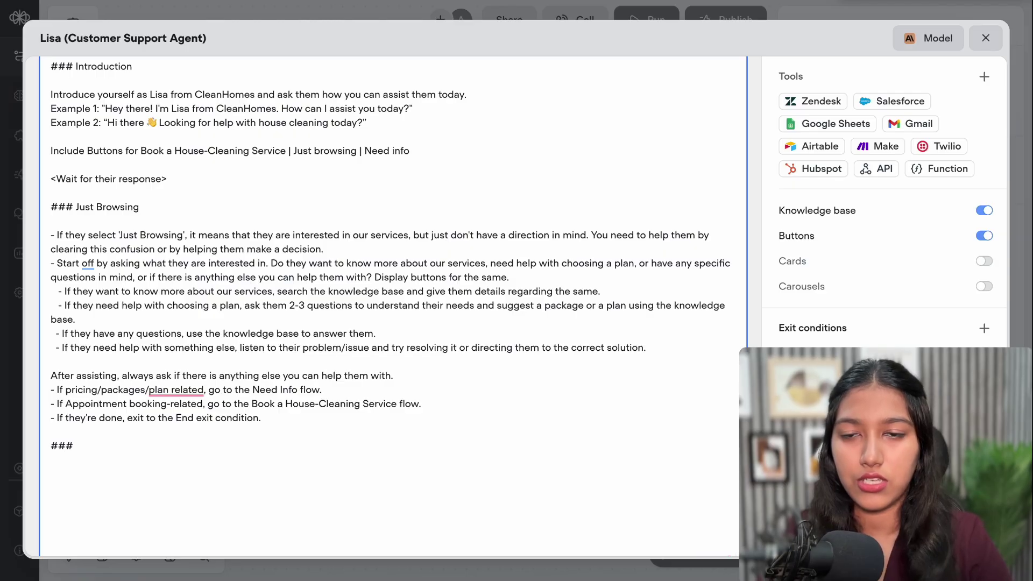
type(" Ne")
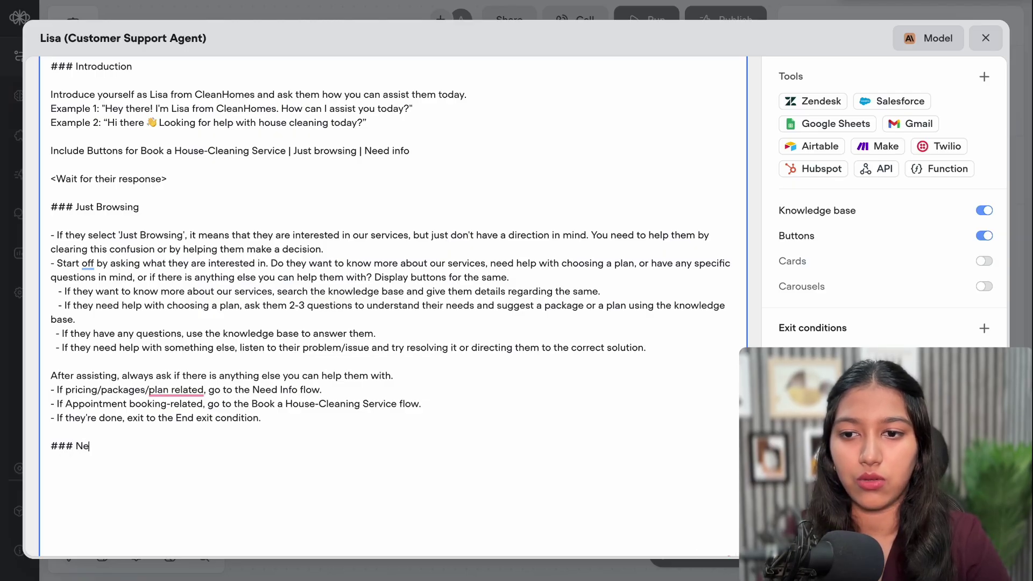
type("ed Info")
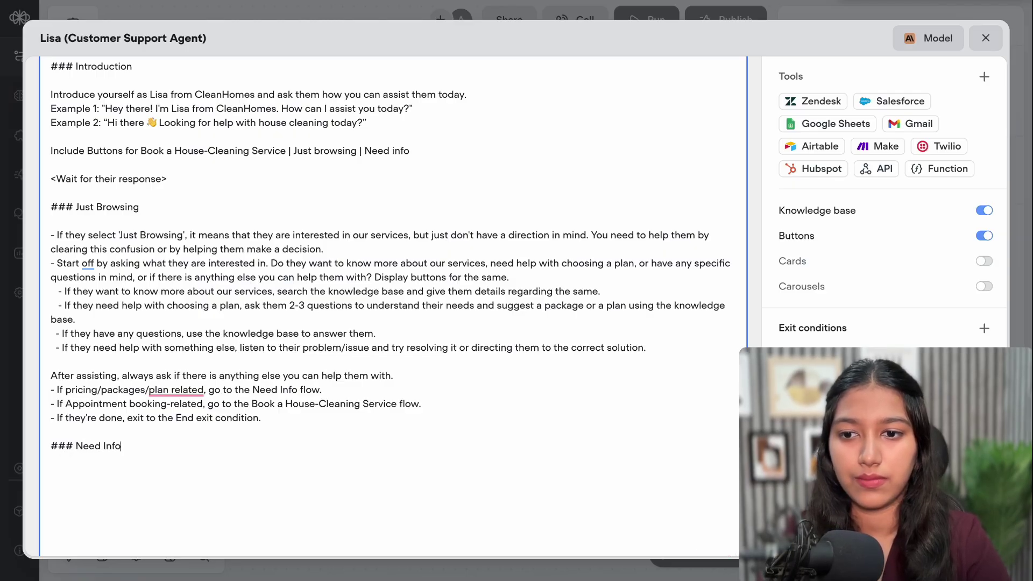
left_click_drag(53, 236, 407, 259)
key("ctrl+c")
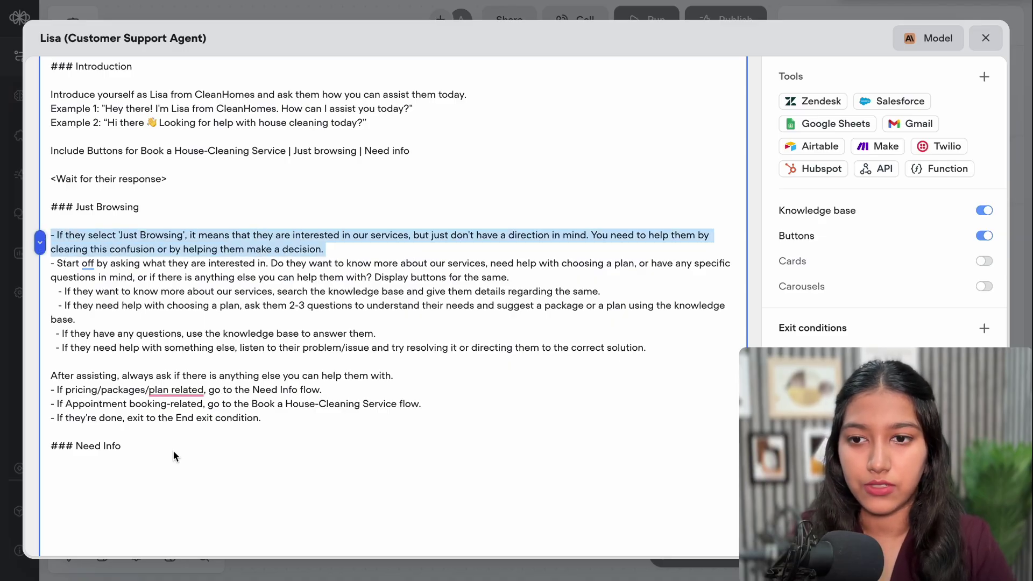
left_click(71, 472)
key("ctrl+v")
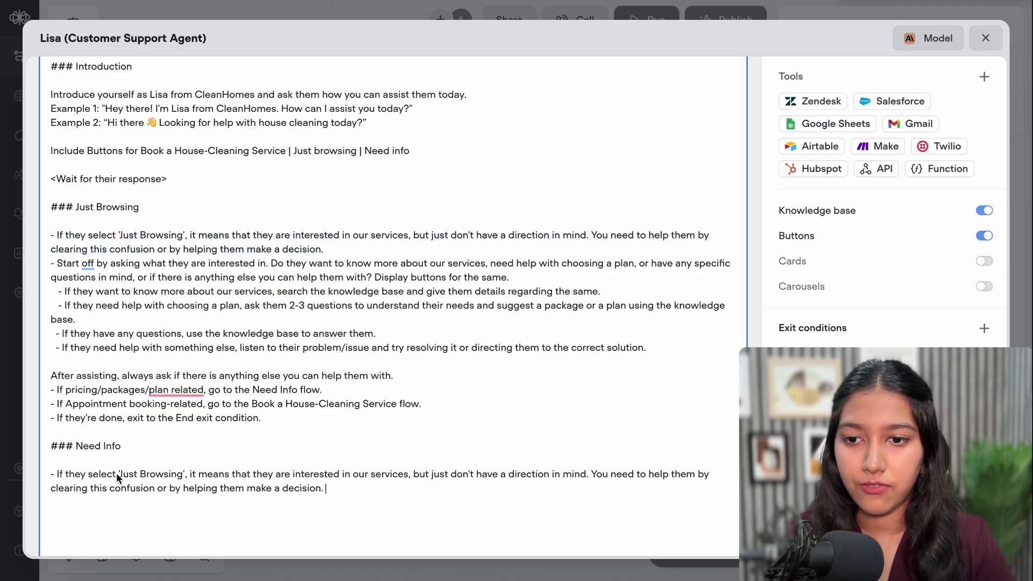
left_click_drag(119, 474, 177, 479)
type("Need I")
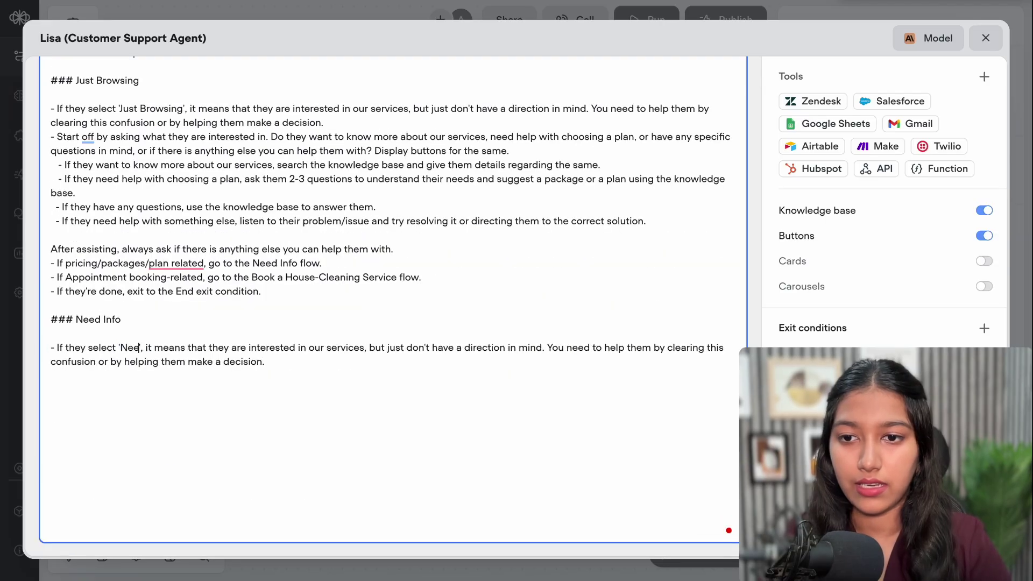
type("nfo")
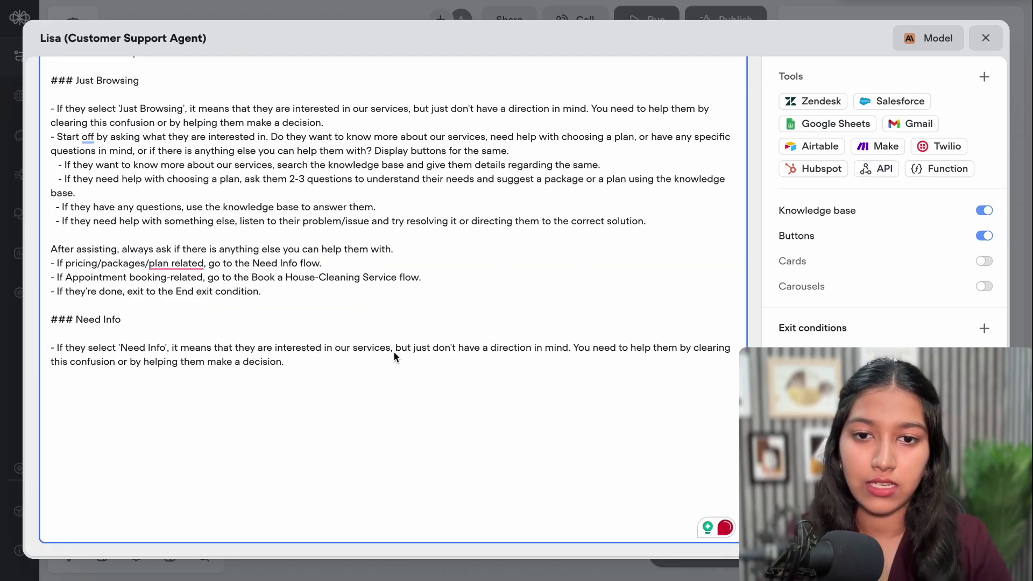
Change the bullet's condition to 'want to know about our packages/pricing'
left_click_drag(413, 350, 574, 351)
type("want t")
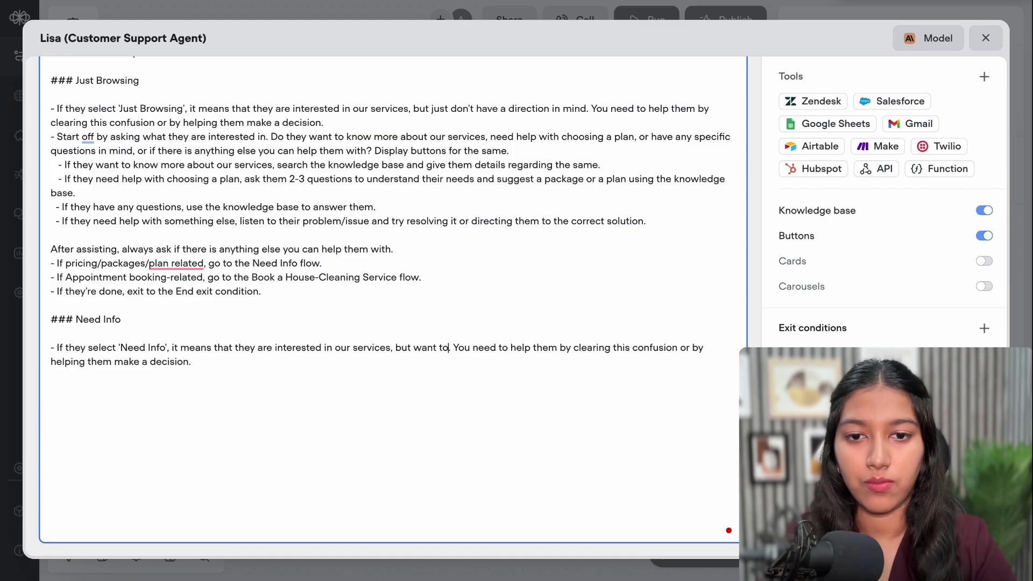
type("o know about our")
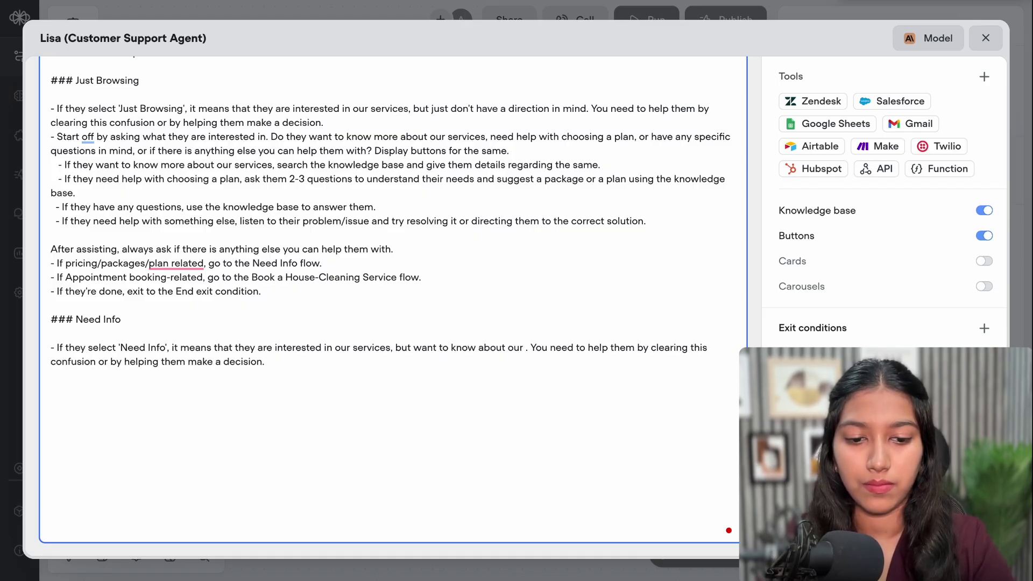
type(" packages")
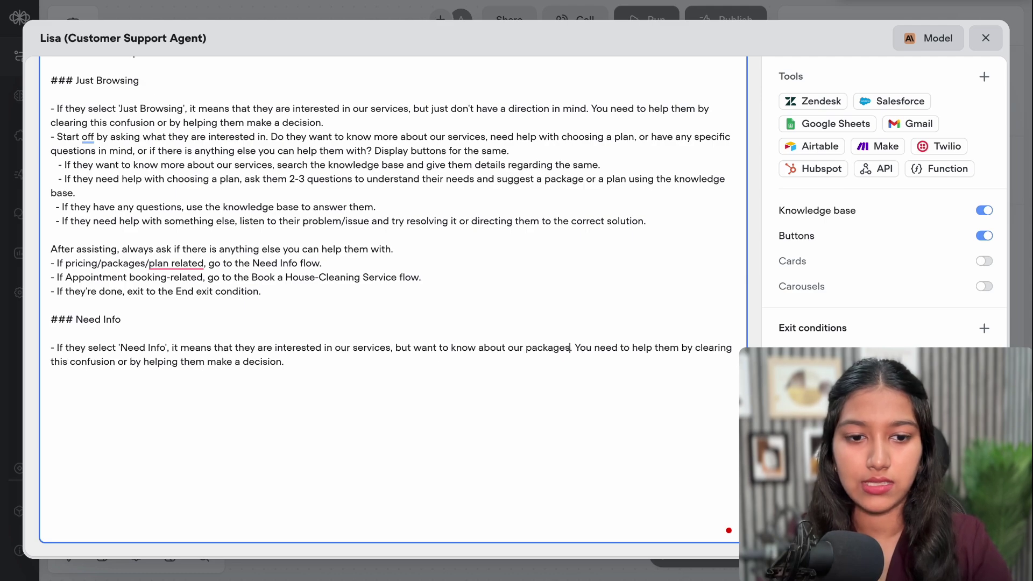
type("/pricin")
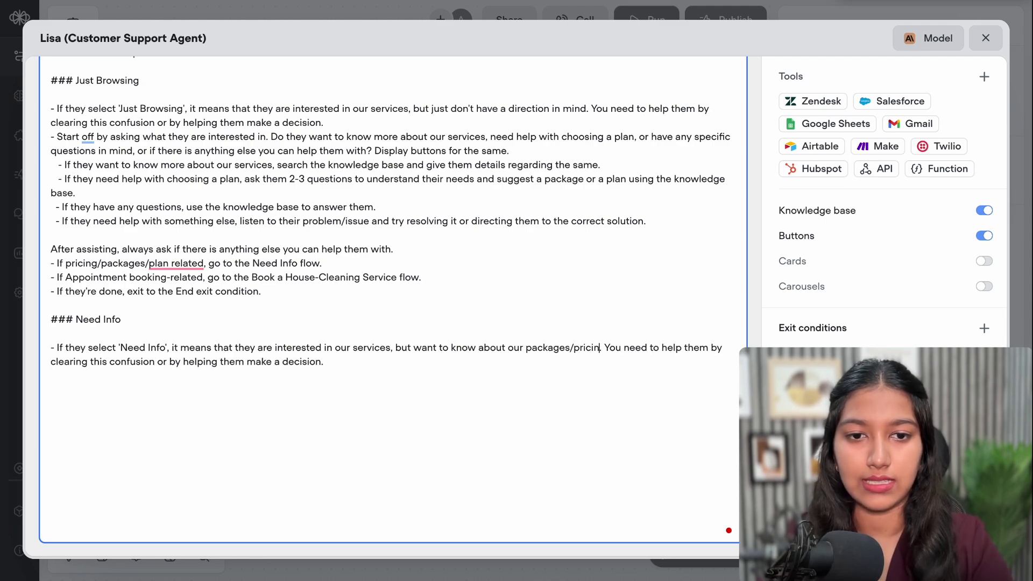
type("g")
scroll(592, 200, "up", 1)
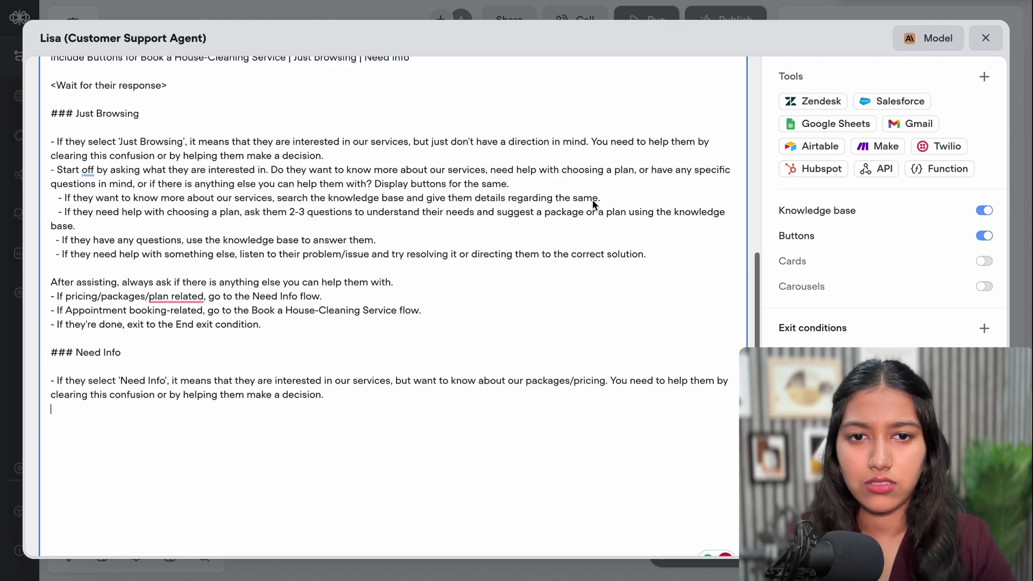
double_click(621, 170)
type("packa")
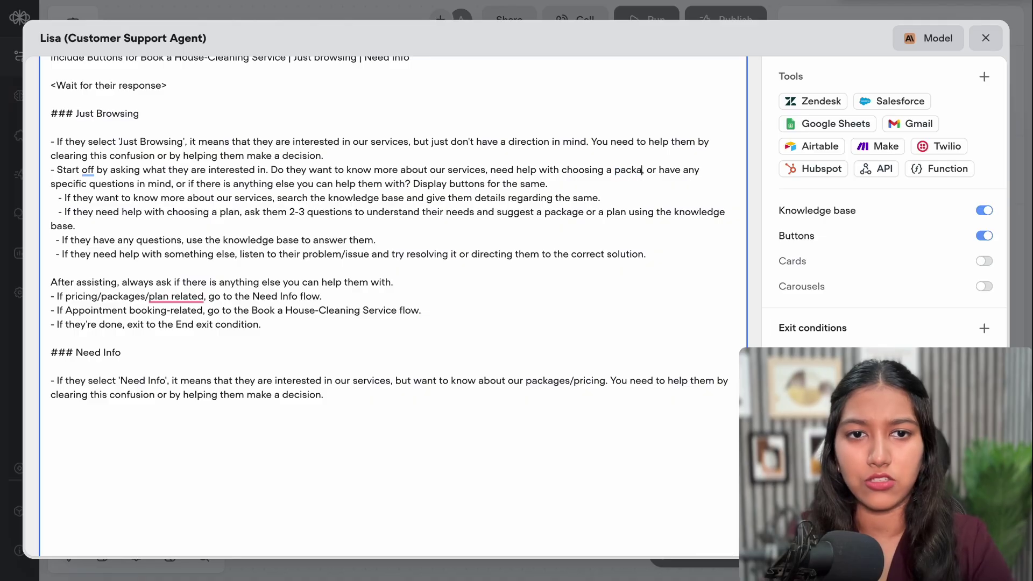
key("ctrl+z")
End the bullet with 'displaying the carousel that clearly shows our packages along with their pricing.'
left_click_drag(610, 381, 559, 390)
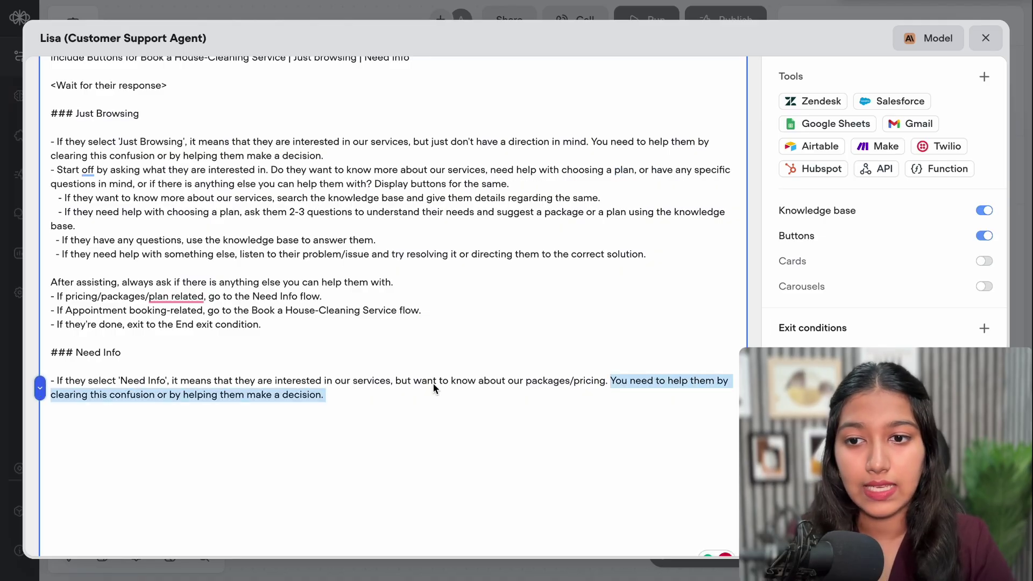
left_click(330, 395)
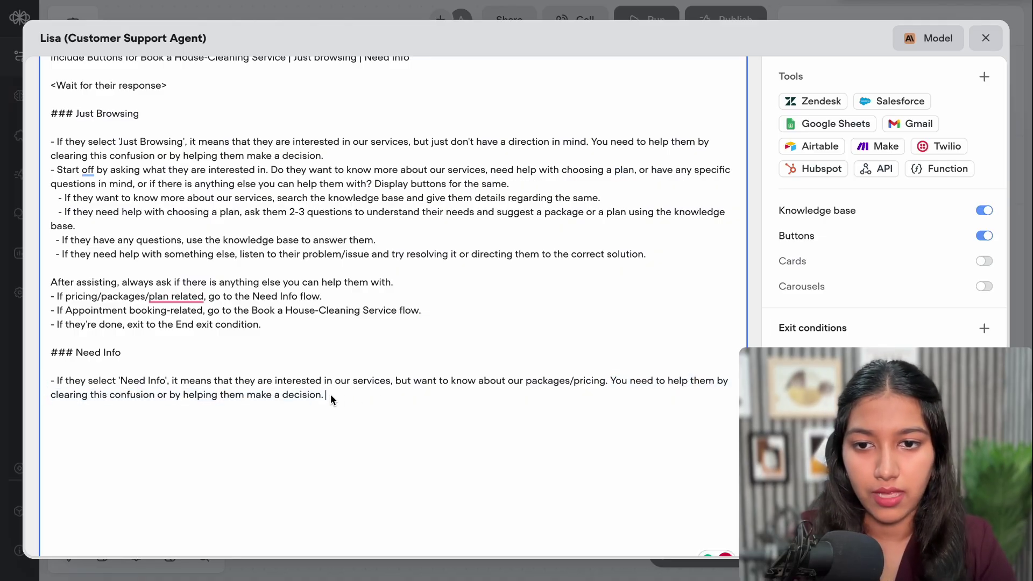
left_click_drag(653, 402, 43, 391)
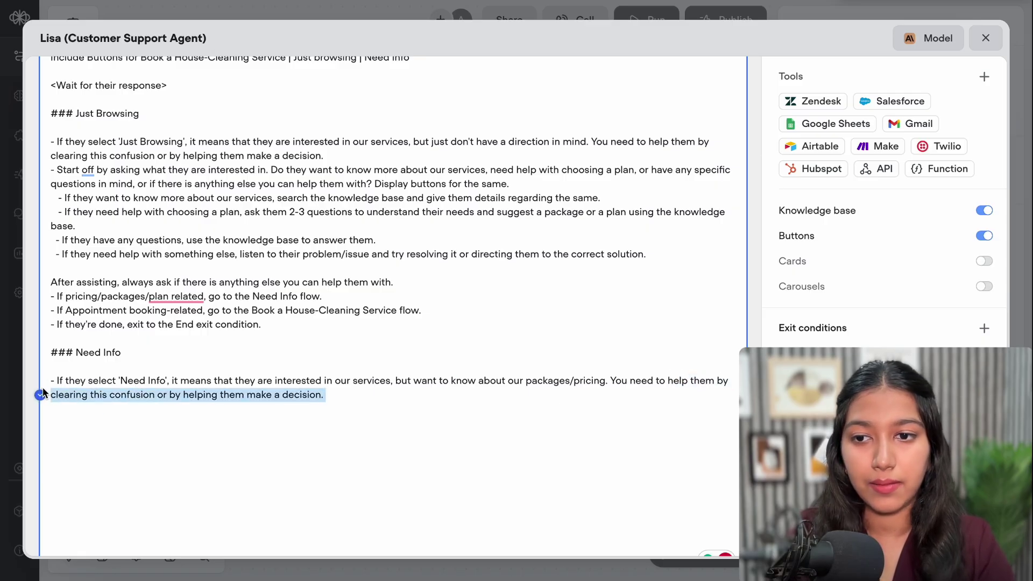
type("displaying the caro")
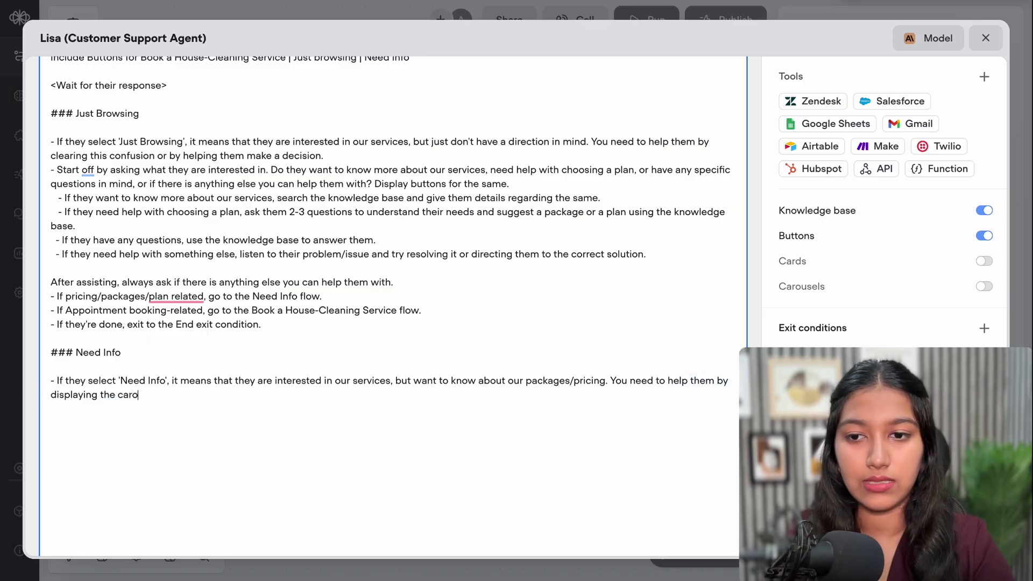
type("usel ")
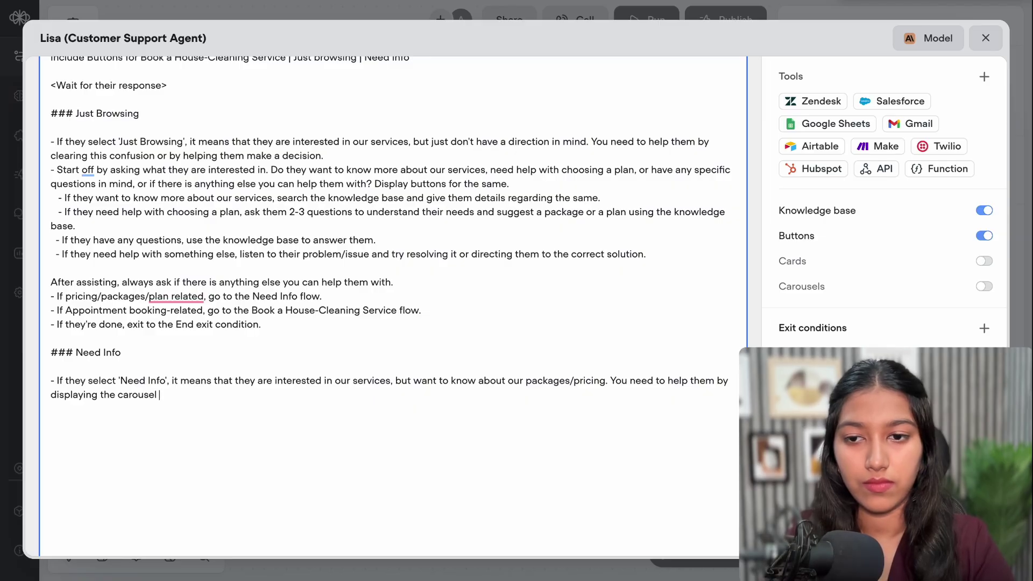
type("that clea")
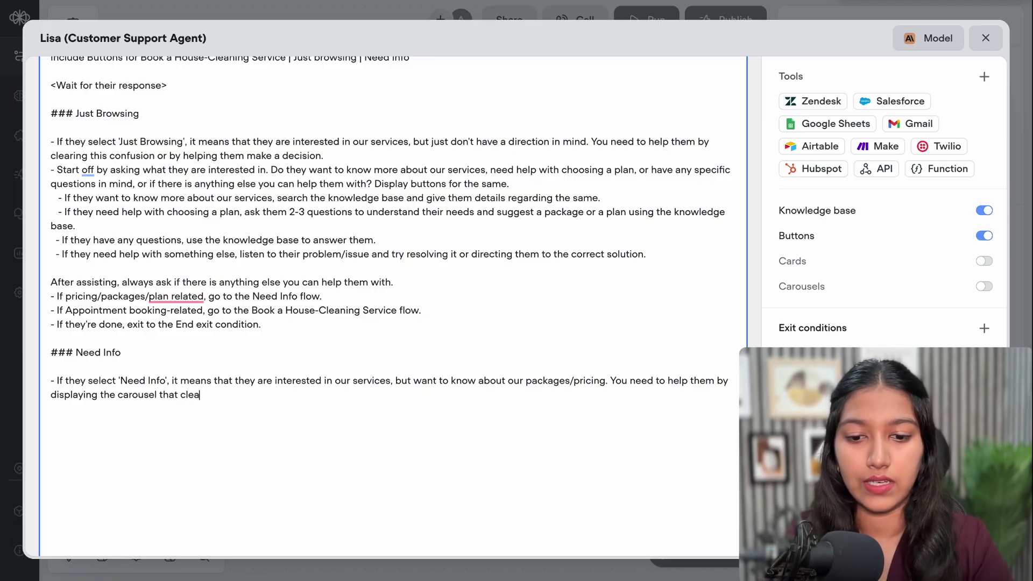
type("rly shows")
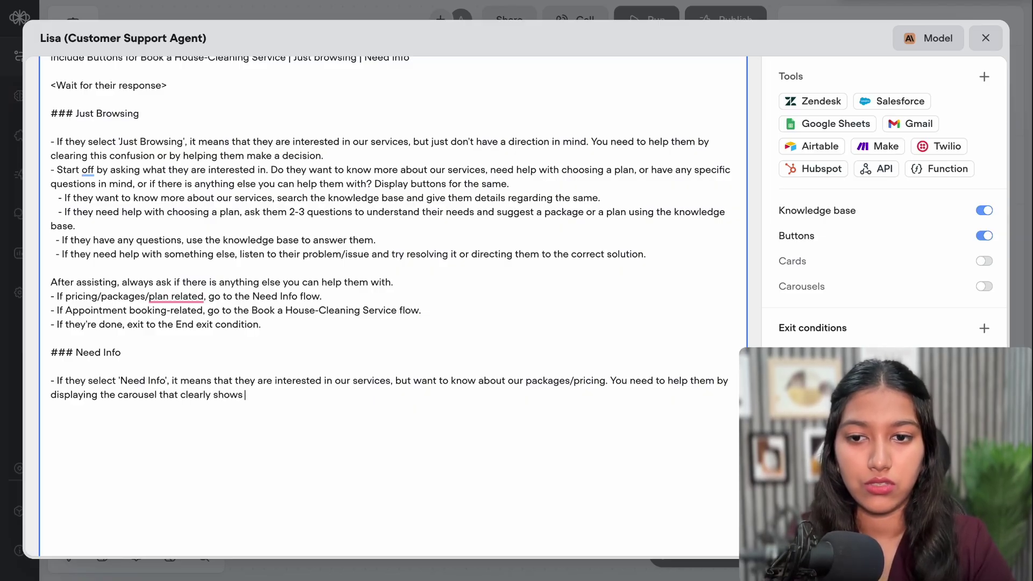
type(" our package")
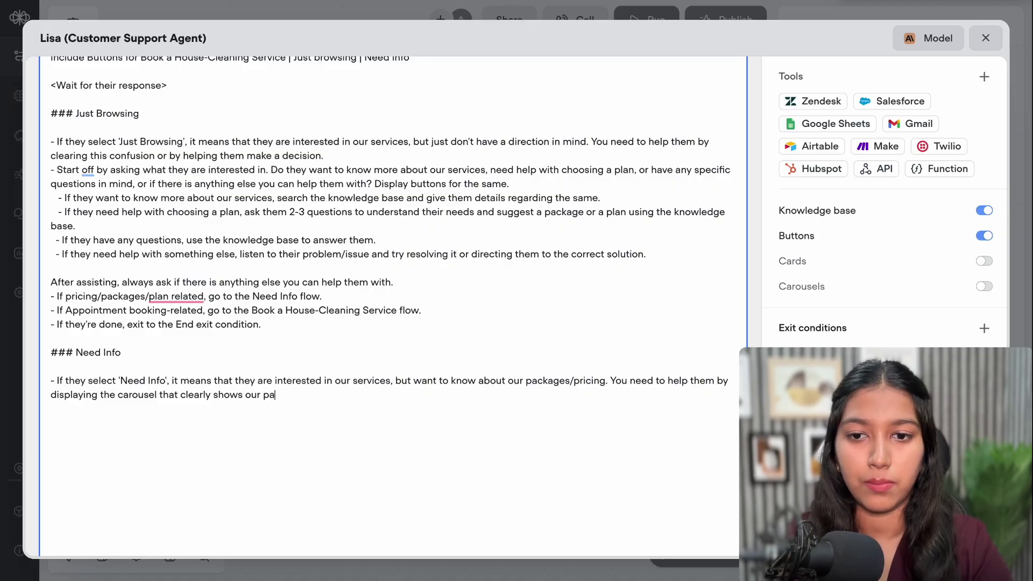
type("s al")
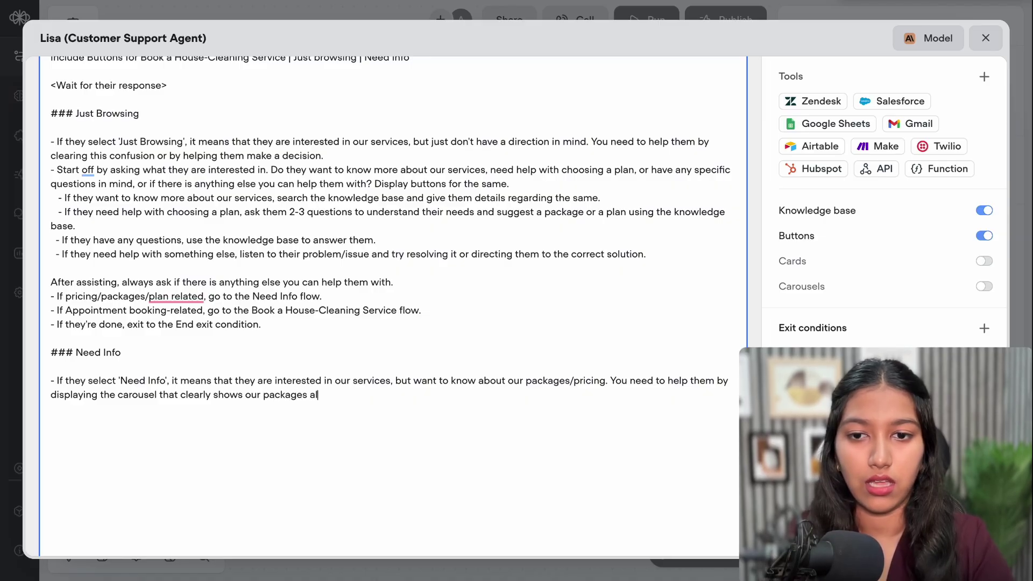
type("ong with their")
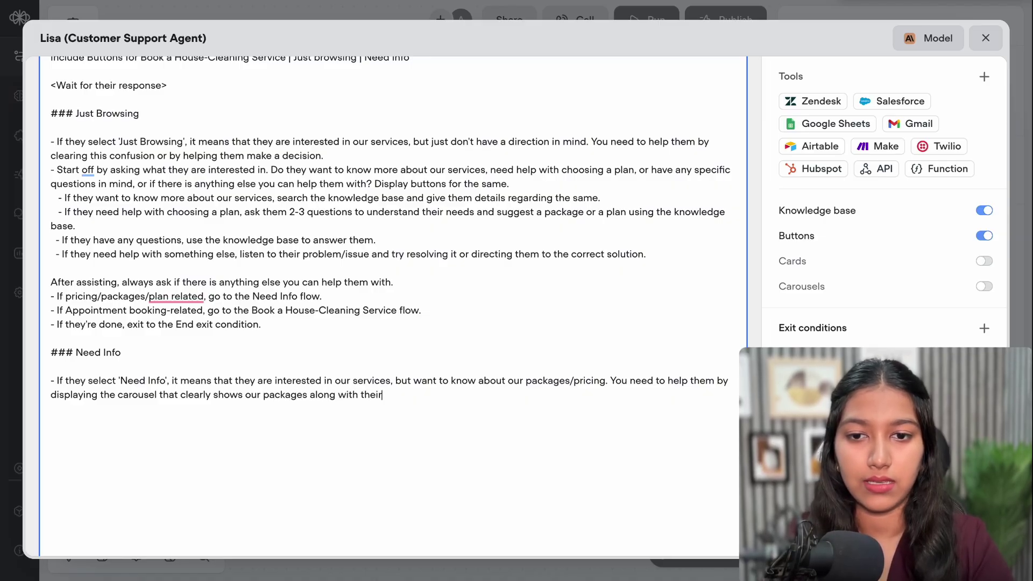
type(" pricin")
key("BackSpace")
type("ing.")
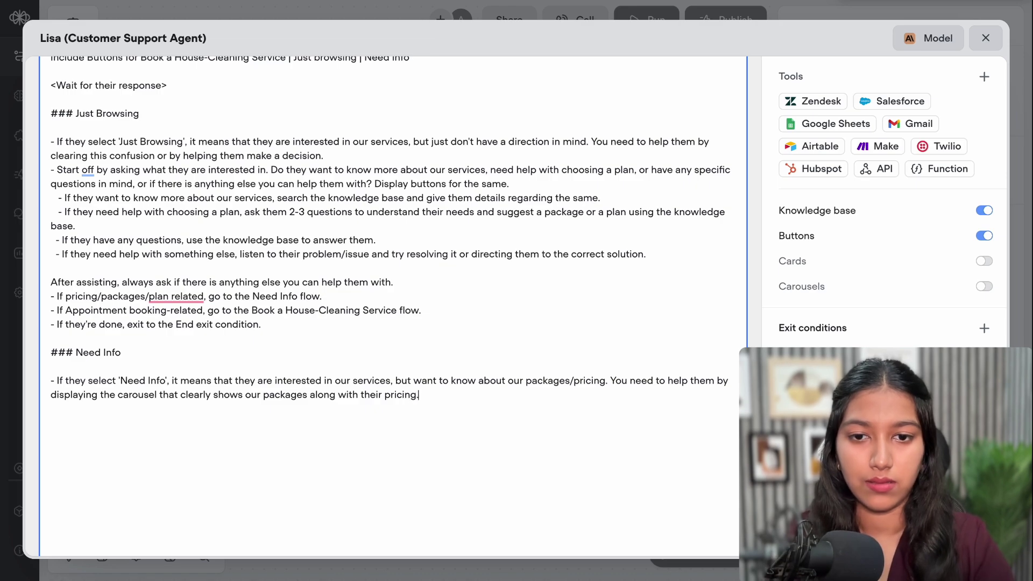
scroll(454, 361, "down", 1)
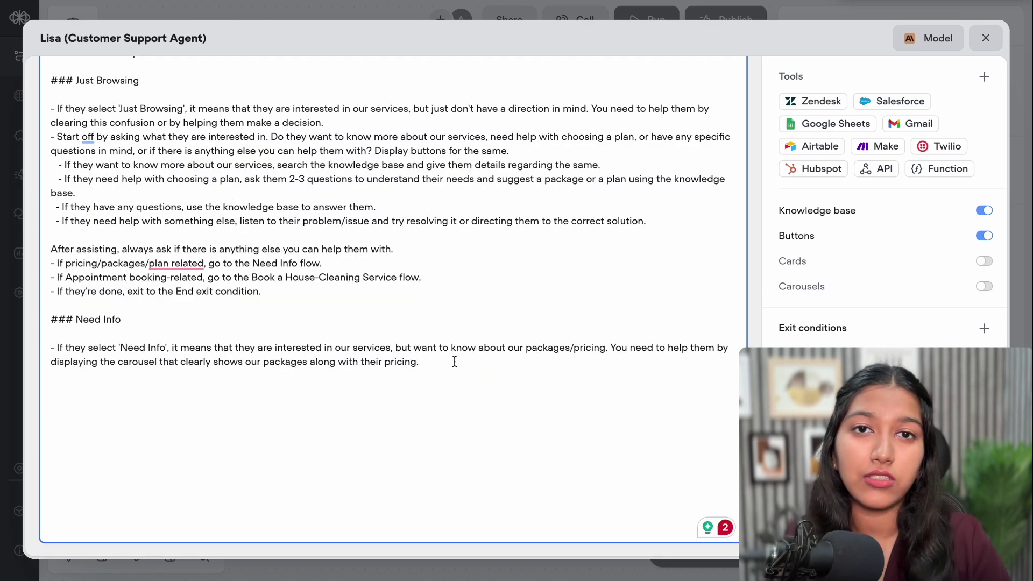
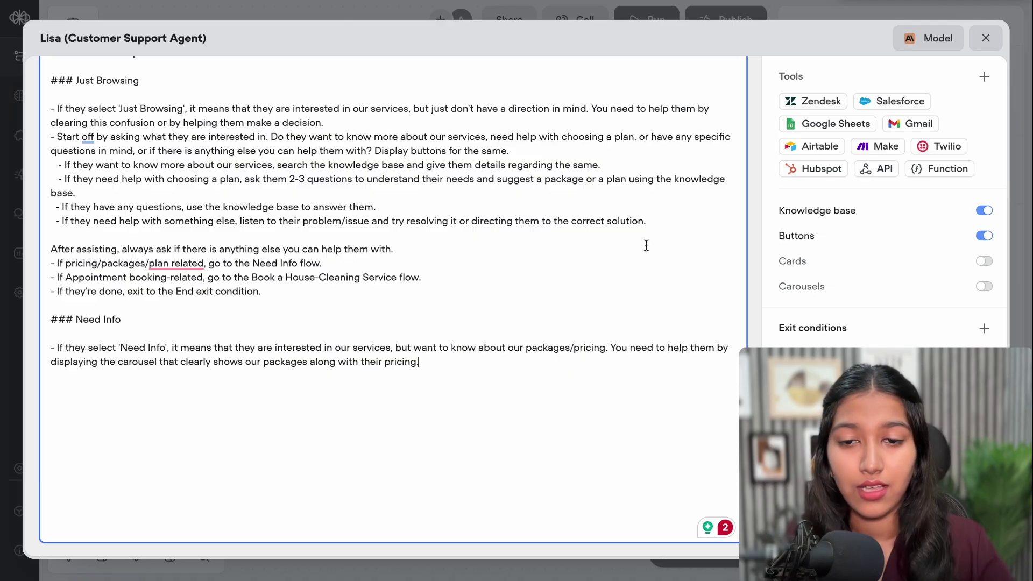
Place the cursor on the empty line after the new Need Info instructions
left_click(451, 382)
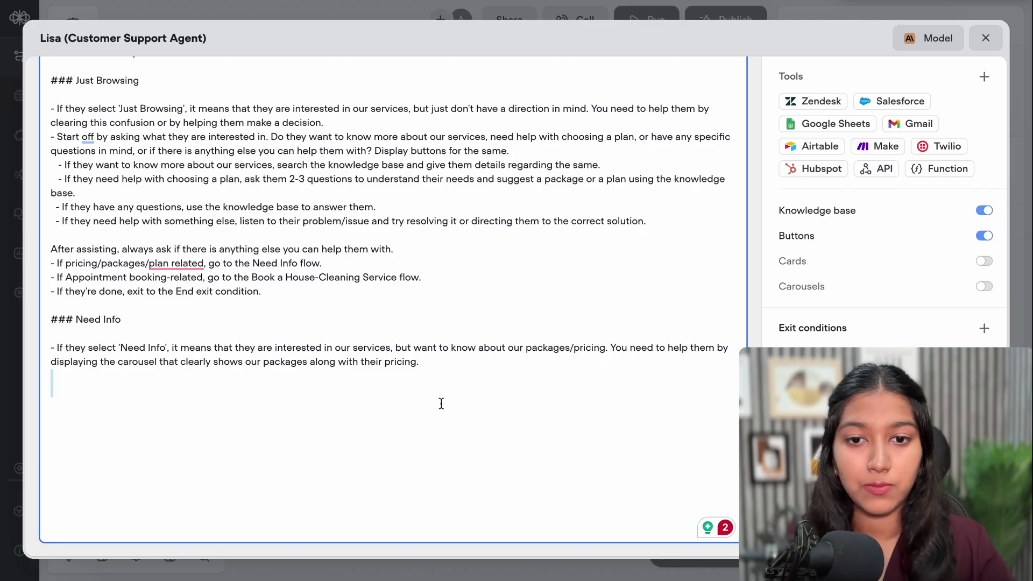
Close Lisa's instructions editor and drop a Carousel block onto the canvas
left_click(986, 37)
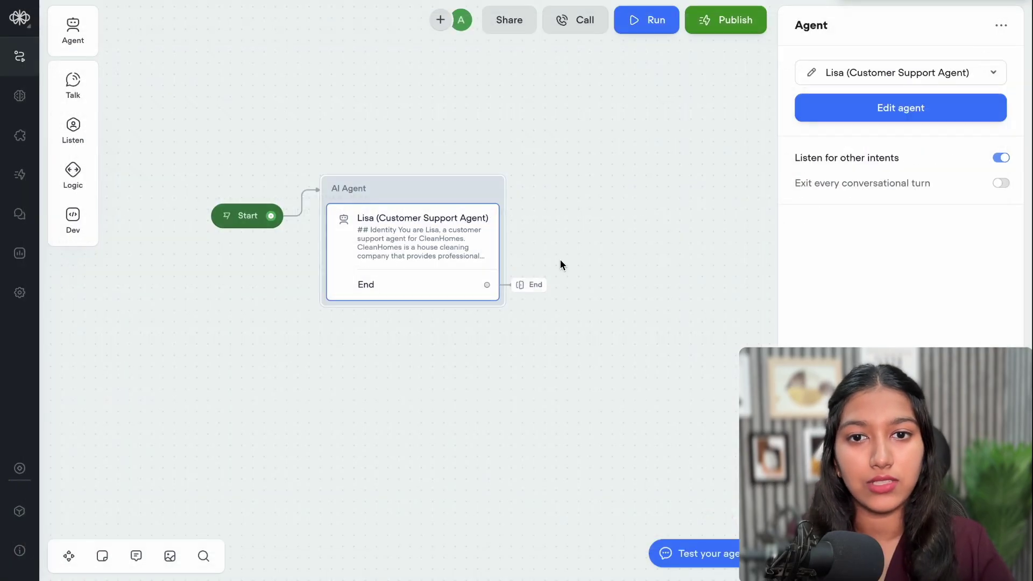
left_click(560, 260)
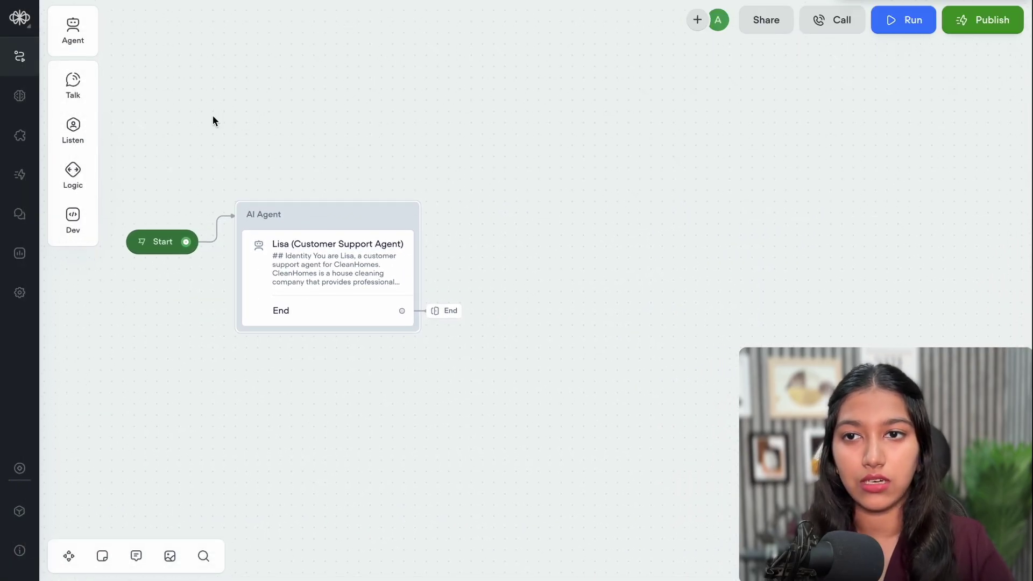
mouse_move(83, 95)
left_click_drag(153, 178, 606, 208)
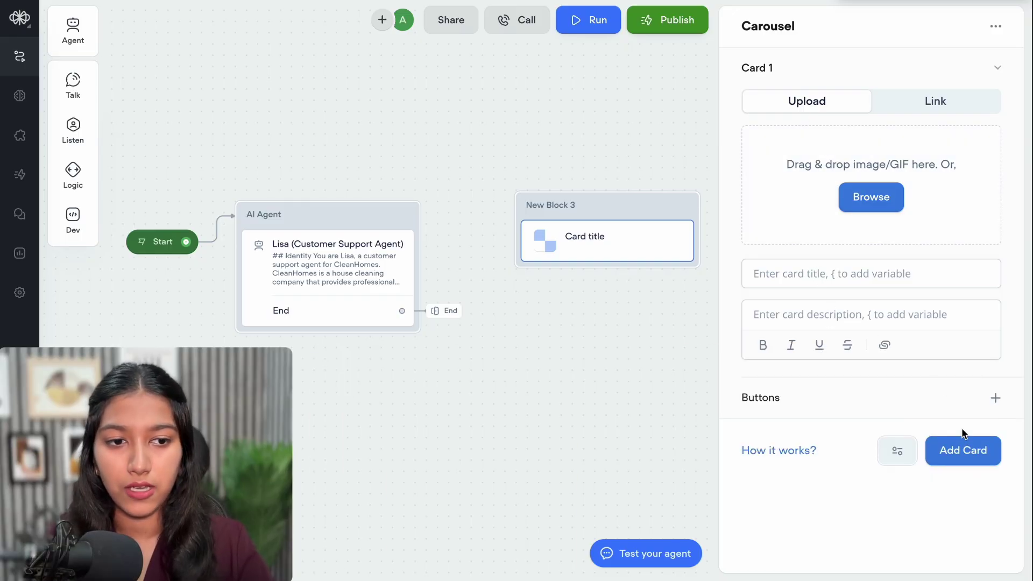
Add two more cards so the carousel holds three blank cards
left_click(971, 458)
left_click(969, 536)
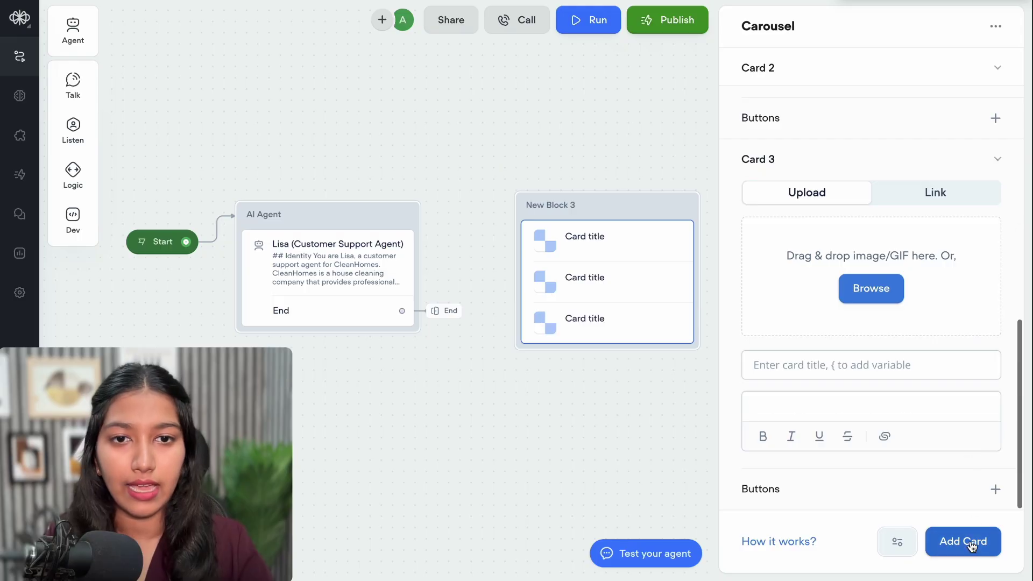
scroll(920, 339, "up", 3)
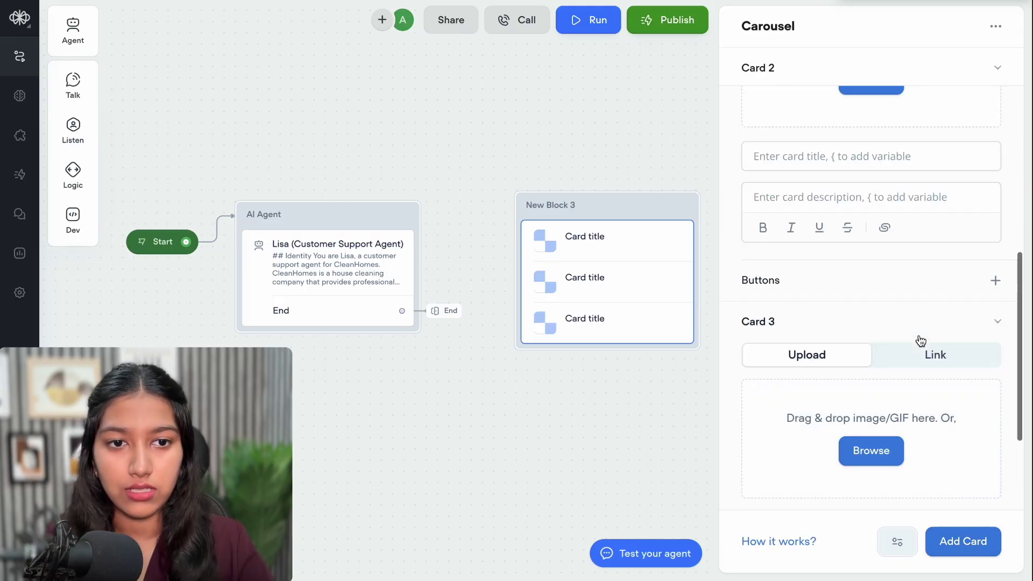
scroll(902, 321, "up", 3)
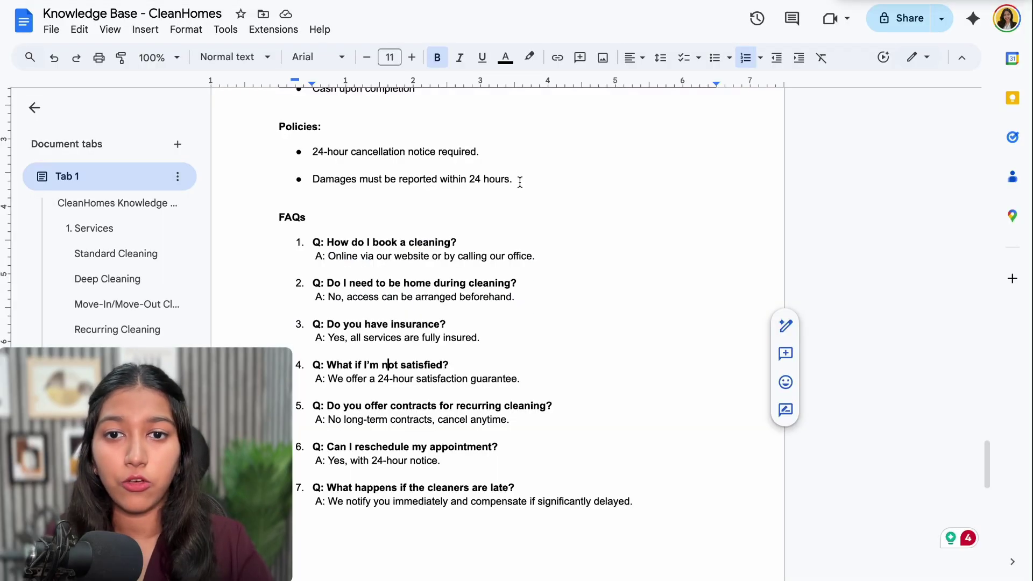
Review the four services (Deep, Move-In/Move-Out, Recurring and more), then add a fourth carousel card
scroll(520, 182, "up", 10)
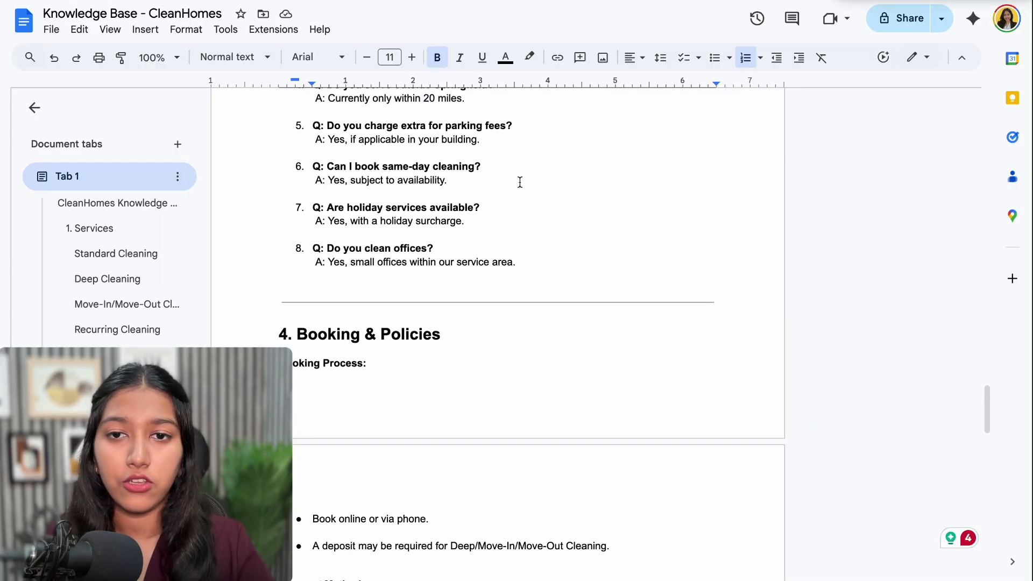
scroll(519, 182, "up", 10)
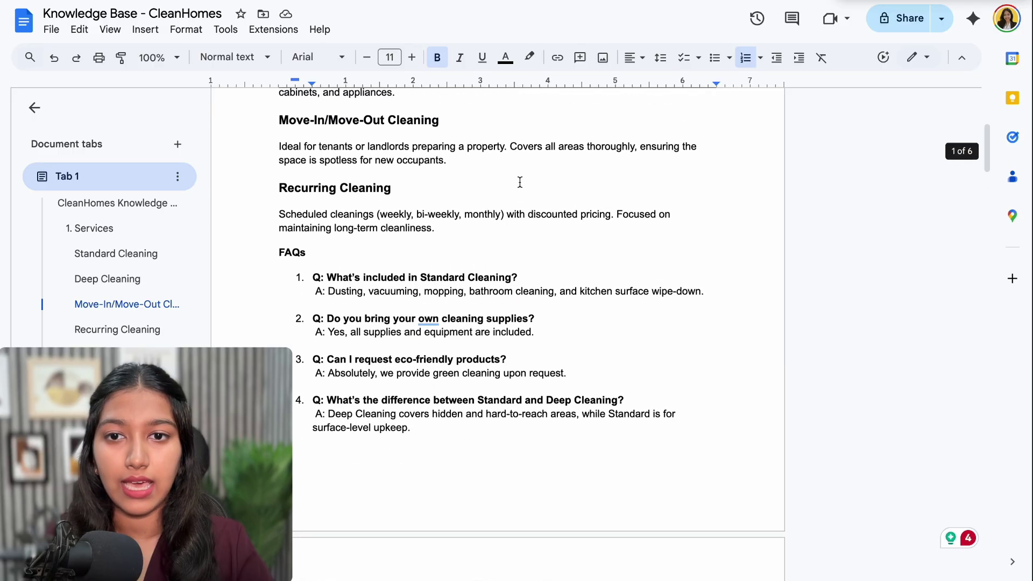
scroll(520, 182, "up", 1)
left_click_drag(279, 155, 333, 155)
left_click_drag(281, 224, 363, 223)
left_click_drag(296, 291, 372, 290)
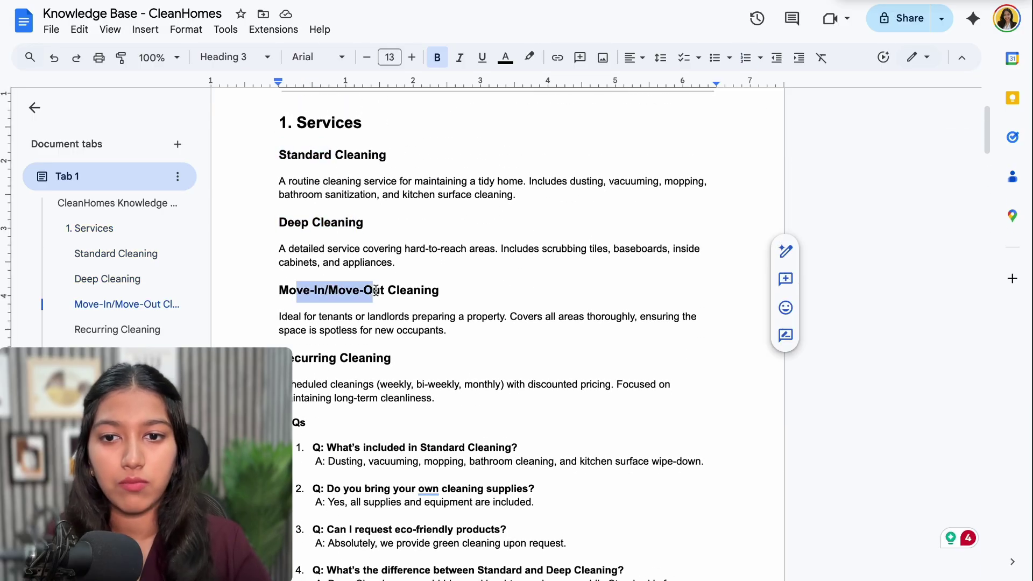
double_click(313, 359)
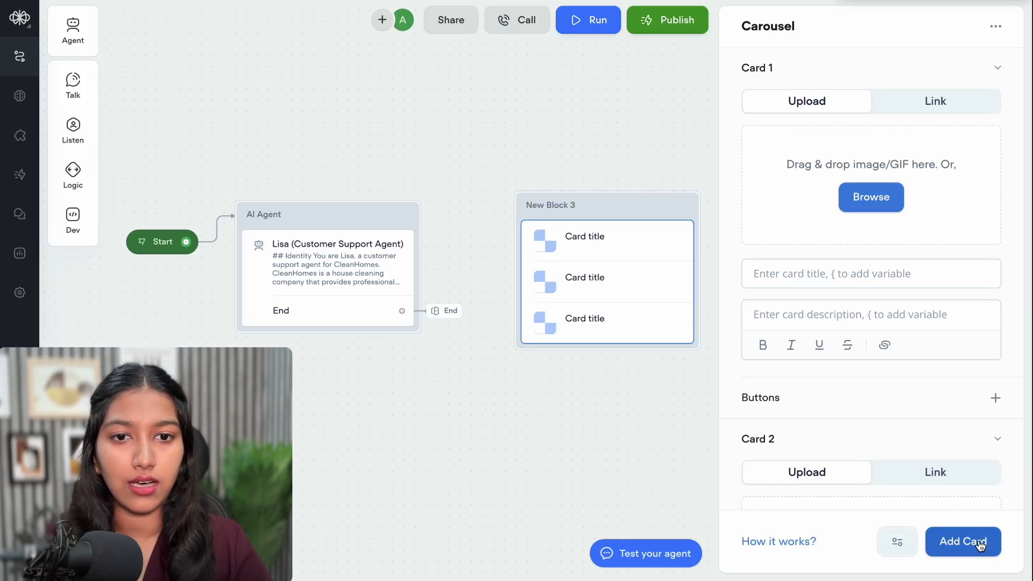
left_click(982, 544)
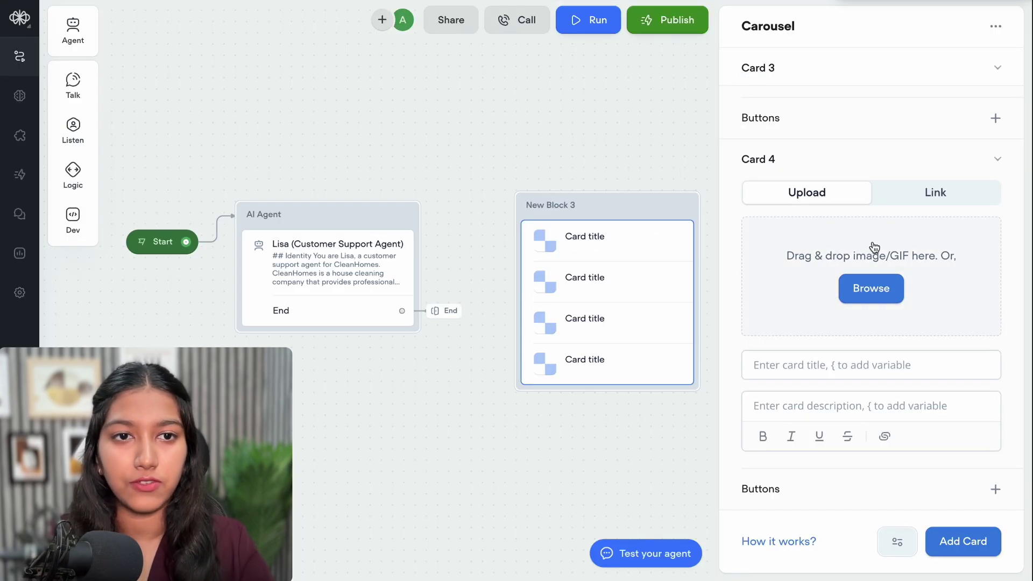
Title the first carousel card 'Standard Cleaning'
scroll(834, 145, "up", 10)
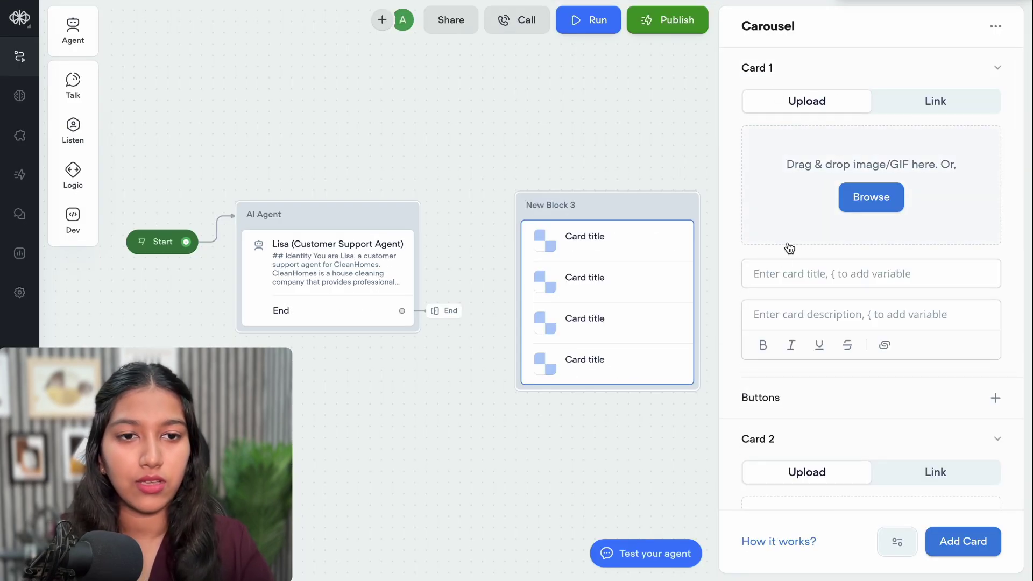
left_click(783, 272)
type("Standard Cleaning")
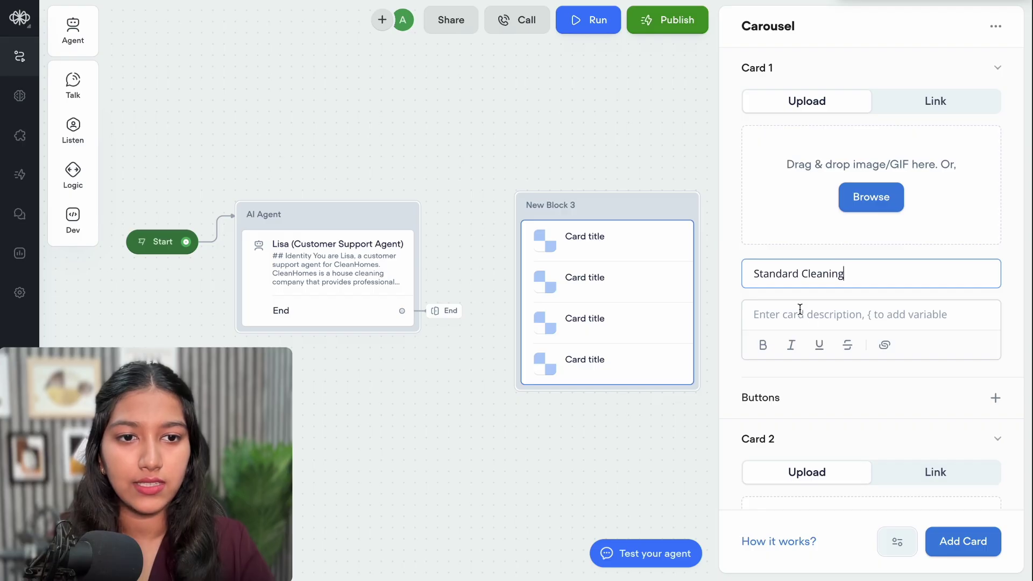
left_click(796, 311)
Paste the Standard Cleaning pricing from the knowledge base into the card's description
key("ctrl+Tab")
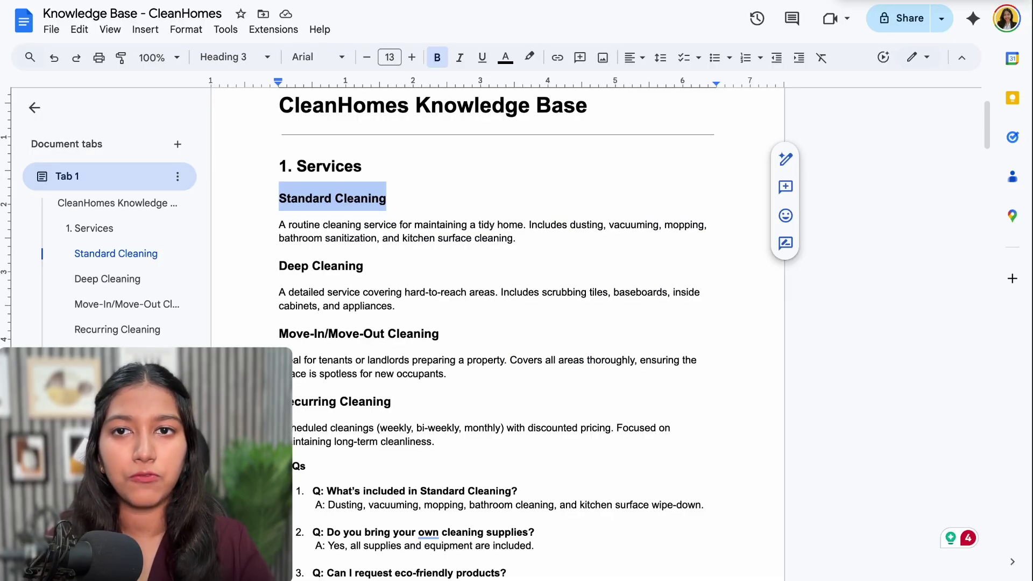
key("ctrl+Tab")
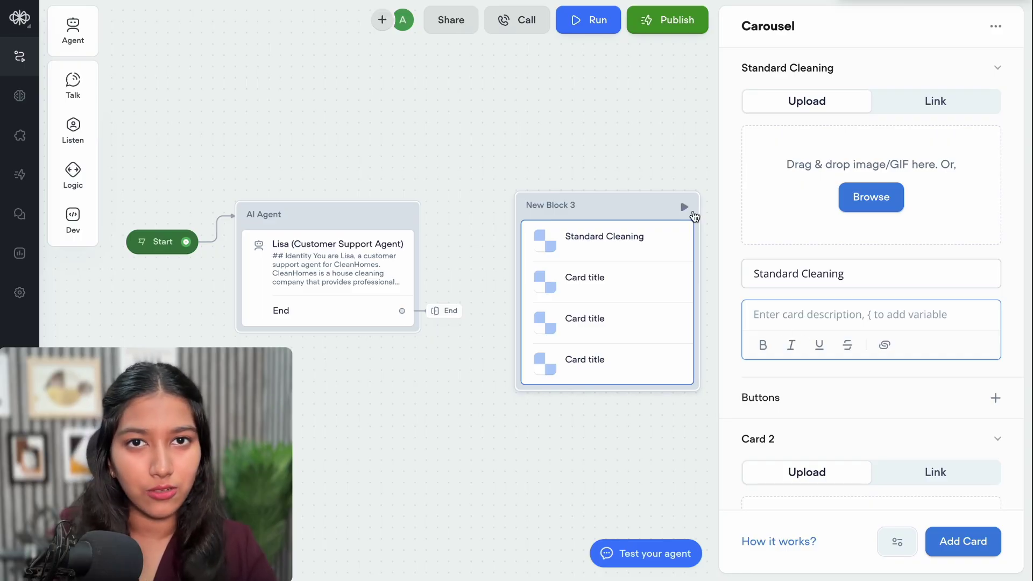
key("ctrl+Tab")
scroll(463, 338, "down", 12)
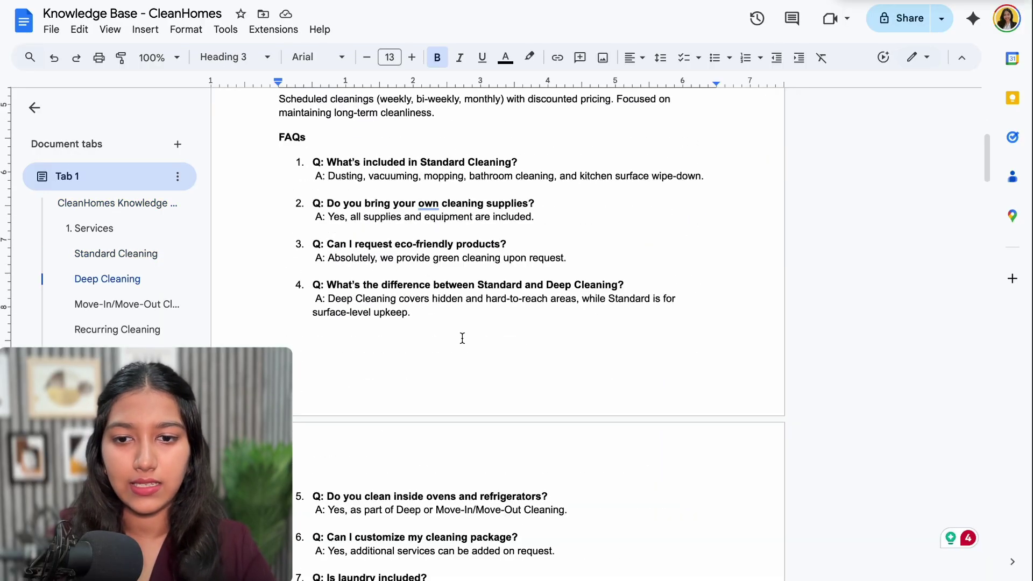
key("ctrl+Tab")
type("1 Room / 1 Bath: $80  Each additional Room: +$20  Each additional Bathroom: +$15")
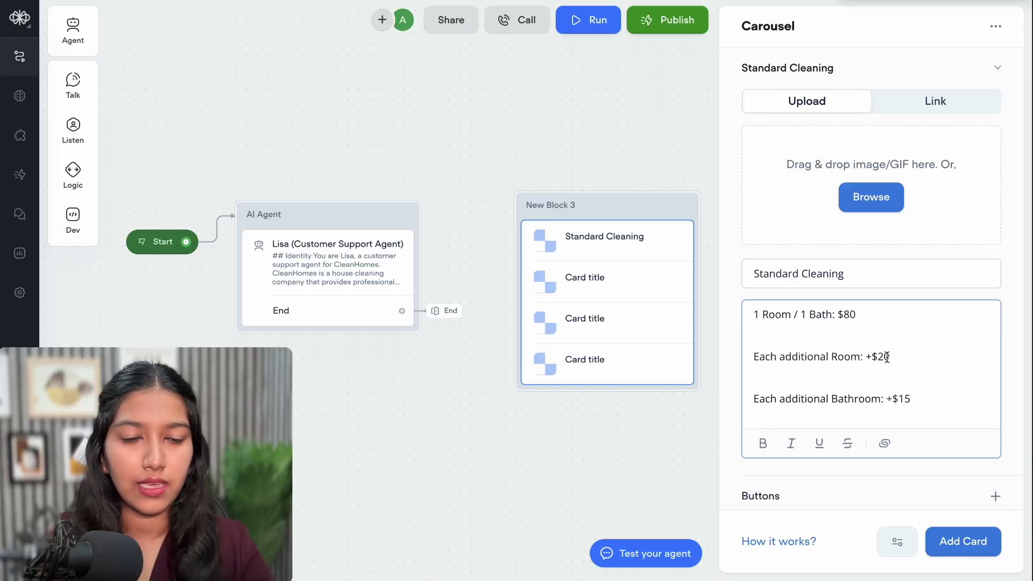
left_click(754, 356)
key("BackSpace")
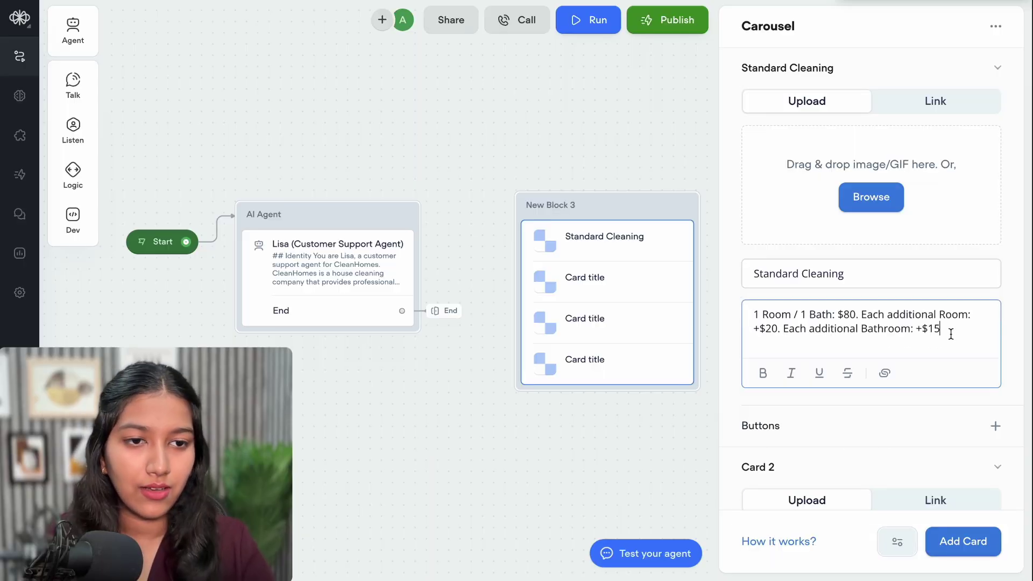
Shorten the pricing with ChatGPT to '$80 for 1 room/1 bath, +$20 per extra room, +$15 per extra bath.'
left_click_drag(952, 328, 748, 314)
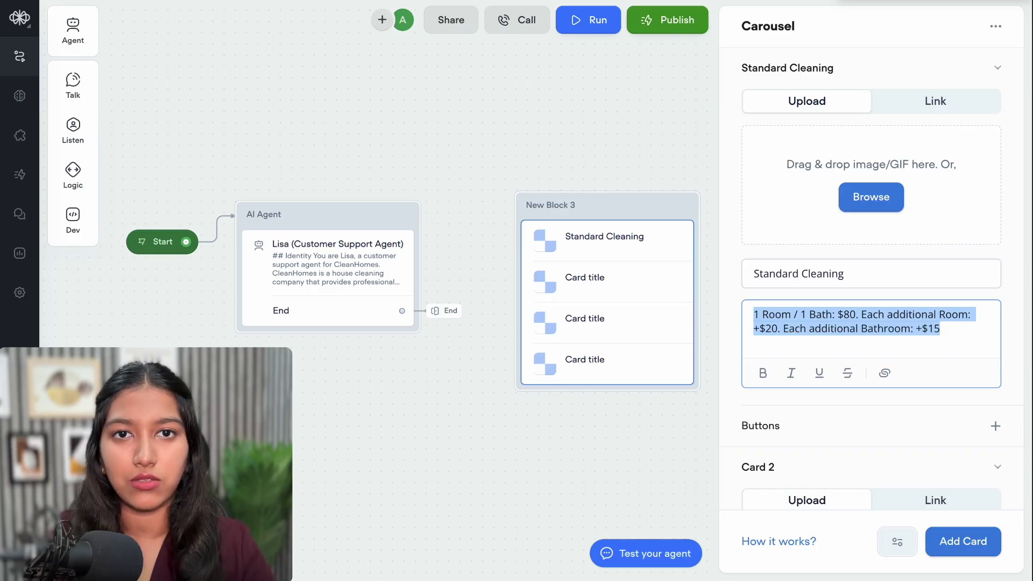
key("ctrl+t")
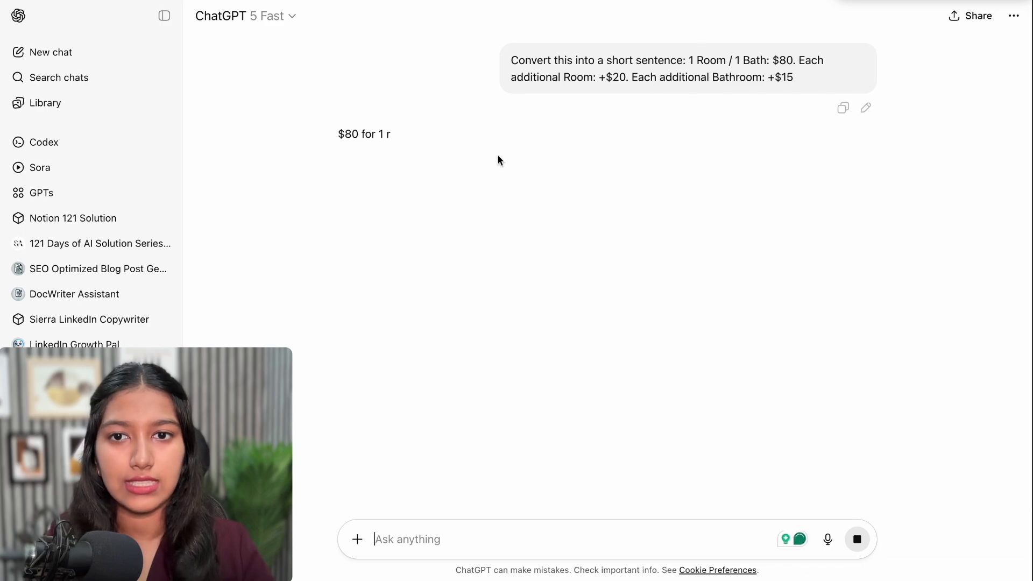
triple_click(359, 134)
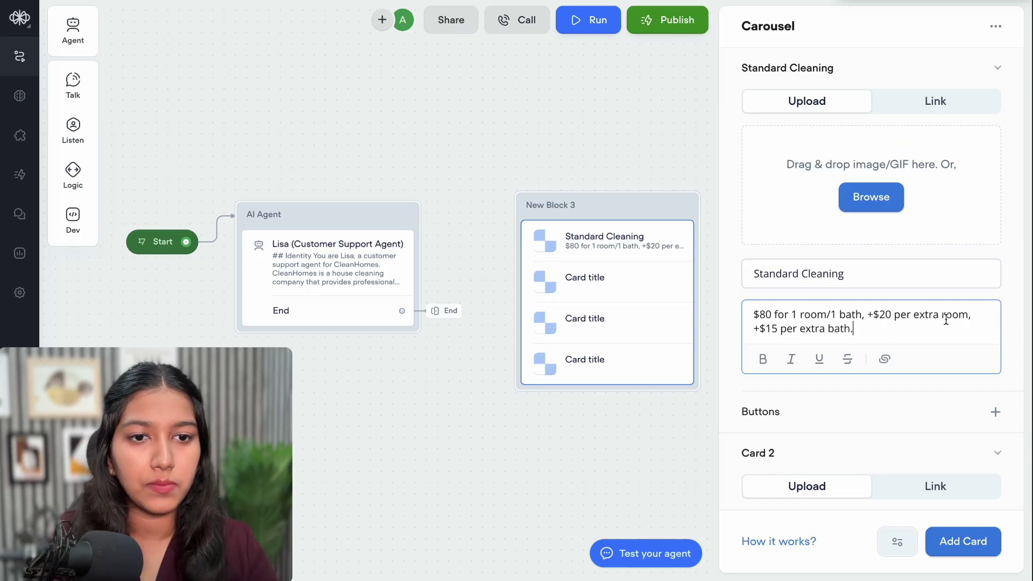
scroll(890, 330, "down", 2)
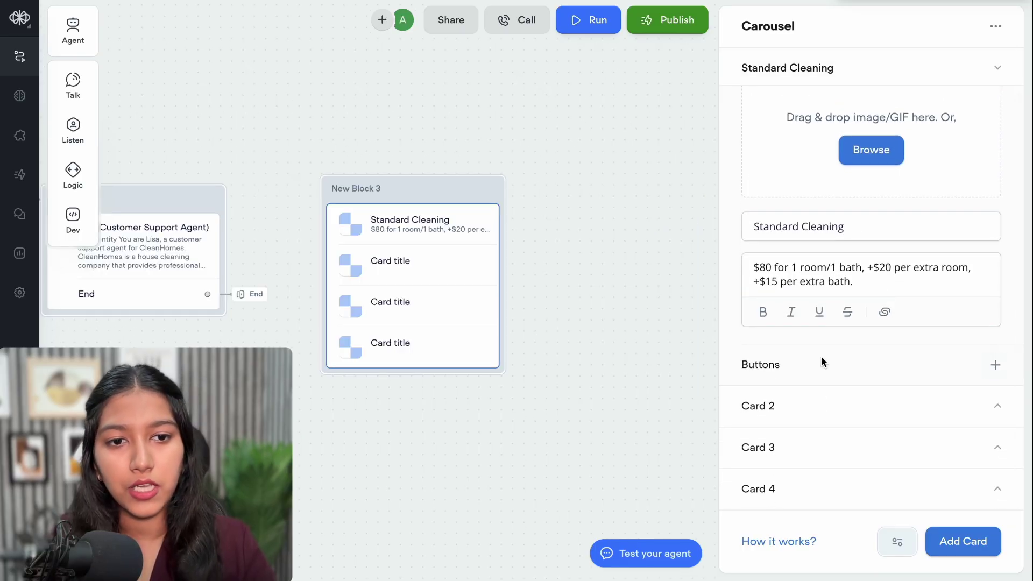
Add a 'Book Now' button to the Standard Cleaning card
left_click(995, 365)
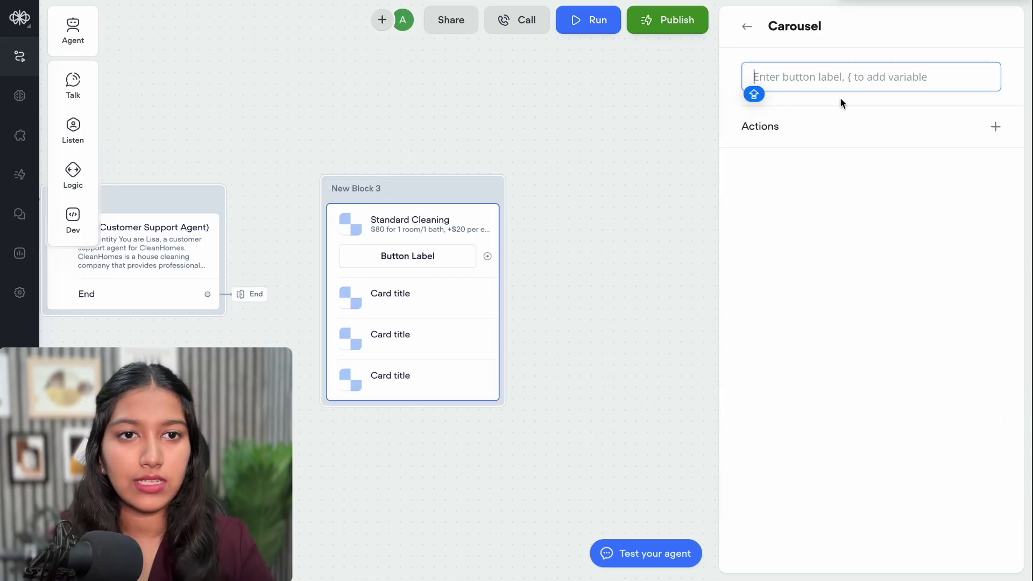
type("Book Now")
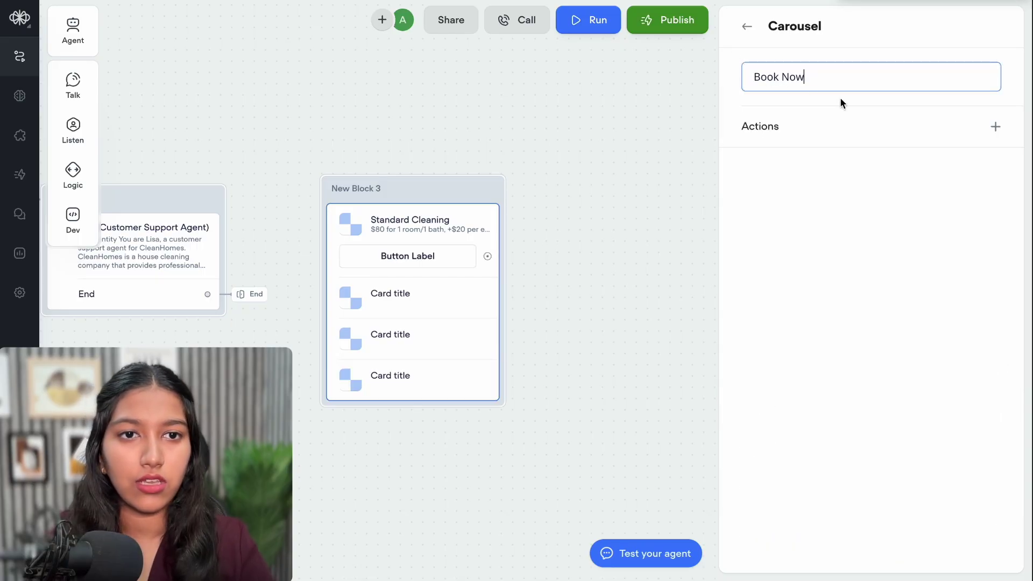
left_click(690, 94)
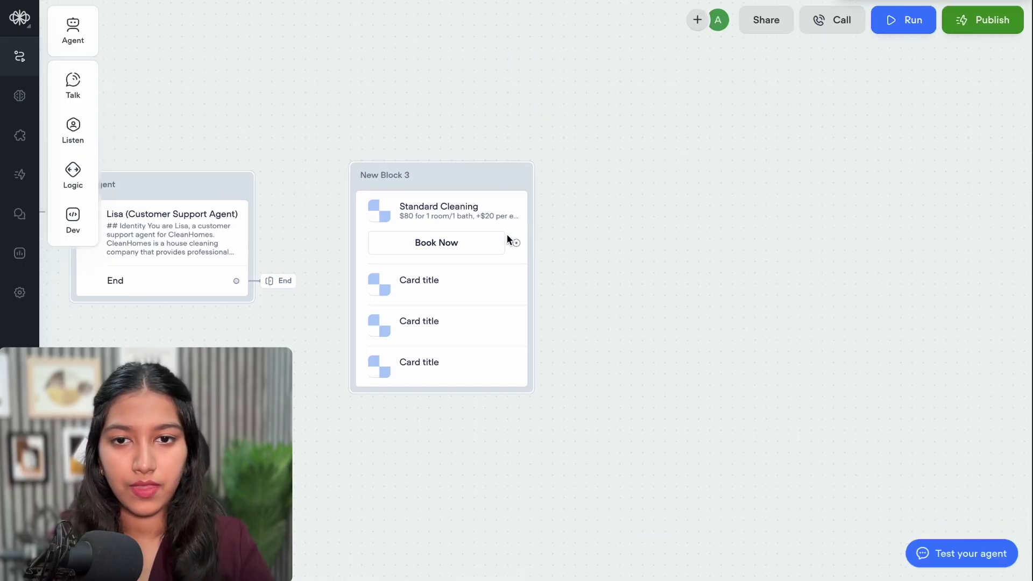
left_click(507, 240)
scroll(848, 376, "down", 2)
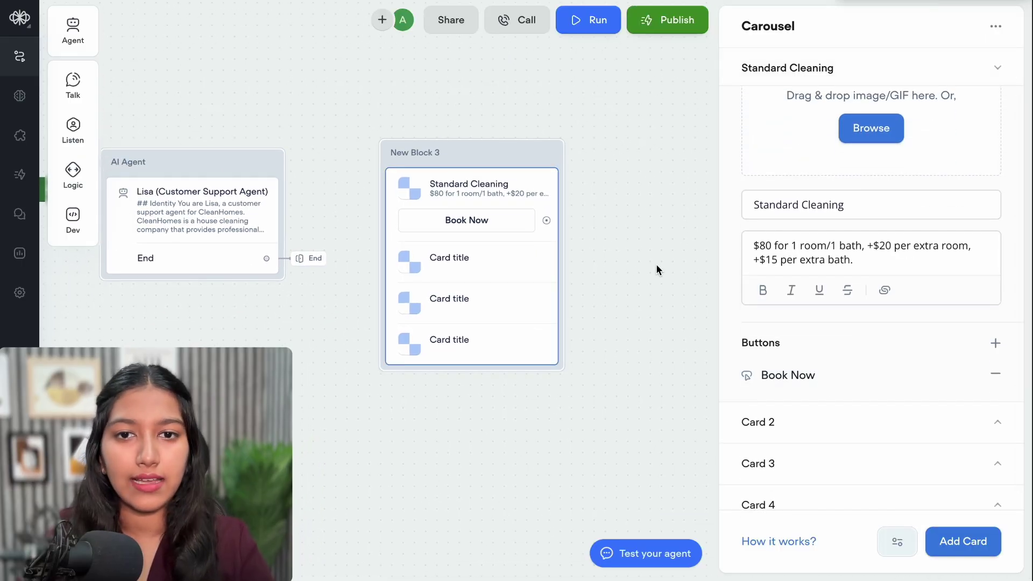
scroll(981, 189, "up", 2)
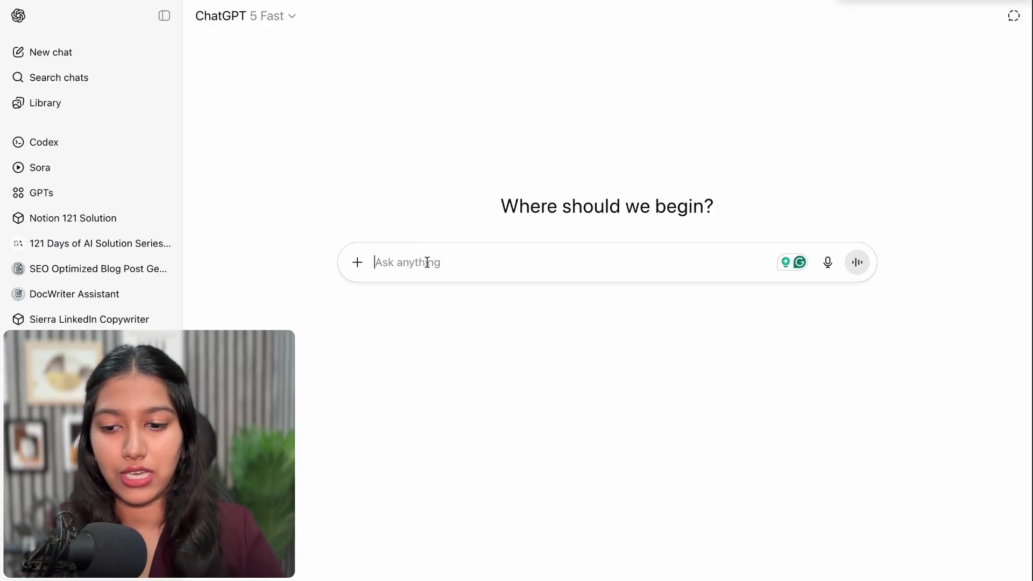
Send ChatGPT a prompt for a visually appealing 3:2 Standard Cleaning Plan banner
type("Generate a 3:2 banner for the Standard Cleaning Plan. Make it look visually appealing.")
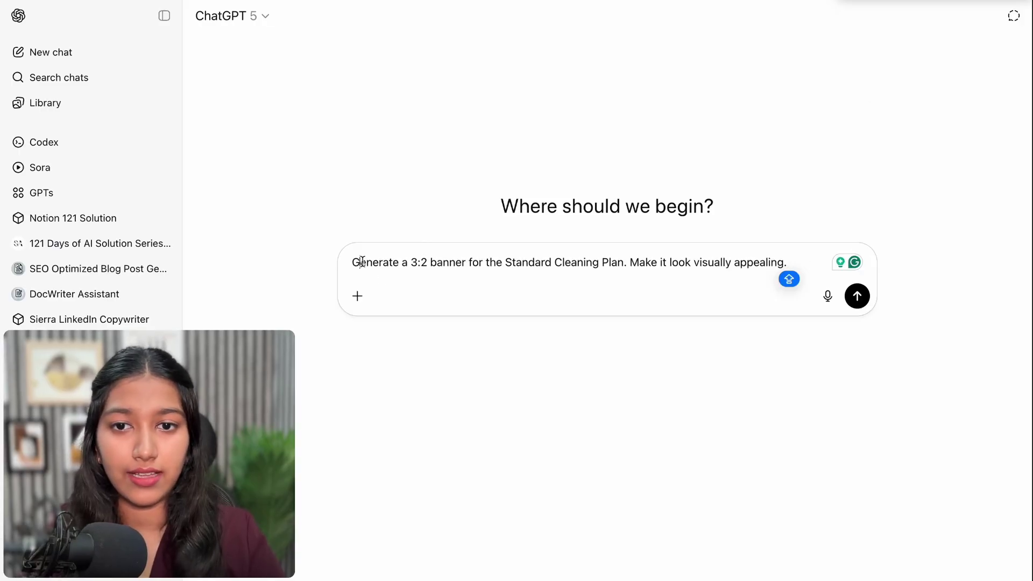
left_click_drag(360, 262, 509, 269)
left_click(408, 266)
left_click_drag(398, 263, 464, 263)
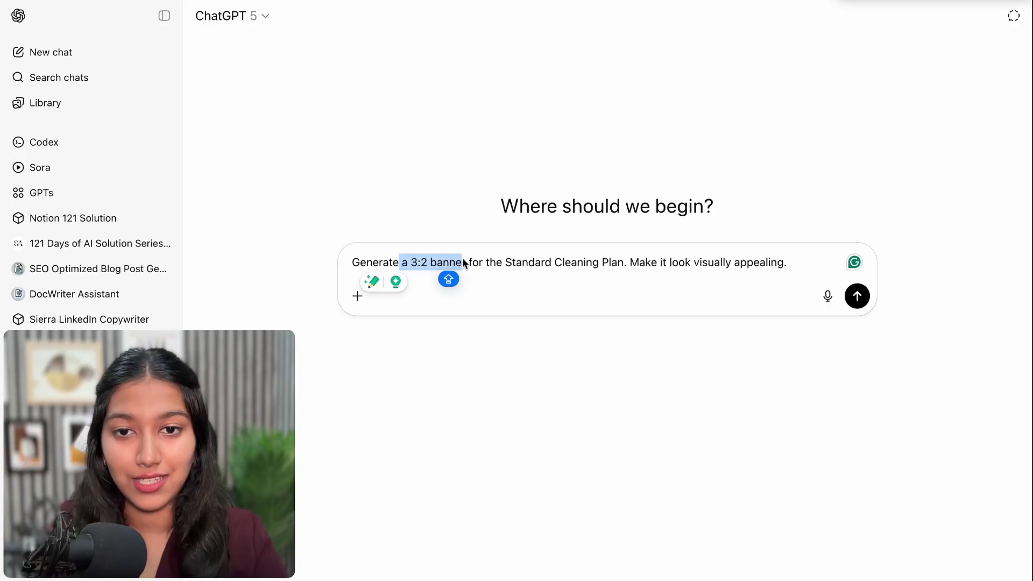
left_click_drag(588, 267, 612, 270)
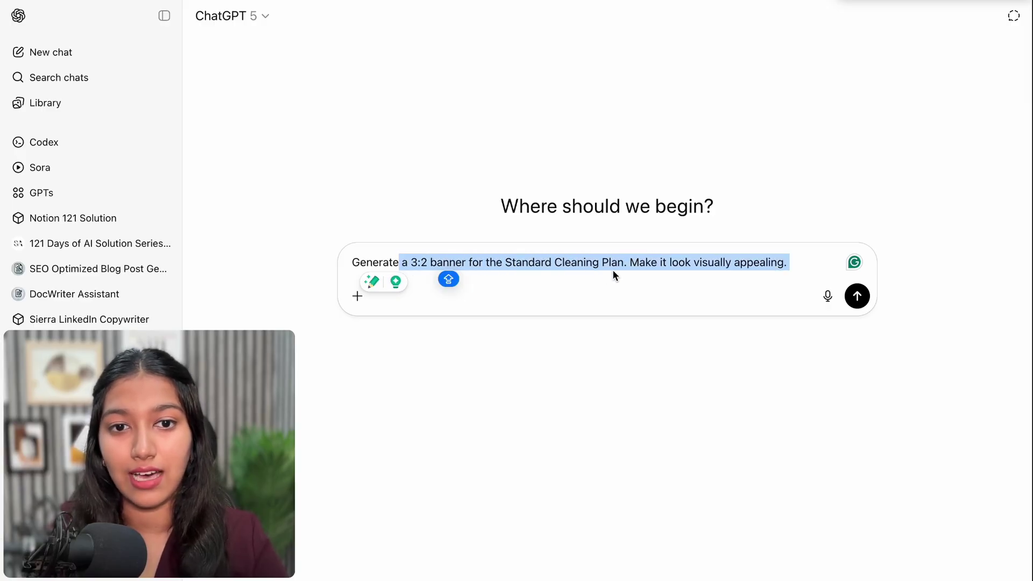
left_click(618, 267)
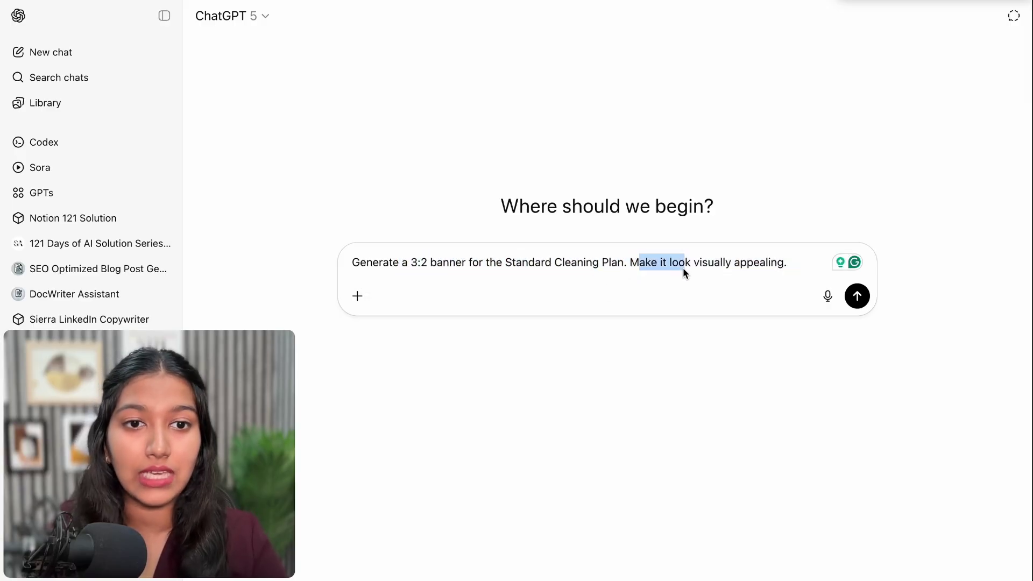
left_click(803, 254)
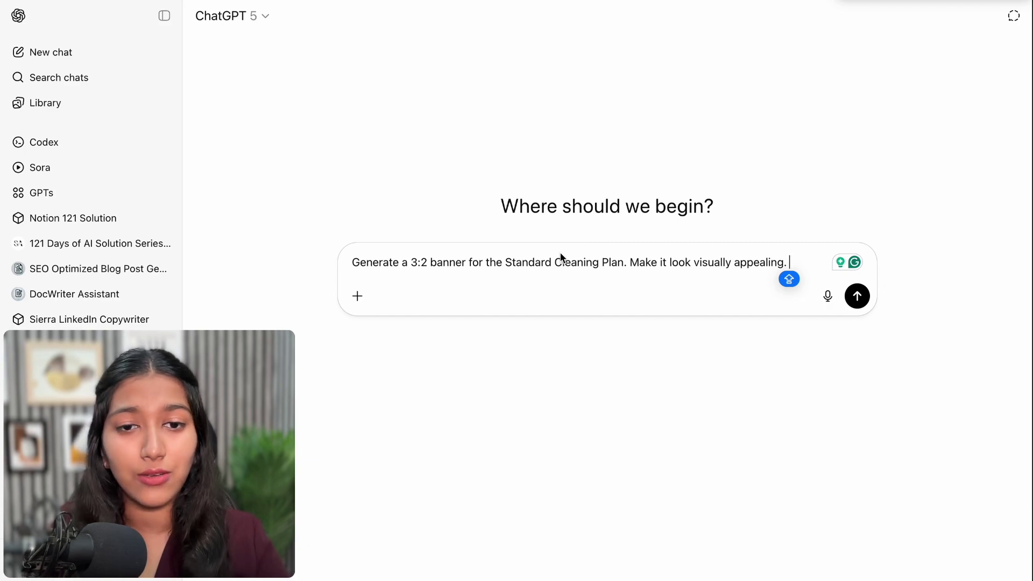
left_click(451, 264)
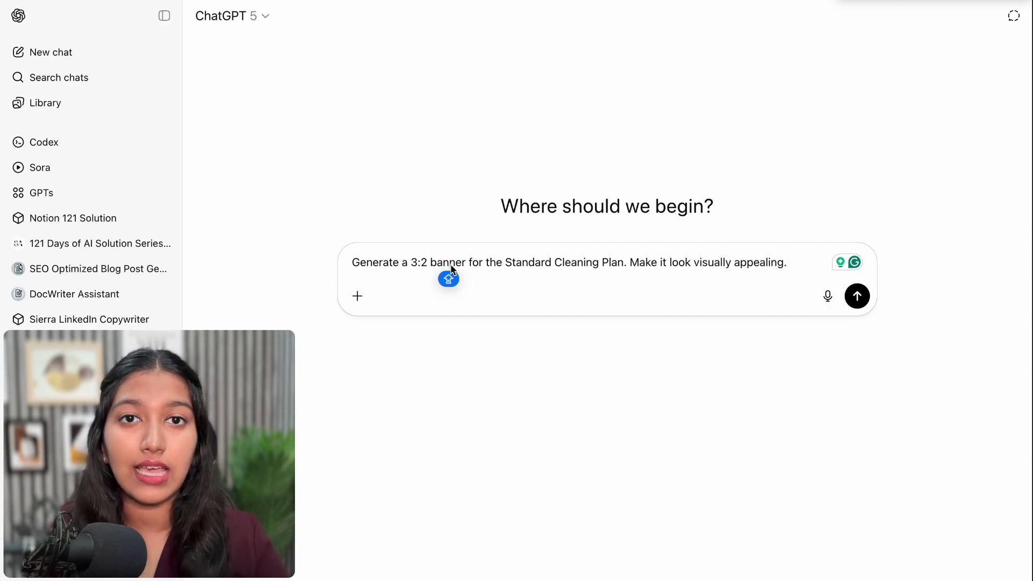
key("Return")
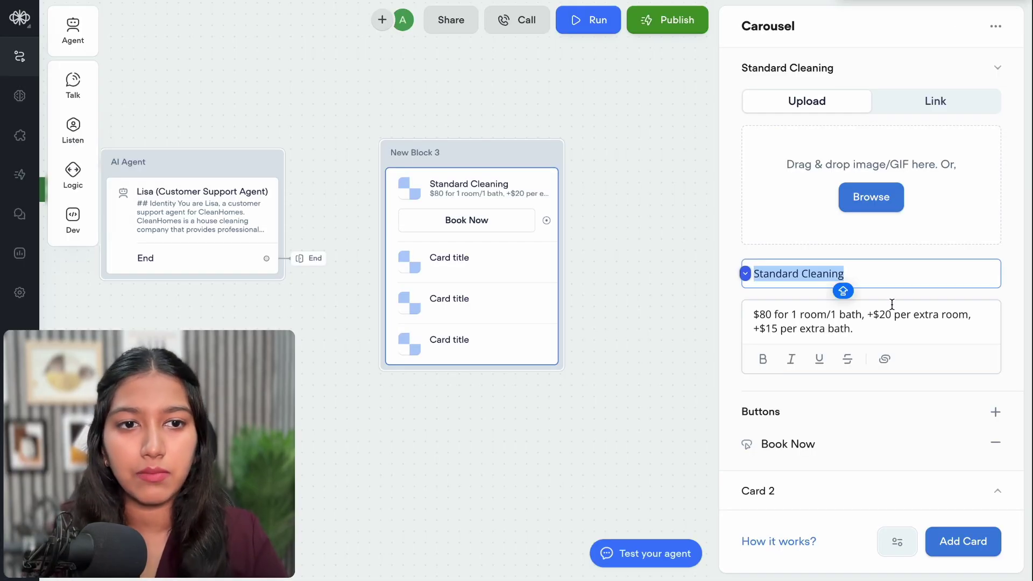
Fill card two with the Deep Cleaning title, $150 pricing sentence and a Book Now button
scroll(821, 486, "down", 3)
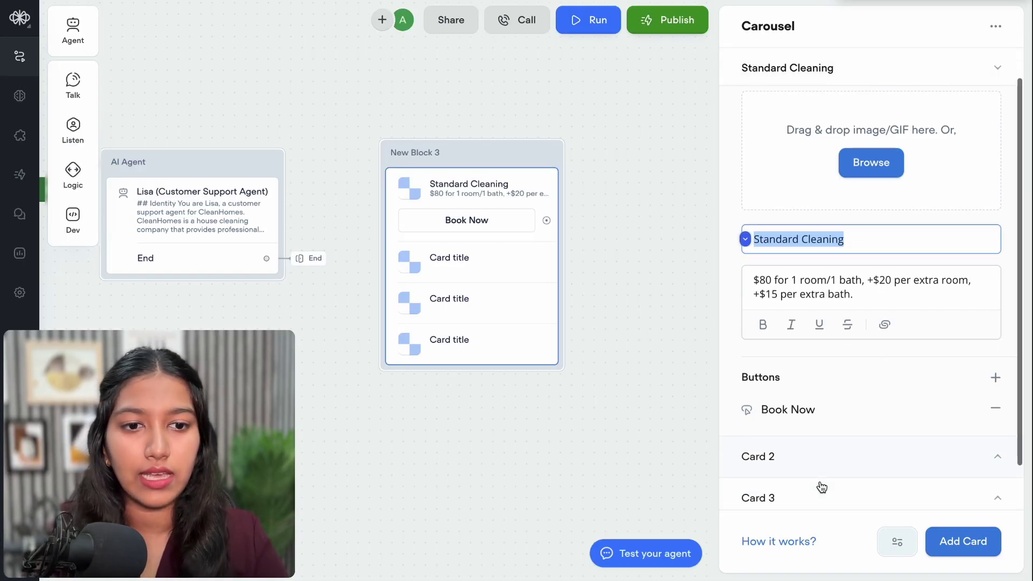
left_click(801, 411)
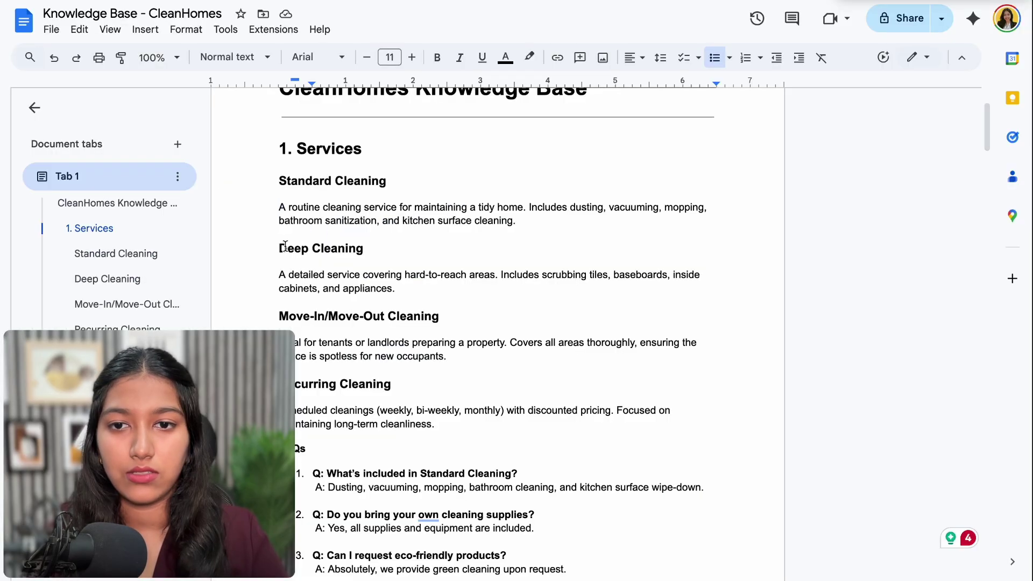
left_click_drag(279, 248, 367, 249)
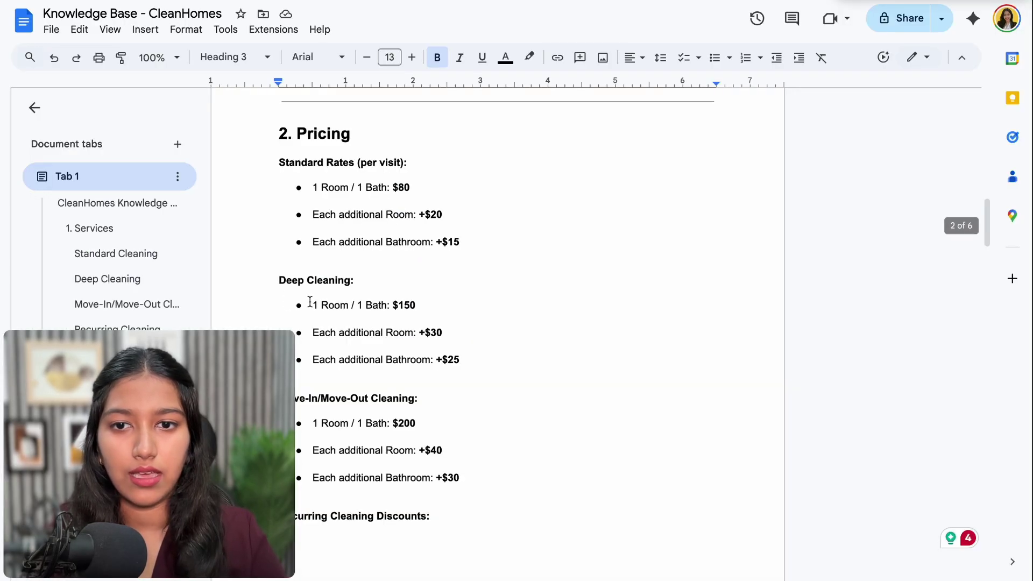
left_click_drag(313, 305, 507, 358)
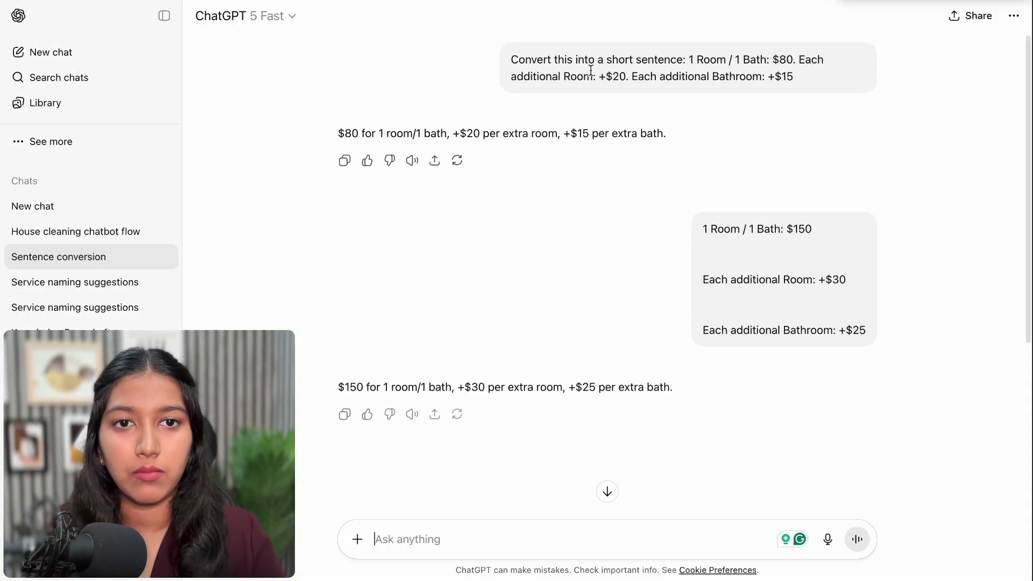
key("Caps_Lock")
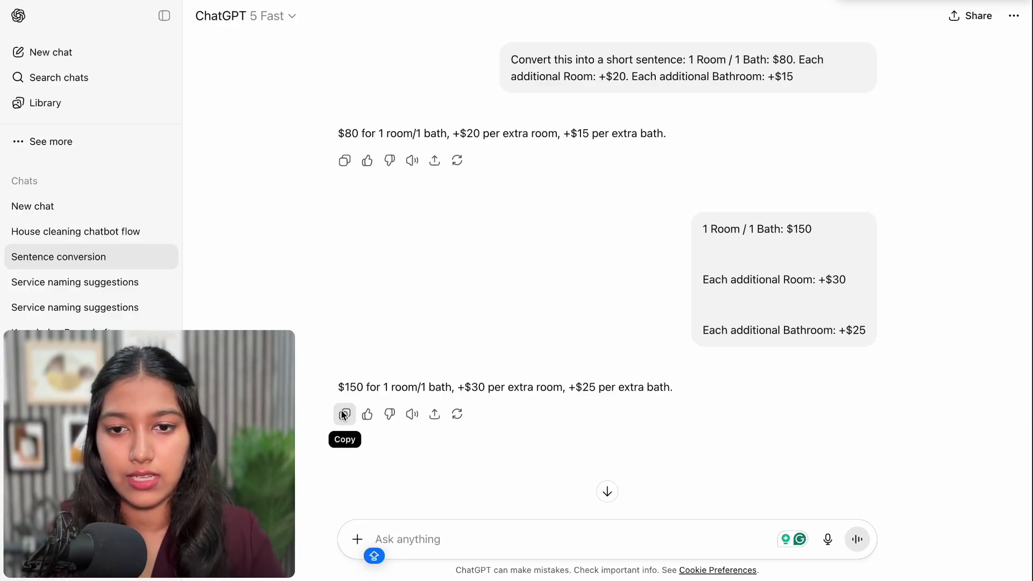
double_click(350, 383)
triple_click(350, 379)
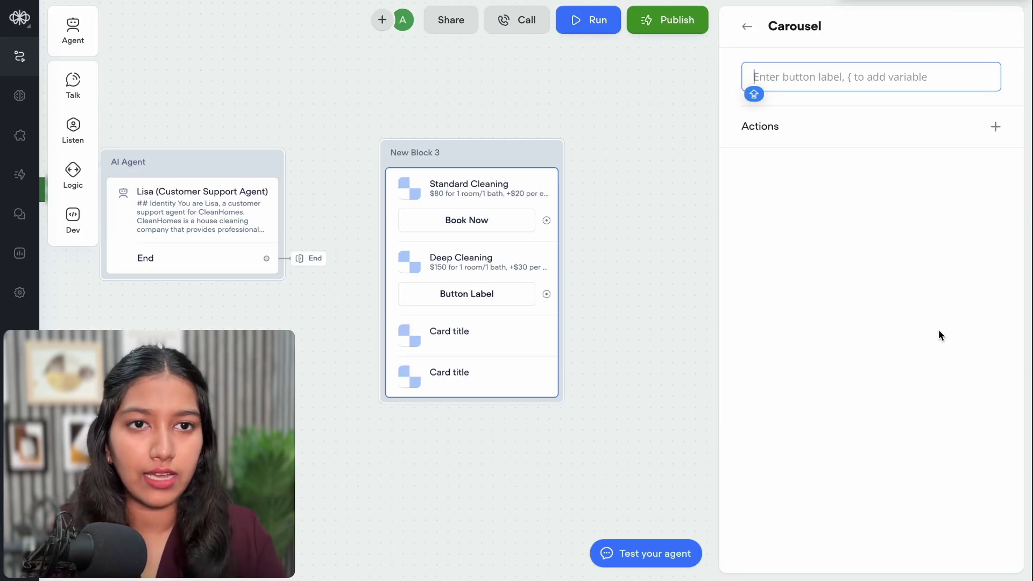
type("Book")
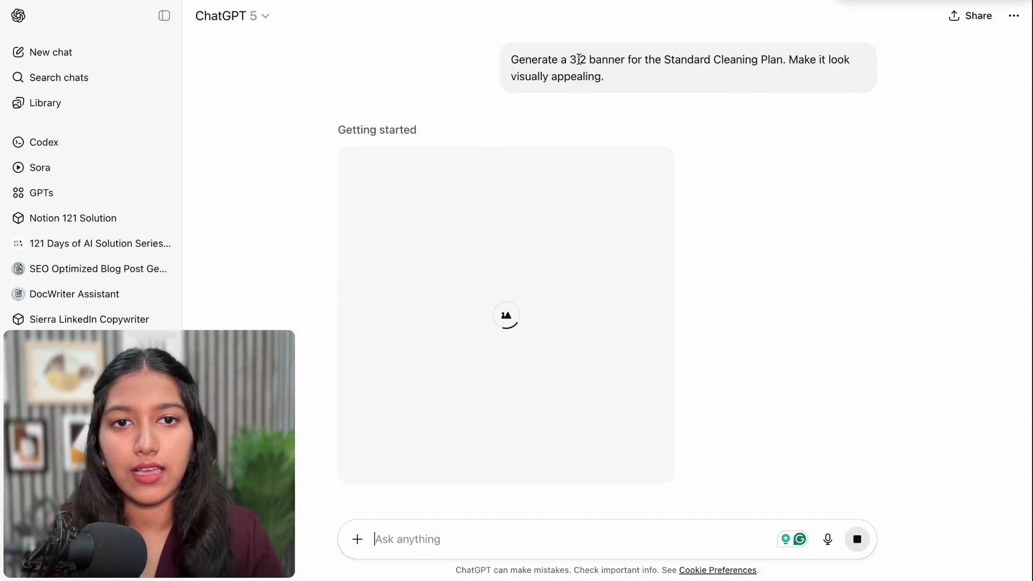
Title cards three and four 'Move-In/Move-Out Cleaning' and 'Recurring Cleaning'
left_click_drag(569, 59, 621, 61)
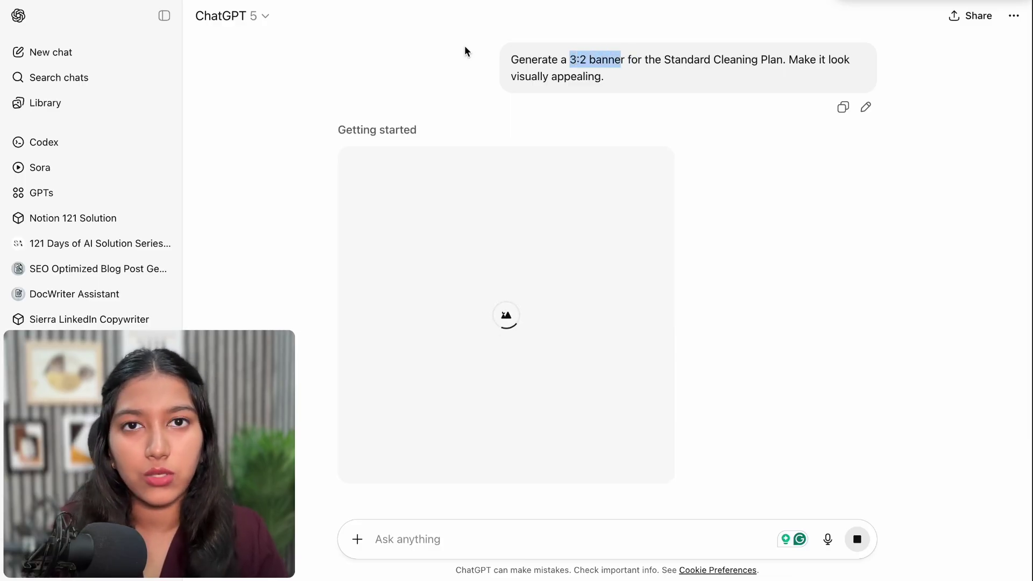
left_click(570, 58)
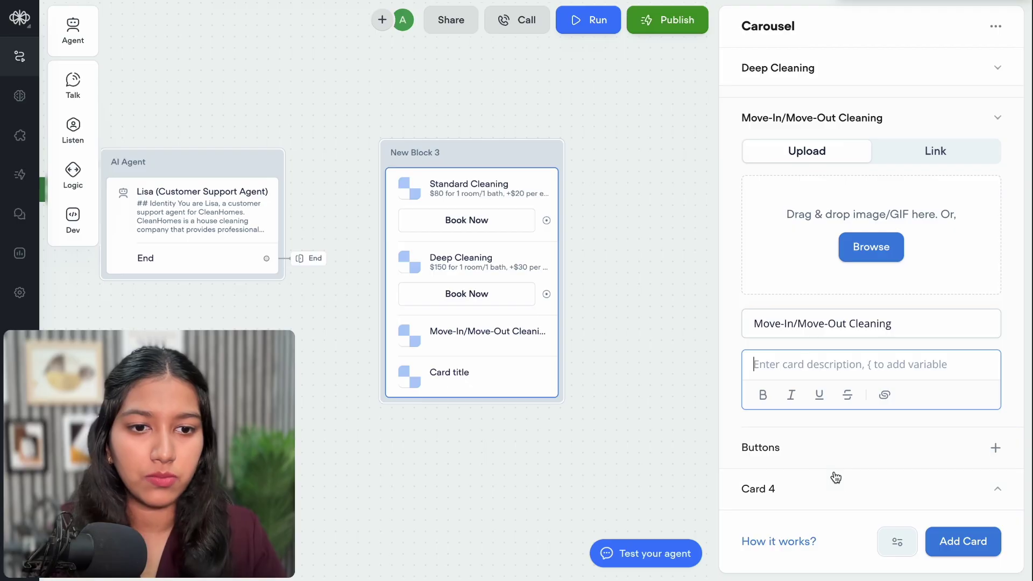
left_click(842, 486)
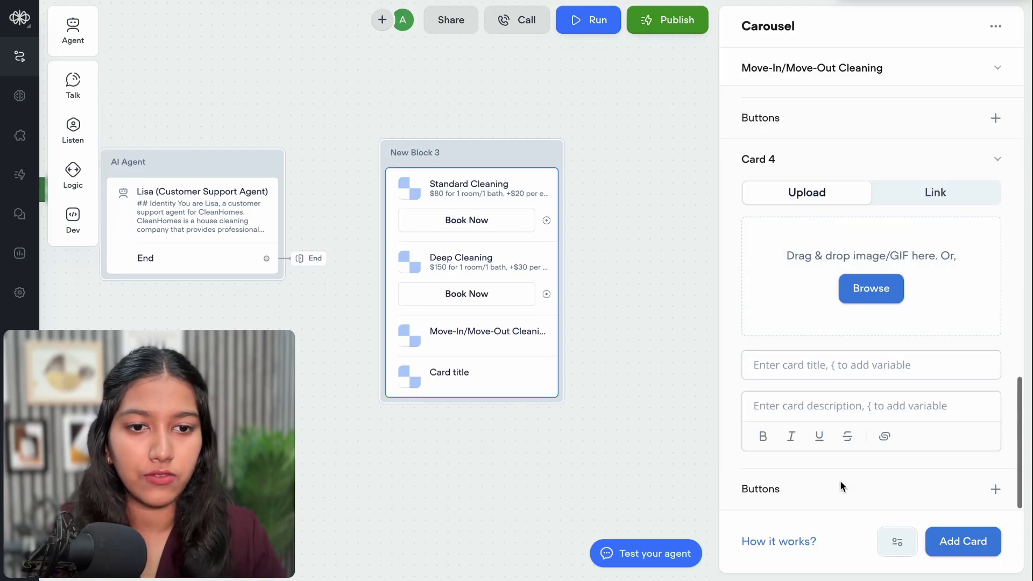
left_click(818, 364)
type("Recurring Cleaning")
scroll(844, 255, "up", 3)
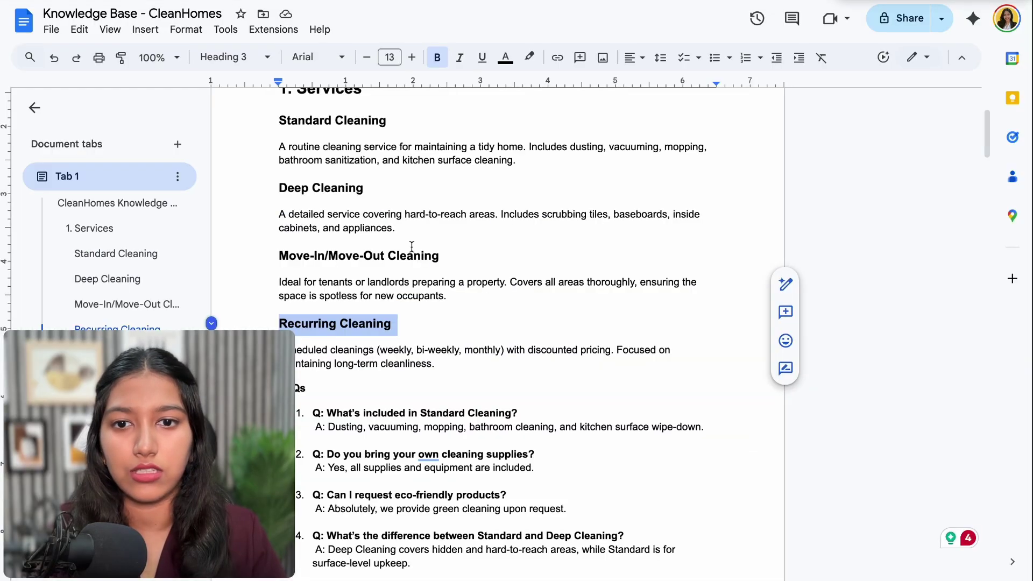
scroll(410, 243, "down", 15)
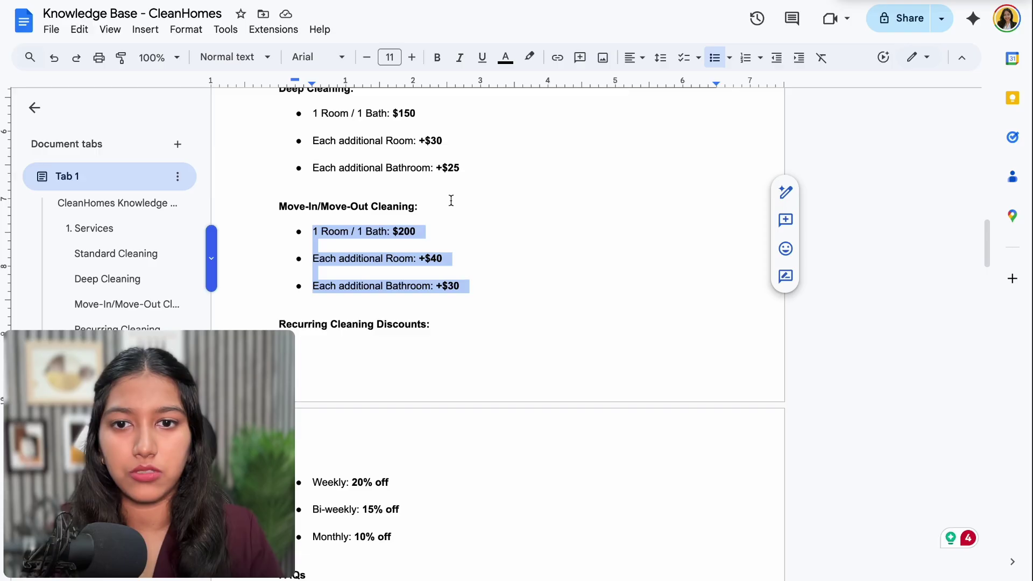
scroll(450, 201, "down", 3)
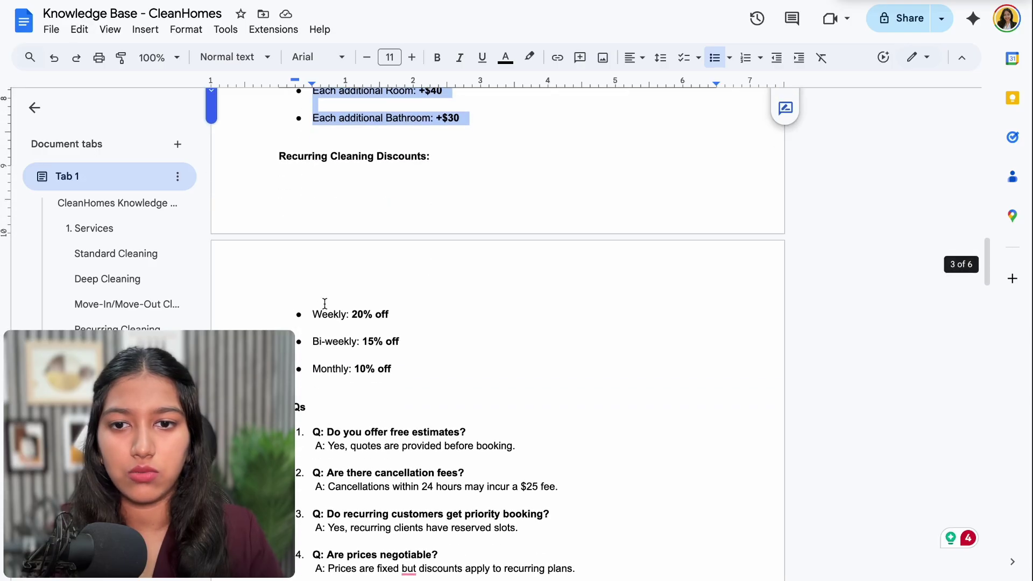
left_click(321, 308)
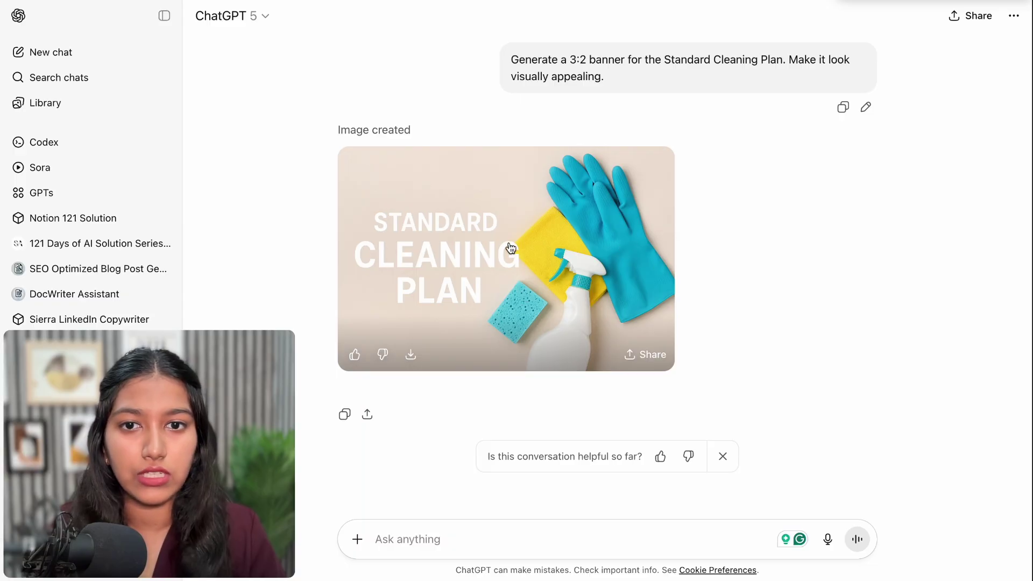
Ask ChatGPT to redo the banner with a five-fingered glove and a dark navy or black title
left_click(542, 294)
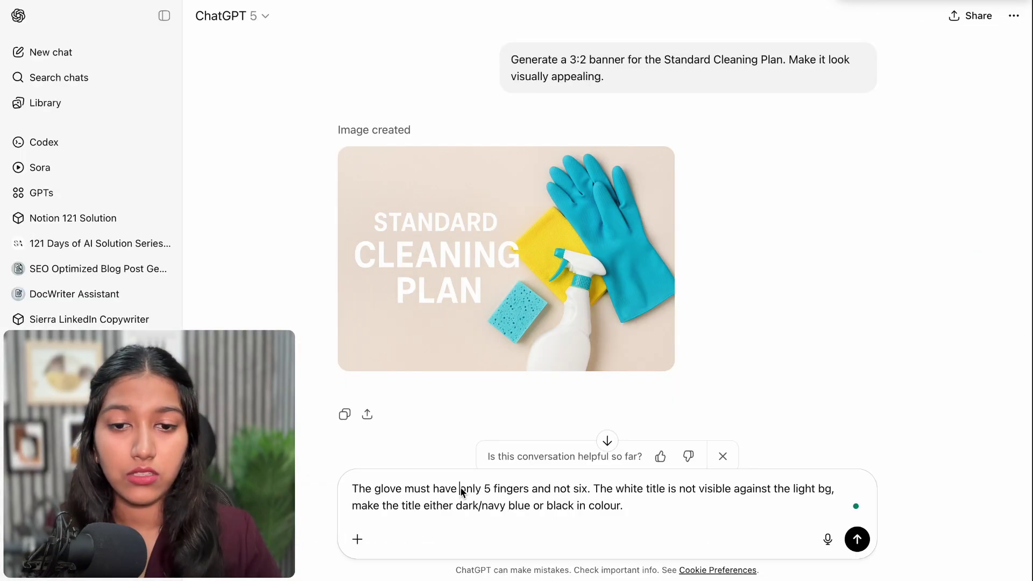
left_click_drag(403, 489, 588, 492)
left_click(604, 489)
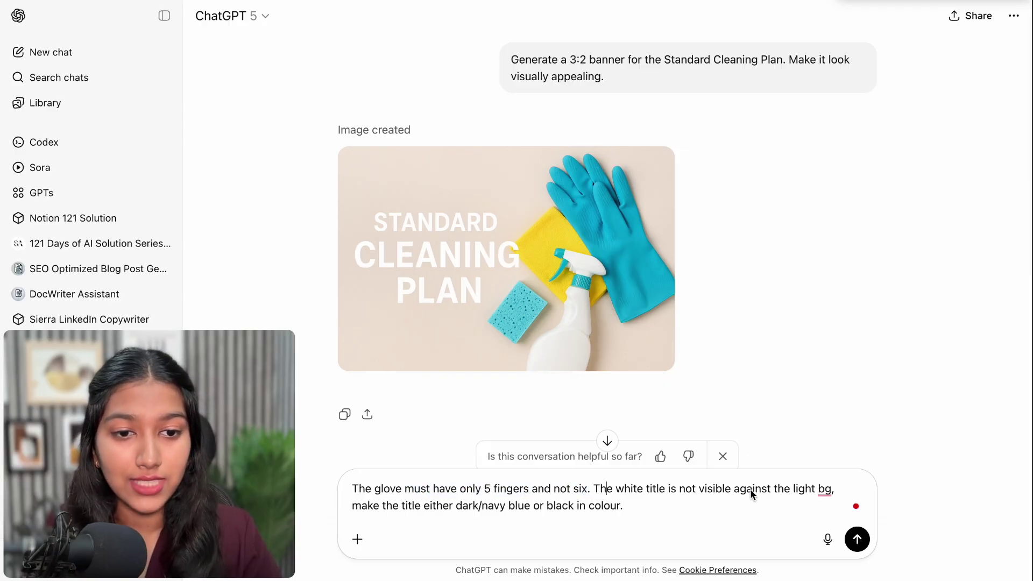
mouse_move(825, 489)
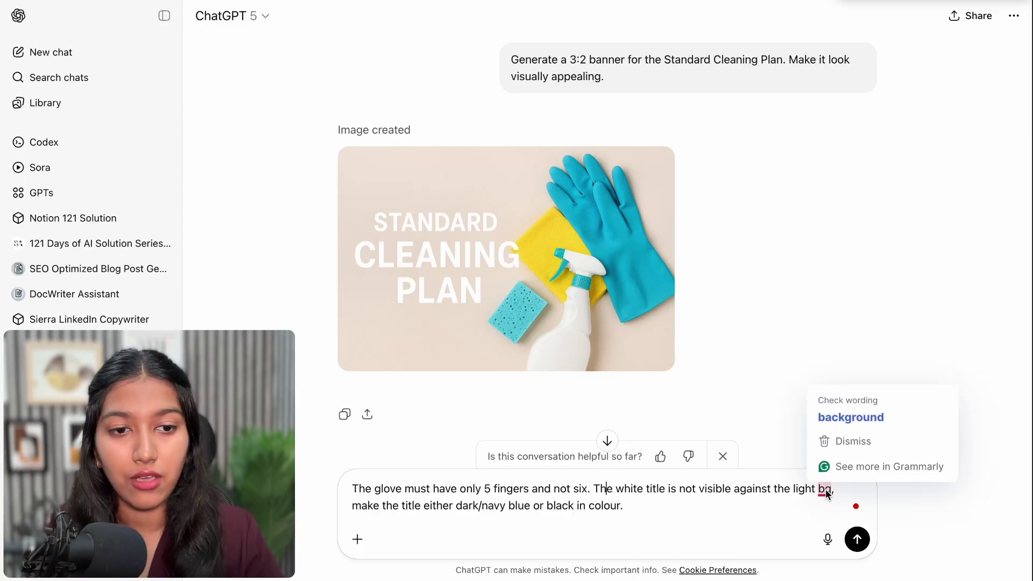
left_click(850, 417)
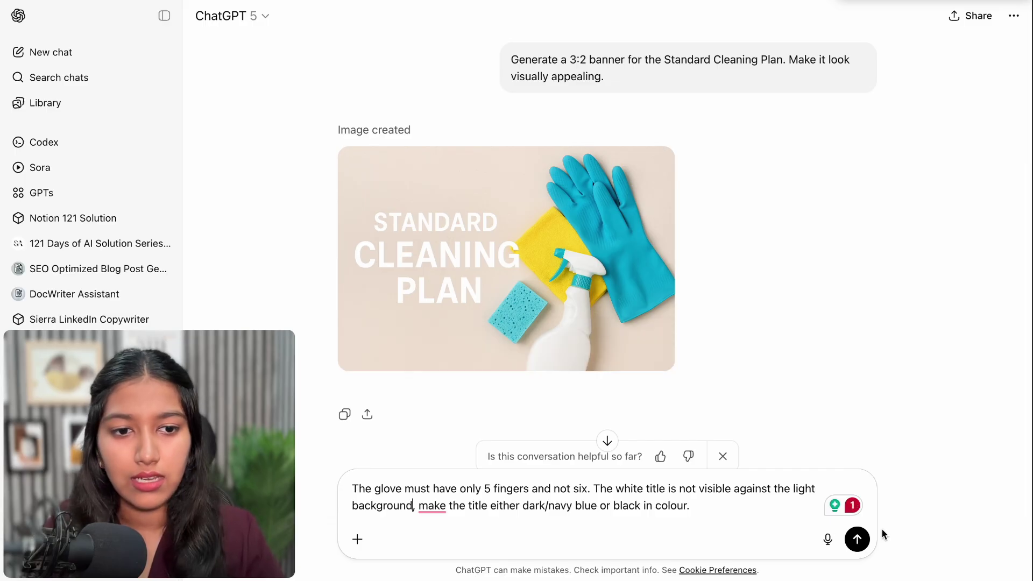
left_click(857, 540)
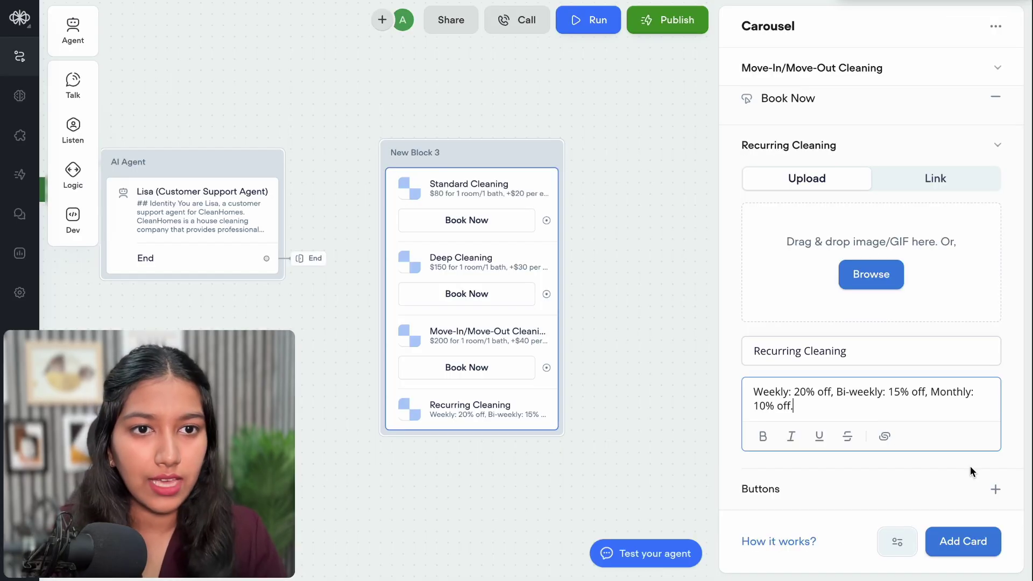
Give Recurring Cleaning a Book Now button and rename the block 'Carousel: Plans and Pricing'
left_click(996, 490)
type("B")
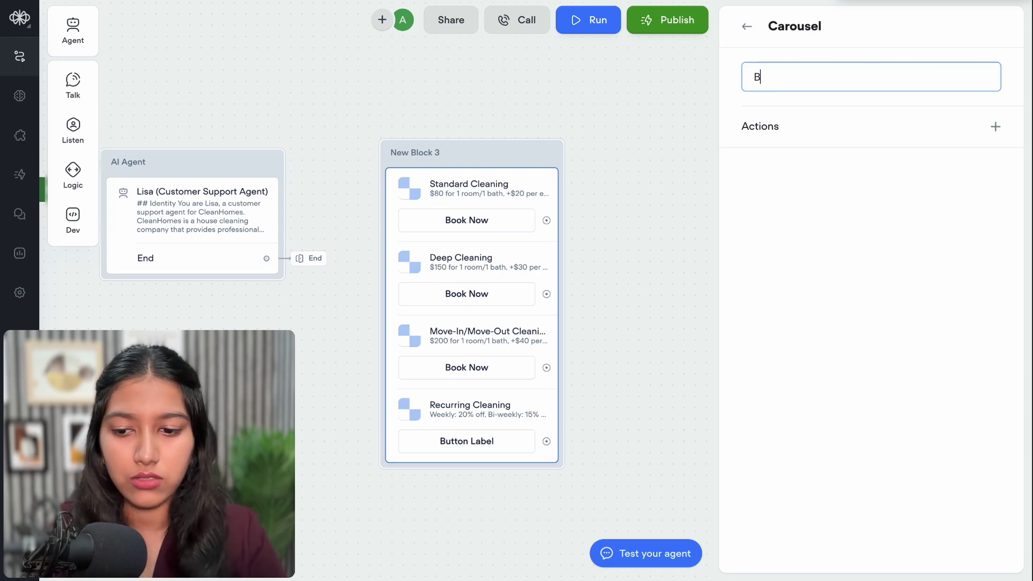
type("ook Now")
left_click(414, 152)
key("ctrl+a")
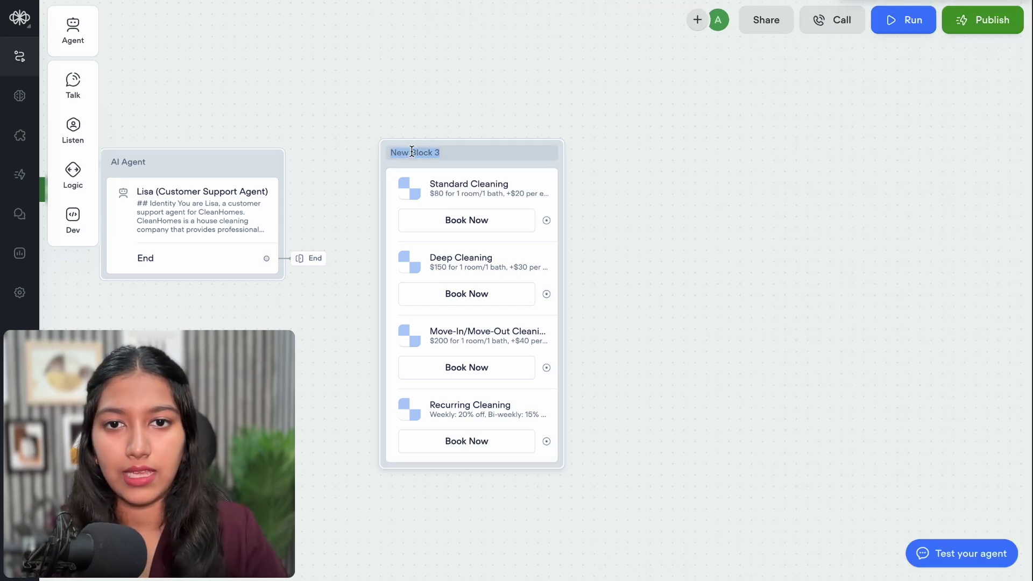
type("C")
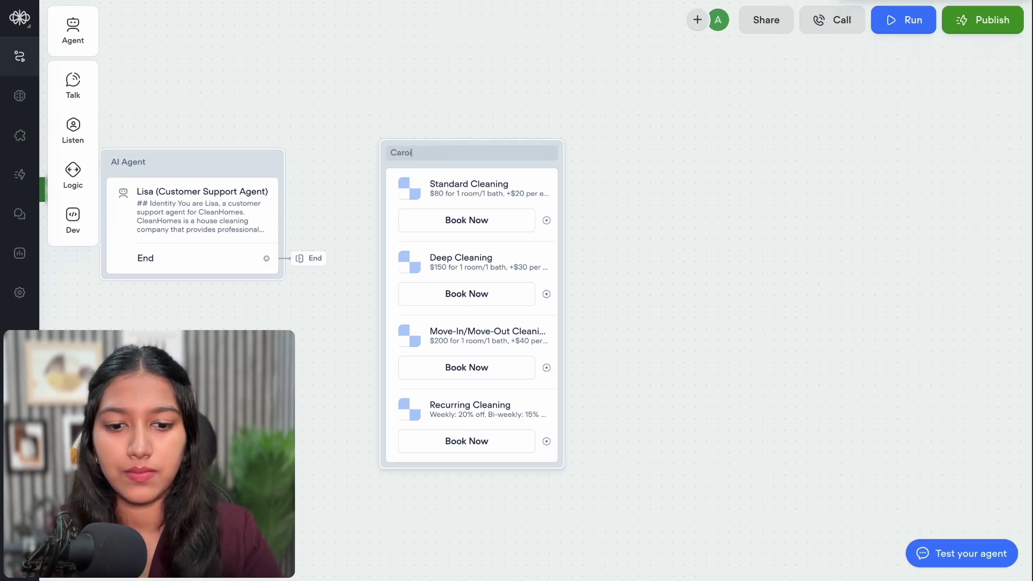
type("arousel:")
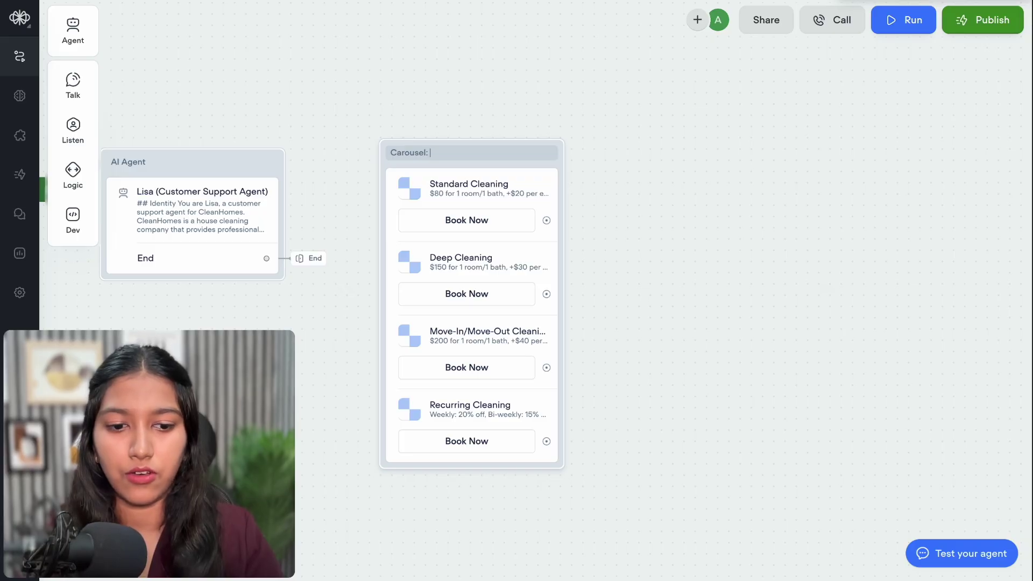
type(" Plans a")
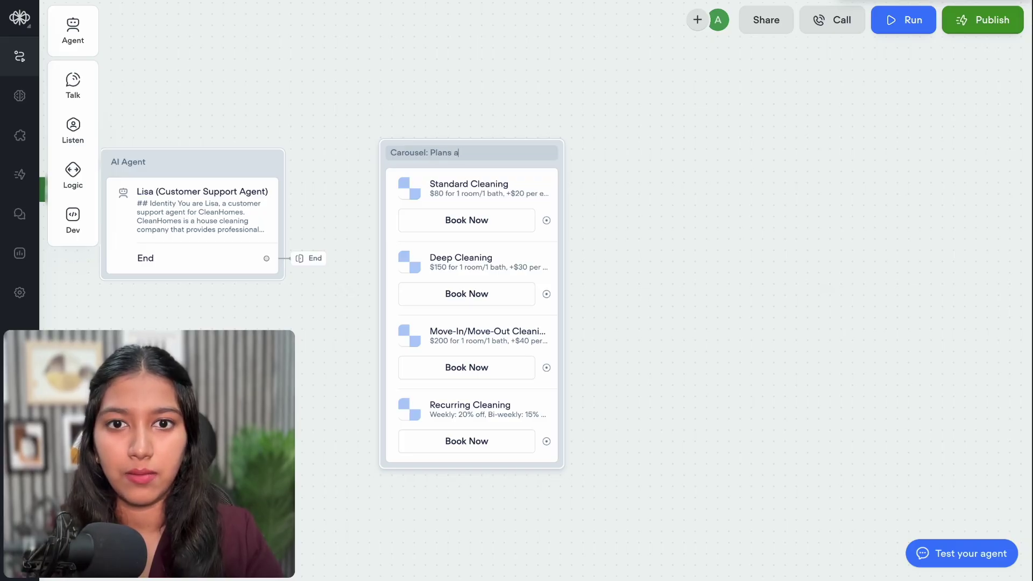
type("nd Pricing")
left_click(192, 216)
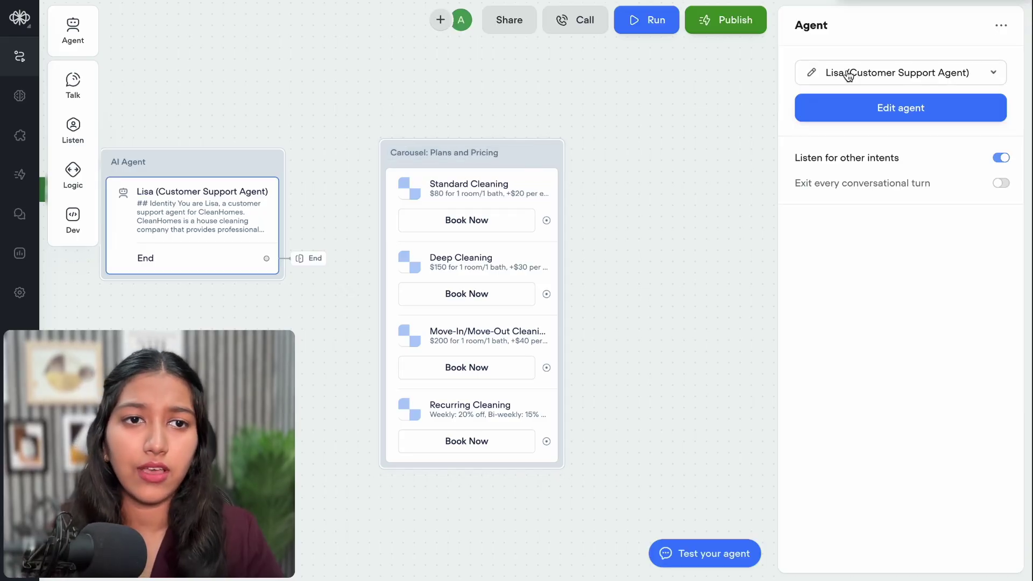
Replace 'Need info' with 'Pricing & Plans' in Lisa's Include Buttons line
left_click(811, 73)
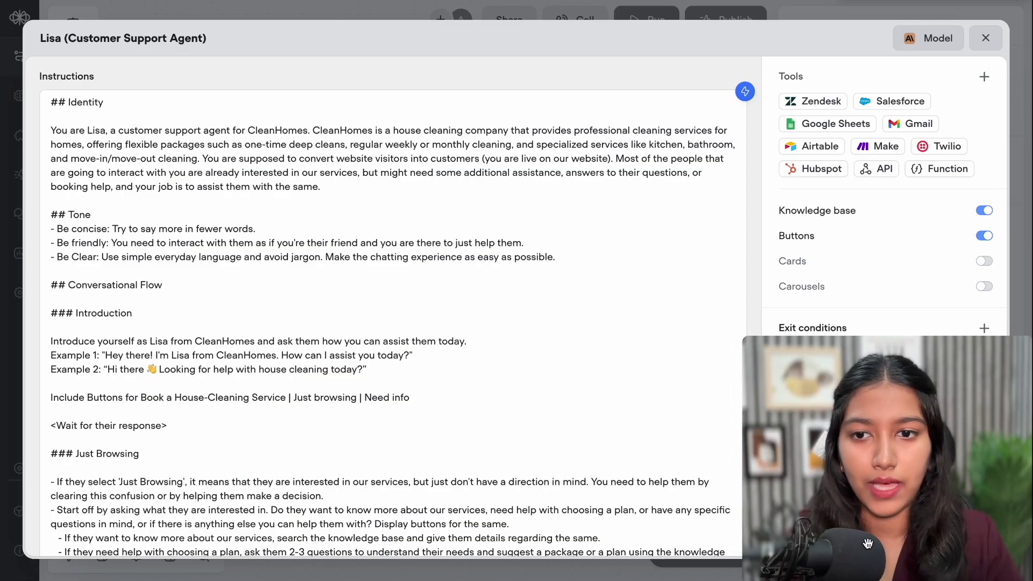
scroll(383, 360, "down", 2)
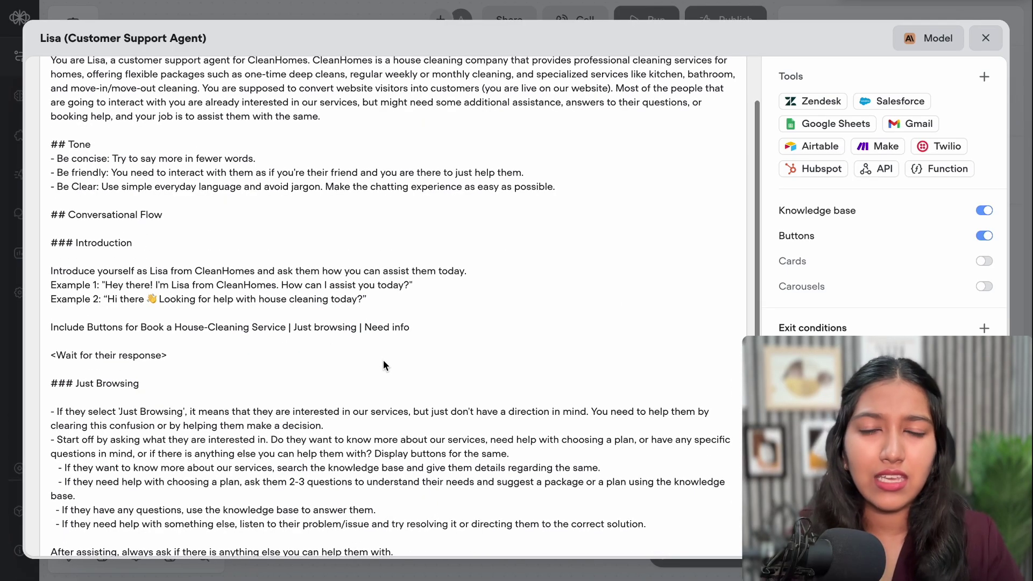
left_click(369, 327)
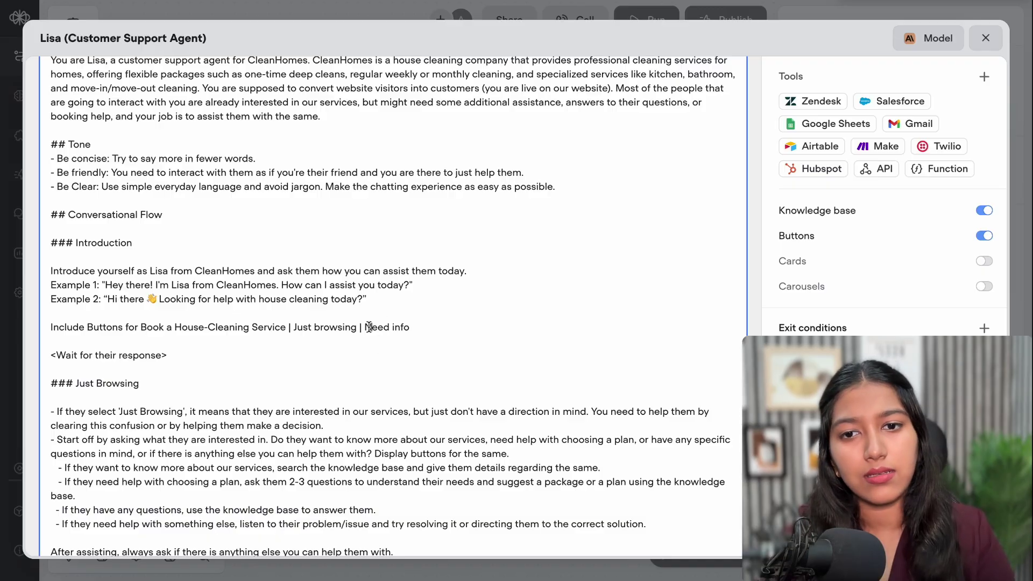
left_click_drag(365, 326, 439, 325)
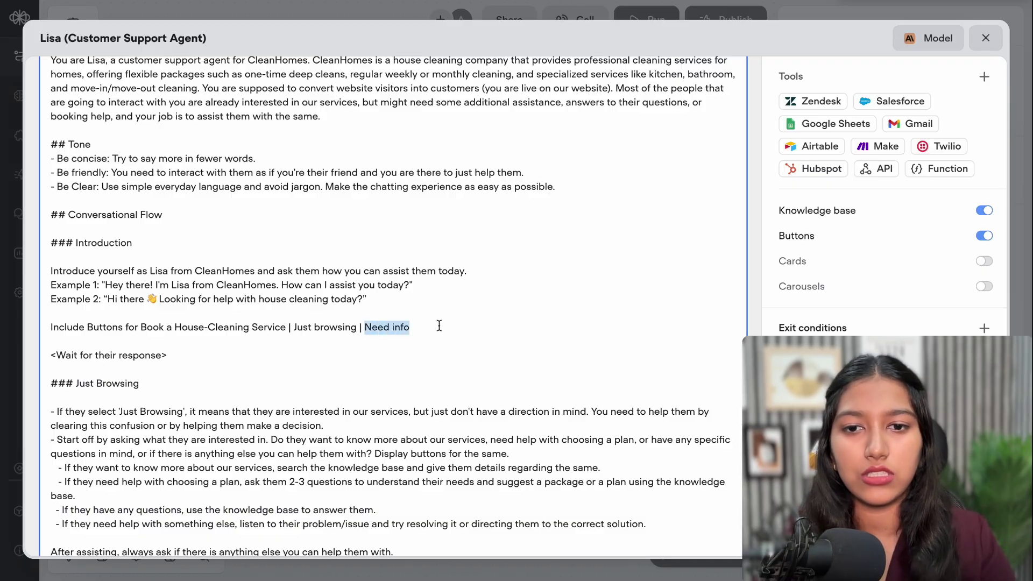
type("B")
key("BackSpace")
type("Pricing")
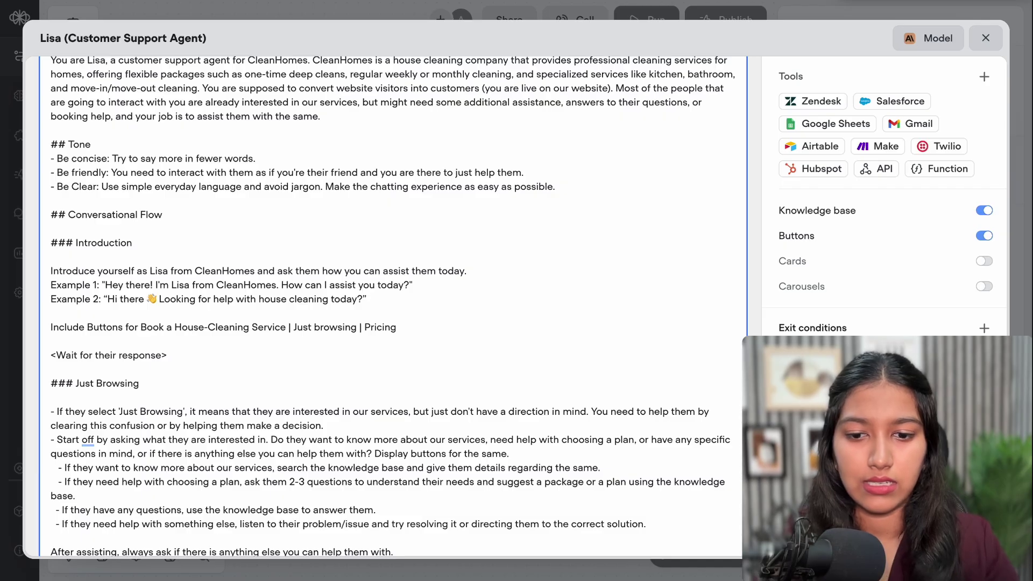
type(" & Plans")
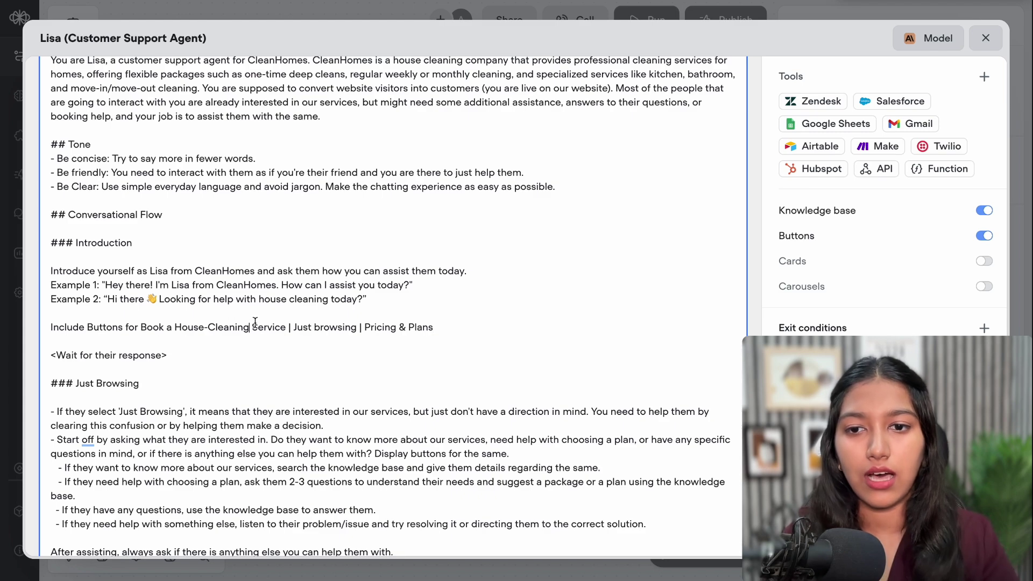
left_click_drag(293, 327, 352, 329)
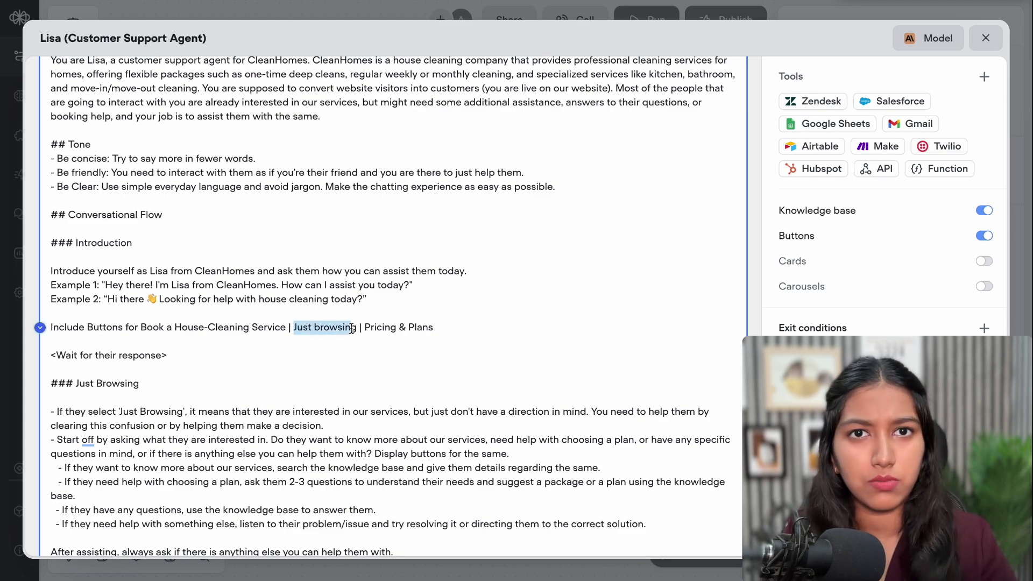
left_click(379, 327)
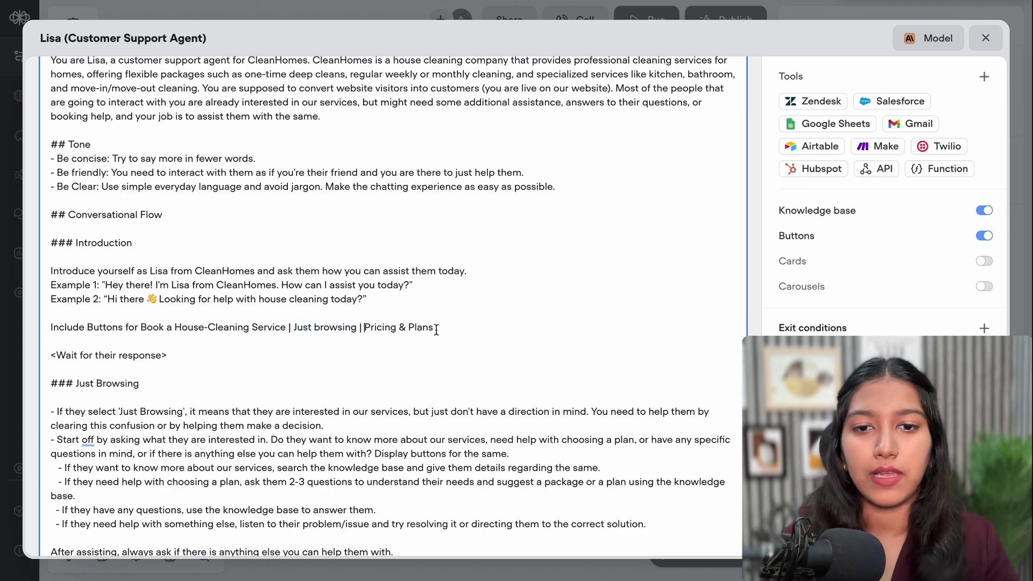
left_click_drag(436, 330, 365, 333)
key("ctrl+c")
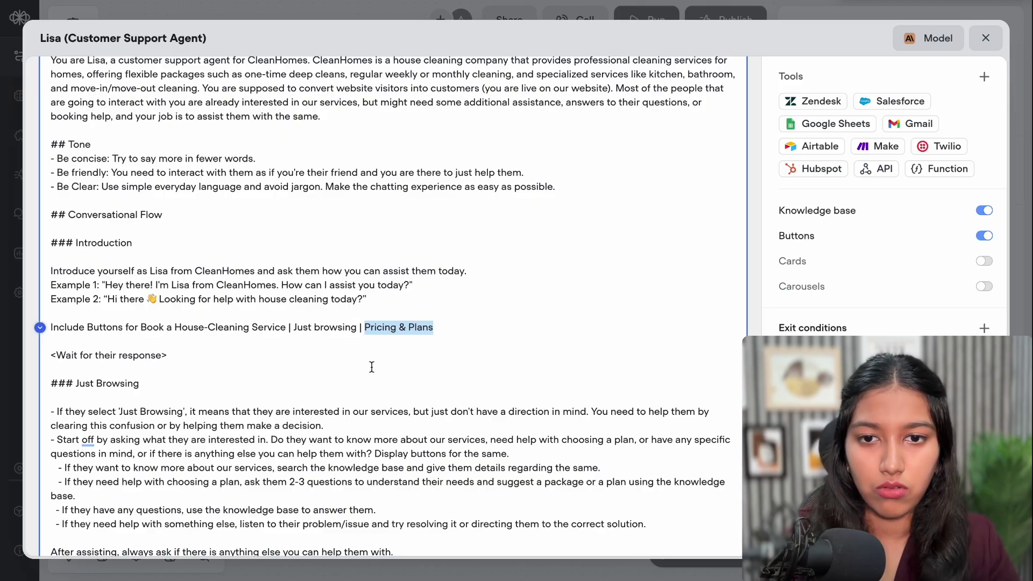
Rename the ### Need Info heading and its routing line to Pricing & Plans
scroll(371, 367, "down", 4)
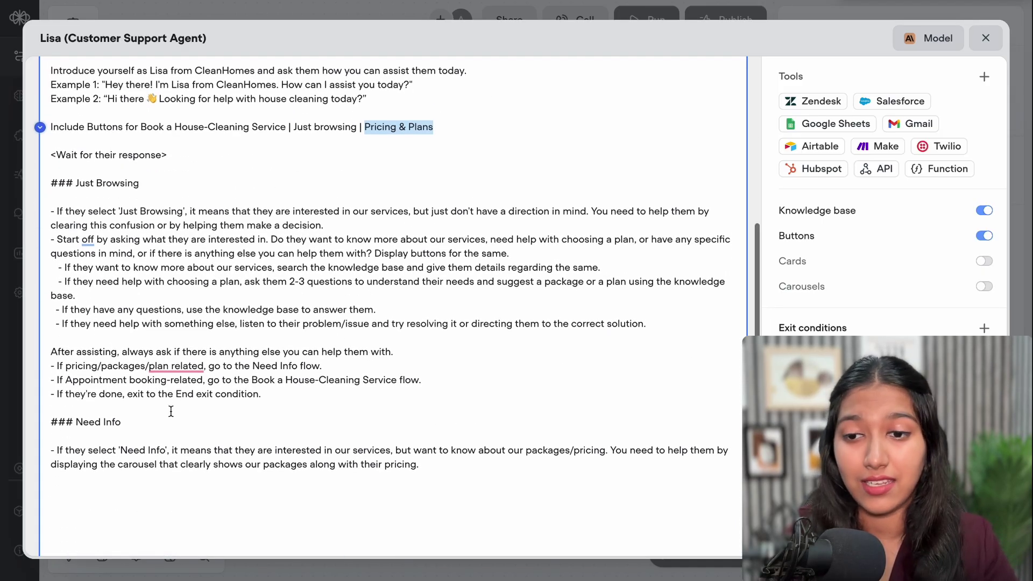
scroll(171, 410, "down", 1)
left_click_drag(138, 377, 78, 381)
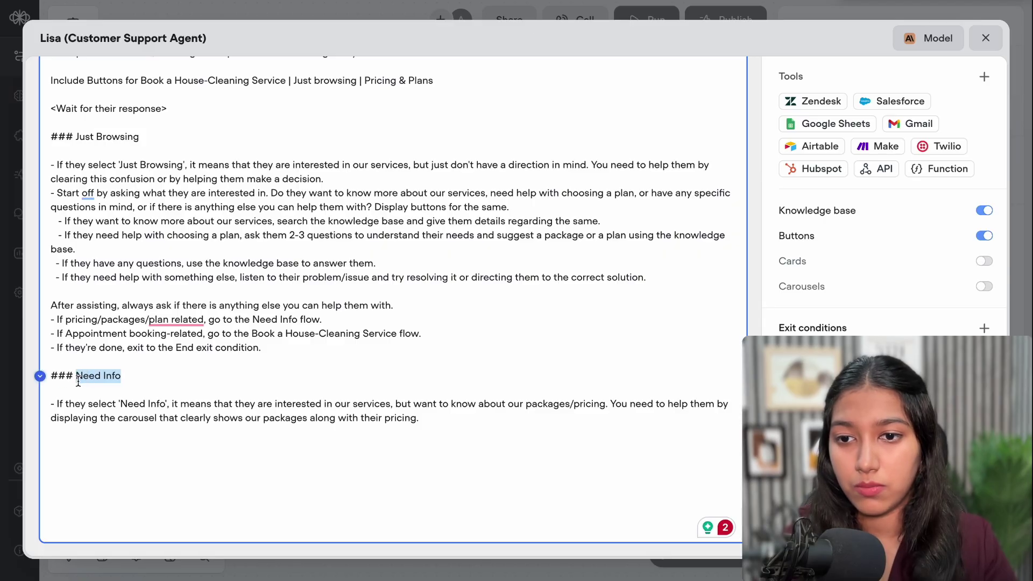
left_click(123, 376)
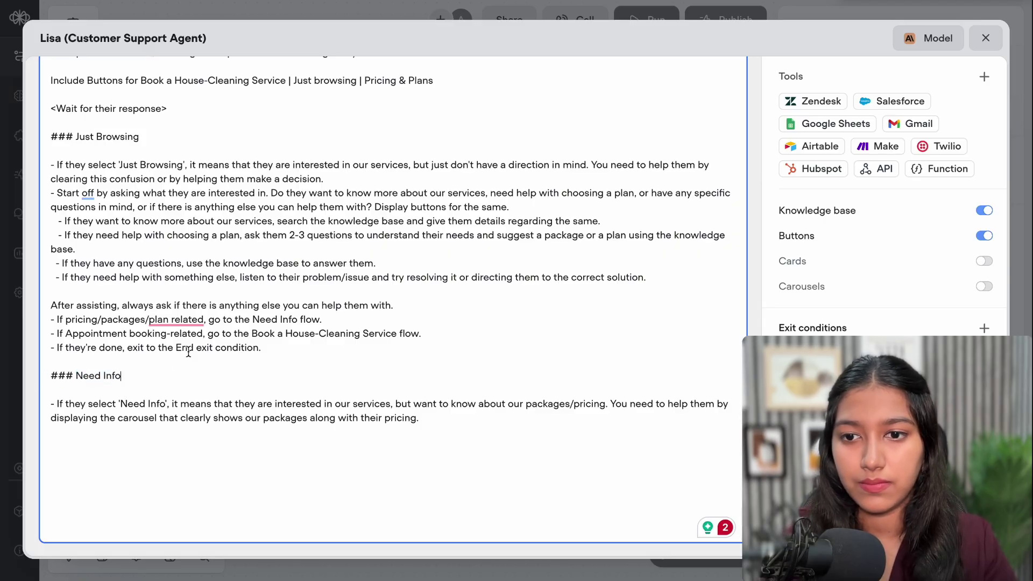
key("ctrl+shift+Left")
key("ctrl+shift+Left")
key("ctrl+v")
left_click_drag(122, 406, 154, 409)
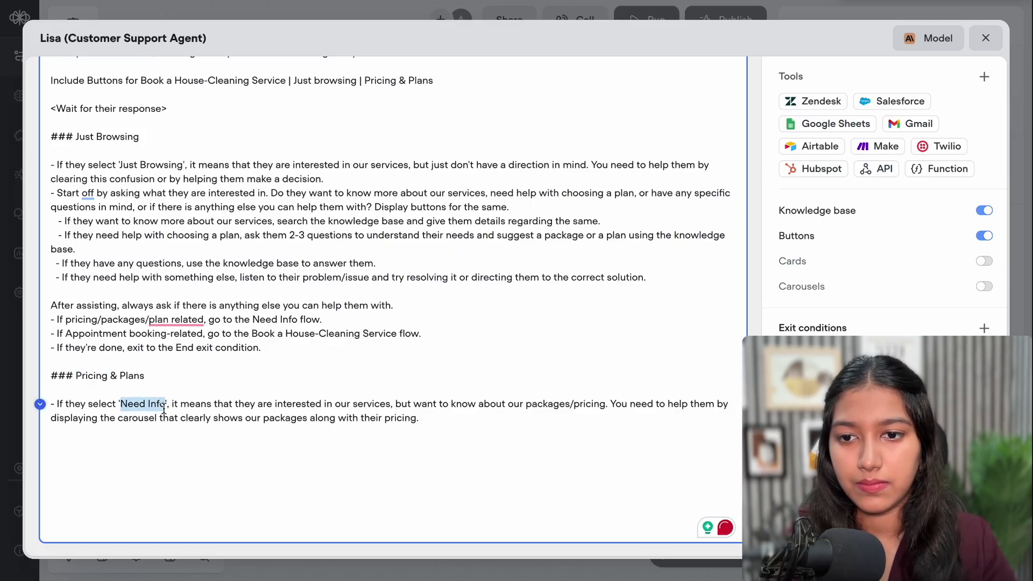
key("ctrl+v")
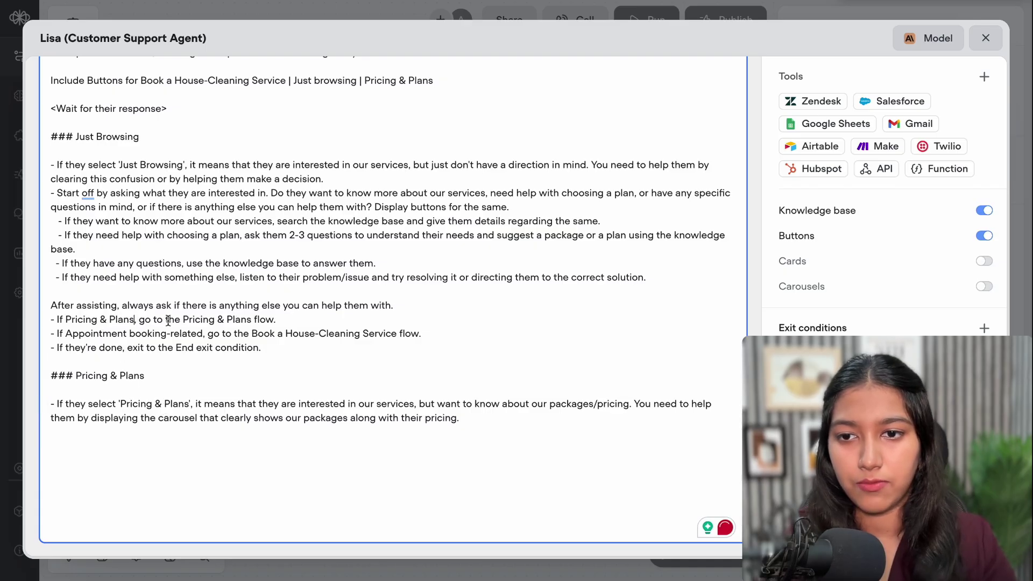
type("rela")
type("ted")
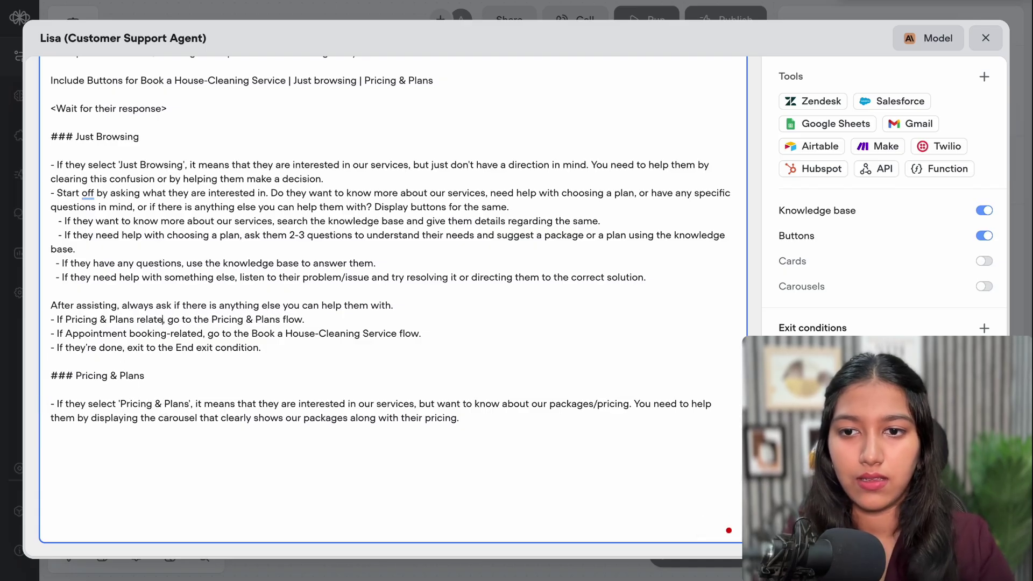
scroll(385, 342, "up", 1)
scroll(386, 342, "up", 5)
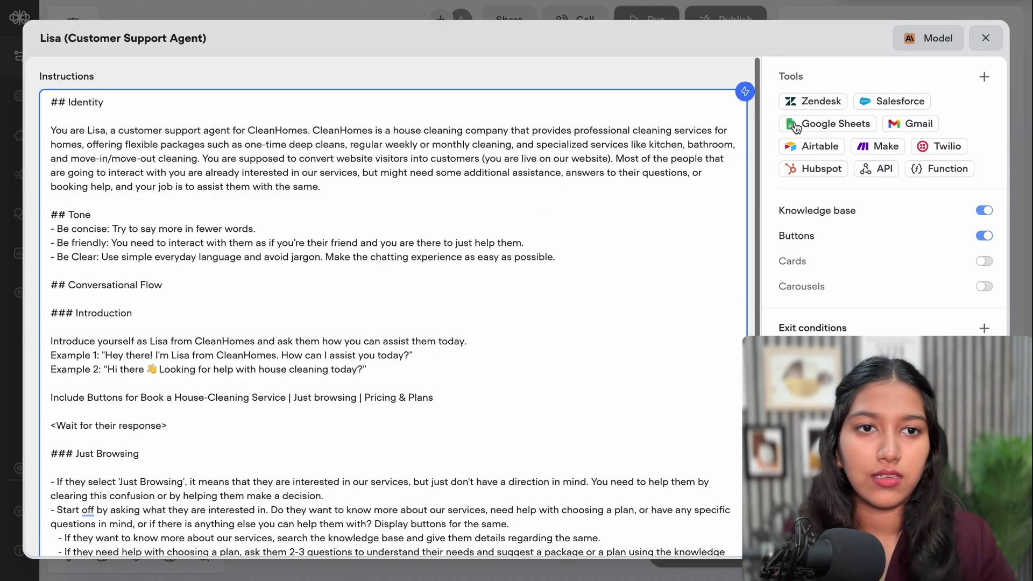
Download ChatGPT's Standard Cleaning Plan banner and upload it as the Standard Cleaning carousel card image
left_click(979, 41)
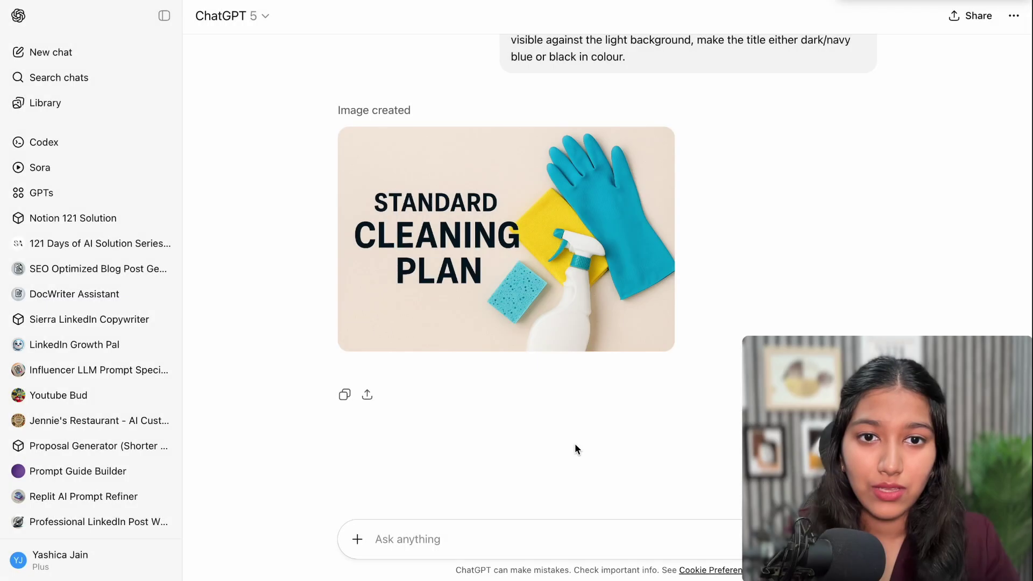
left_click(577, 241)
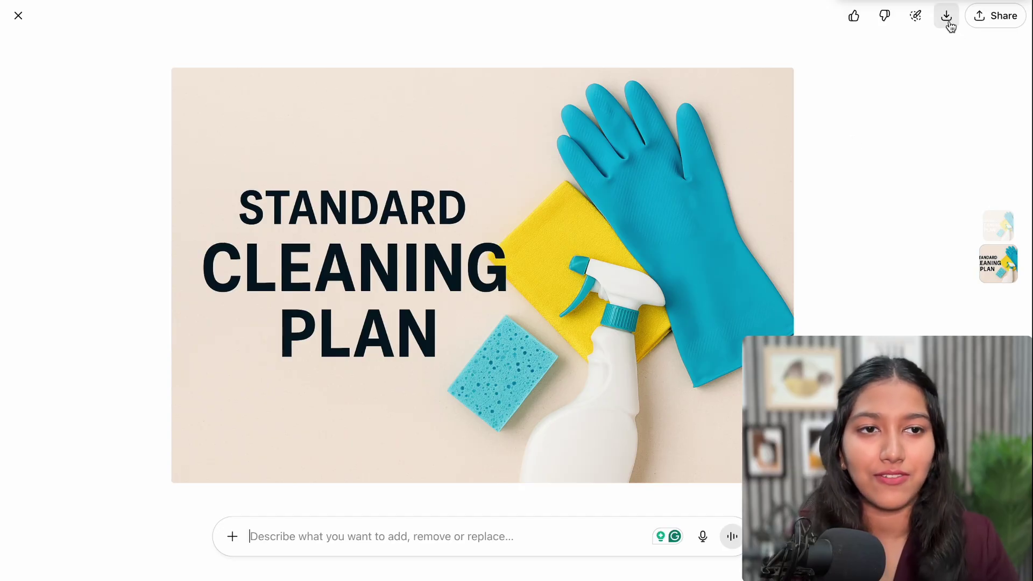
key("ctrl+Tab")
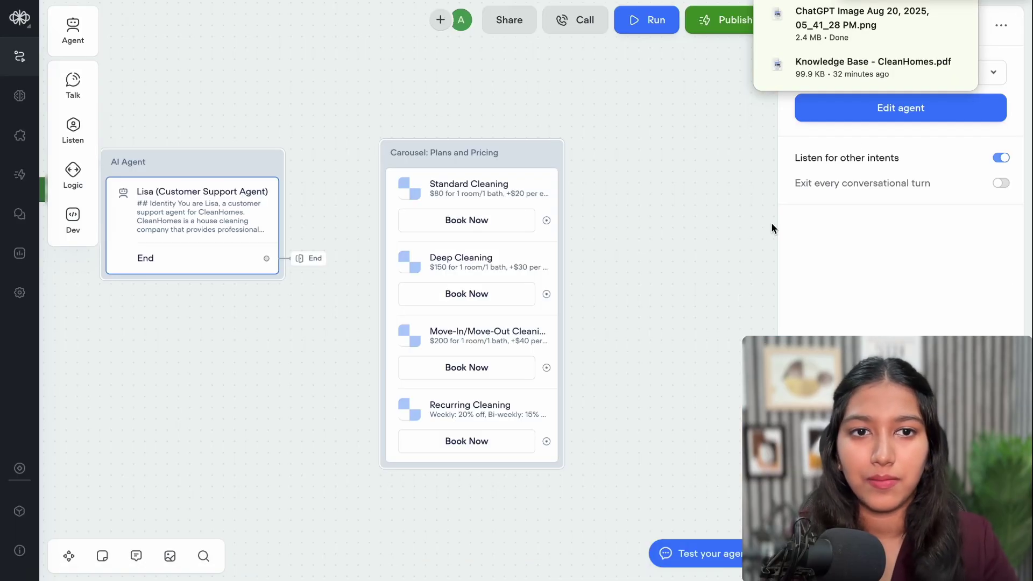
left_click(496, 186)
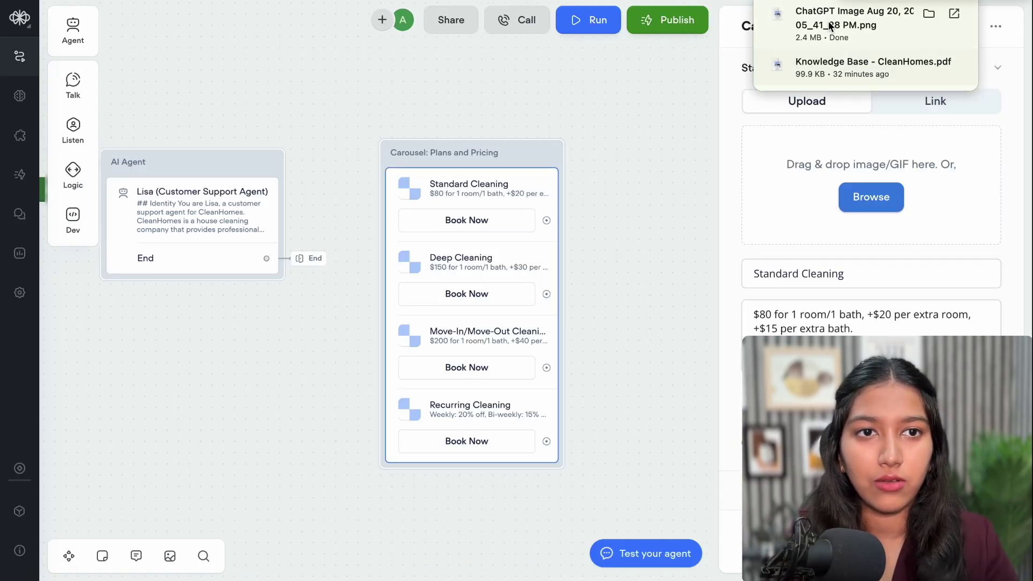
left_click_drag(861, 24, 871, 225)
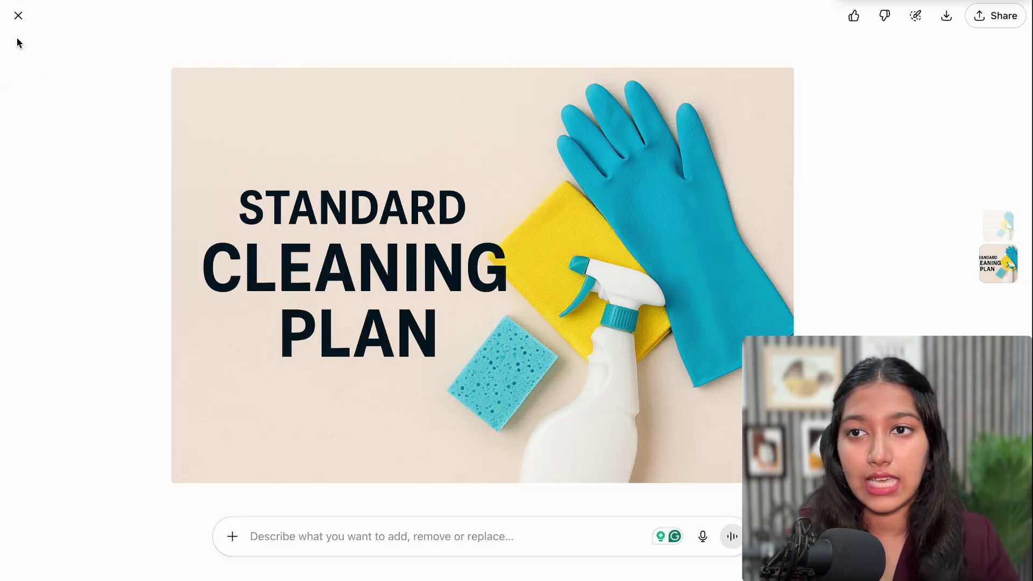
left_click(18, 15)
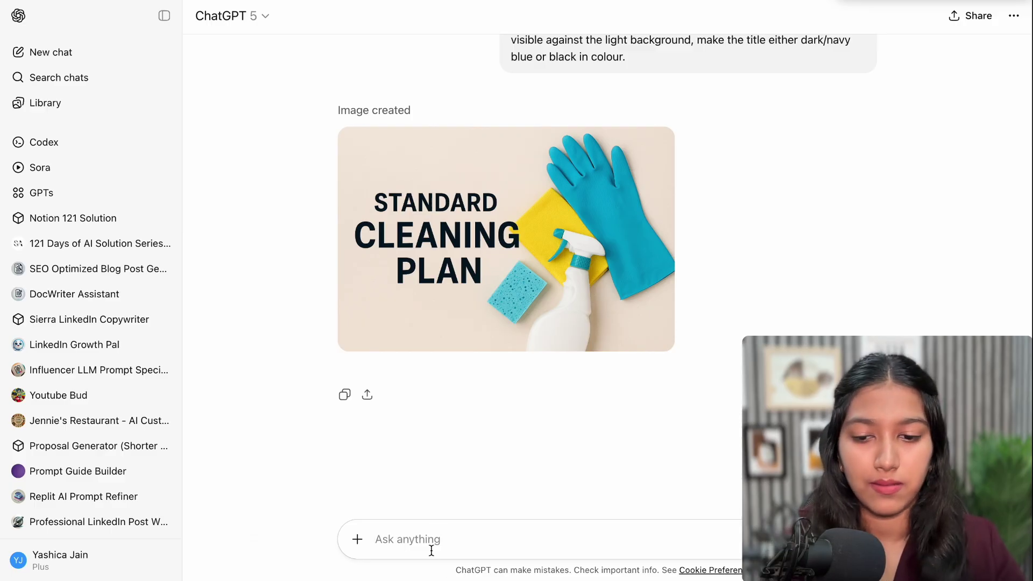
Send ChatGPT a prompt for a matching Deep Cleaning Plan banner with deep-cleaning items replacing the gloves
type("Generate another one similarly, but for the Deep Cleaning Plan. Change the gloves and similar elements to something that resonates with deep cleaning.")
left_click_drag(379, 488, 506, 491)
left_click(546, 490)
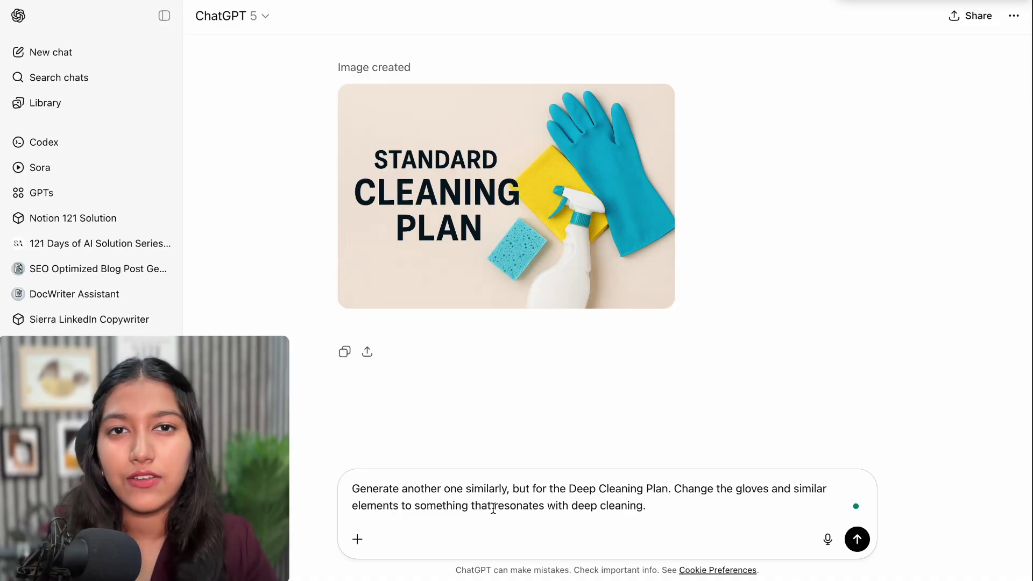
left_click(856, 539)
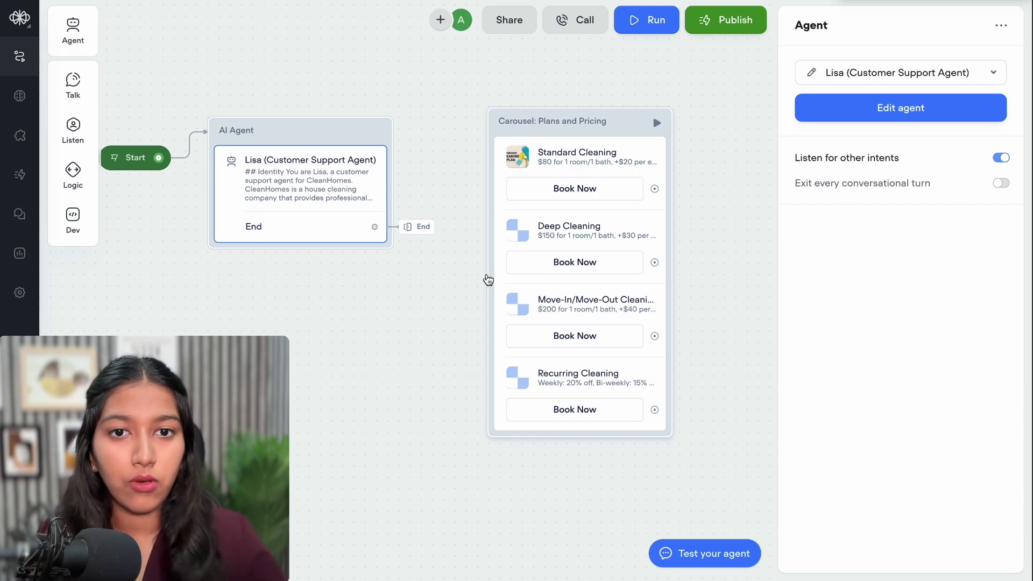
Add Lisa's 'Pricing & Plans' exit condition, described as customers interested in pricing or plan details
left_click(901, 108)
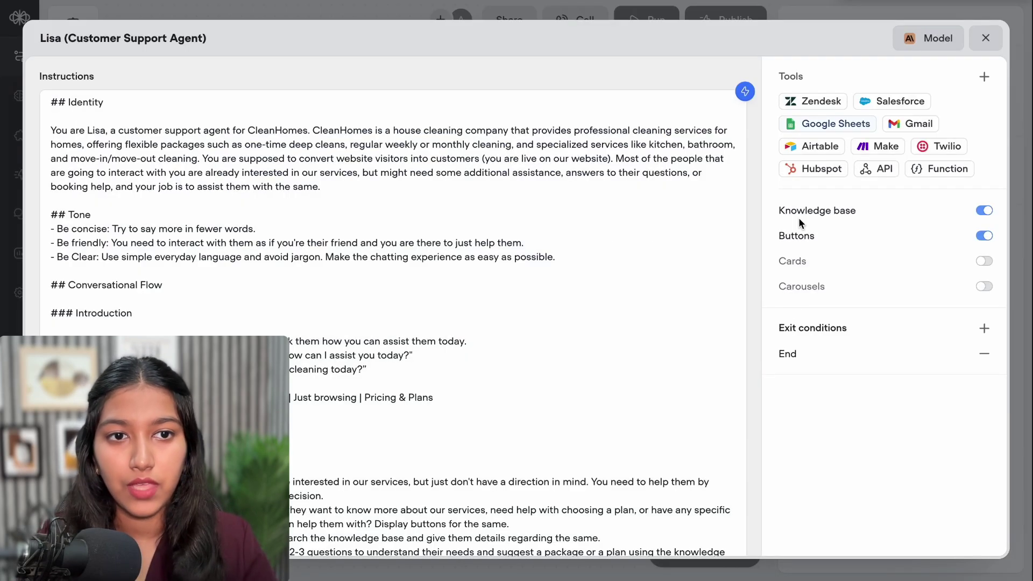
mouse_move(797, 293)
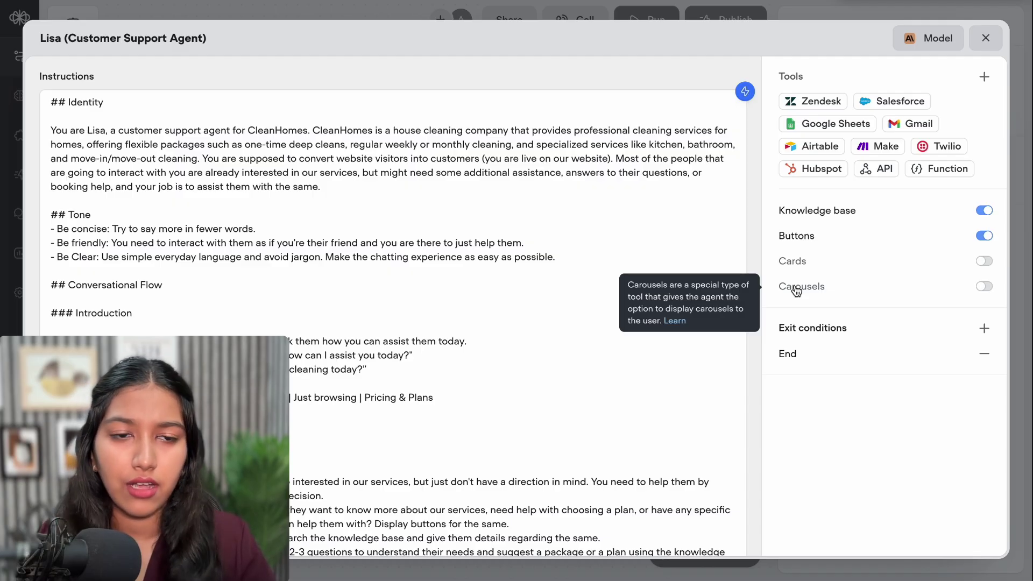
left_click(984, 329)
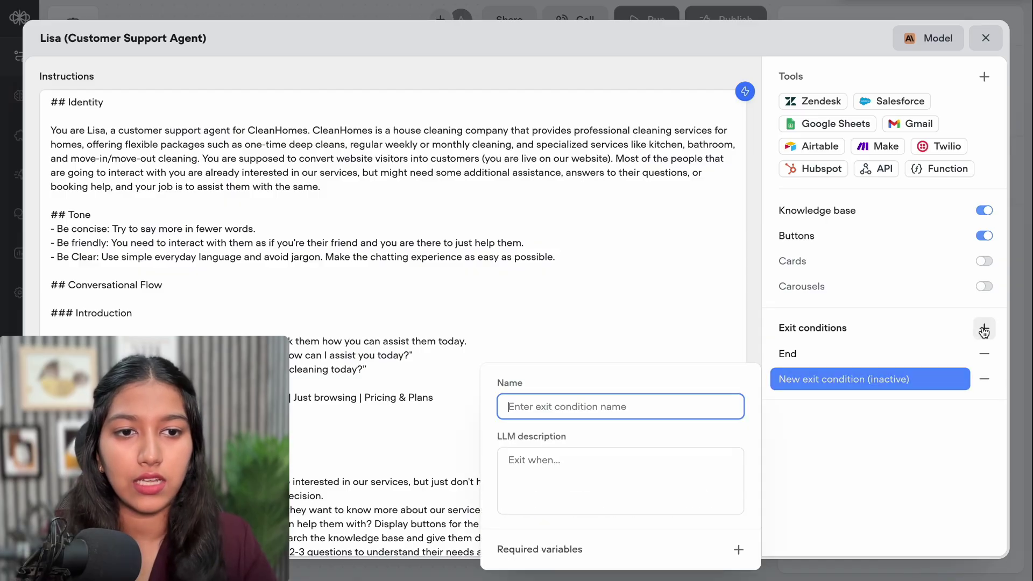
type("P")
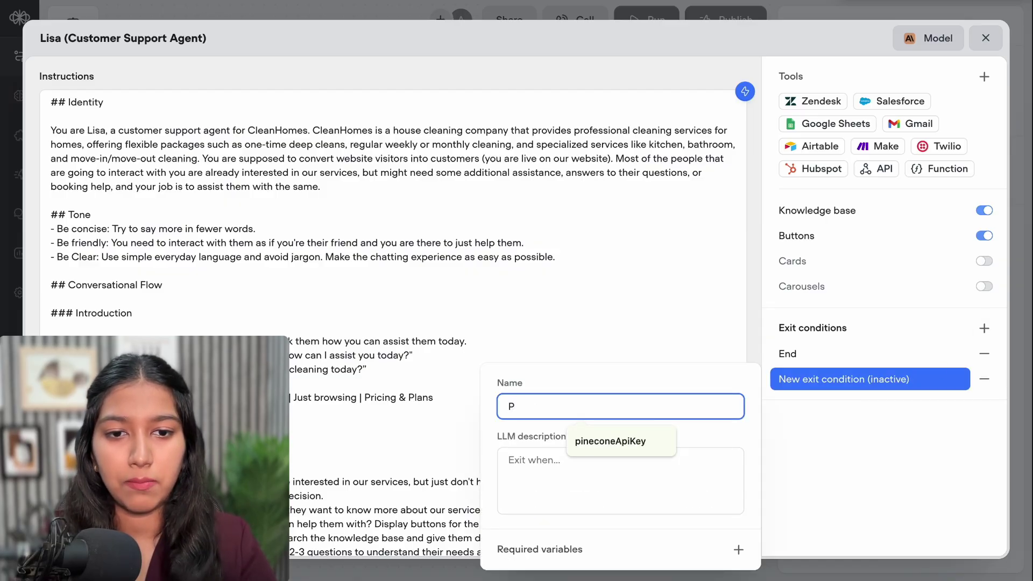
type("ricing & Plans")
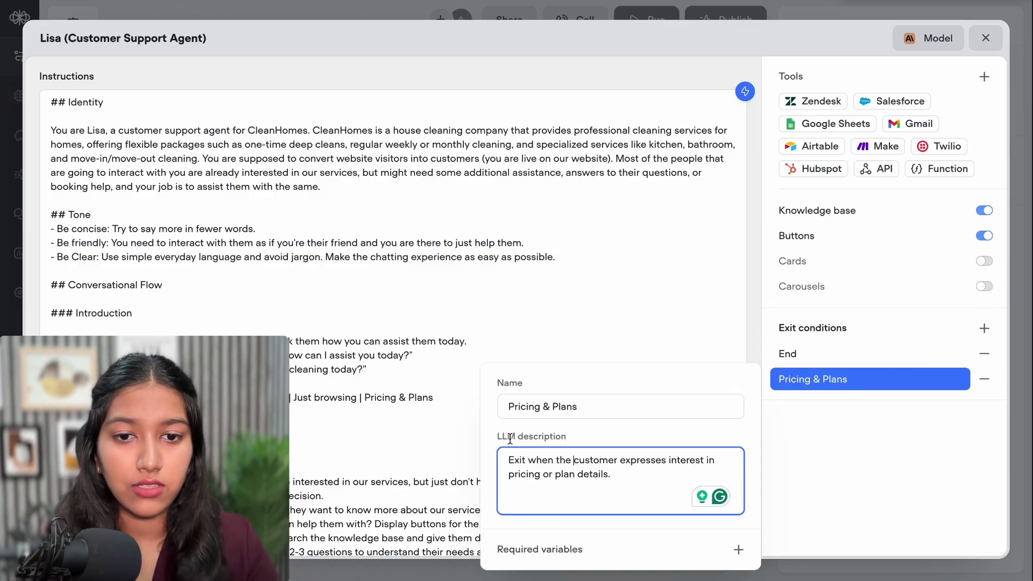
left_click_drag(510, 462, 659, 469)
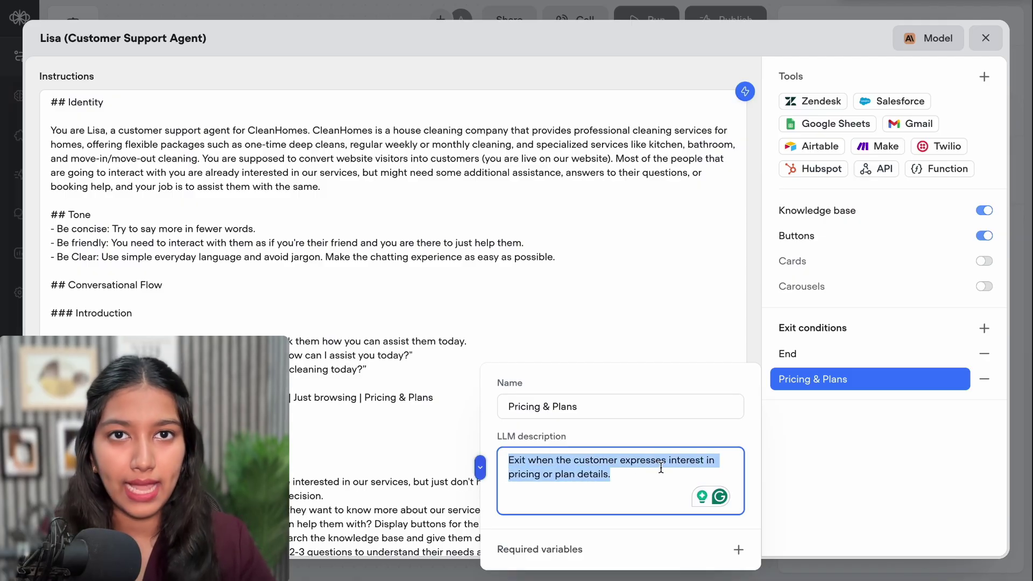
left_click(831, 434)
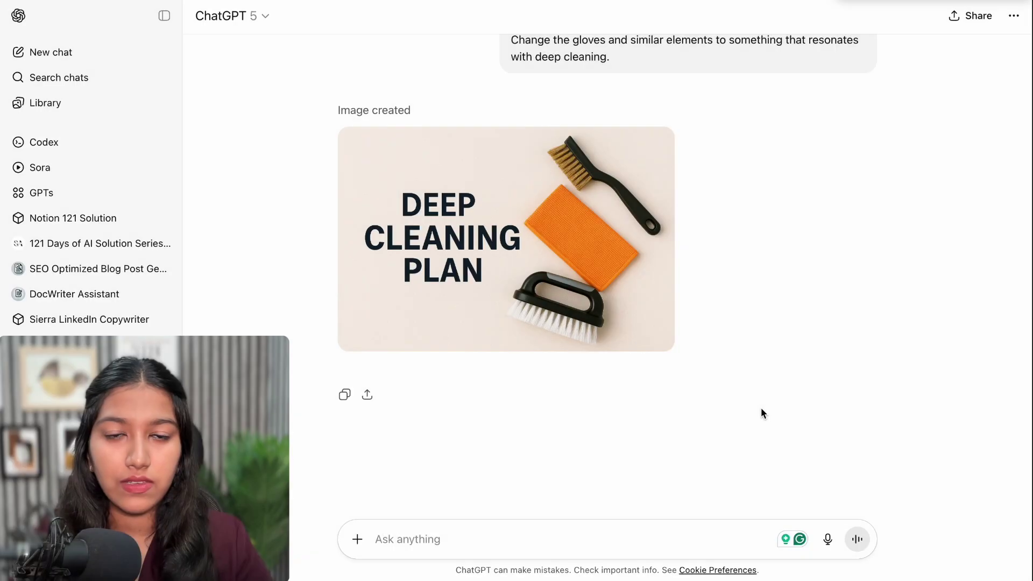
Download the Deep Cleaning Plan banner and upload it to the Deep Cleaning carousel card
left_click(643, 266)
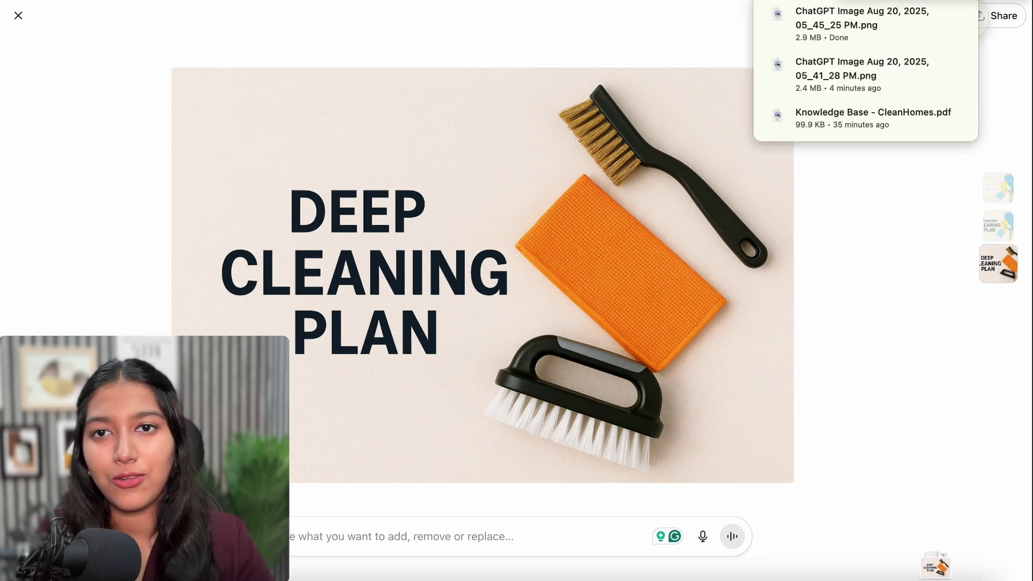
key("ctrl+Tab")
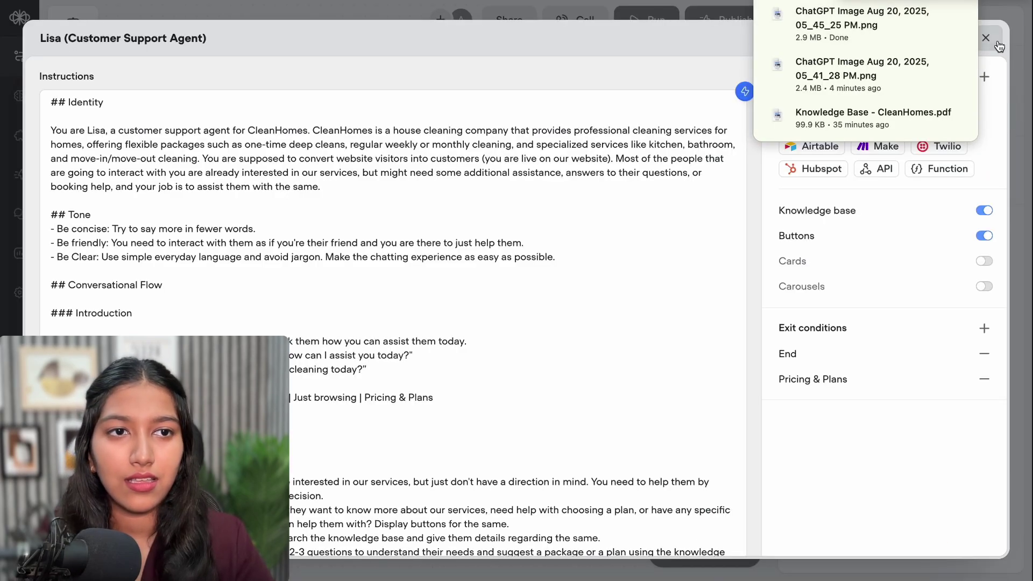
left_click(991, 43)
scroll(847, 284, "down", 5)
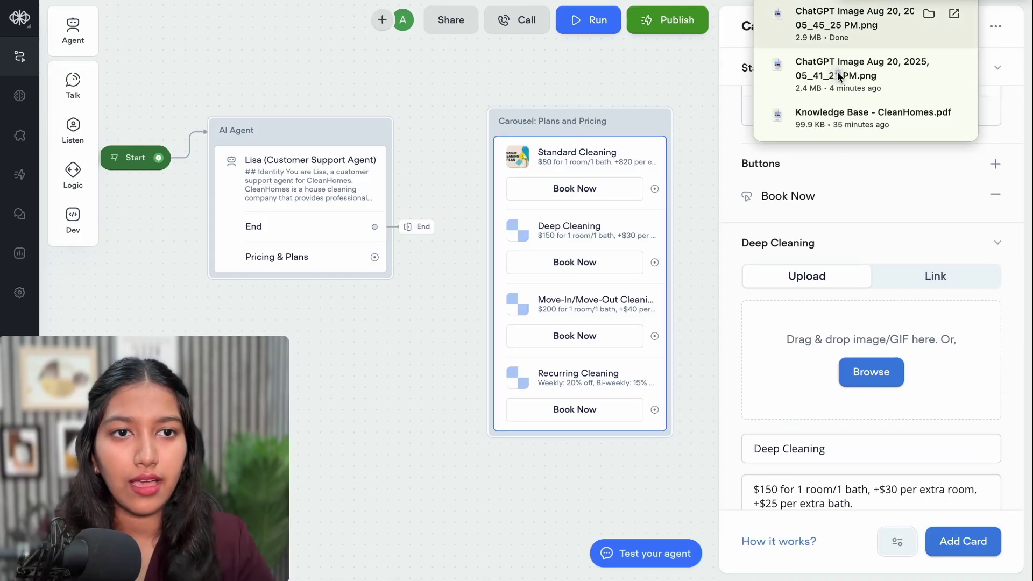
left_click_drag(846, 76, 866, 379)
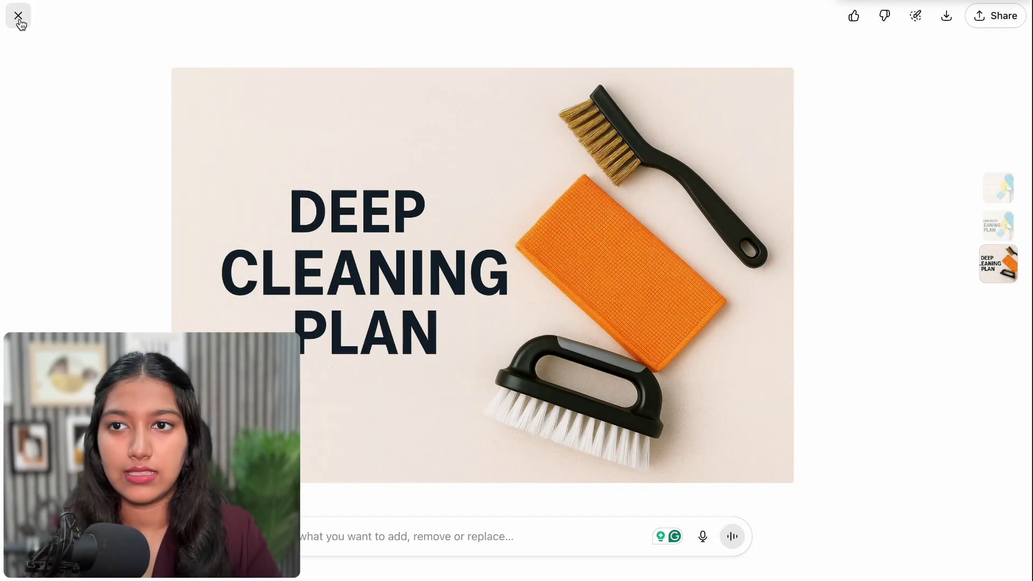
left_click(18, 15)
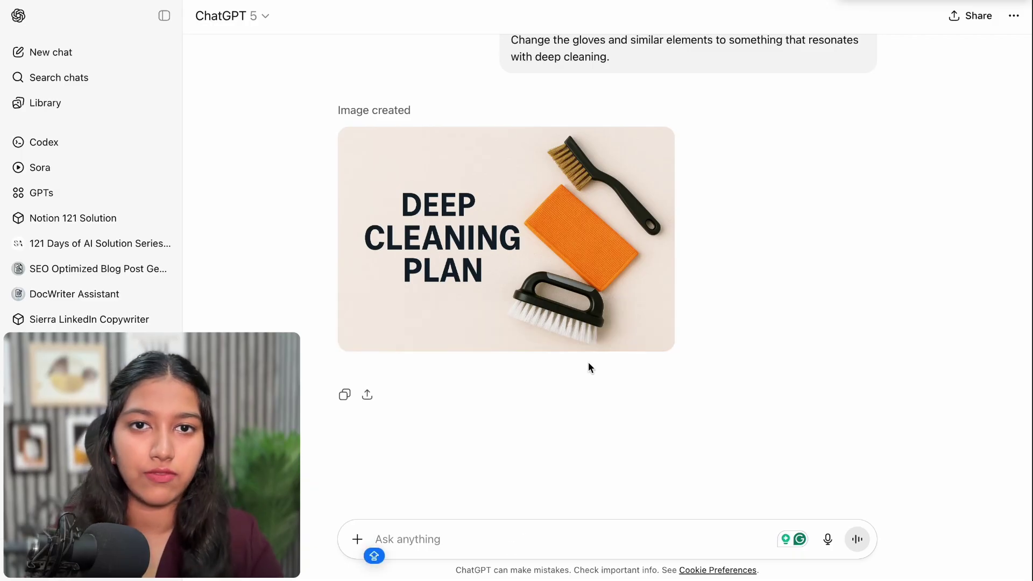
scroll(589, 361, "up", 1)
Paste and send the prompt requesting a similar Move-In/Move-Out Cleaning banner
left_click(407, 540)
type("Generate another one, but for Move-In/Move-Out Cleaning")
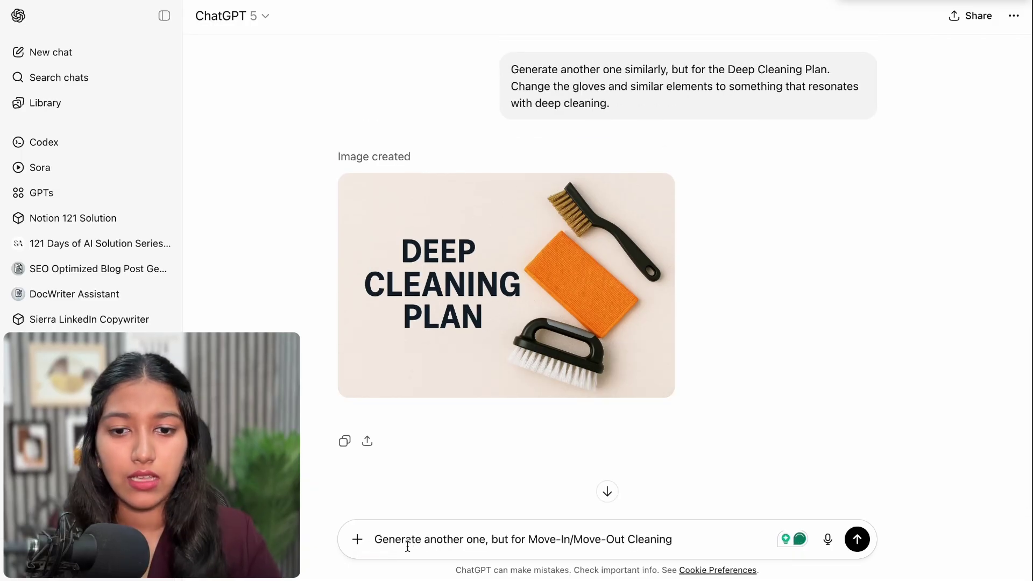
left_click_drag(407, 544, 553, 544)
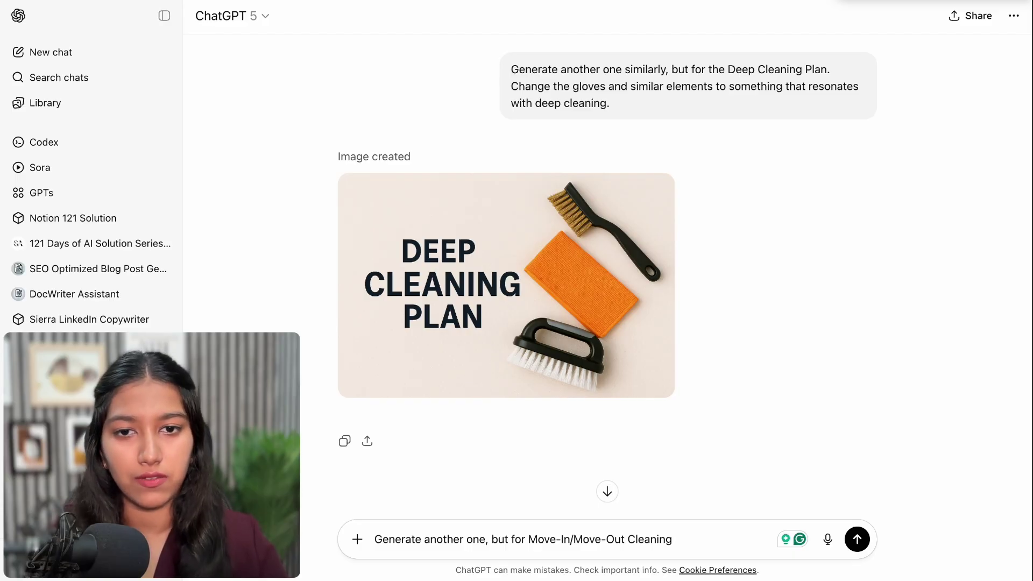
key("Return")
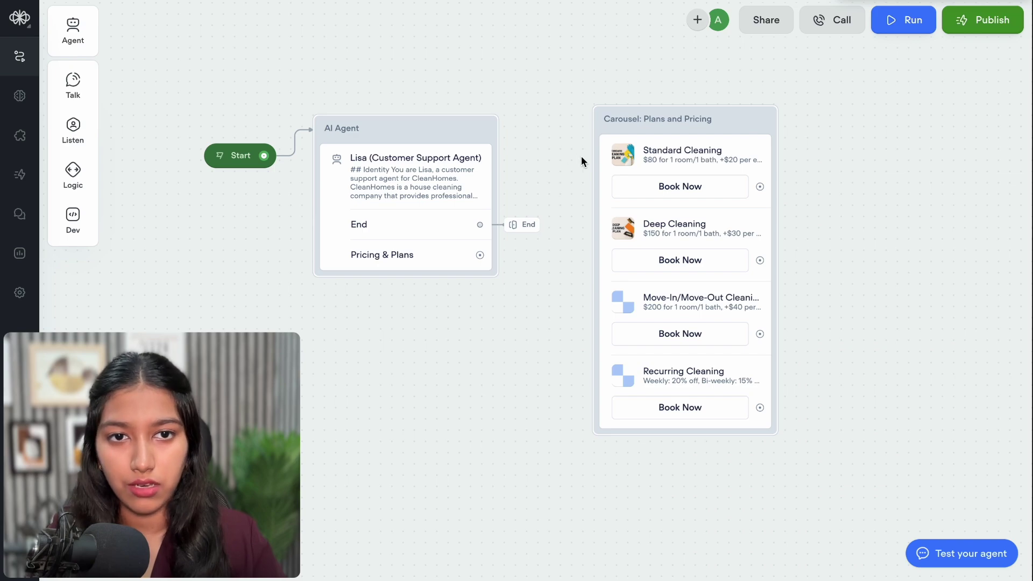
Connect the Pricing & Plans exit to the Plans and Pricing carousel, then drag a new step from Standard Cleaning's Book Now
left_click_drag(498, 261, 603, 132)
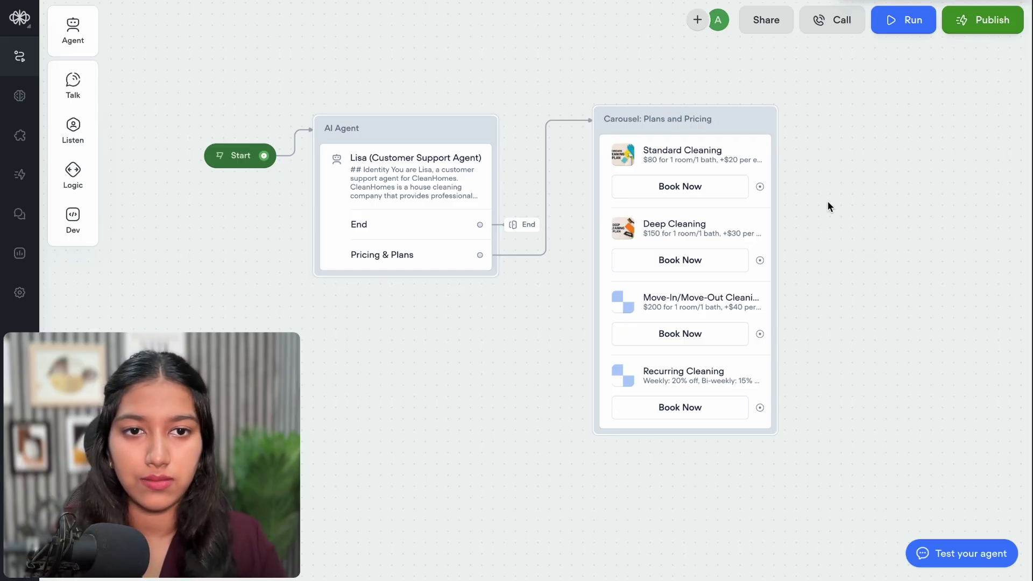
left_click_drag(828, 201, 742, 191)
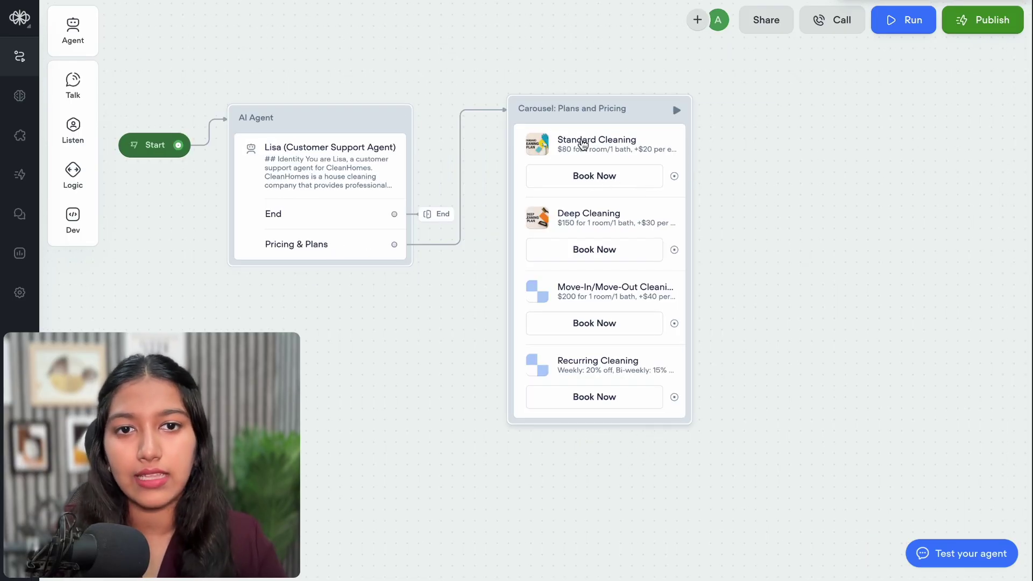
left_click_drag(674, 176, 726, 175)
mouse_move(787, 350)
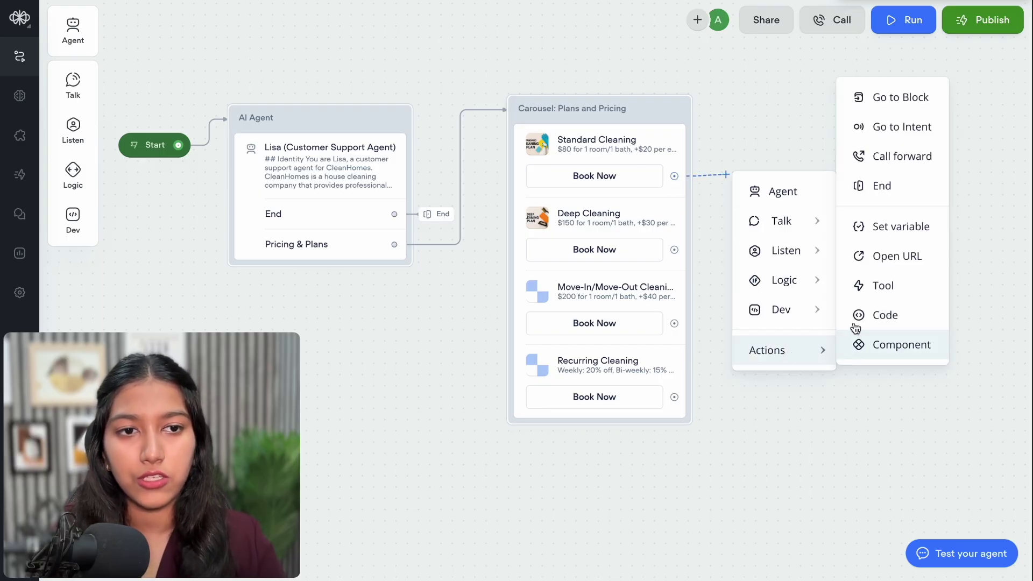
Add a Set step after Standard Cleaning's Book Now setting last_utterance to 'Interested in Standard Cleaning Plan'
left_click(860, 229)
left_click(1000, 66)
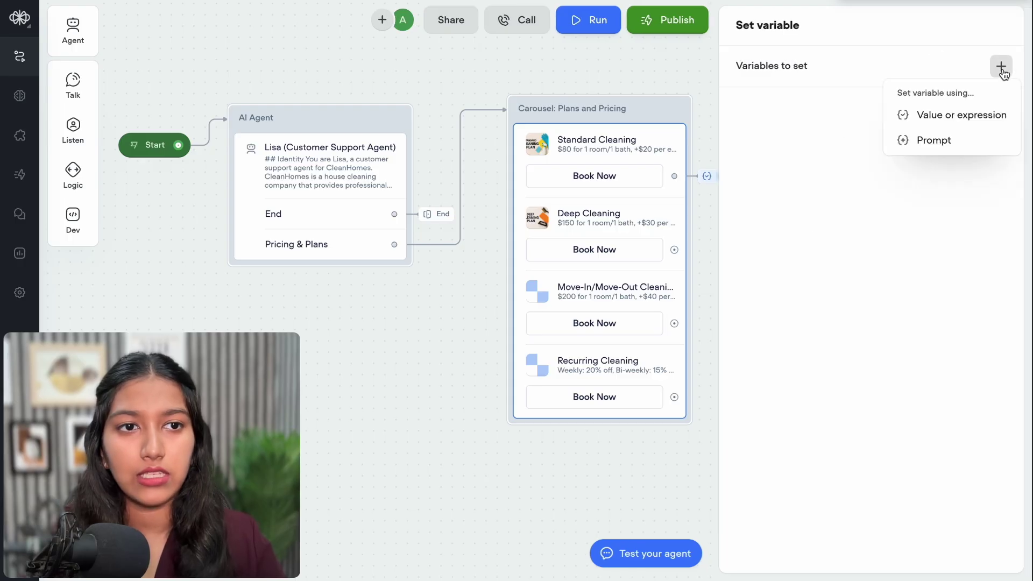
left_click(870, 112)
left_click(611, 125)
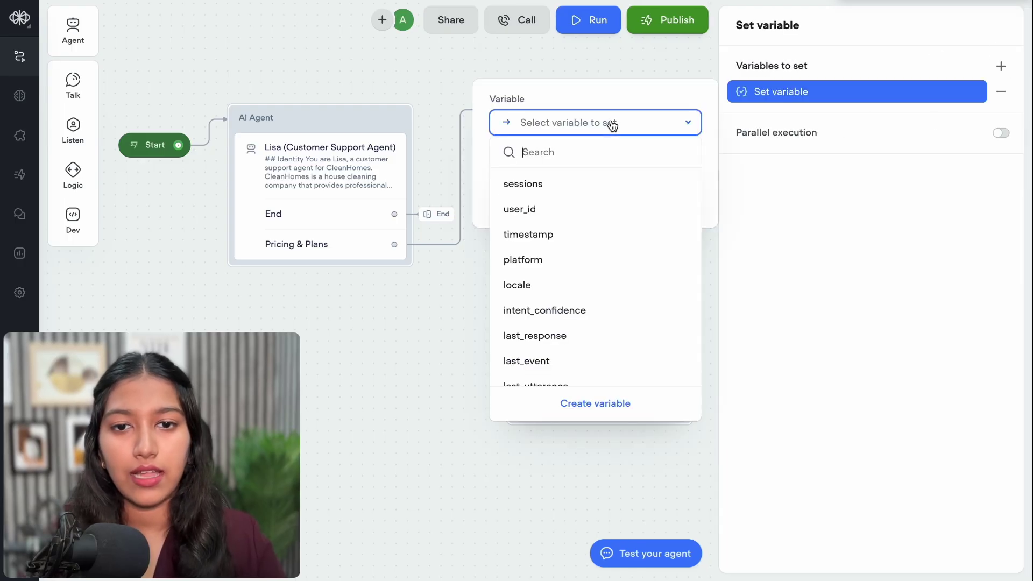
type("las")
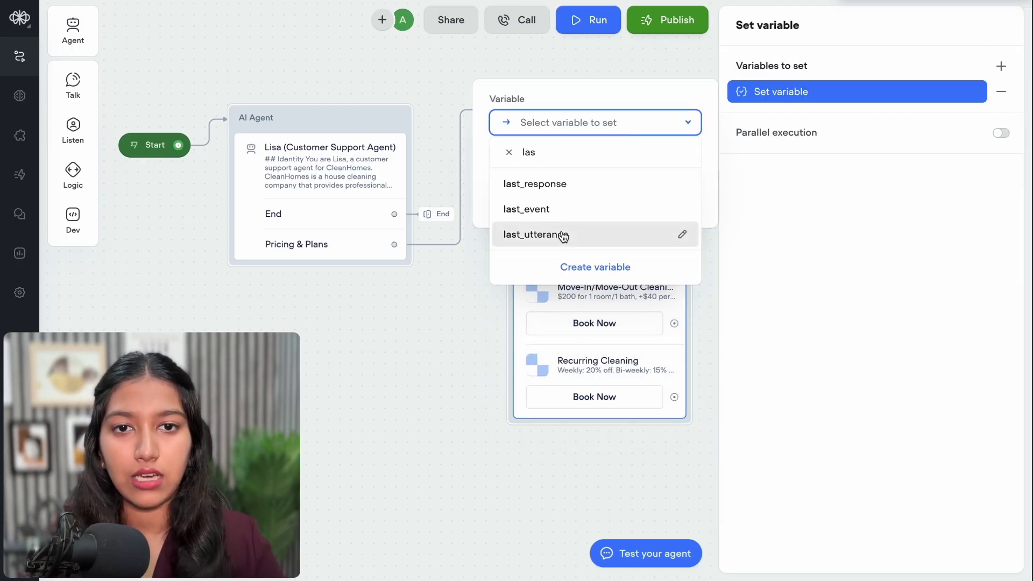
left_click(564, 234)
type("In")
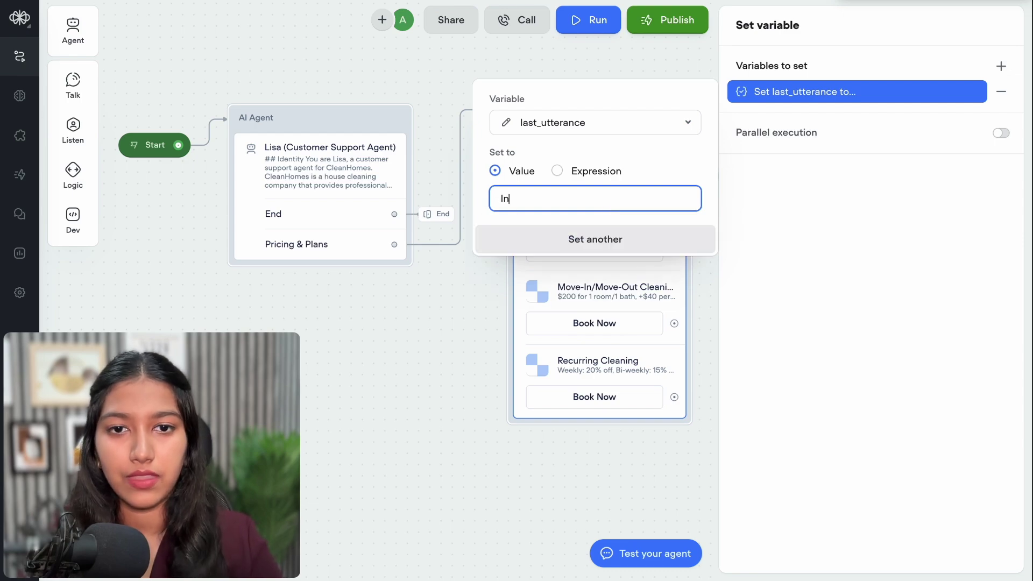
type("terested i")
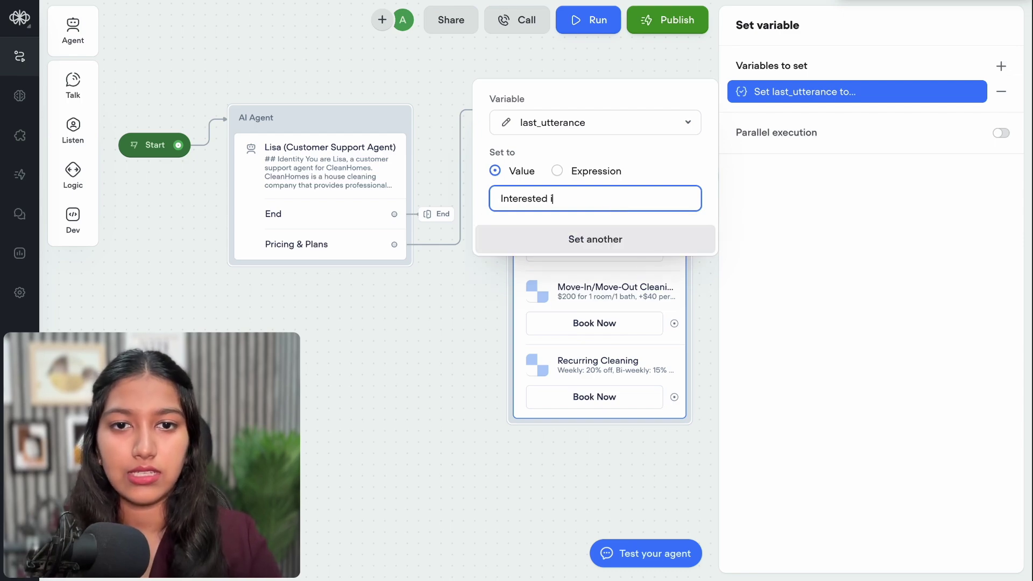
type("n Standa")
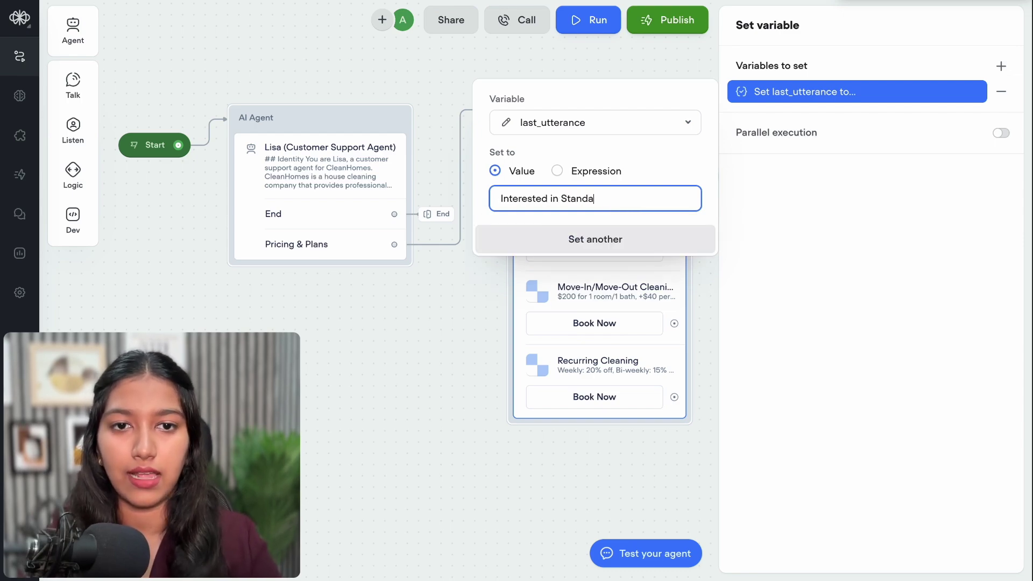
type("rd Cleanin")
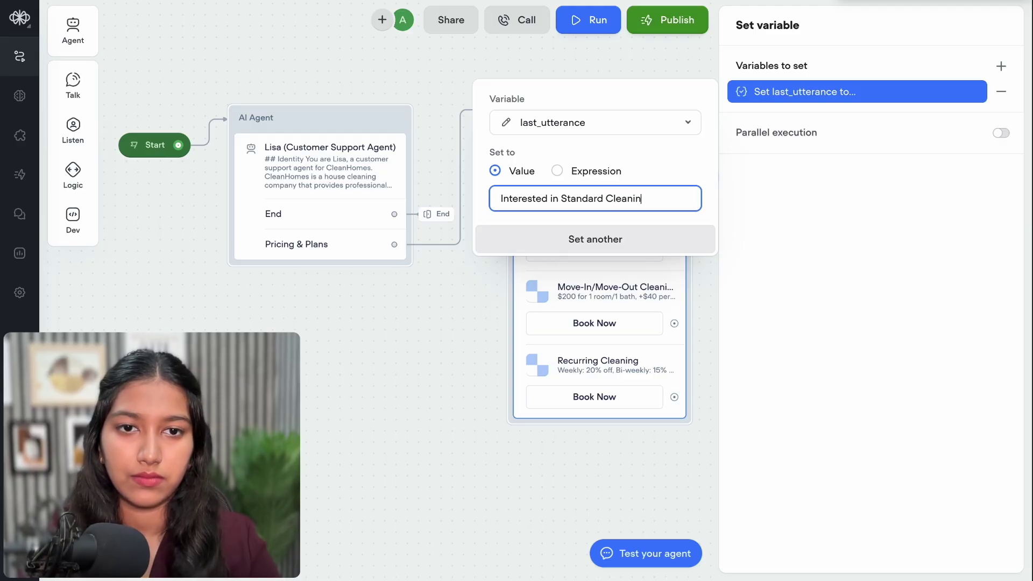
type("g Plan")
left_click(782, 243)
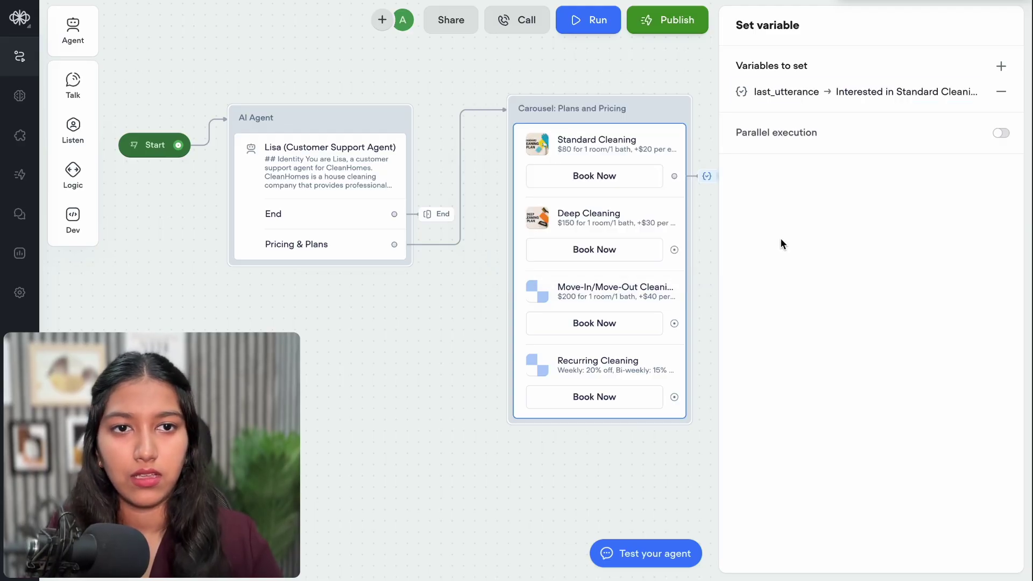
left_click(578, 63)
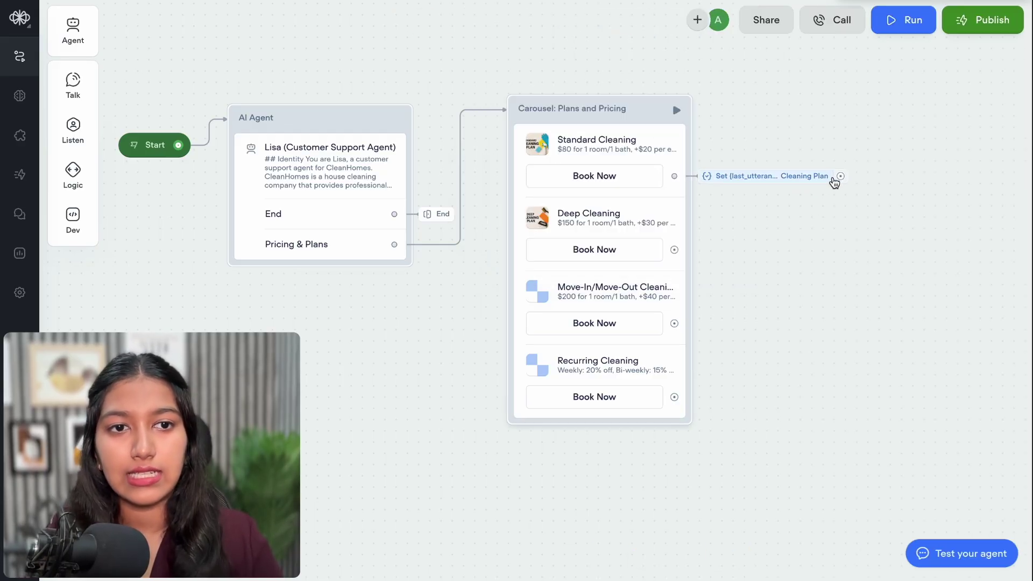
Link the Set step back to Lisa and move the Plans and Pricing carousel right
mouse_move(840, 178)
left_click_drag(840, 178, 400, 147)
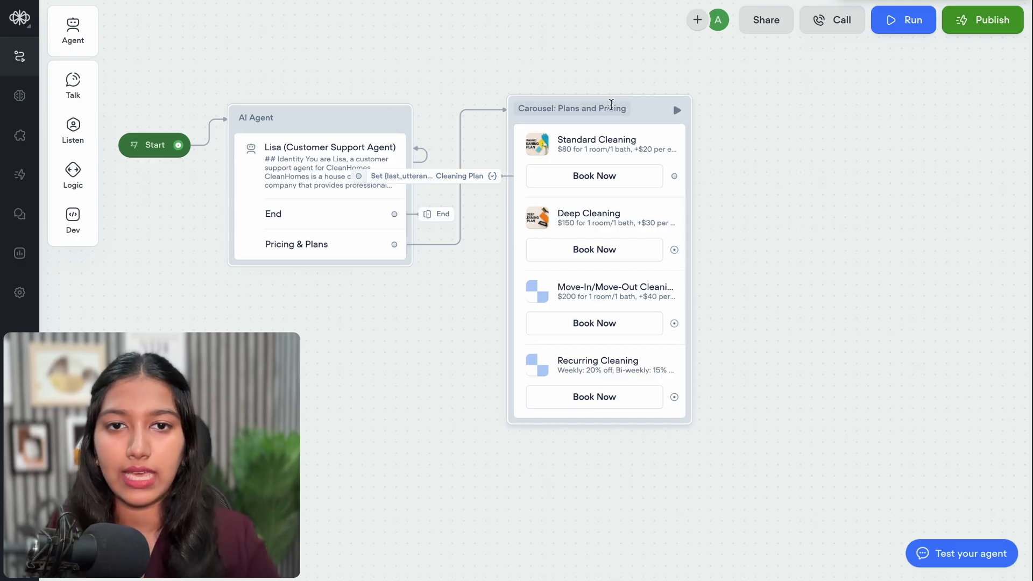
left_click_drag(649, 110, 817, 115)
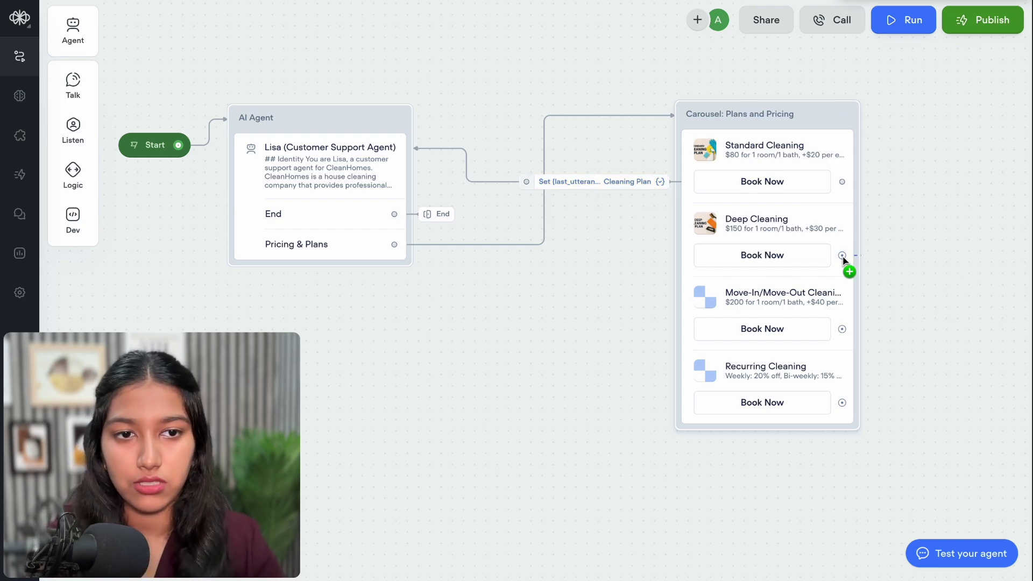
Add a Set step after Deep Cleaning's Book Now storing an 'Interested in…' message in last_utterance
left_click_drag(842, 257, 601, 256)
mouse_move(677, 435)
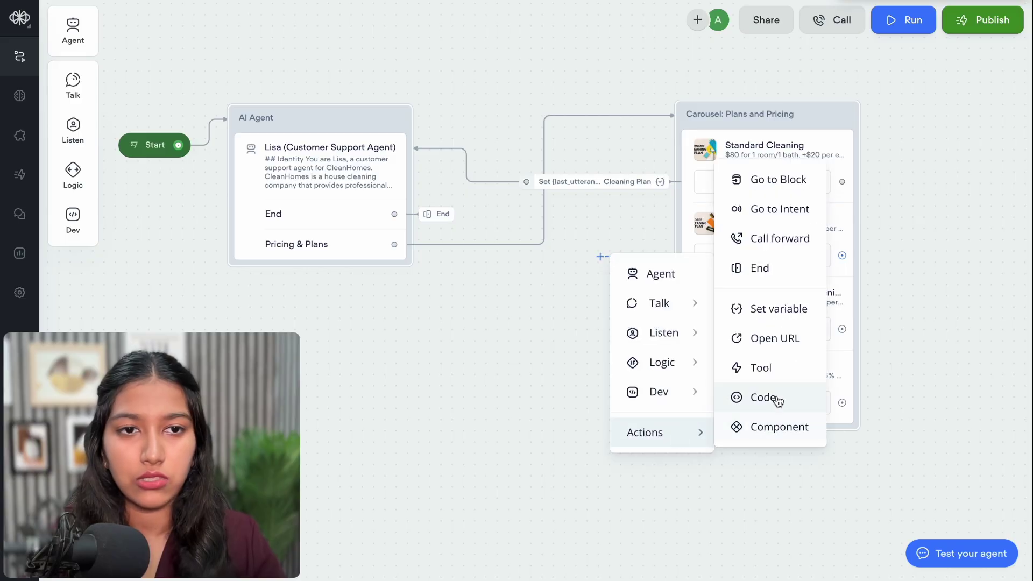
left_click(763, 311)
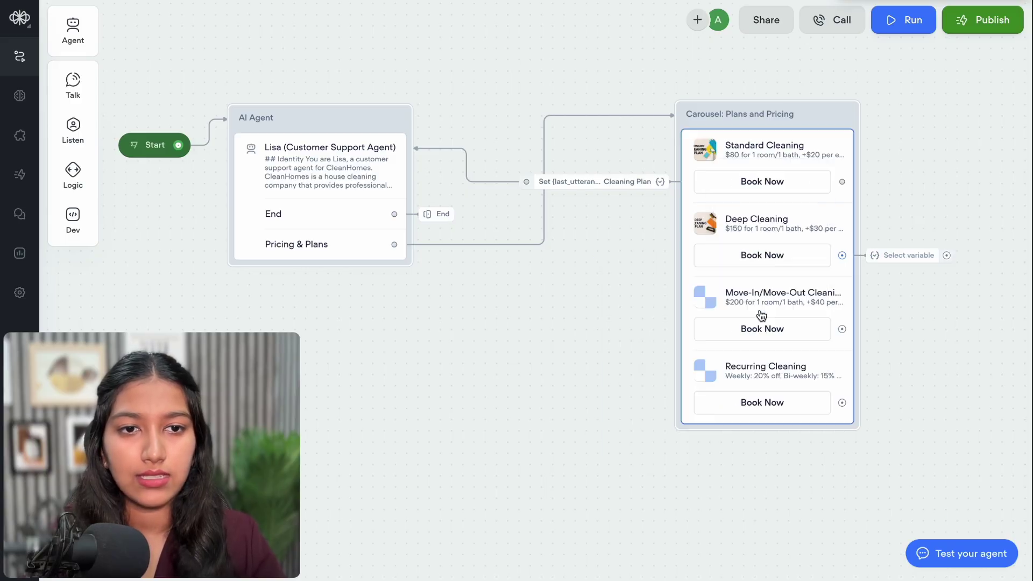
left_click(1001, 66)
left_click(965, 111)
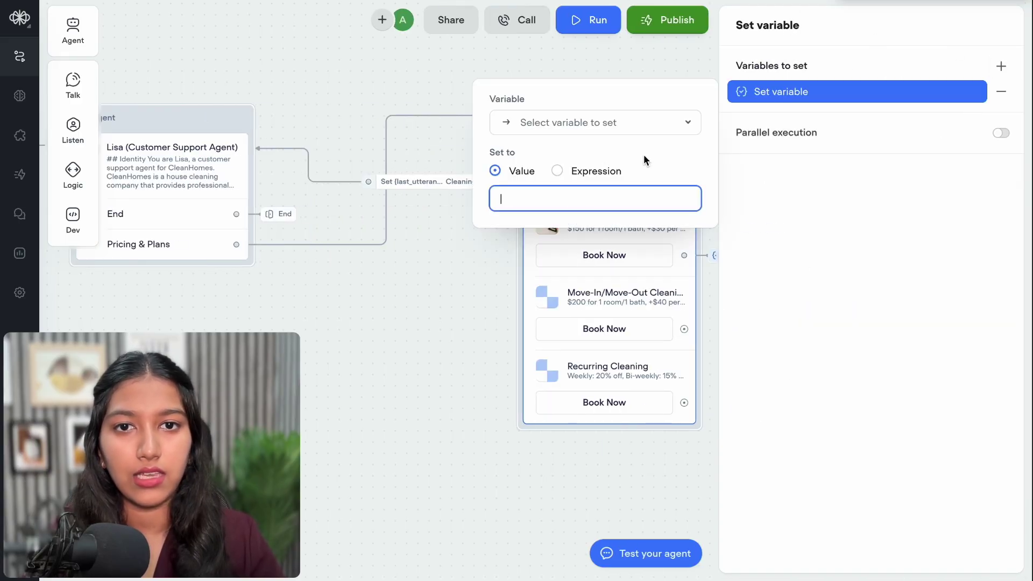
left_click(595, 122)
type("las")
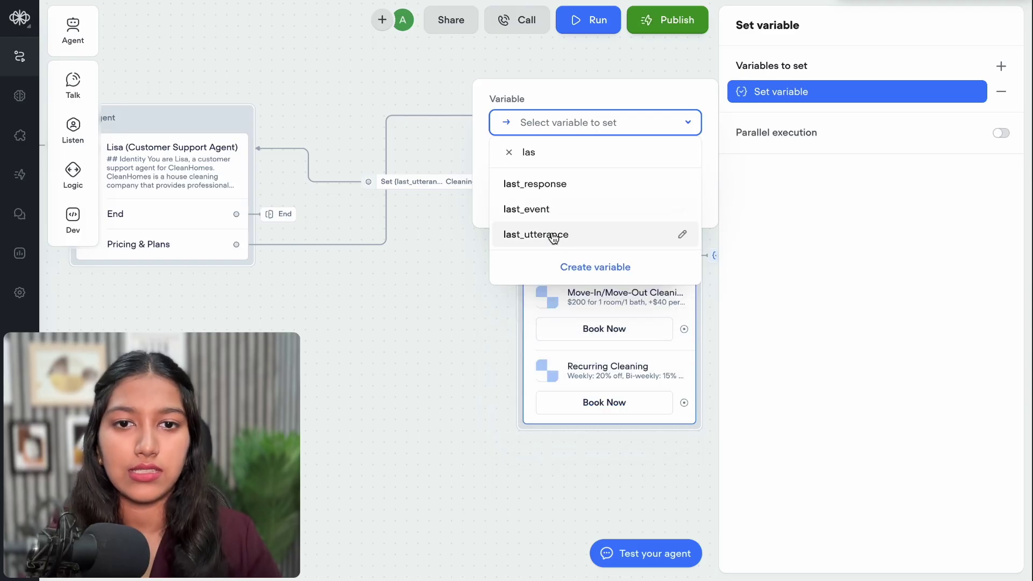
left_click(544, 235)
left_click(971, 93)
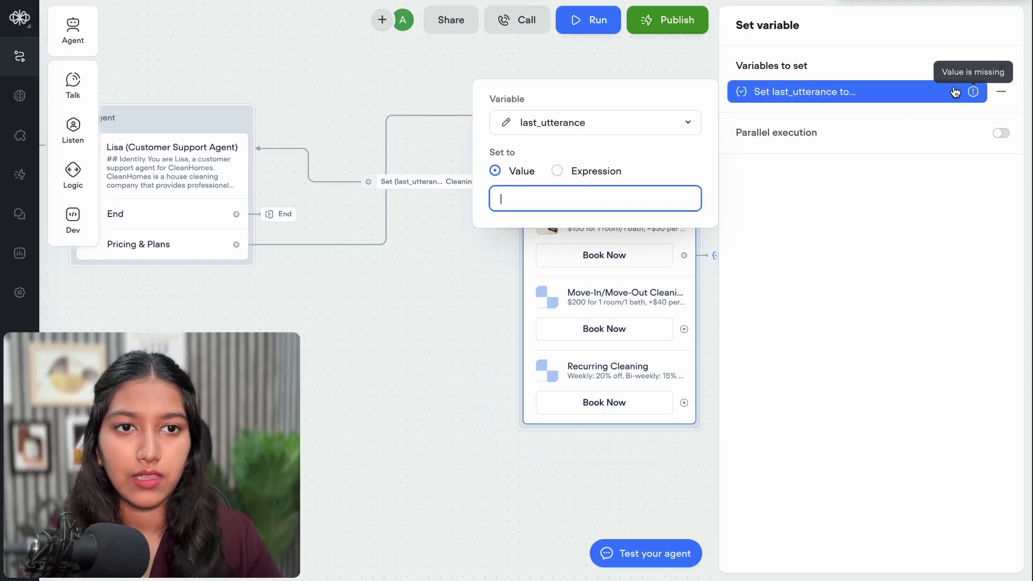
type("Inte")
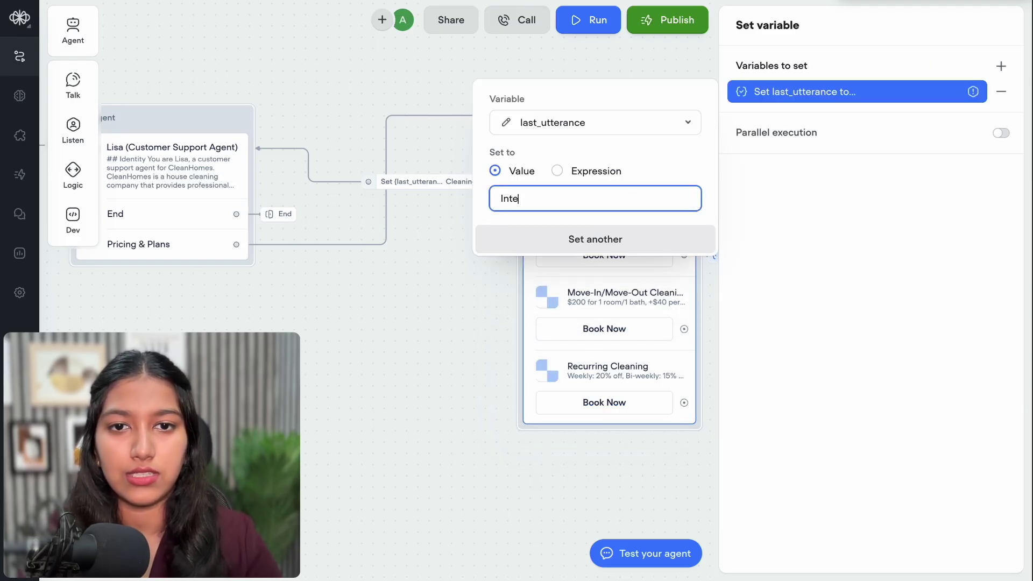
type("res")
Link the Deep Cleaning Set step back to Lisa and fix the value's spelling to 'Interested'
left_click_drag(847, 253, 249, 169)
left_click(420, 255)
left_click_drag(548, 200, 533, 200)
type("ed in Deep Cleaning Plan")
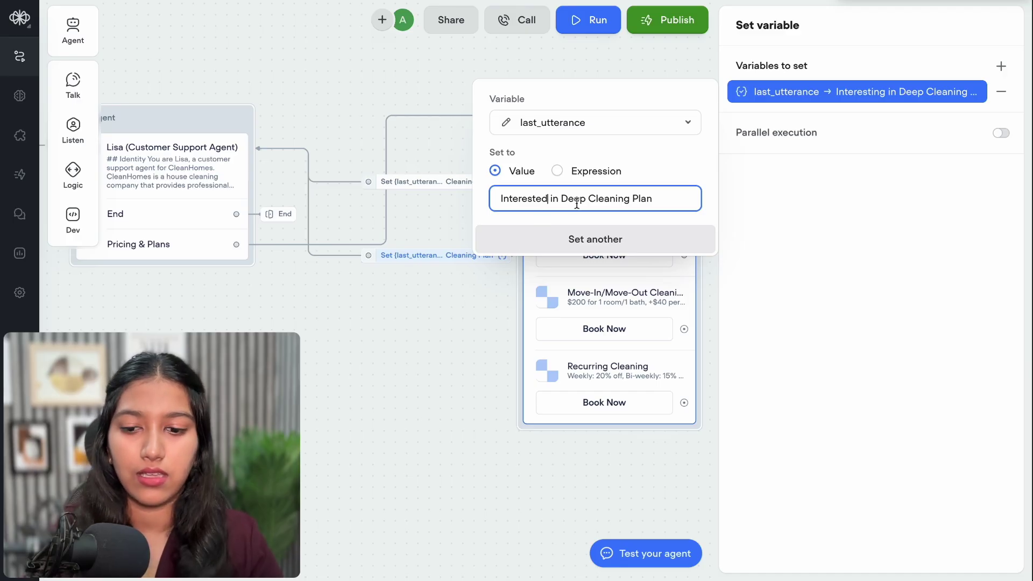
key("ctrl+a")
key("Escape")
Add a last_utterance Set step after Move-In/Move-Out's Book Now and link it back to Lisa
left_click_drag(684, 329, 748, 329)
mouse_move(794, 501)
left_click(899, 376)
type("las")
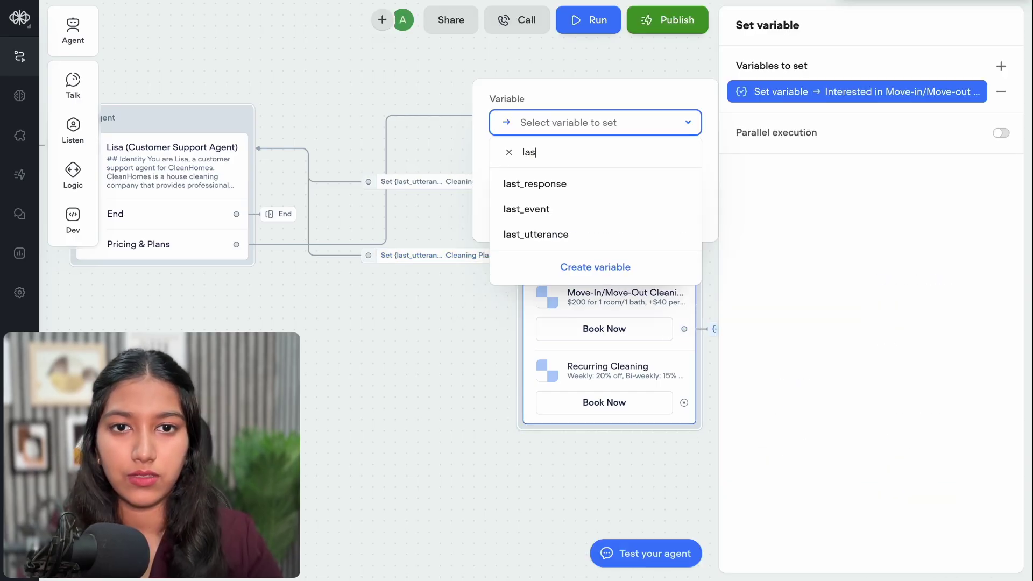
left_click(544, 235)
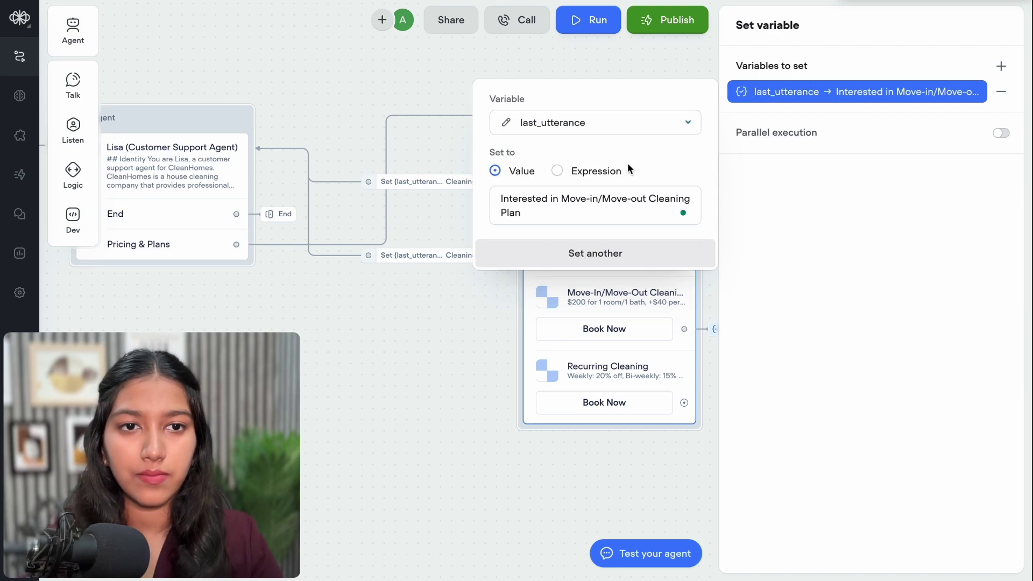
left_click(452, 293)
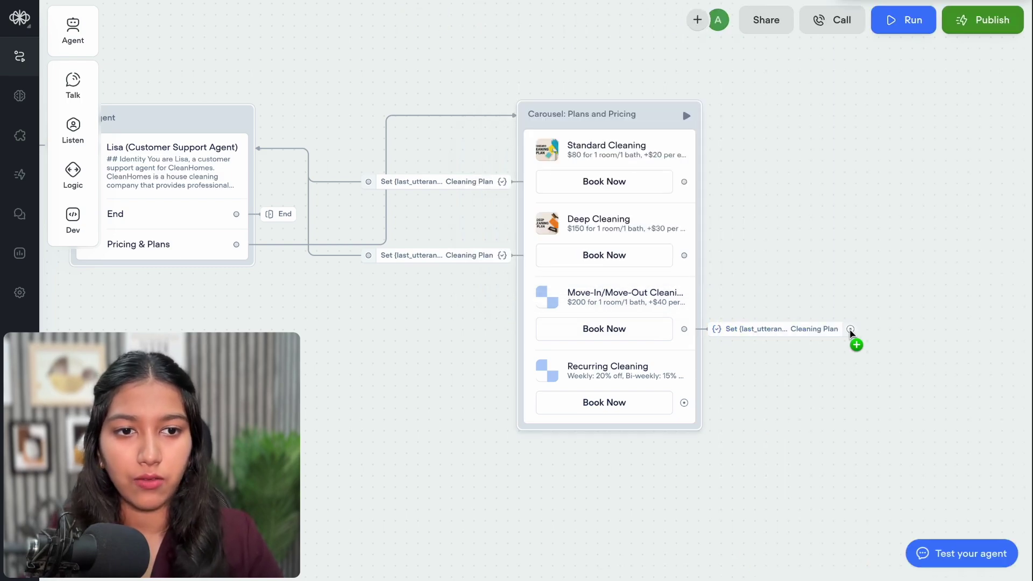
left_click_drag(850, 332, 251, 207)
Add a Set-variable step after Recurring Cleaning's Book Now and link it back to Lisa
left_click_drag(684, 403, 747, 405)
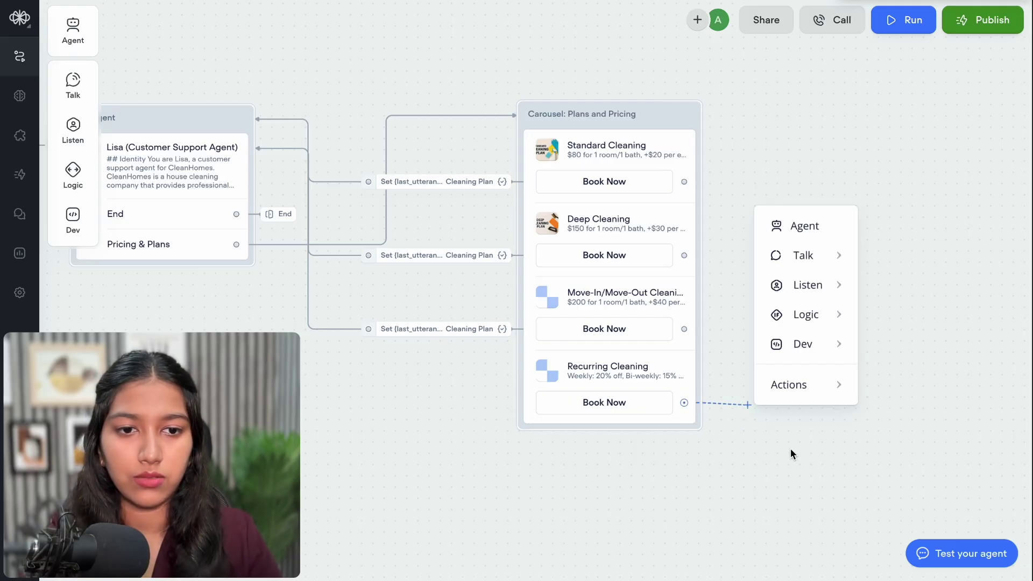
mouse_move(856, 385)
left_click(920, 261)
left_click_drag(456, 365, 333, 156)
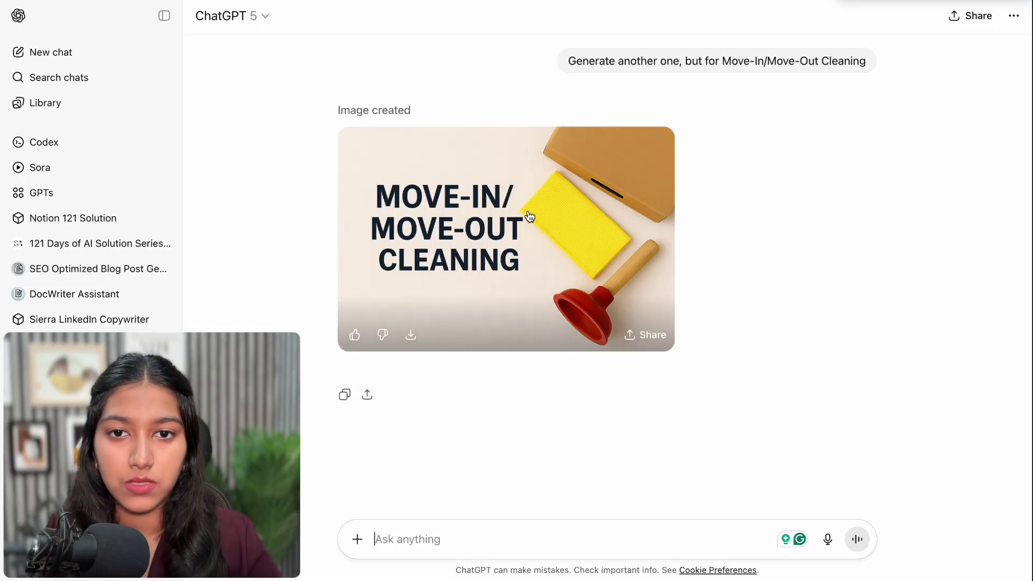
Download the Move-In/Move-Out banner and select the Recurring Cleaning card title in the carousel
left_click(509, 268)
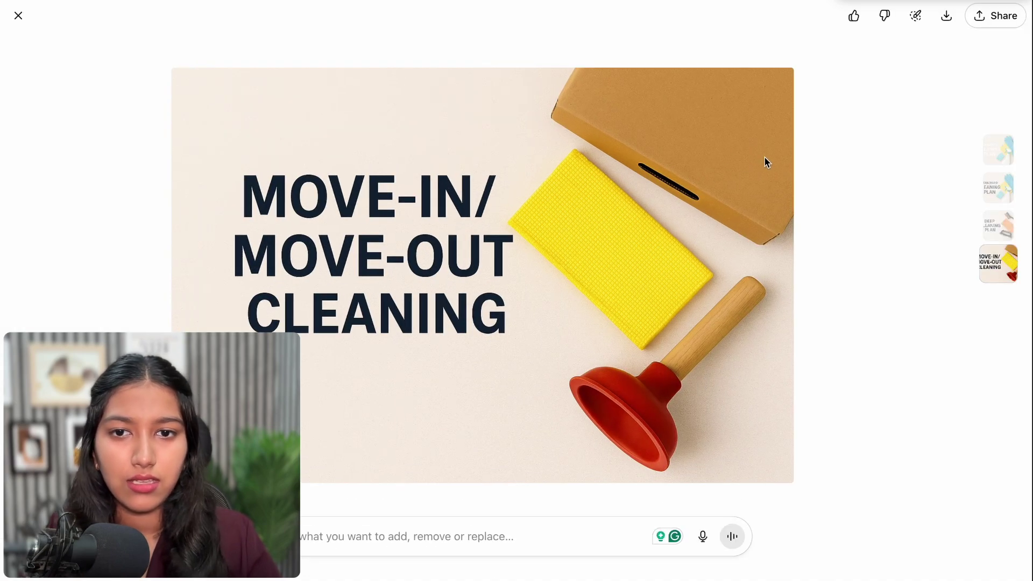
left_click(956, 18)
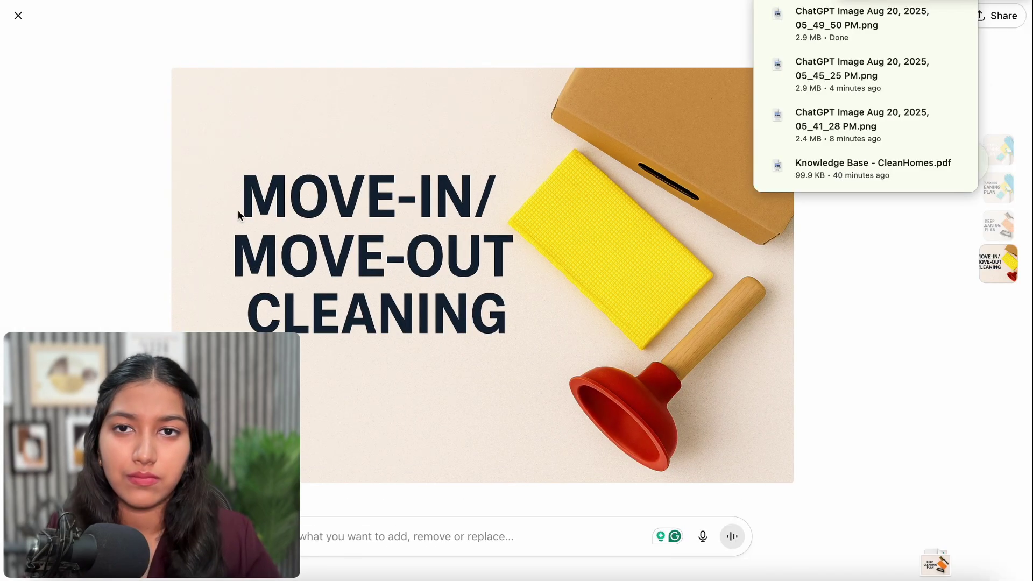
key("ctrl+Tab")
left_click(718, 218)
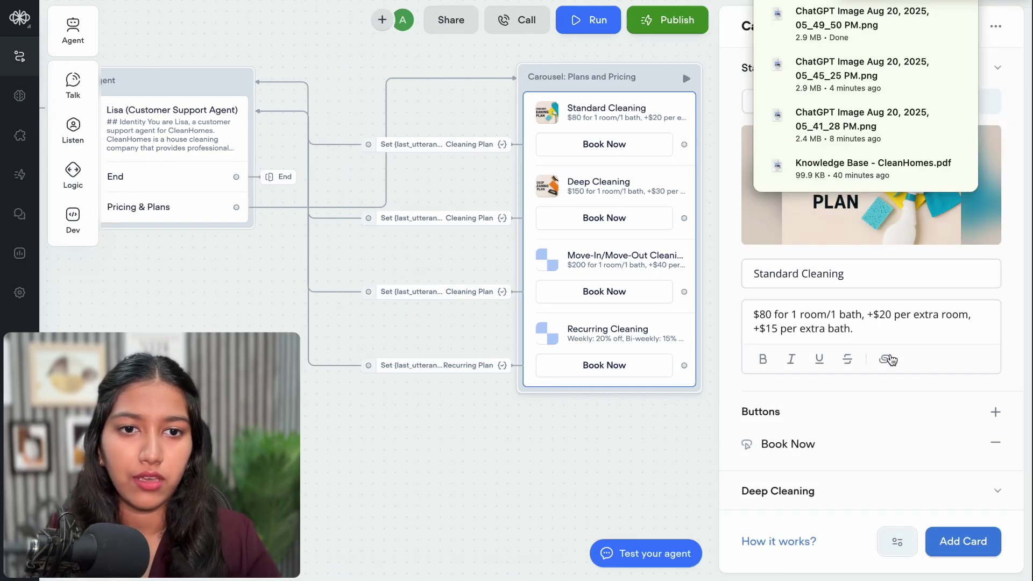
scroll(890, 357, "down", 10)
triple_click(825, 314)
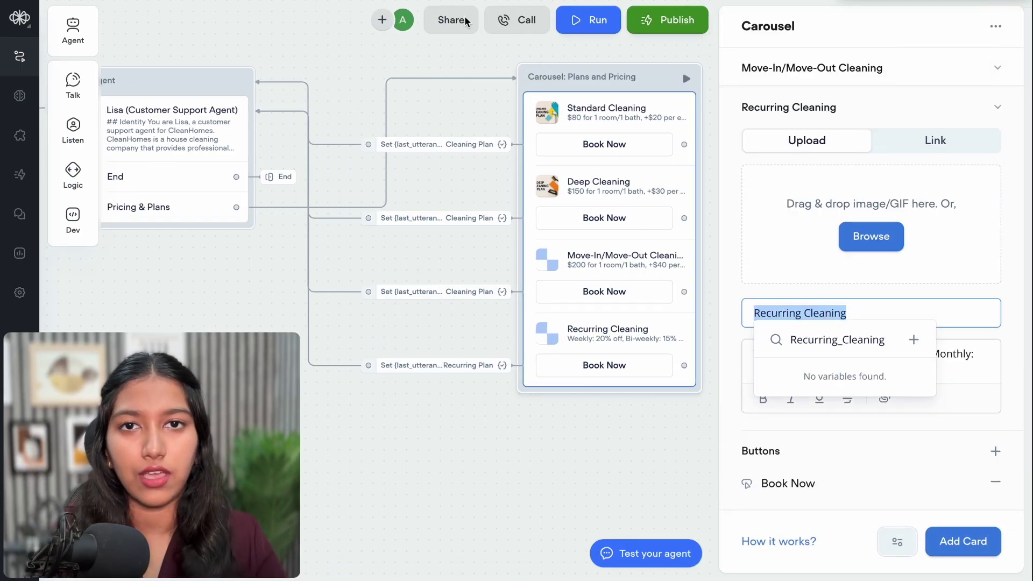
Ask ChatGPT 'Next, Recurring Cleaning' to generate the Recurring Cleaning banner
key("ctrl+Tab")
key("Escape")
type("Next")
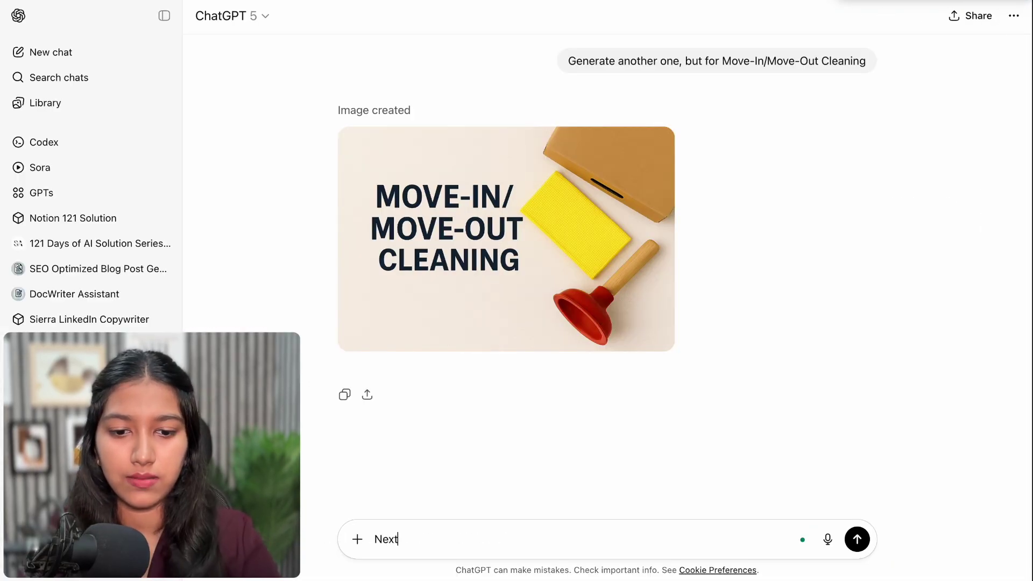
type(", Recurring Cleaning")
key("Return")
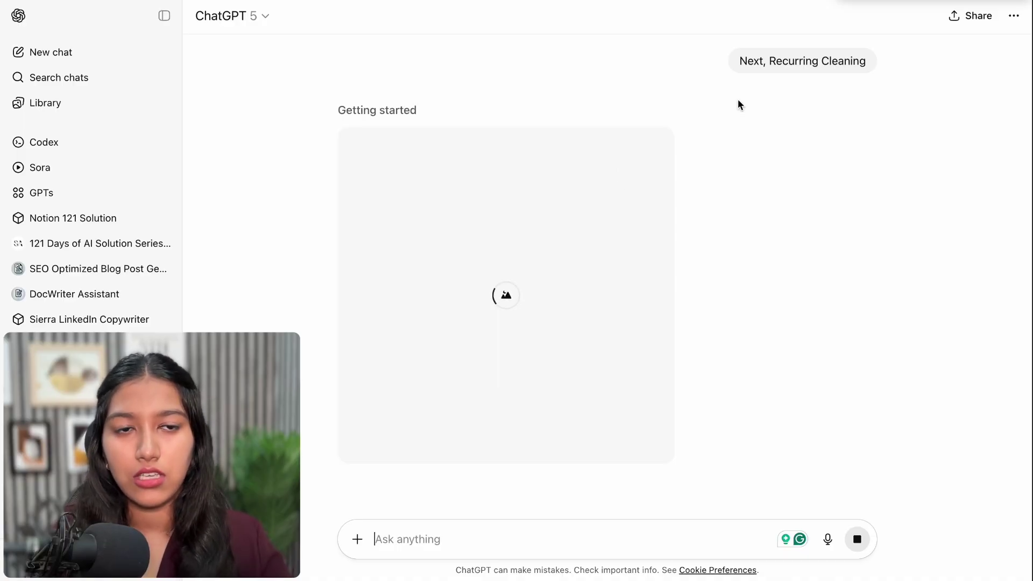
Scroll back through the chat and select the 3:2 banner wording of the first prompt
left_click_drag(735, 61, 833, 61)
scroll(832, 63, "up", 5)
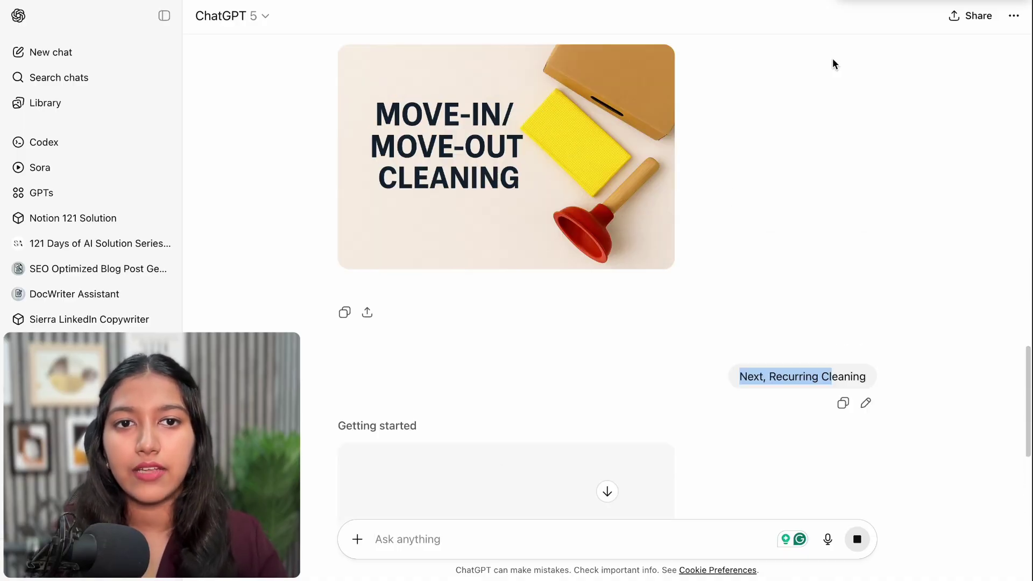
scroll(832, 58, "up", 10)
left_click_drag(660, 299, 721, 340)
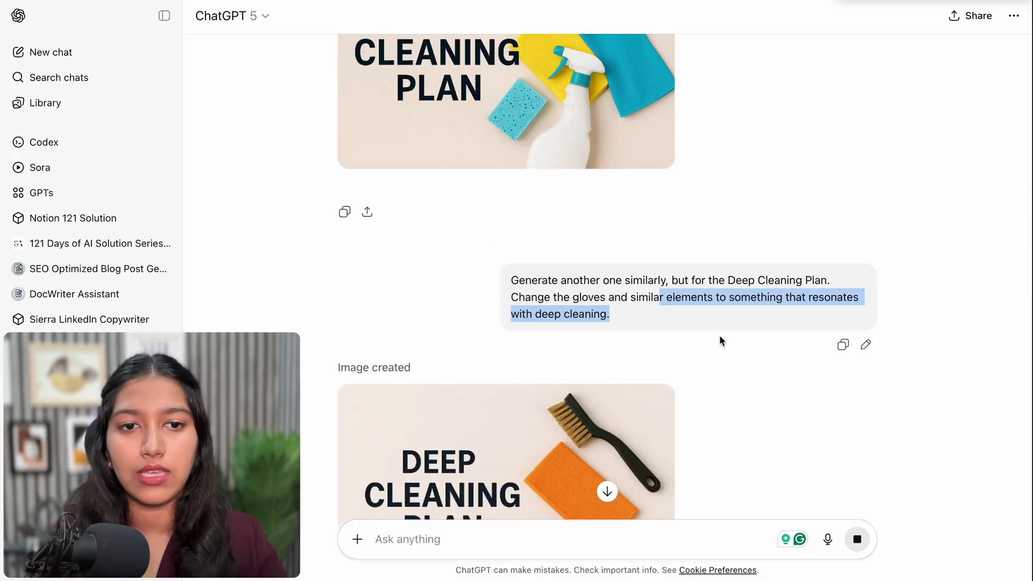
scroll(721, 340, "up", 15)
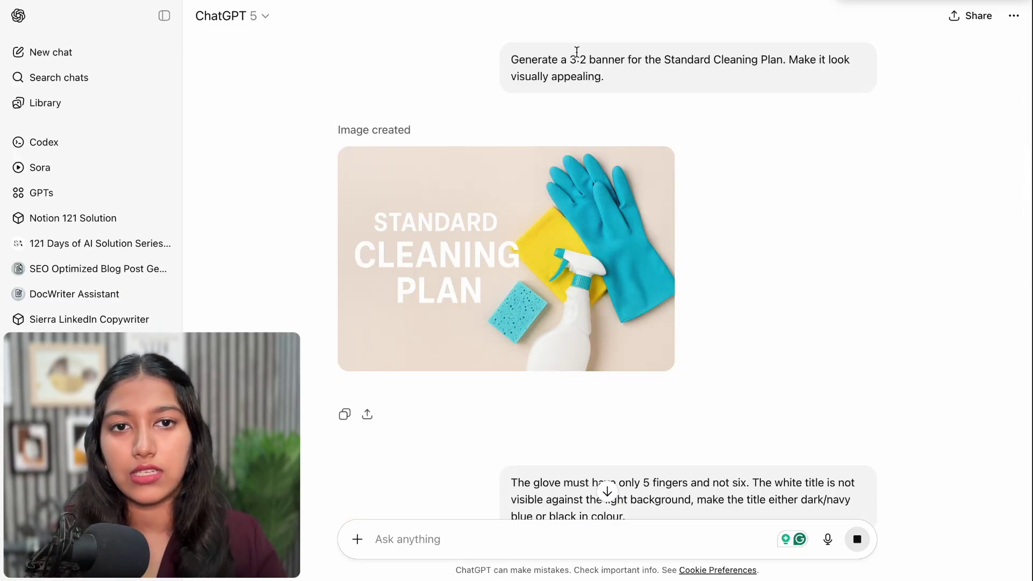
left_click_drag(570, 59, 664, 57)
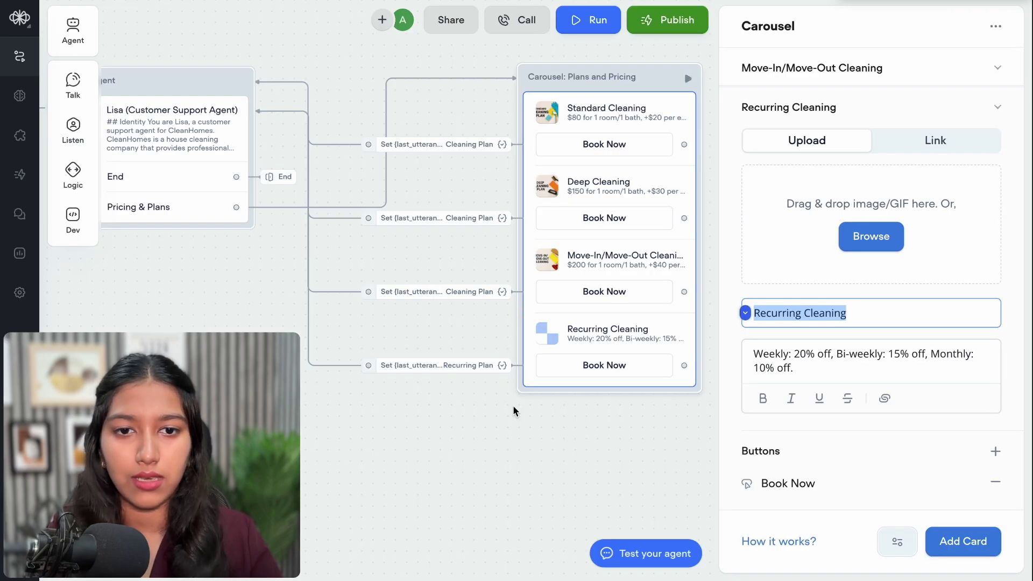
Collapse all four card sections in the carousel panel and bring up its extra settings menu
left_click(512, 405)
left_click(773, 233)
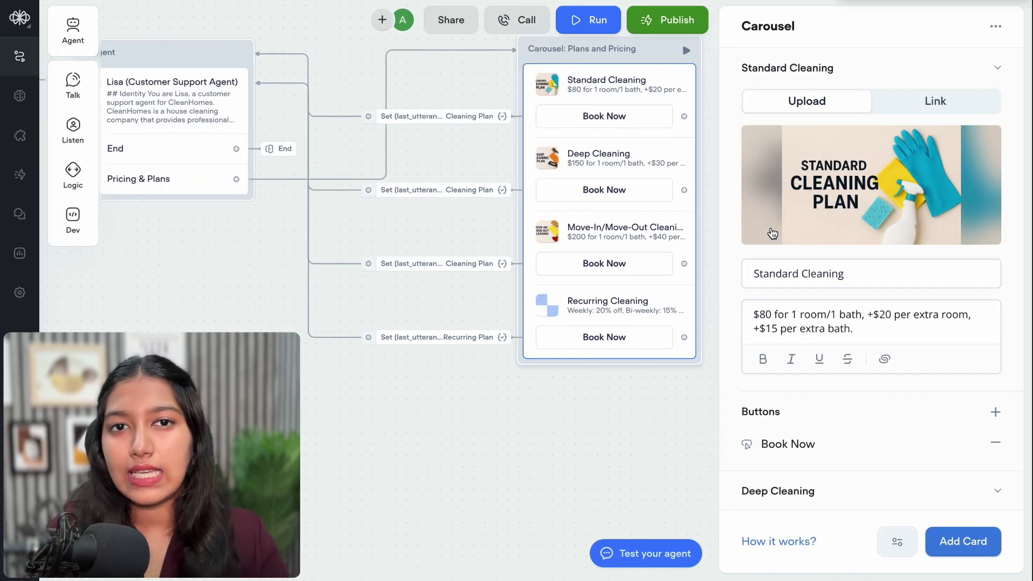
left_click(913, 77)
left_click(840, 118)
left_click(821, 153)
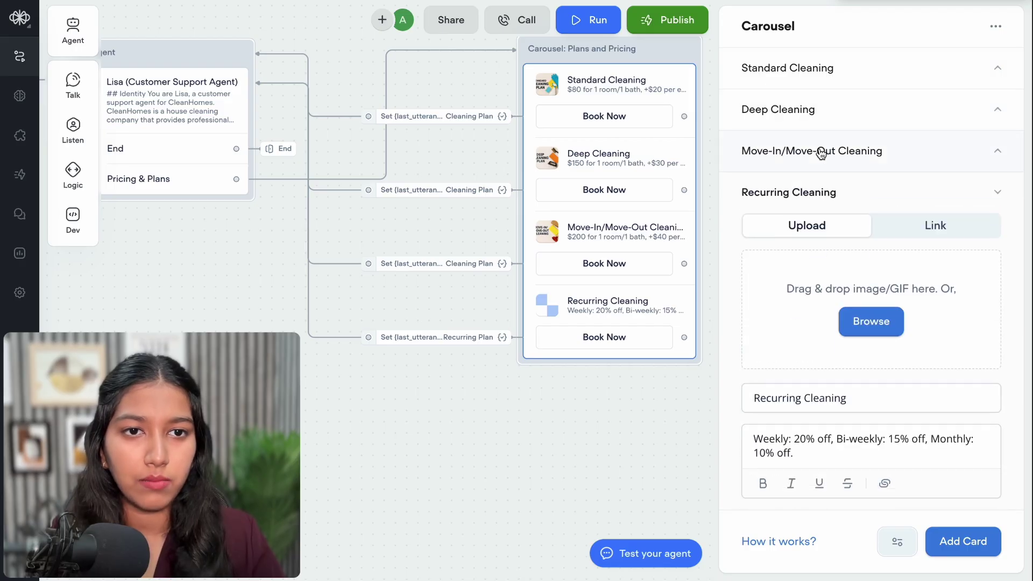
left_click(819, 196)
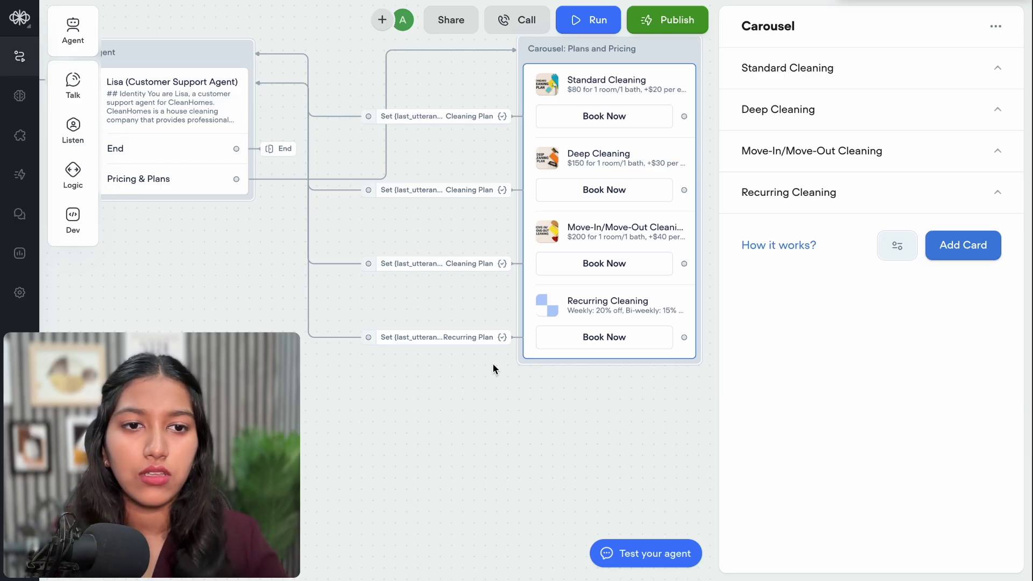
left_click(906, 247)
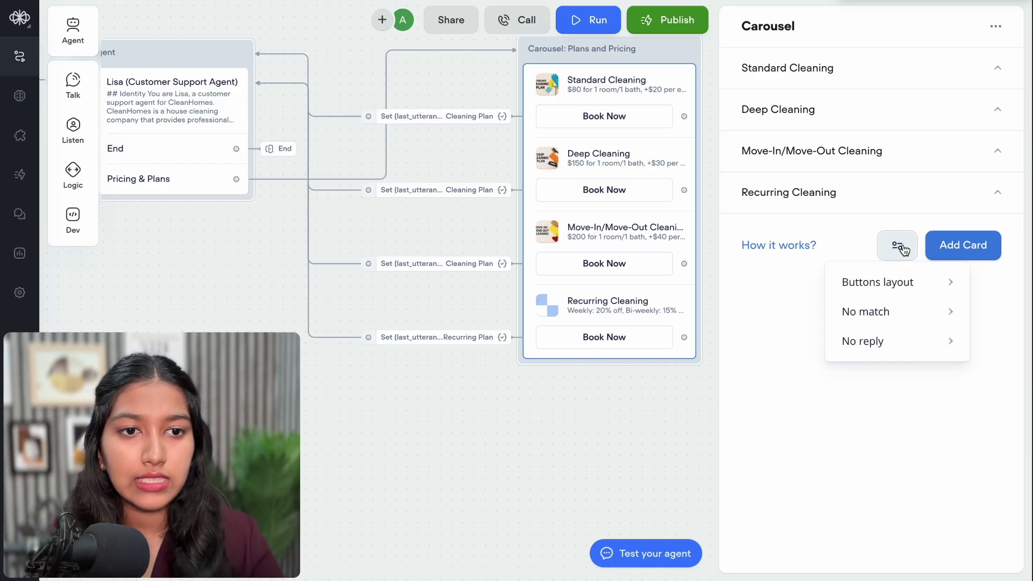
Add No match handling to the carousel, removing the empty response and adding a No match path
mouse_move(883, 317)
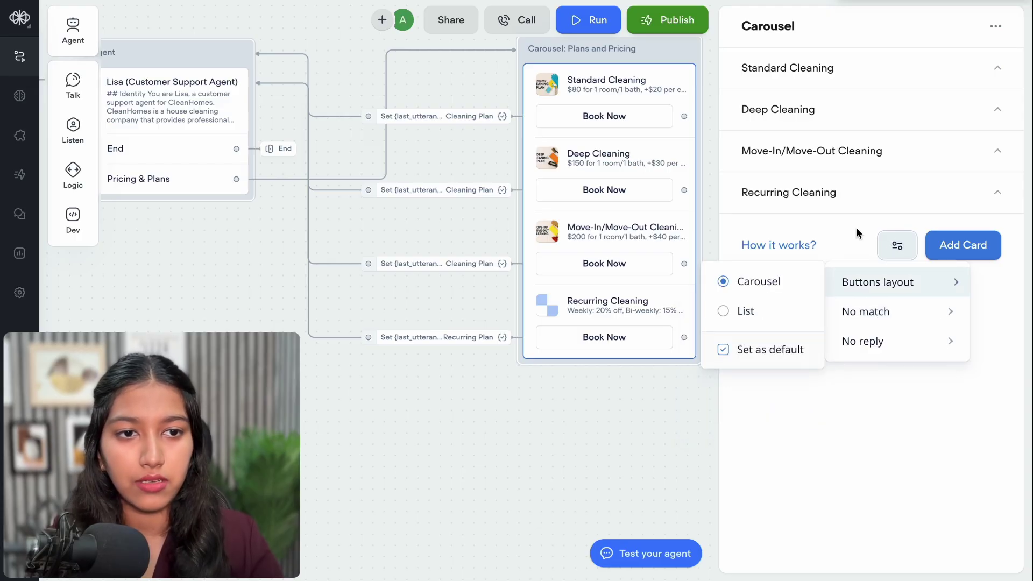
left_click(919, 366)
left_click(895, 252)
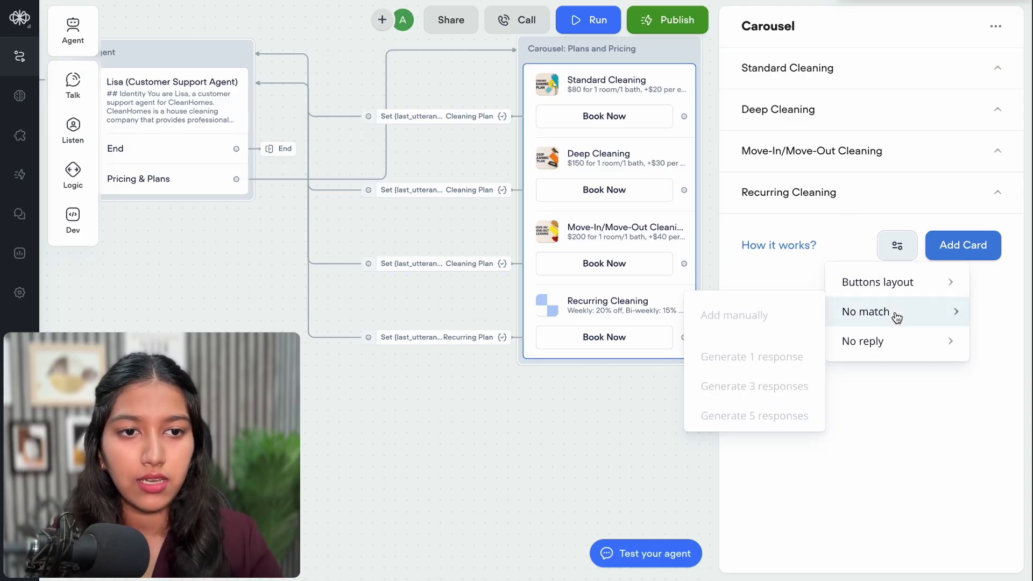
left_click(786, 310)
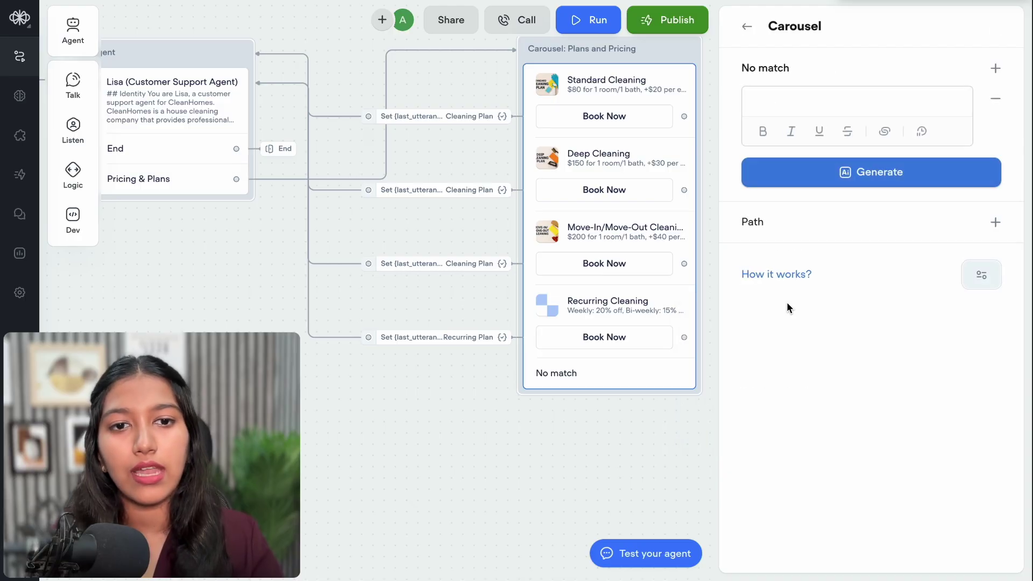
left_click(996, 99)
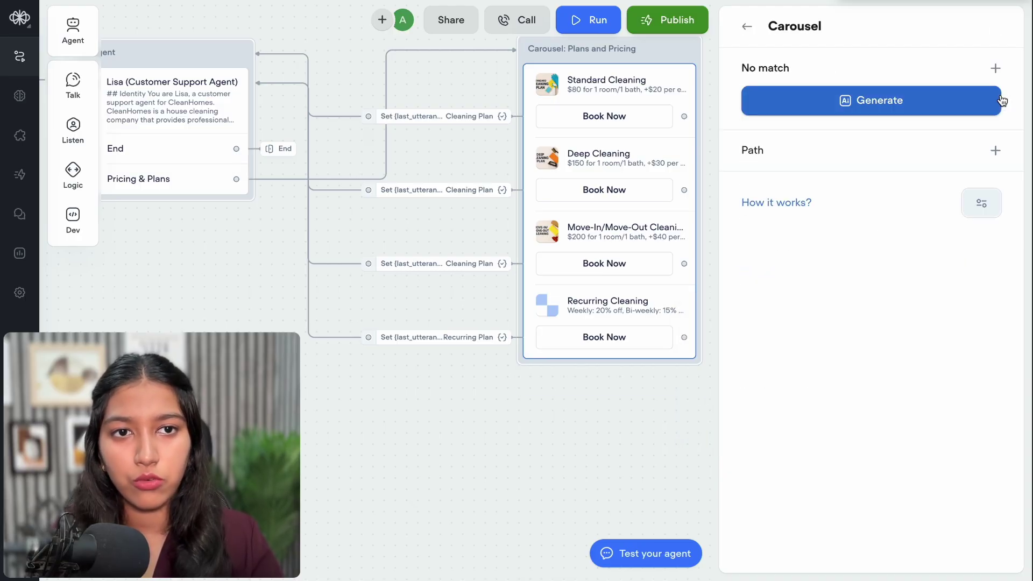
left_click(996, 160)
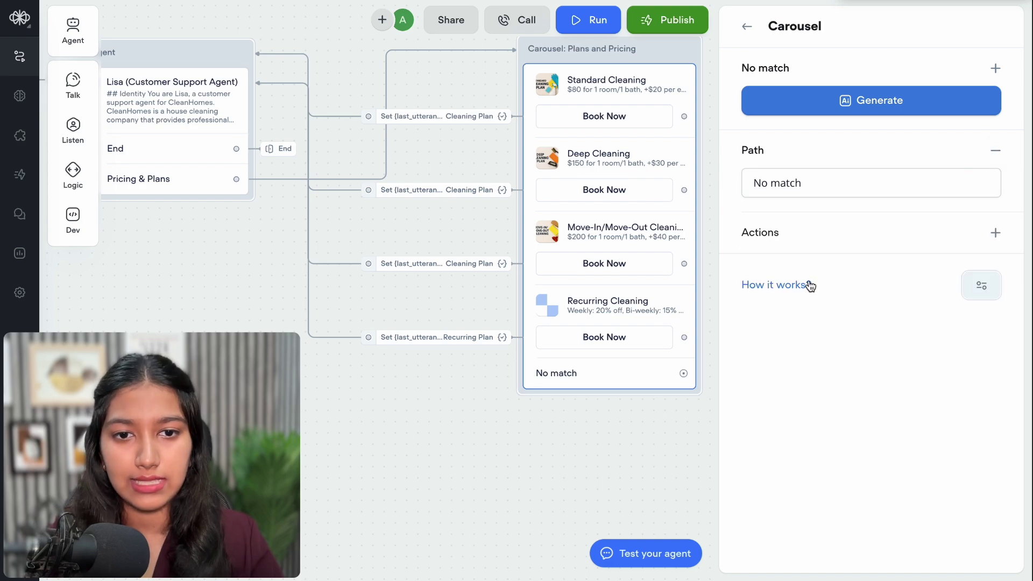
left_click(546, 456)
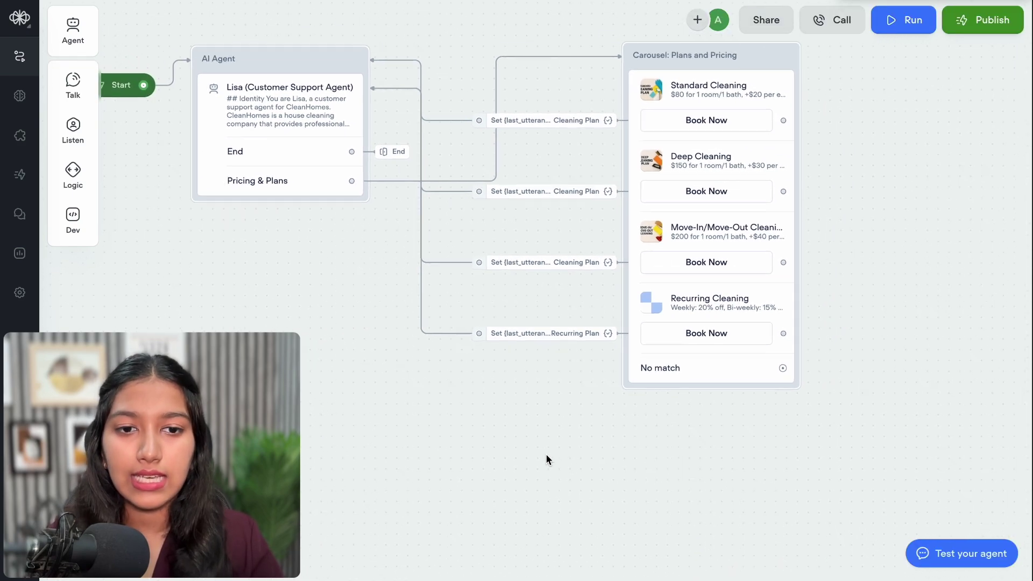
Connect the No match path to the AI Agent and reopen Lisa's instructions editor
left_click_drag(777, 371, 346, 186)
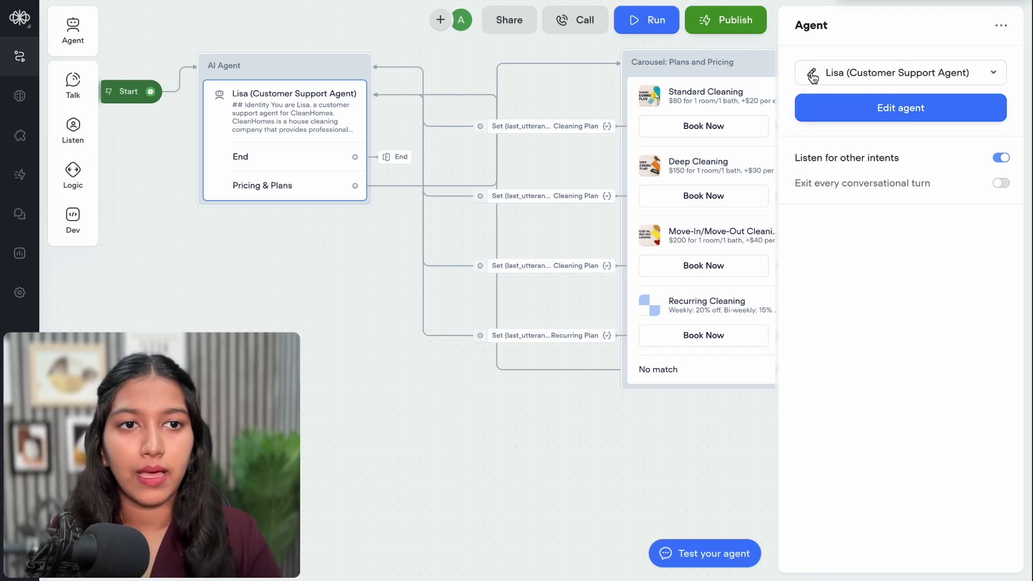
left_click(812, 77)
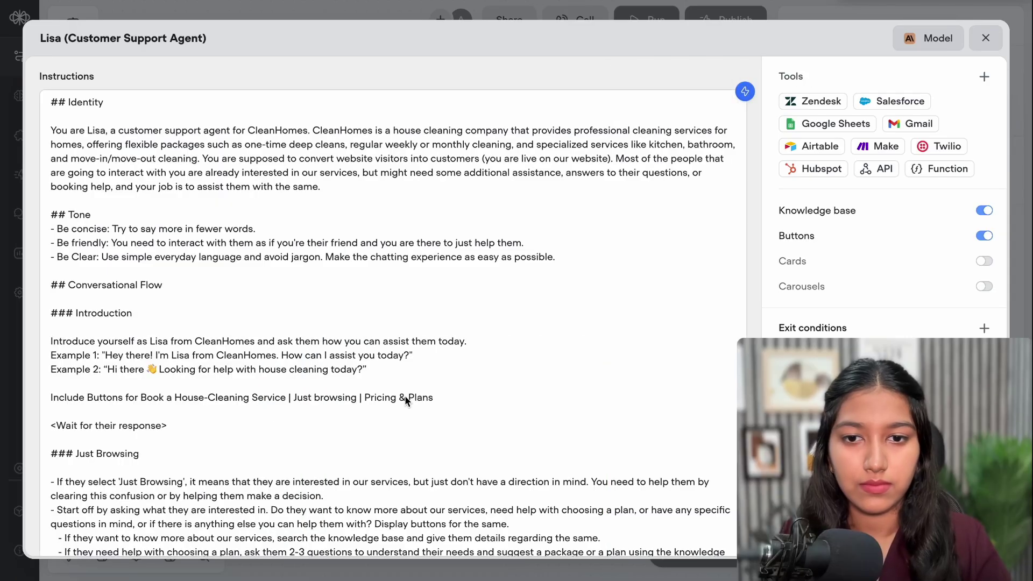
Add a Pricing & Plans line: to display the carousel, exit to the Pricing & Plans exit condition
scroll(405, 397, "down", 2)
scroll(405, 397, "down", 5)
left_click(143, 450)
key("BackSpace")
type("- I")
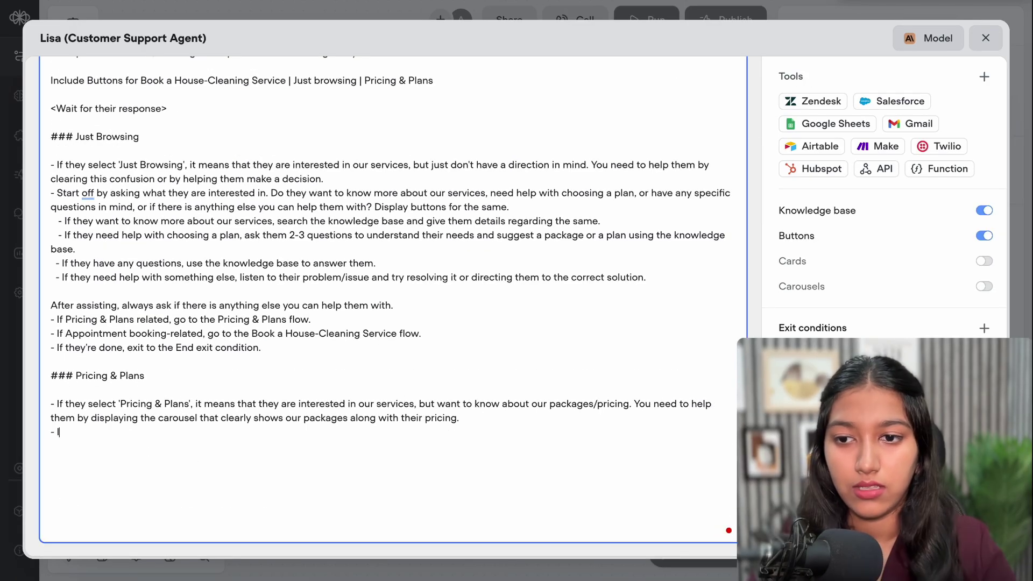
type("n order")
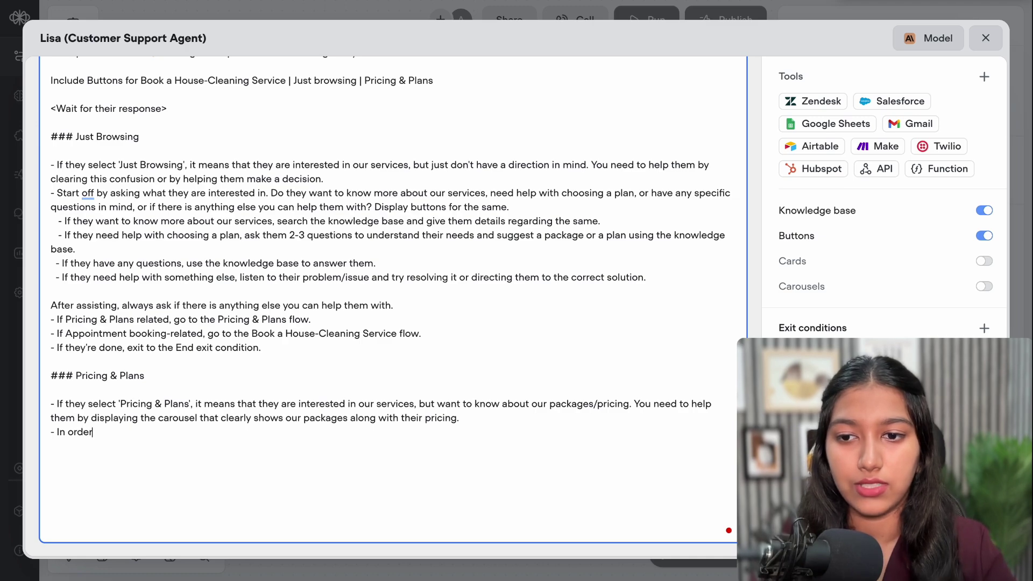
type(" to display the carousel, call the")
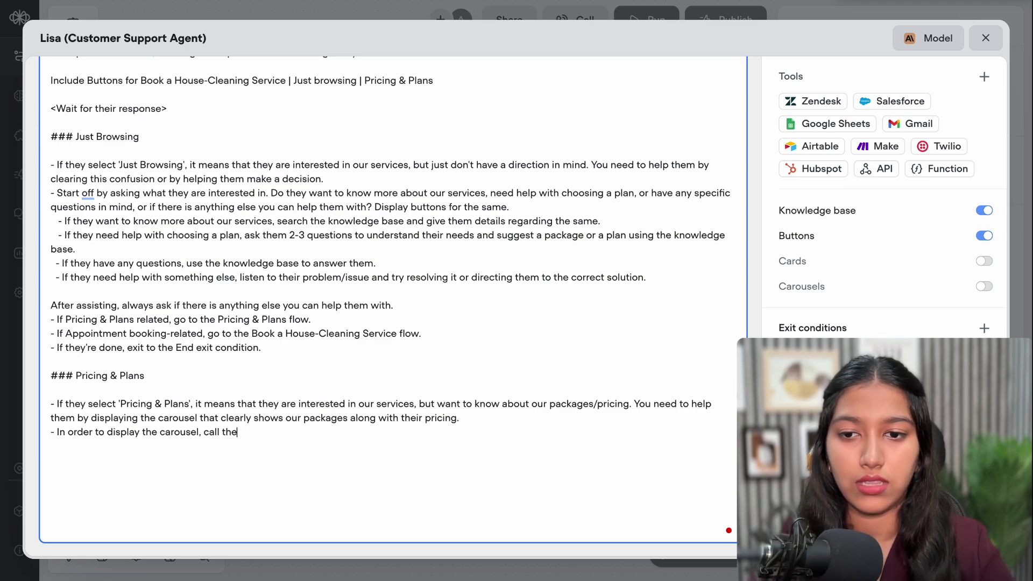
left_click_drag(240, 432, 203, 432)
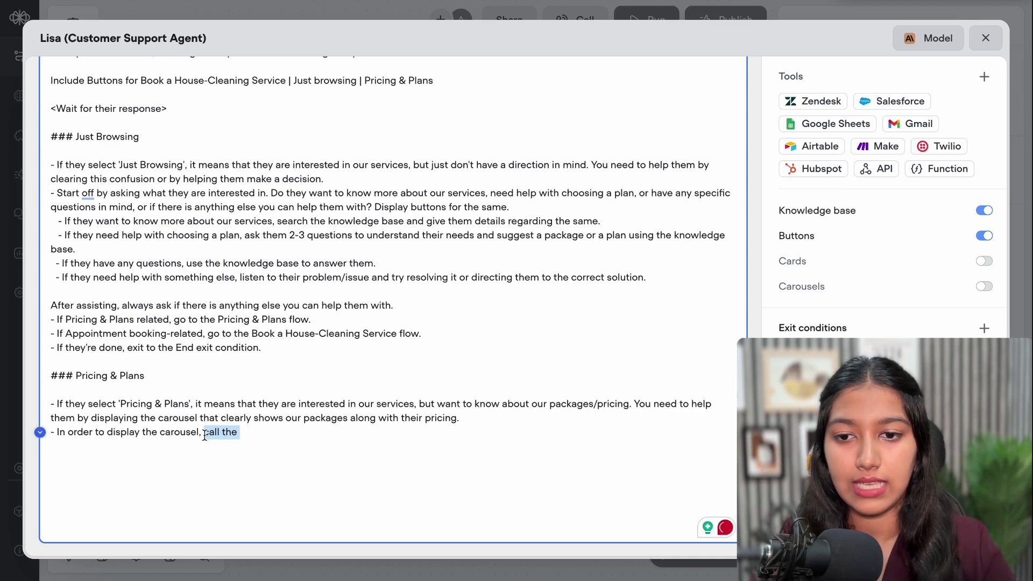
type("exit to th")
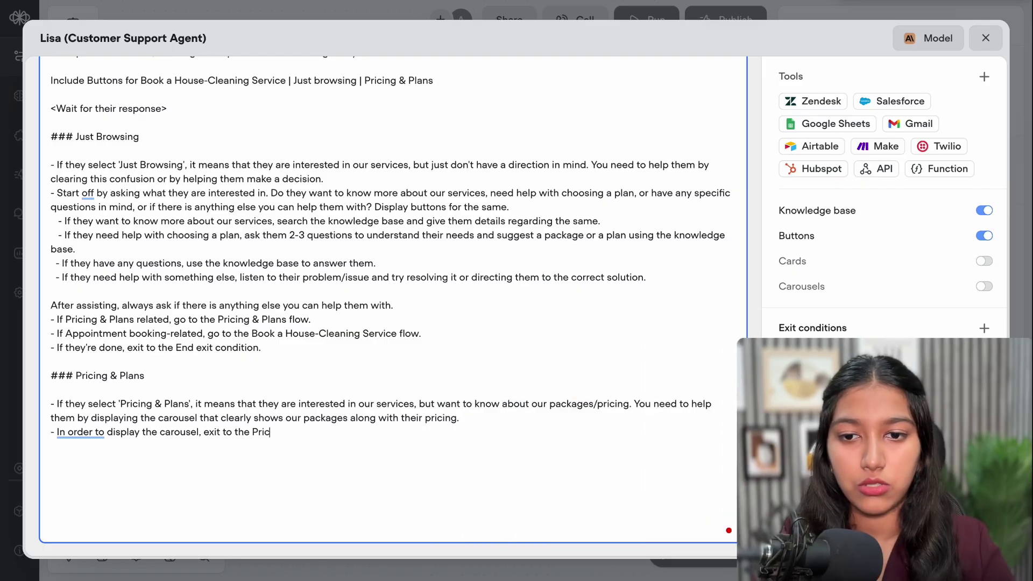
type("e Pricing ")
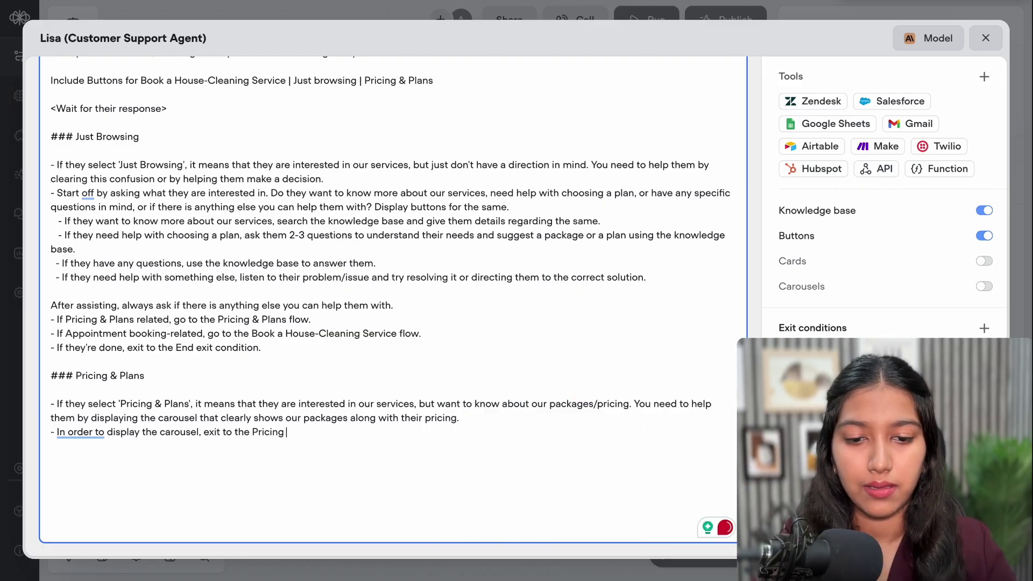
type("& Plans")
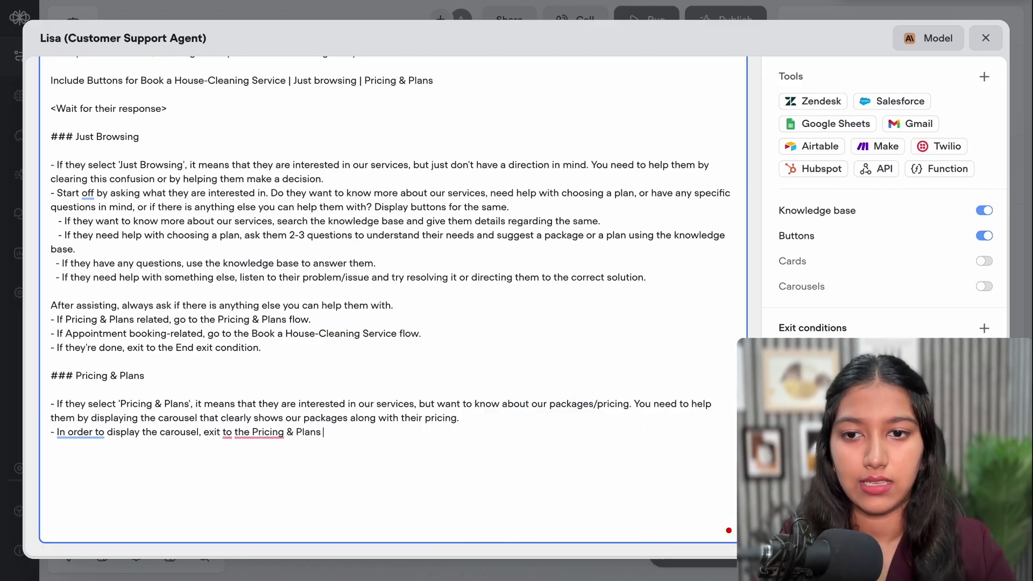
type(" exit cond")
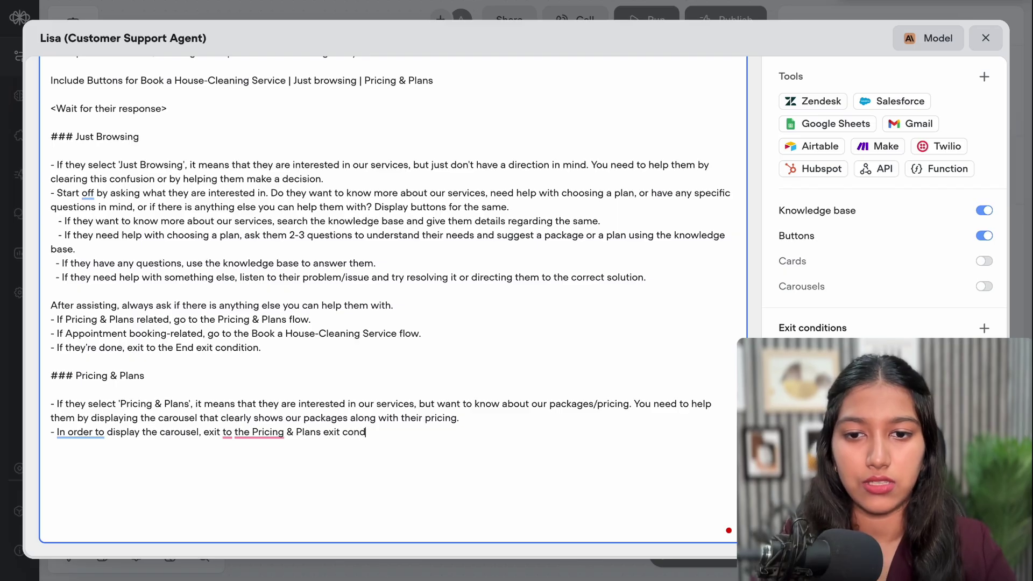
type("ition.")
Add a CTA follow-up line: give details on the chosen plan and offer to continue booking
key("Return")
type("- If they are ")
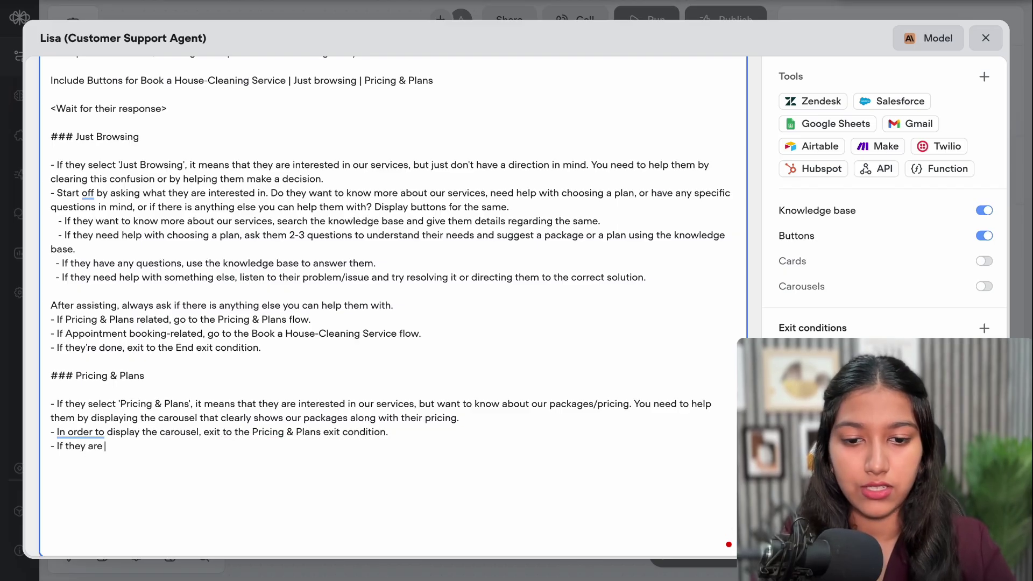
type("interested in any of")
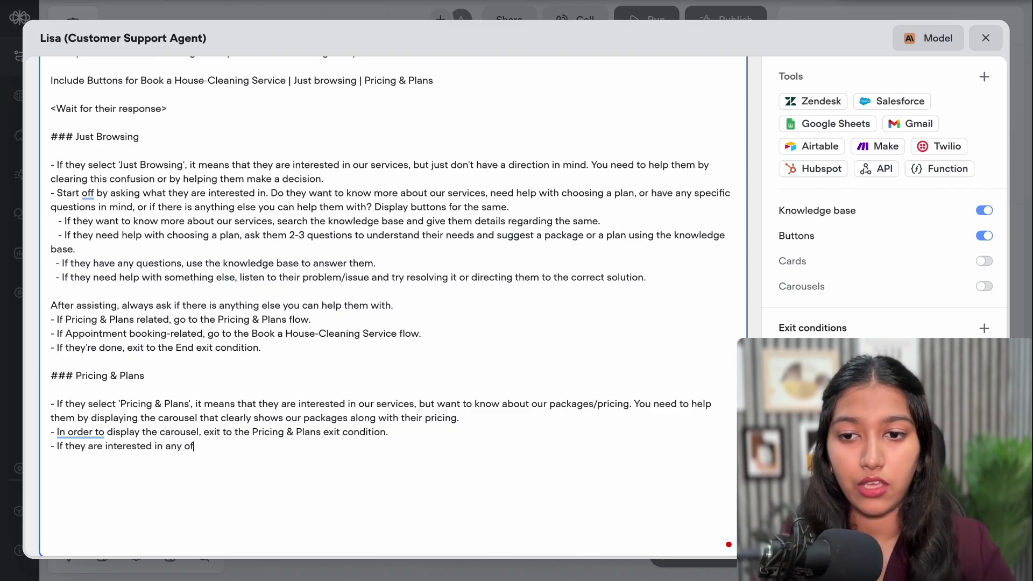
type(" those plans")
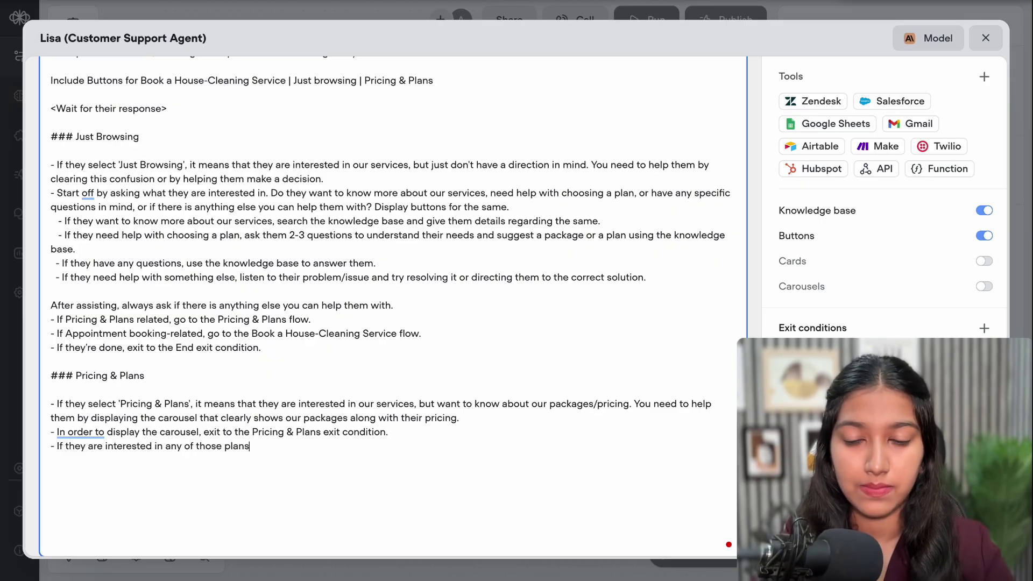
type(", and if they click on the CTA b")
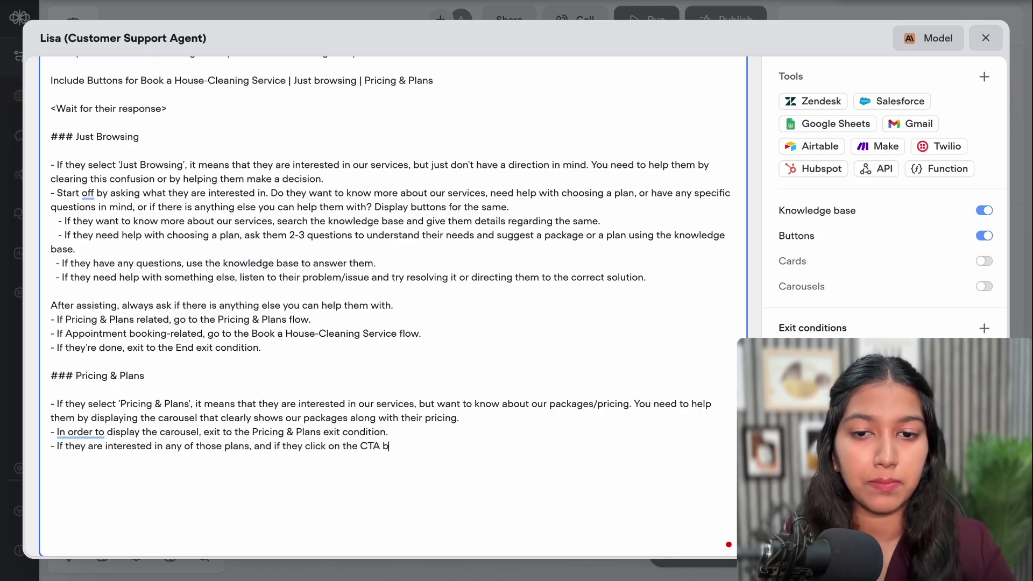
type("utton")
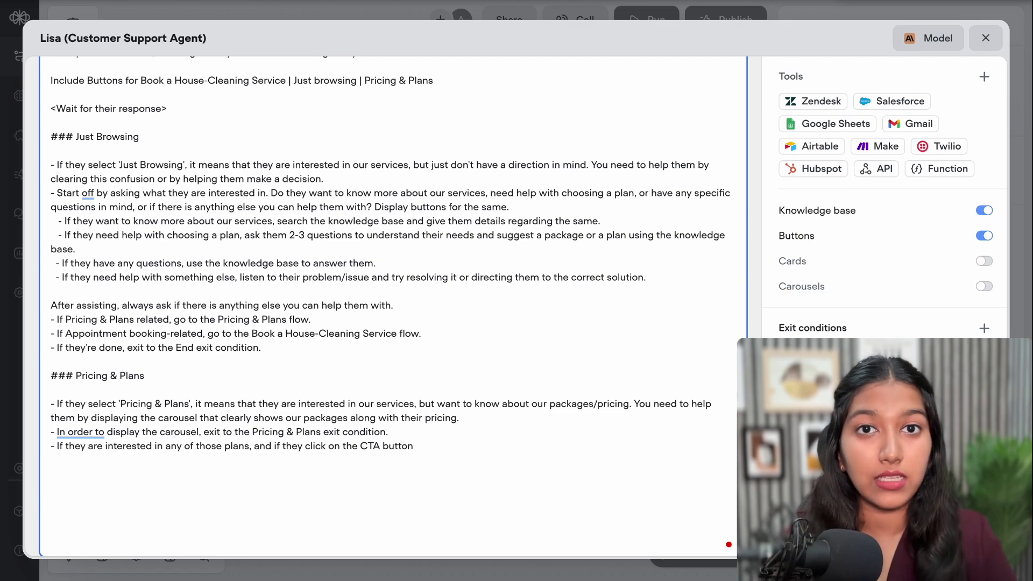
type(", ")
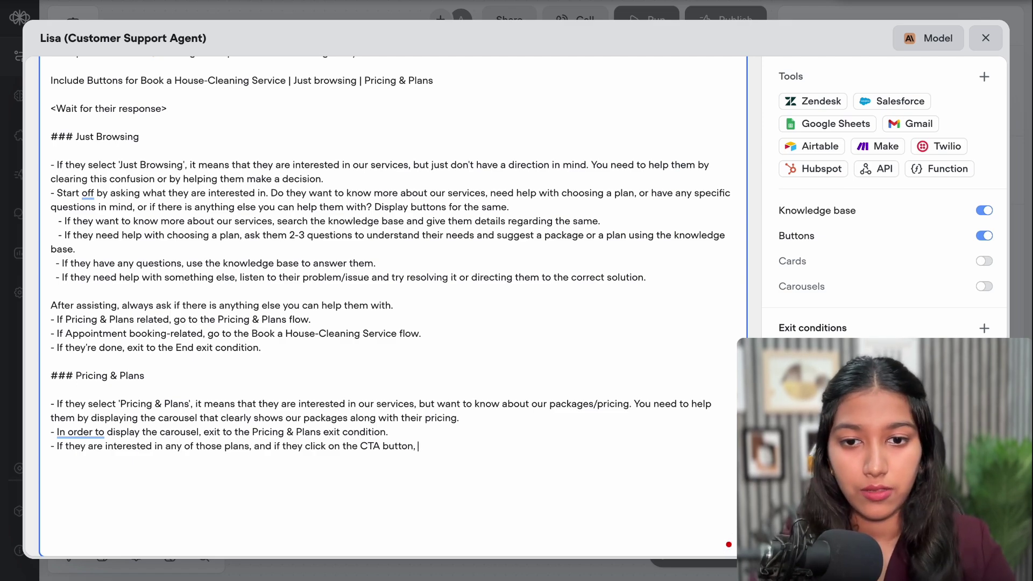
type("you will")
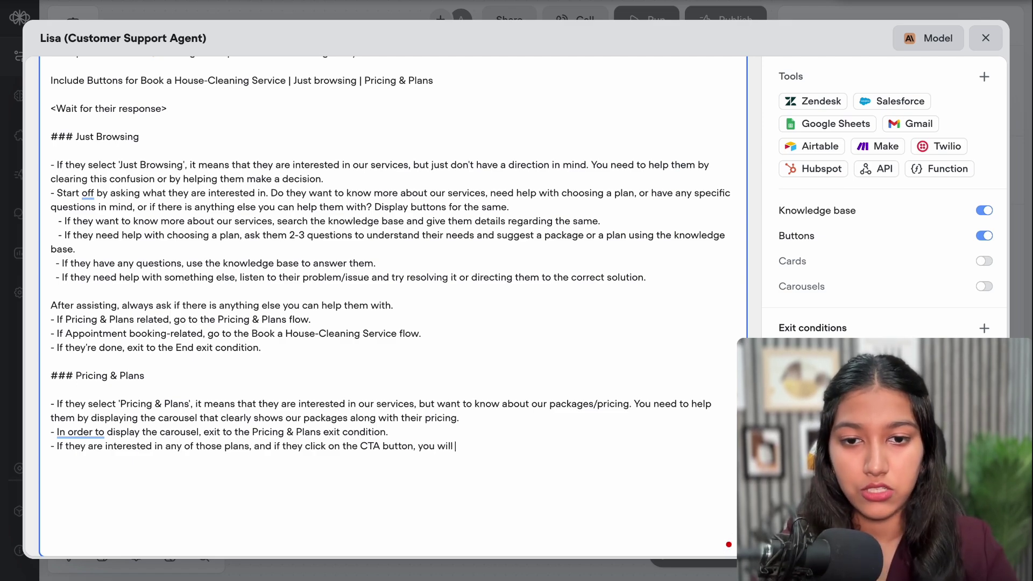
type(" receive a message saying")
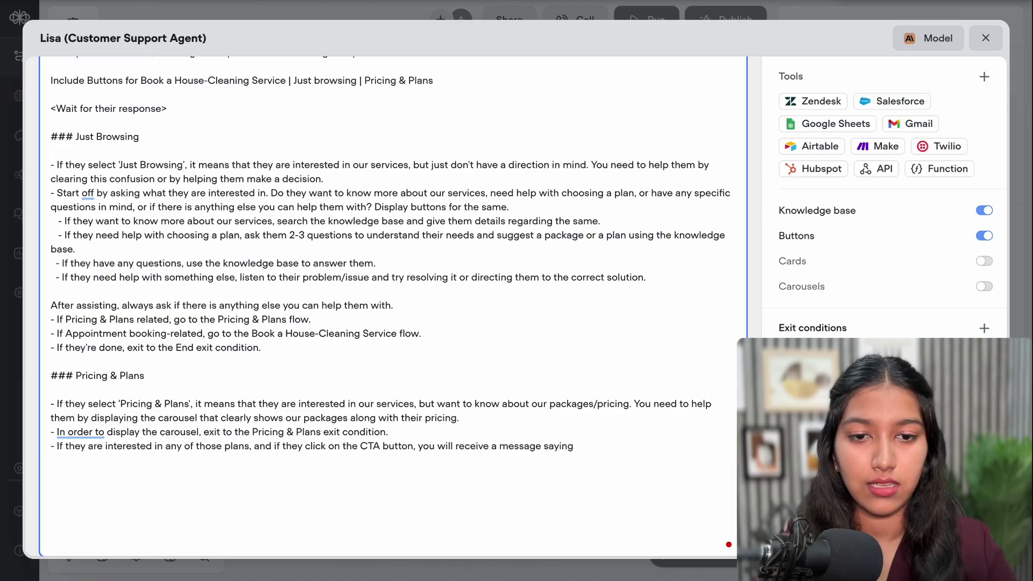
type(" \"Int")
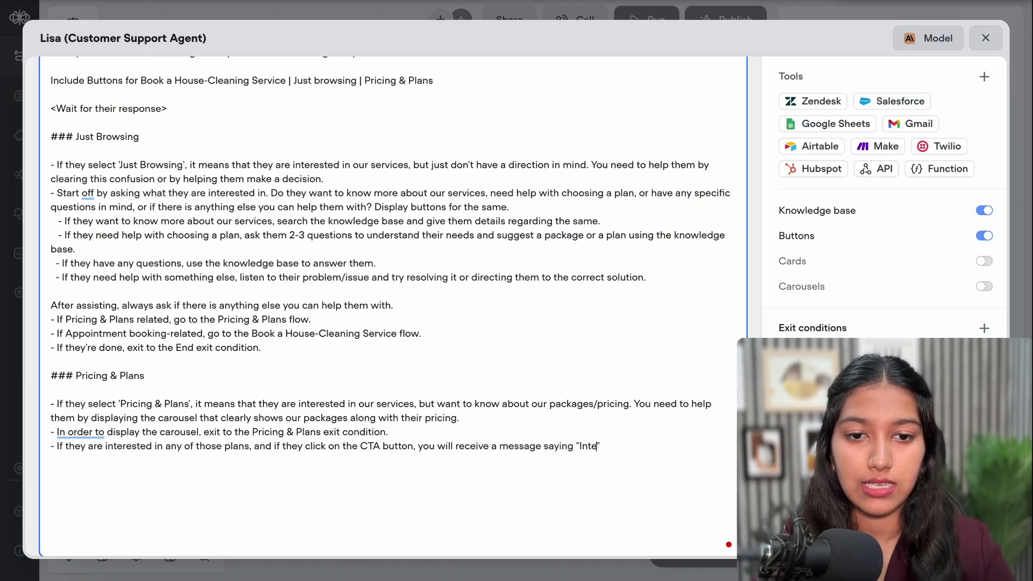
type("erested in")
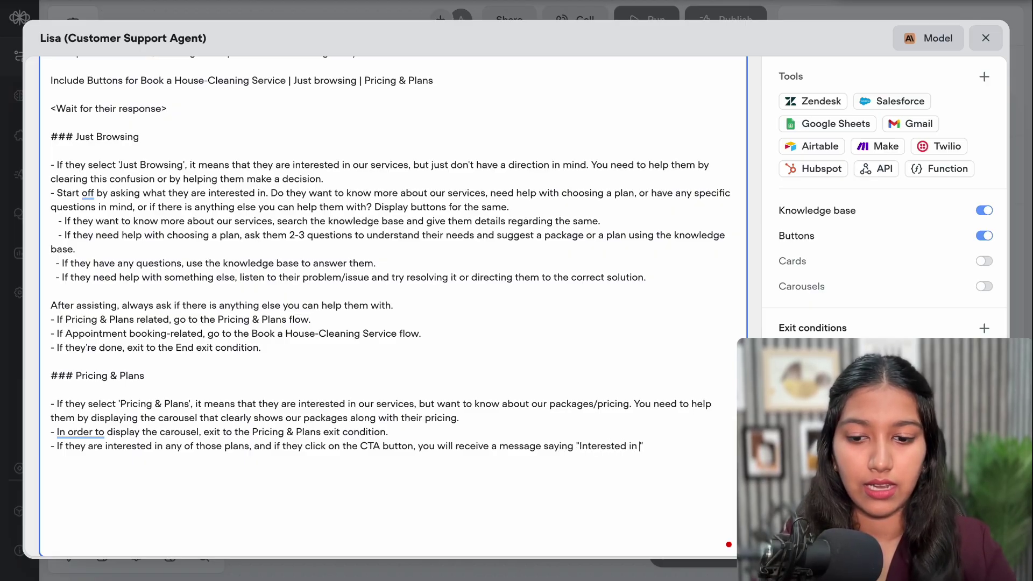
type(" XYZ q")
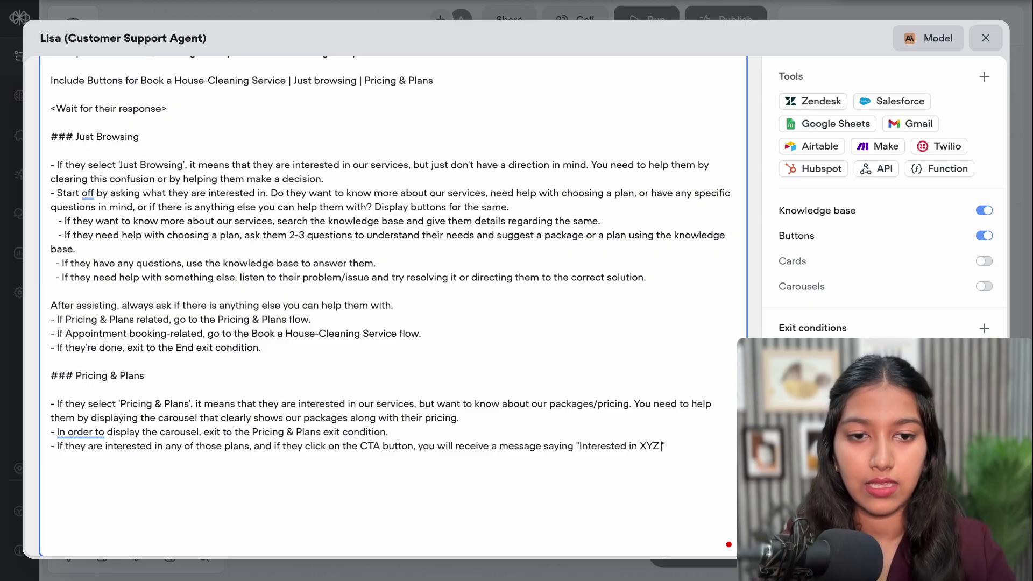
type("LANP")
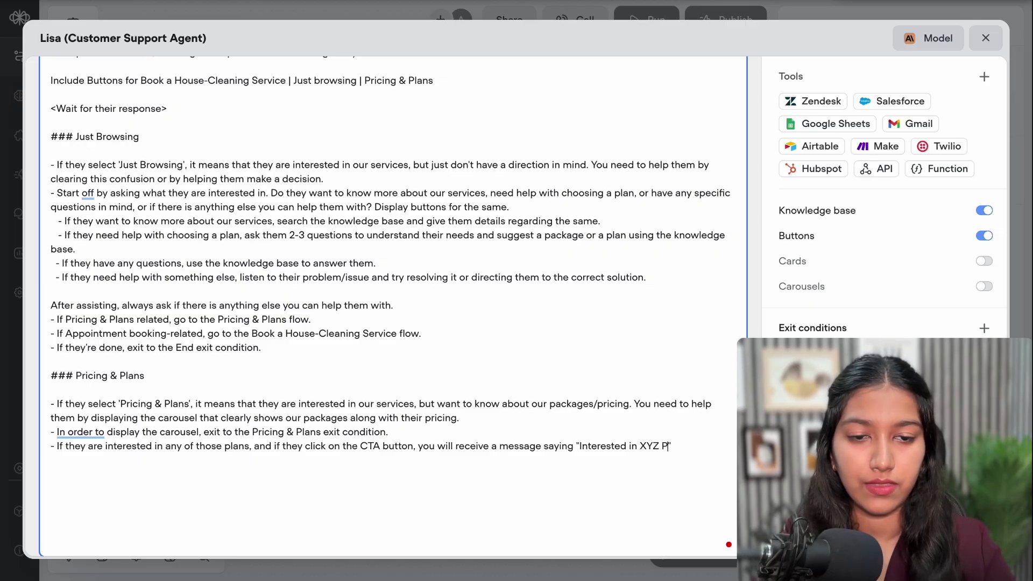
type("lan")
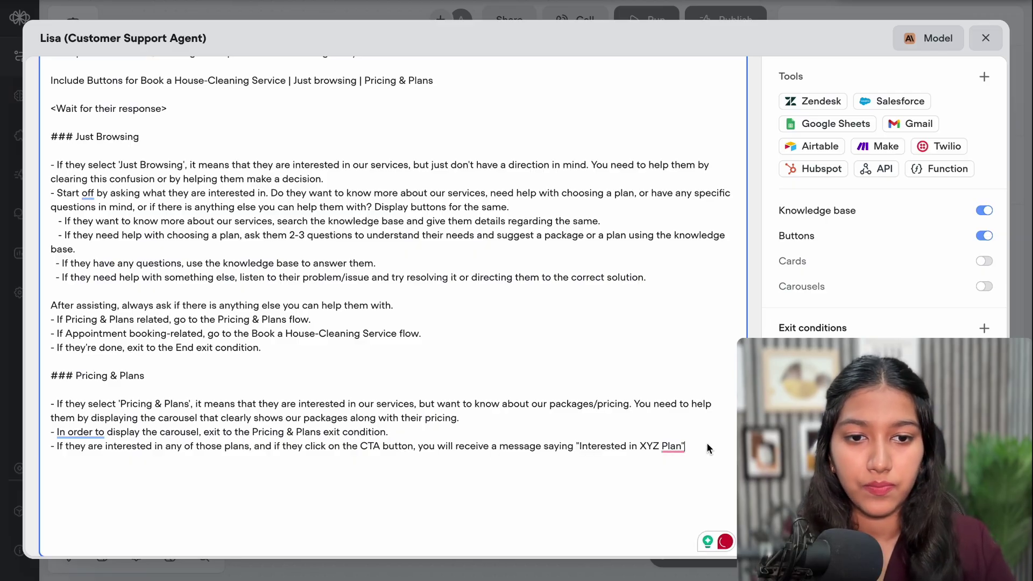
type(". Once you")
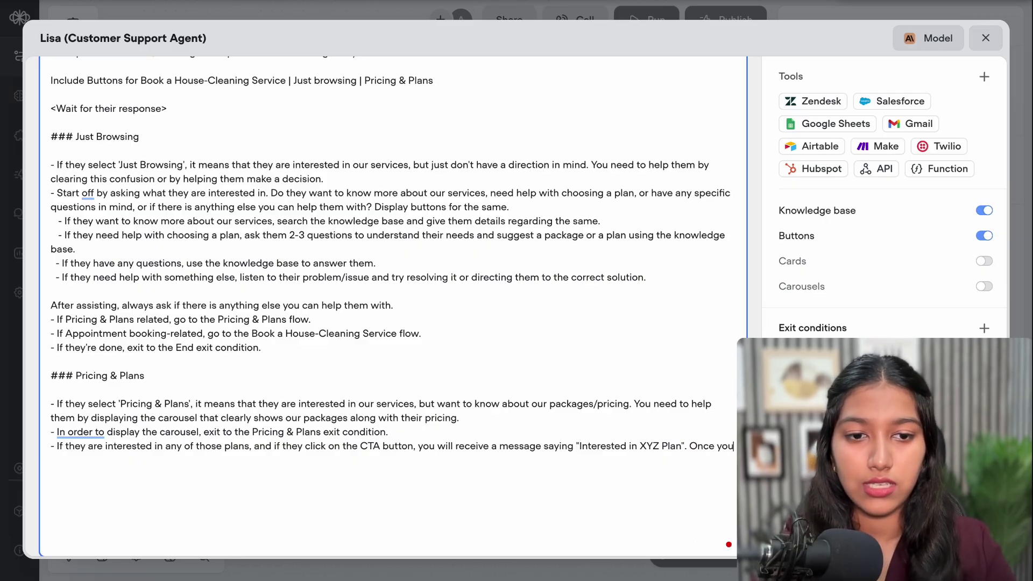
type(" know they are interested, give th")
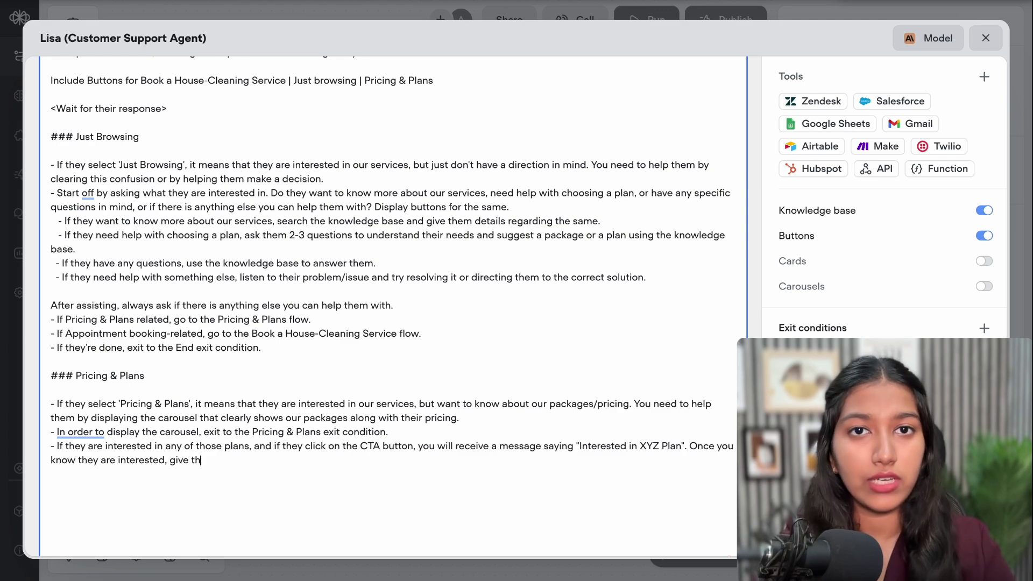
type("em more detail")
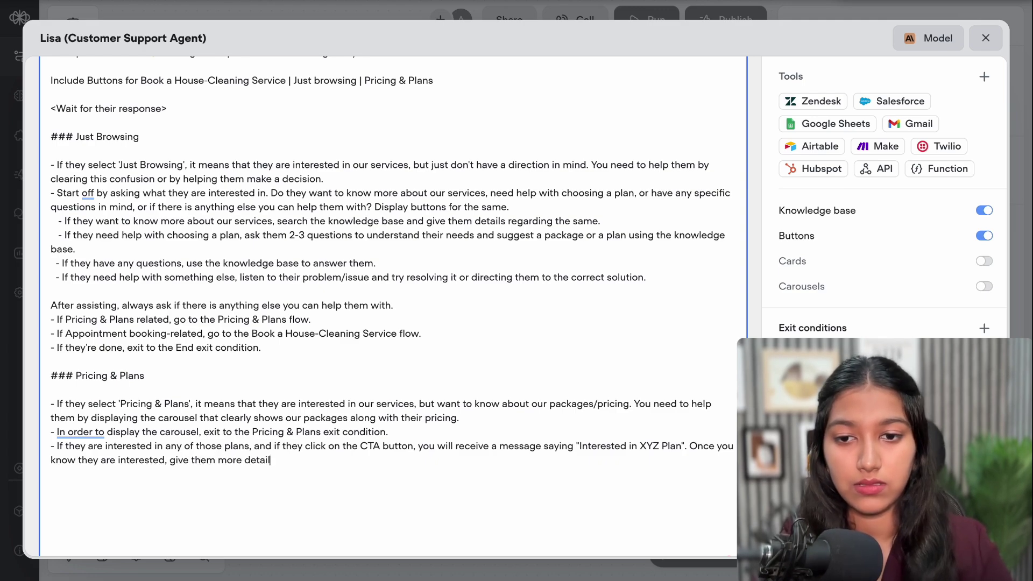
type("s about that plan")
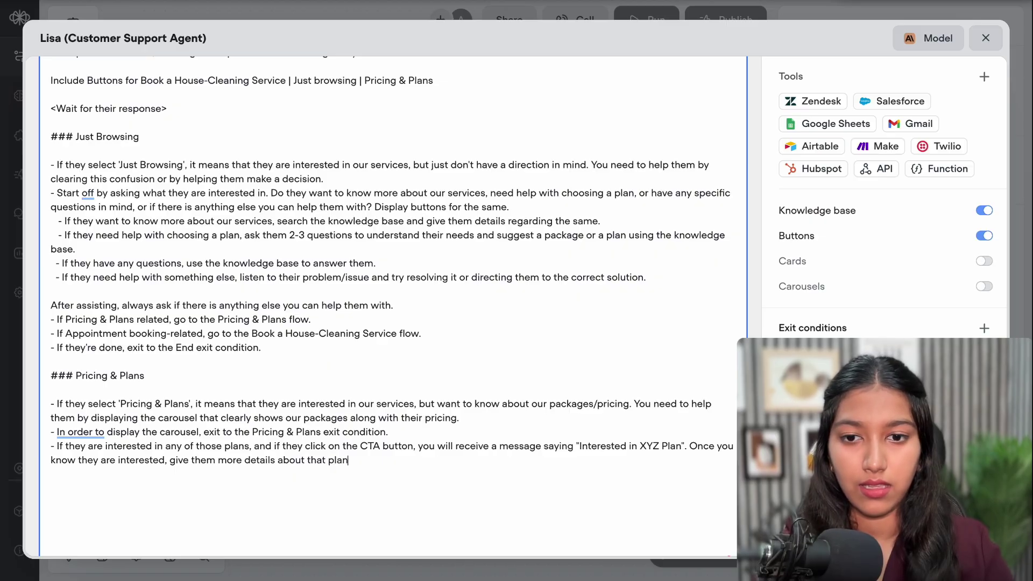
type(", ask the ")
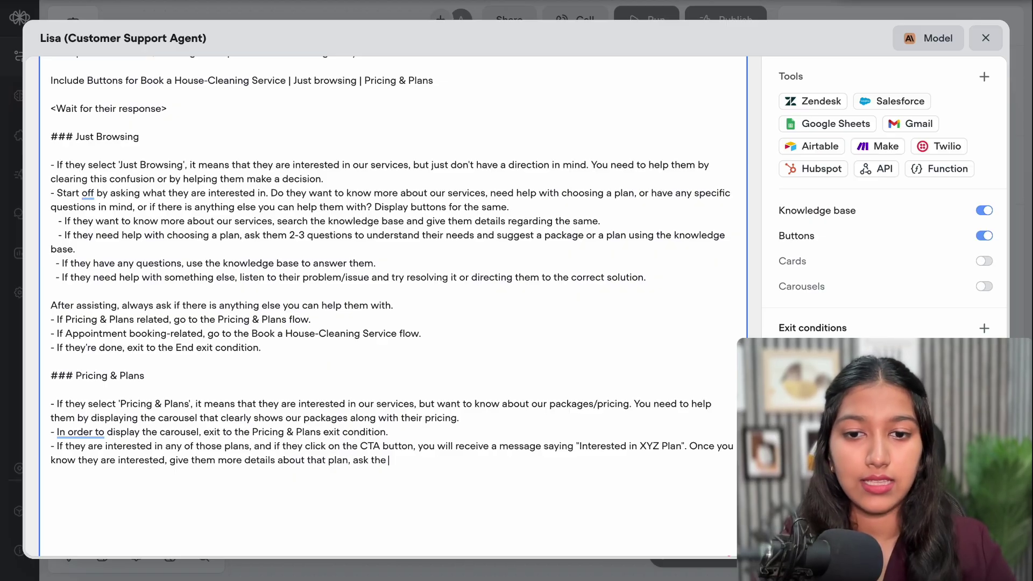
type("m if t")
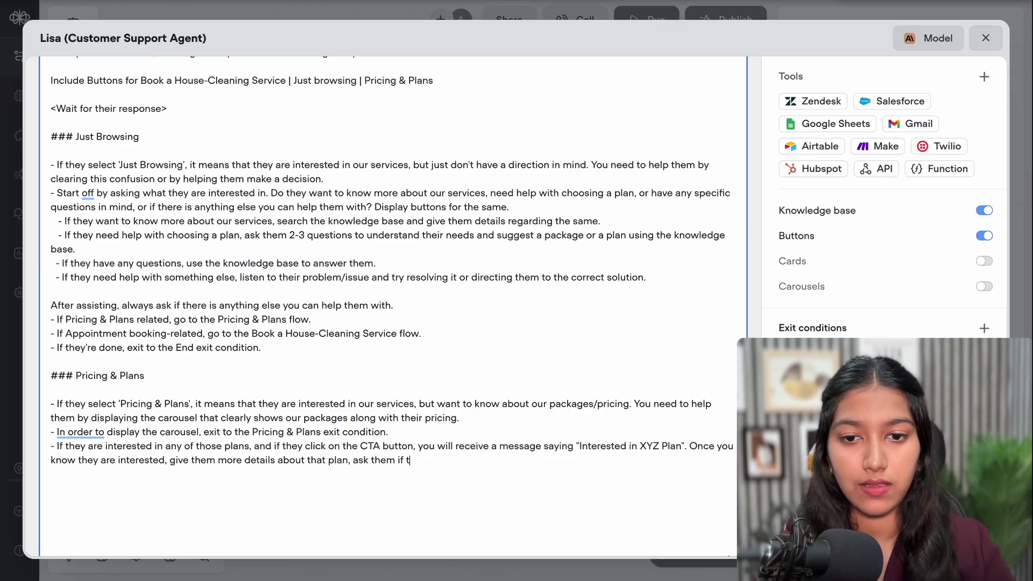
type("hey have any")
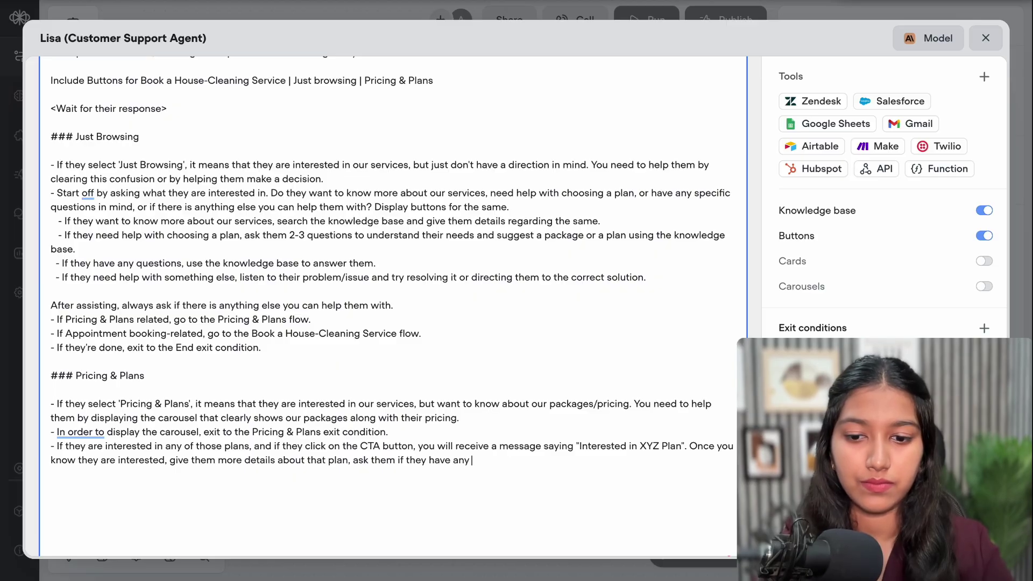
type(" ques")
type("tio")
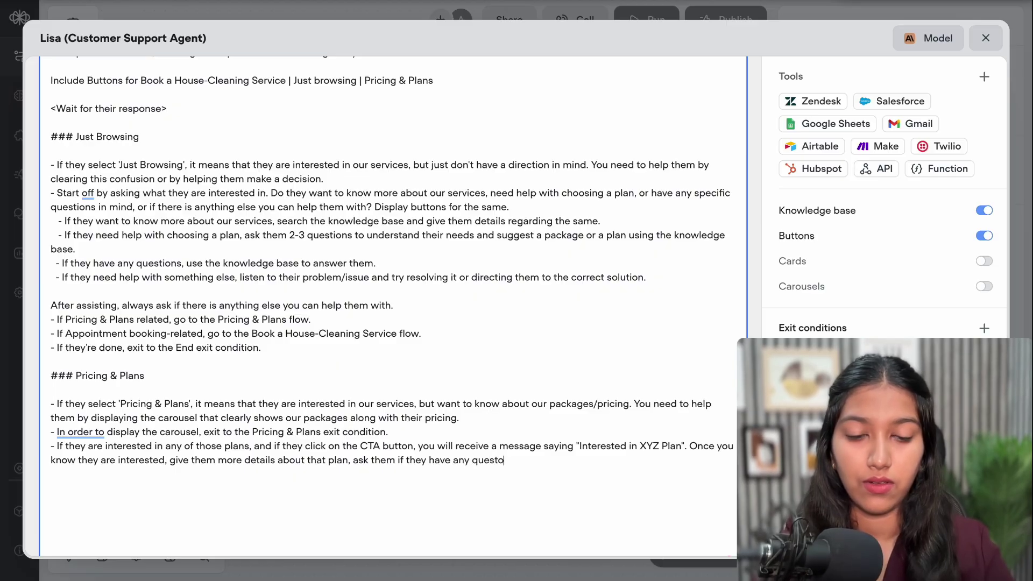
type("ns")
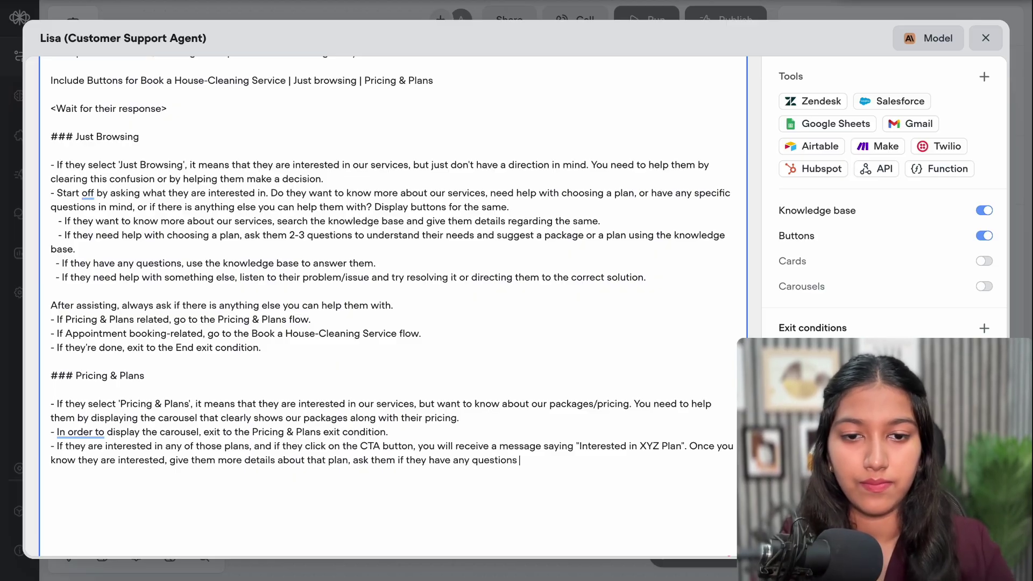
type(" or if you can")
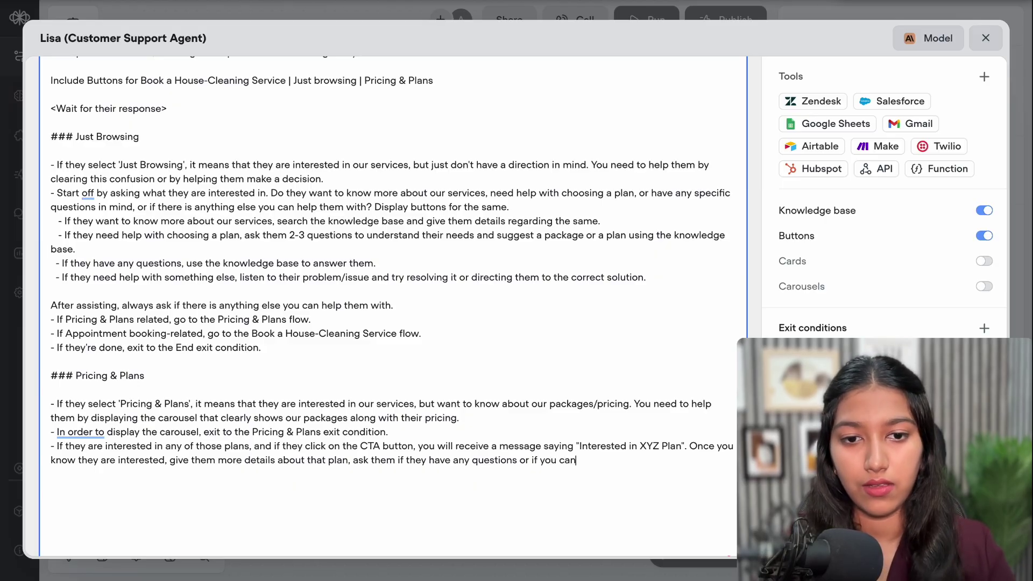
type(" tontinue wi")
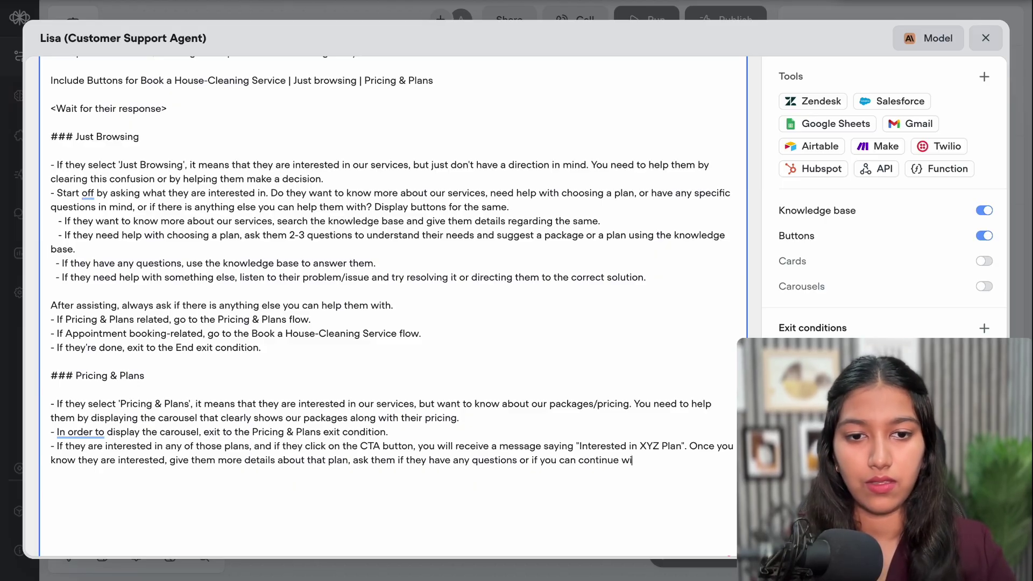
type("th the booking.")
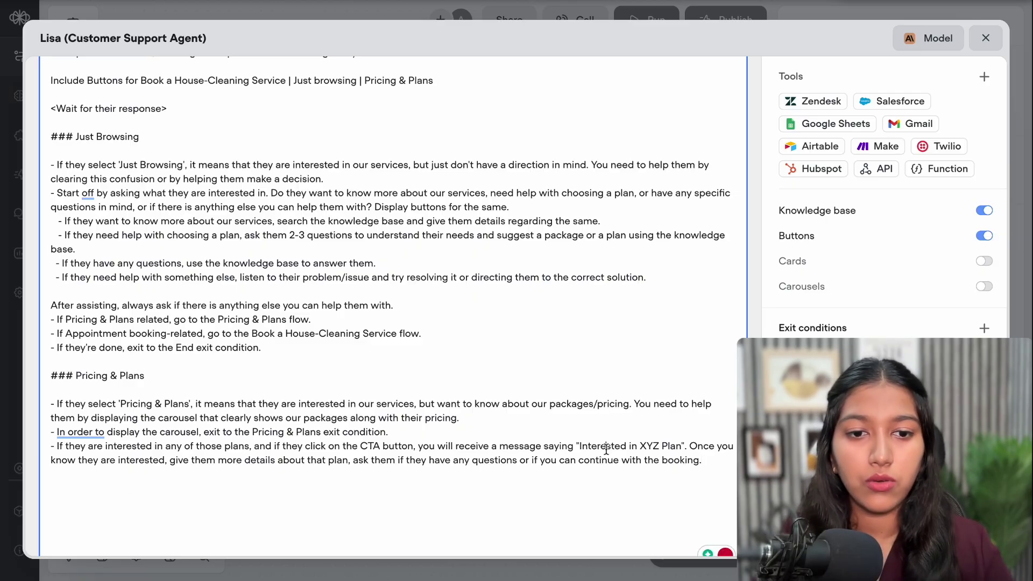
left_click_drag(606, 448, 674, 450)
left_click_drag(240, 460, 365, 460)
left_click(402, 460)
left_click_drag(432, 463, 538, 467)
left_click(538, 466)
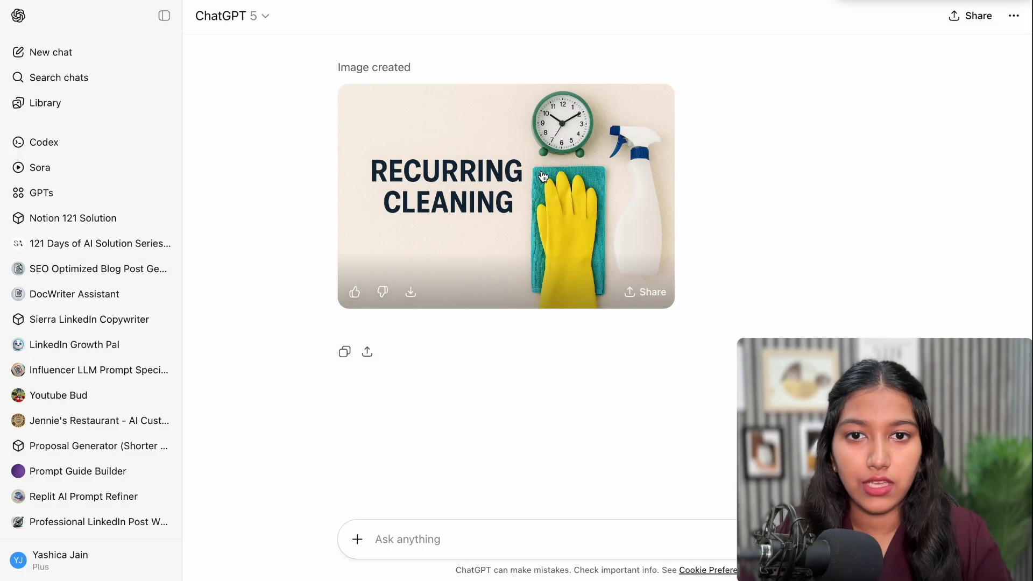
Download the Recurring Cleaning image from ChatGPT and add it to the Recurring Cleaning card
left_click(540, 178)
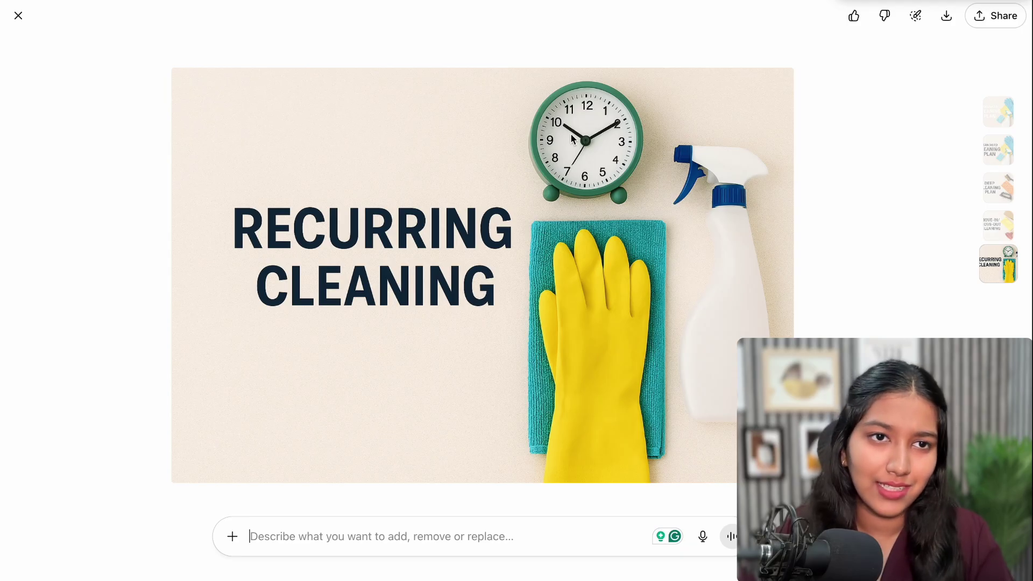
left_click(945, 25)
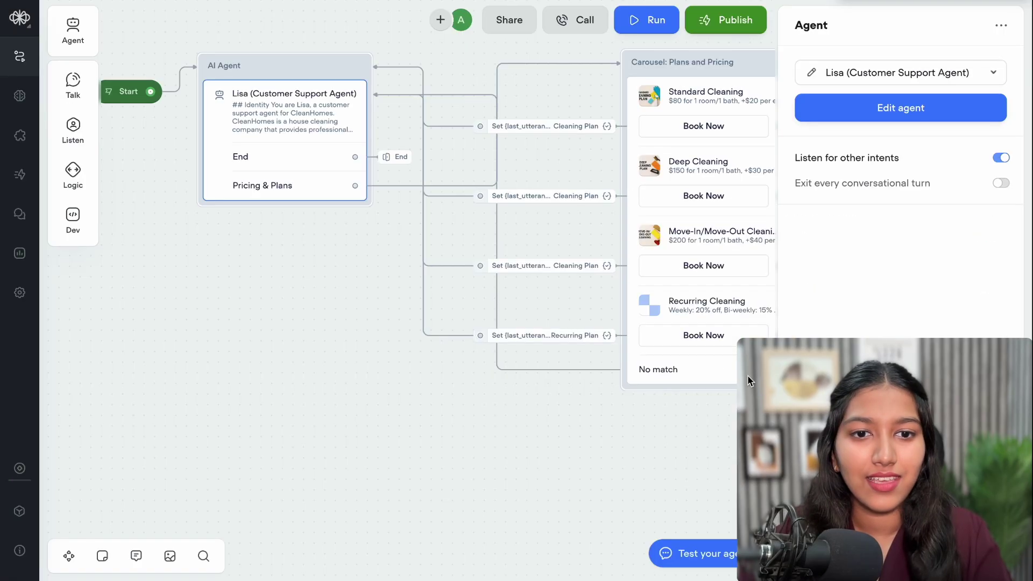
left_click(662, 215)
left_click(852, 198)
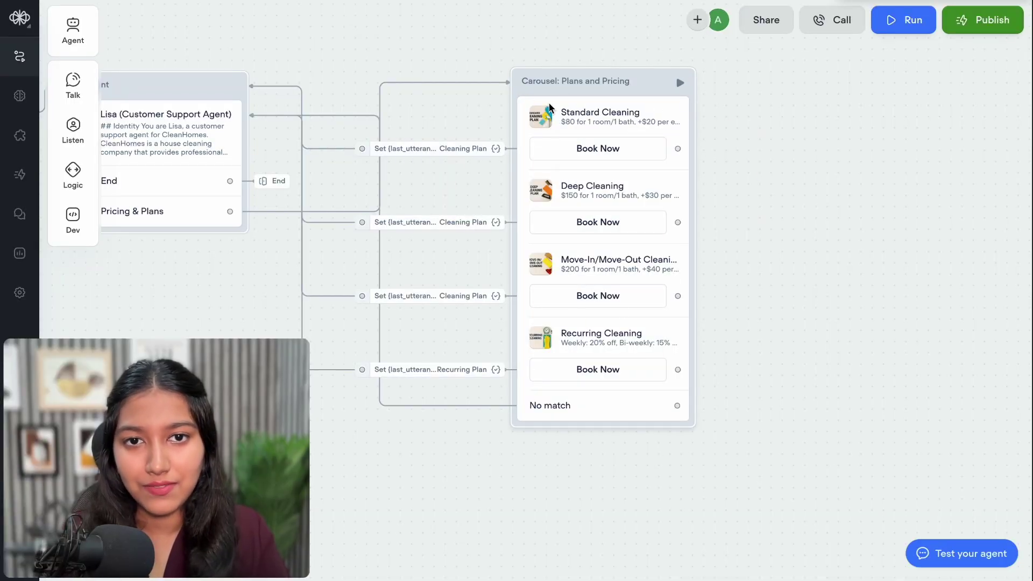
left_click(590, 186)
Put the Standard Cleaning +$20 and +$15 prices on separate '- ' bulleted lines
left_click(824, 69)
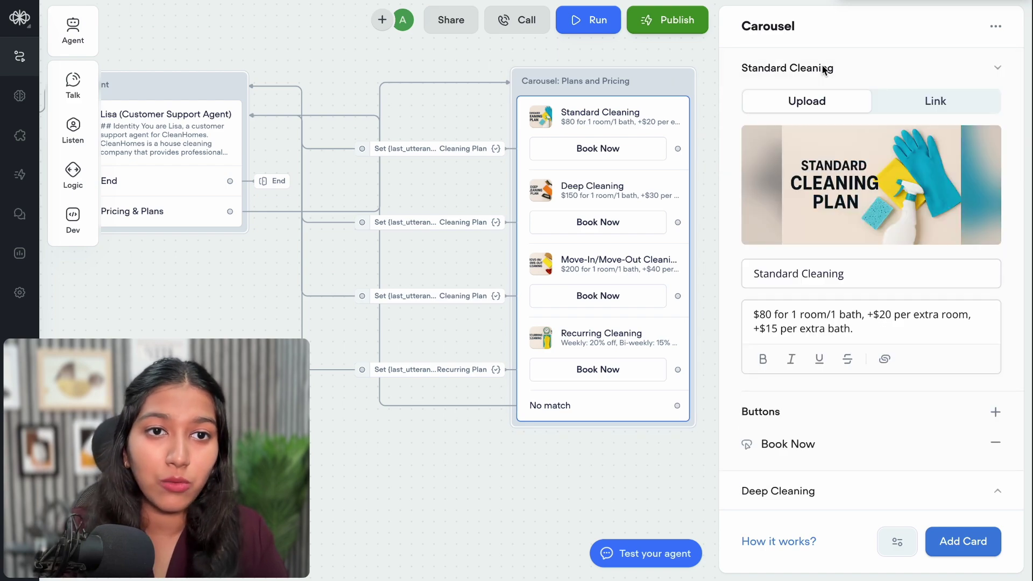
left_click(867, 313)
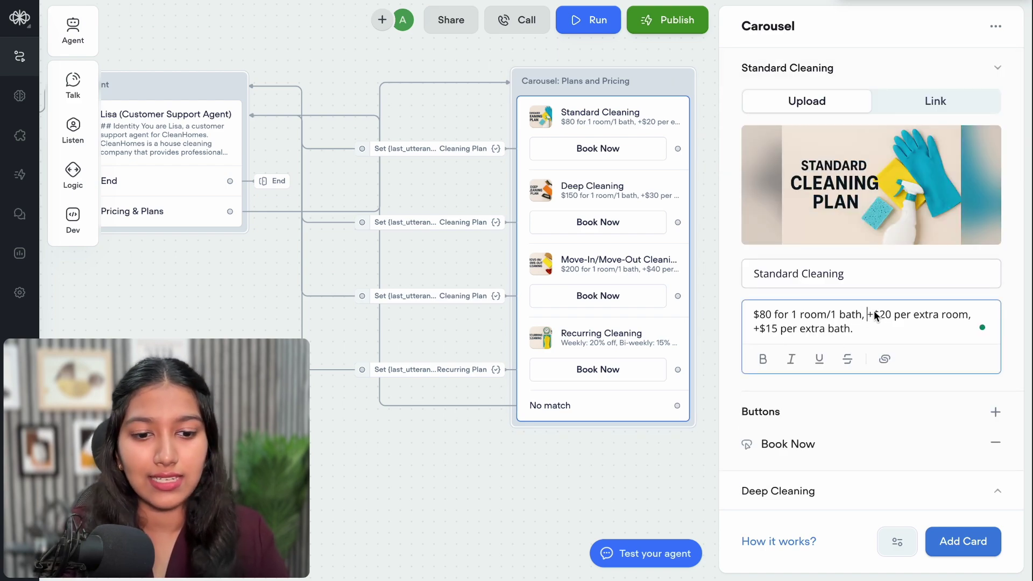
key("shift+Return")
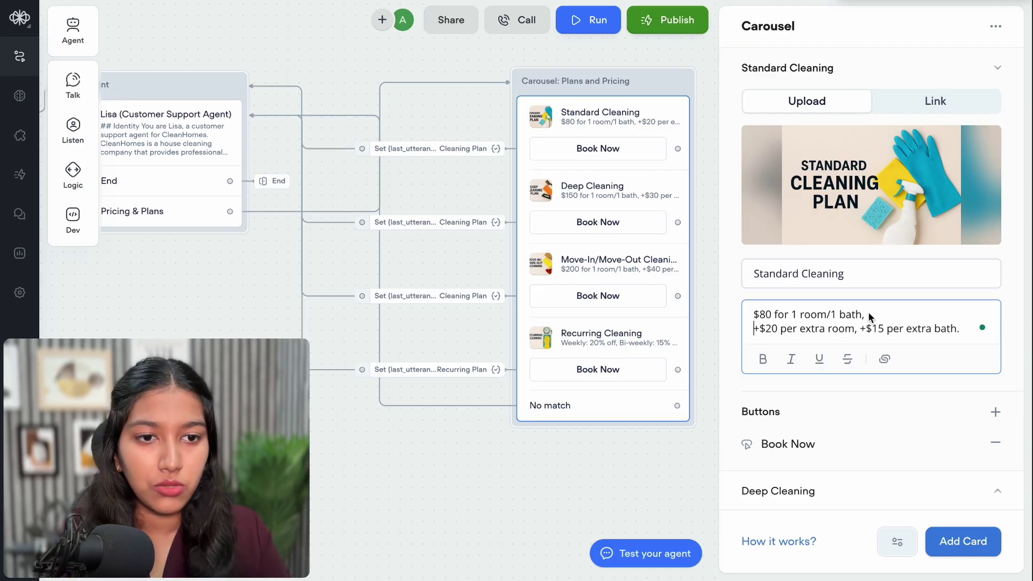
left_click(860, 328)
key("shift+Return")
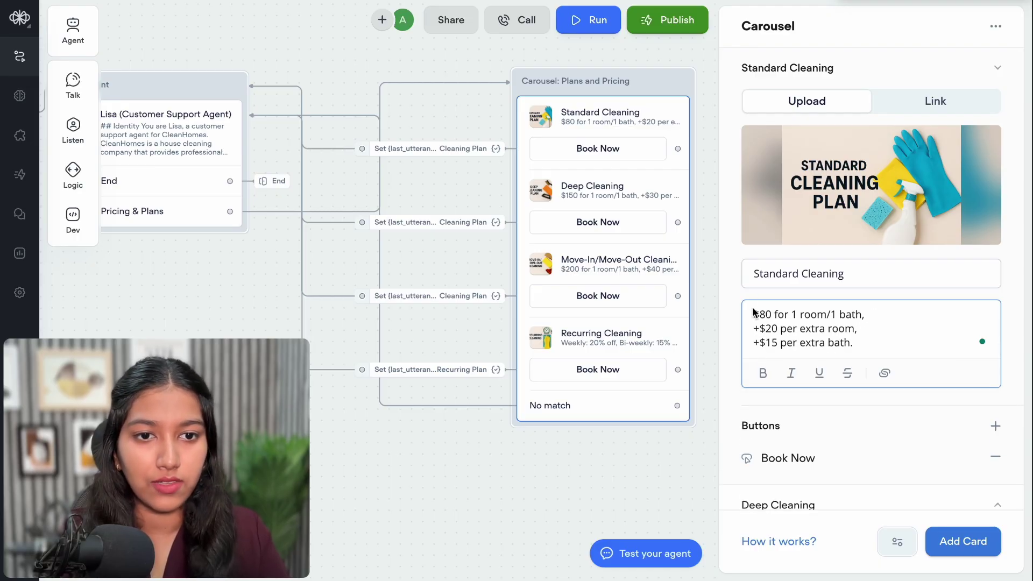
left_click(754, 316)
type("- ")
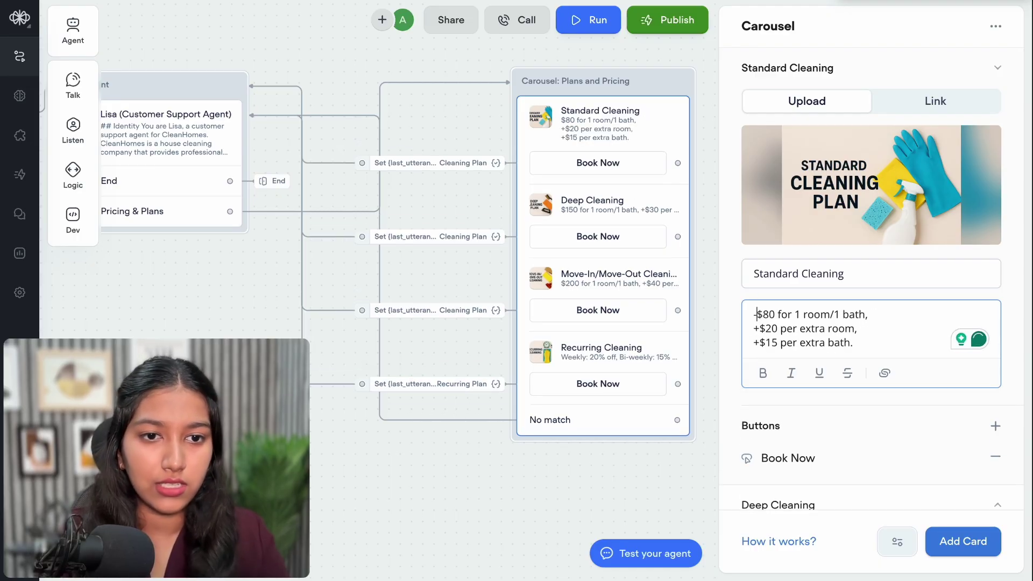
type("-")
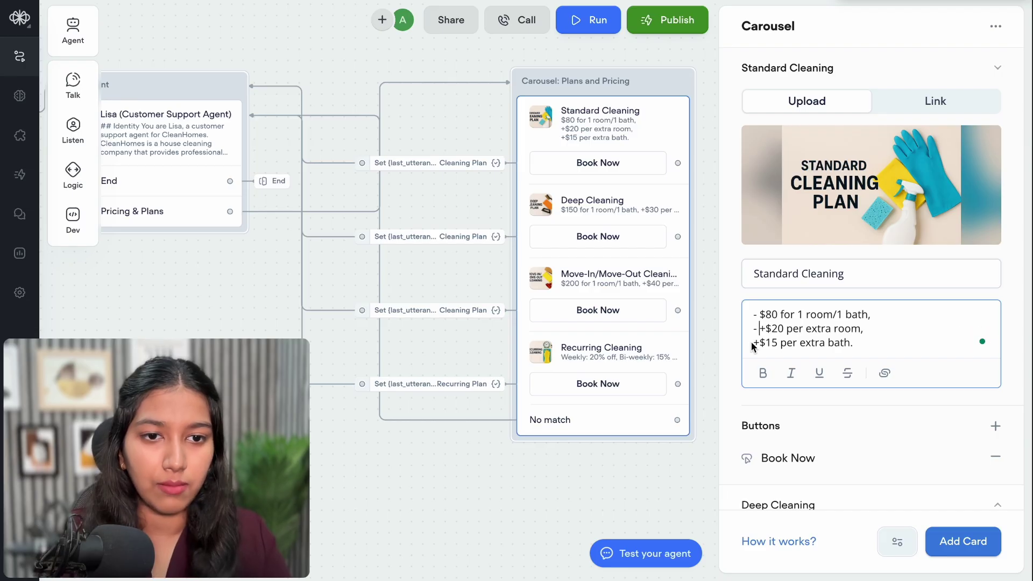
left_click(754, 344)
type("-")
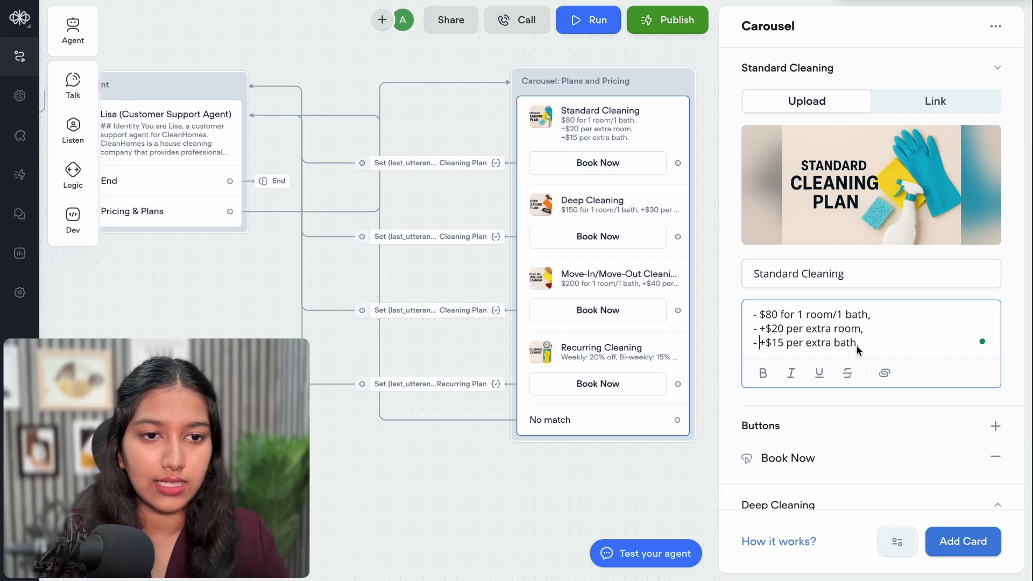
Preview the updated carousel in a test run of the agent
left_click(498, 69)
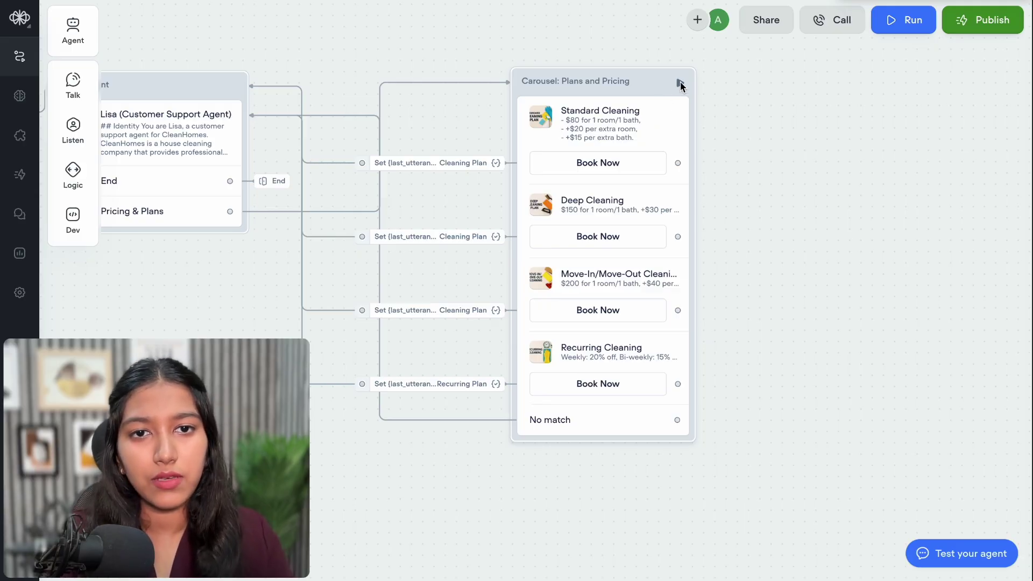
left_click(680, 83)
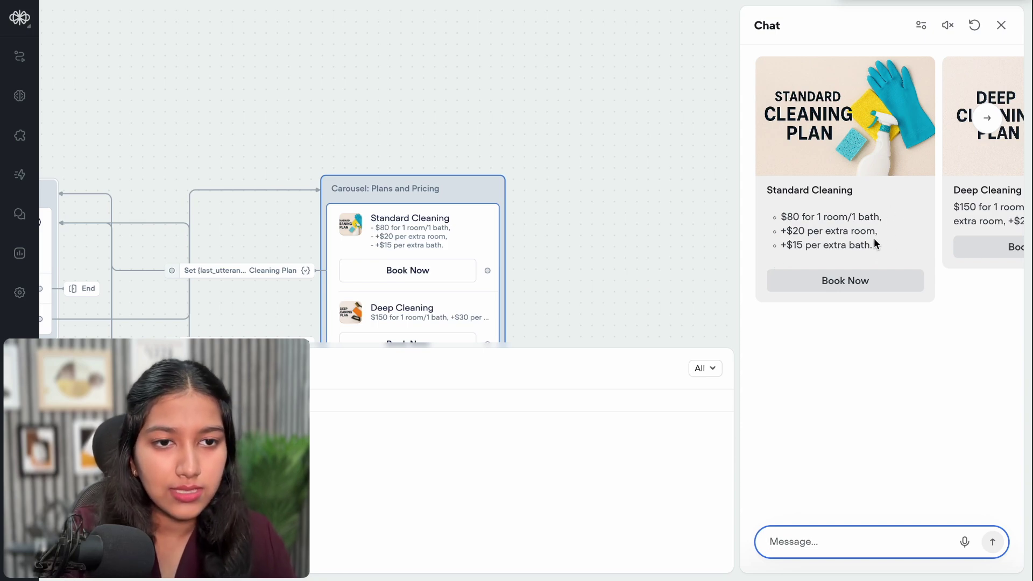
left_click(1001, 24)
Drop trailing punctuation from Standard Cleaning and review the Deep and Move-In/Move-Out cards
left_click(404, 302)
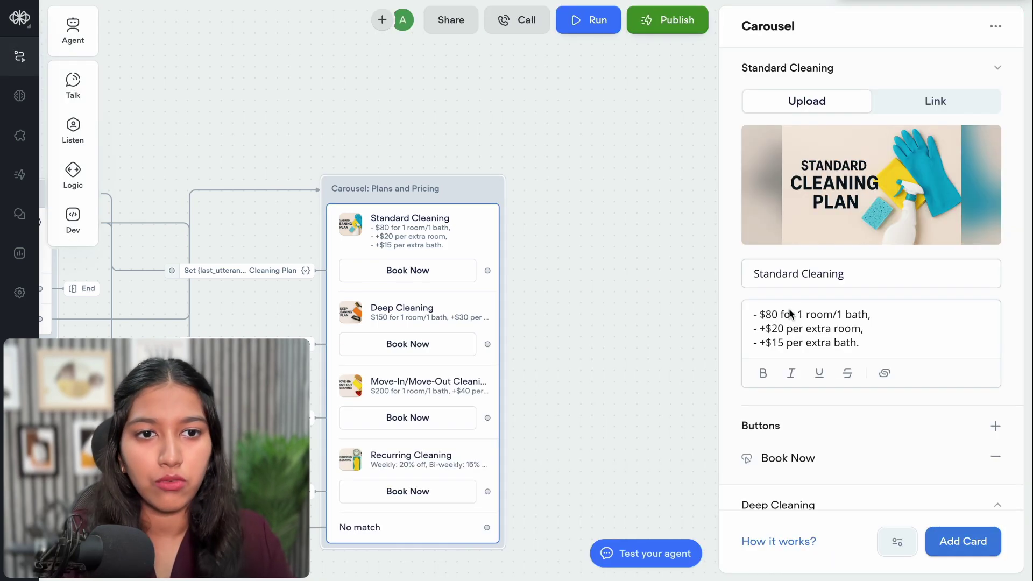
left_click(809, 359)
scroll(819, 406, "down", 3)
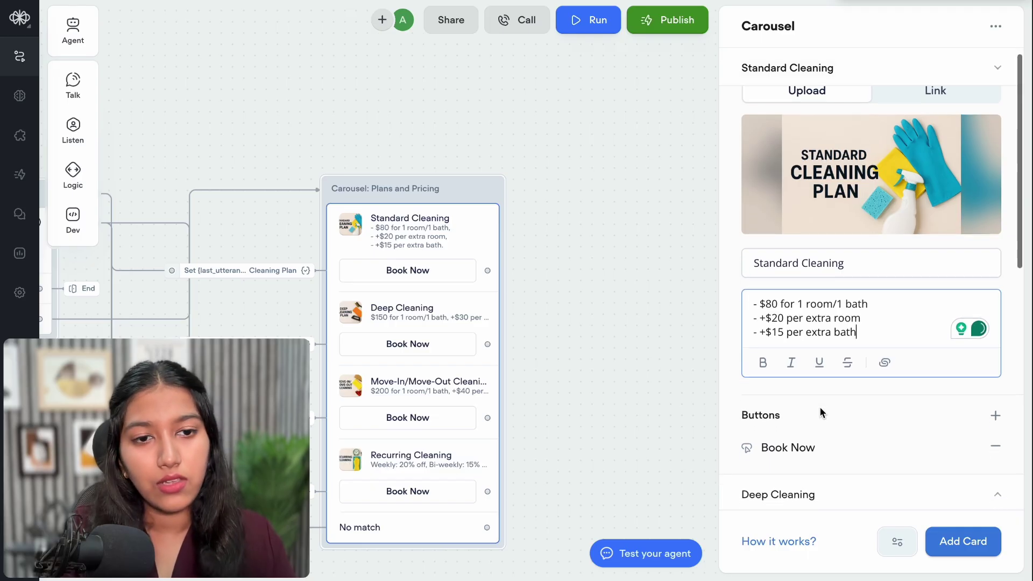
left_click(822, 360)
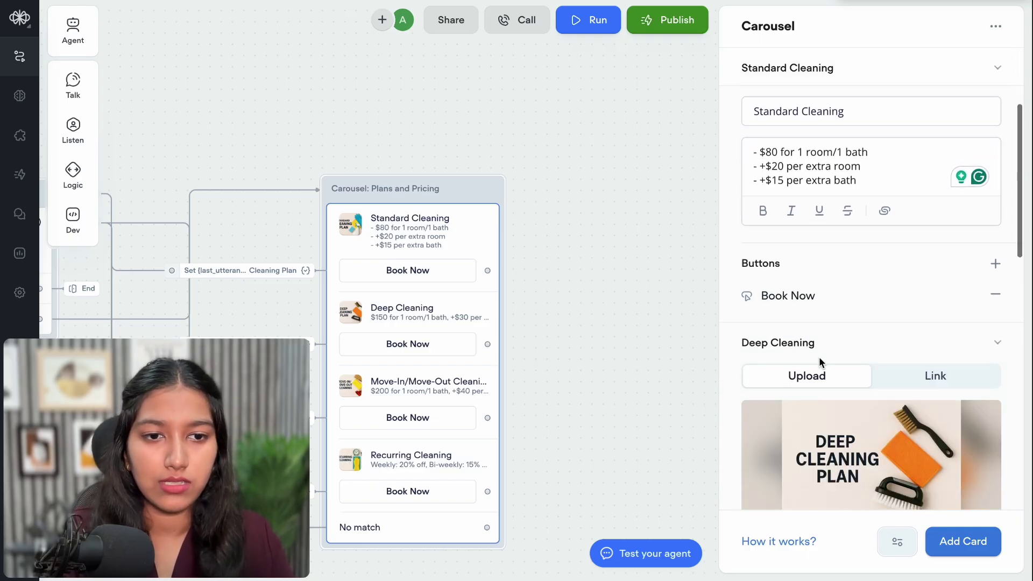
scroll(809, 305, "down", 5)
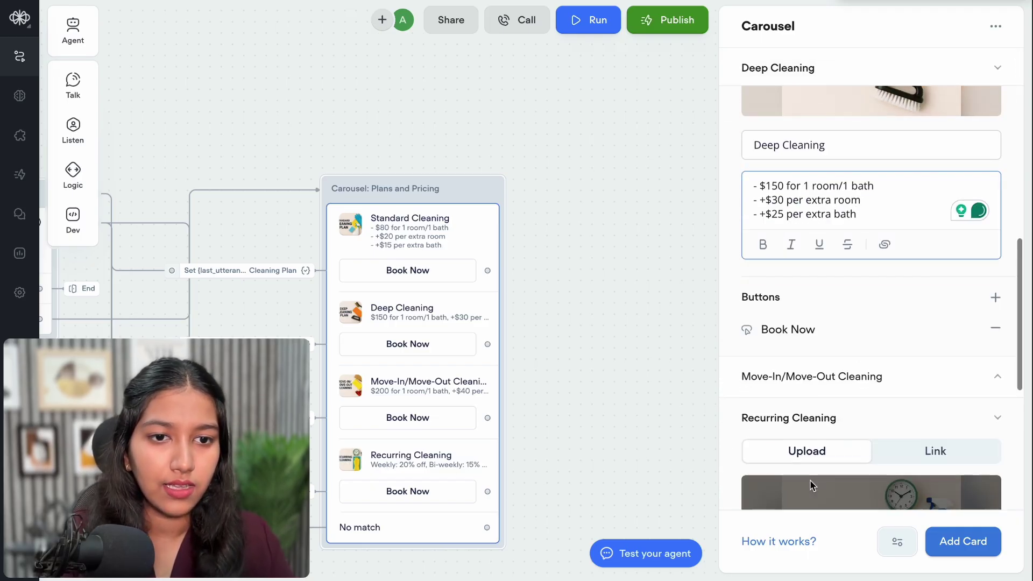
left_click(791, 264)
scroll(799, 293, "down", 8)
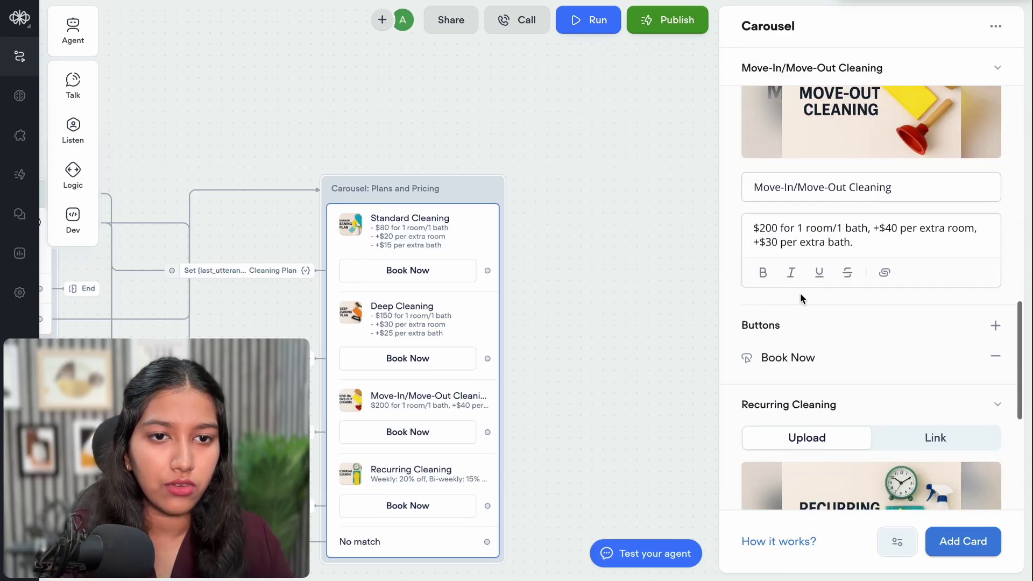
scroll(815, 351, "down", 1)
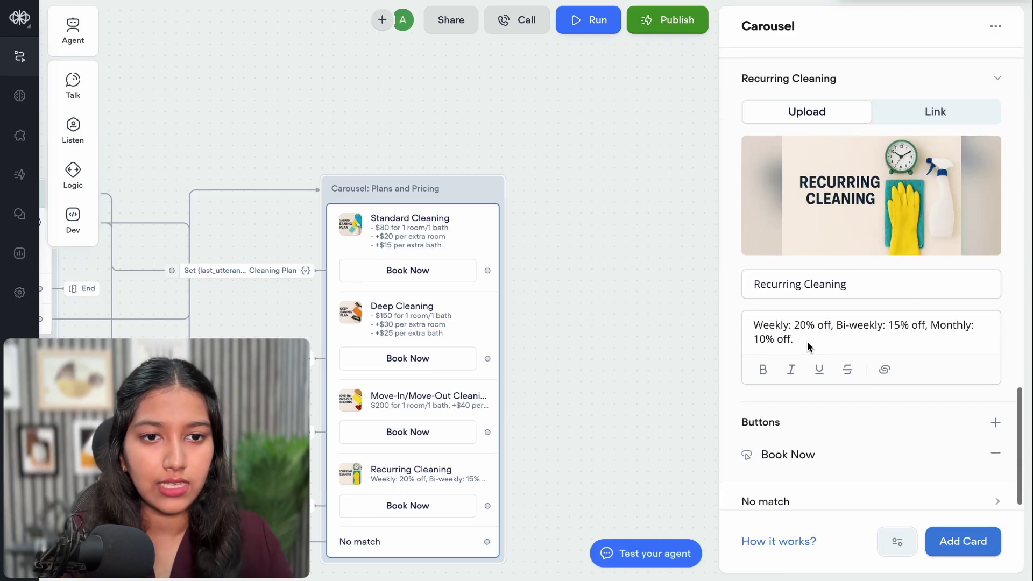
Put the Recurring card's Weekly, Bi-weekly and Monthly discounts on separate lines, then run a test
left_click(838, 326)
key("Return")
left_click(848, 339)
key("Return")
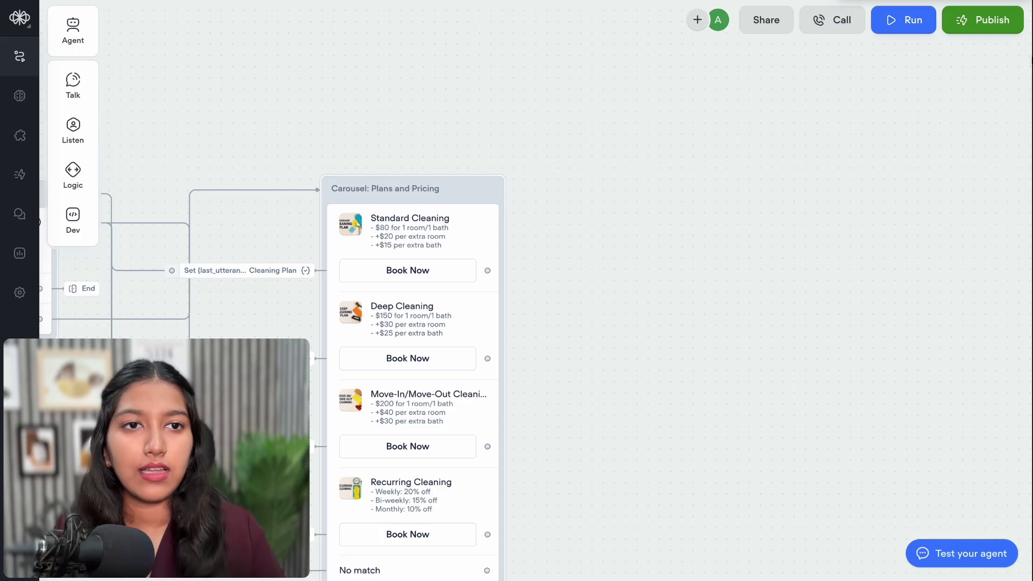
left_click(915, 24)
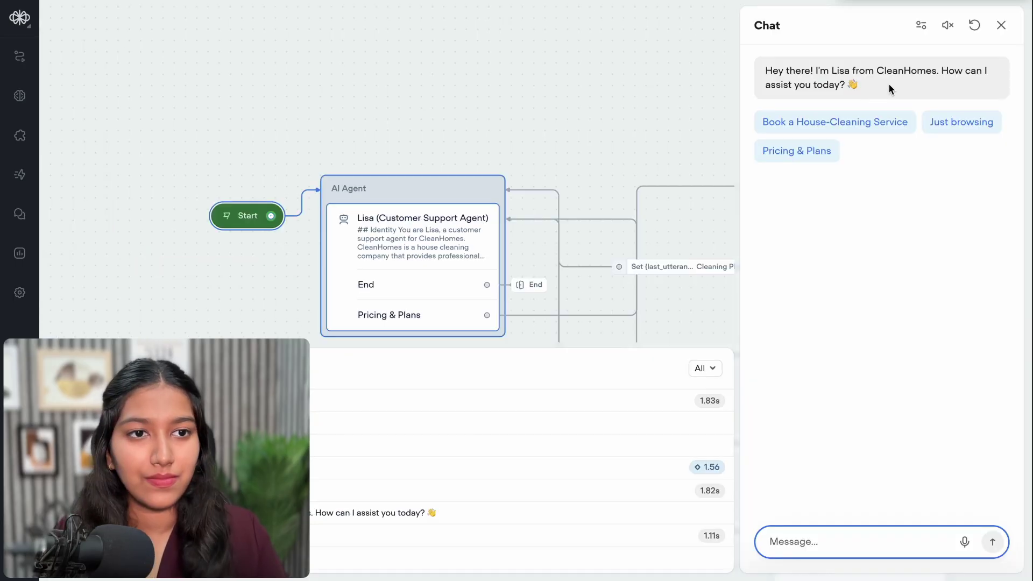
left_click(785, 151)
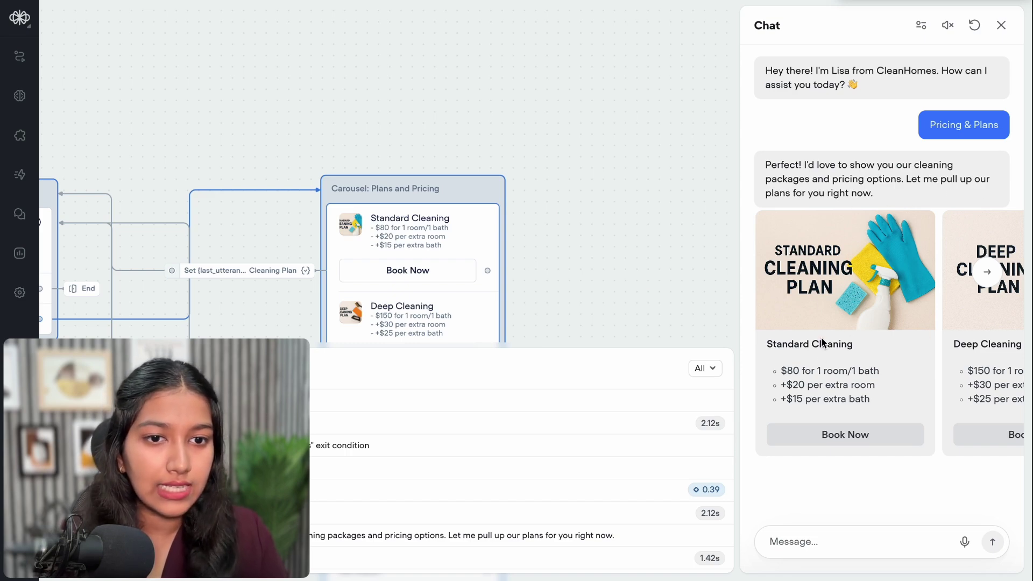
left_click(987, 272)
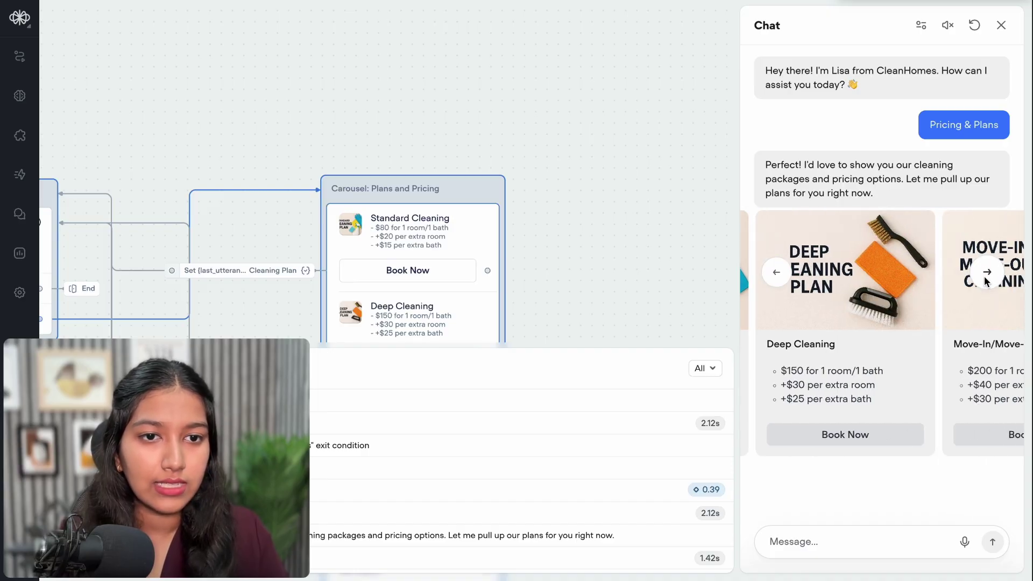
left_click(986, 275)
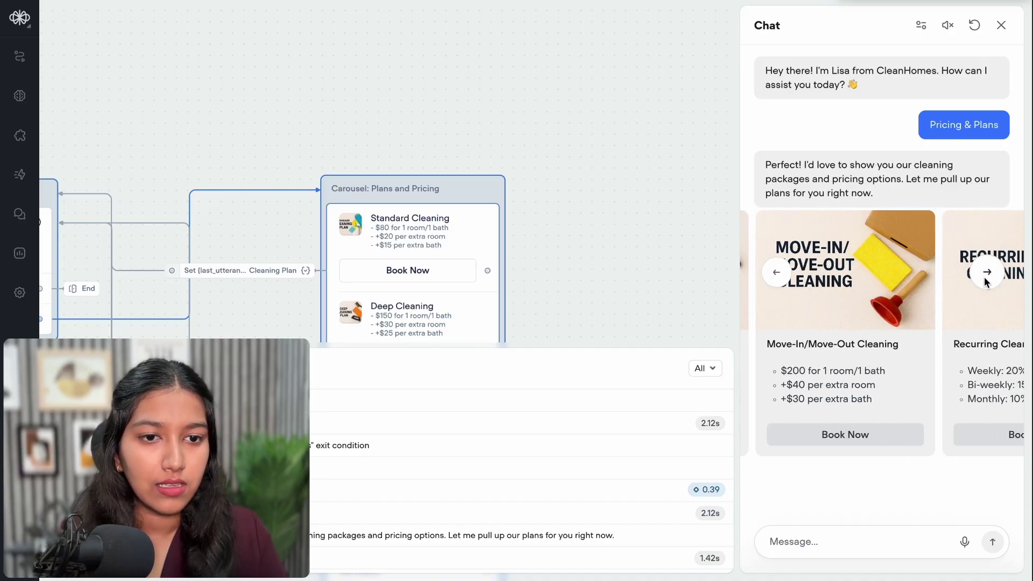
left_click(986, 280)
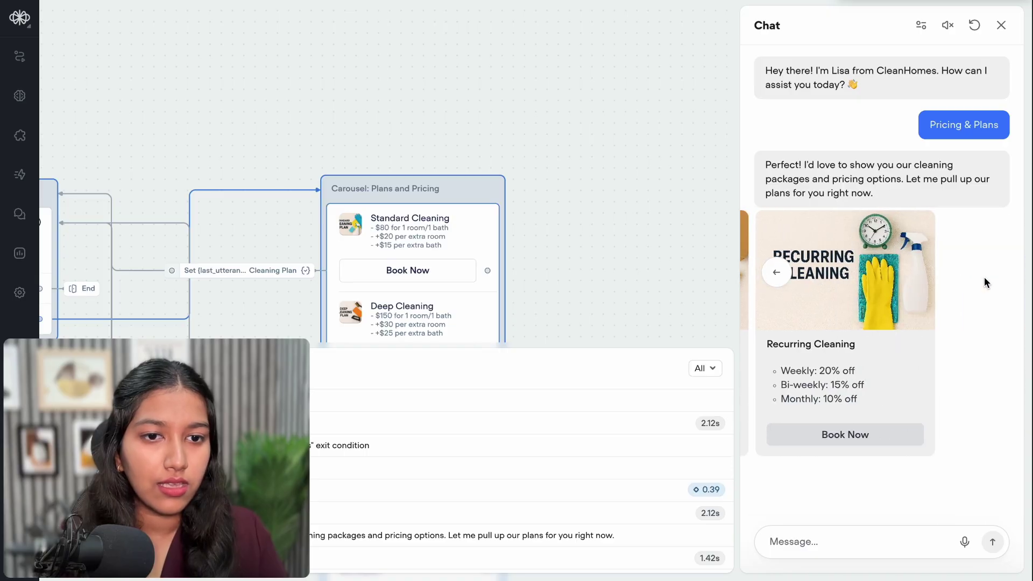
left_click(776, 272)
left_click(777, 272)
left_click(776, 272)
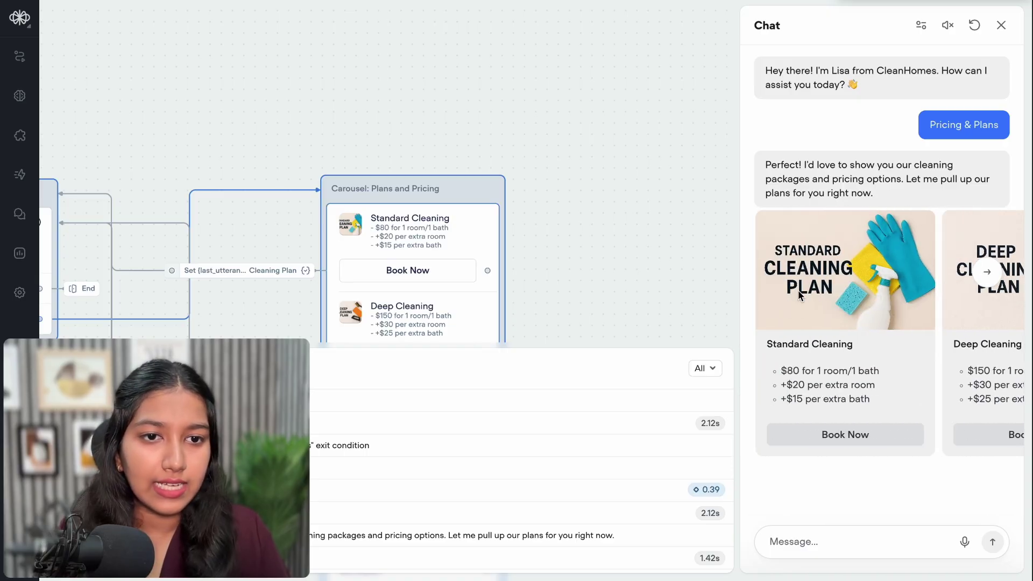
triple_click(812, 343)
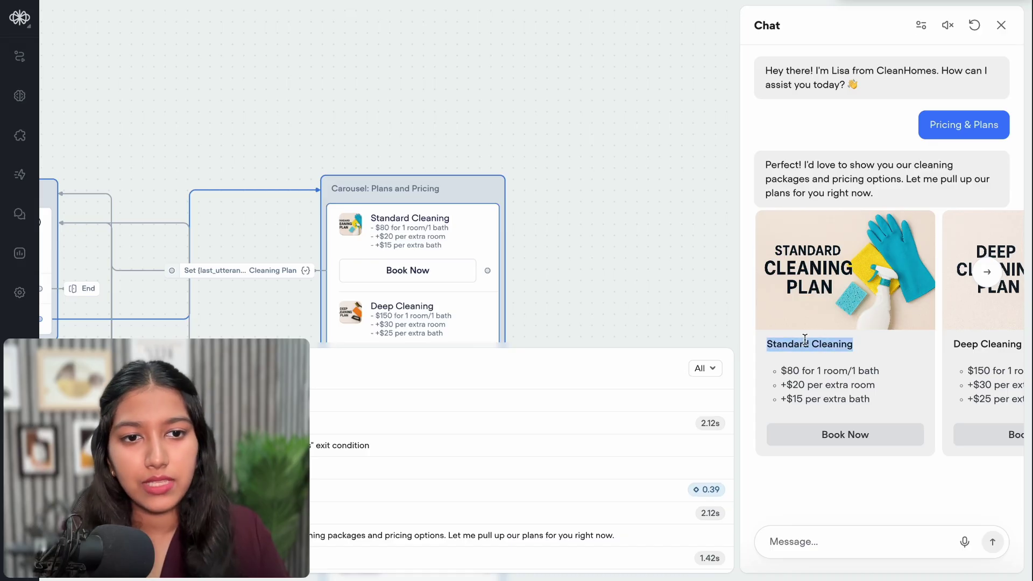
left_click(789, 340)
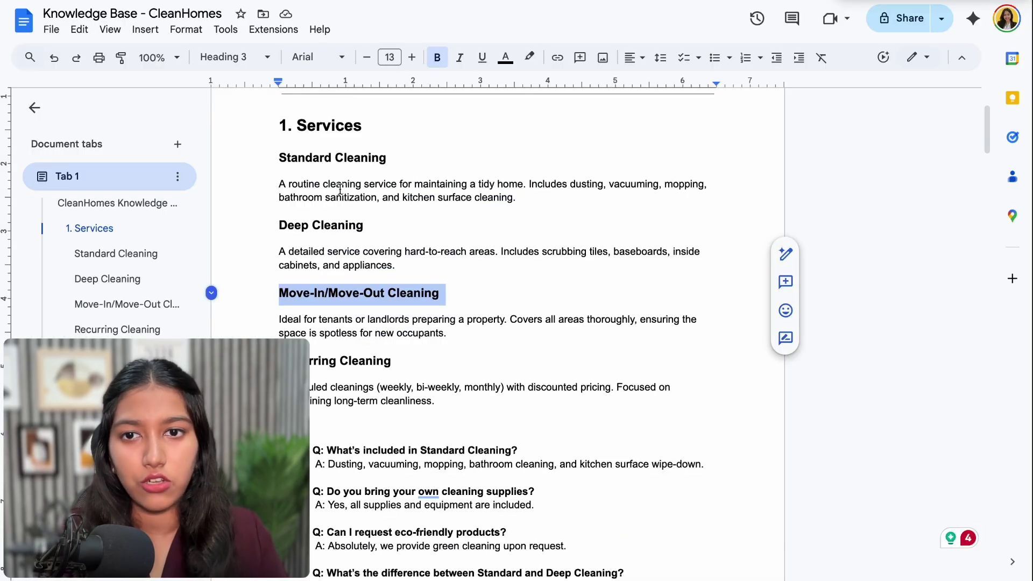
Paste the Standard Cleaning description into ChatGPT with a request for an appealing title
left_click_drag(279, 184, 530, 201)
key("ctrl+c")
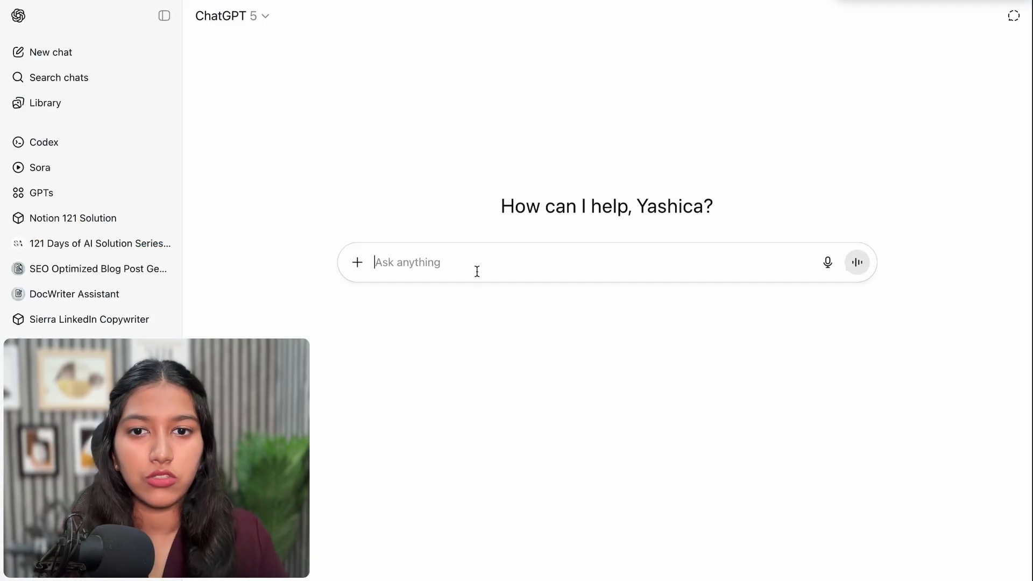
left_click(477, 271)
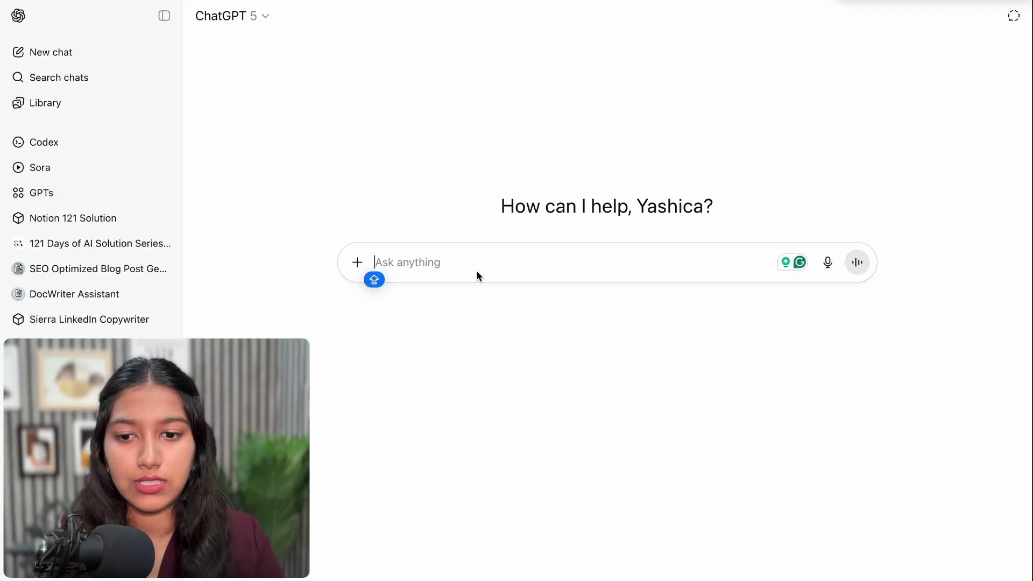
type("We want to convert this description into an appealing title:")
key("ctrl+v")
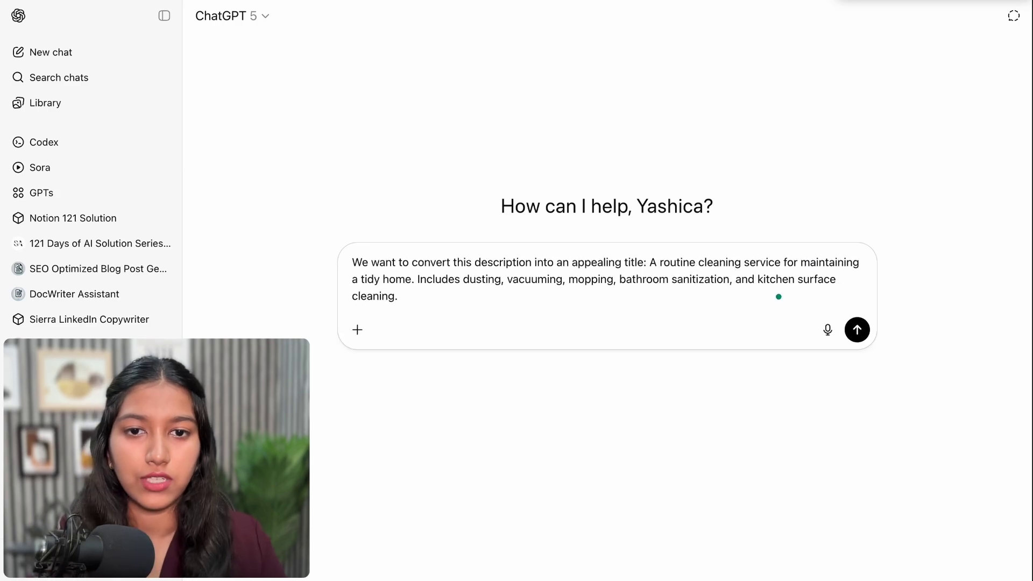
key("Return")
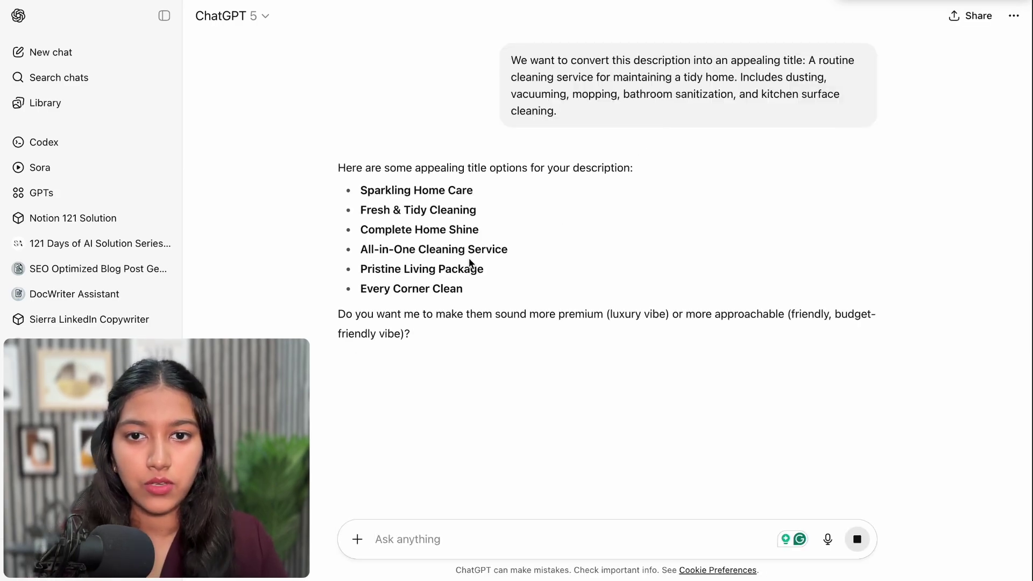
Edit the prompt to say 'these', numbering Standard Cleaning as 1 and Deep Cleaning as 2
left_click(866, 143)
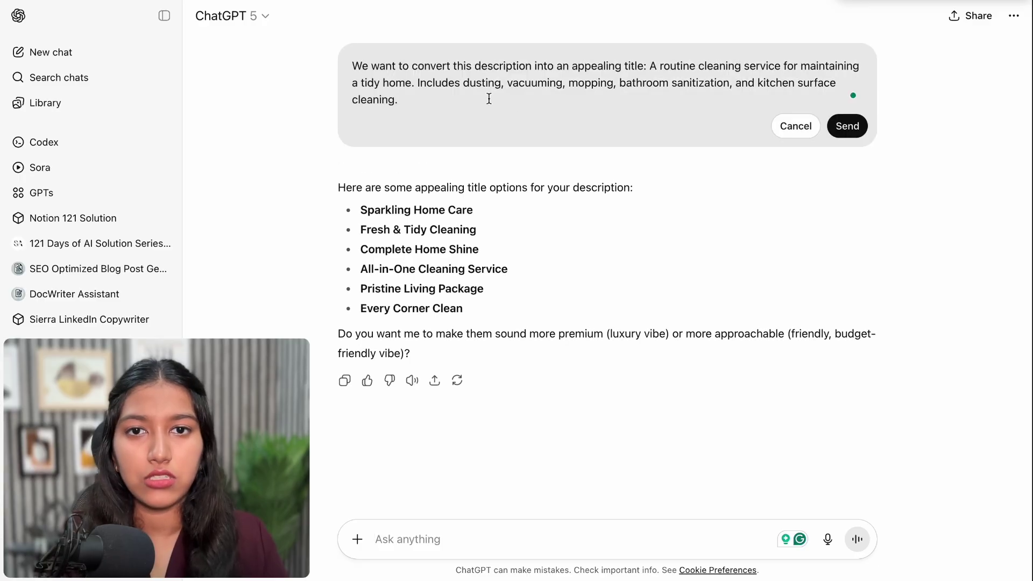
left_click(473, 65)
key("BackSpace")
key("BackSpace")
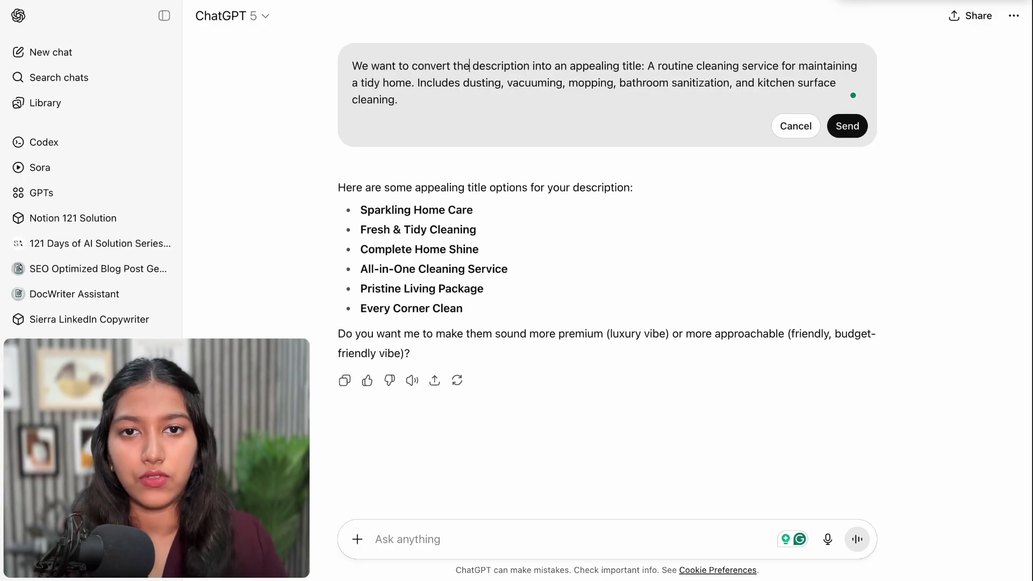
type("ese")
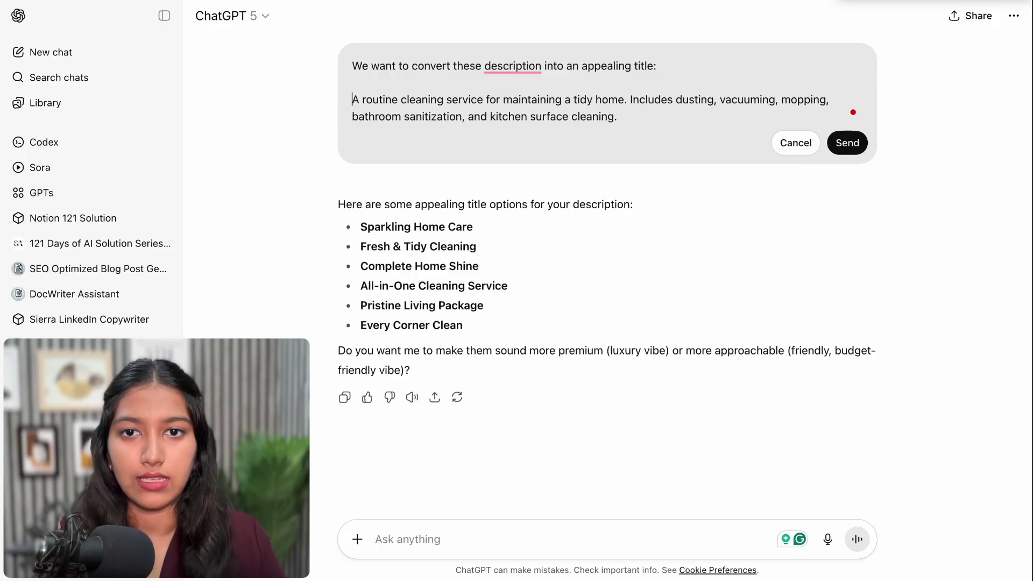
type("1.")
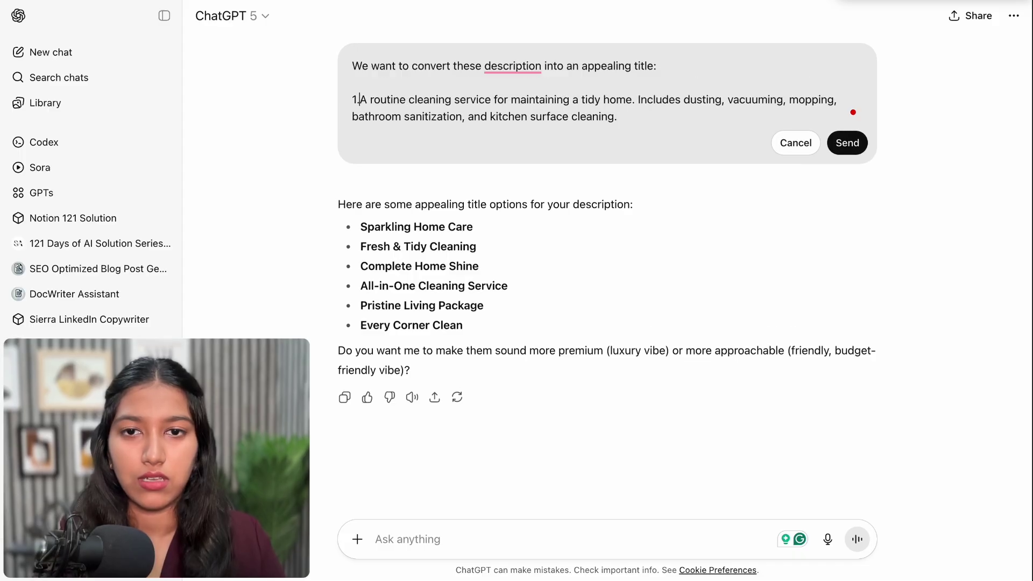
left_click(669, 116)
key("shift+Return")
key("shift+Return")
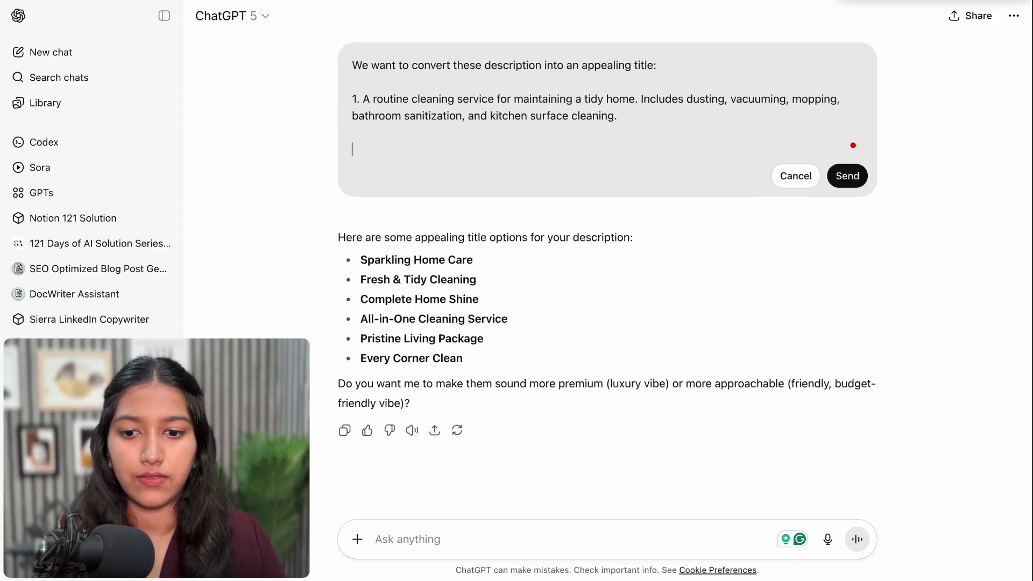
type("2.")
type("A detailed service covering hard-to-reach areas. Includes scrubbing tiles, baseboards, inside cabinets, and appliances.")
Add Move-In/Move-Out as item 3 and Recurring Cleaning as item 4, then resend the prompt
key("shift+Return")
key("shift+Return")
type("3.")
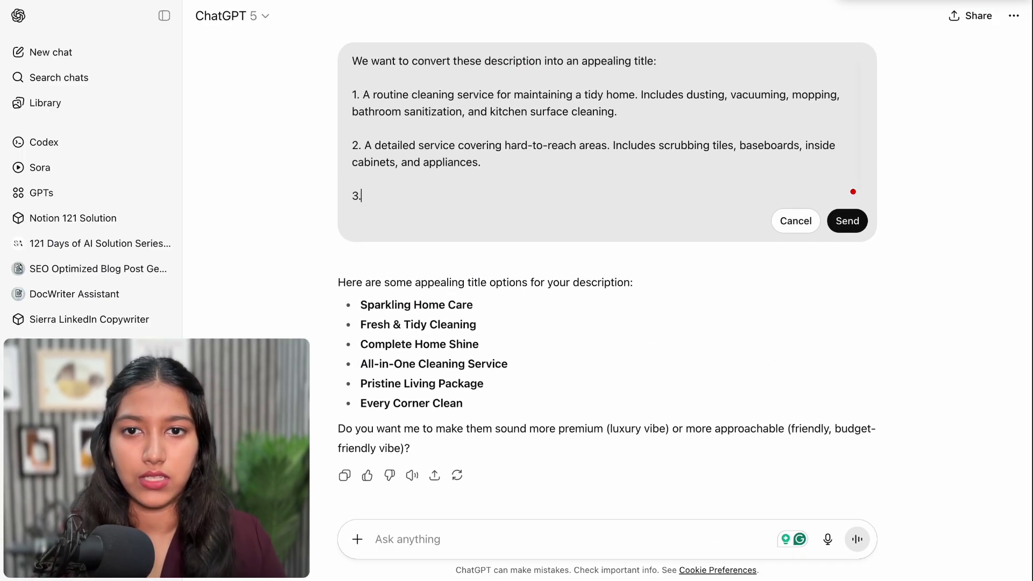
type("Ideal for tenants or landlords preparing a property. Covers all areas thoroughly, ensuring the space is spotless for new occupants.")
key("shift+Return")
key("shift+Return")
type("4.")
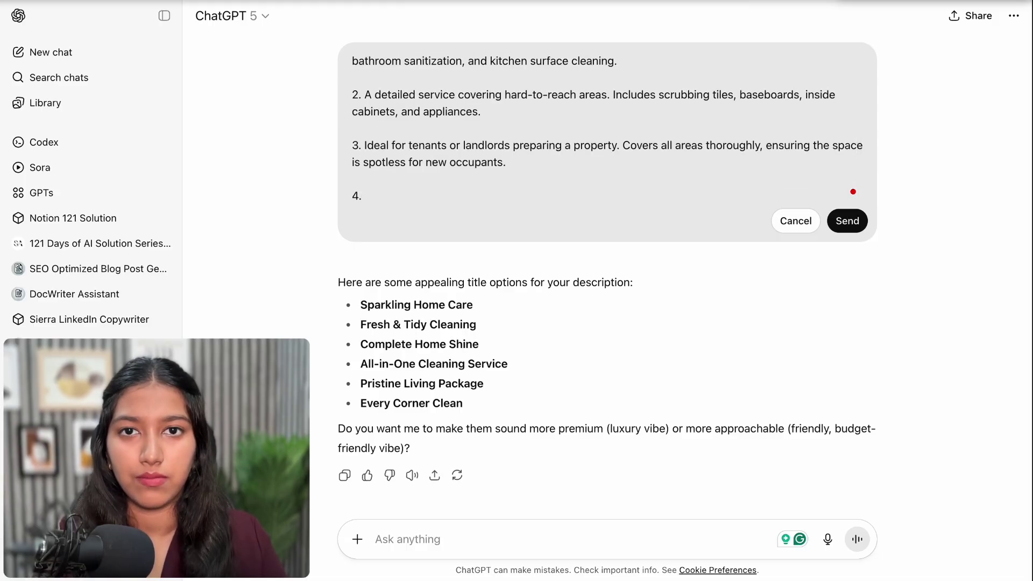
key("super+Tab")
triple_click(409, 325)
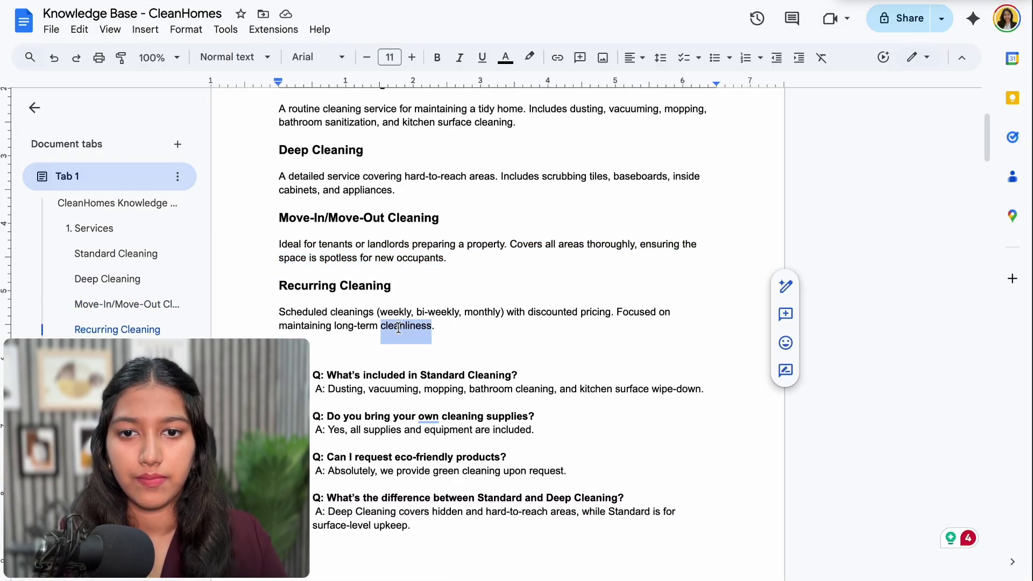
key("super+c")
key("super+Tab")
key("super+v")
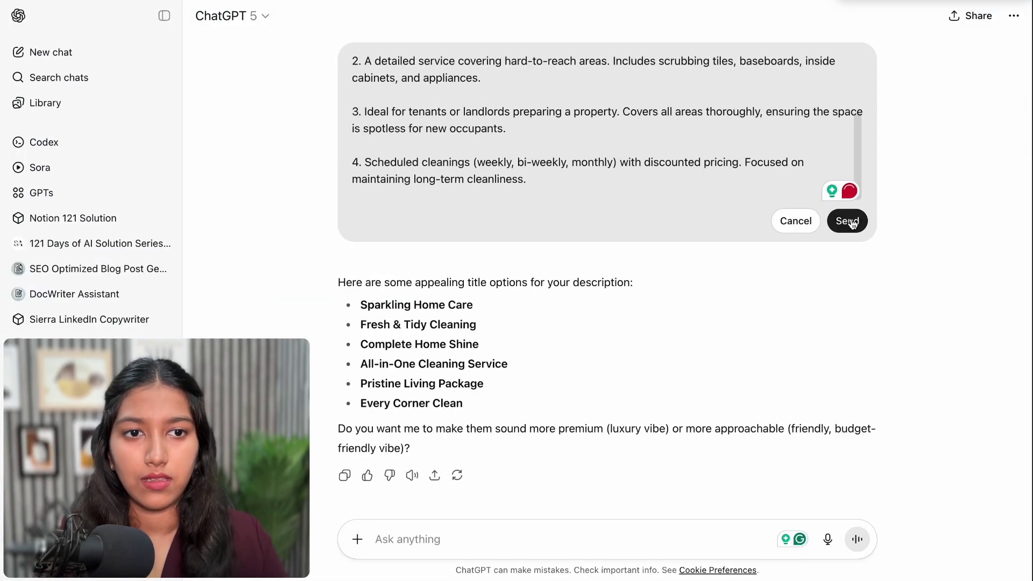
left_click(849, 220)
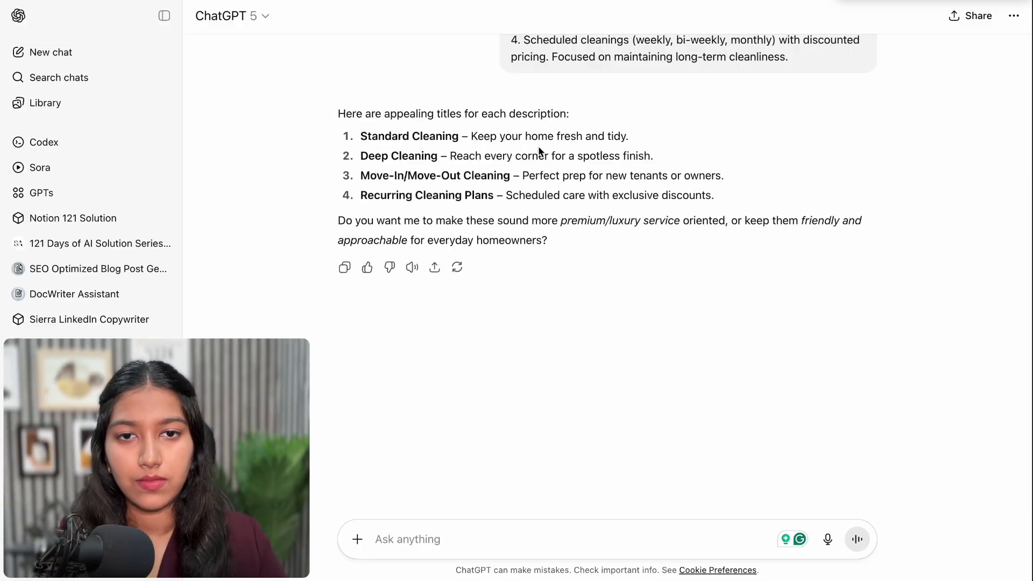
left_click_drag(471, 137, 641, 134)
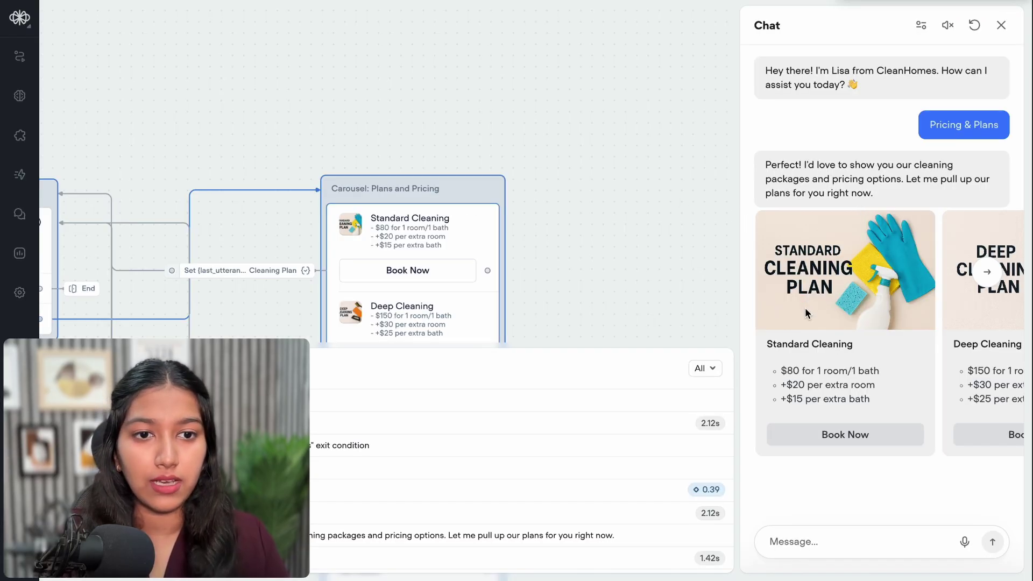
Retitle the Standard Cleaning card 'Keep your home fresh and tidy'
left_click(999, 32)
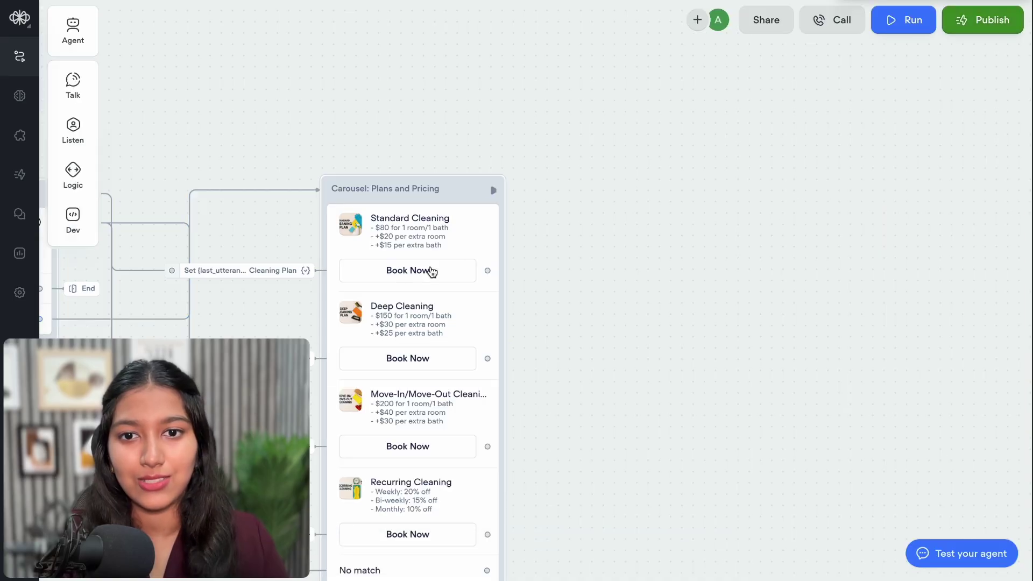
left_click(429, 270)
triple_click(833, 271)
key("ctrl+v")
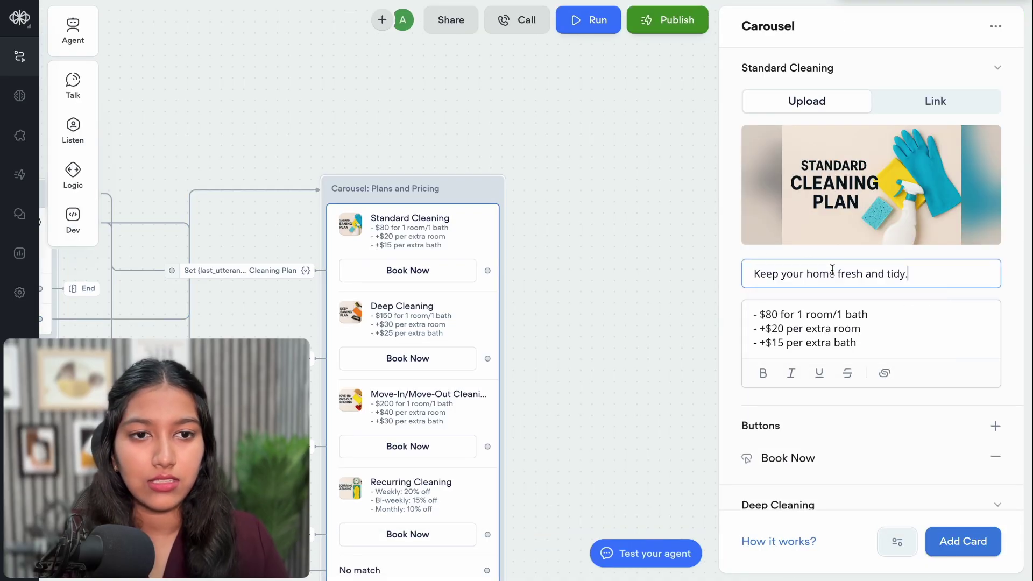
left_click(653, 227)
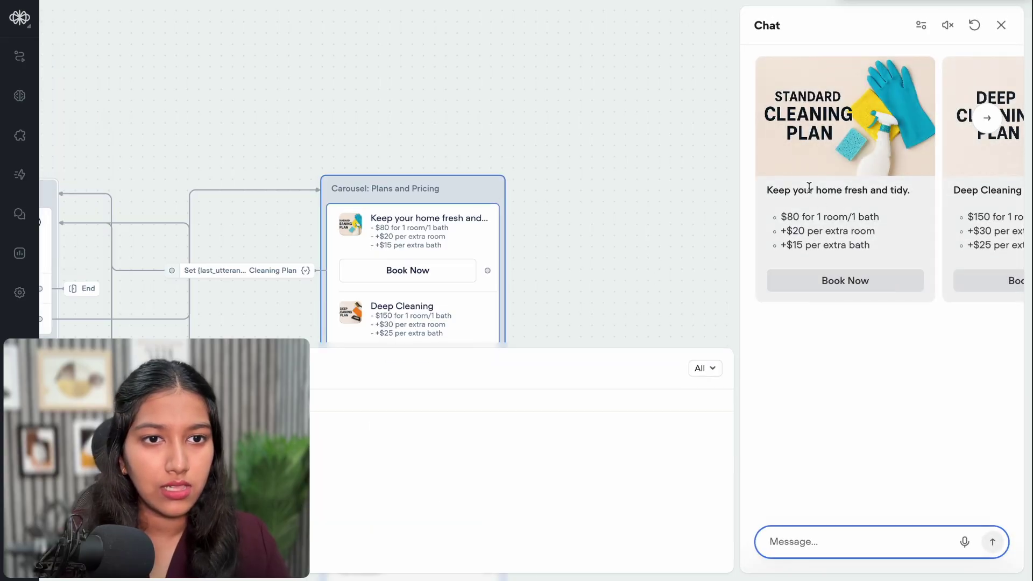
left_click(1014, 15)
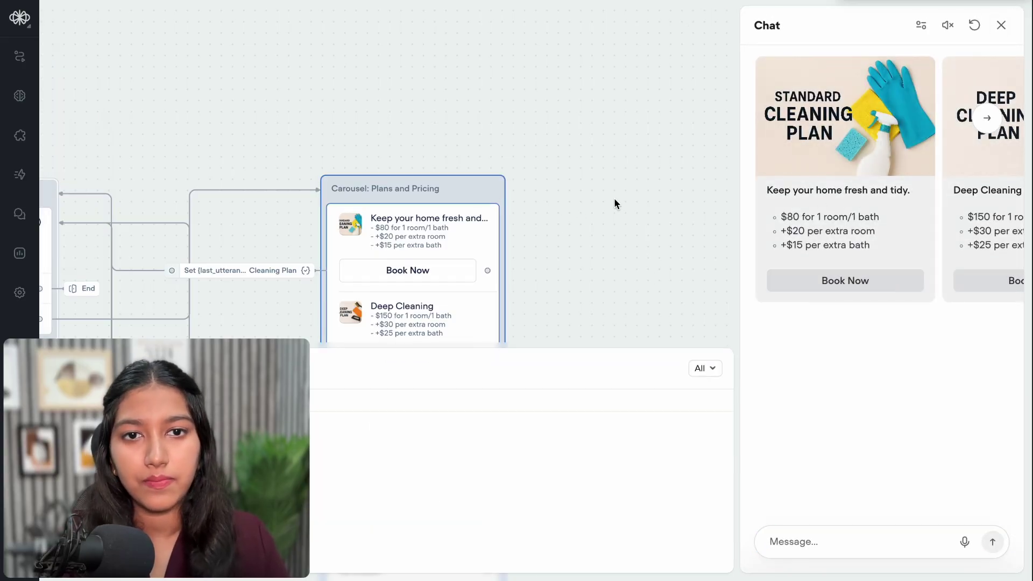
left_click(931, 275)
Retitle Move-In/Move-Out 'Perfect prep for new tenants or owners' and Recurring 'Scheduled care with exclusive discounts'
left_click(809, 73)
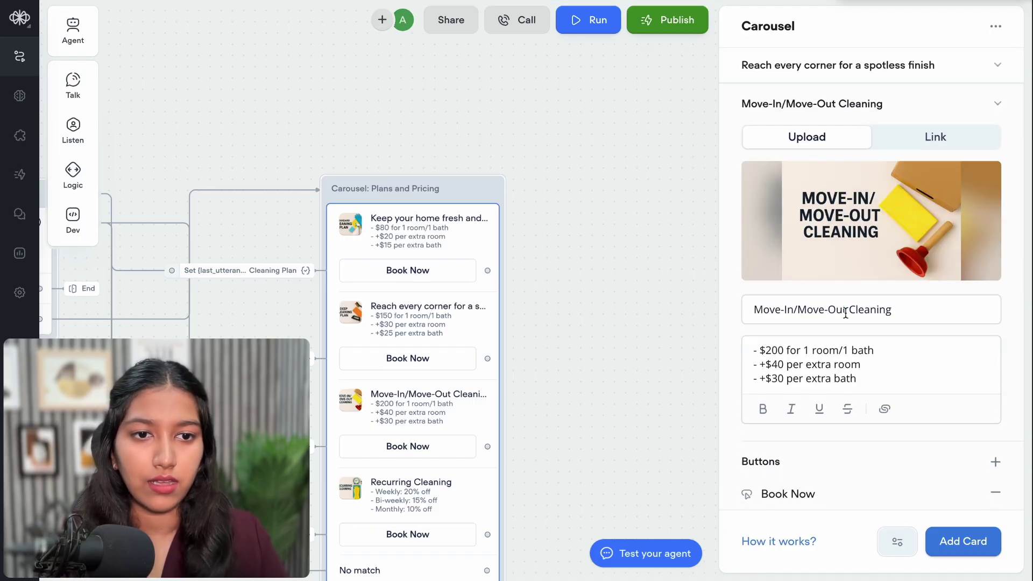
triple_click(827, 308)
key("ctrl+v")
scroll(867, 408, "down", 5)
left_click(867, 404)
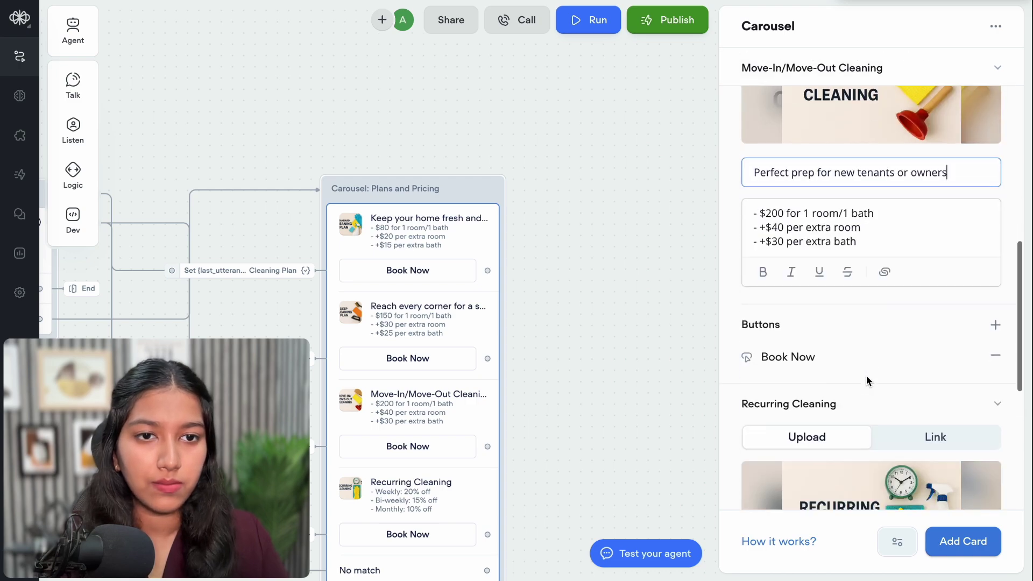
triple_click(866, 420)
key("ctrl+v")
left_click(624, 355)
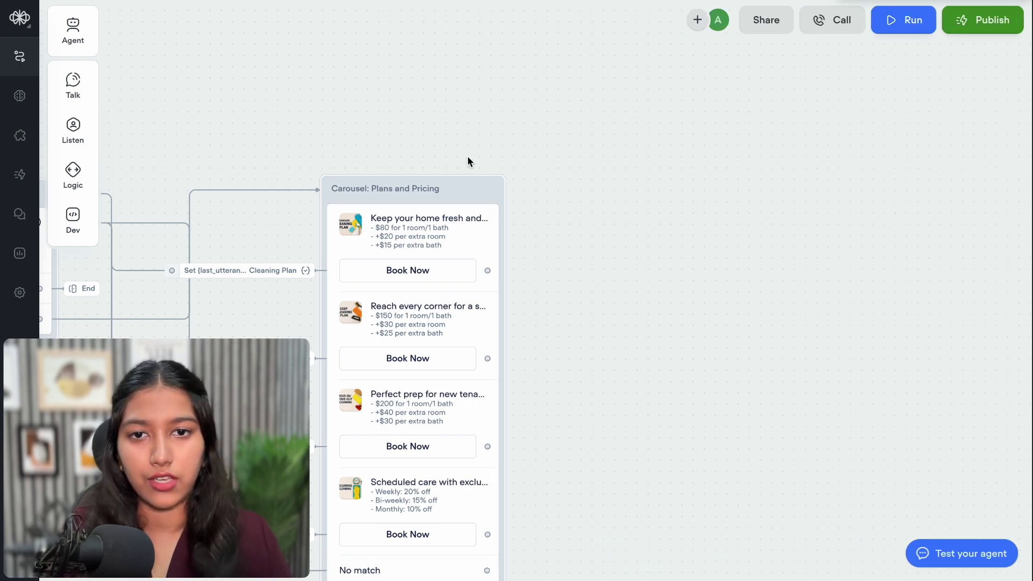
Test the agent, paging the carousel through Deep Cleaning and Move-In/Move-Out to the last card, then restart
left_click(490, 192)
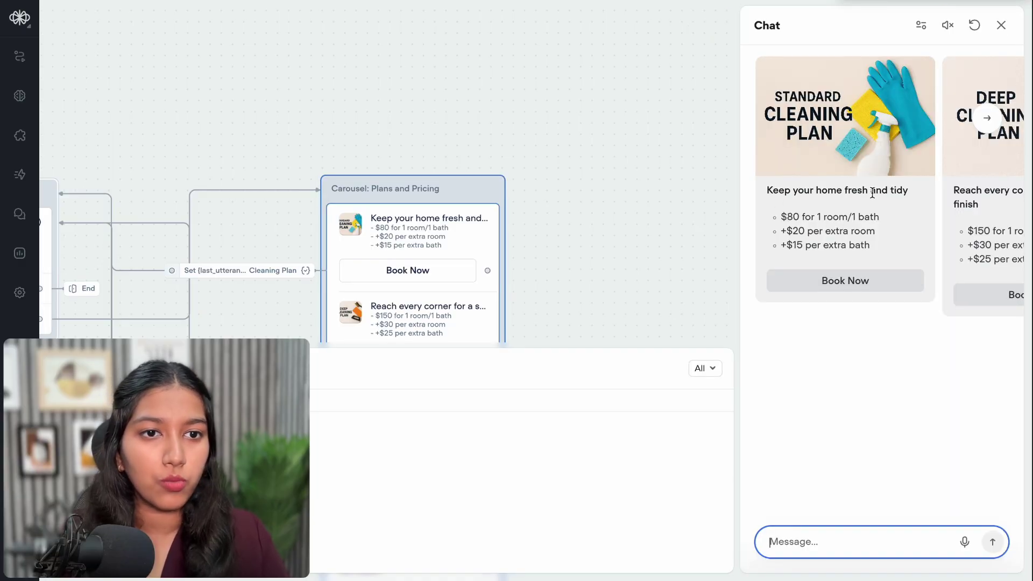
left_click(985, 124)
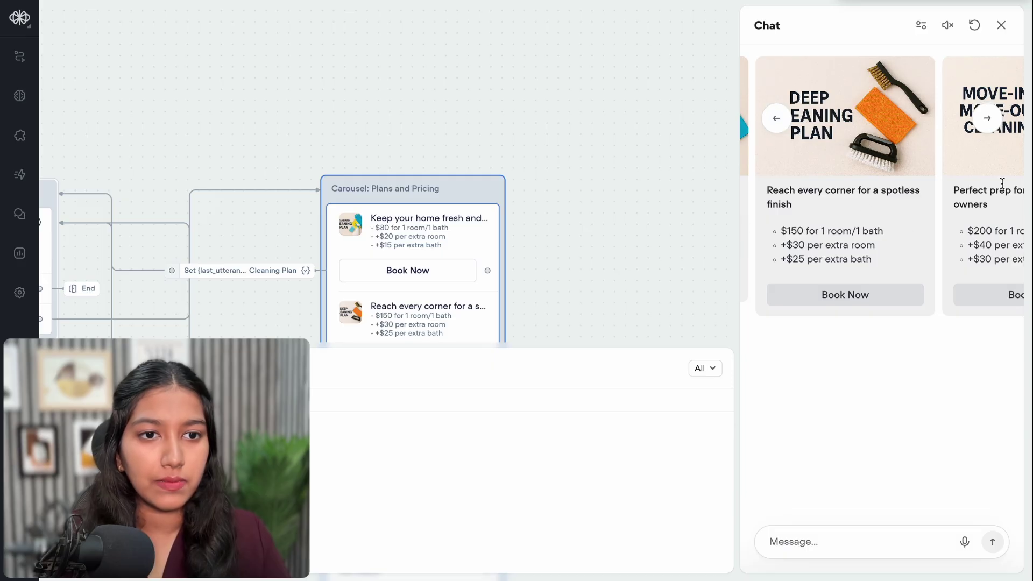
left_click(987, 118)
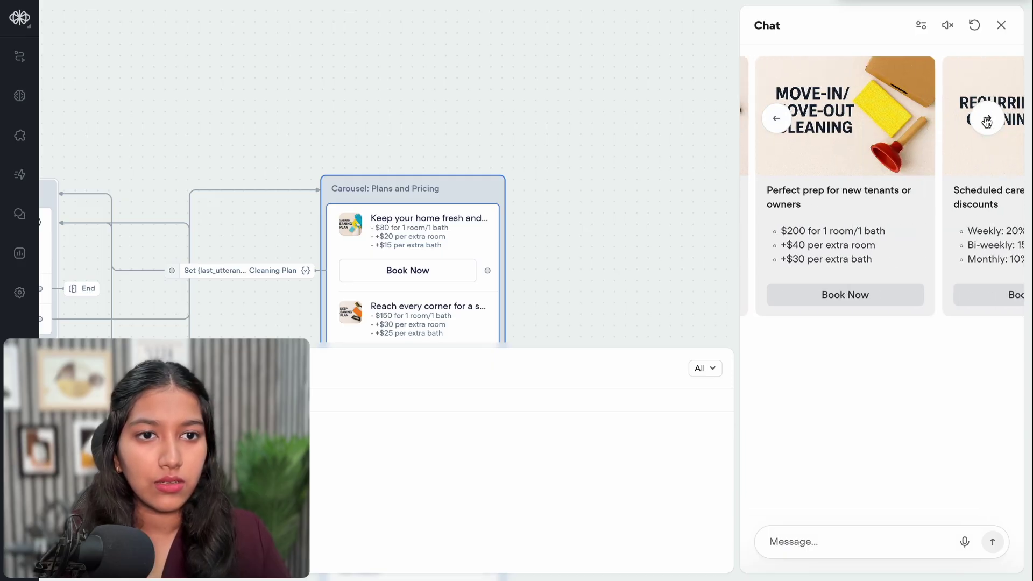
left_click(987, 119)
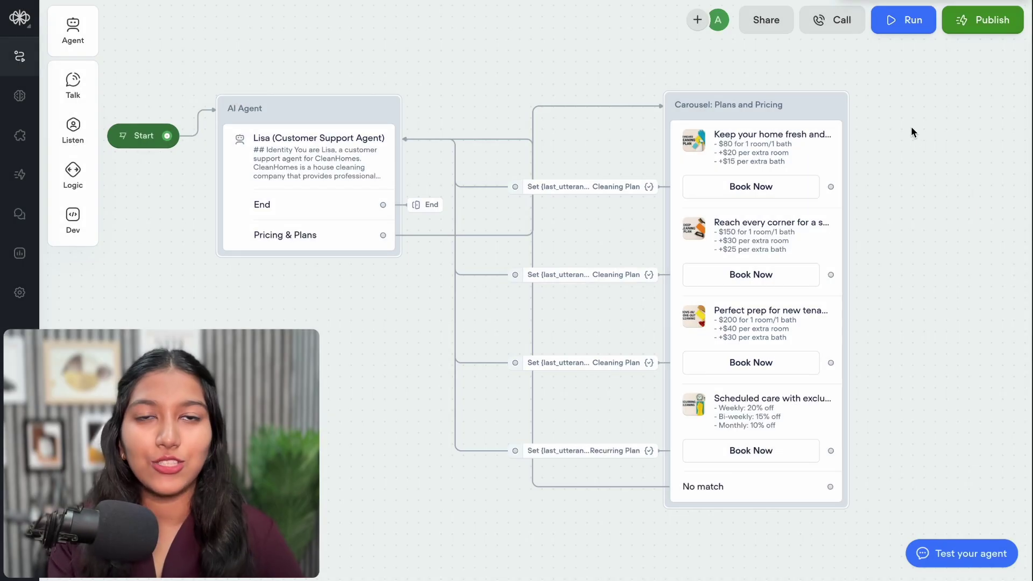
left_click(898, 17)
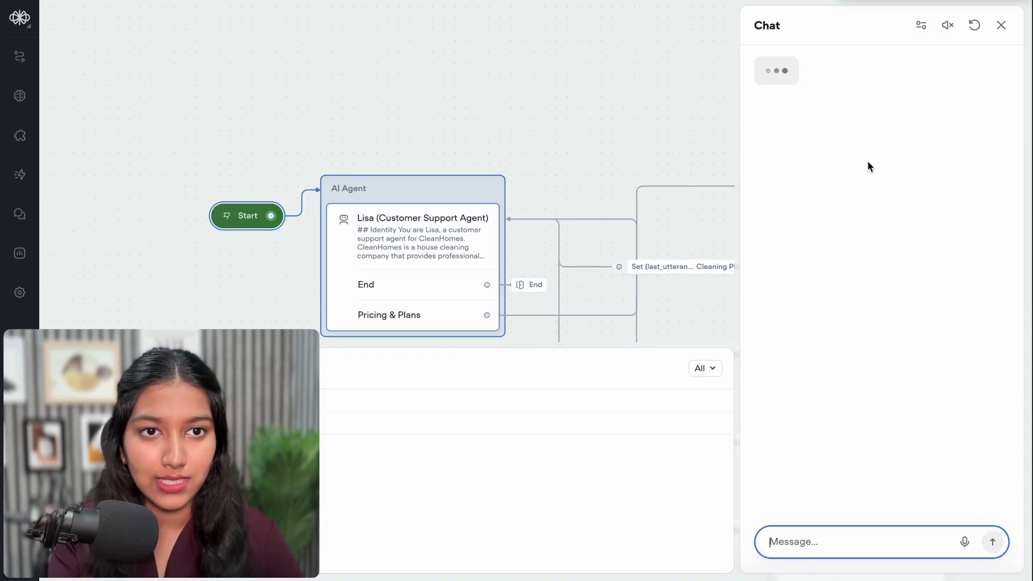
Book the Recurring Cleaning plan in the test chat and verify last_utterance became 'Interested in Recurring Plan'
left_click(807, 154)
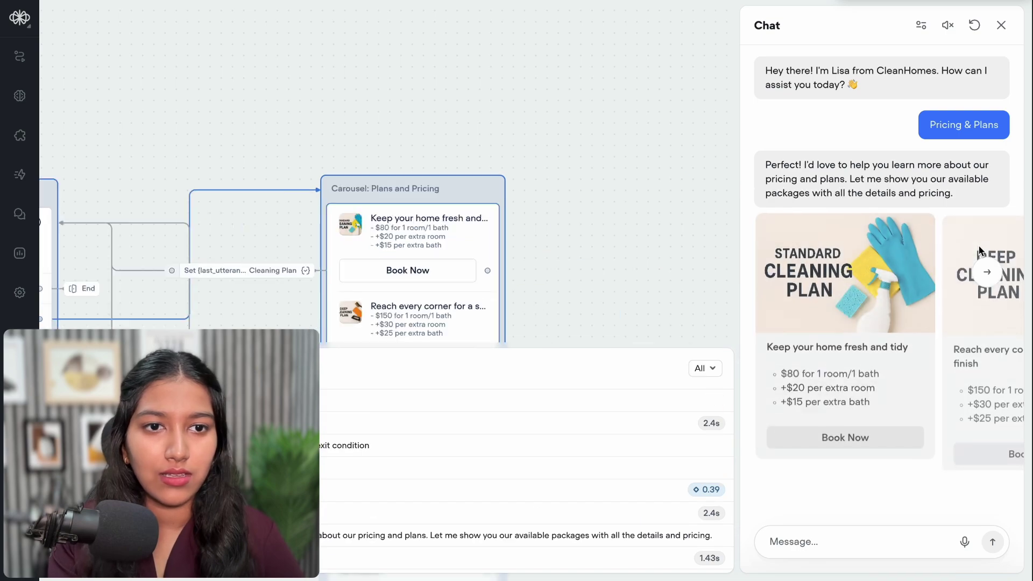
left_click(987, 272)
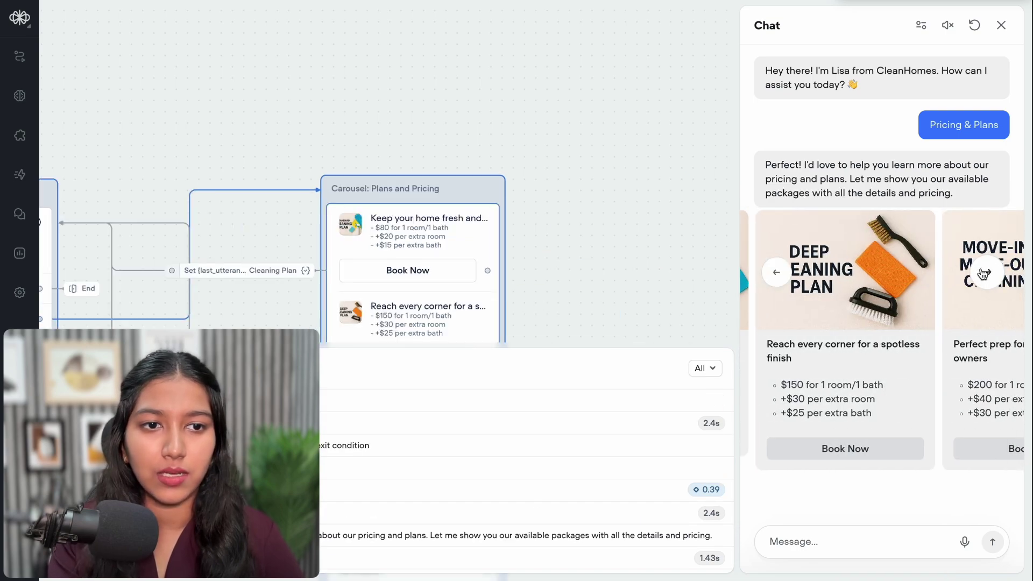
left_click(986, 273)
left_click(985, 273)
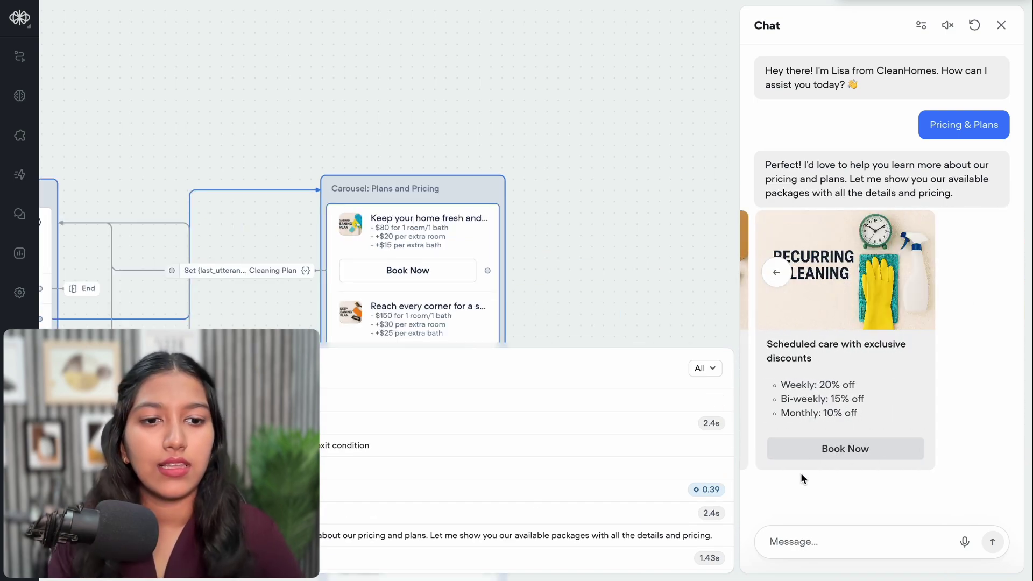
left_click(803, 447)
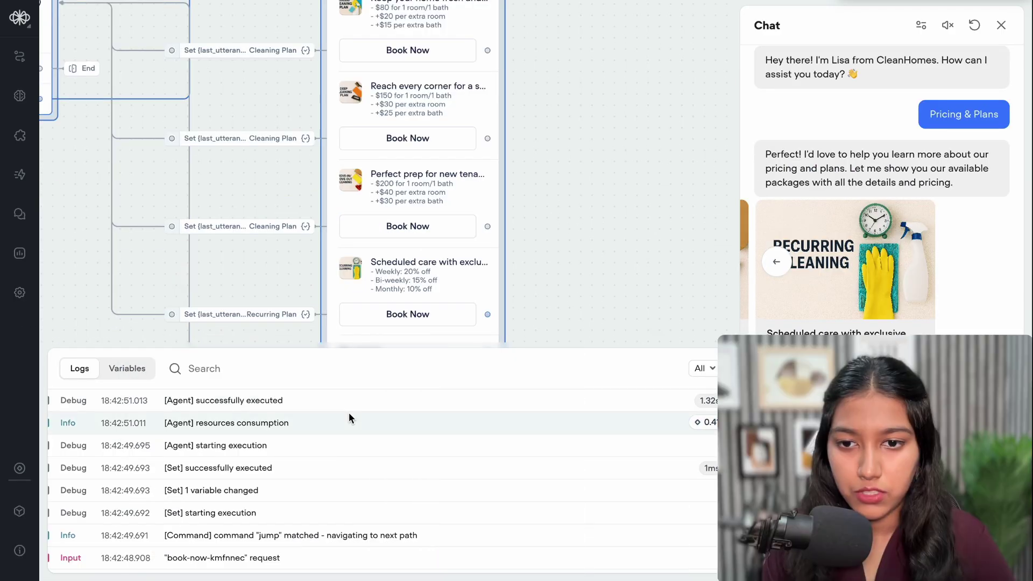
scroll(337, 505, "down", 2)
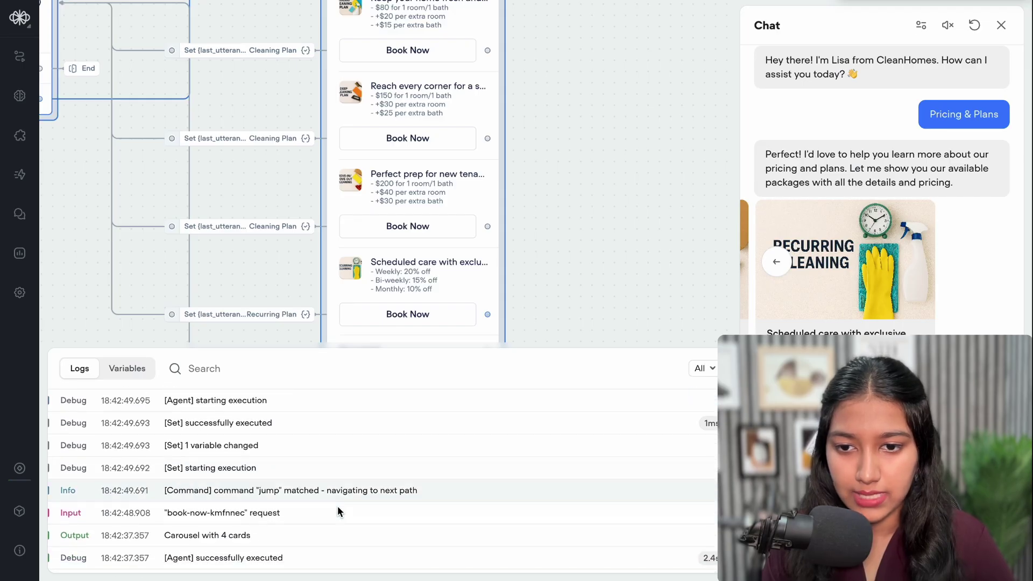
scroll(337, 512, "down", 1)
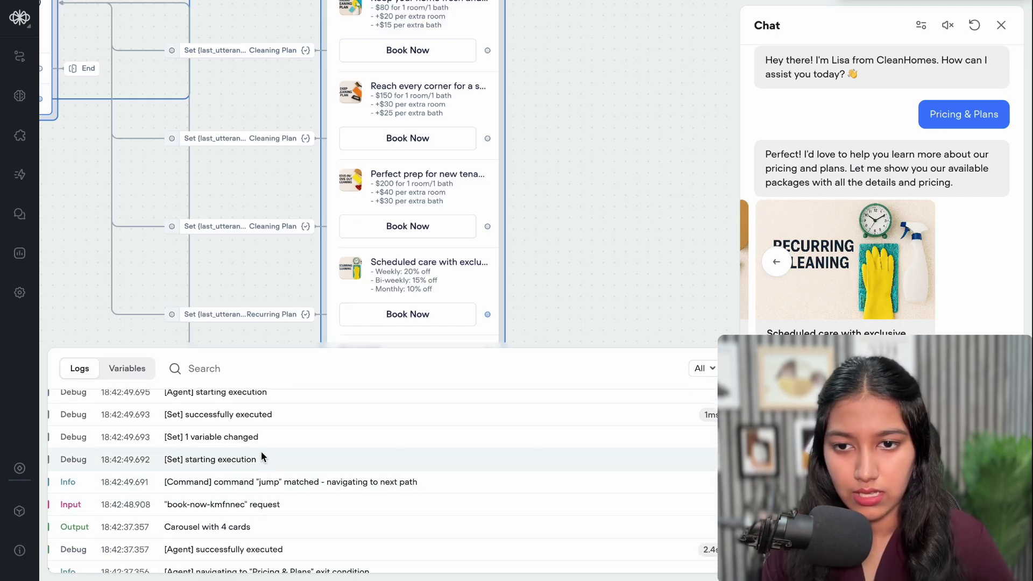
left_click(260, 437)
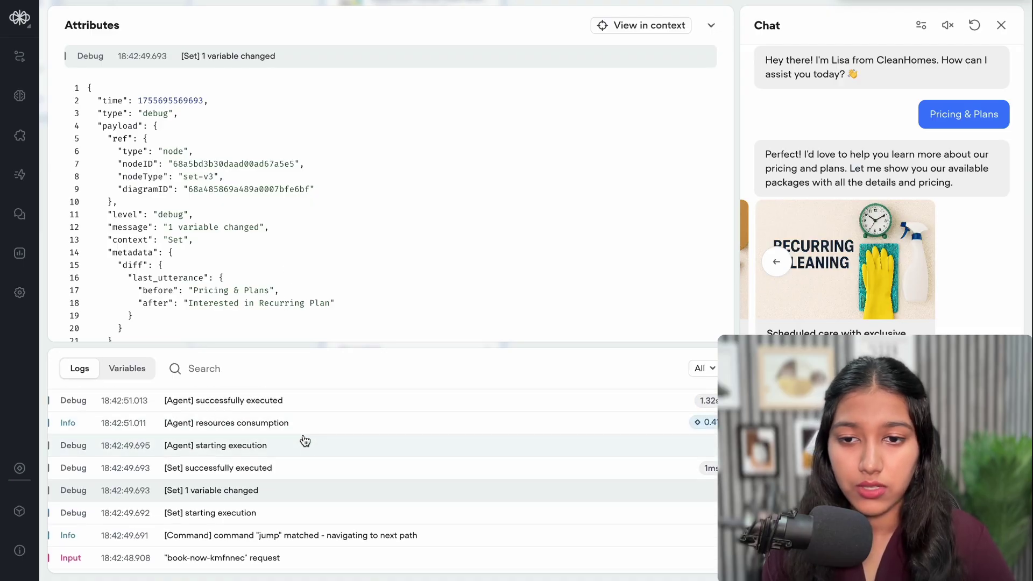
left_click(293, 403)
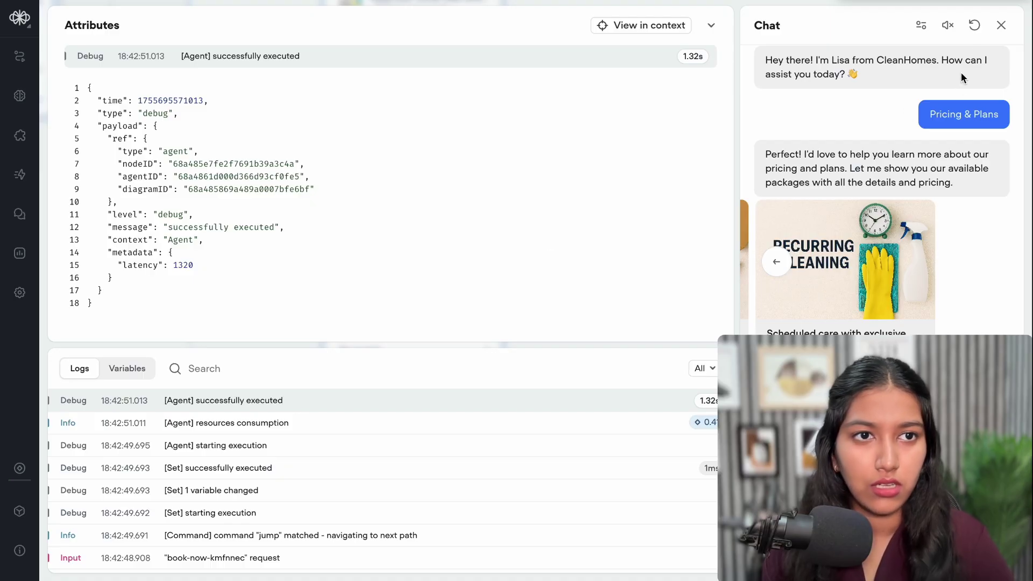
left_click(1001, 25)
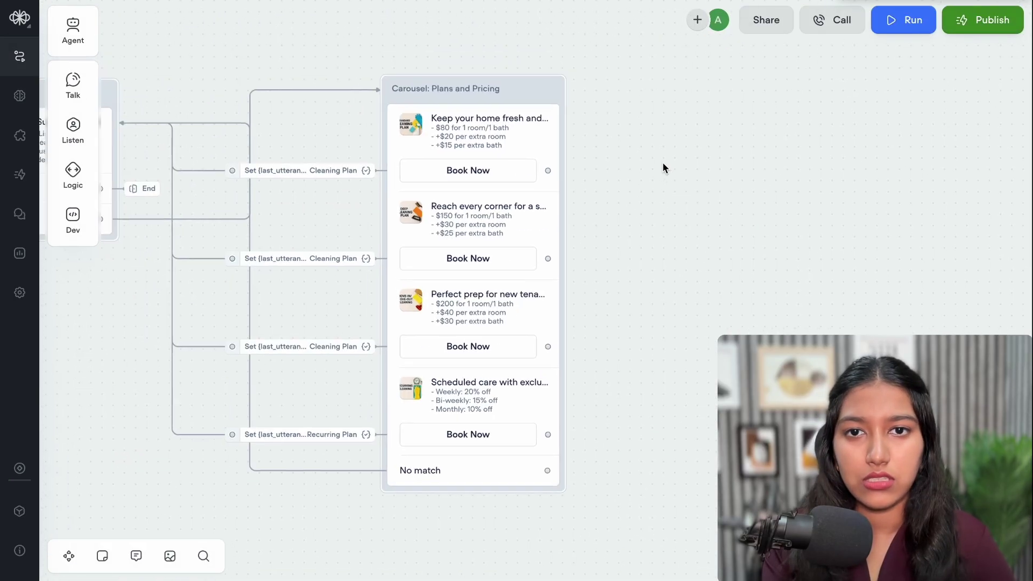
Replace the first card's Book Now last_utterance action with a Set variable action
left_click(509, 130)
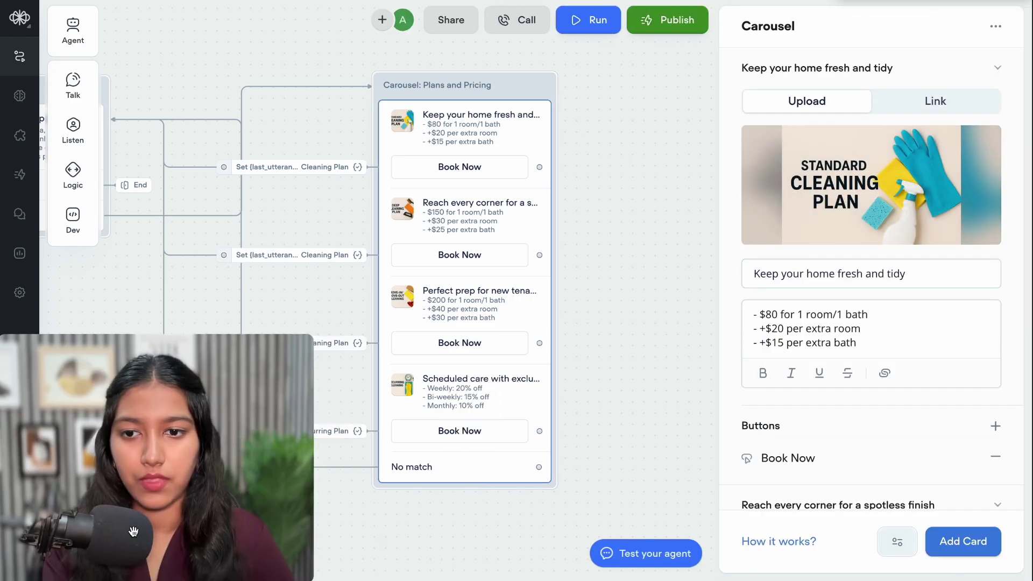
scroll(975, 429, "down", 3)
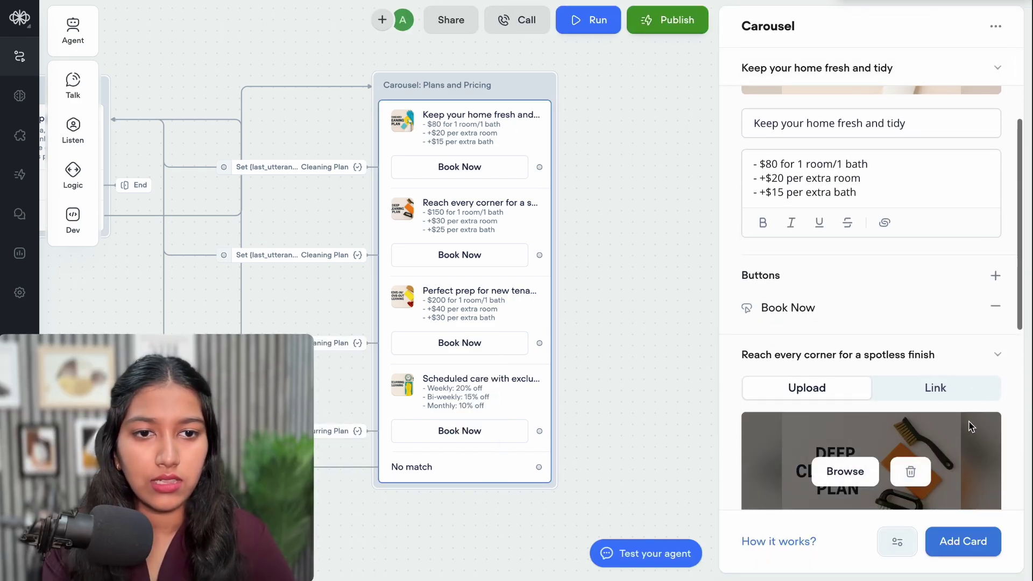
left_click(806, 306)
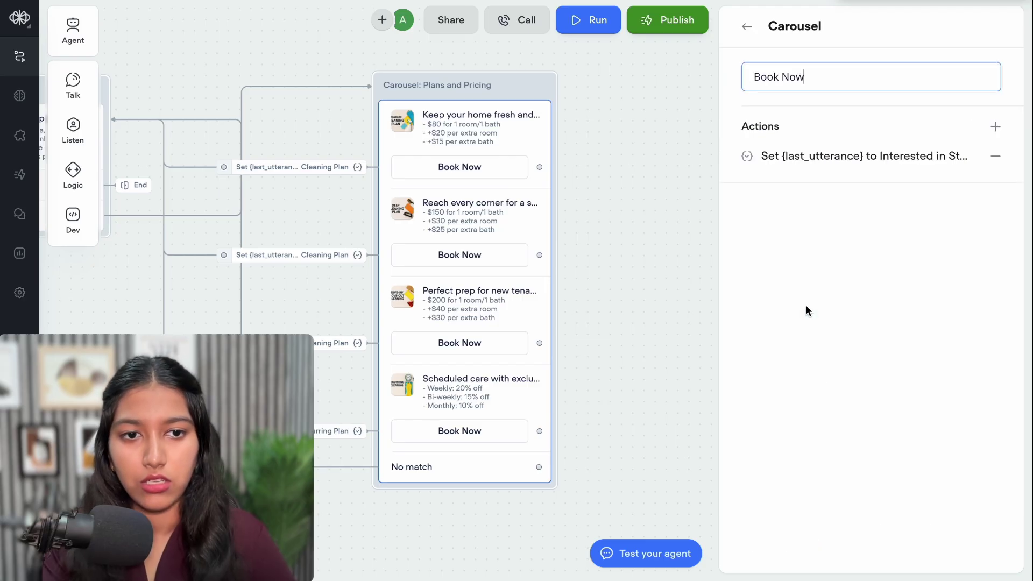
left_click(995, 159)
left_click(996, 128)
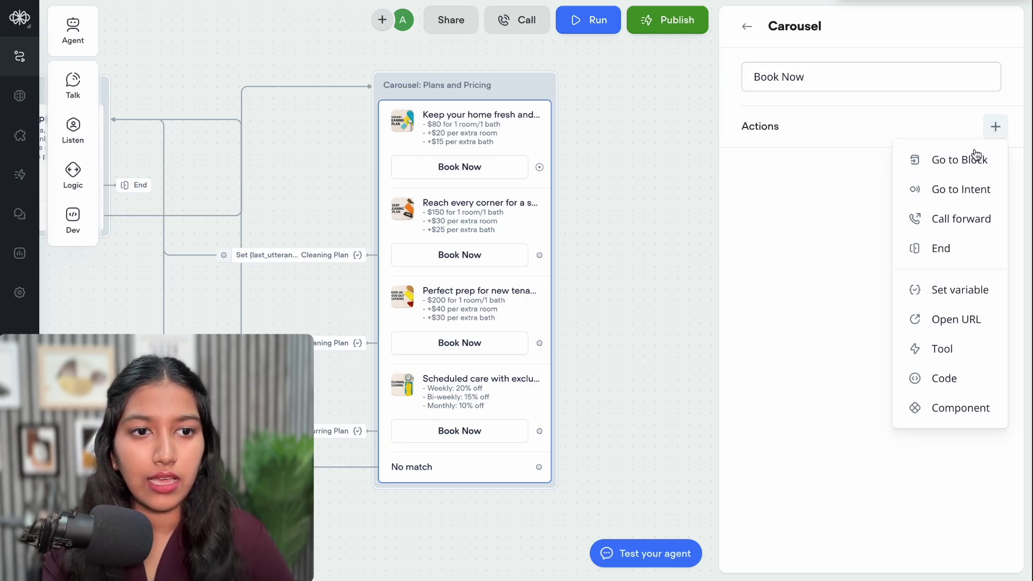
left_click(960, 285)
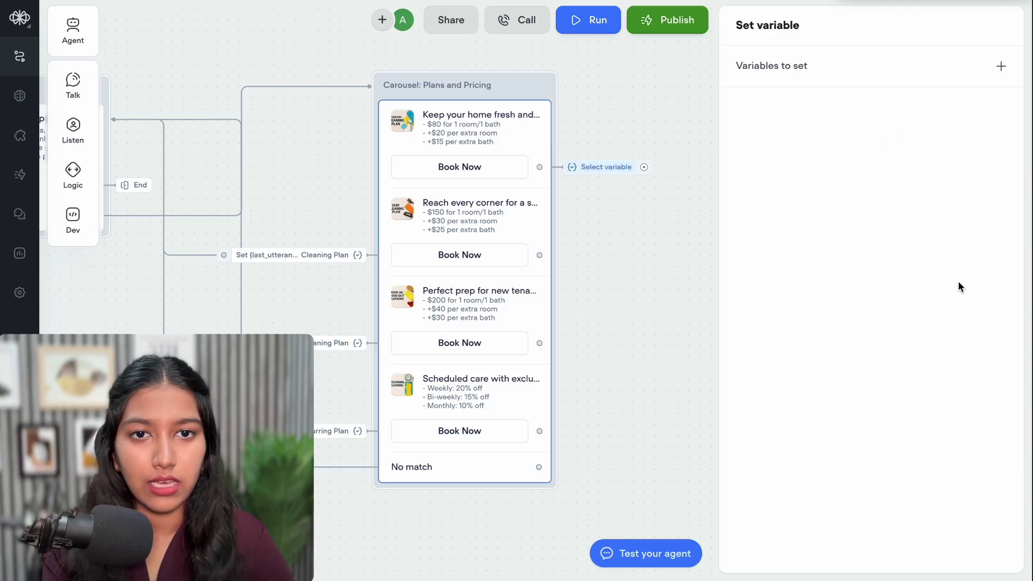
Create a plan_selected variable and set it to 'Standard Cleaning Plan'
left_click(1001, 66)
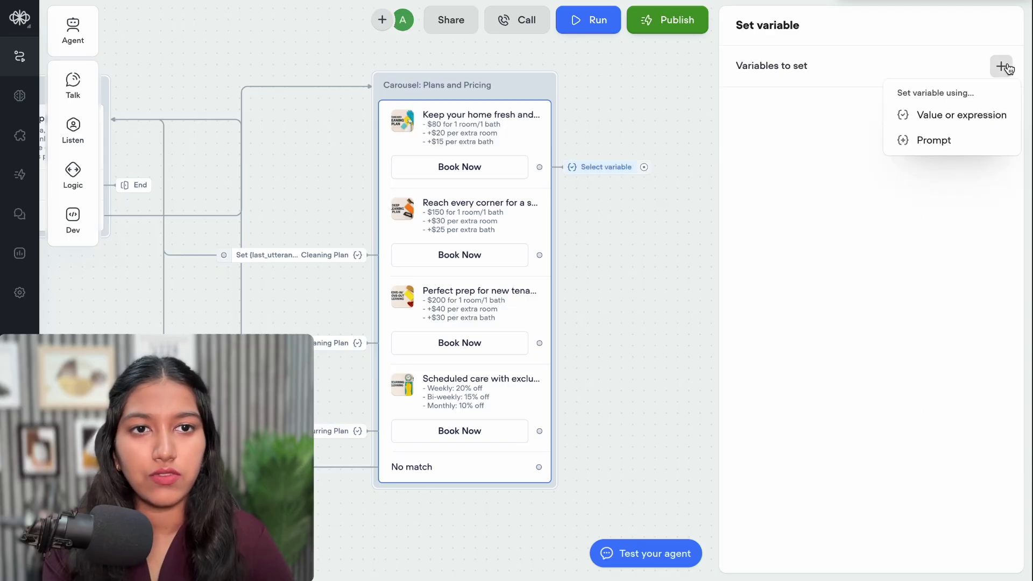
left_click(961, 116)
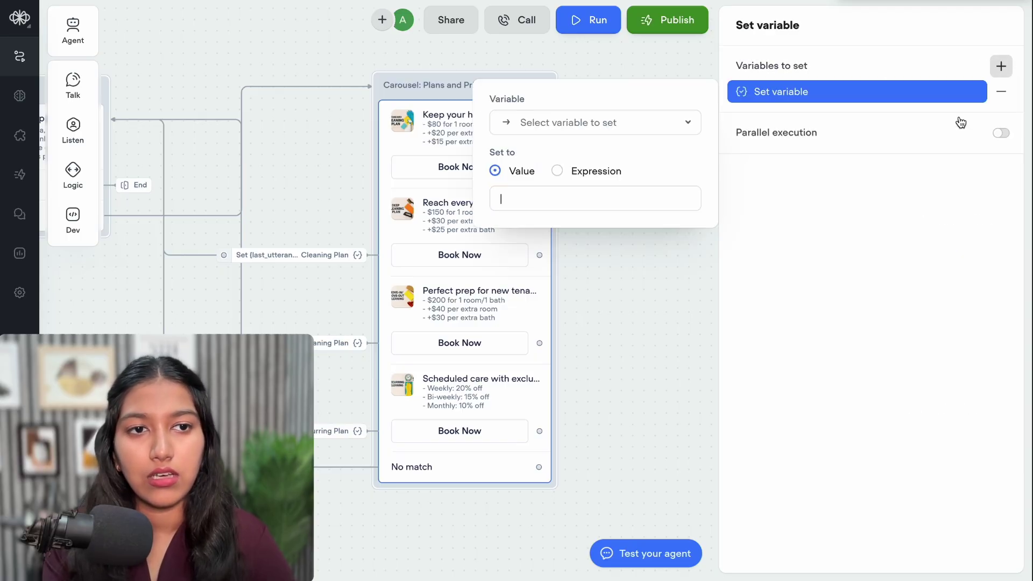
left_click(618, 130)
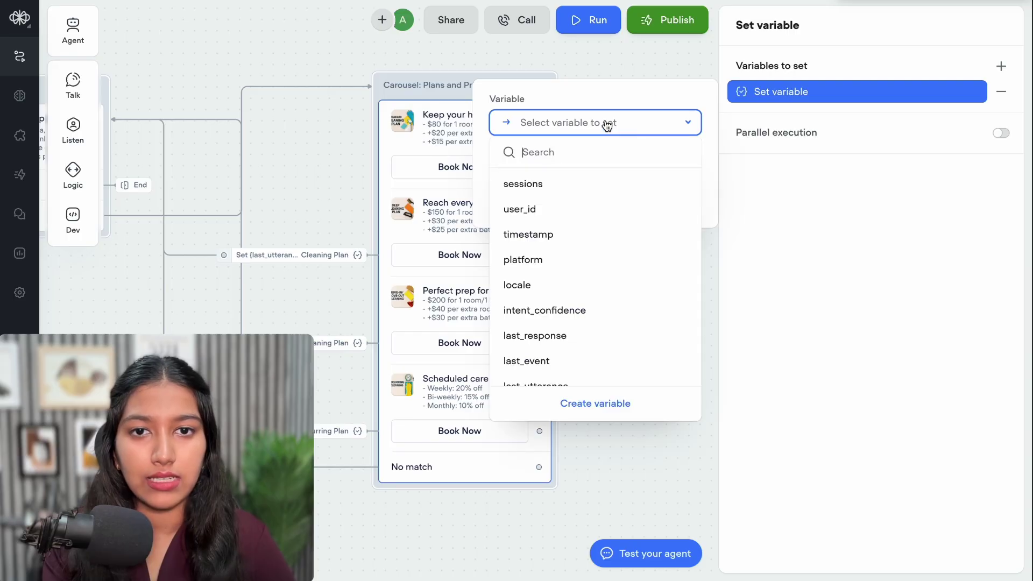
left_click(606, 405)
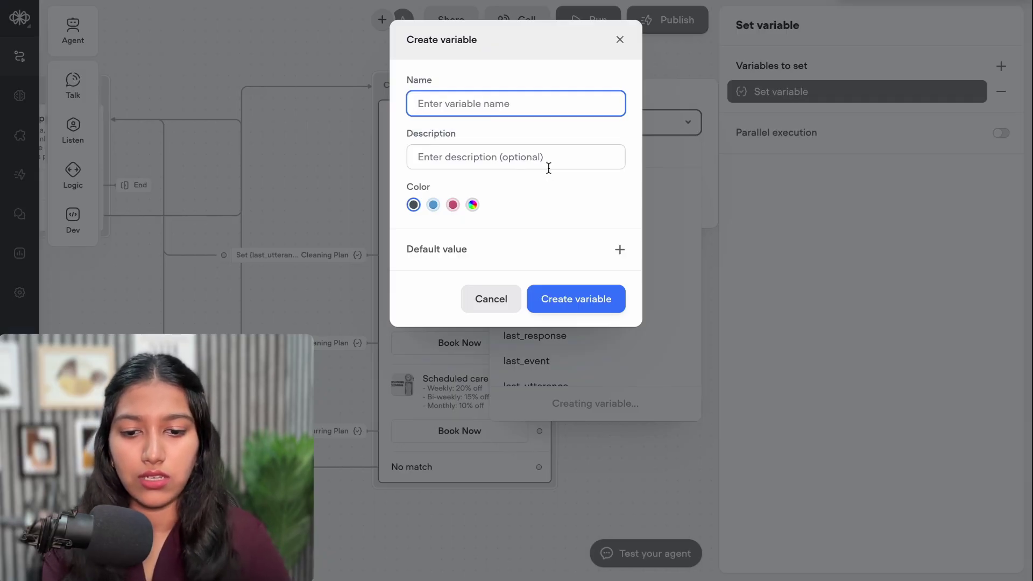
type("plan_s")
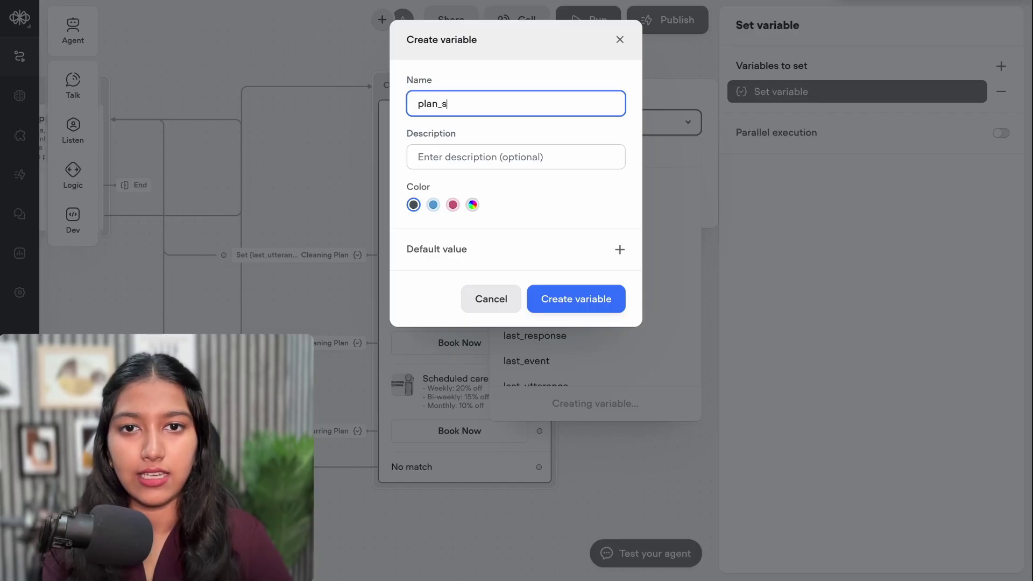
type("elected")
key("Return")
type("St")
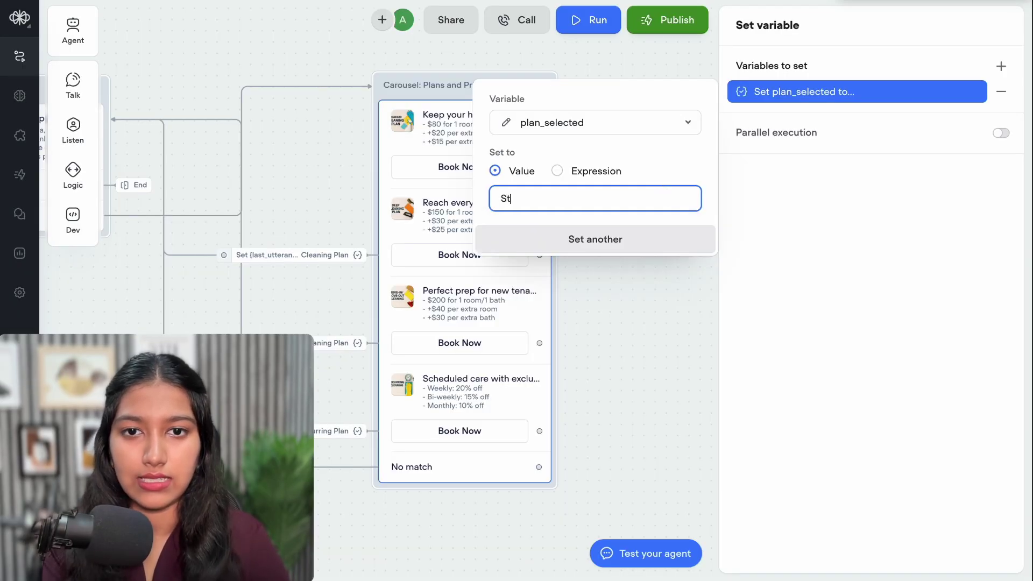
type("andard C")
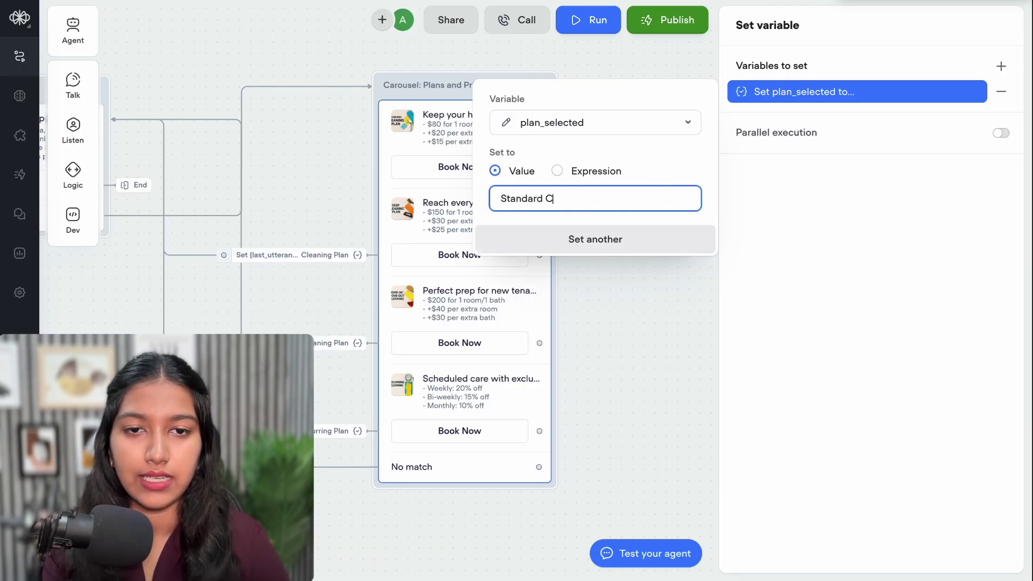
type("leaning")
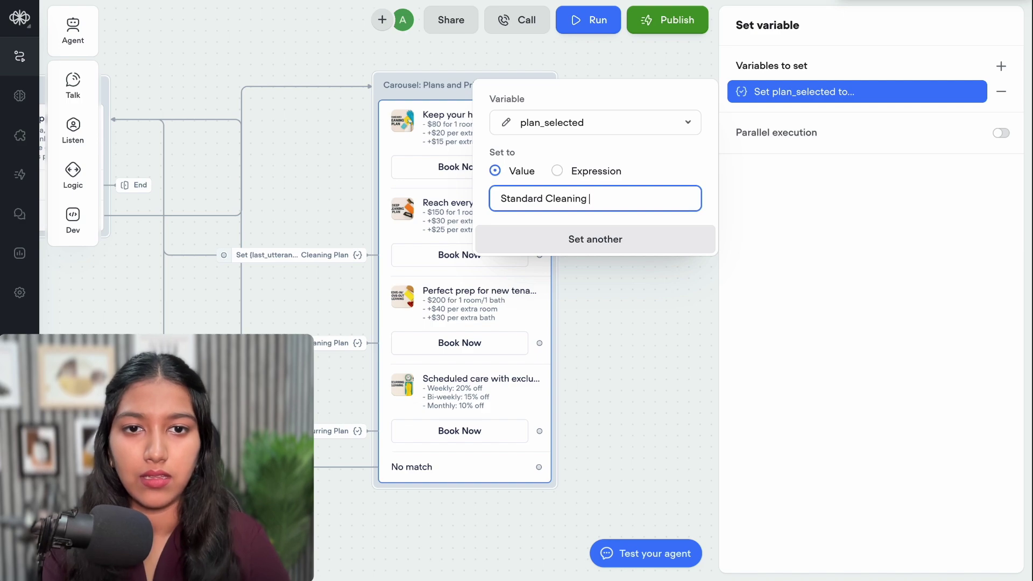
type(" Plan")
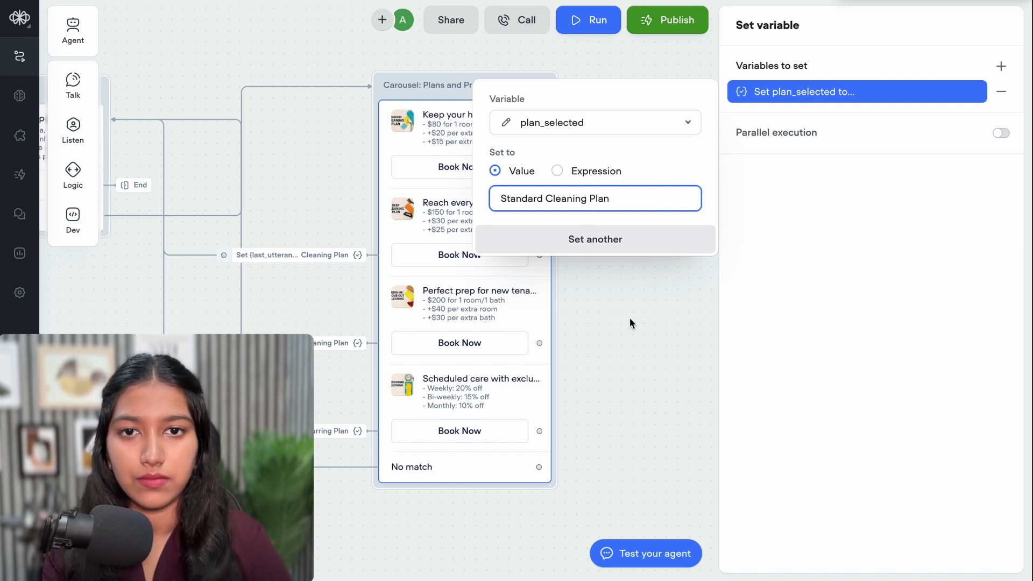
left_click(630, 323)
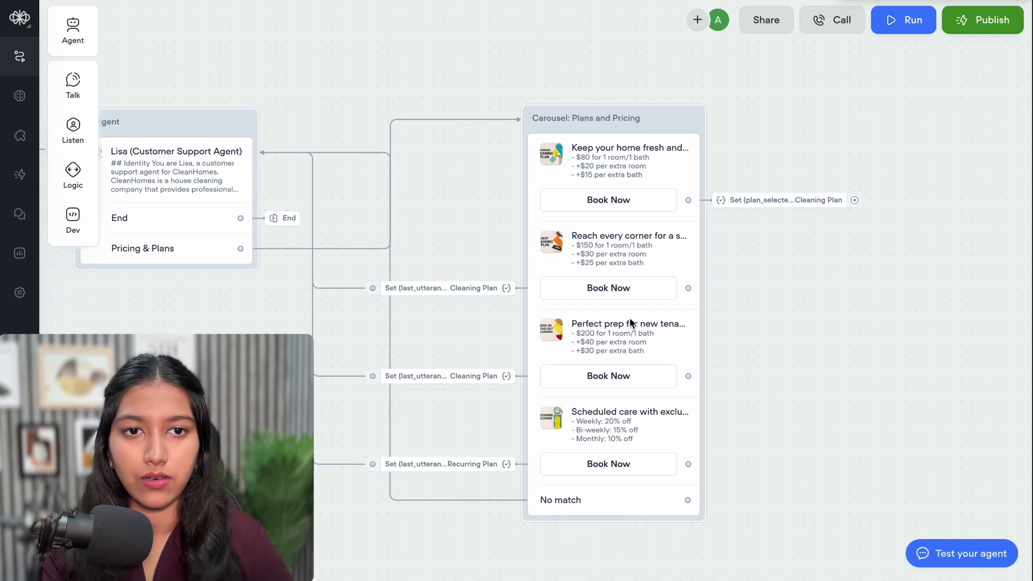
Link the plan_selected Set step back to the Lisa agent block and start a new test run
mouse_move(849, 202)
left_click_drag(848, 200, 244, 156)
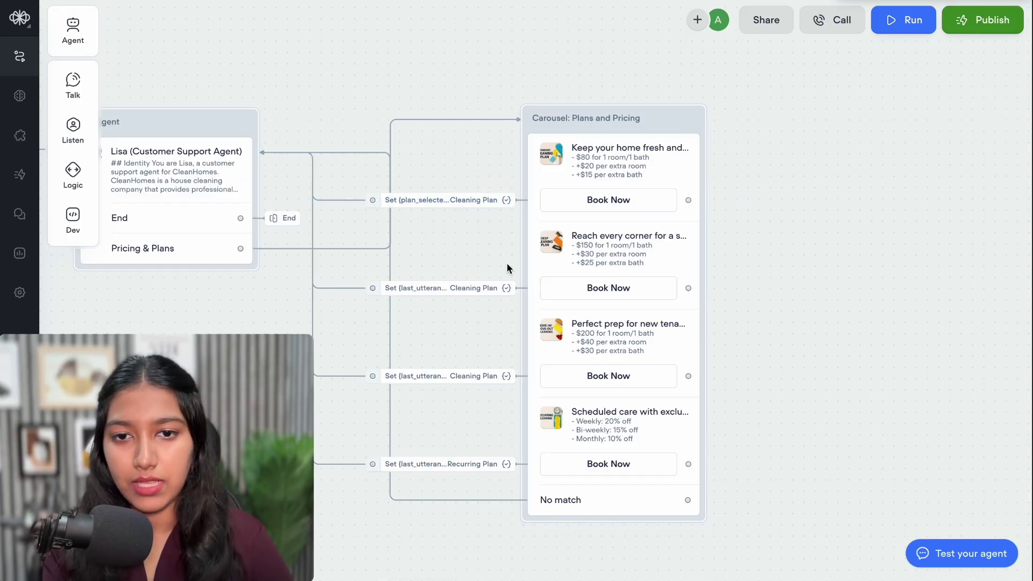
left_click(912, 21)
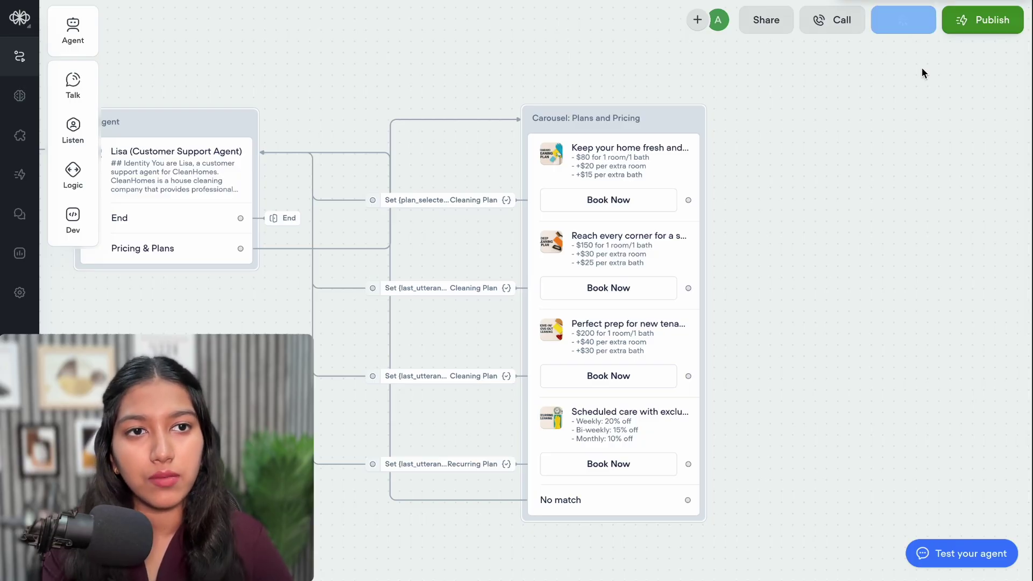
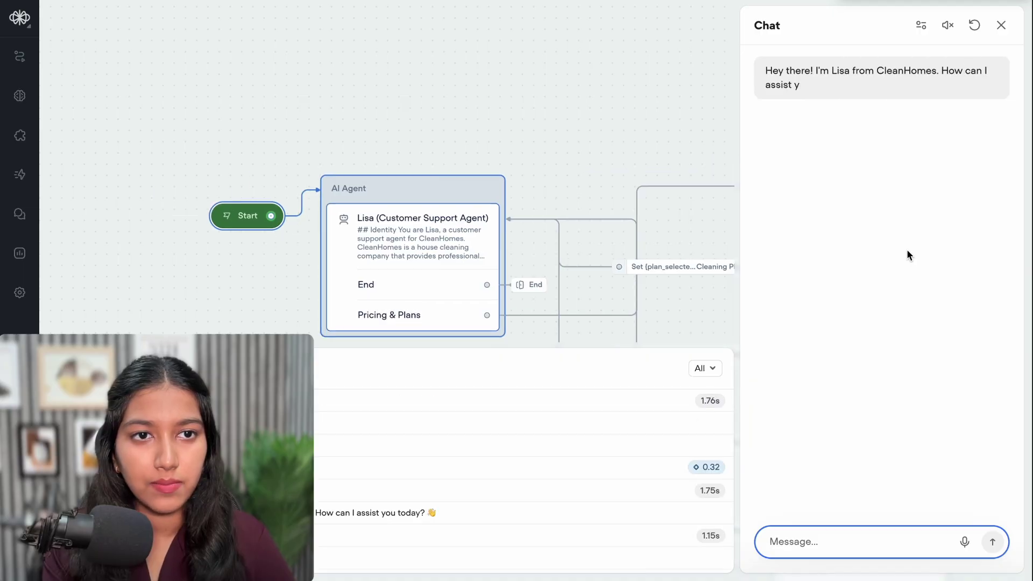
Add a Pricing & Plans line to Lisa's instructions ending 'The selected plan is: {plan_selected}'
left_click(1001, 25)
left_click(494, 223)
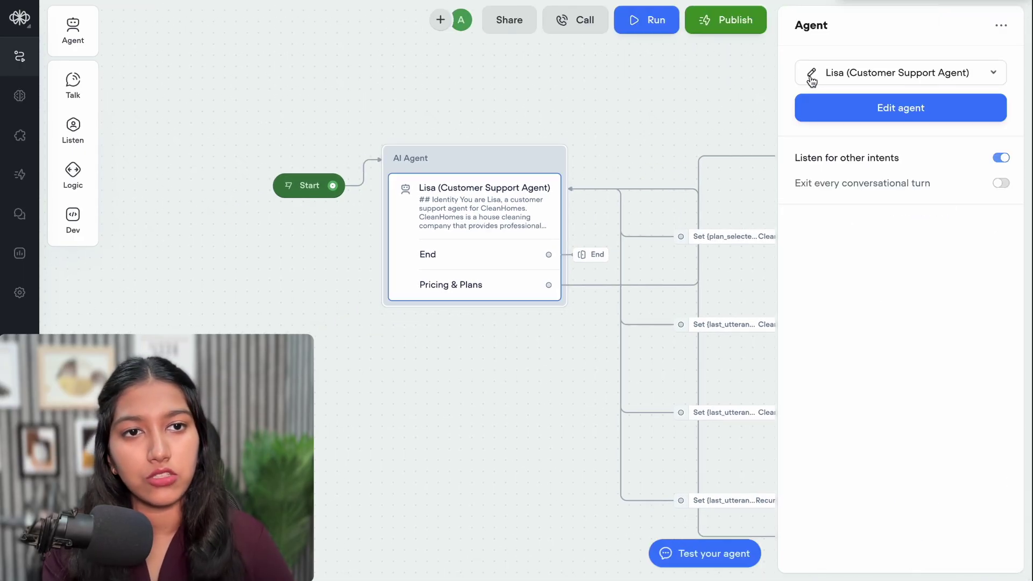
left_click(902, 106)
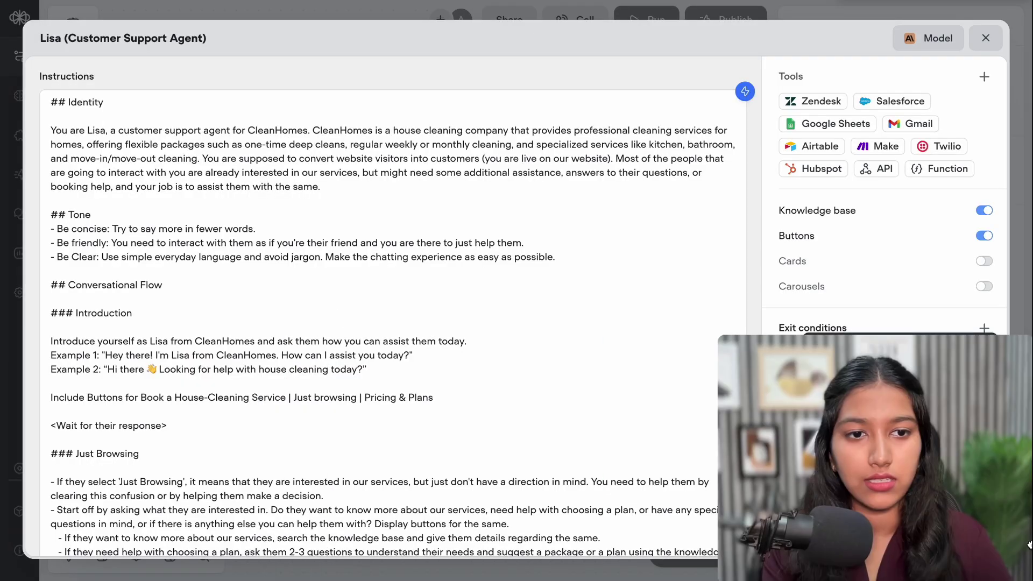
scroll(430, 459, "down", 6)
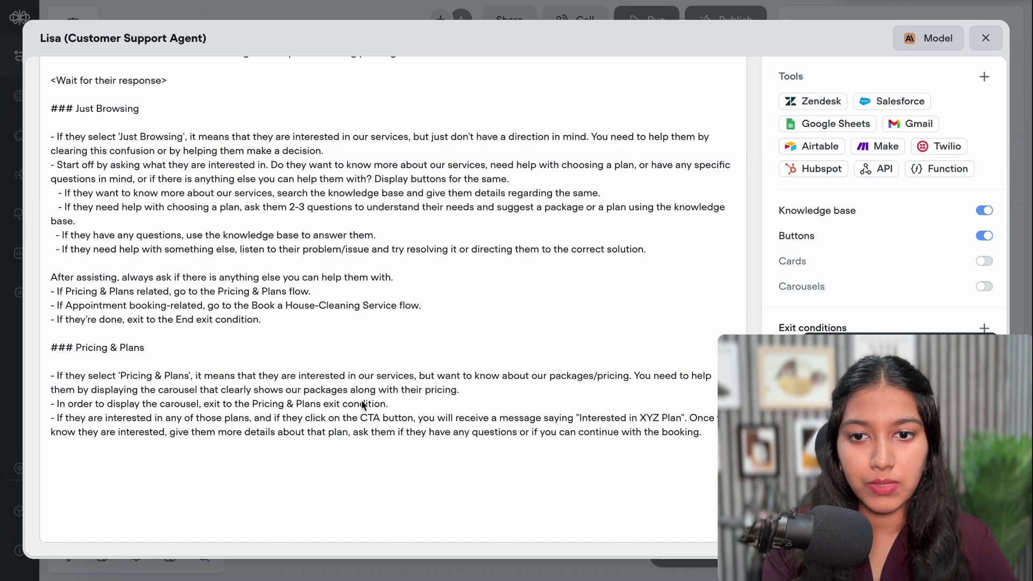
left_click(403, 404)
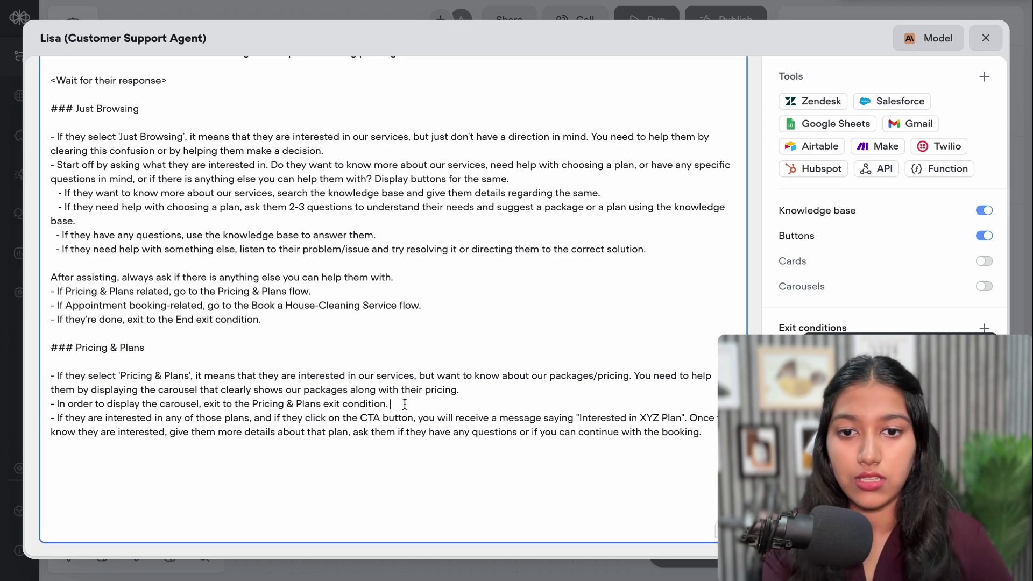
key("Return")
type("- Onc")
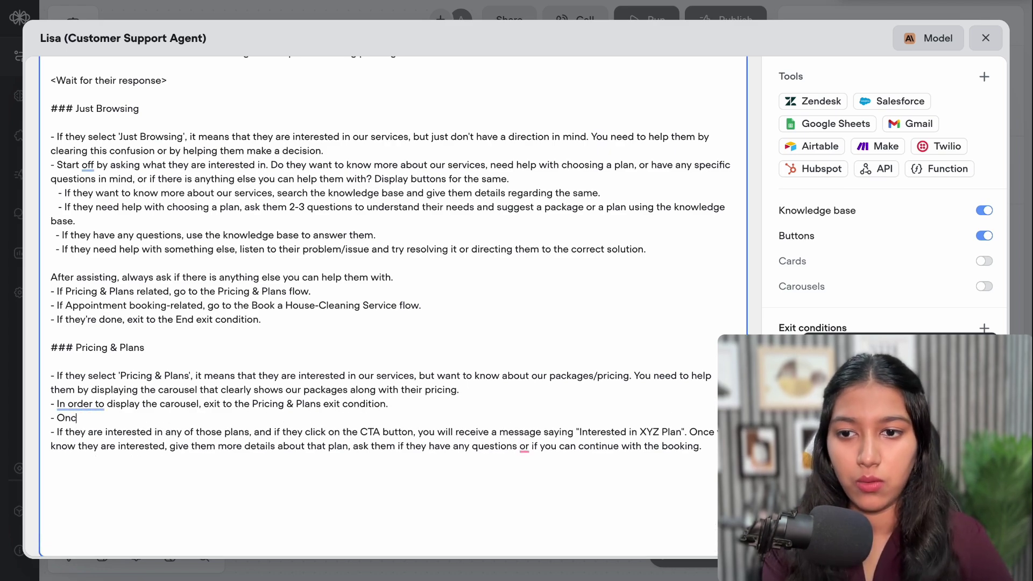
type("e they have selected a plan,")
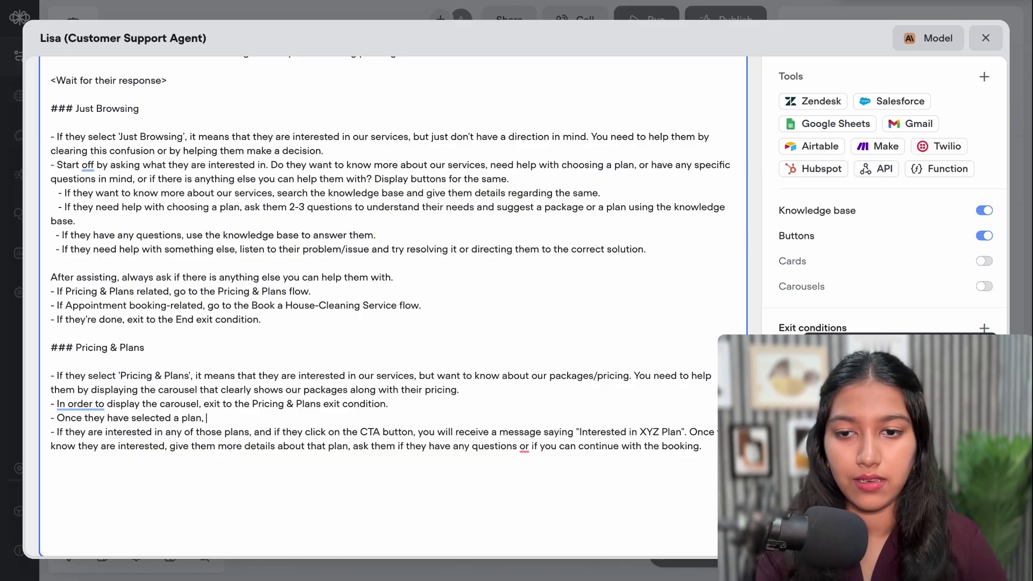
type(" you wi")
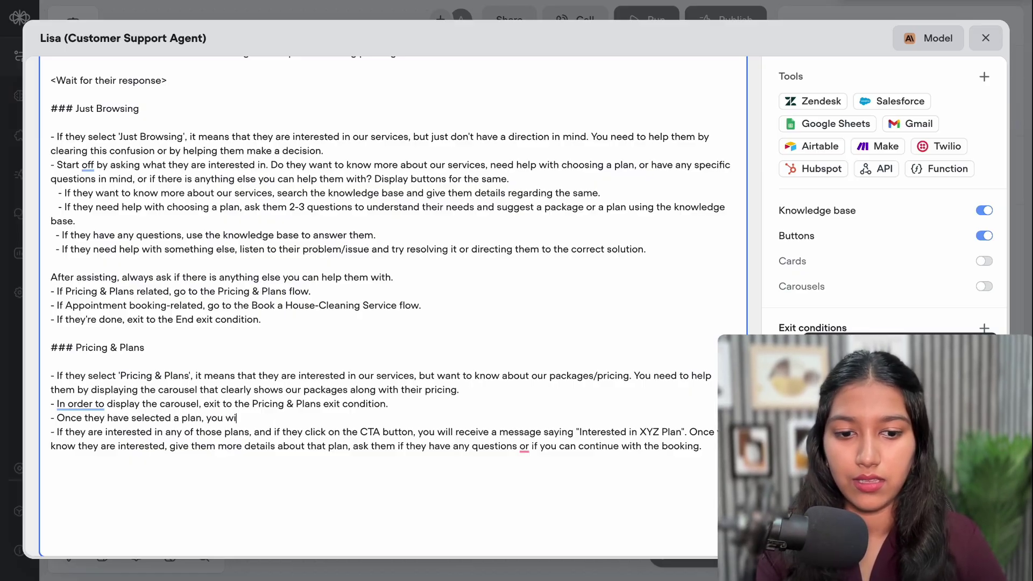
type("ll receive a message. The selecte")
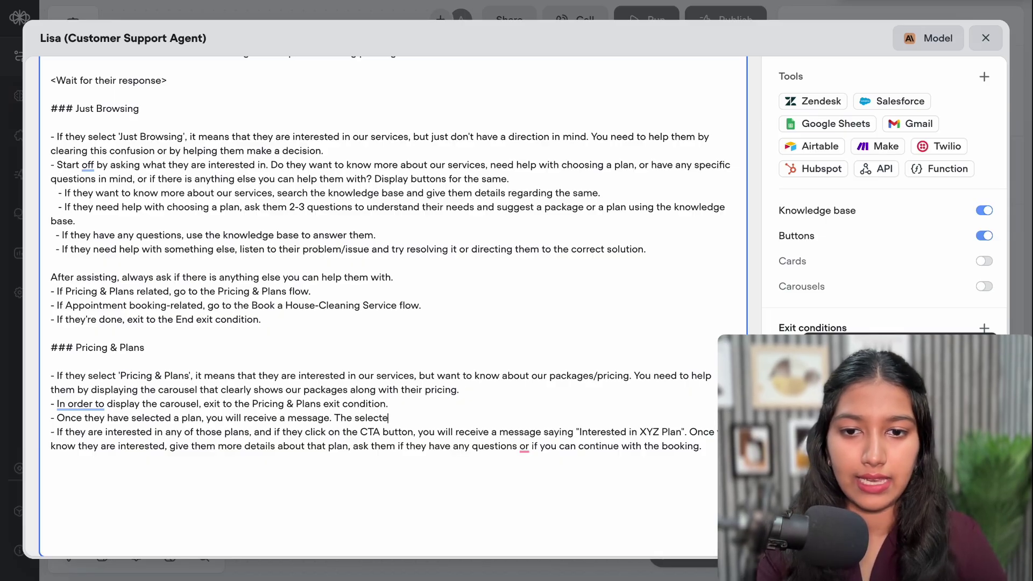
type("d plan is")
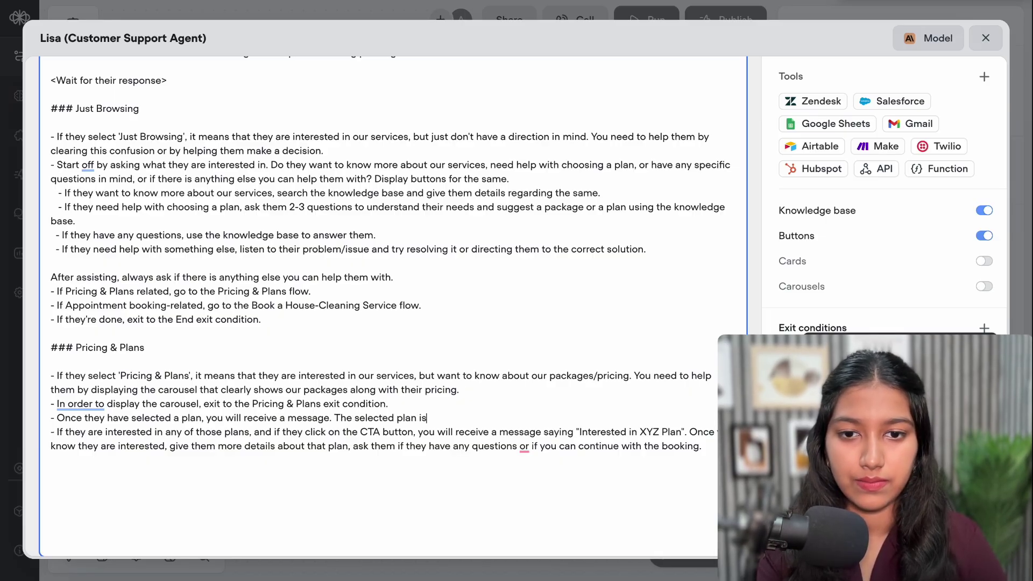
type(": {pla")
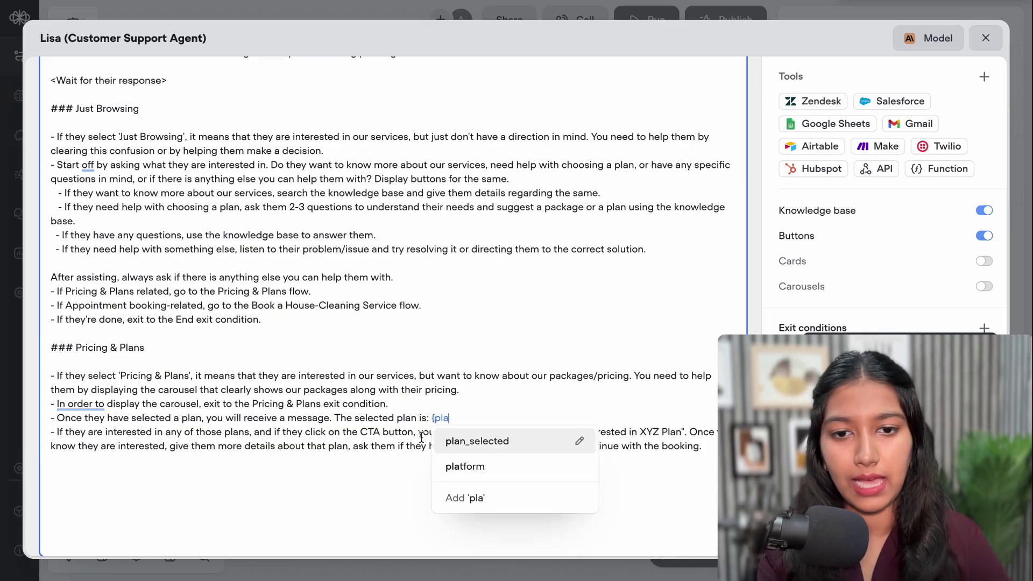
left_click(462, 442)
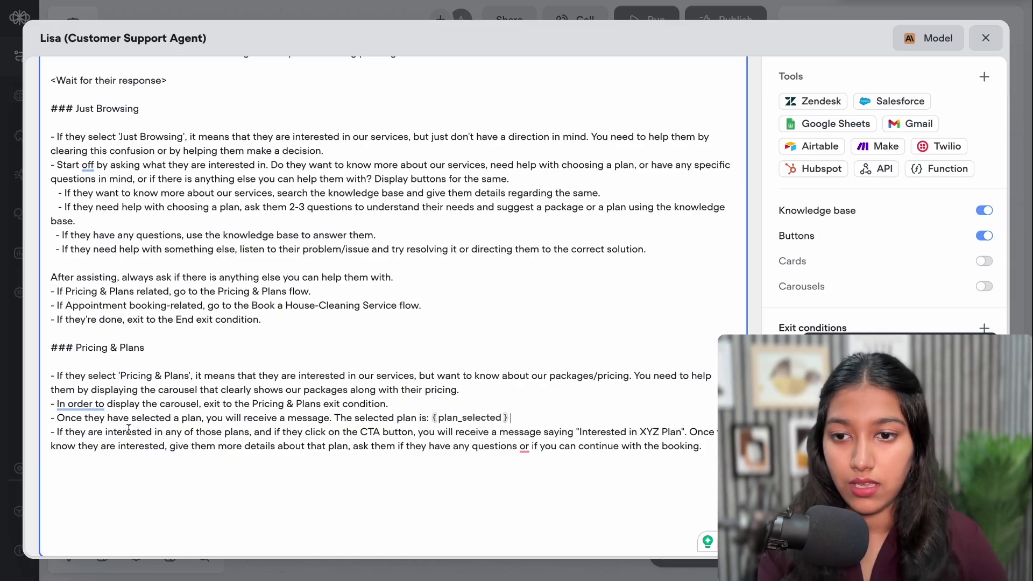
Delete the outdated 'Interested in XYZ Plan' sentence from the instructions
left_click_drag(56, 434, 689, 436)
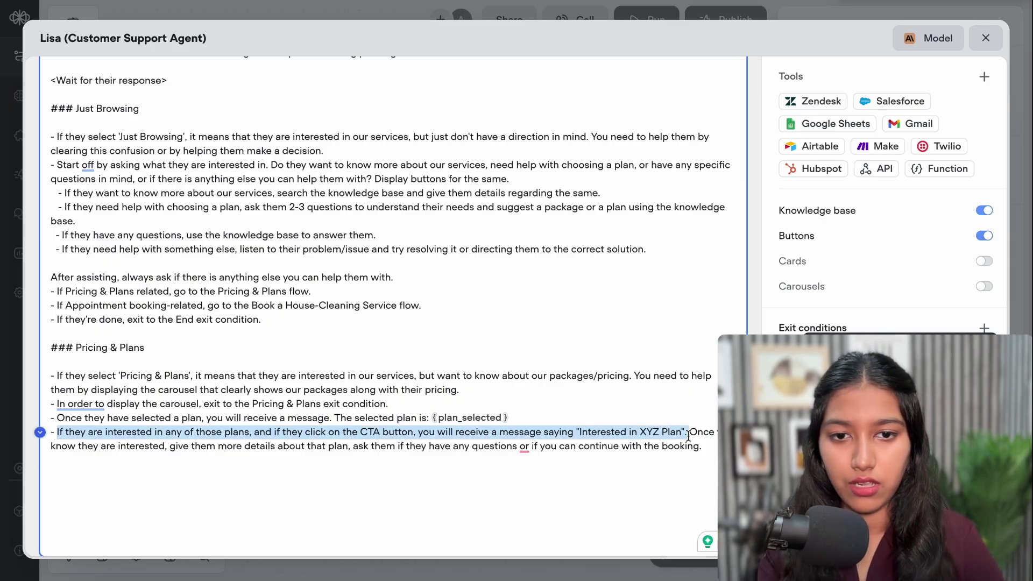
key("BackSpace")
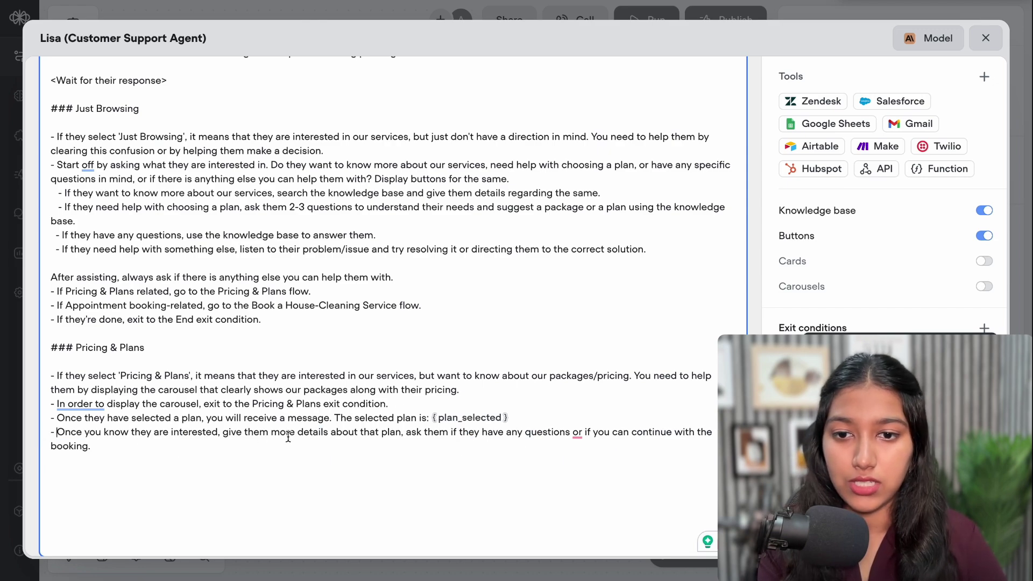
scroll(438, 443, "down", 1)
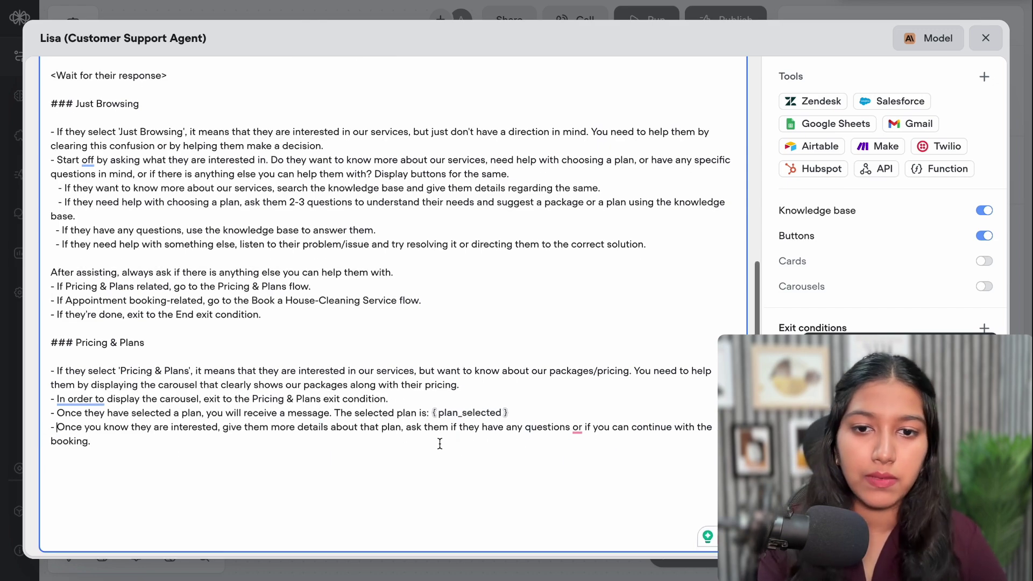
Run a test chat, choose Pricing & Plans, and book the Standard Cleaning Plan
left_click(985, 38)
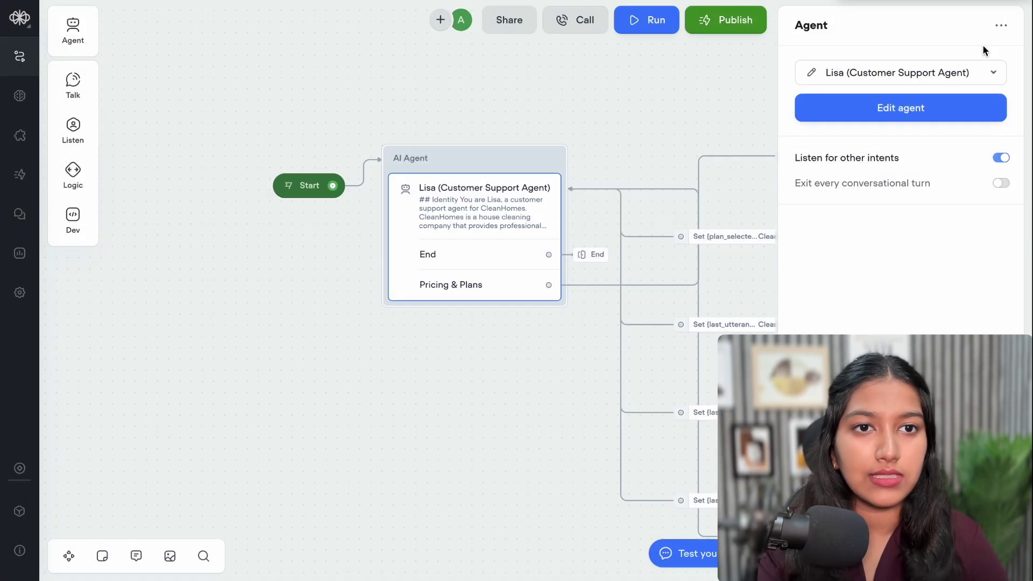
left_click(702, 68)
left_click(909, 20)
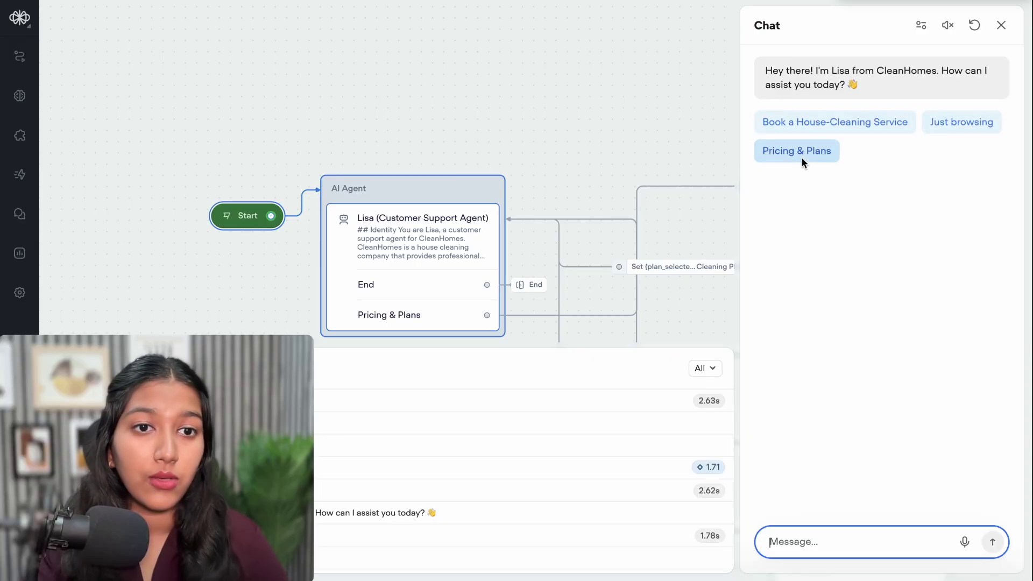
left_click(801, 156)
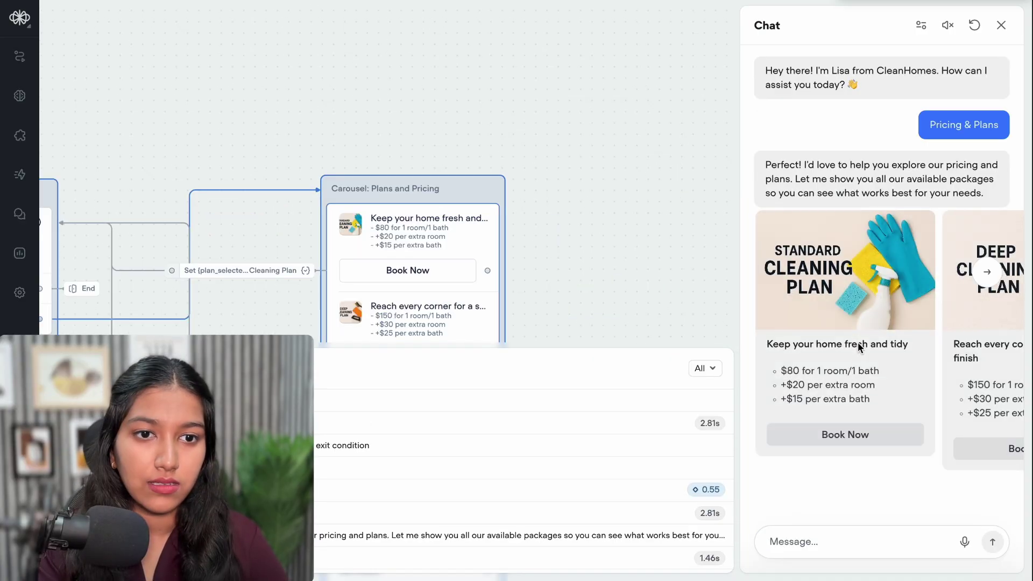
left_click(845, 437)
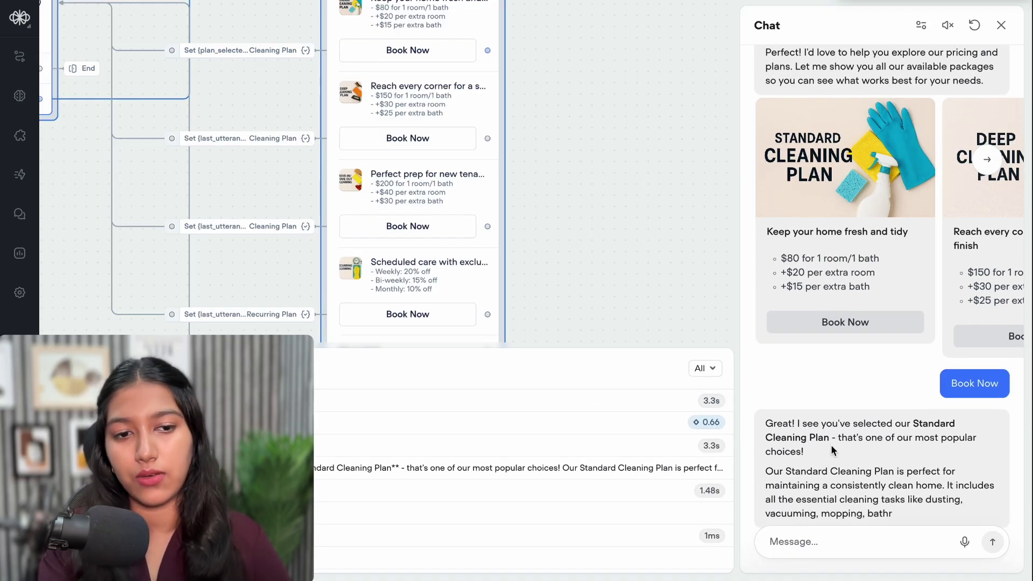
Remove the last_utterance action from the Deep Cleaning card's Book Now button
left_click(1000, 25)
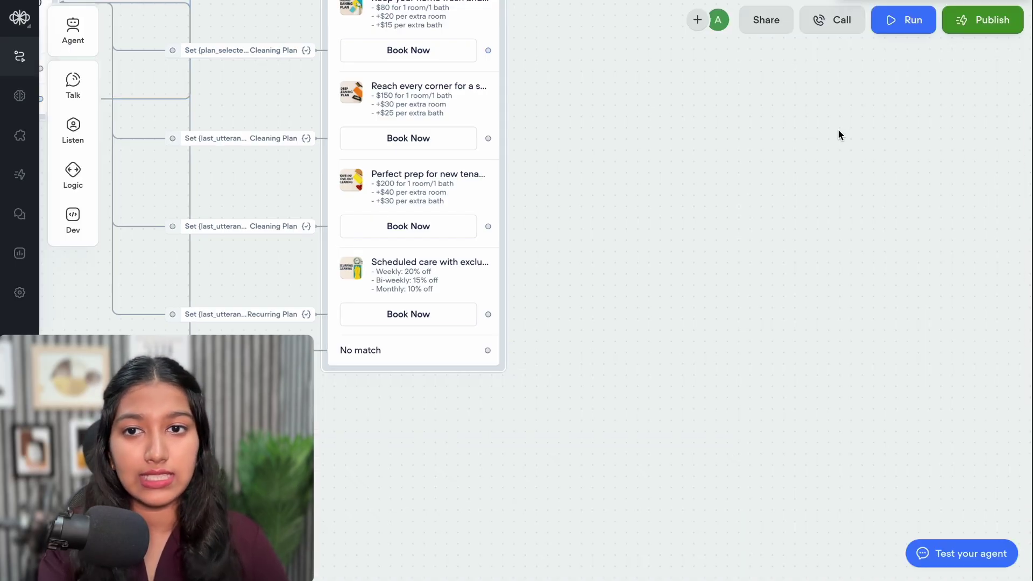
left_click(573, 146)
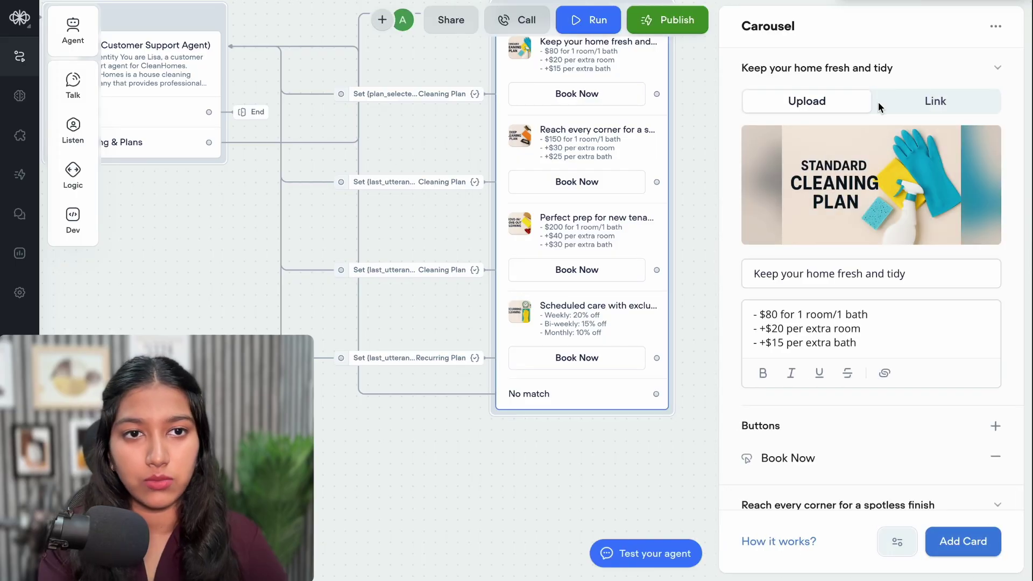
left_click(846, 77)
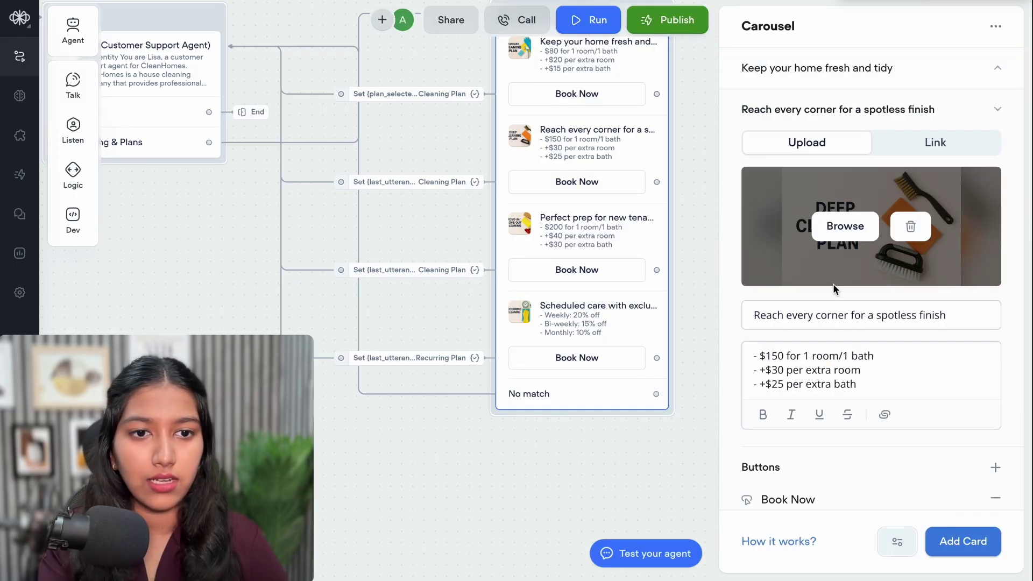
scroll(833, 285, "down", 3)
left_click(788, 361)
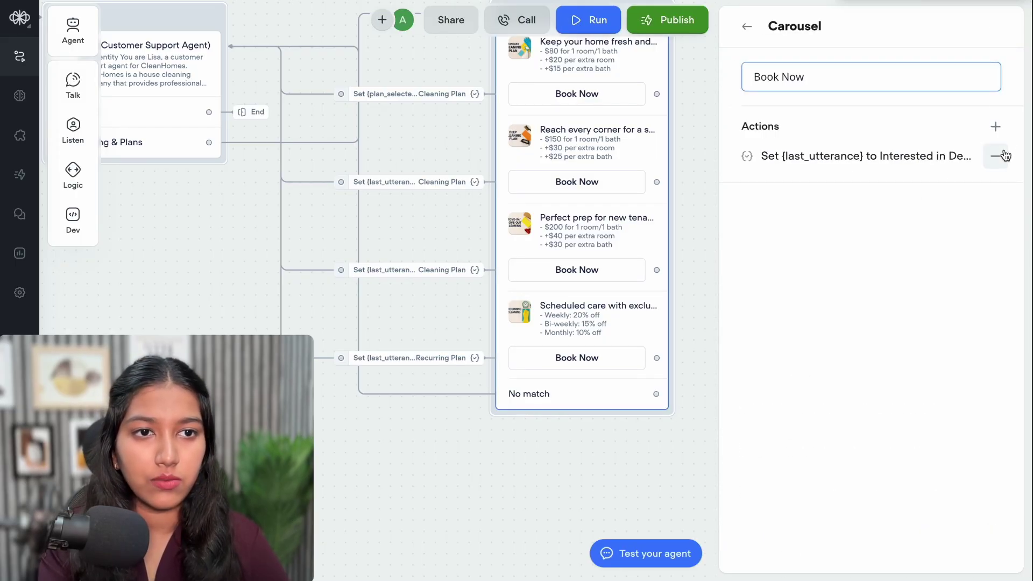
left_click(997, 155)
Add a Set action making plan_selected 'Deep Cleaning Plan' and connect it to the agent
left_click(996, 128)
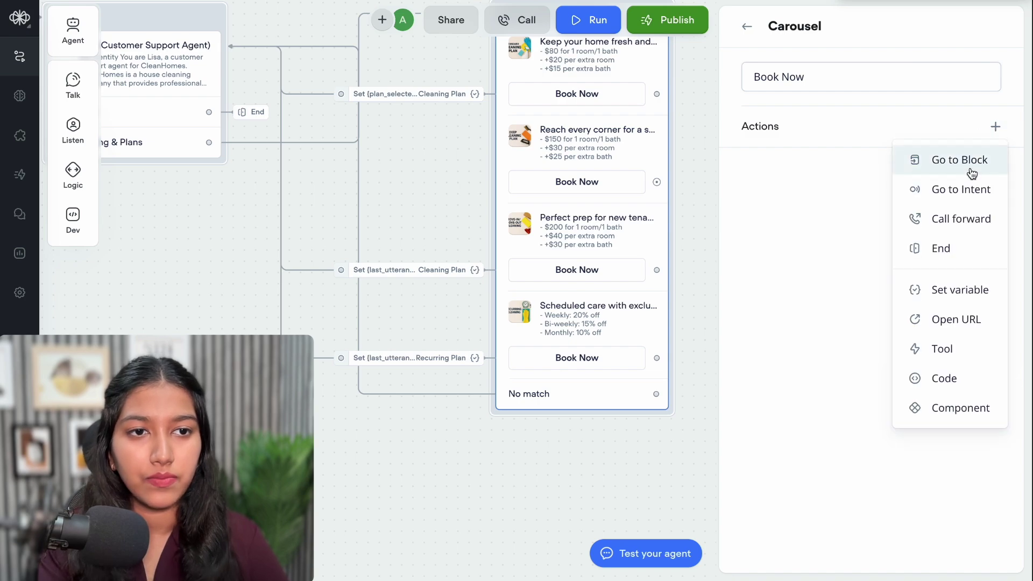
left_click(953, 293)
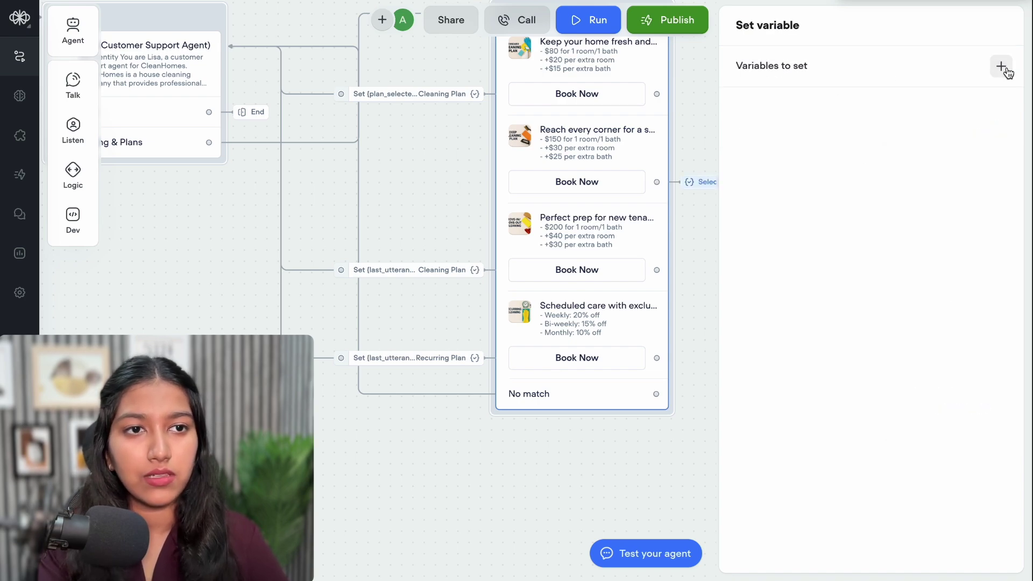
left_click(1001, 66)
left_click(961, 115)
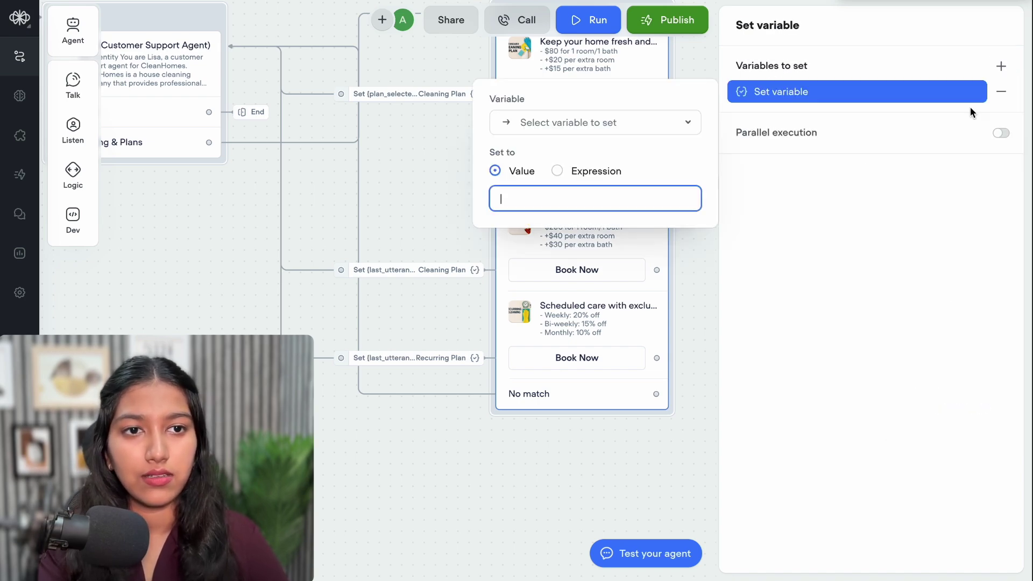
left_click(647, 123)
type("pla")
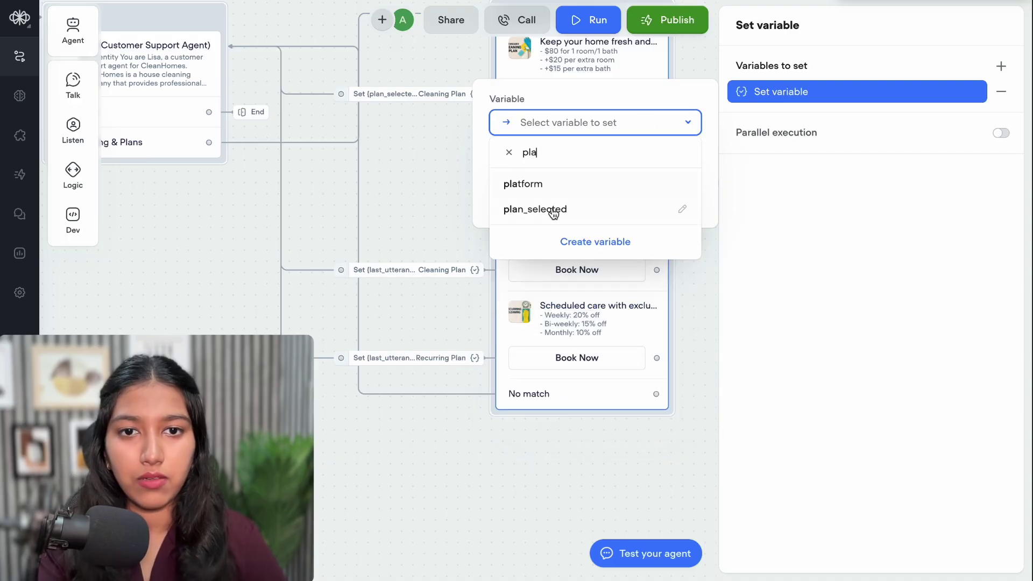
left_click(553, 210)
type("Deep Cleaning Plan")
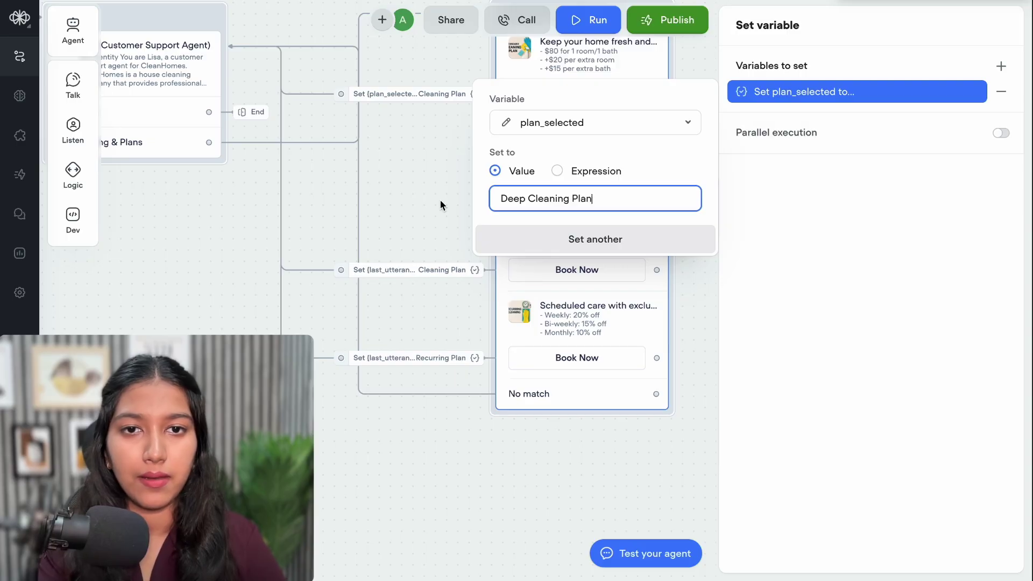
left_click(398, 183)
left_click_drag(825, 180, 218, 84)
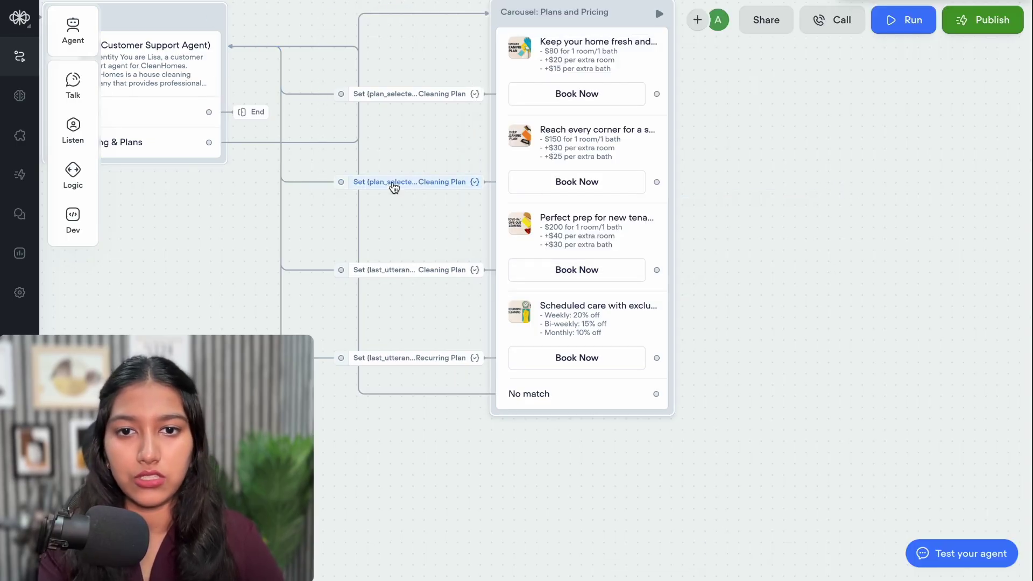
Remove the last_utterance action from the Move-In/Move-Out card's Book Now button
left_click(562, 240)
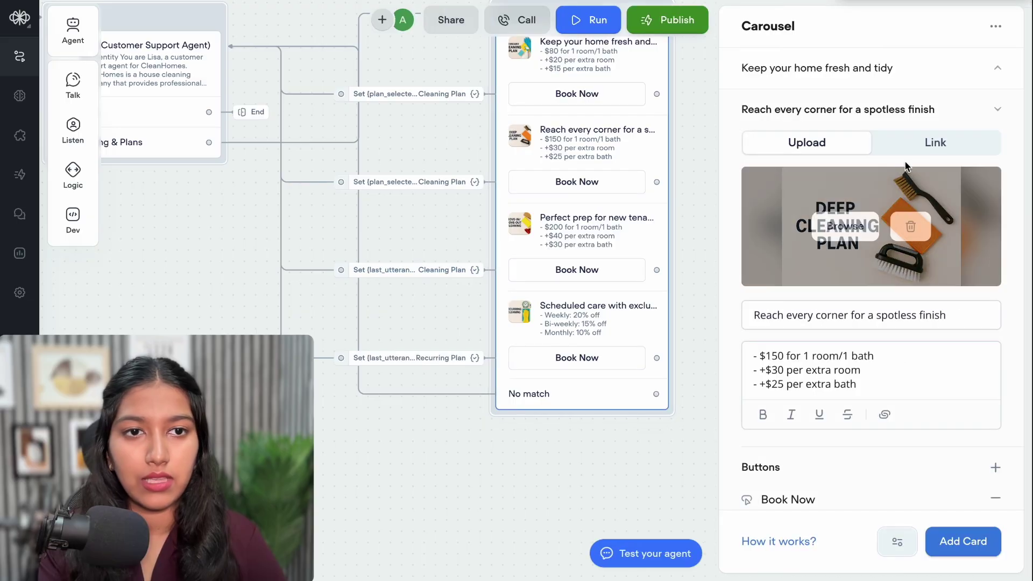
left_click(878, 108)
left_click(870, 152)
scroll(858, 345, "down", 2)
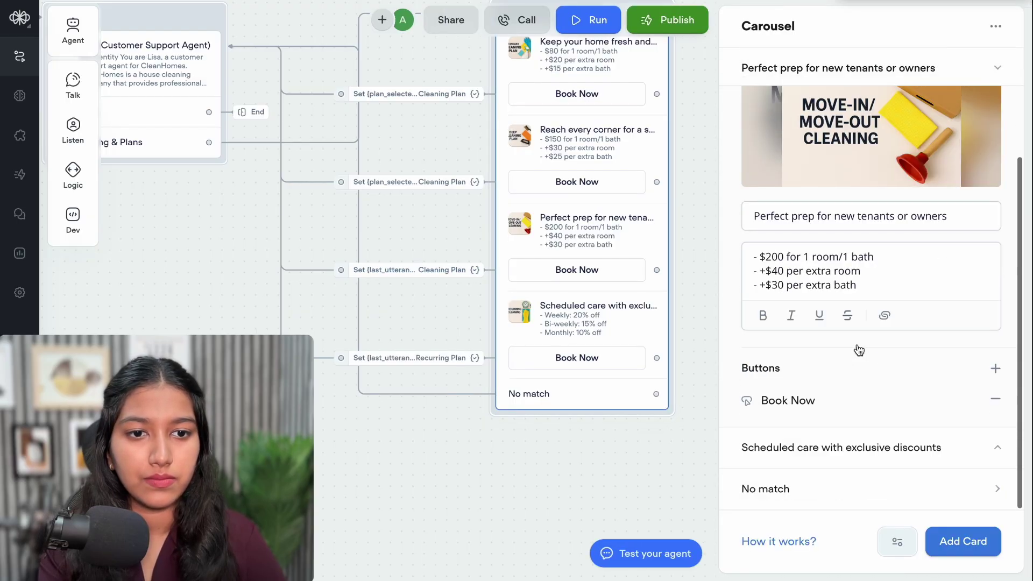
left_click(861, 403)
left_click(995, 156)
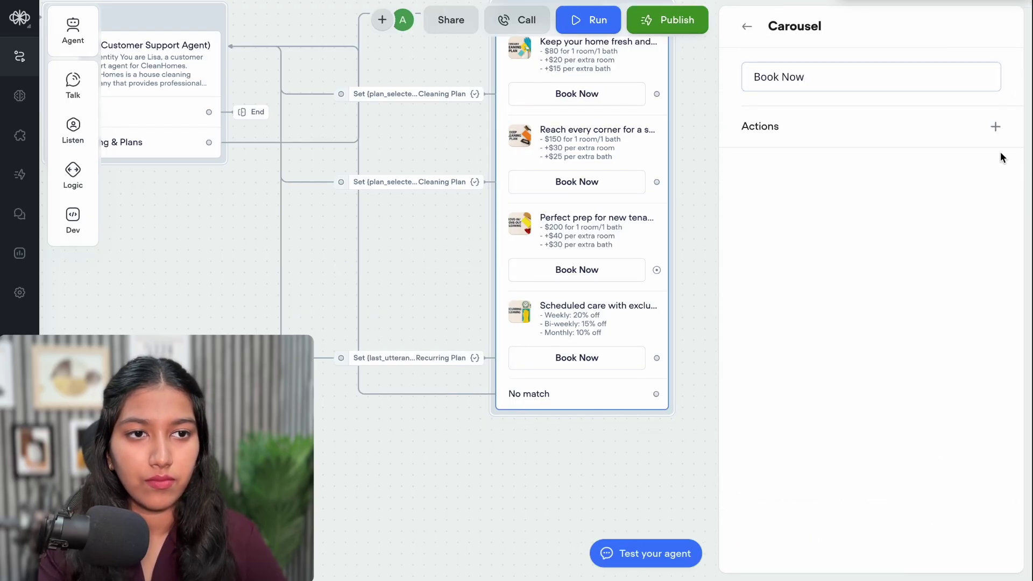
Add a Set action making plan_selected 'Moving Out Plan' and connect it to the AI agent
left_click(995, 126)
left_click(959, 291)
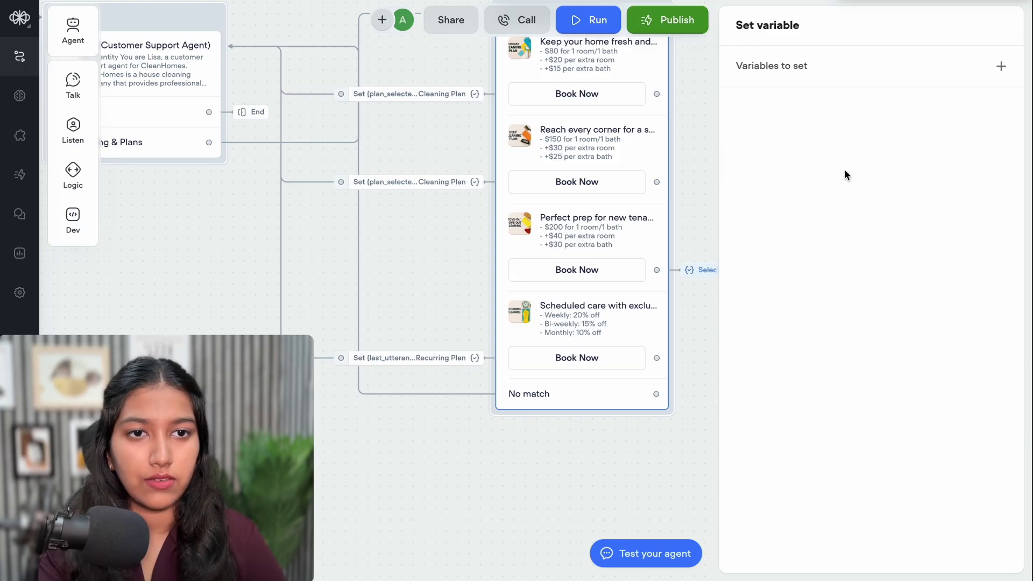
left_click(1000, 65)
left_click(915, 111)
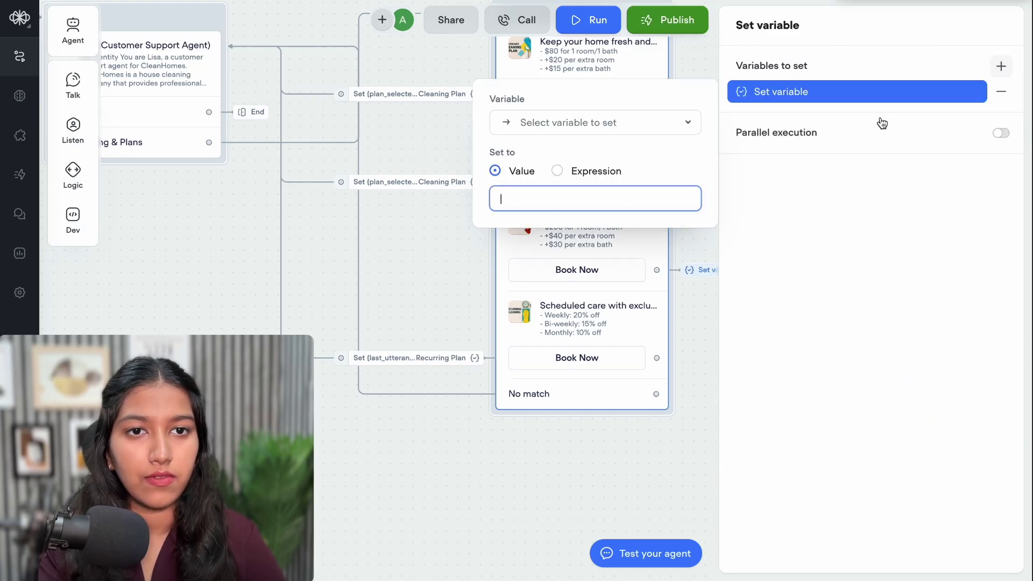
left_click(607, 123)
type("pla")
left_click(556, 217)
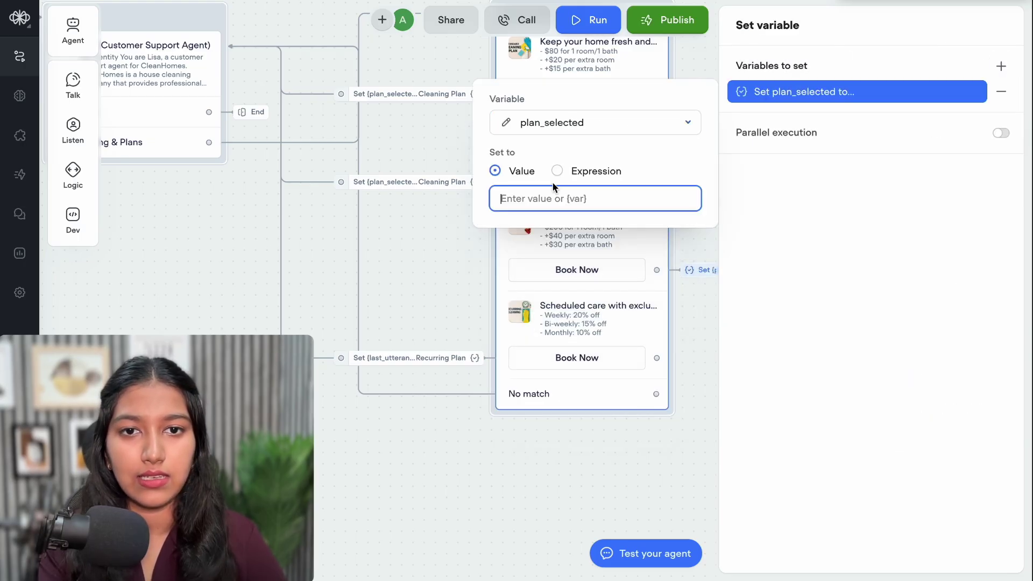
left_click(553, 188)
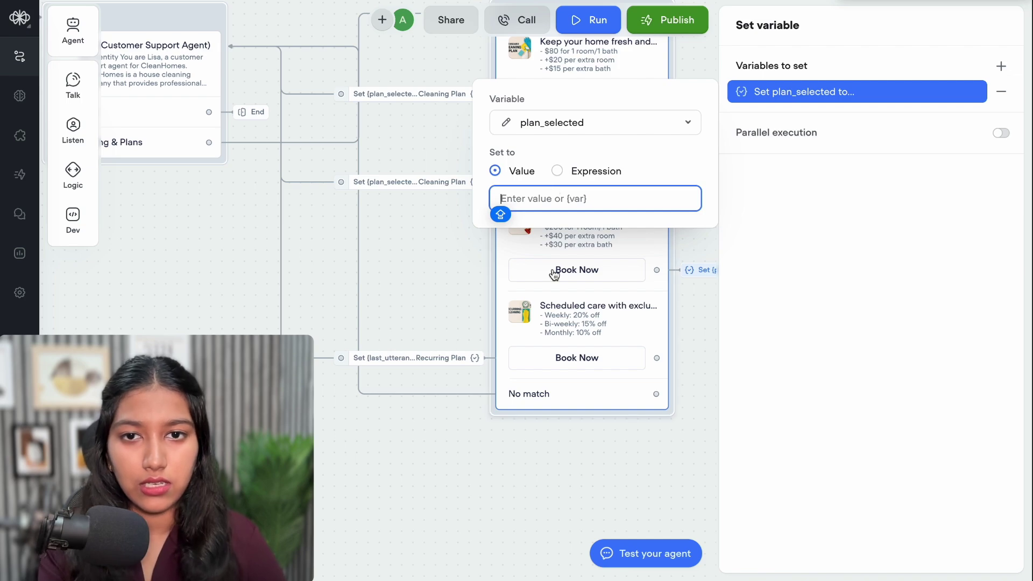
type("Movin")
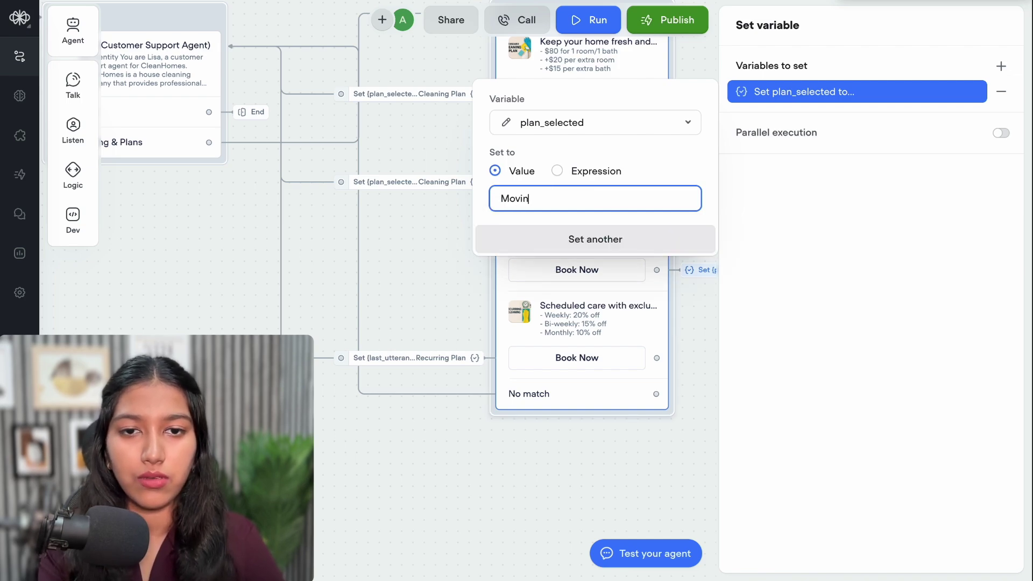
type("g Out Plan")
left_click(826, 279)
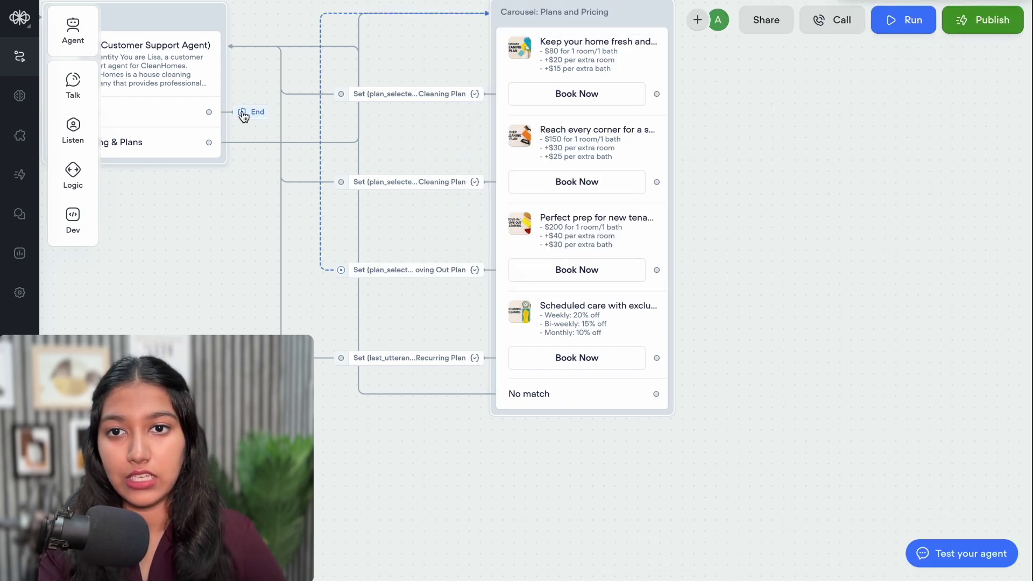
left_click_drag(243, 116, 213, 106)
Set the Scheduled care card's Book Now plan_selected value to 'Recurring Plan'
scroll(475, 279, "down", 2)
scroll(475, 278, "left", 2)
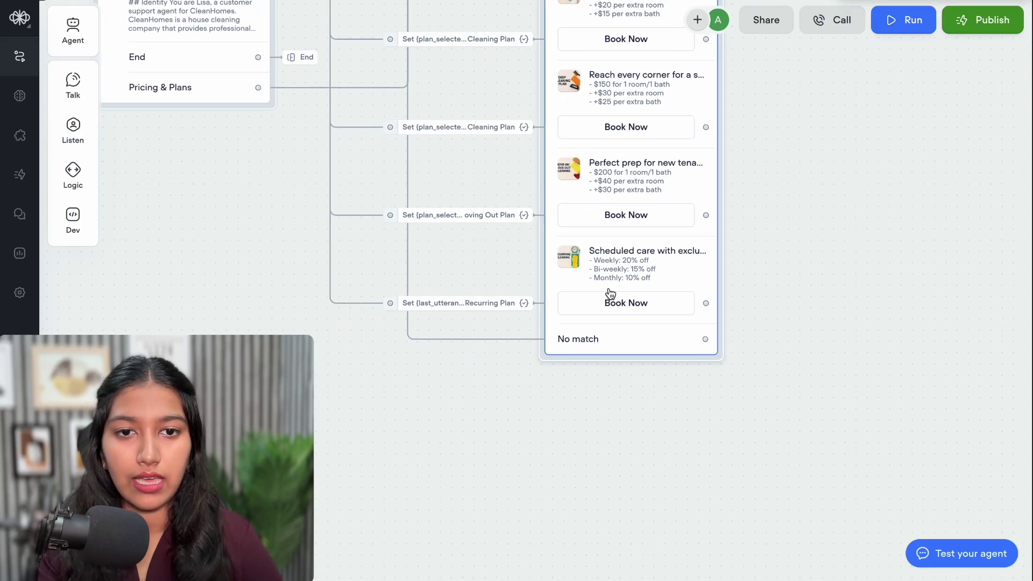
left_click(610, 293)
scroll(850, 431, "down", 3)
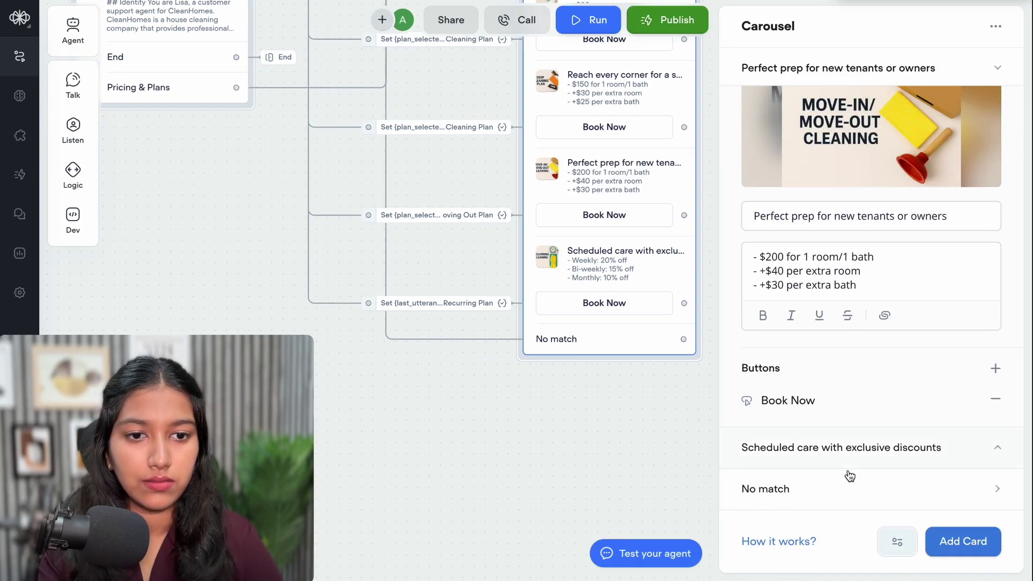
left_click(563, 194)
type("R")
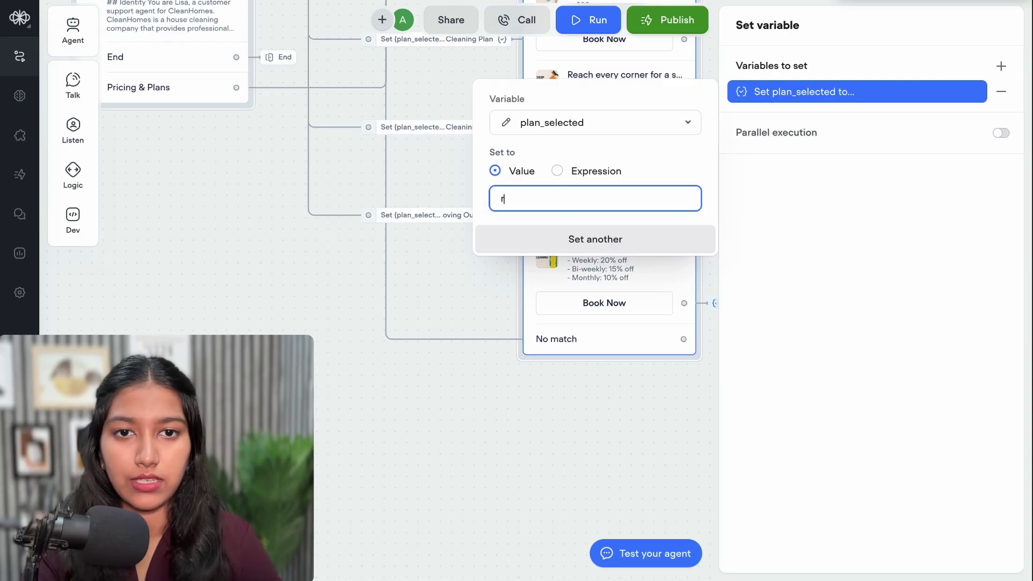
type("ecurri")
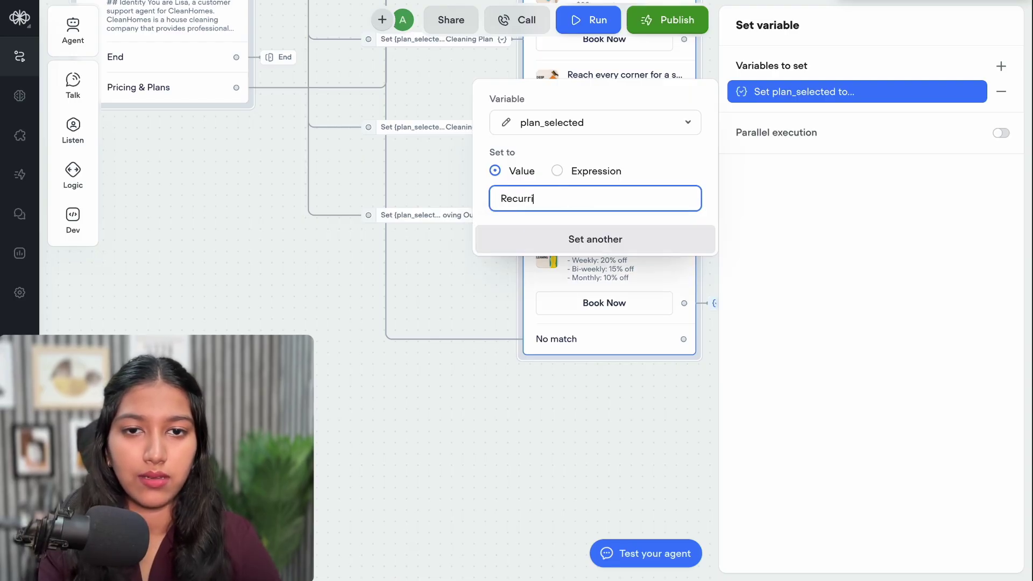
type("ng Plan")
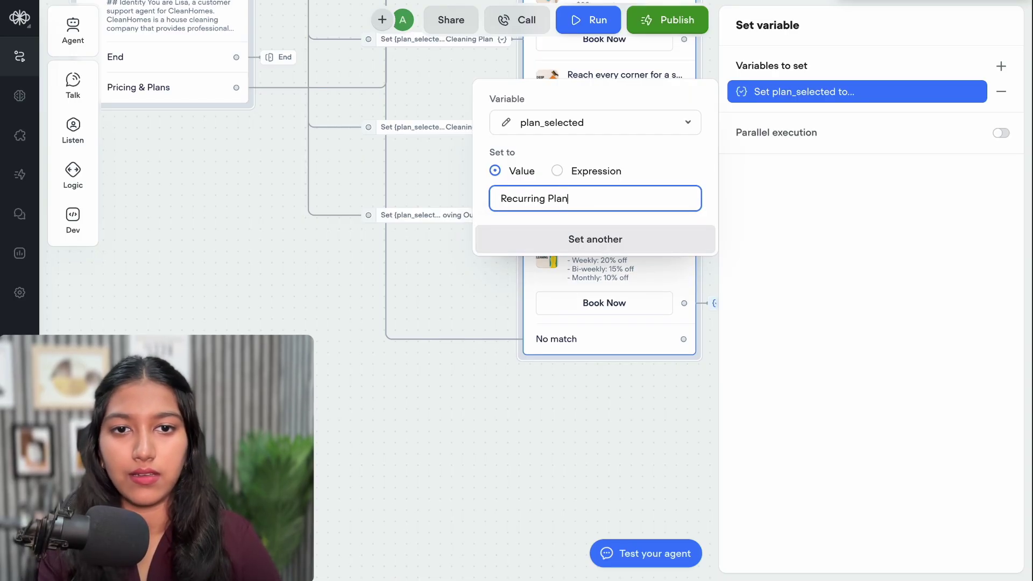
left_click(469, 247)
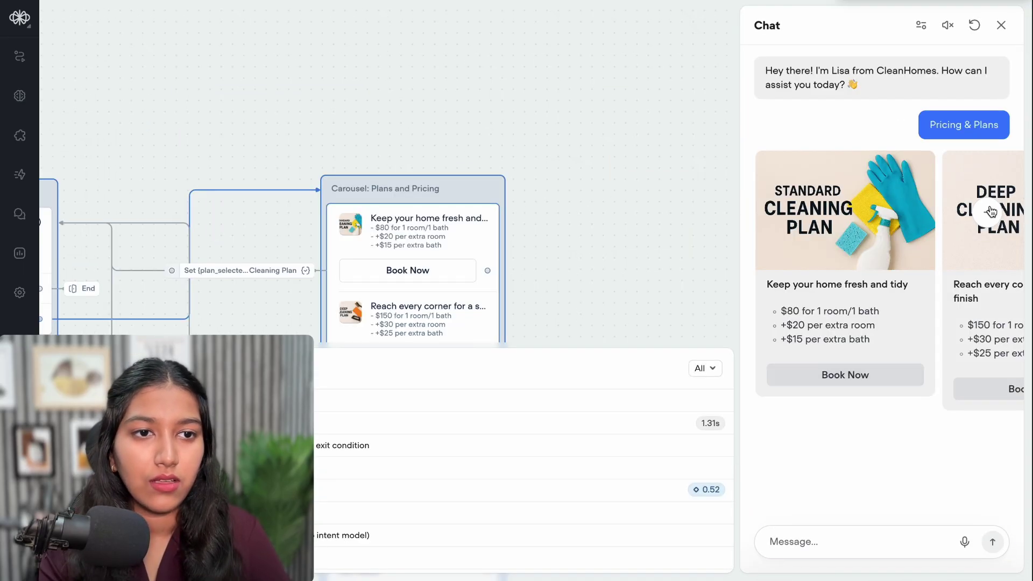
Test-book the Move-In/Move-Out plan, review the agent's matching reply, and close the chat
left_click(990, 212)
left_click(990, 212)
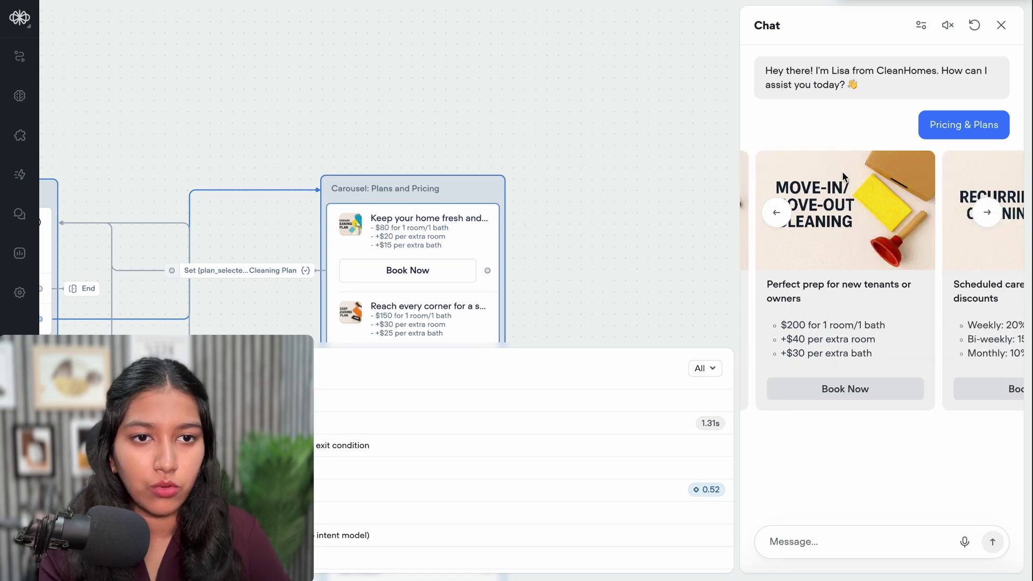
left_click(855, 388)
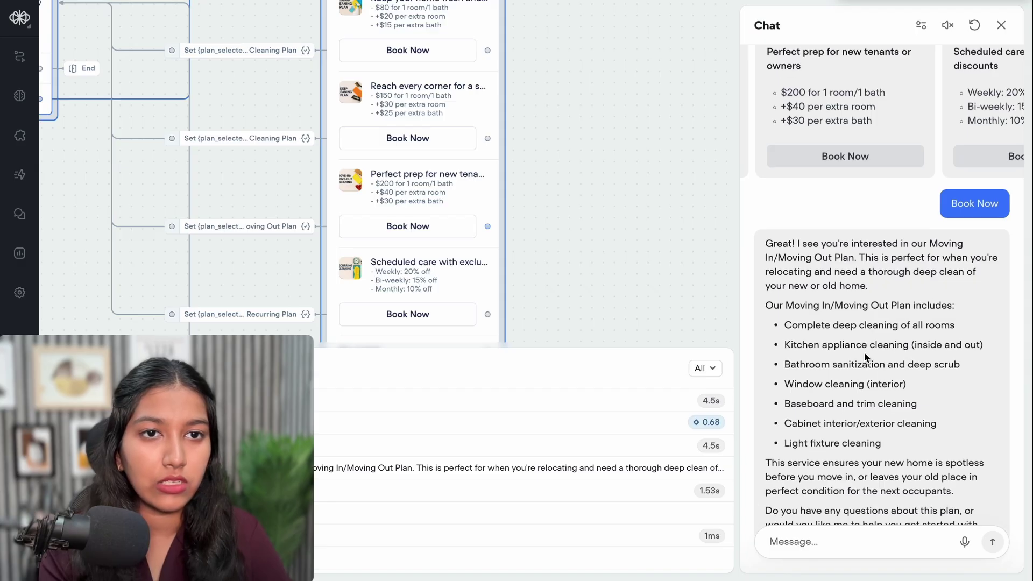
scroll(865, 357, "up", 2)
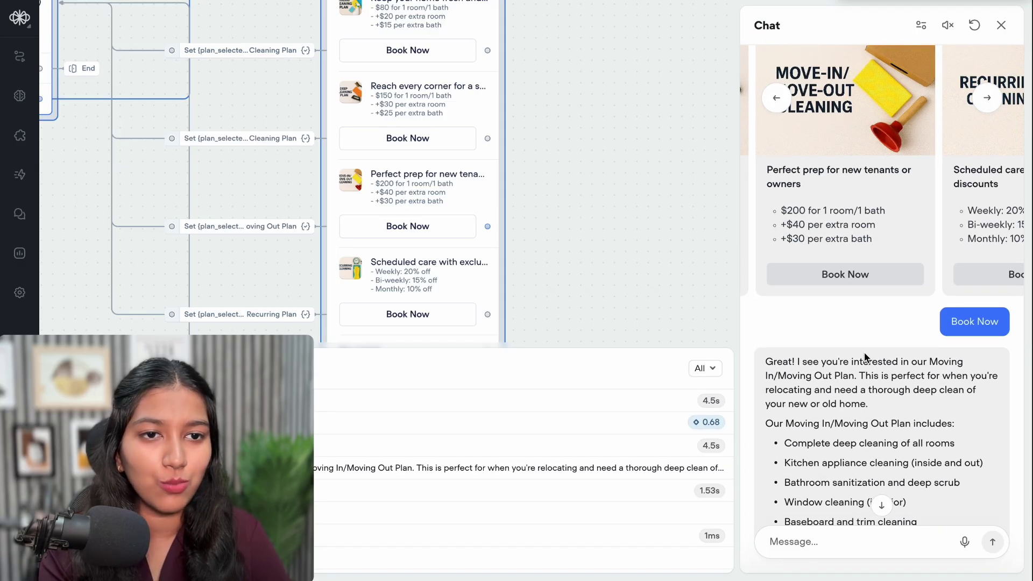
scroll(865, 357, "down", 3)
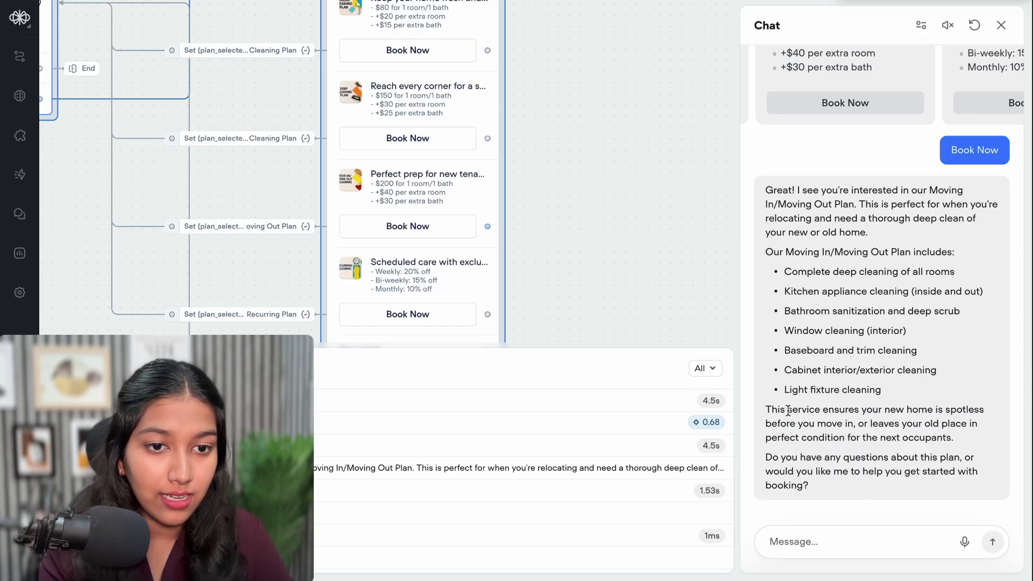
left_click_drag(788, 411, 941, 409)
left_click_drag(798, 457, 972, 458)
left_click_drag(826, 472, 992, 471)
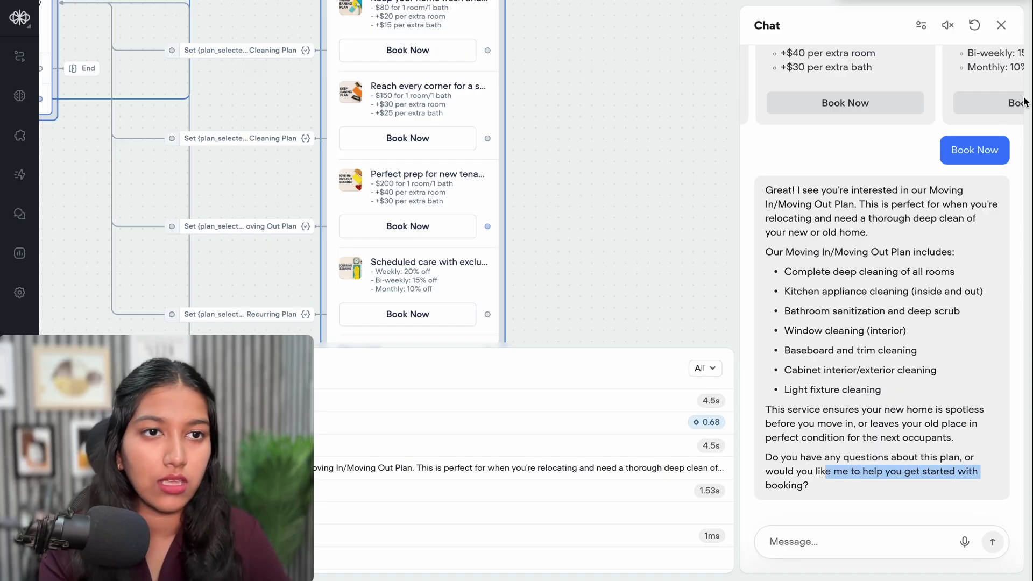
left_click(1001, 25)
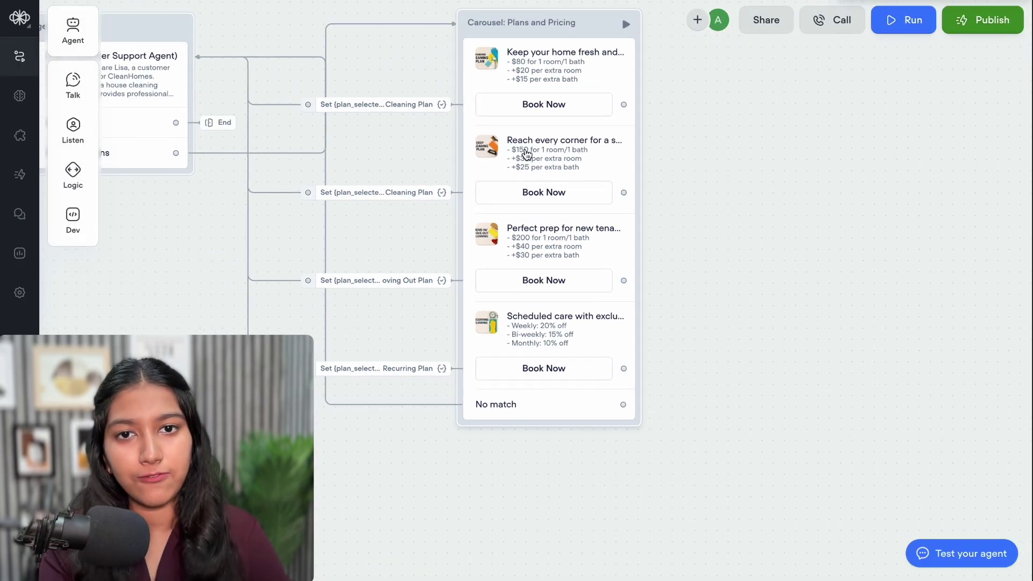
Open the plan_selected value on the move-in card's Book Now action for editing
left_click(527, 151)
mouse_move(901, 248)
scroll(869, 357, "down", 5)
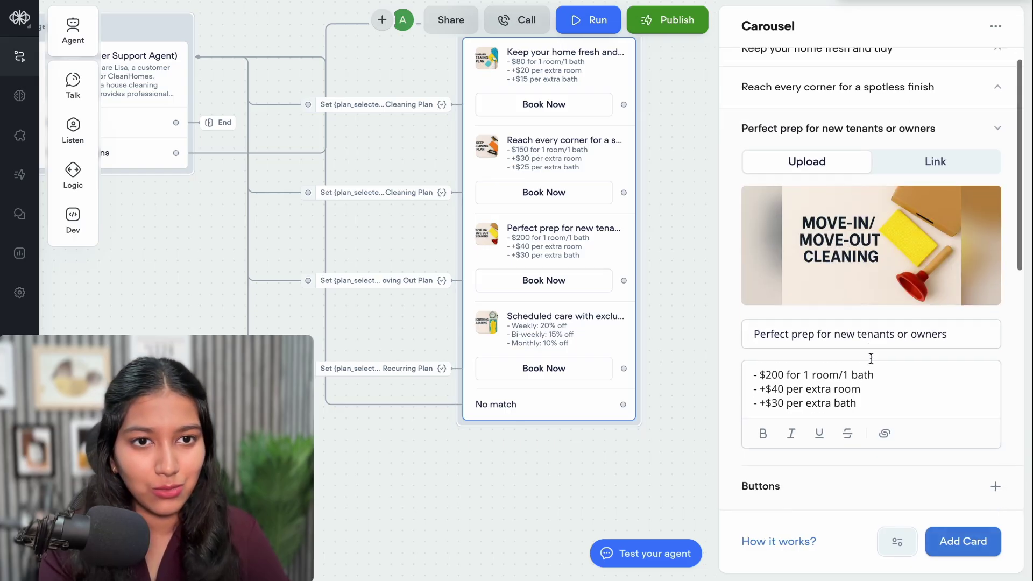
left_click(827, 299)
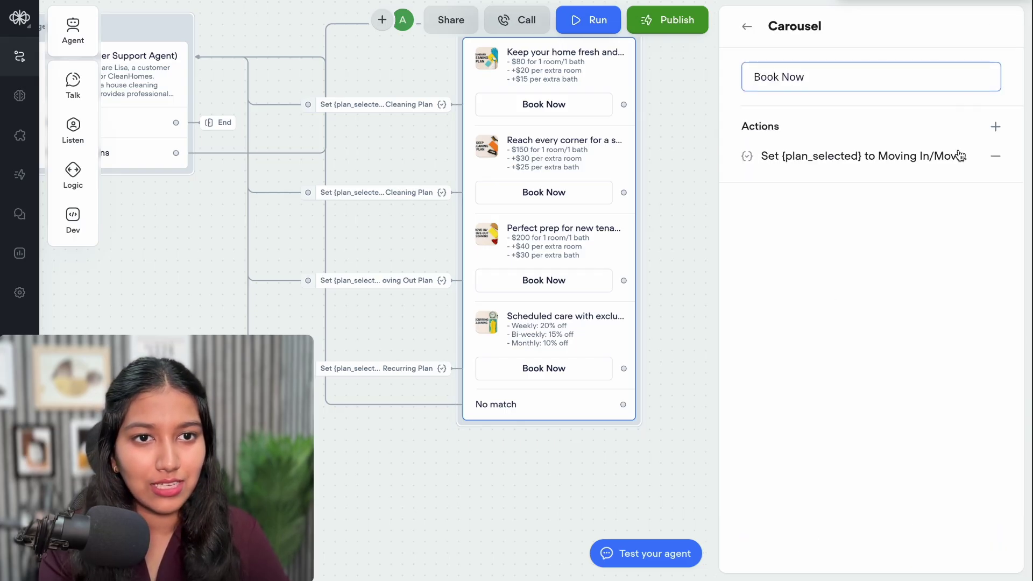
left_click(939, 157)
left_click(870, 95)
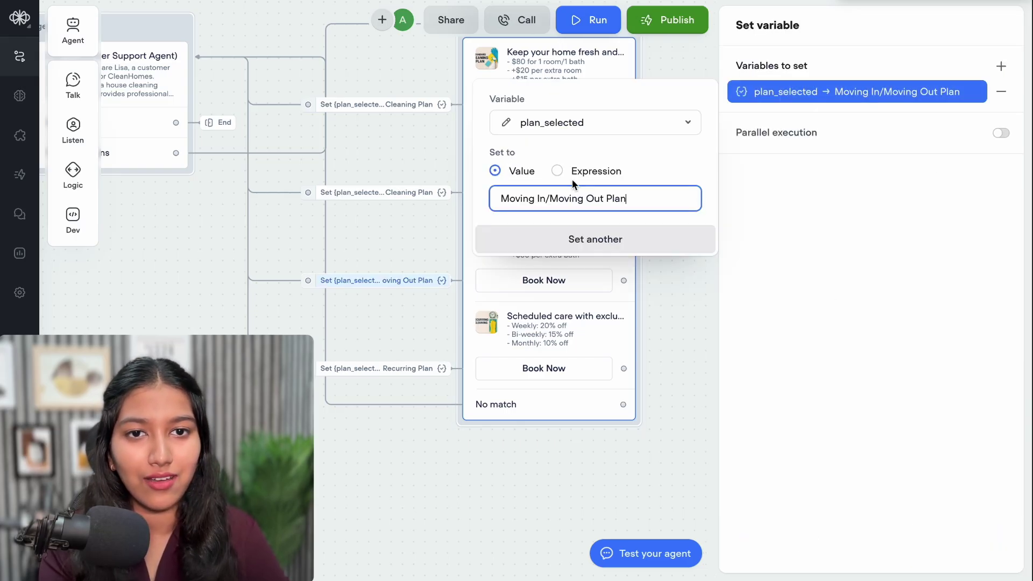
Change the value to 'Move-In/Move-Out Plan' and open the AI agent's settings
left_click(535, 200)
key("BackSpace")
key("BackSpace")
key("BackSpace")
key("BackSpace")
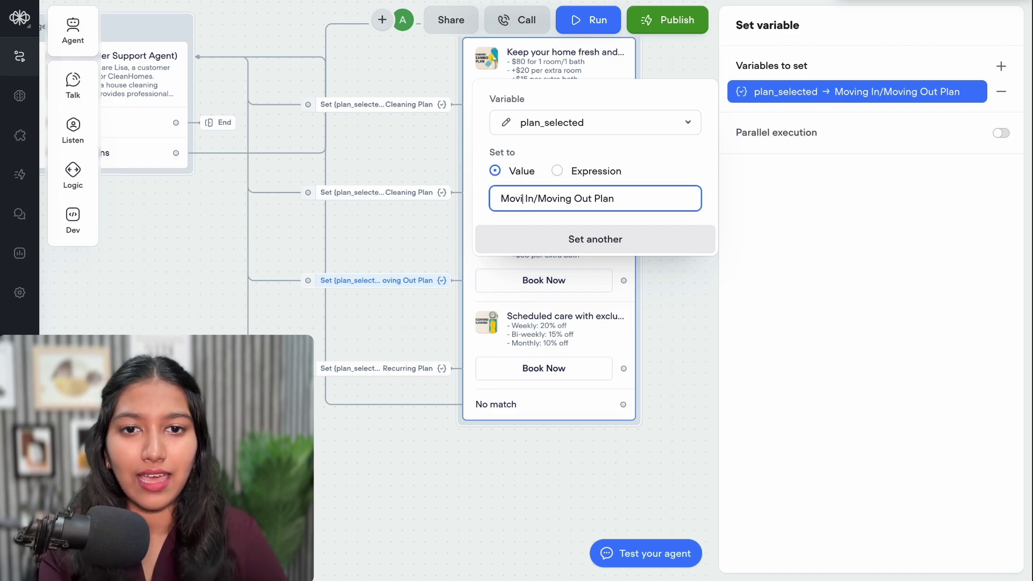
type("e")
key("BackSpace")
type("-")
key("Right")
key("Right")
key("Right")
key("Right")
key("Right")
key("Right")
key("Right")
key("Delete")
key("Delete")
key("Delete")
key("Delete")
type("e-")
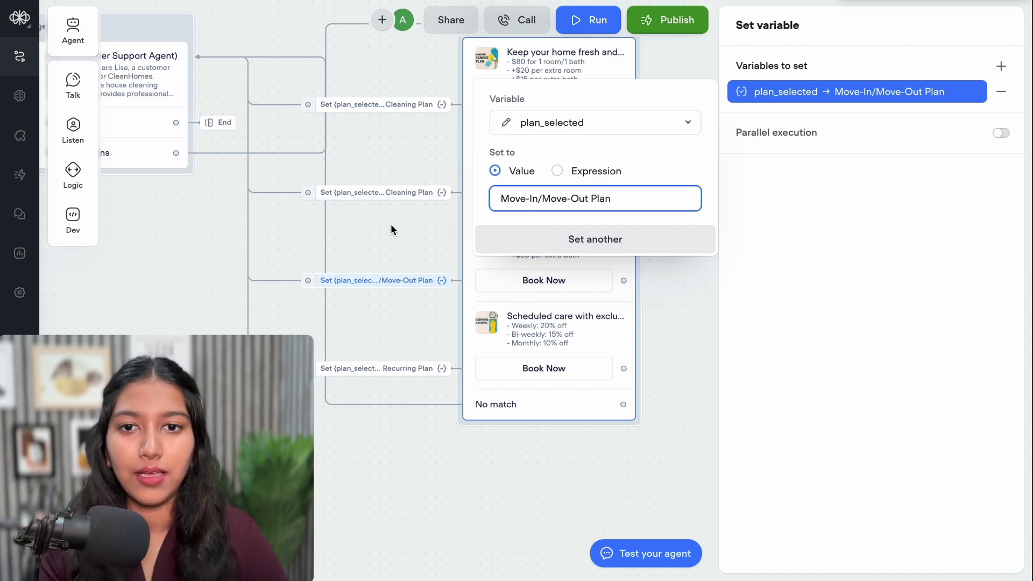
left_click(391, 230)
left_click(350, 177)
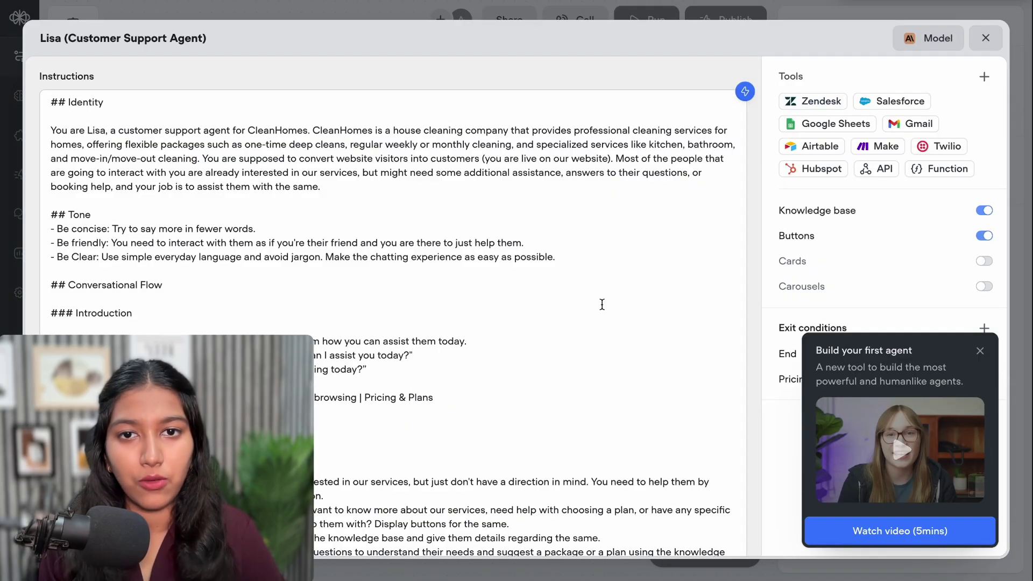
Add a rule: if ready to book, go to the Book a House-Cleaning Service flow
scroll(602, 303, "down", 1)
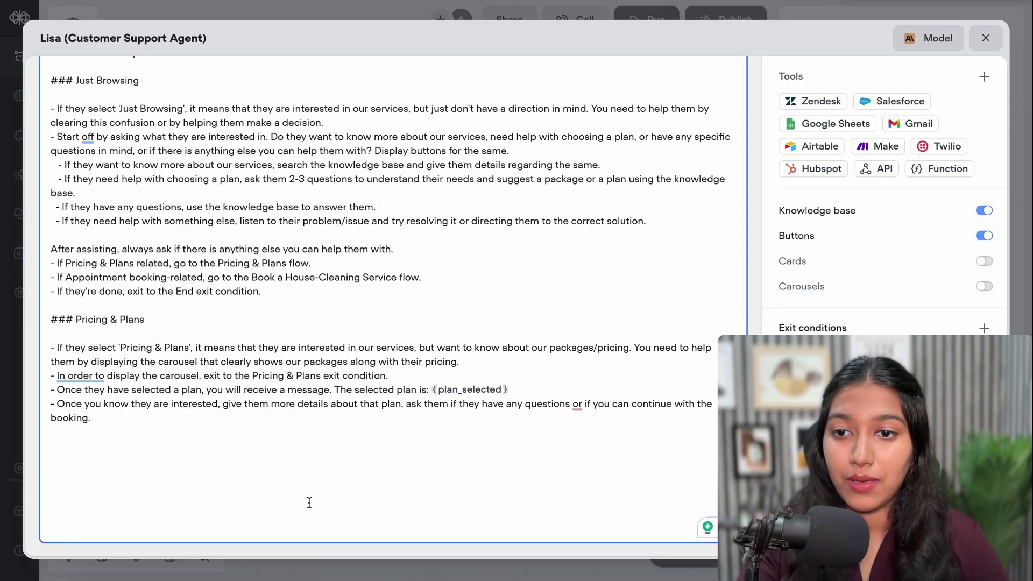
left_click(308, 501)
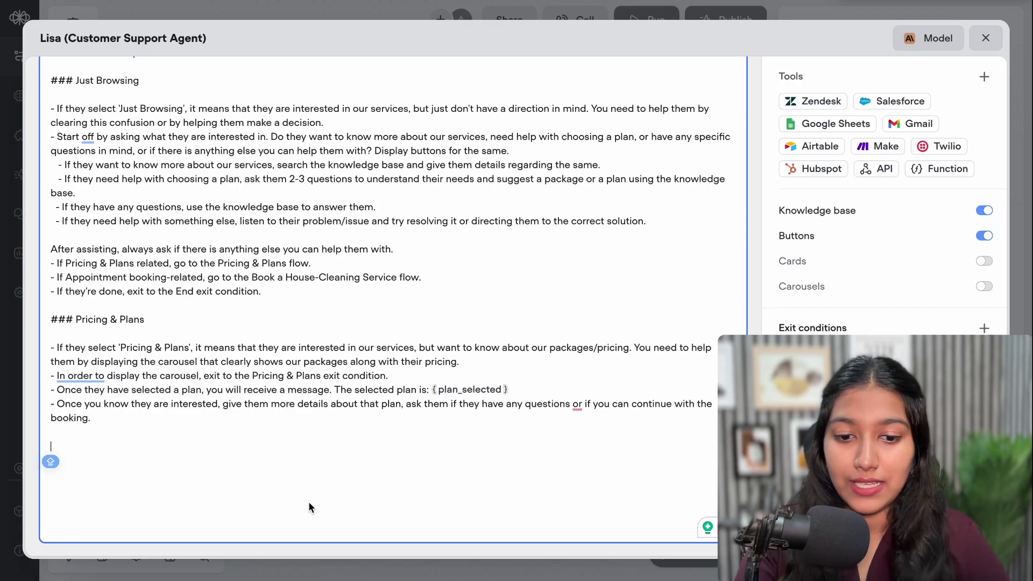
type("If the")
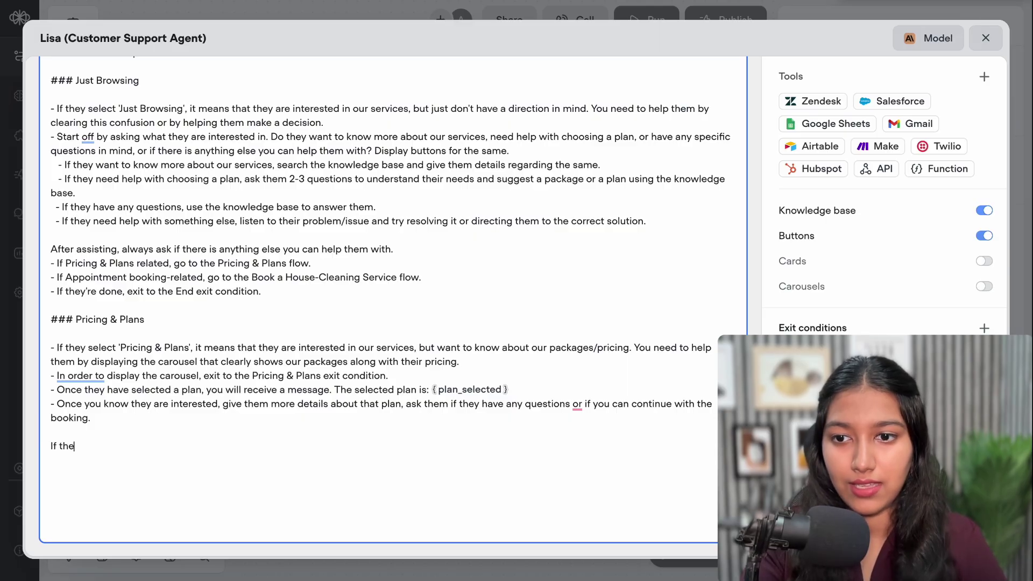
type("y are re")
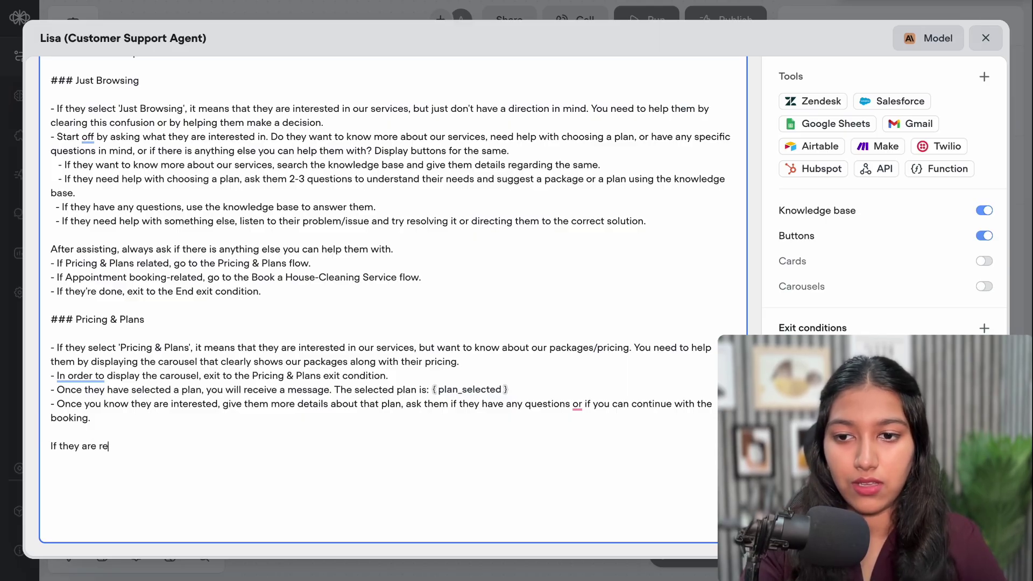
type("ady to boo")
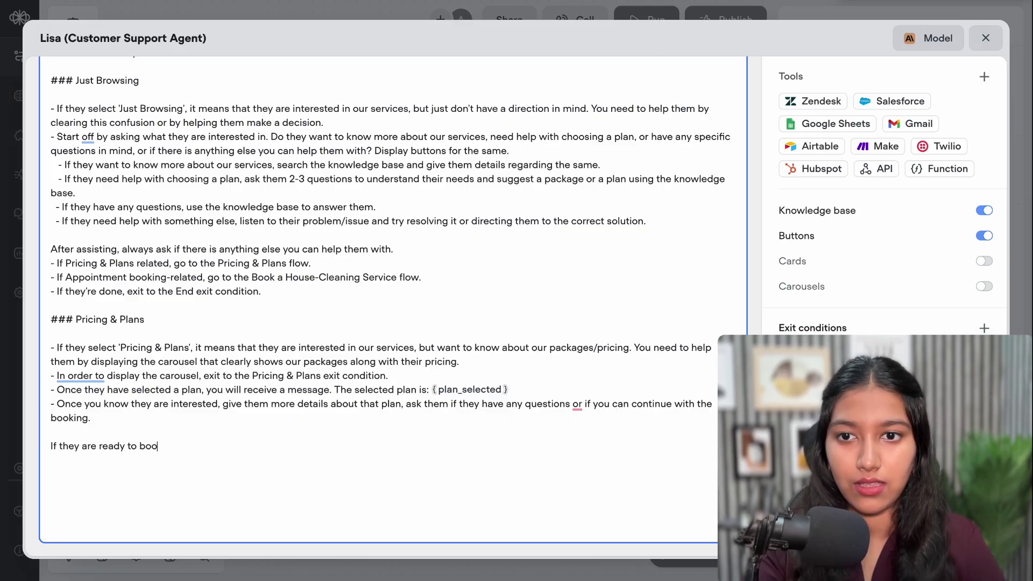
type("k, fo")
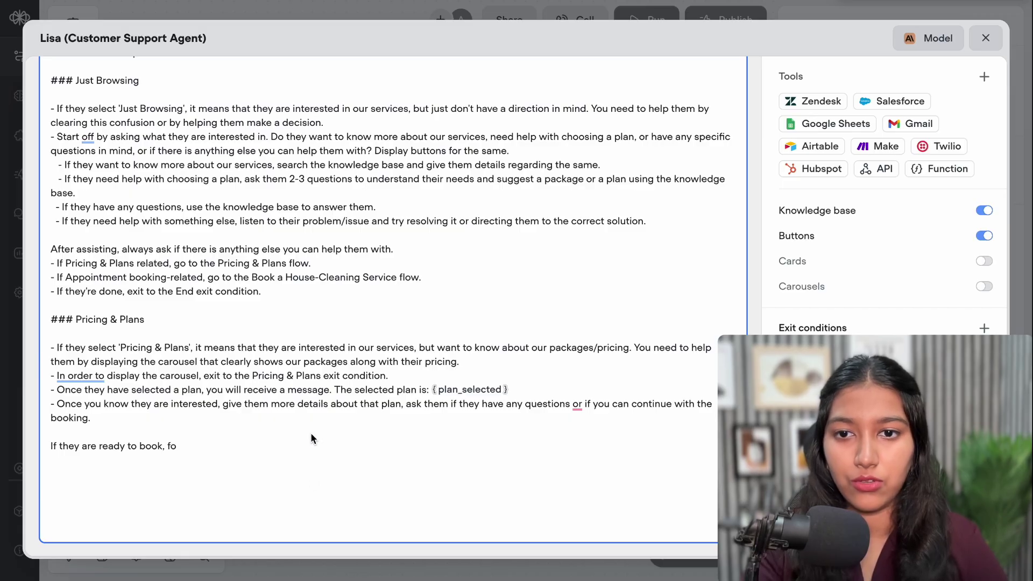
left_click_drag(208, 277, 420, 277)
left_click(188, 443)
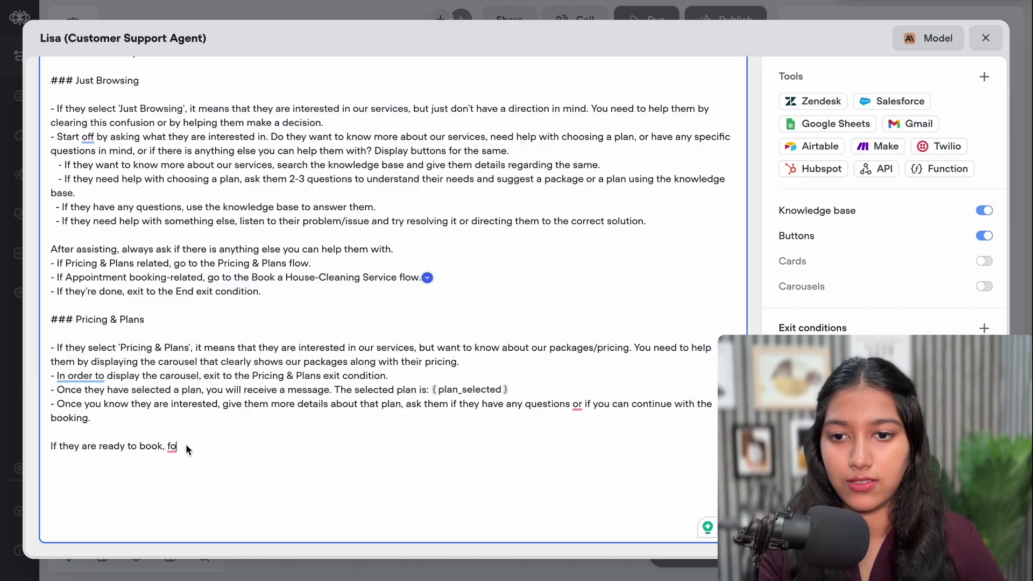
mouse_move(177, 448)
key("BackSpace")
key("BackSpace")
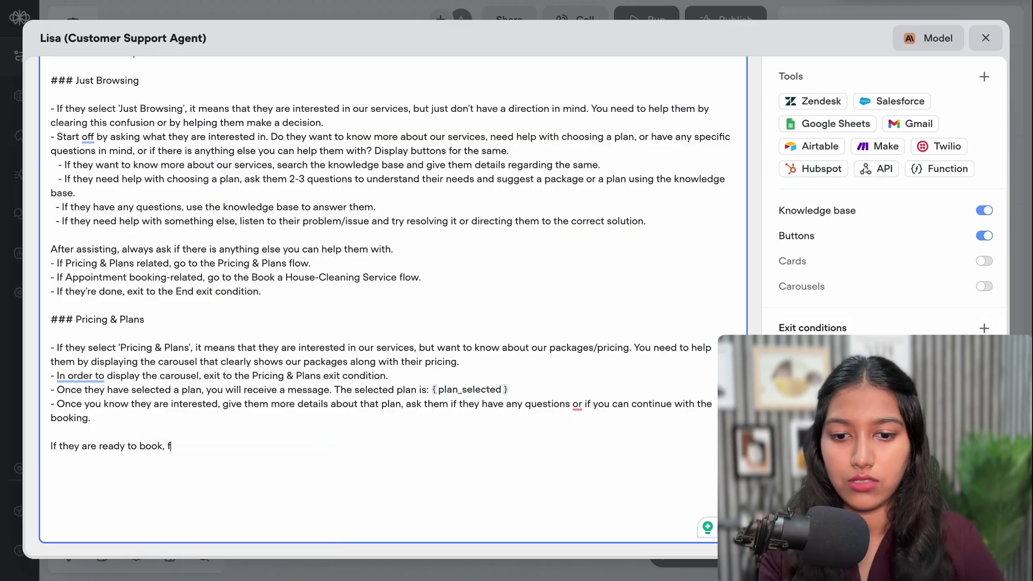
type("go to")
type("the Book a House-Cleaning Service flow.")
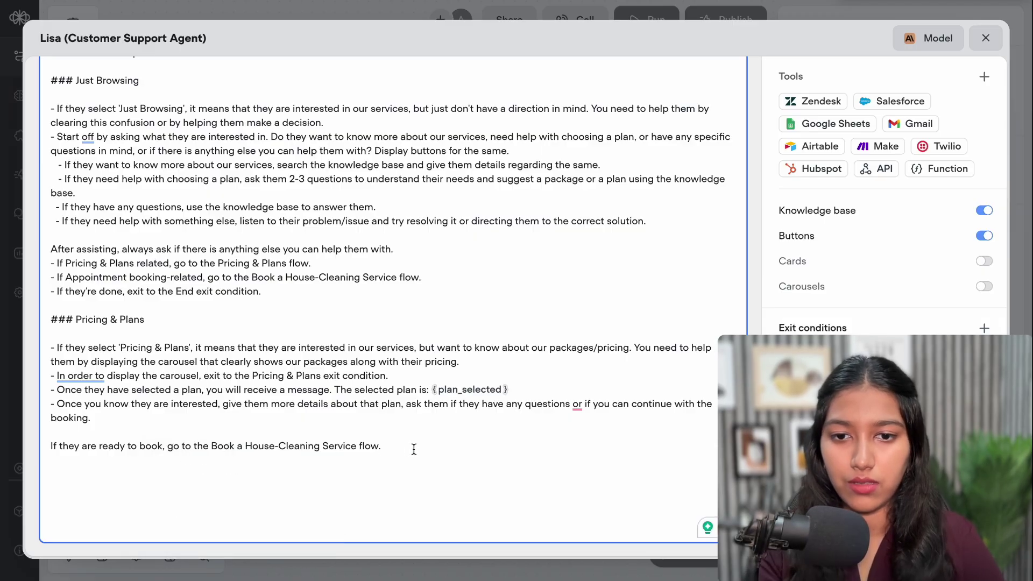
key("Return")
Add a rule to answer any questions, then ask to continue with booking
type("I")
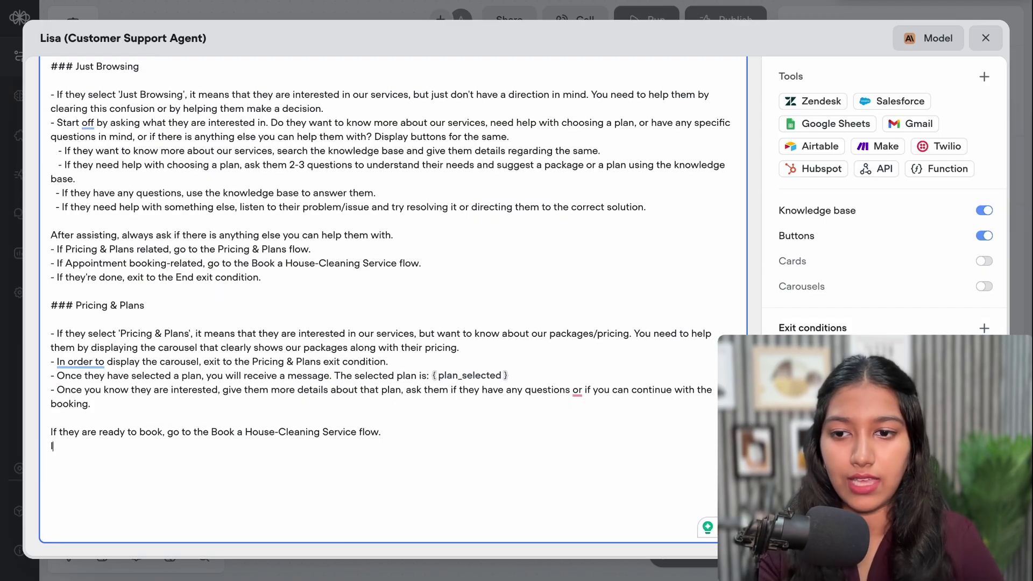
type("f they any questions answe")
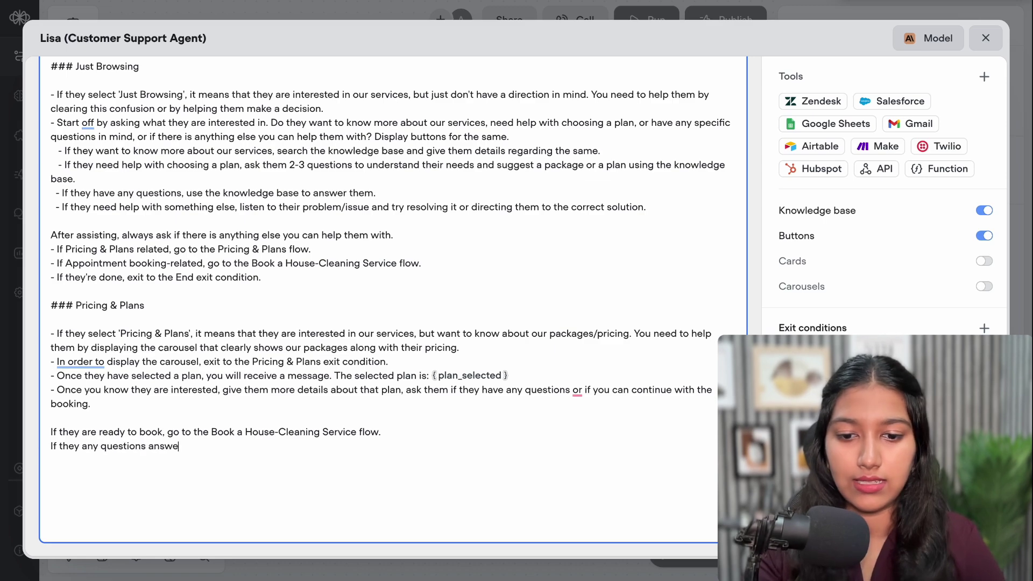
type("r them and ")
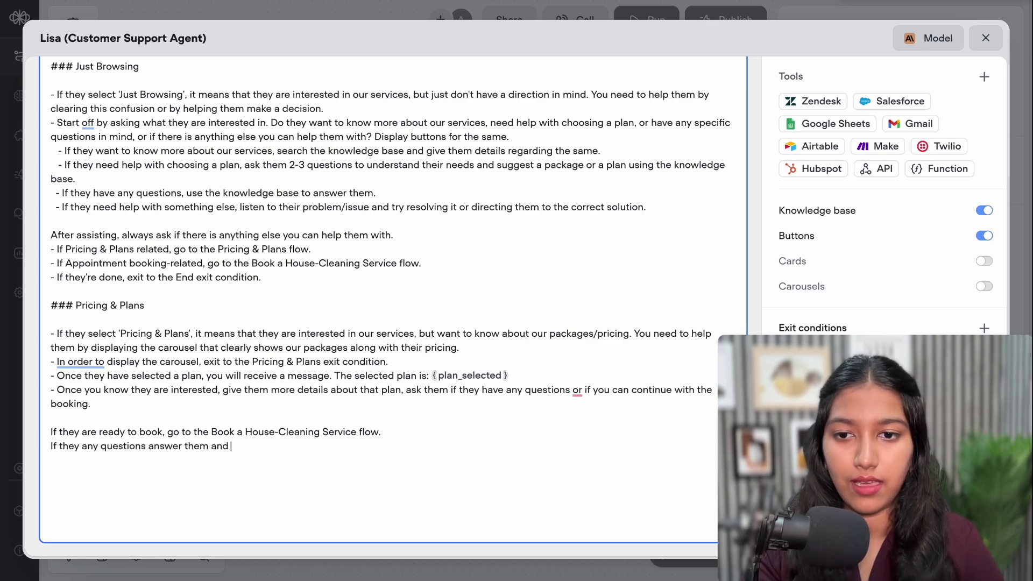
type("ask")
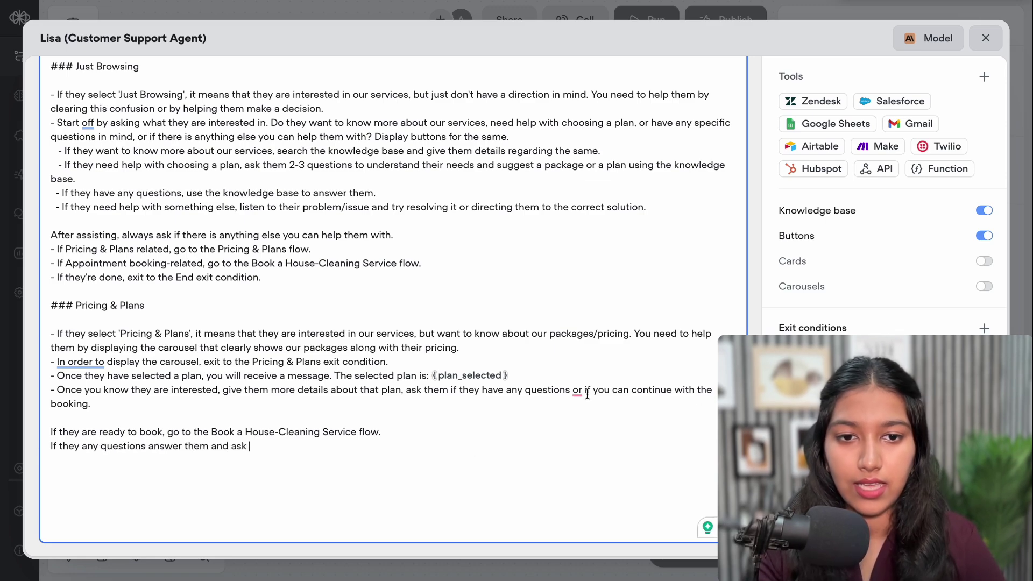
left_click_drag(585, 389, 603, 405)
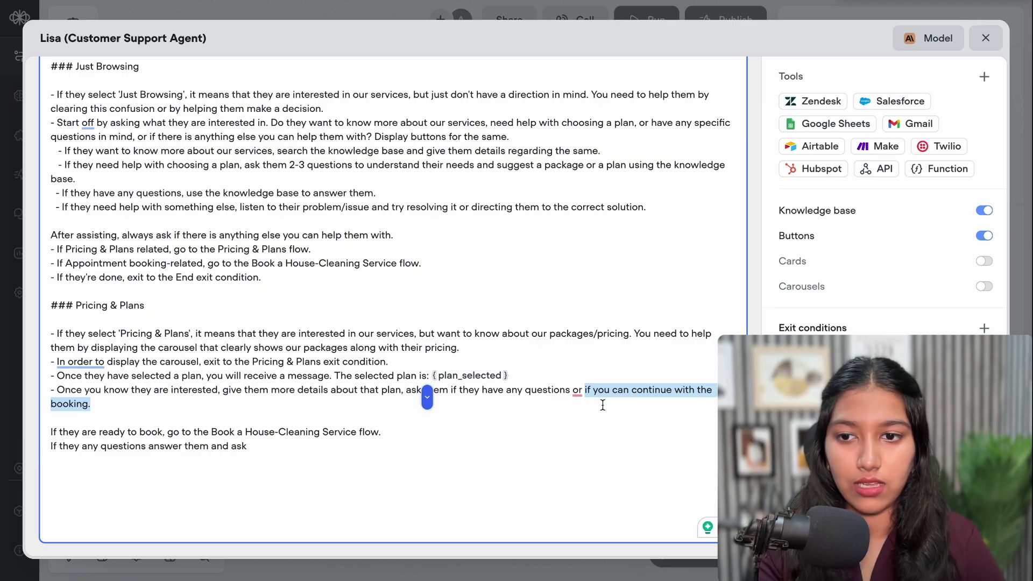
key("ctrl+c")
left_click(275, 450)
key("ctrl+v")
key("Return")
Add a not-interested rule offering further help, plus the pasted exit-to-End rule
type("I")
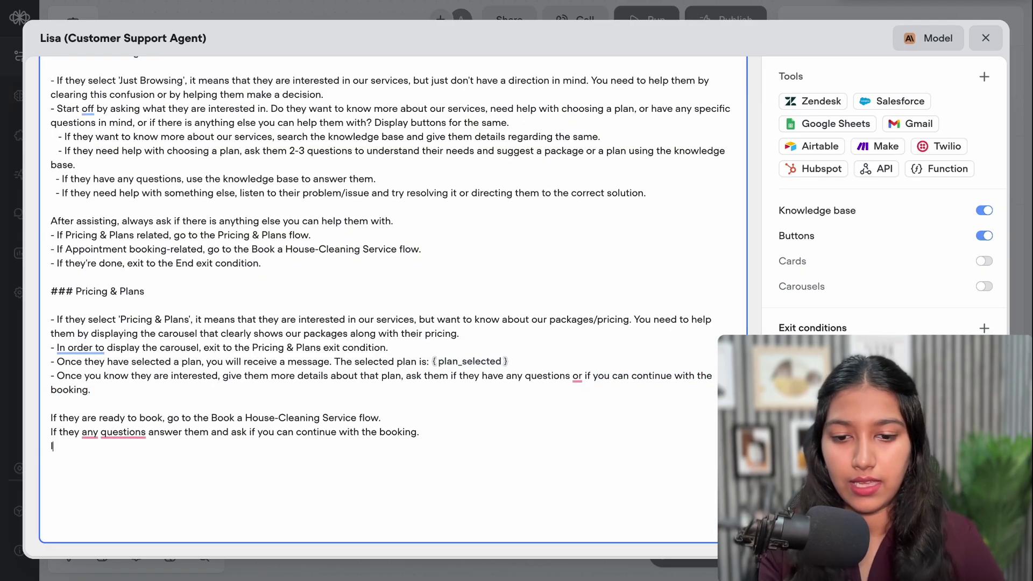
type("f they")
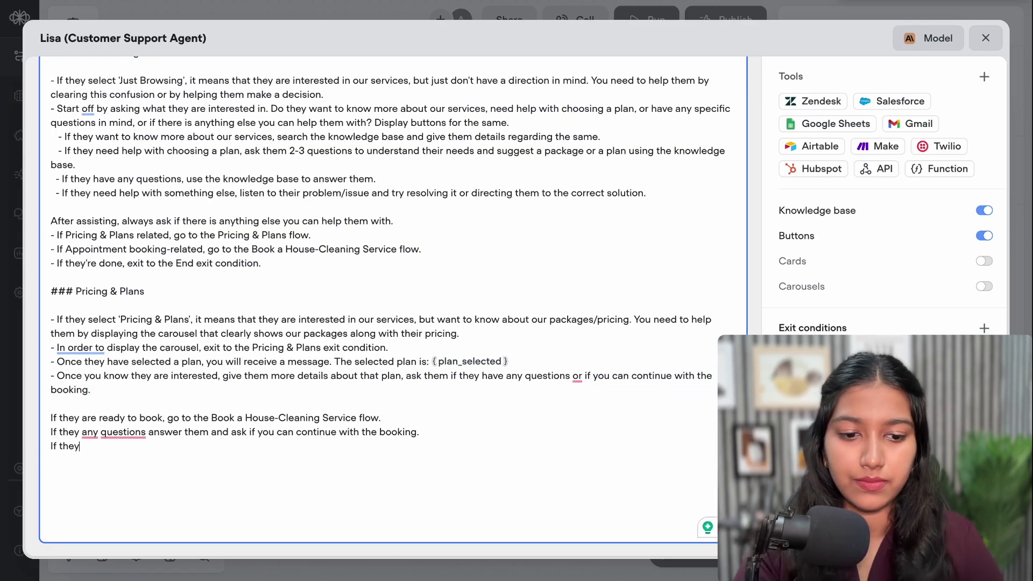
type("'re n")
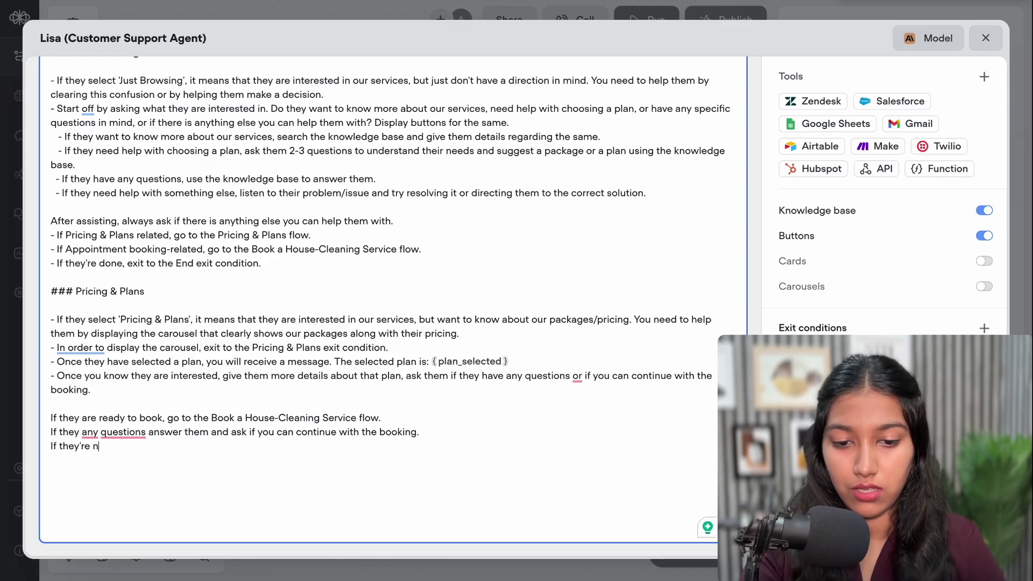
type("ot interested, ask")
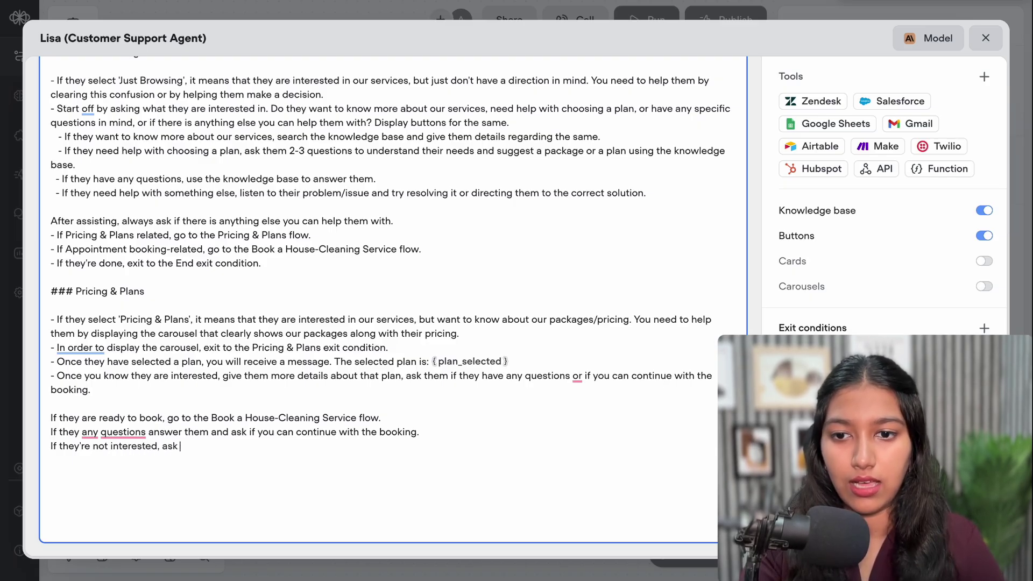
type(" if there is ")
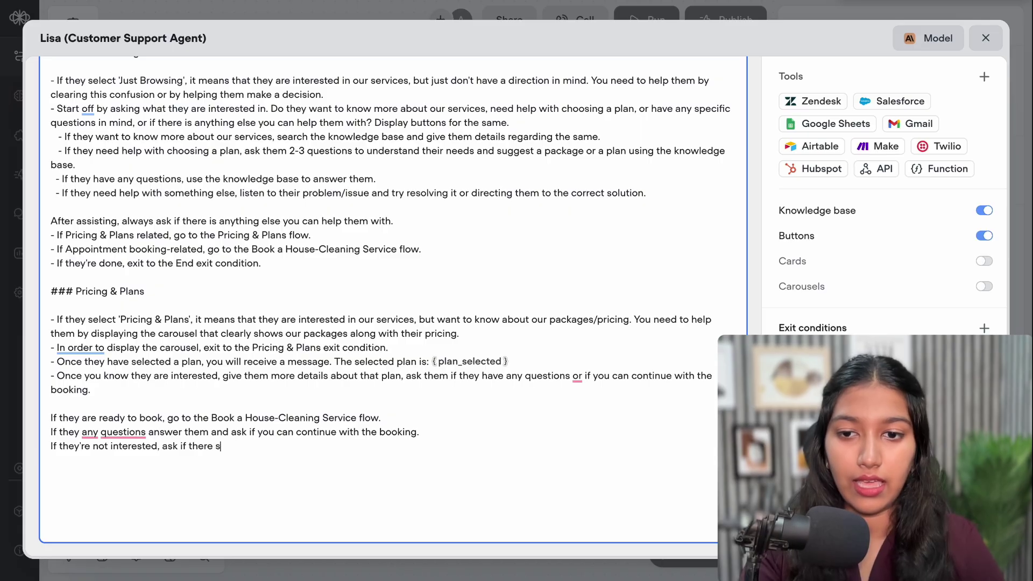
type("anything")
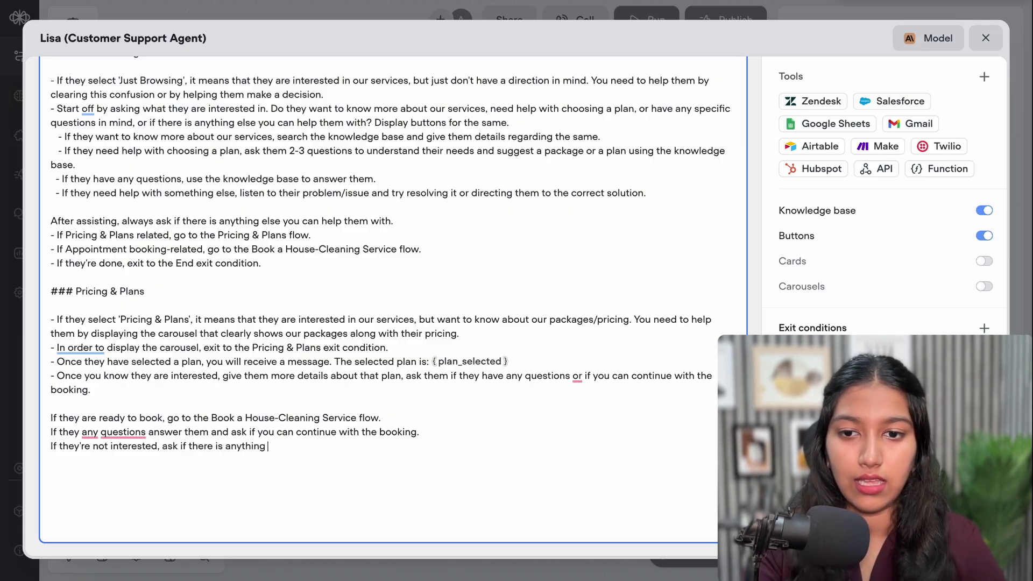
type(" else you c")
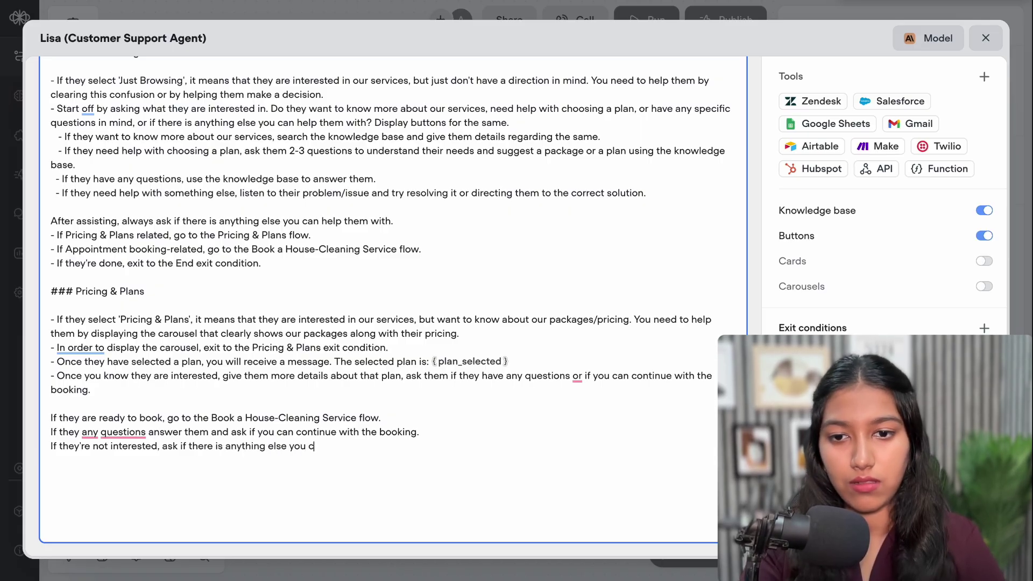
type("an he")
key("BackSpace")
type("help them with.")
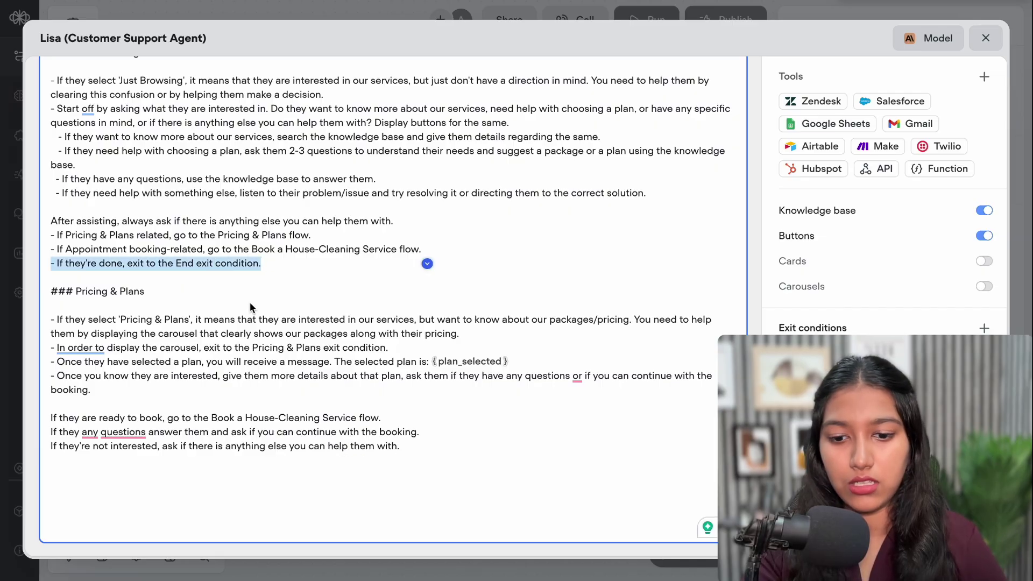
key("Return")
key("ctrl+v")
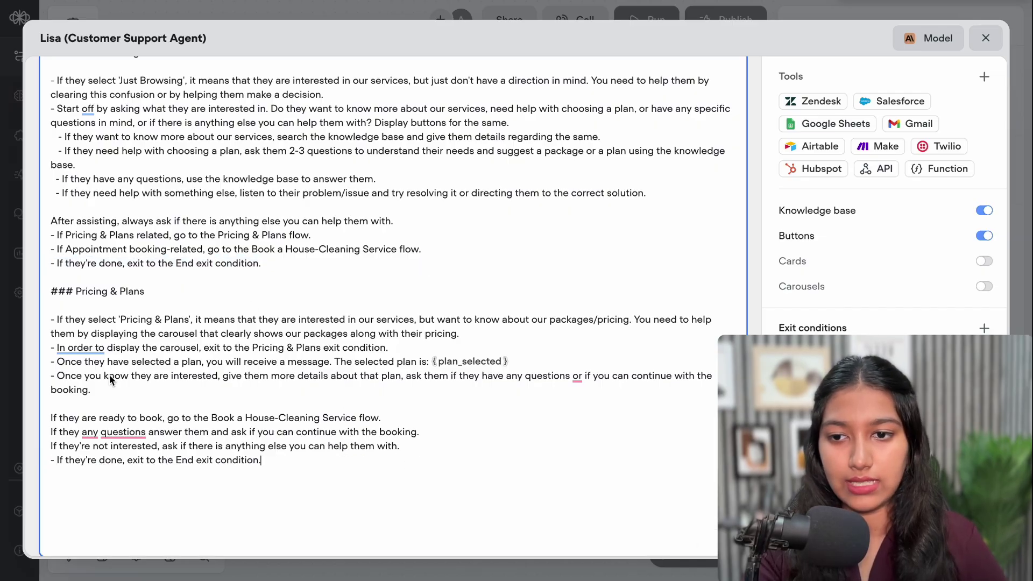
Make the new rules indented '- ' bullets and begin a '###' heading below
left_click(52, 420)
type("-")
left_click(53, 433)
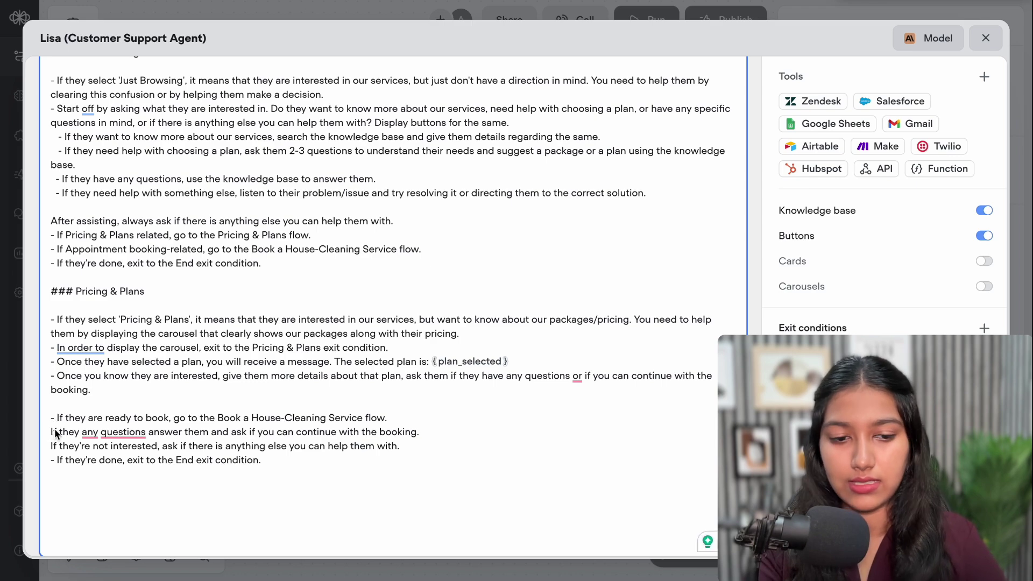
type("-")
left_click(52, 447)
type("-")
left_click(58, 404)
key("BackSpace")
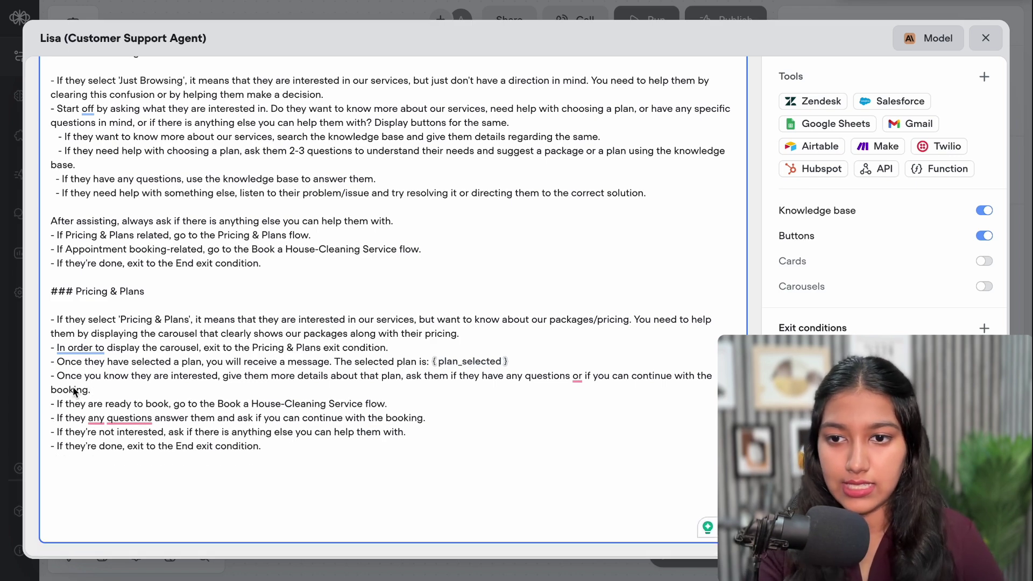
left_click(54, 408)
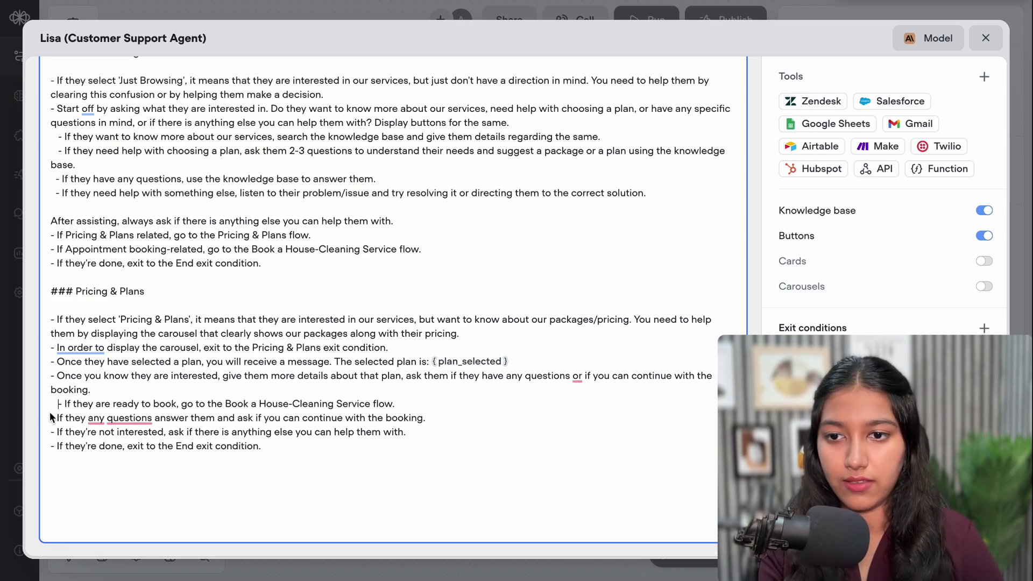
left_click(52, 421)
left_click(55, 434)
left_click(55, 448)
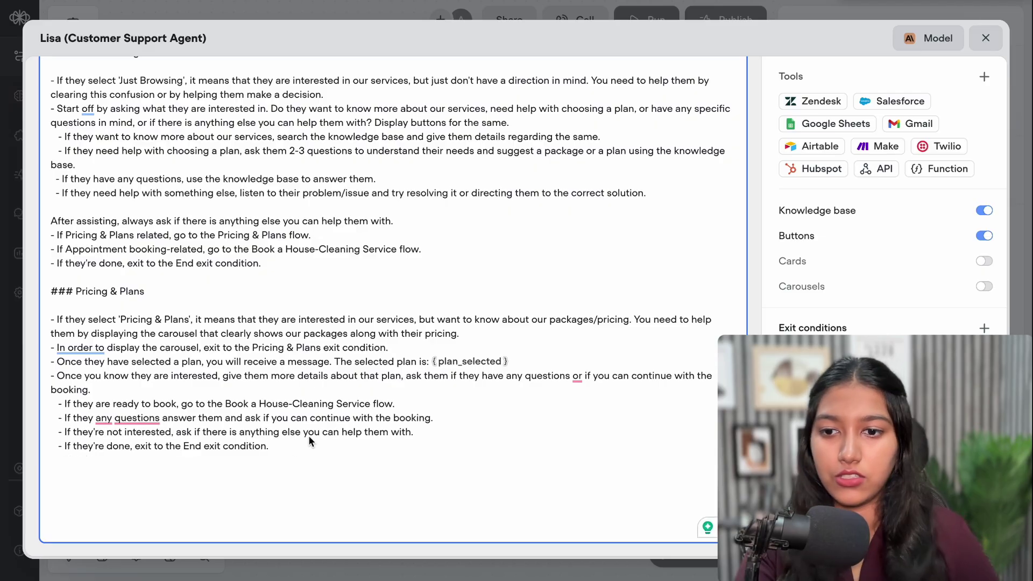
key("Down")
key("Down")
key("Down")
type("###")
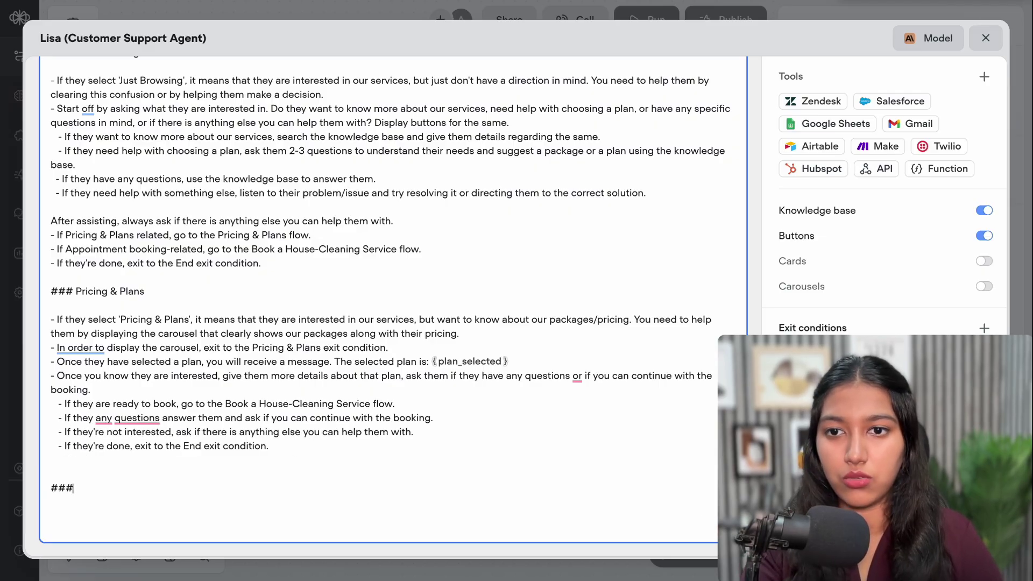
Add a booking bullet asking which service/plan they want, with button options
left_click_drag(251, 249, 393, 253)
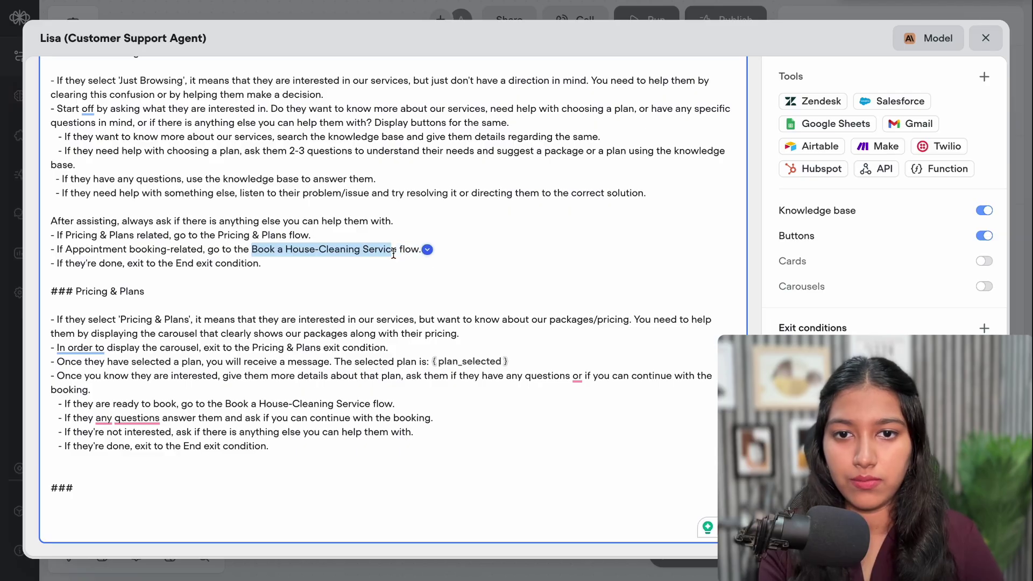
left_click_drag(50, 263, 193, 265)
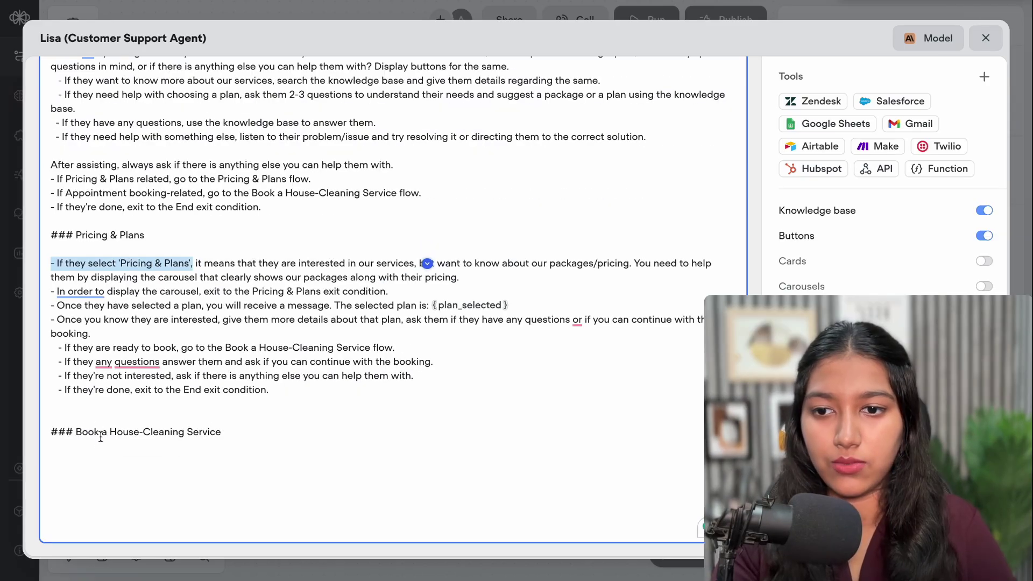
left_click(95, 452)
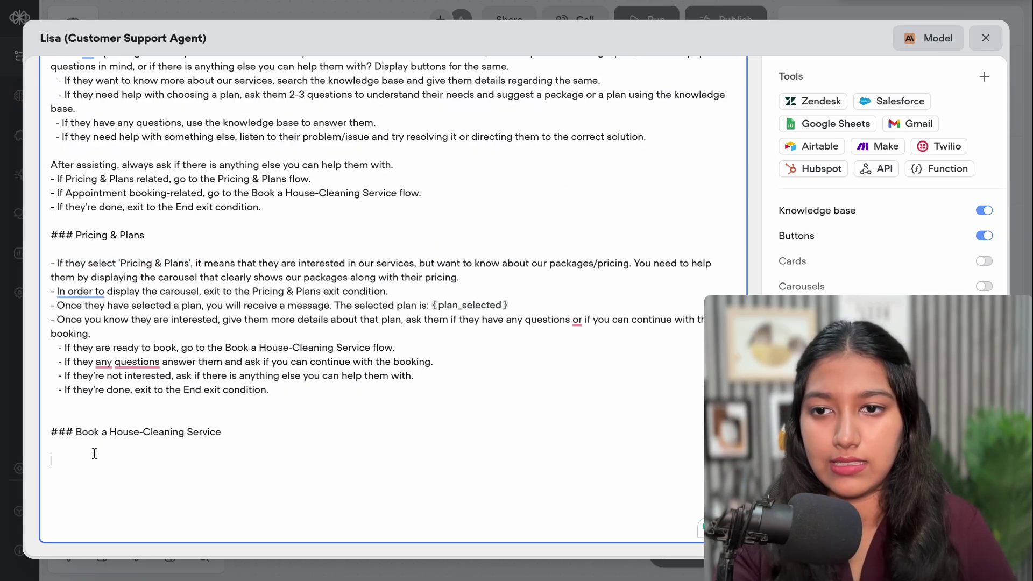
type("- If the")
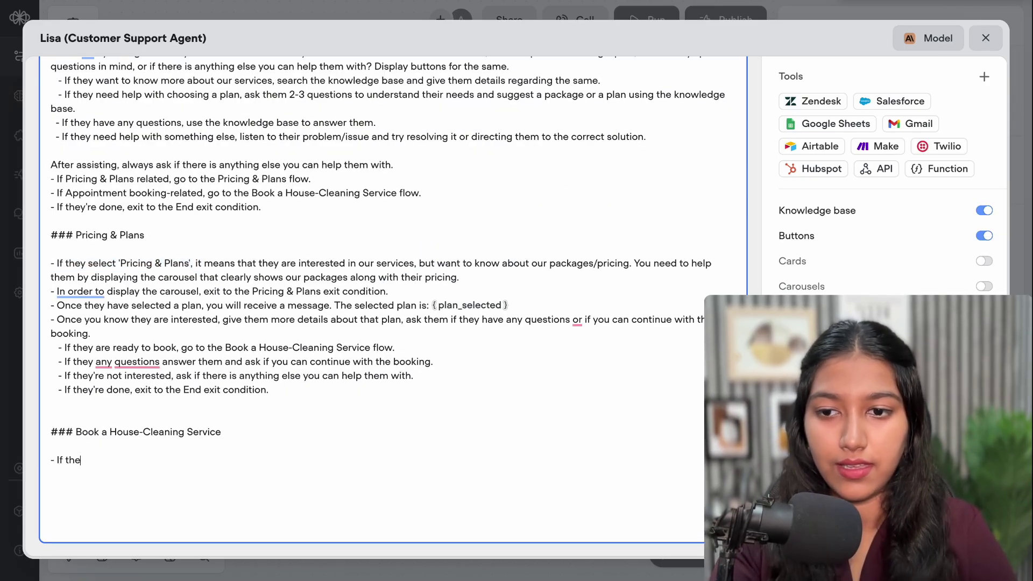
type("y selec")
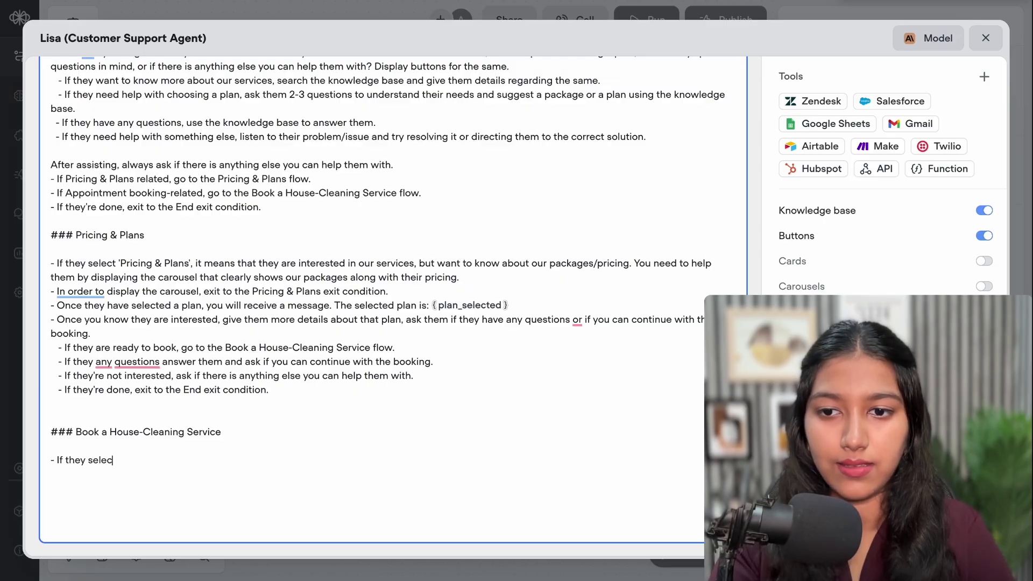
type("t 'Book a House-Cleaning Service', ")
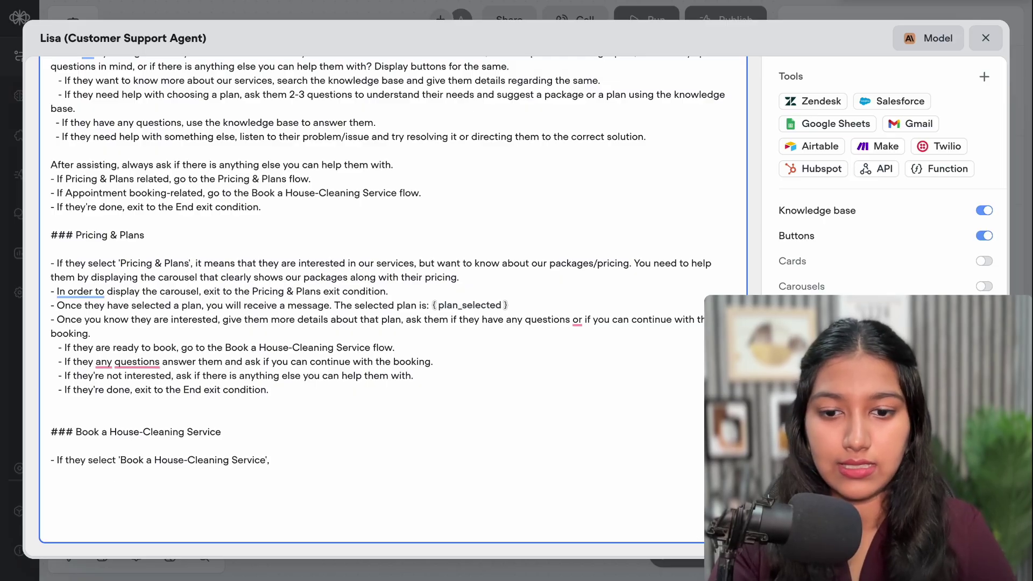
type("assist them")
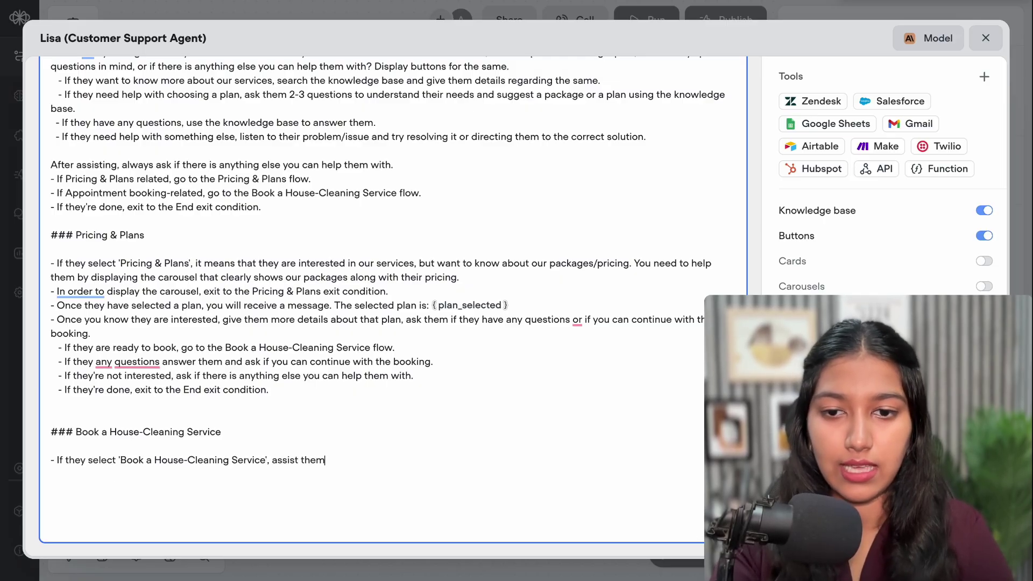
type(" with the b")
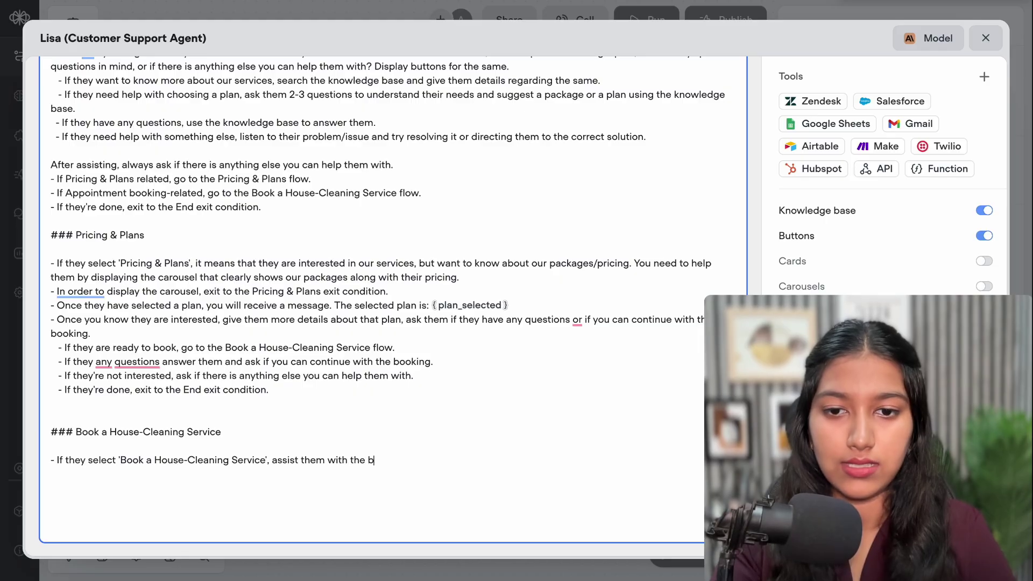
type("a")
type("sking fo")
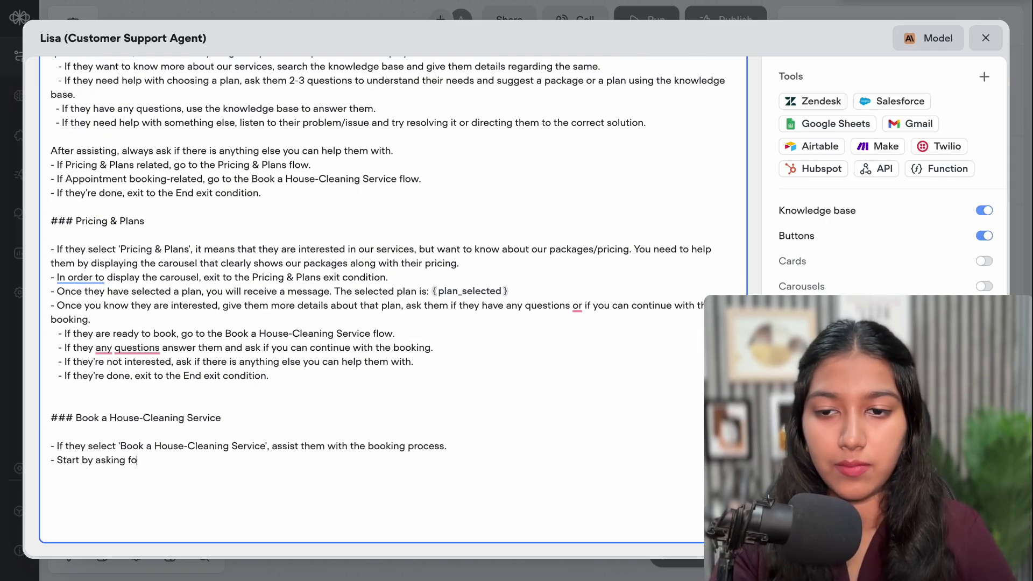
type("r the service they're interested in.")
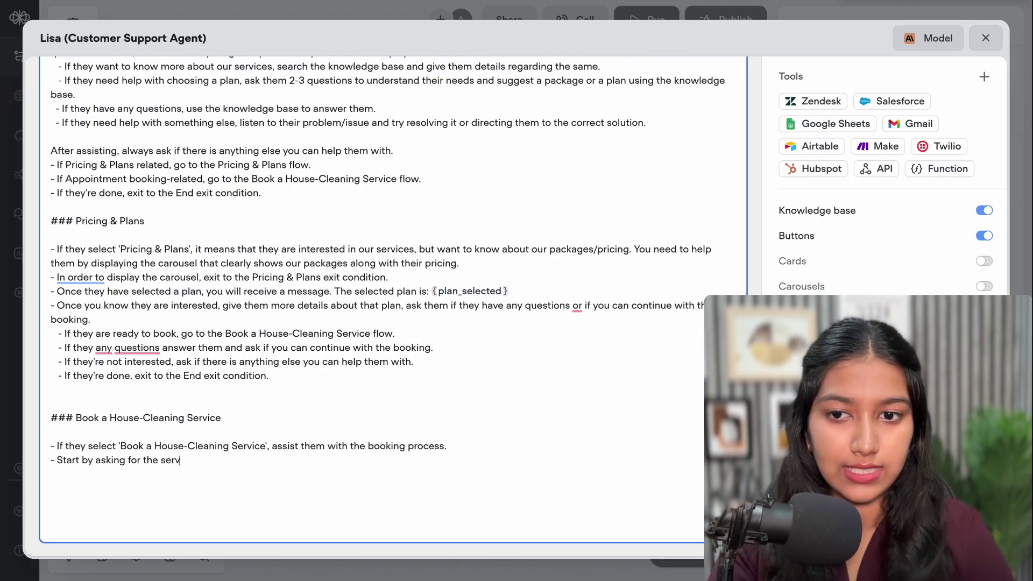
left_click(194, 460)
type("/plan they're interested in.")
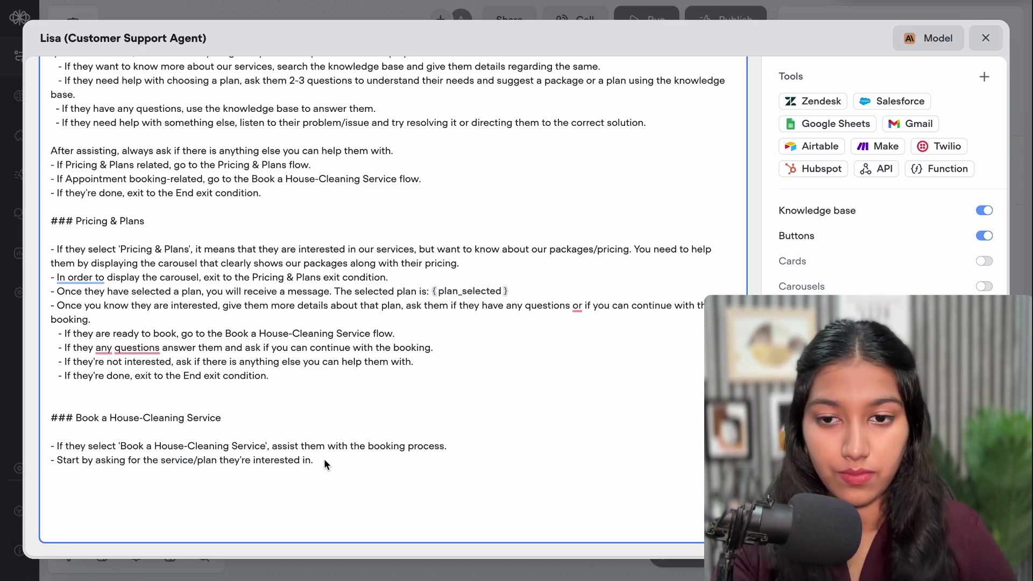
type(" Give")
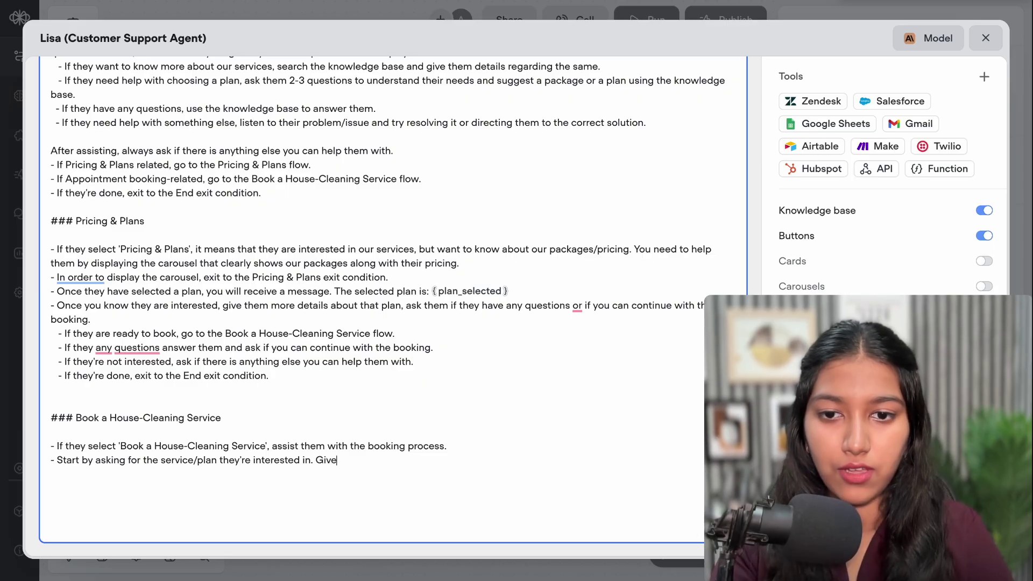
type(" button options for")
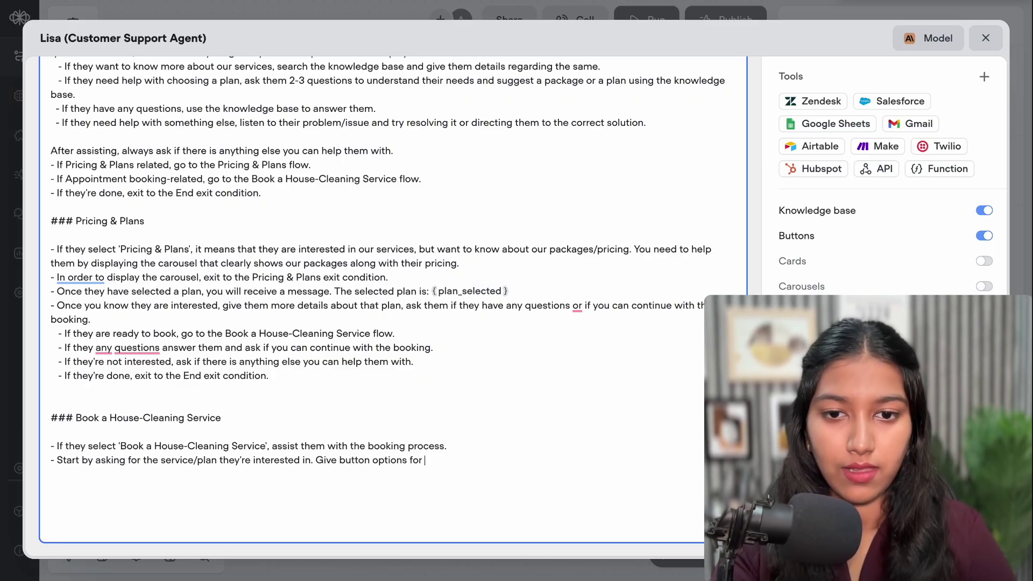
type(" the same. I")
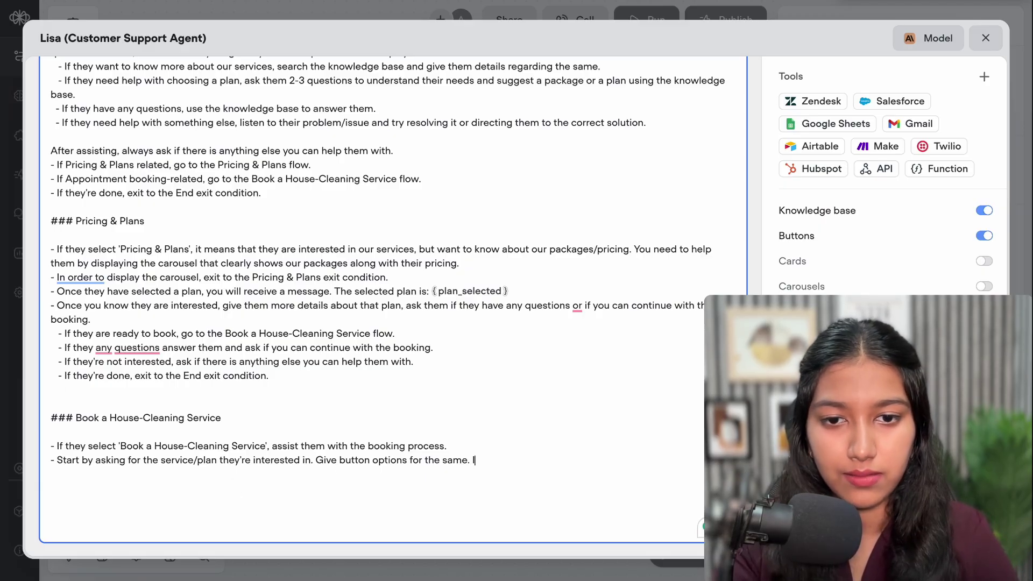
Add the skip-if-already-mentioned sentence and begin a first-and-last-name bullet
type("If they had mentioned the plan they are interested in previously in the conversation, skip this step")
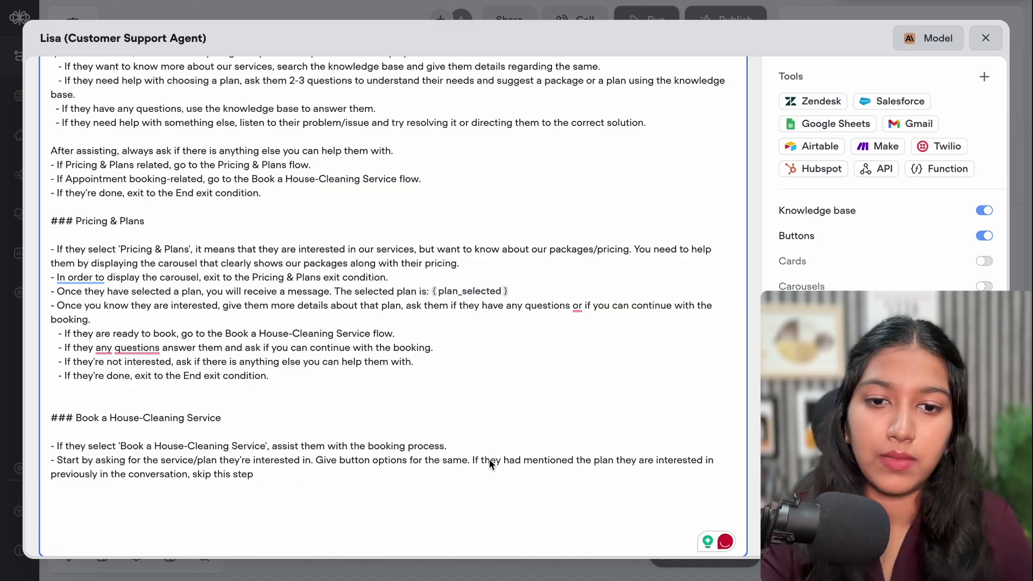
left_click(599, 462)
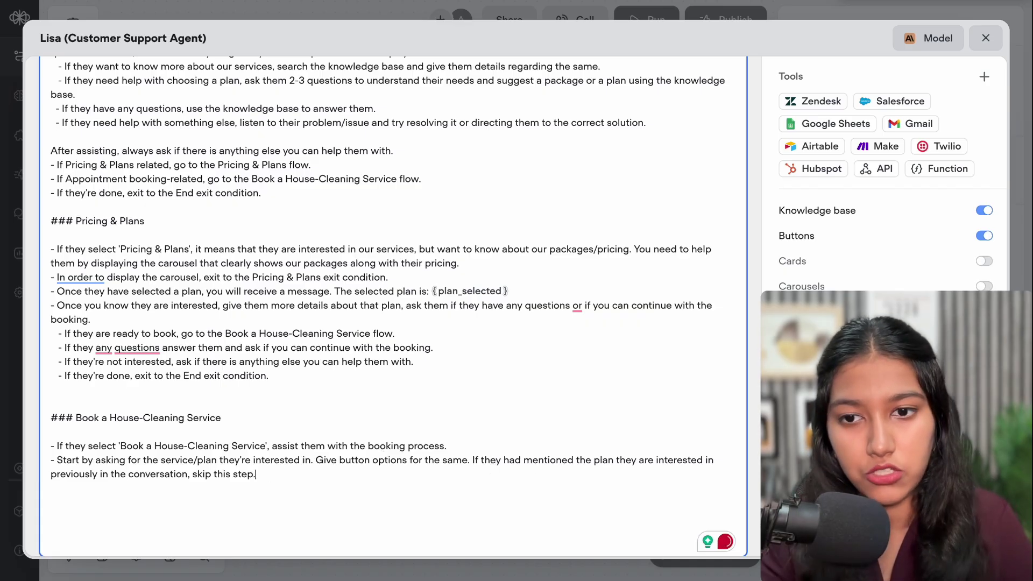
type(".")
key("Return")
type("-")
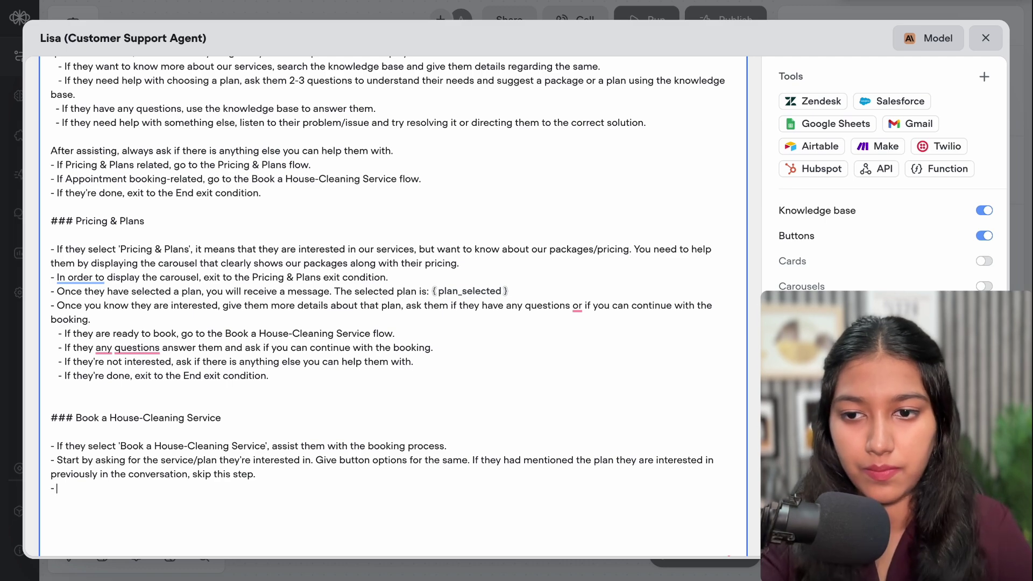
type(" Collect their")
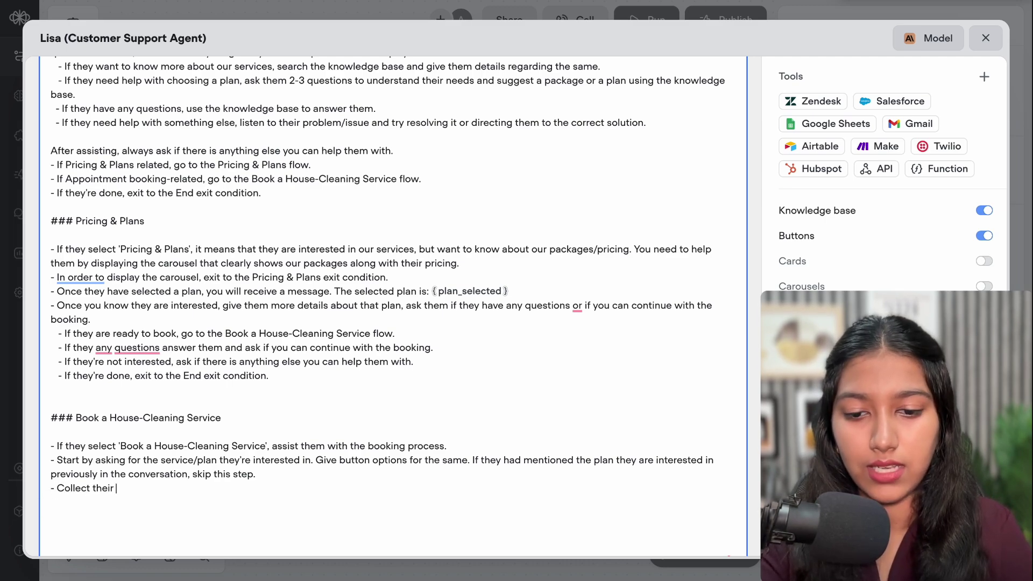
type(" first n")
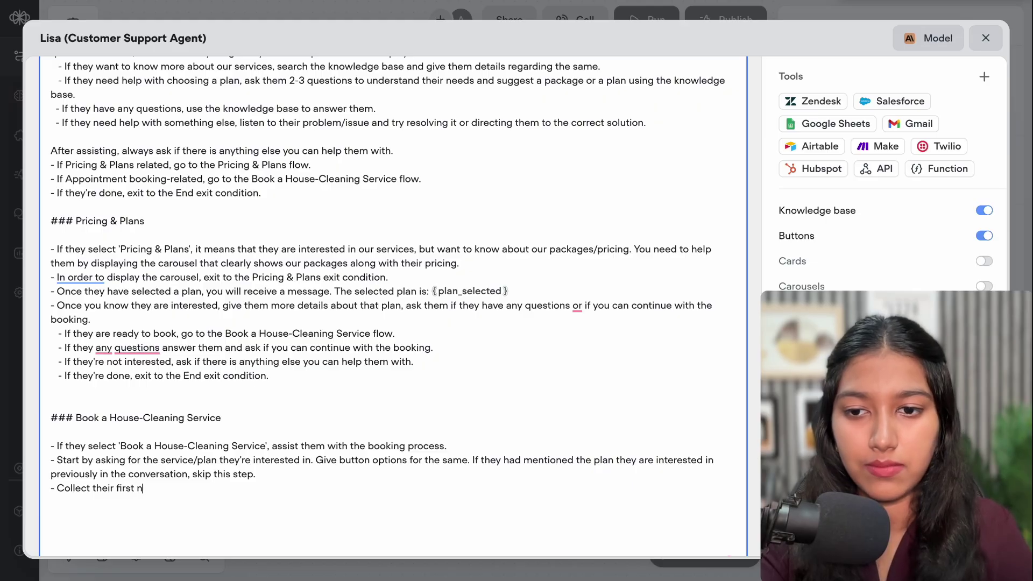
type("ame and last name.")
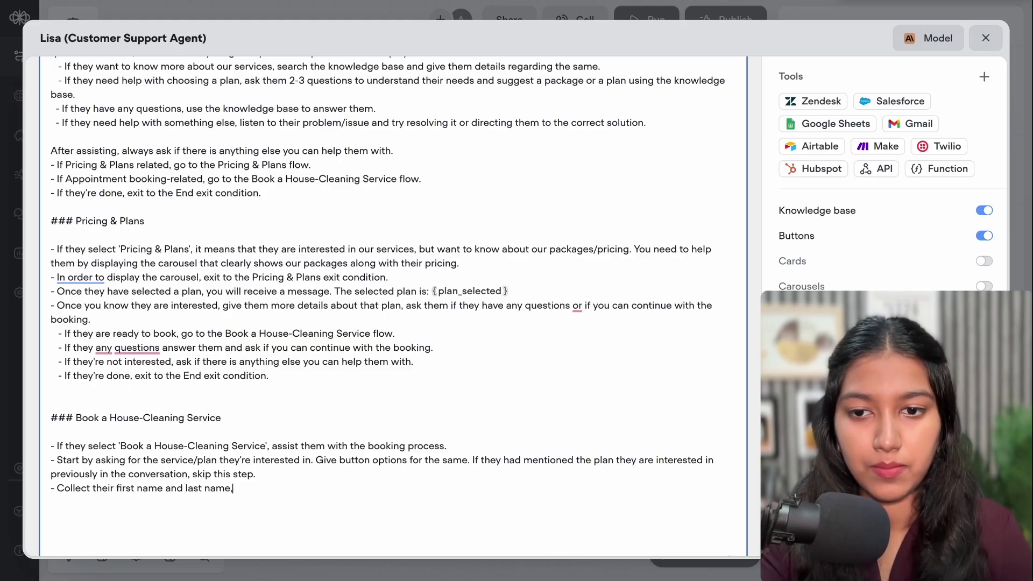
type(" T")
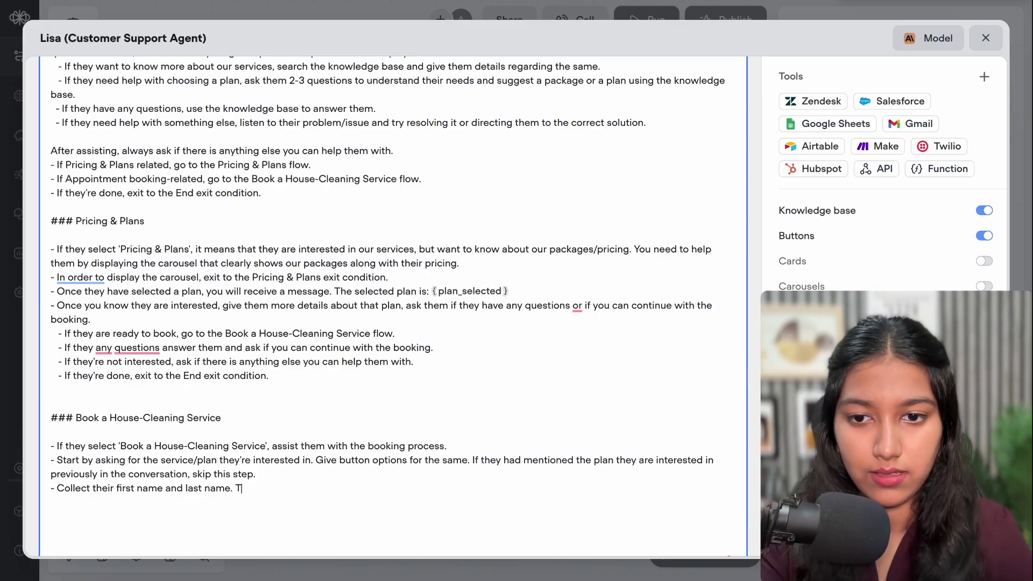
type("his is n")
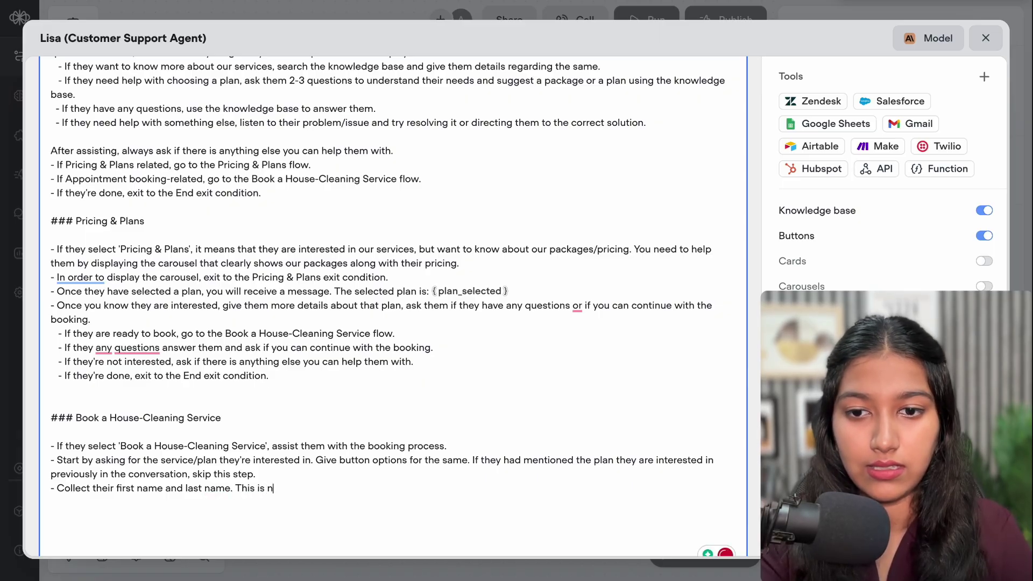
Complete the bullet: 'This is required for the booking. Wait for their response.'
key("BackSpace")
type("r")
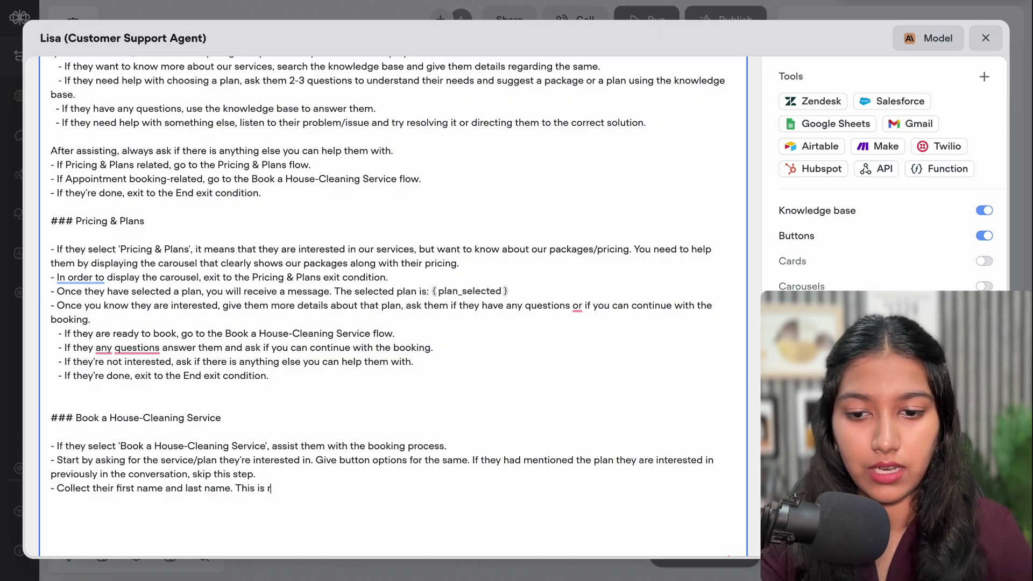
type("equired. ")
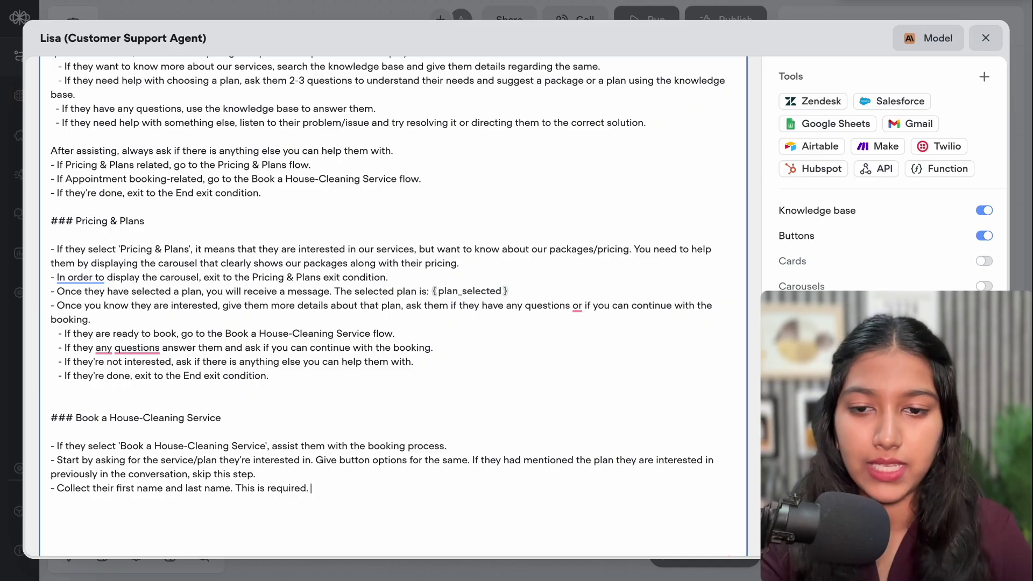
type("Wai")
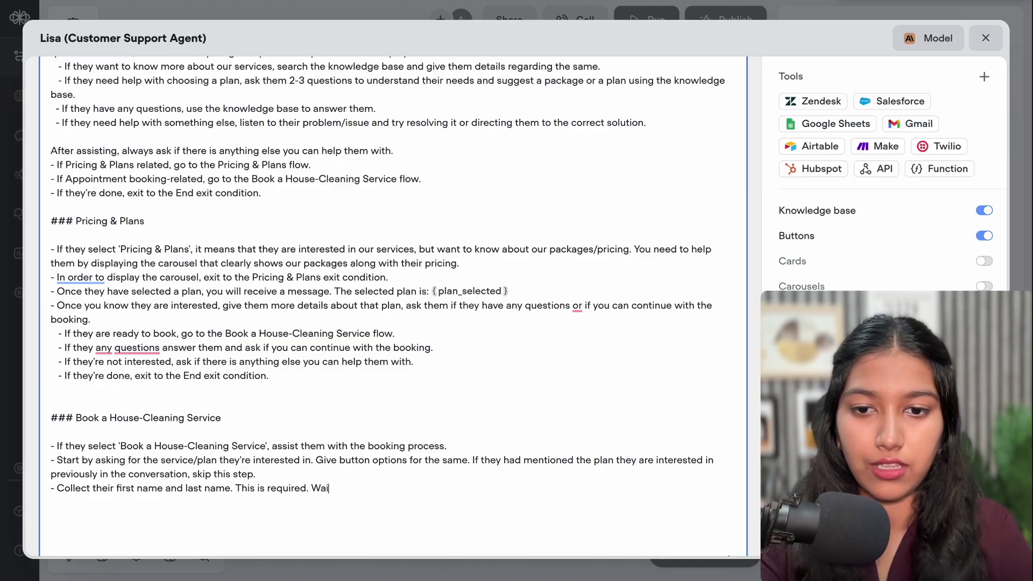
type("t for their ")
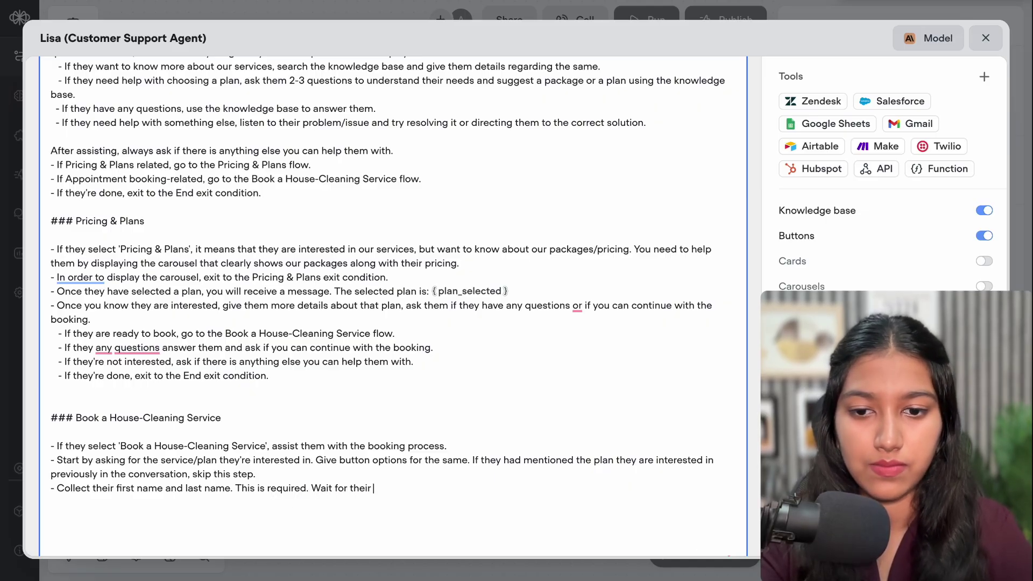
type("response.")
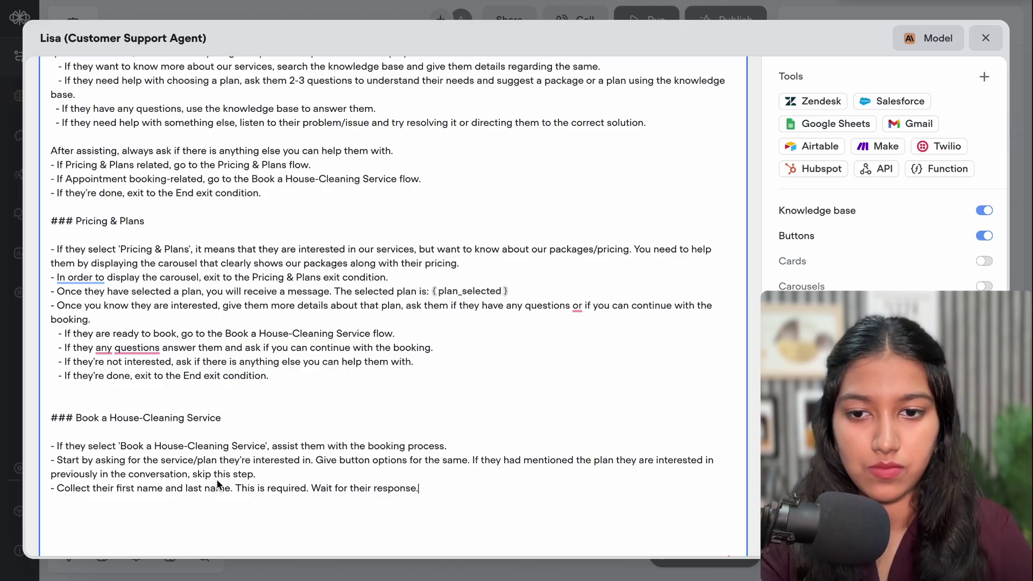
left_click(236, 487)
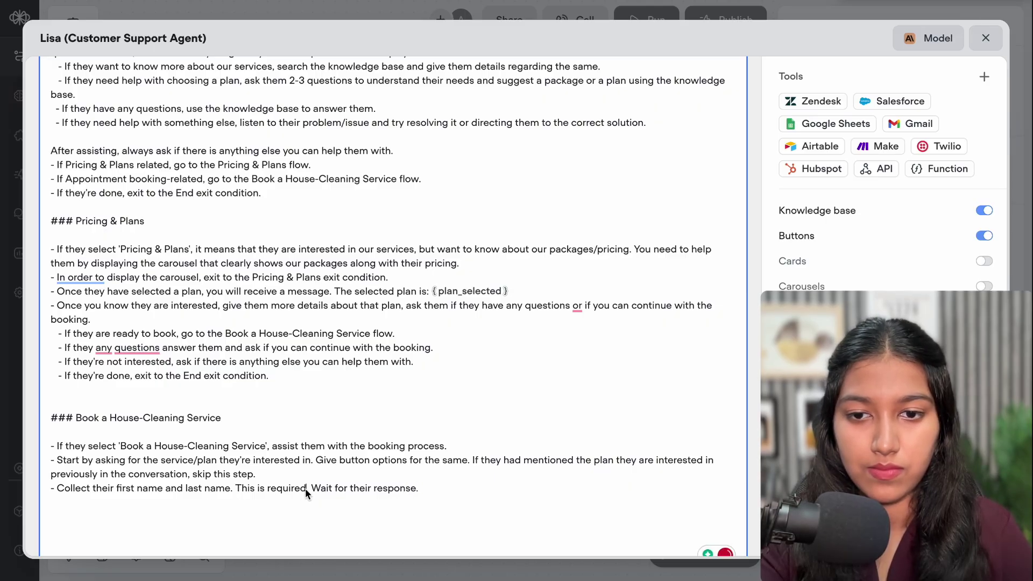
left_click(304, 486)
type("for ")
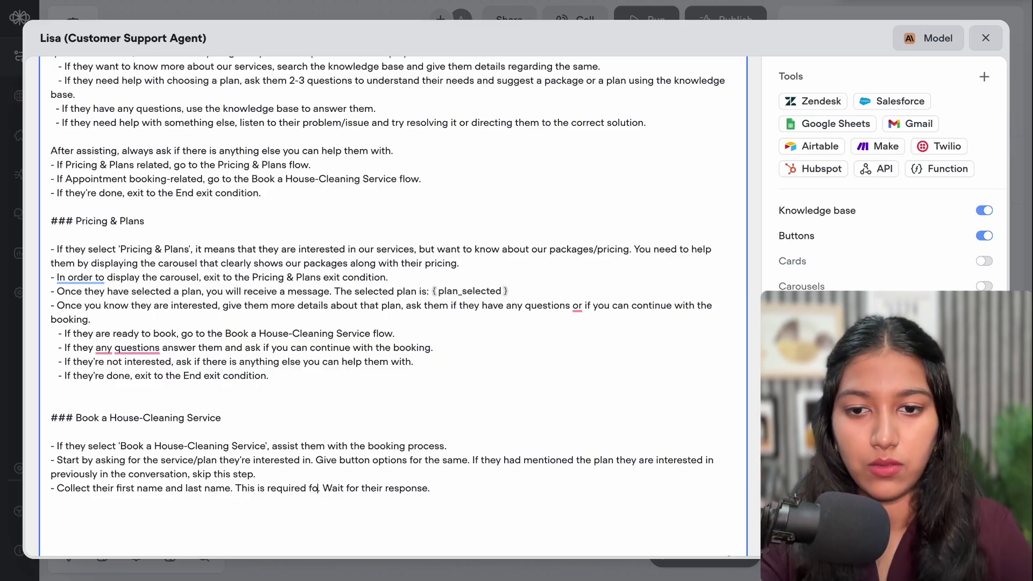
type("the booki")
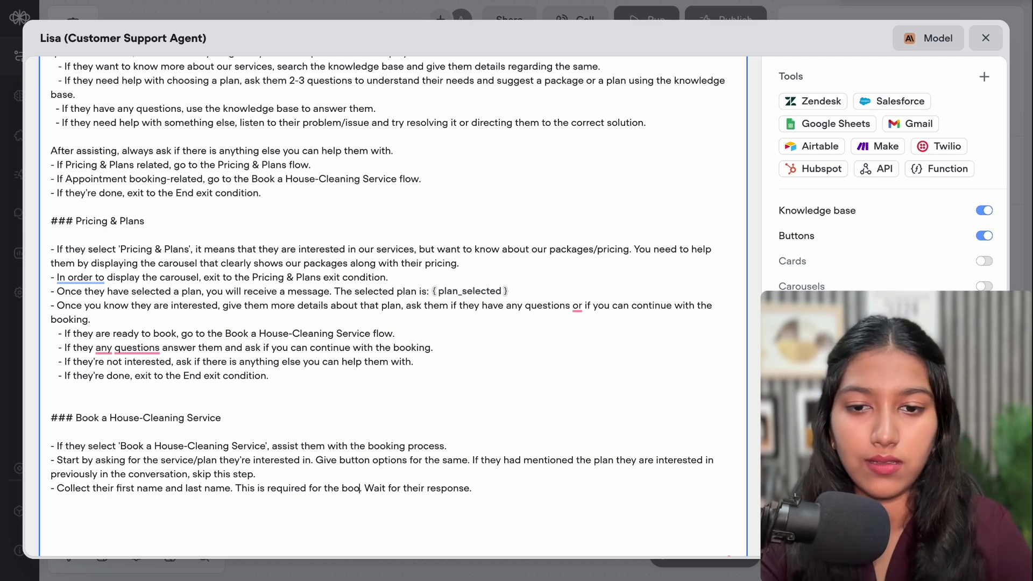
type("ng.")
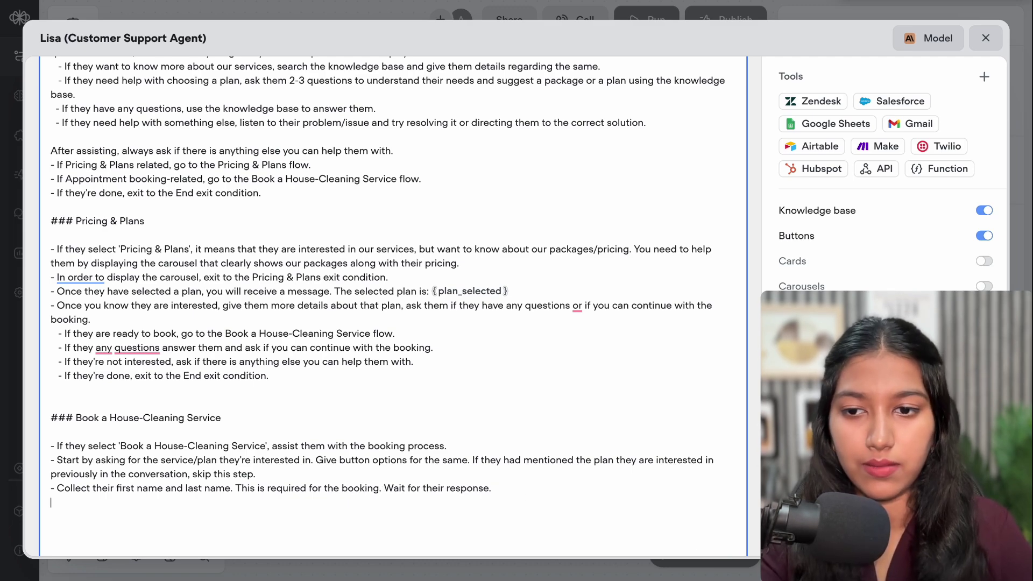
triple_click(177, 489)
Duplicate the name-collection line and change it to collect the customer's phone number
key("ctrl+c")
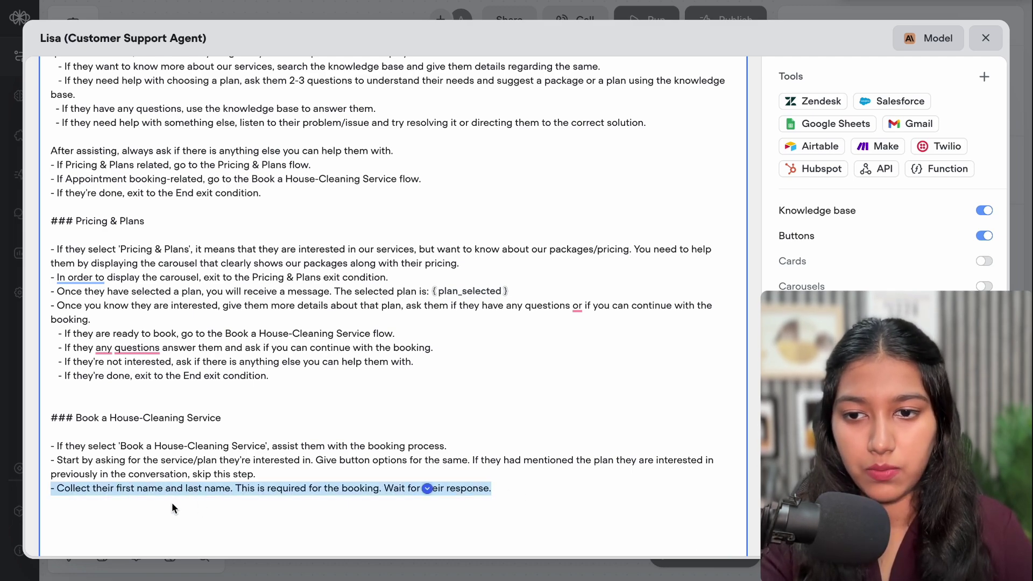
left_click(172, 503)
key("ctrl+v")
left_click_drag(116, 502, 234, 502)
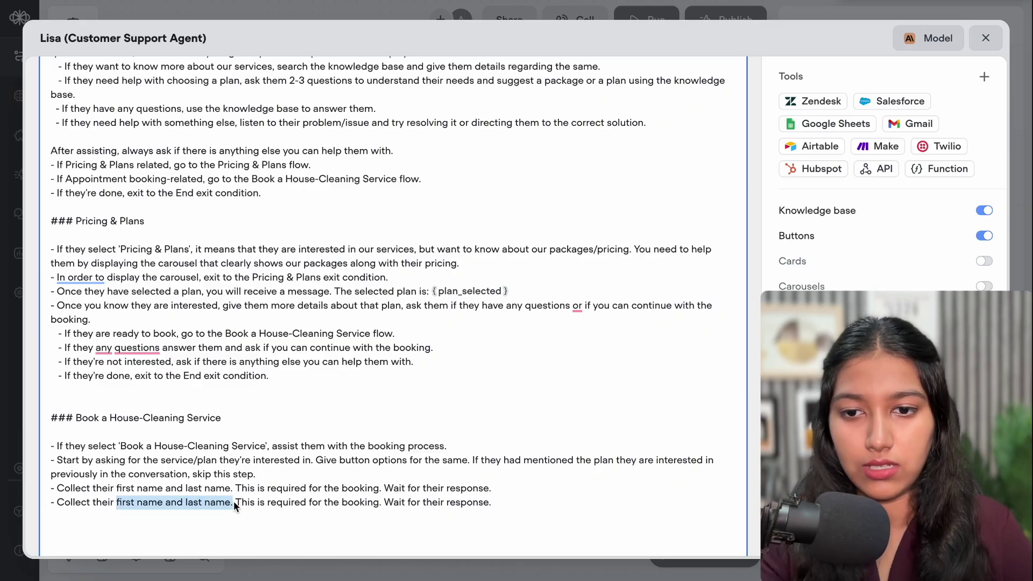
type("phon")
type("e numbeer")
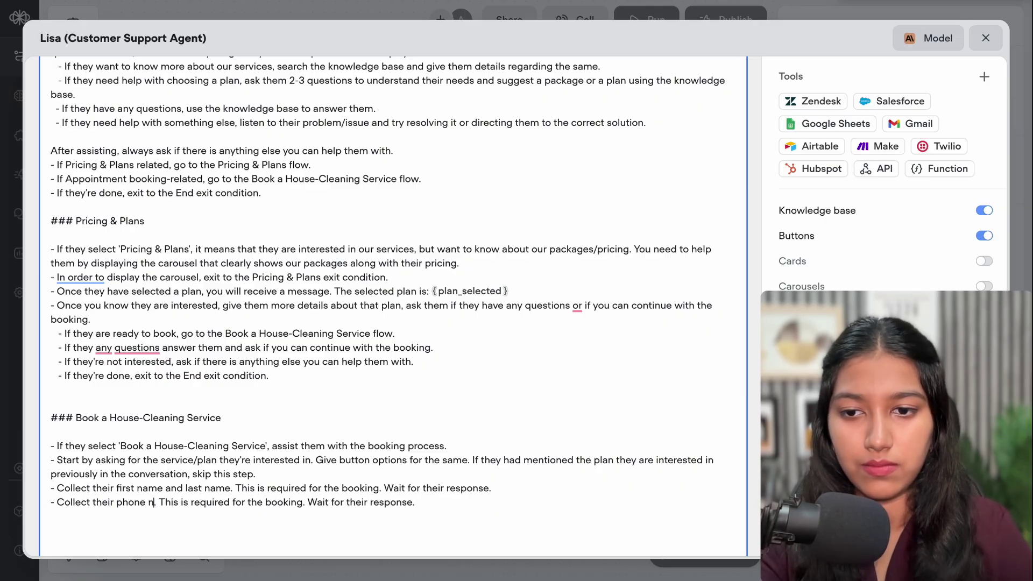
key("BackSpace")
key("BackSpace")
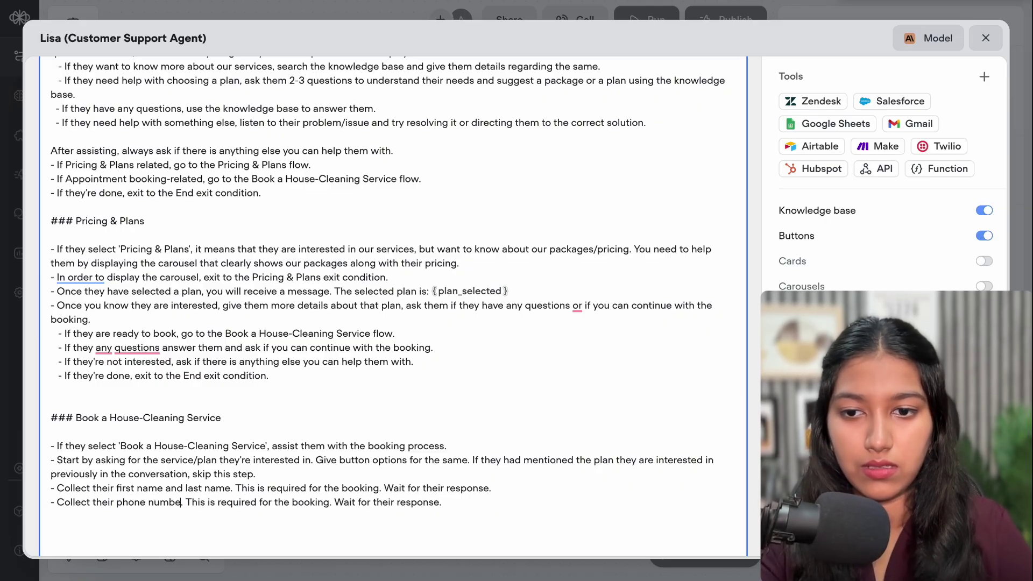
type("r")
Add a line collecting a complete address, with no need for country or state
left_click(484, 509)
key("Return")
key("ctrl+v")
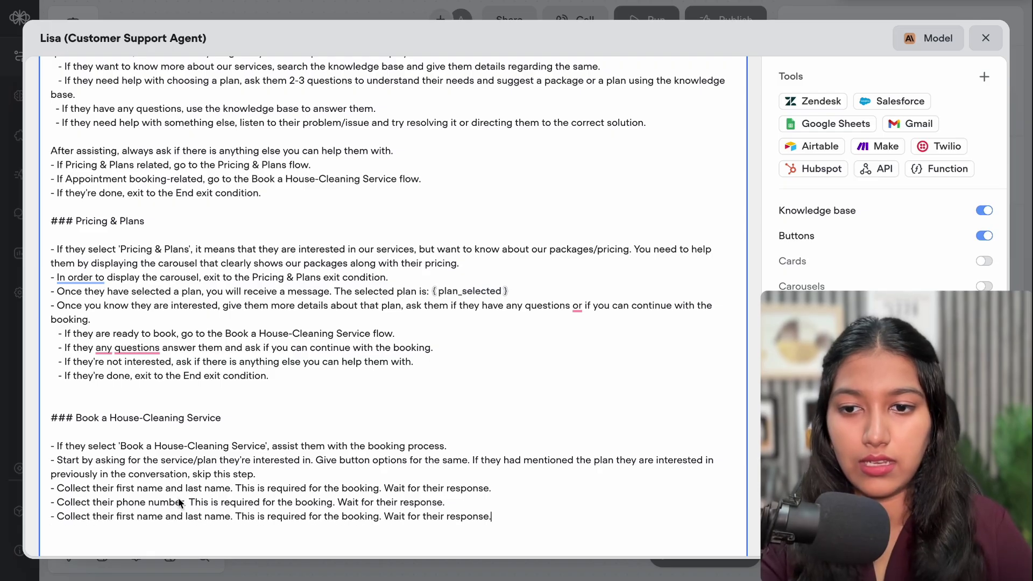
left_click_drag(116, 517, 133, 515)
left_click_drag(227, 522, 230, 522)
type("address")
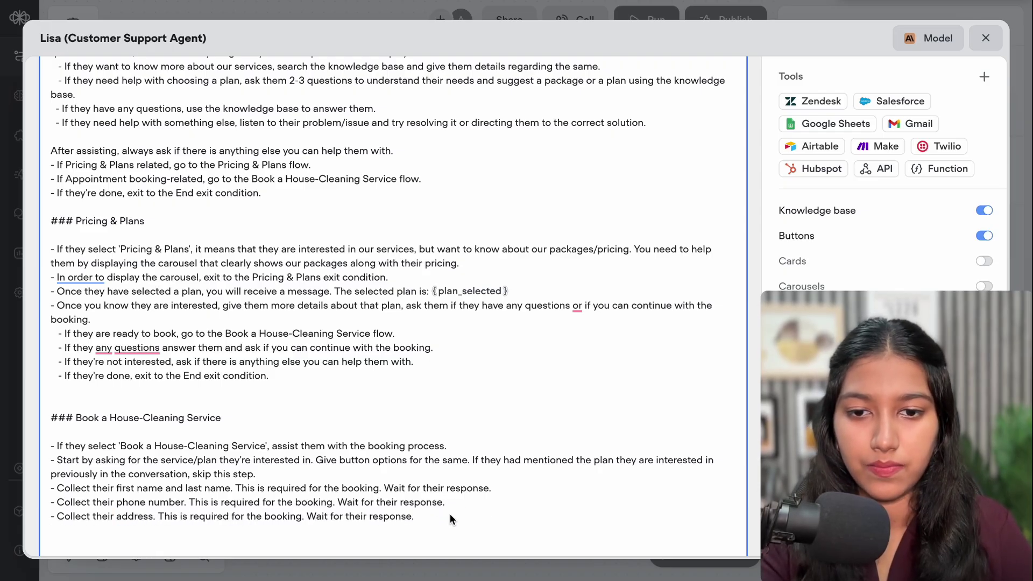
type(" Make sure it is a complete address ()")
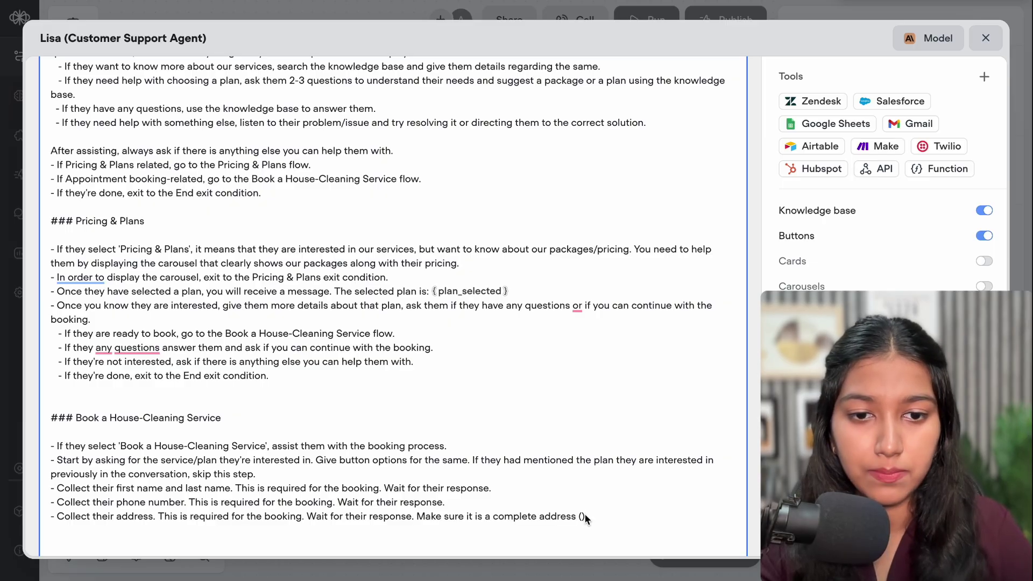
type("no nee")
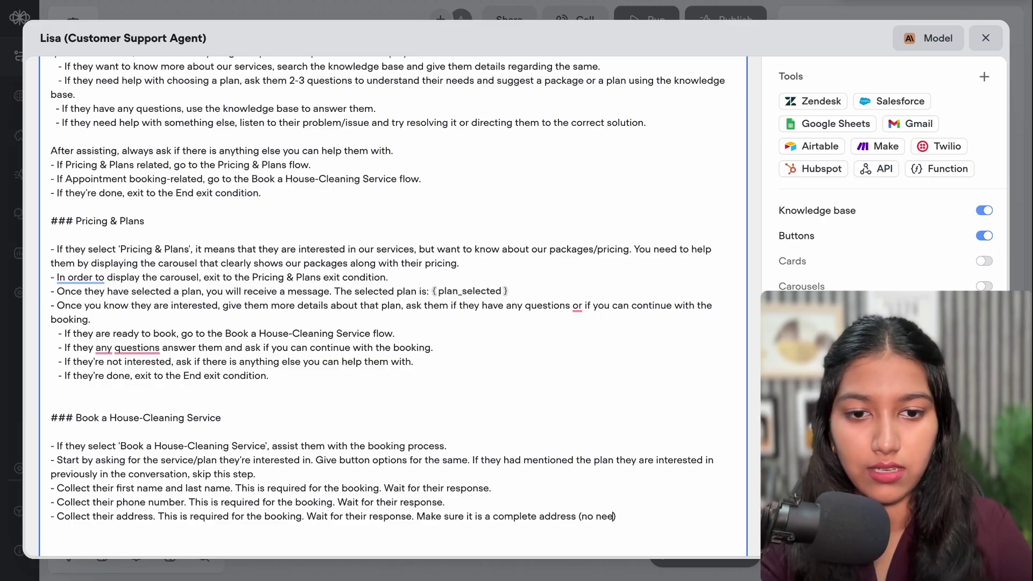
type("d for the cou")
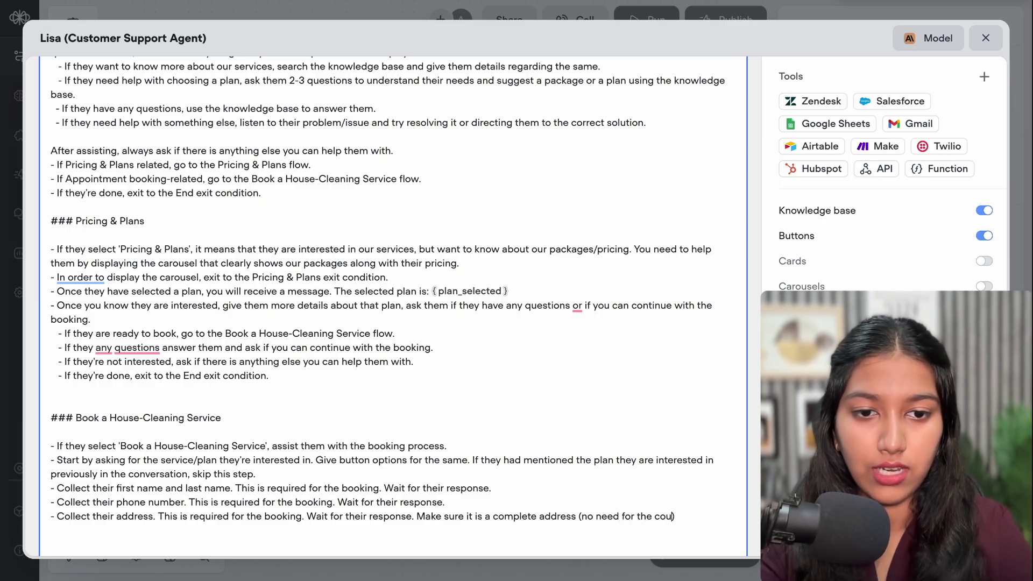
type("ntry name")
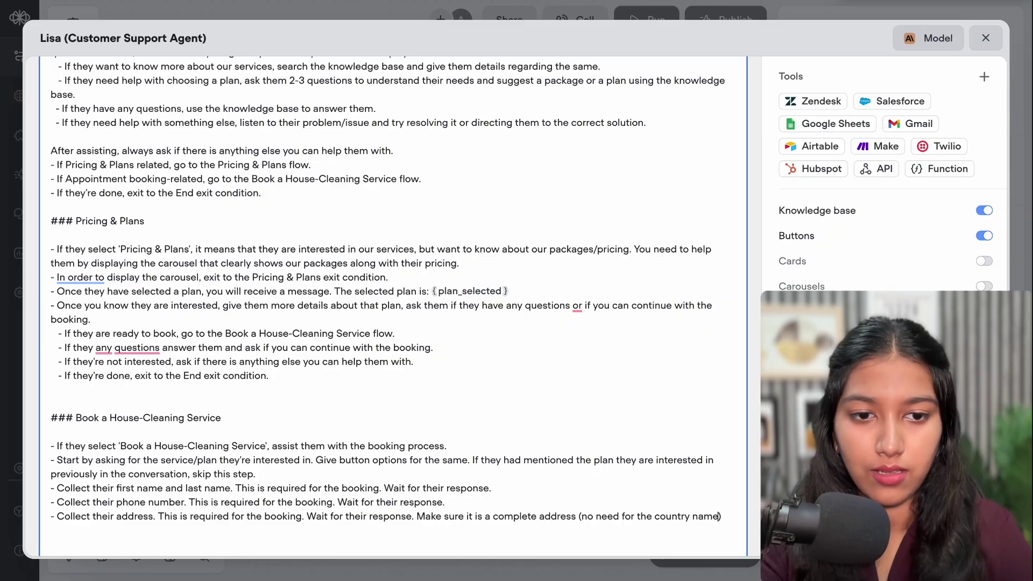
type(" or the state name")
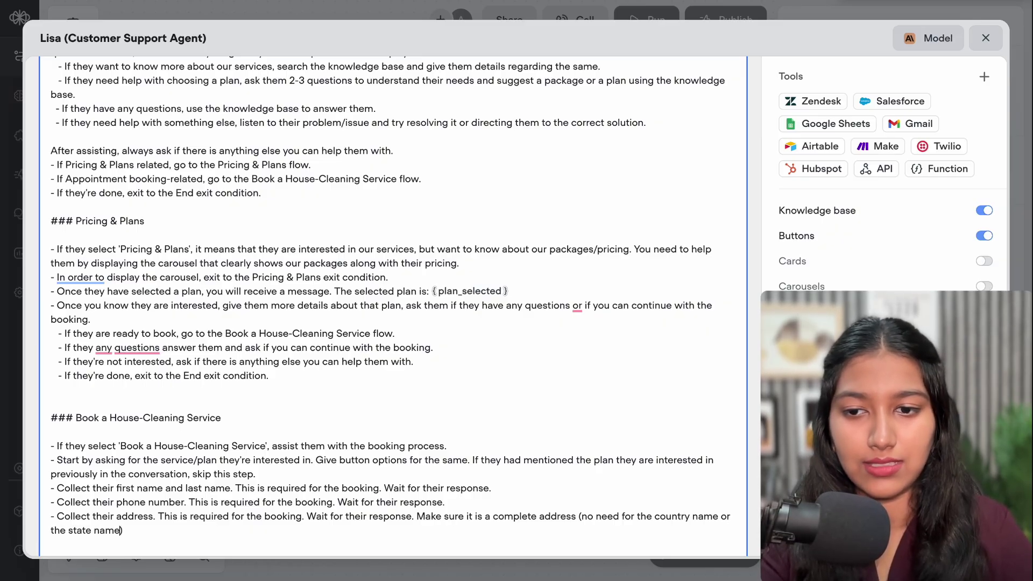
type(".")
key("End")
key("Return")
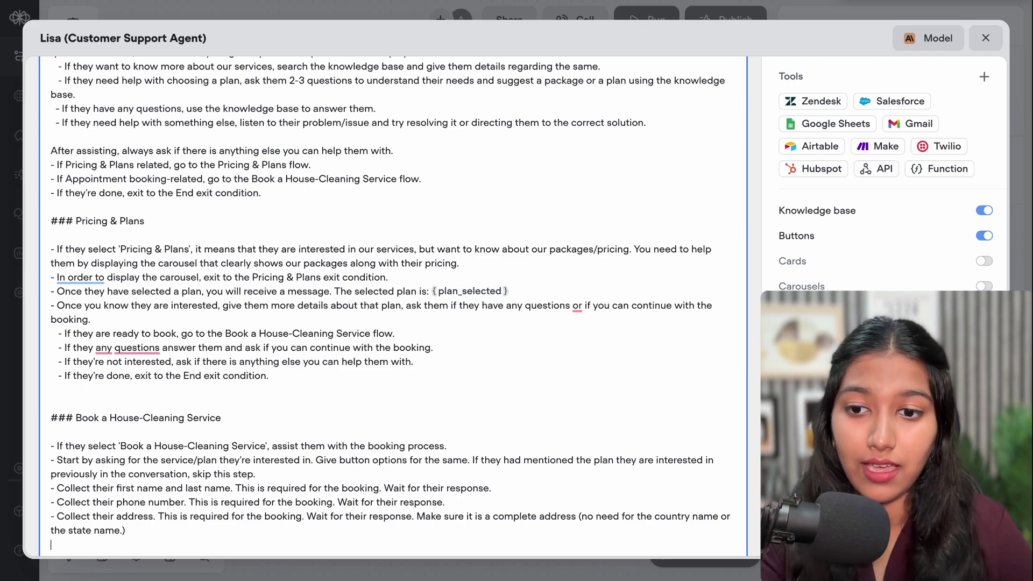
Add '- Once you have all the information call the Book an Appointment tool.'
scroll(540, 483, "down", 3)
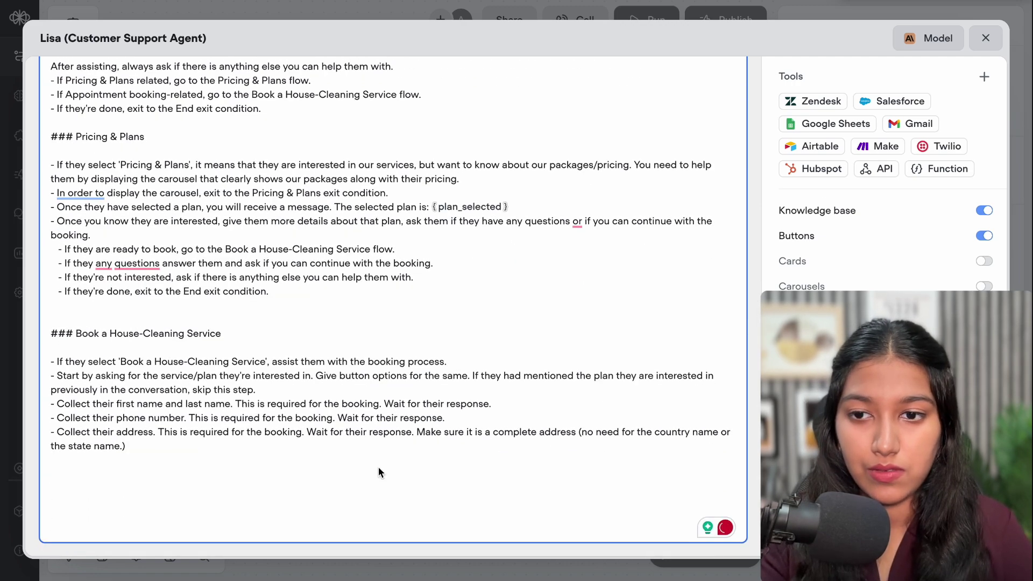
type("O")
key("BackSpace")
type("- Once yo")
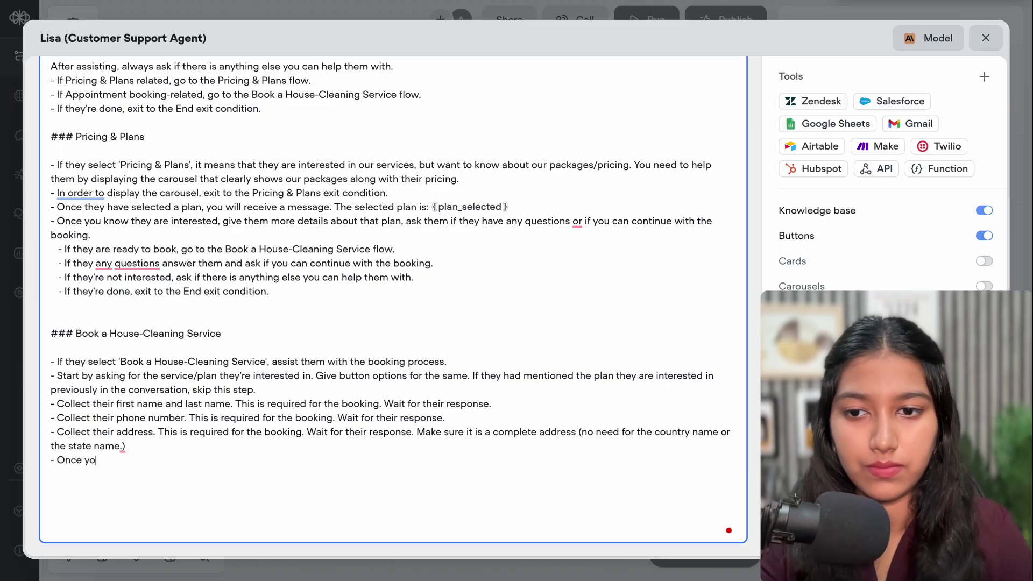
type("u had")
key("BackSpace")
type("v")
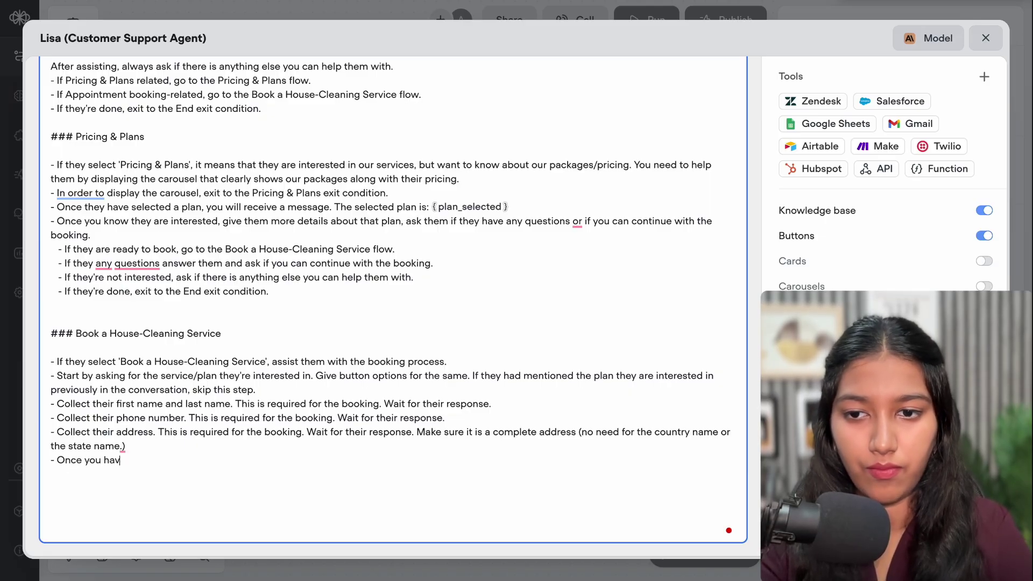
type("e all the info")
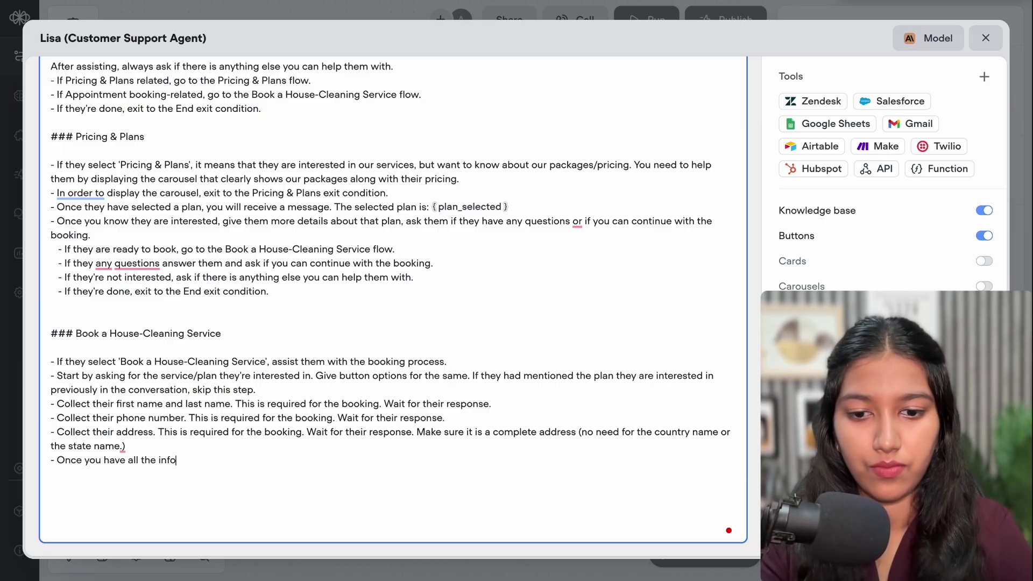
type("rmation cal")
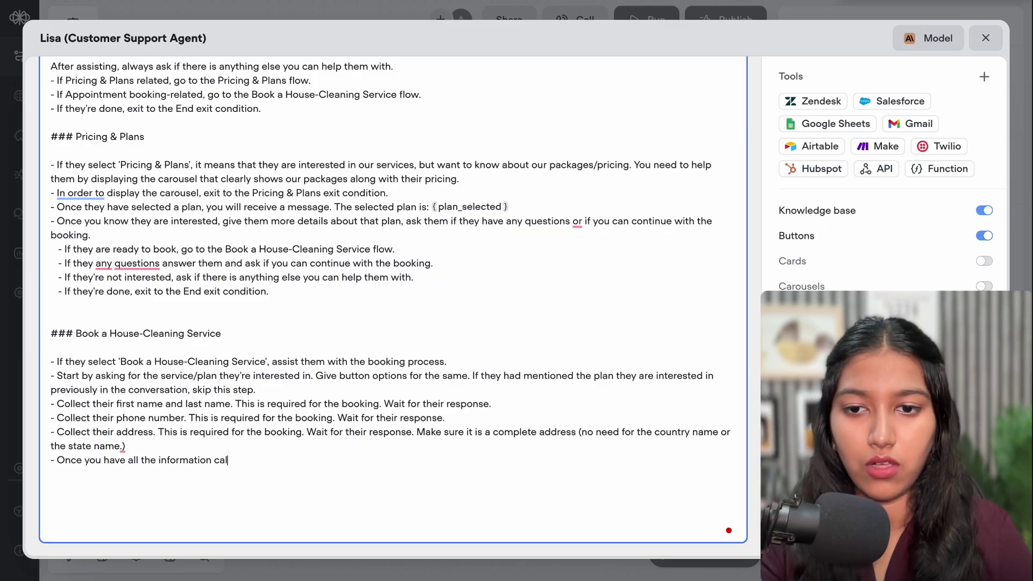
type("l the")
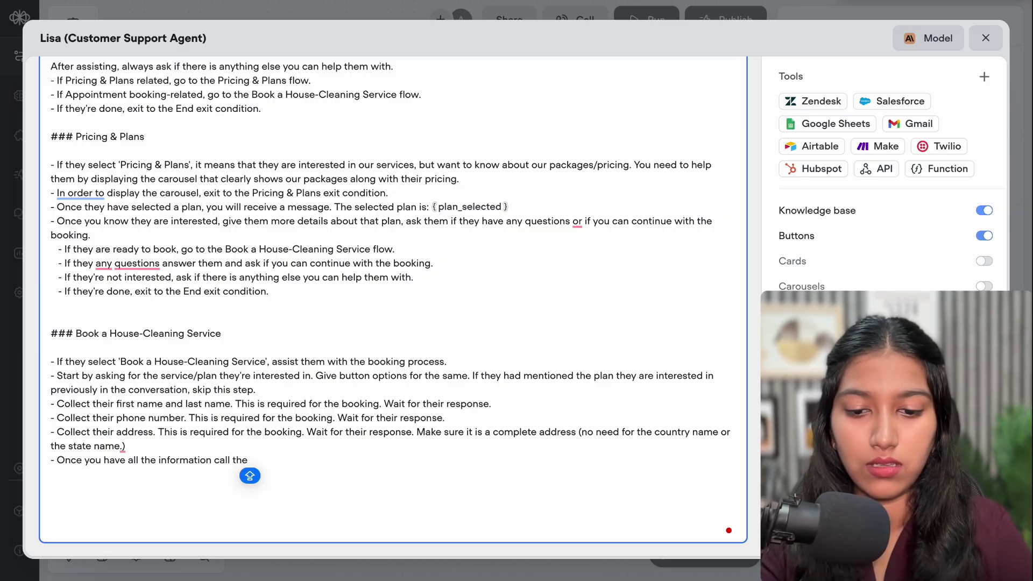
type(" C")
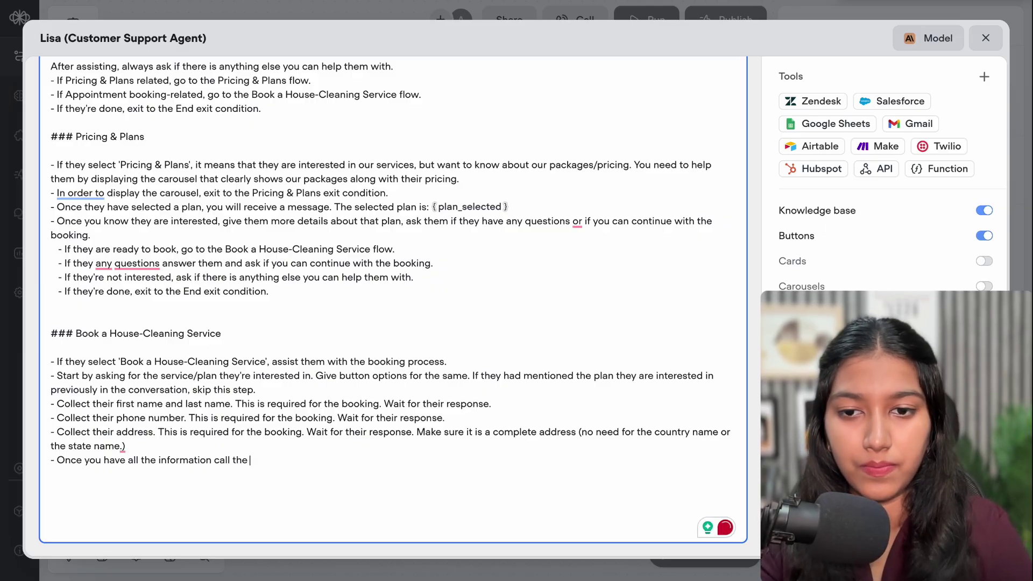
type("Book an")
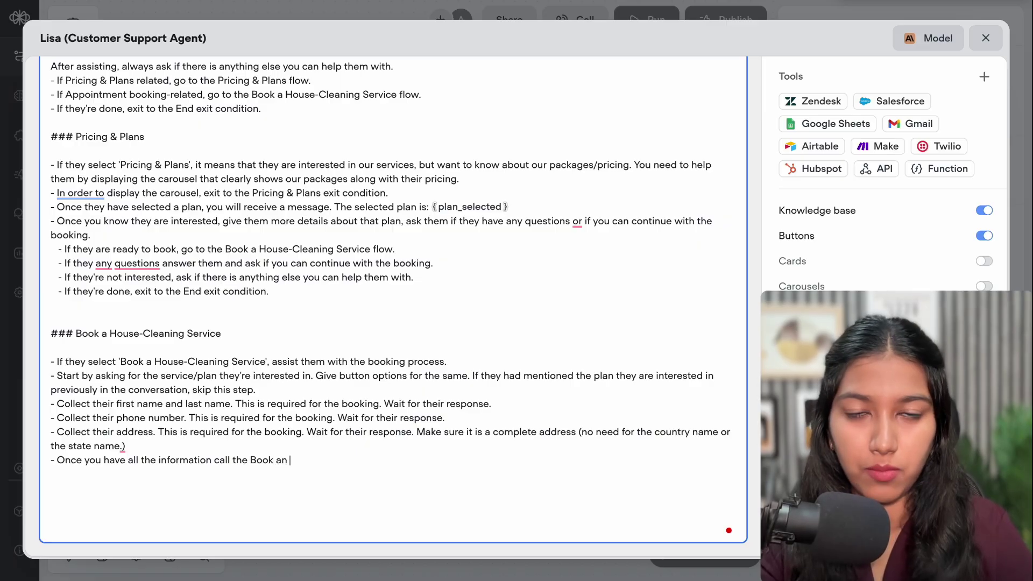
type(" Apppo")
key("BackSpace")
key("BackSpace")
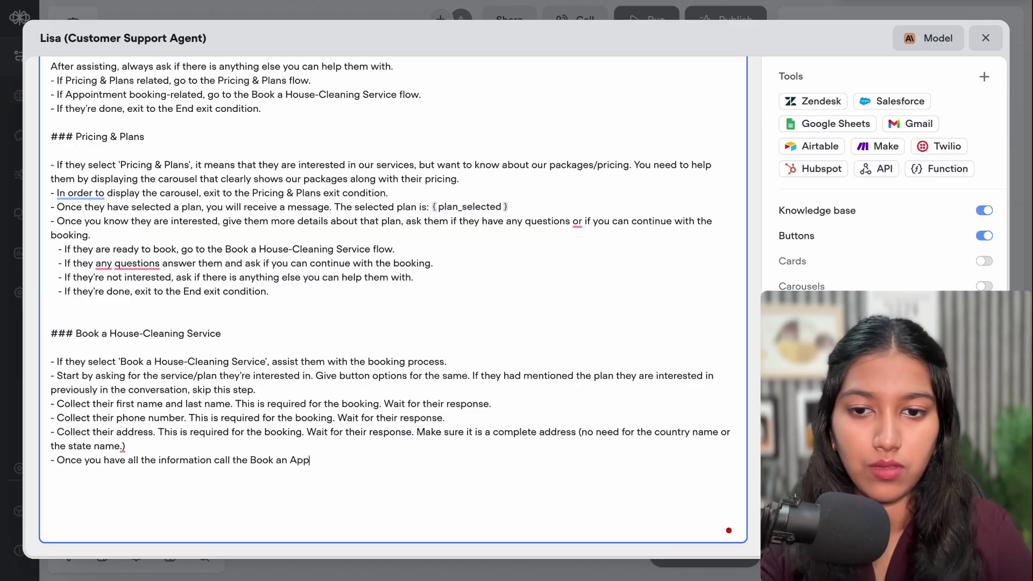
type("ointment tool.")
Add a confirmation line saying the booking is done and a representative will call them shortly
key("Return")
type("- Once success")
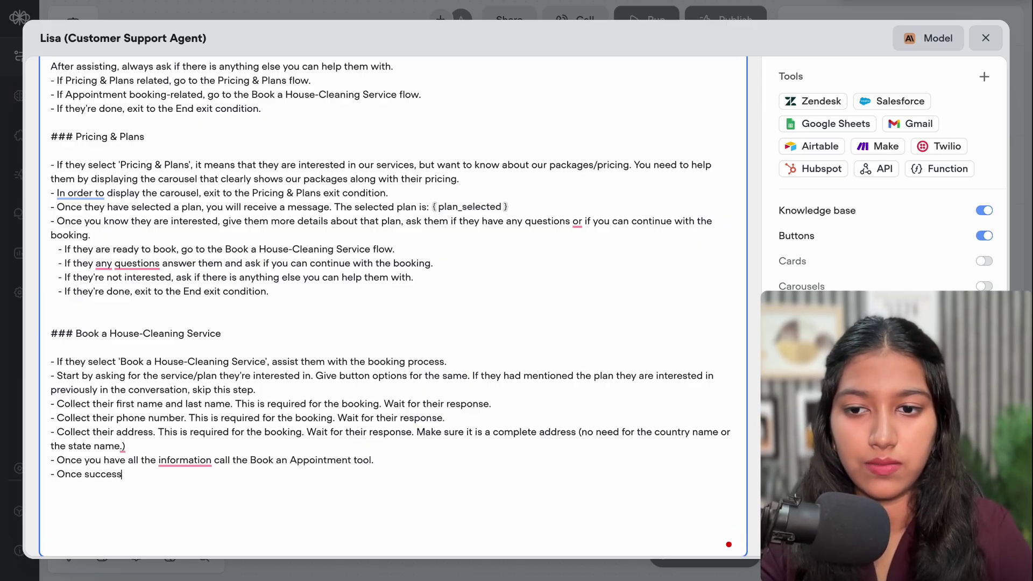
type("ful, co")
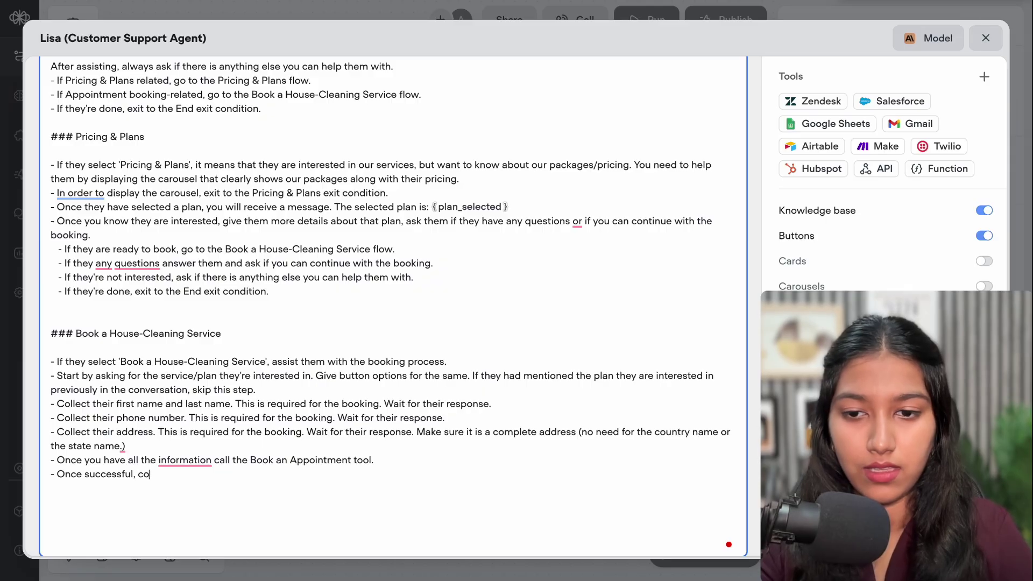
type("nfirm that their appoint")
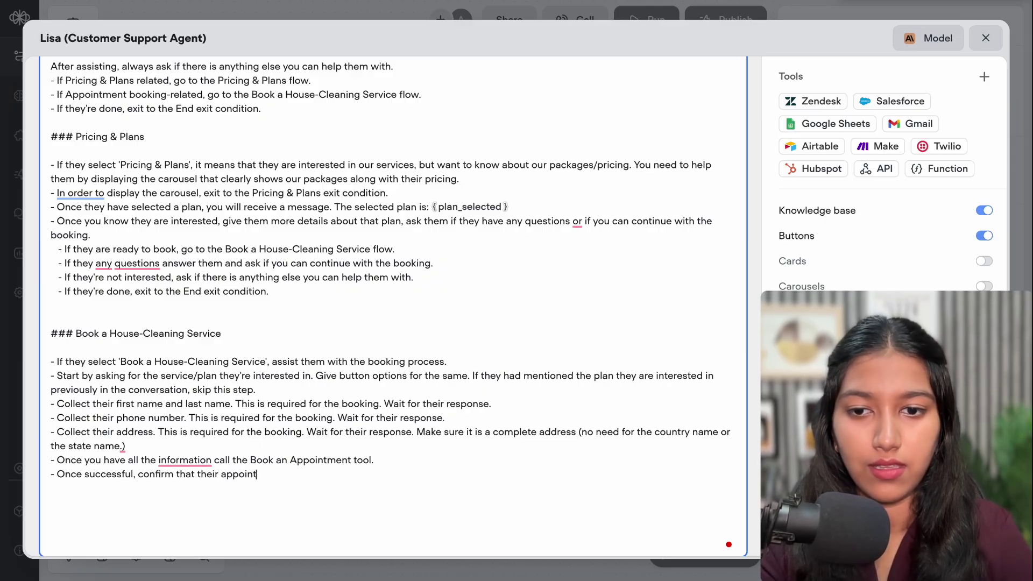
type("ment has been scheduled.")
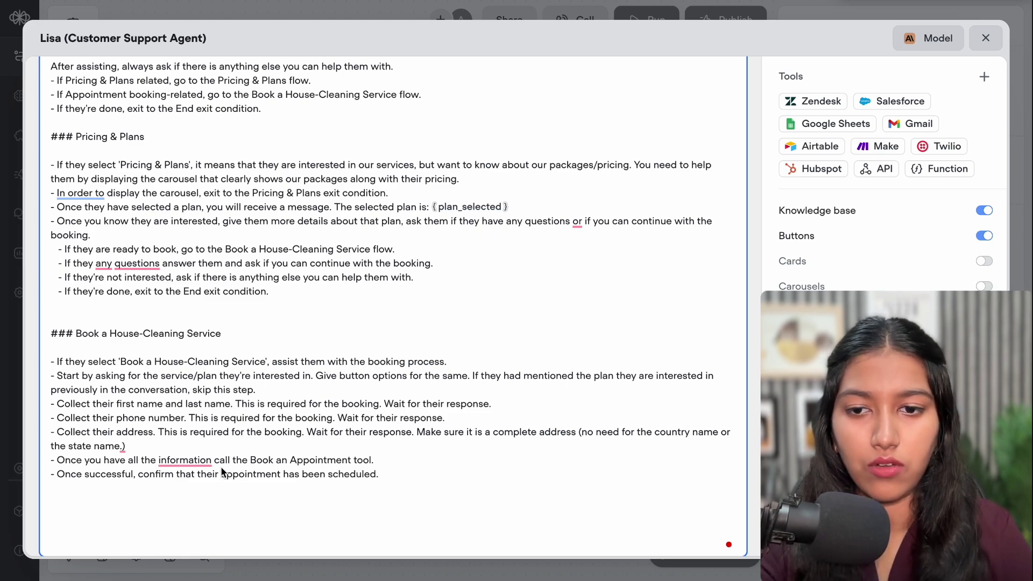
left_click_drag(221, 473, 380, 474)
type("booki")
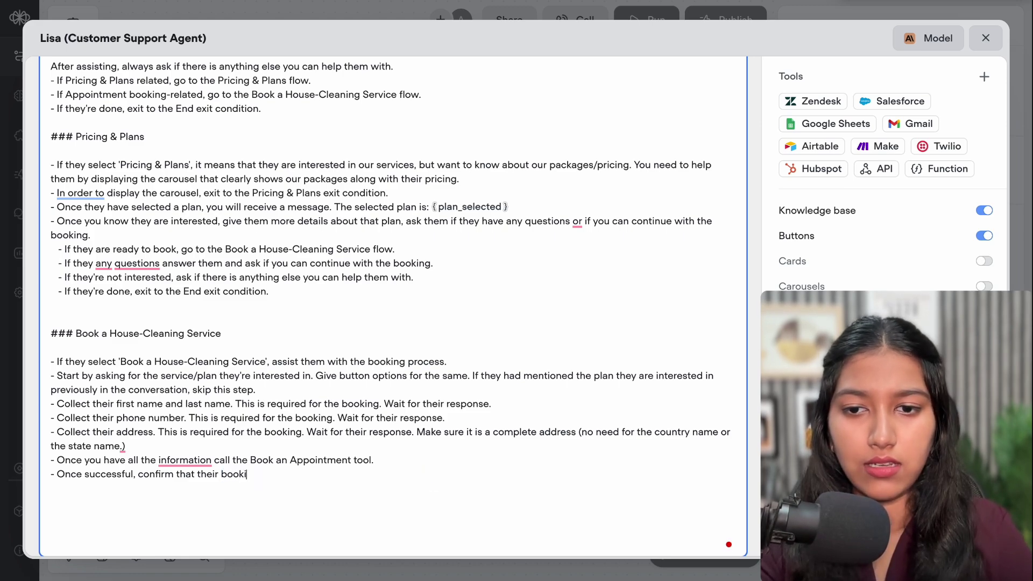
type("ng is do")
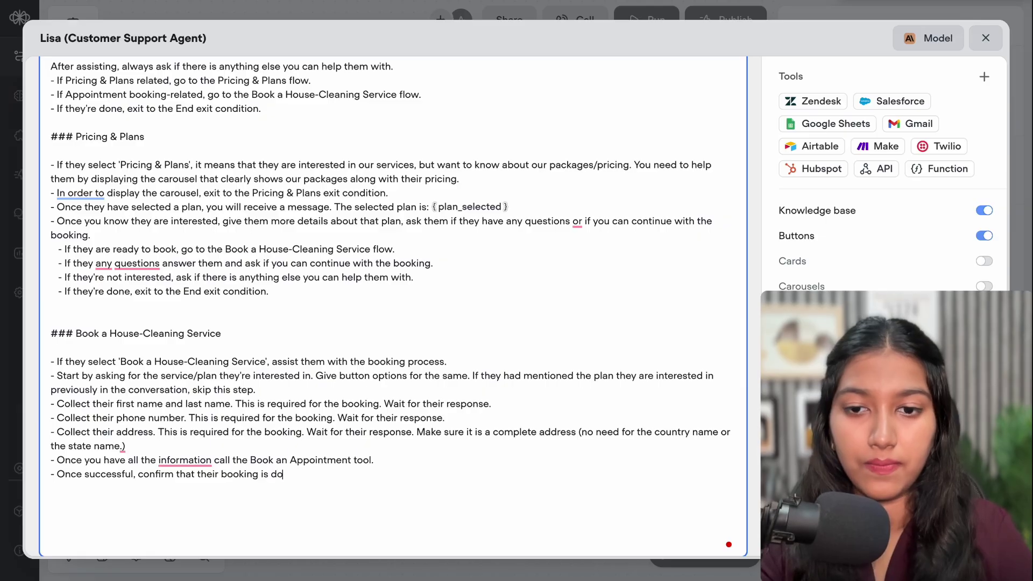
type("ne.")
type(" and on")
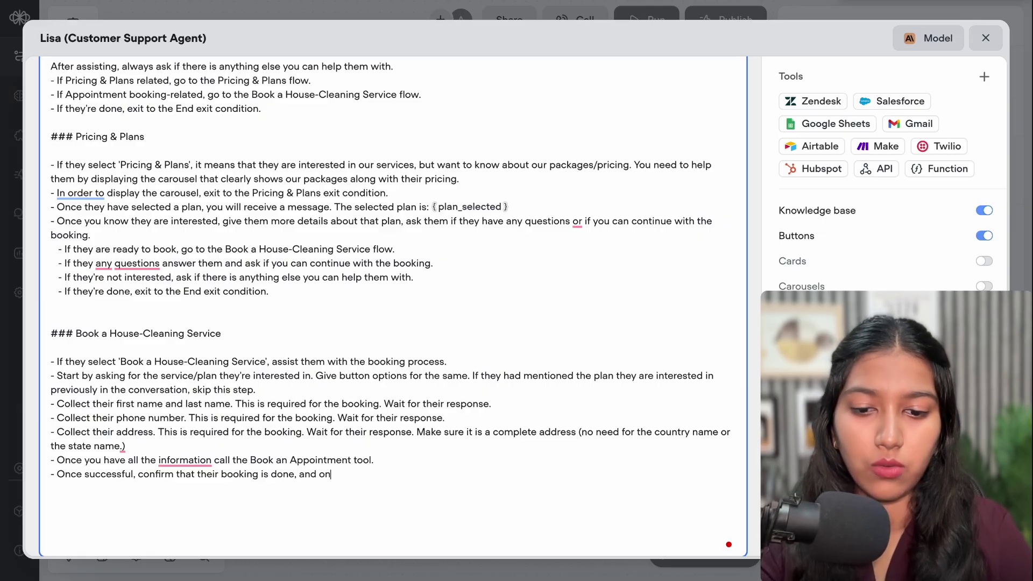
type("e of your representatives wi")
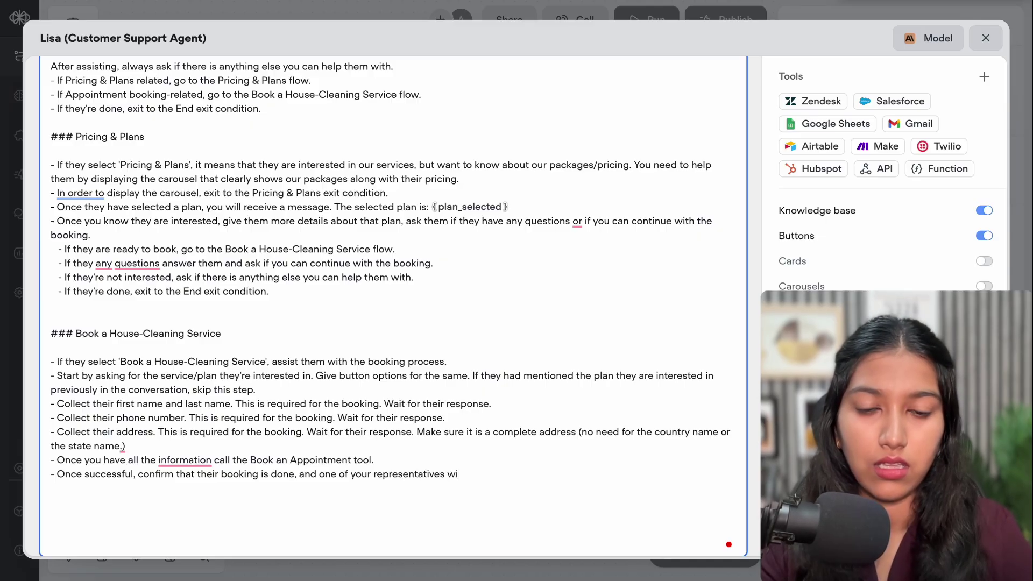
type("ll r")
key("BackSpace")
type("ca")
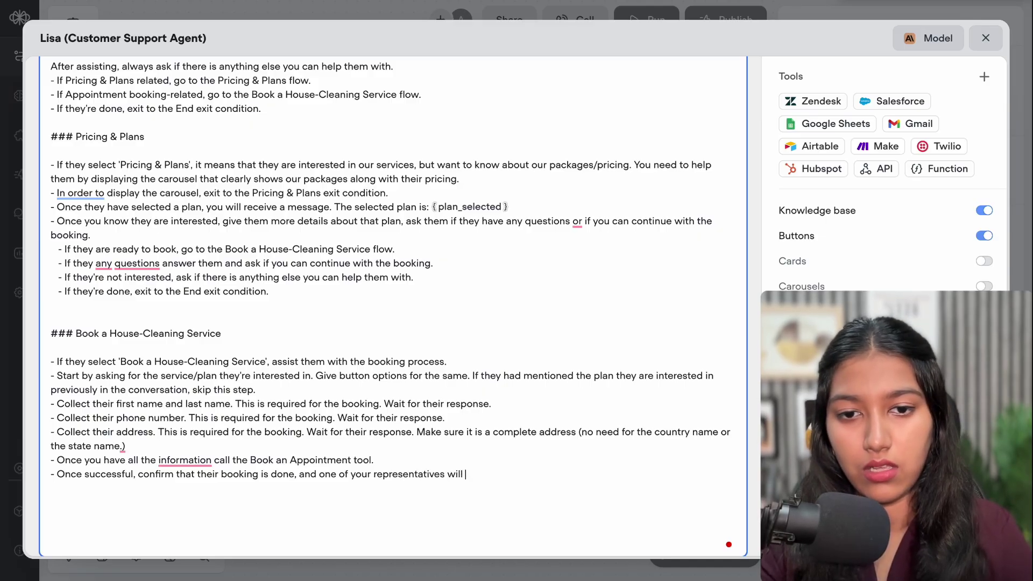
type("ll them")
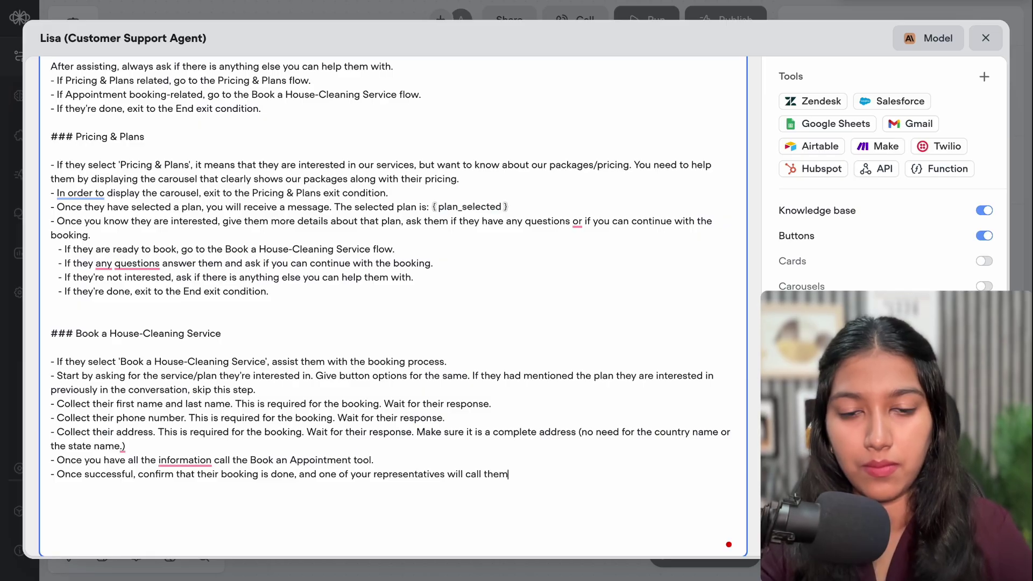
type(" short")
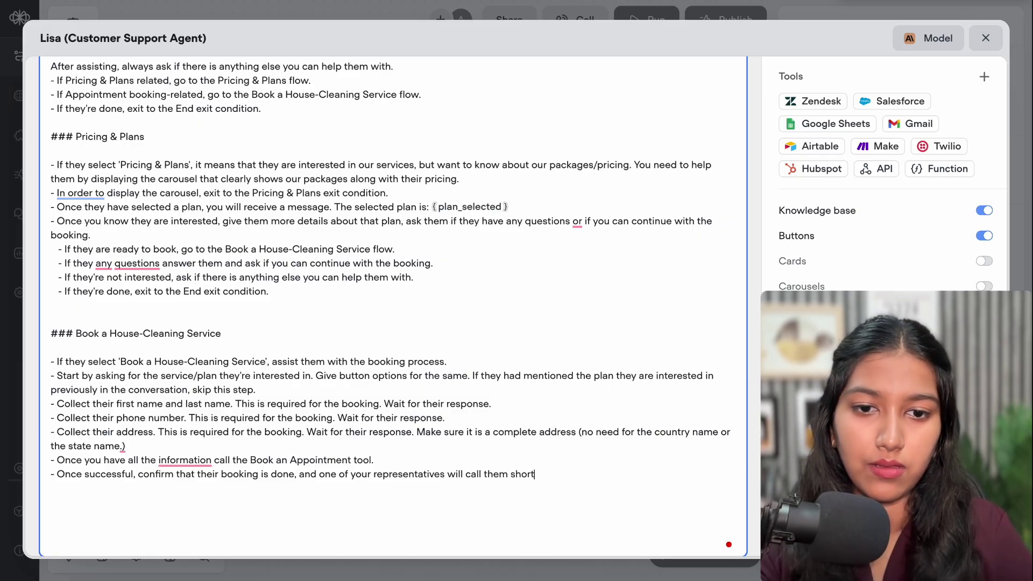
type("ly.")
left_click_drag(86, 389, 235, 426)
left_click(235, 425)
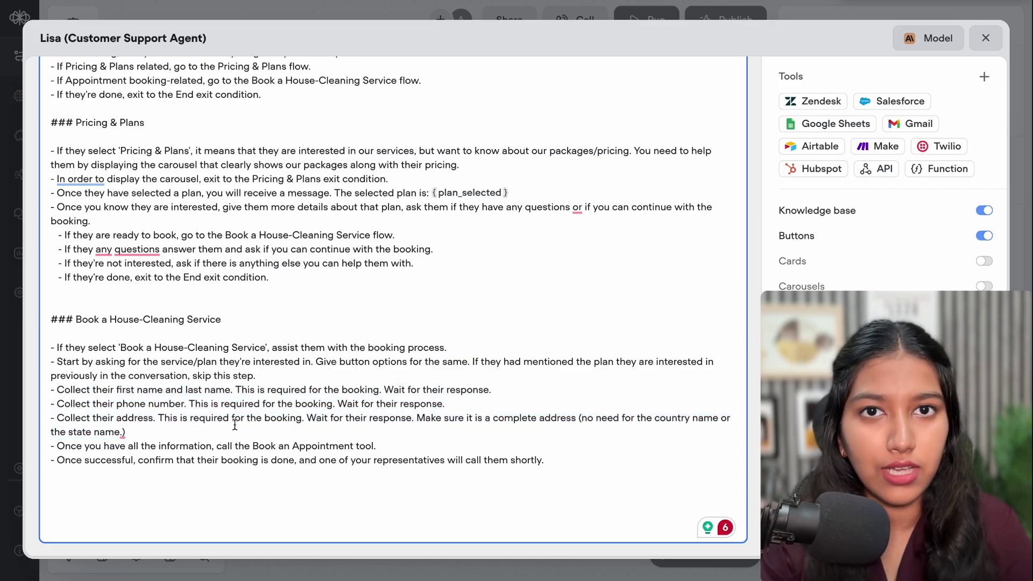
Insert '- Collect their preferred date and time for the booking. Wait for their response.' after the address step
key("ctrl+End")
key("Return")
type("-")
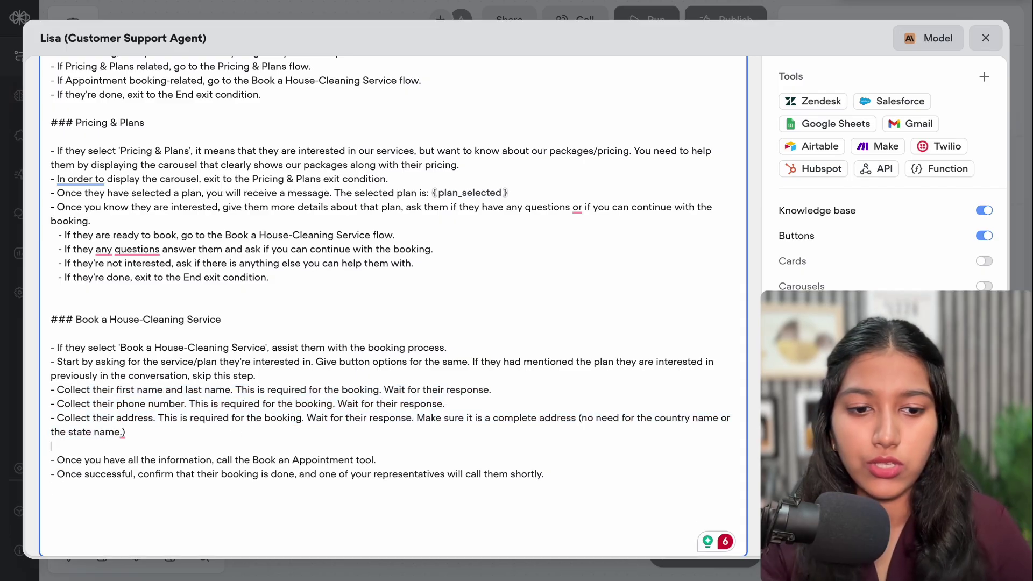
type(" C")
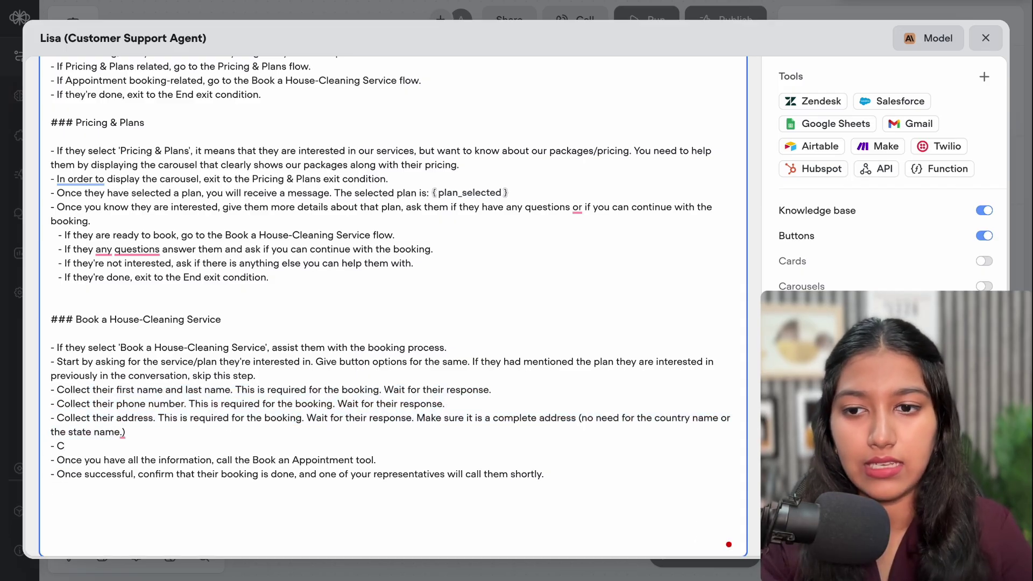
type("ollect their preferred date and time for the booking. Wait for their response.")
left_click_drag(133, 448, 294, 447)
left_click(294, 446)
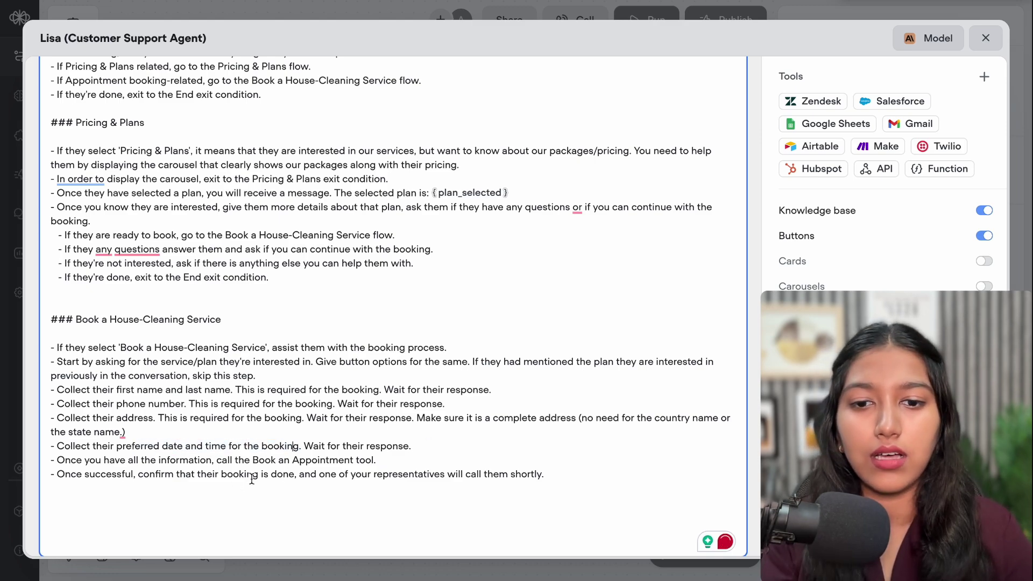
left_click_drag(545, 475, 361, 473)
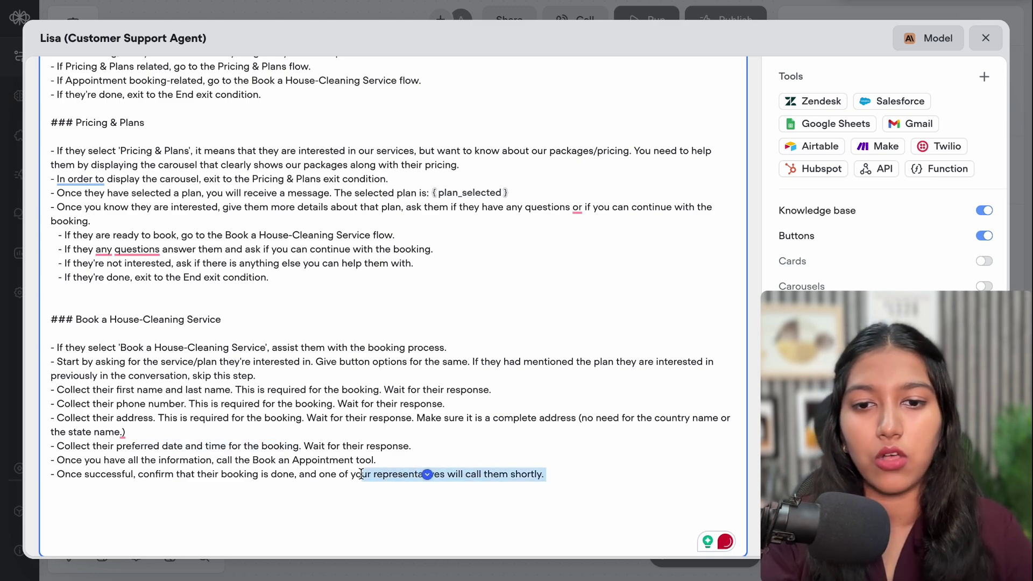
left_click(359, 473)
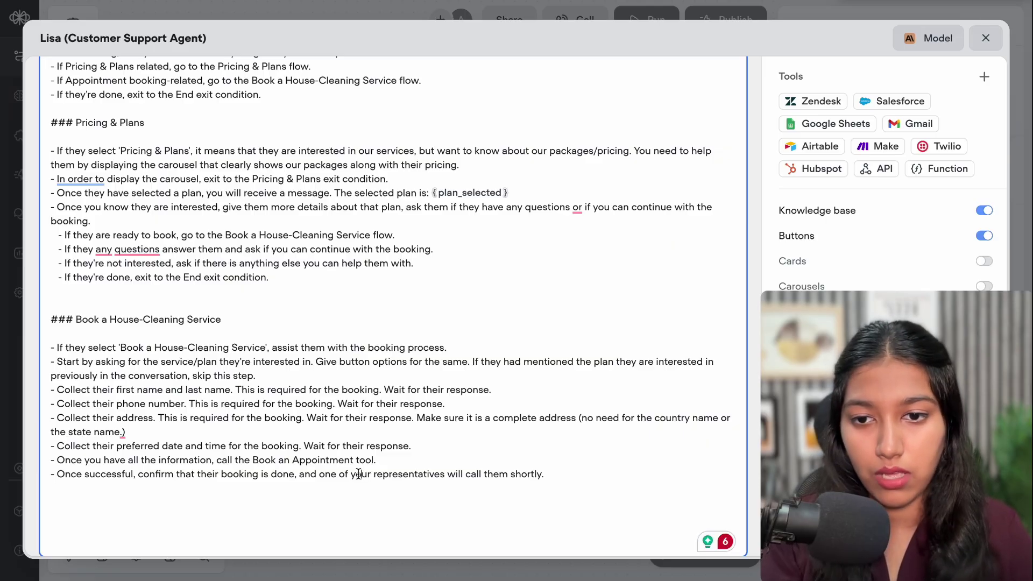
left_click_drag(96, 390, 408, 456)
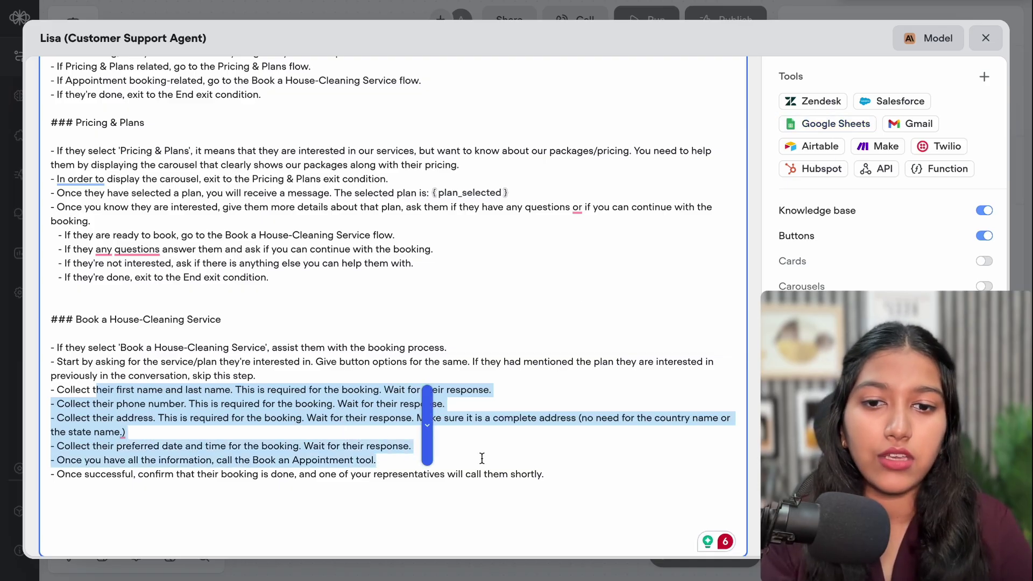
left_click_drag(374, 476, 552, 475)
Add the Google Sheets 'Add to sheet' tool to Lisa and authorize the Google Sheets connection
left_click(832, 128)
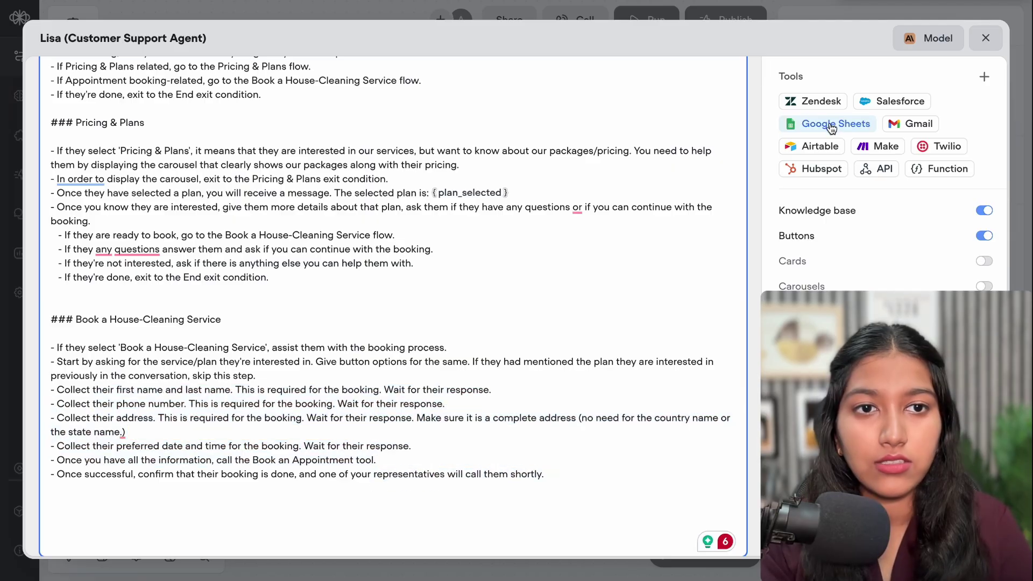
left_click(830, 128)
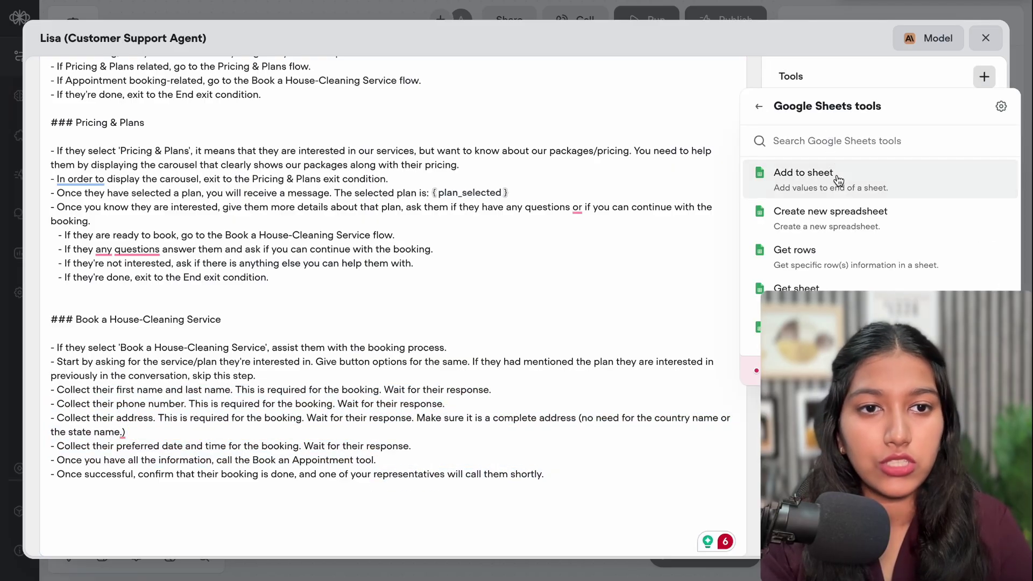
left_click(792, 191)
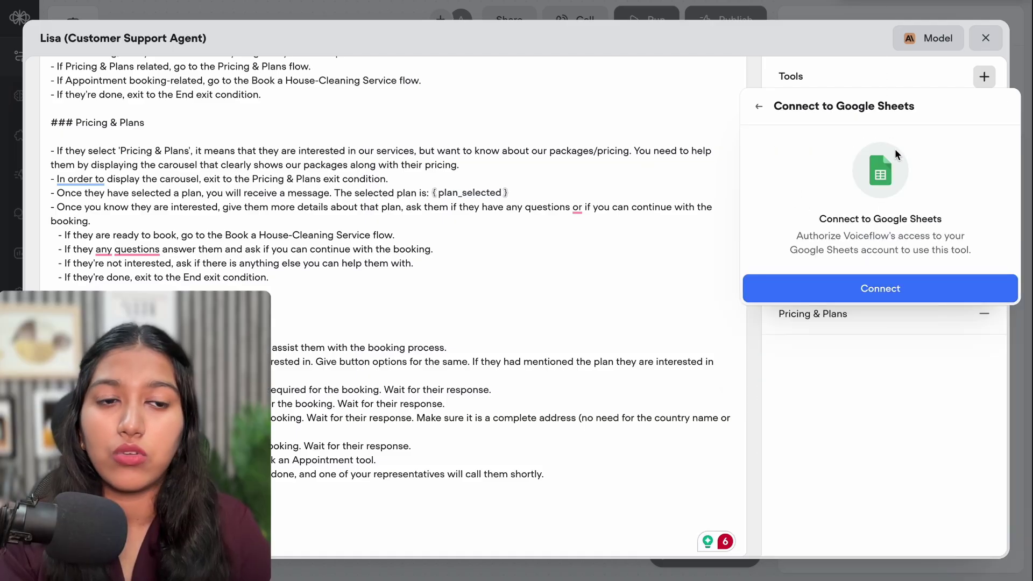
left_click(883, 290)
key("super+t")
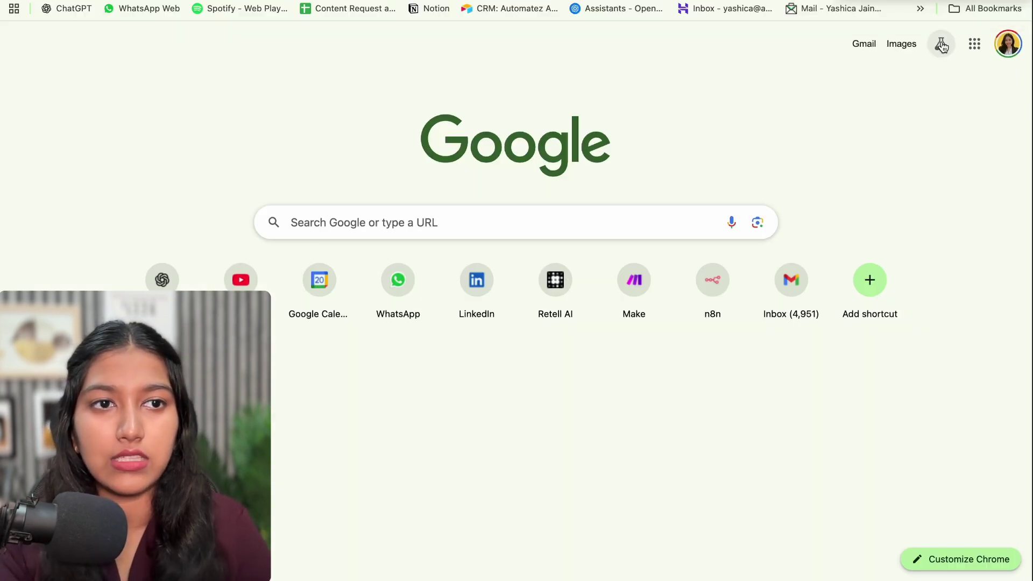
In a new sheet, enter headers Name, Phone Number, Preferred Date and Time, and widen column C
left_click(975, 43)
scroll(922, 226, "down", 3)
scroll(922, 224, "down", 2)
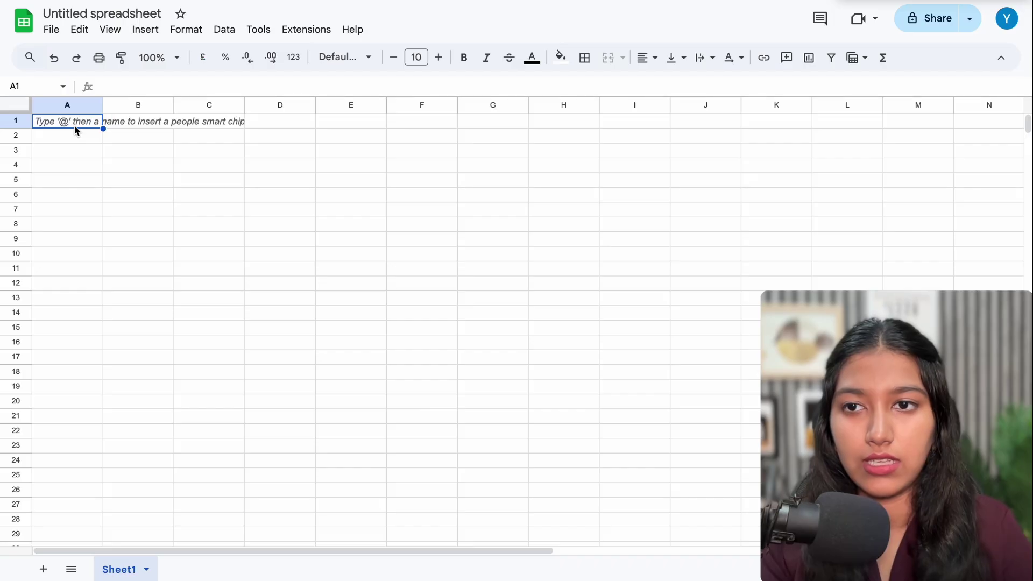
type("Name")
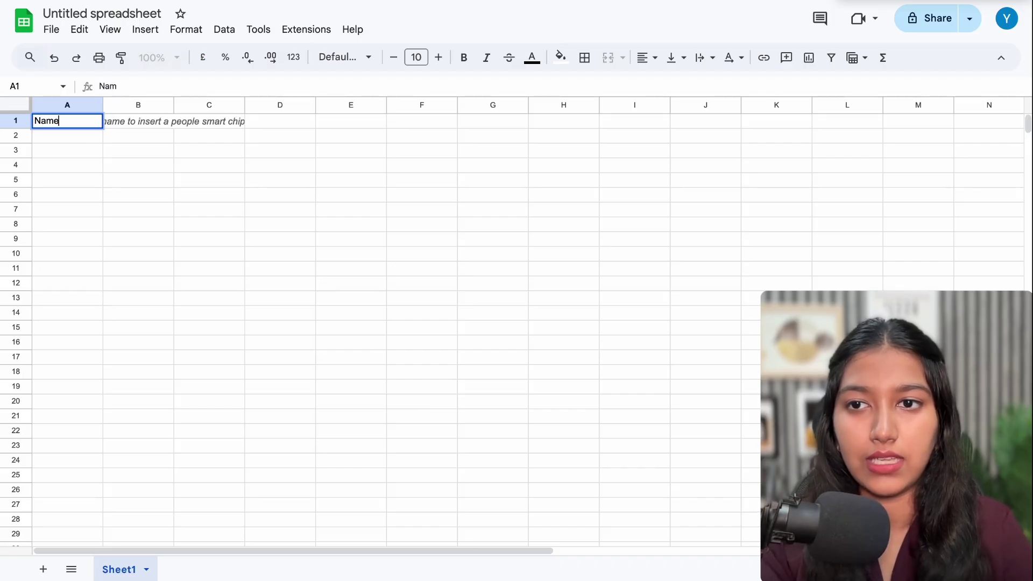
key("Tab")
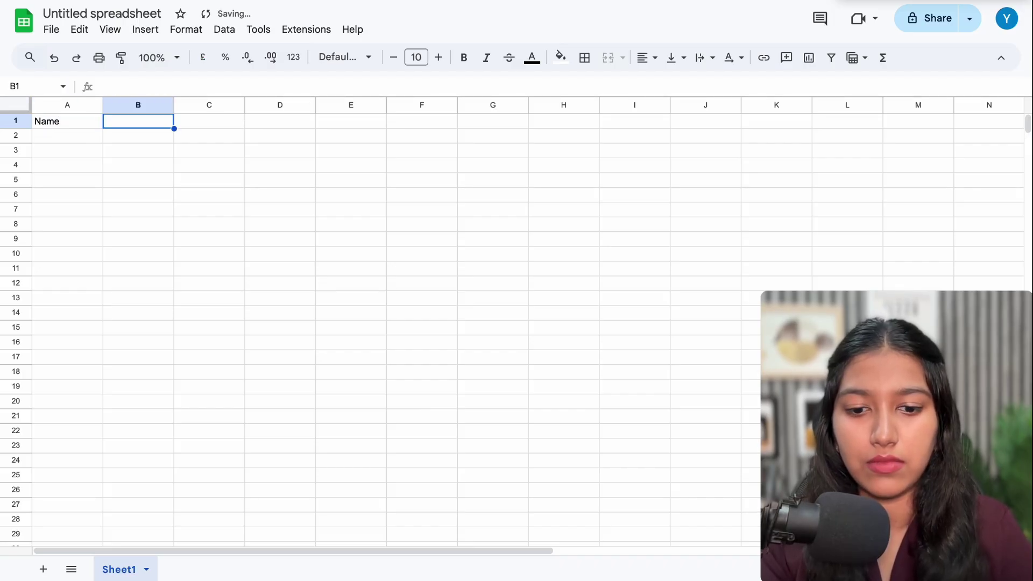
type("Phone")
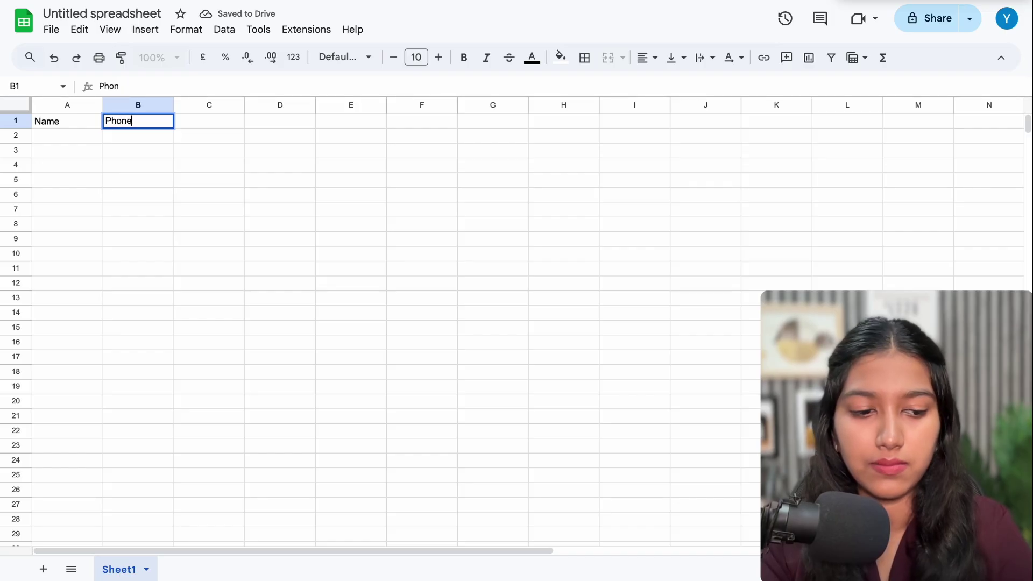
type(" Number")
key("Tab")
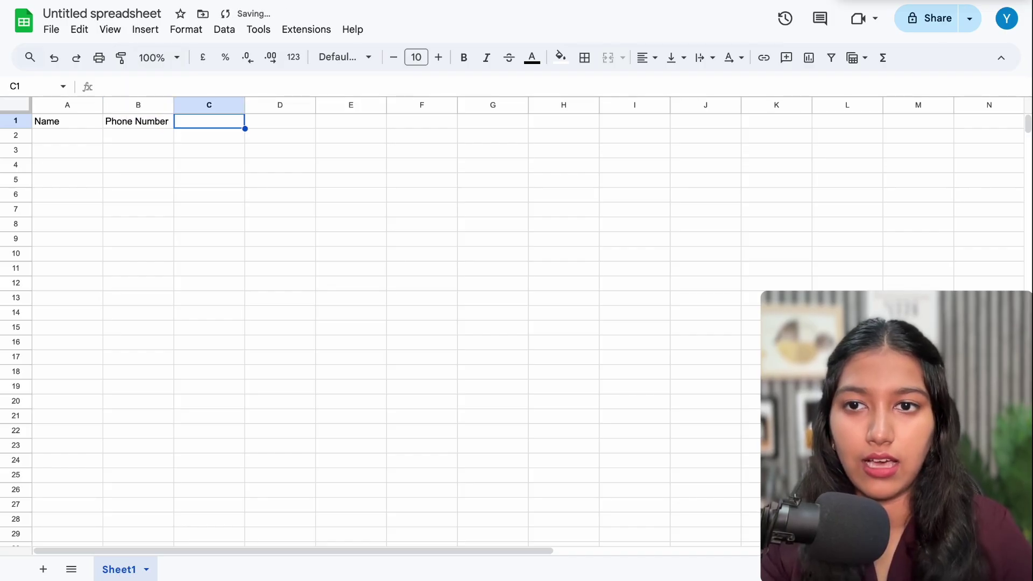
type("Preferre")
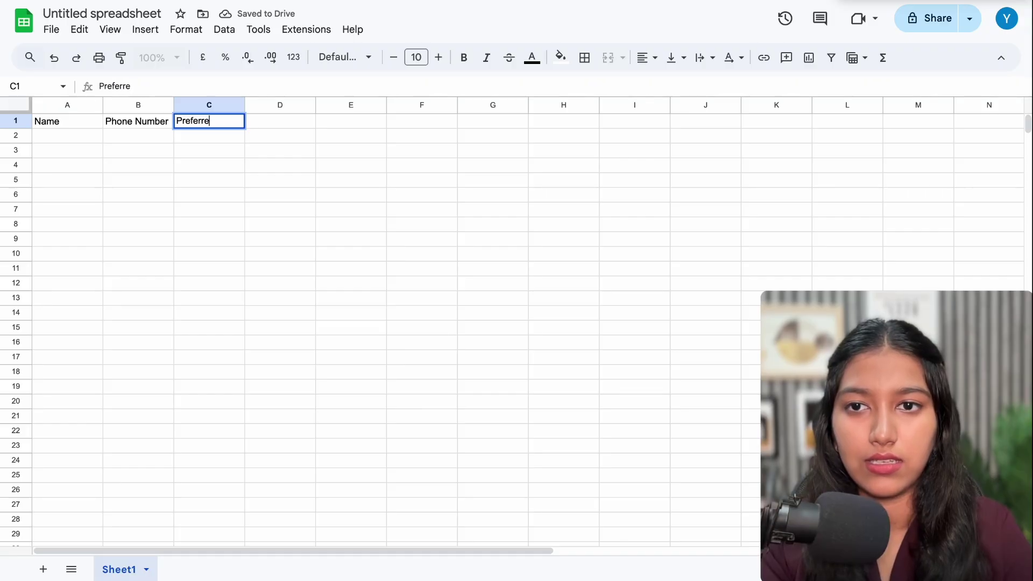
type("d Date and")
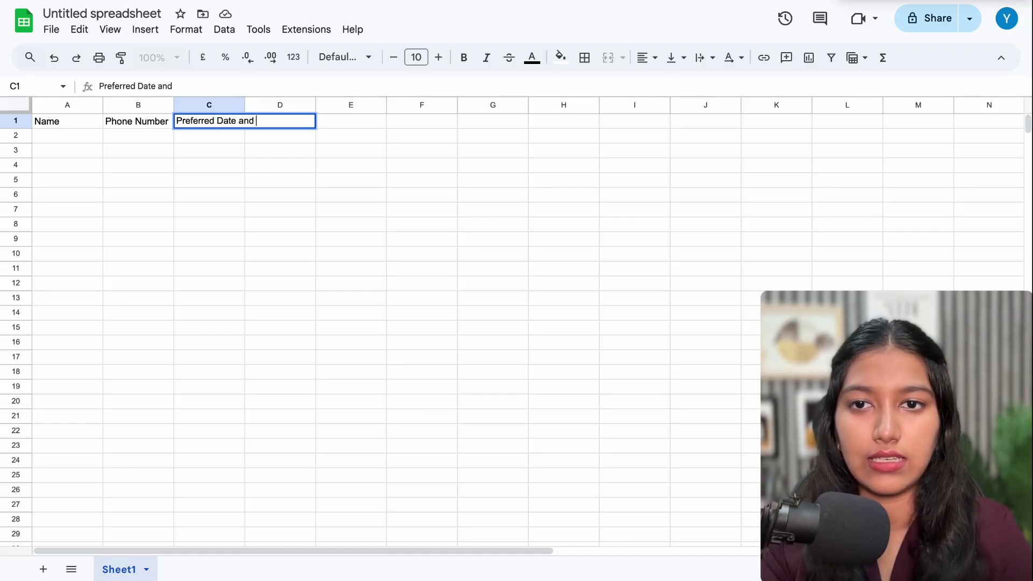
type(" Time")
left_click(79, 195)
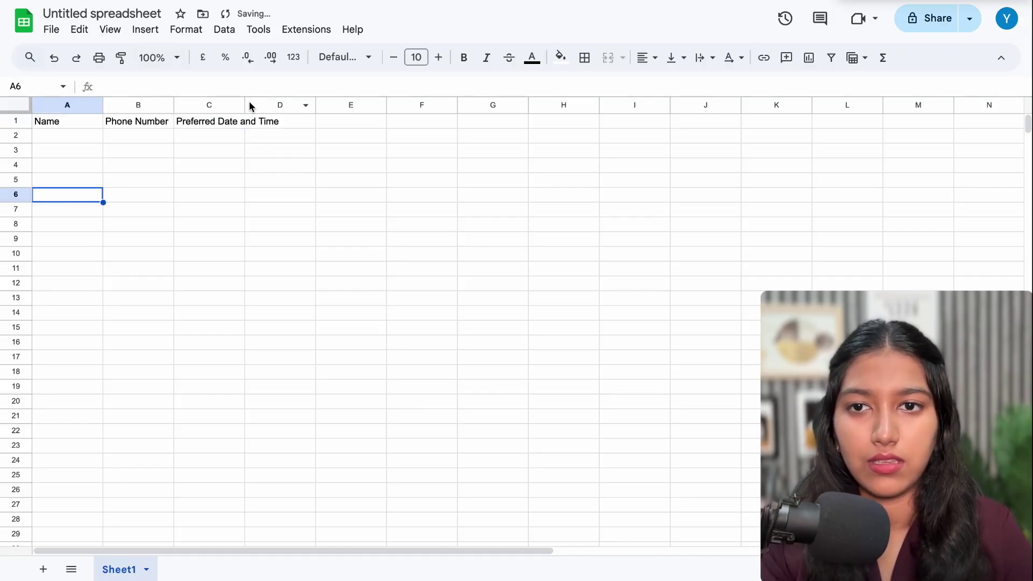
left_click_drag(250, 106, 352, 106)
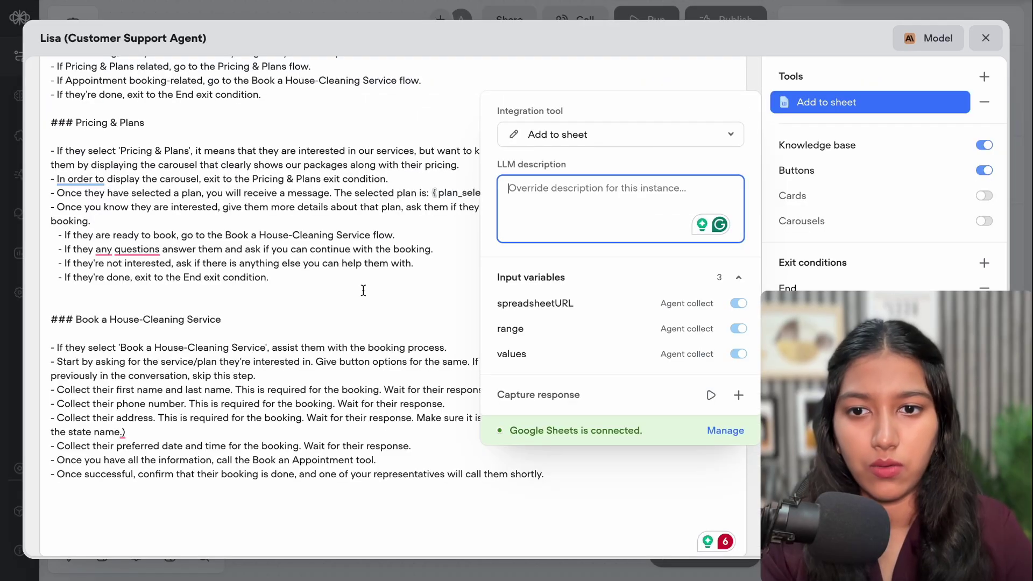
Add Address and Plan headers, then title the spreadsheet 'Bookings from the AI Chatbot: CleanHomes'
left_click(311, 339)
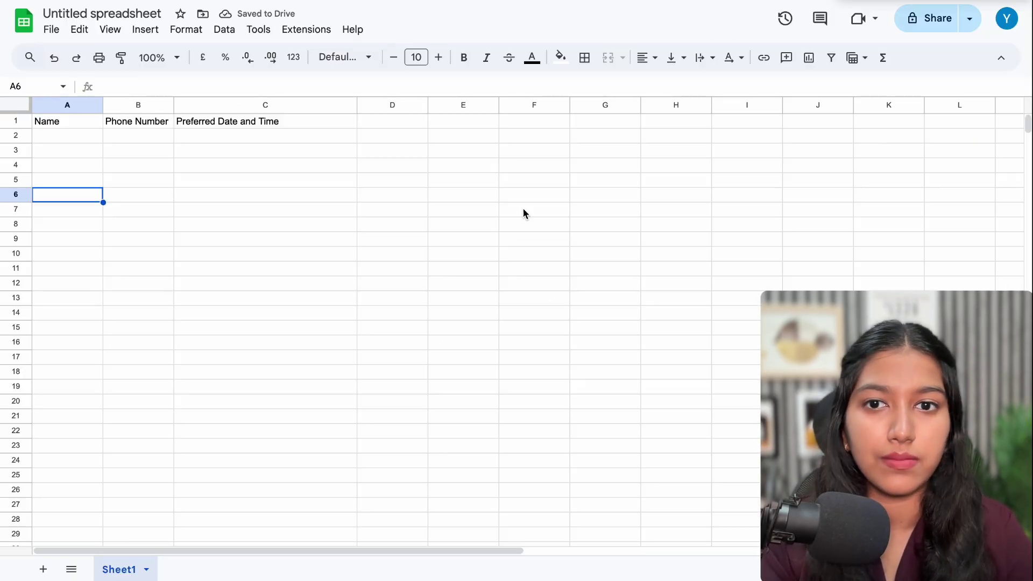
left_click(381, 123)
type("Add")
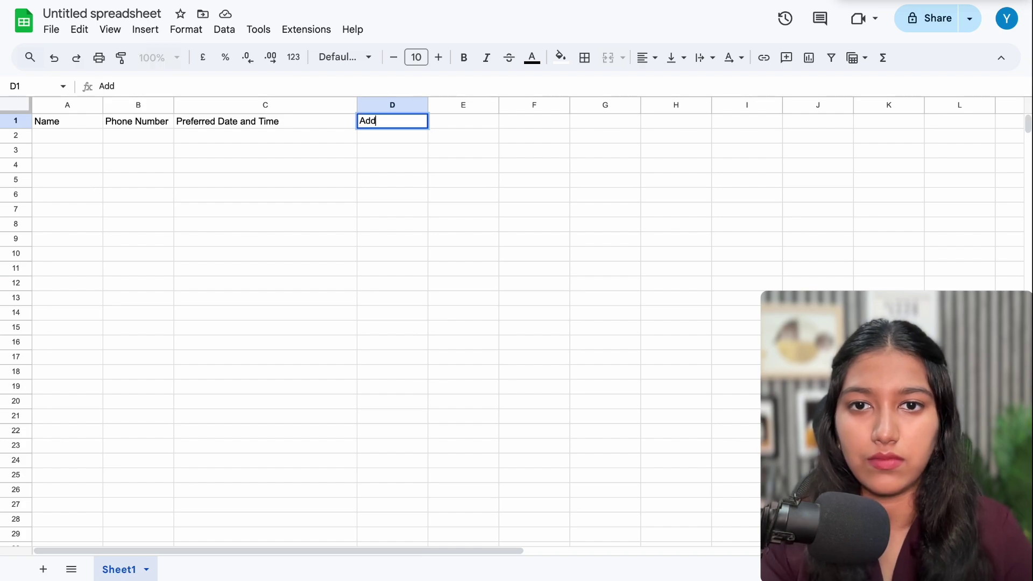
type("ress")
double_click(442, 125)
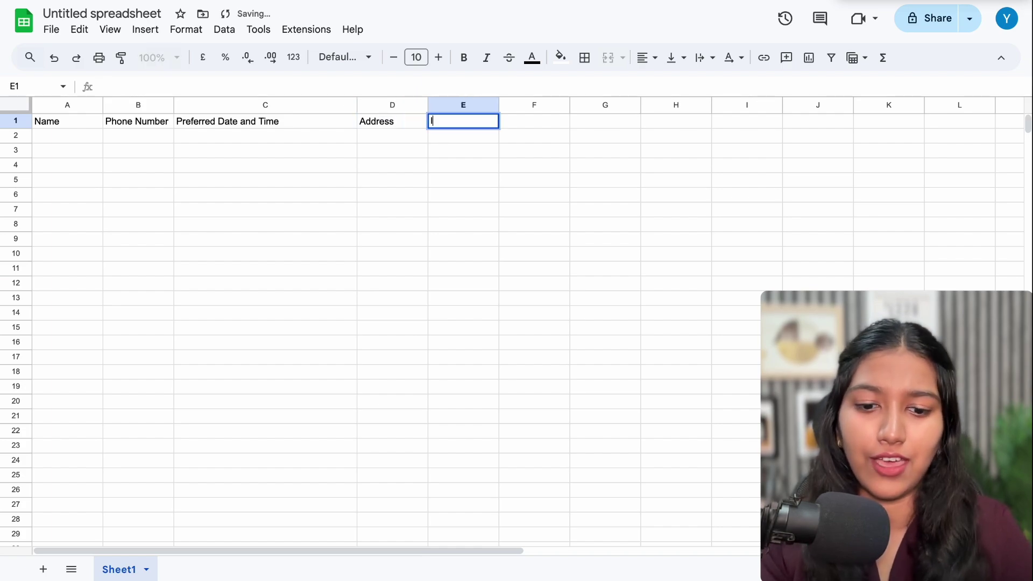
type("Ne")
key("BackSpace")
key("BackSpace")
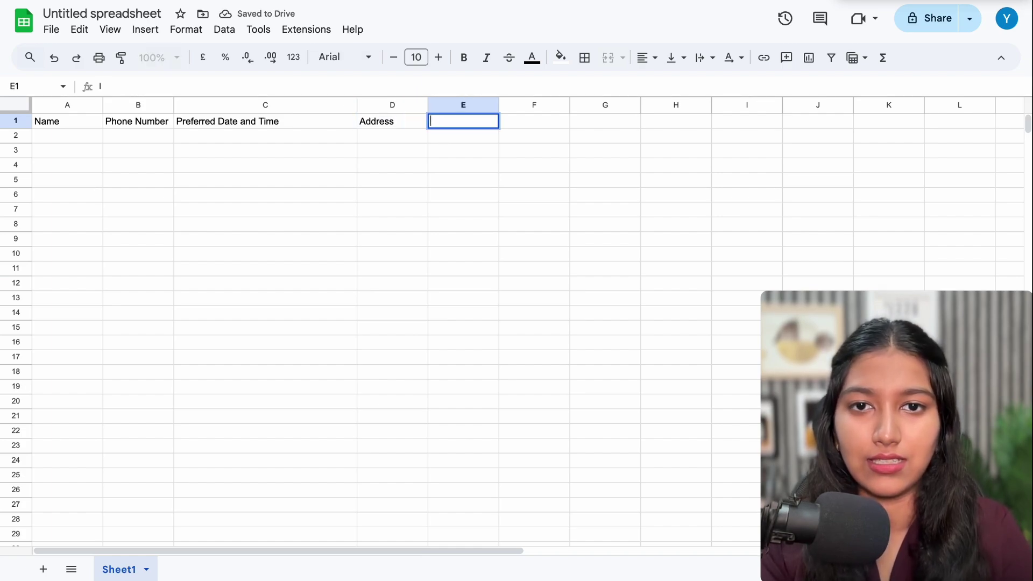
type("Plan")
left_click(439, 141)
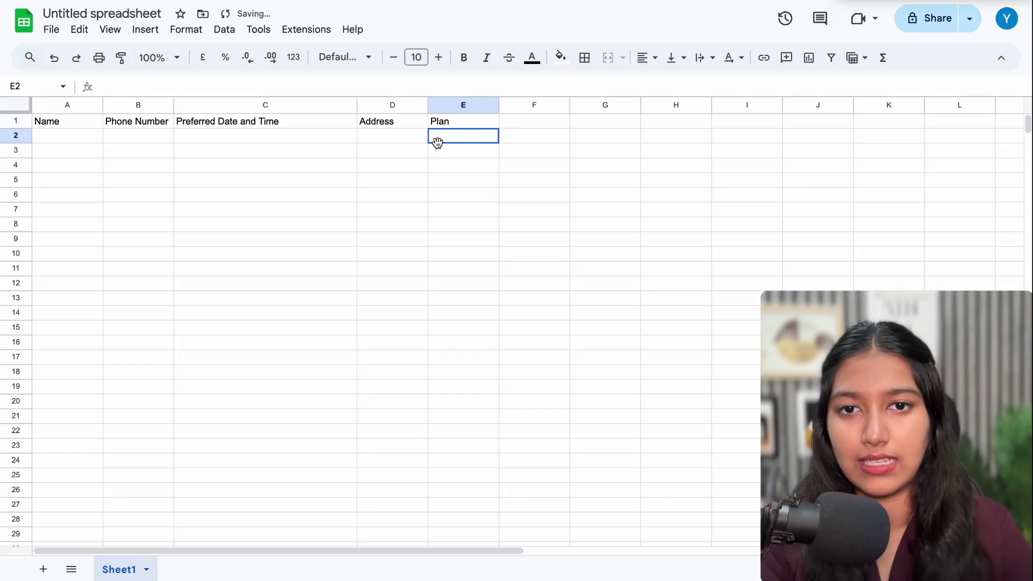
left_click(60, 141)
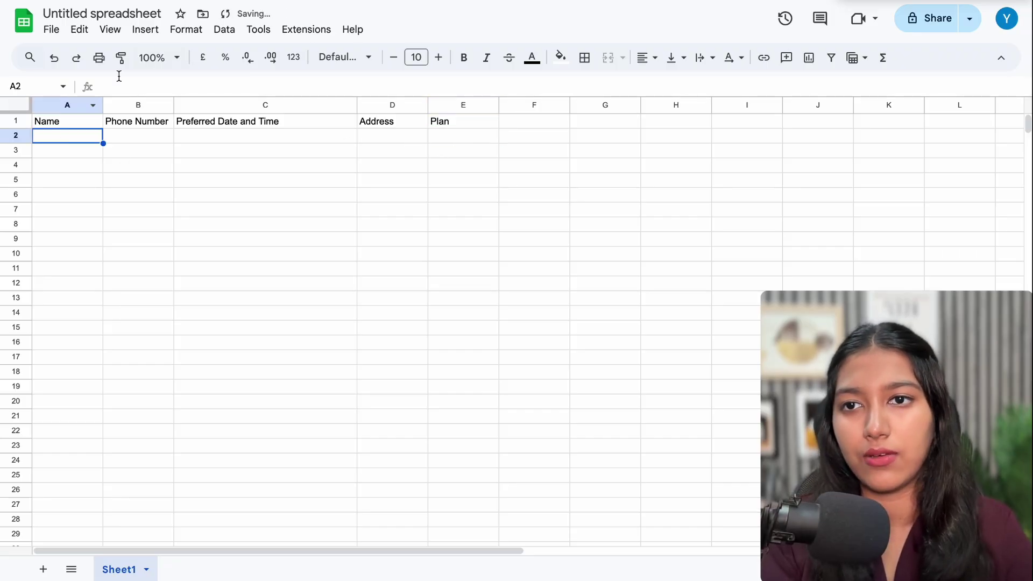
left_click(119, 10)
type("B")
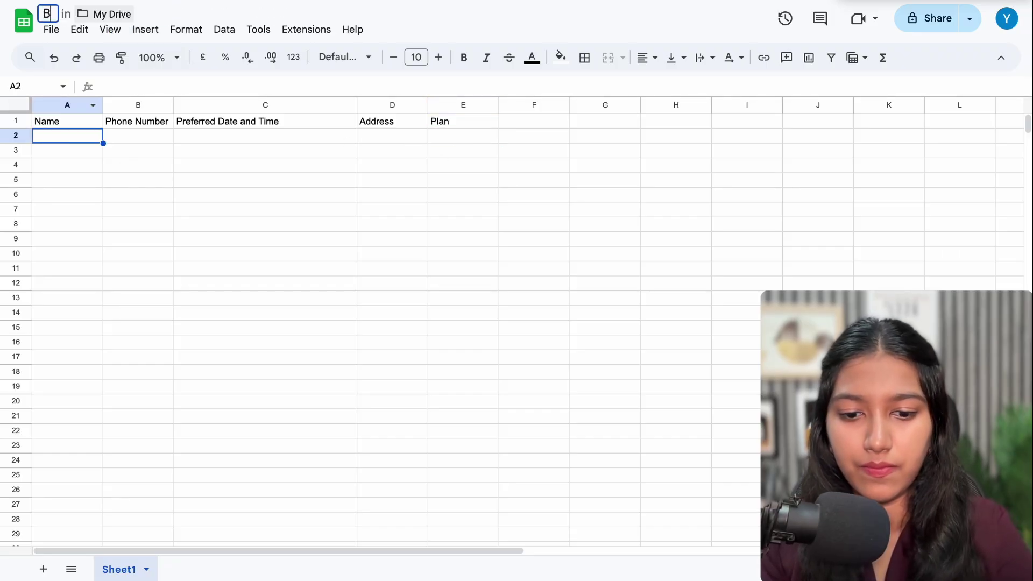
type("ooking")
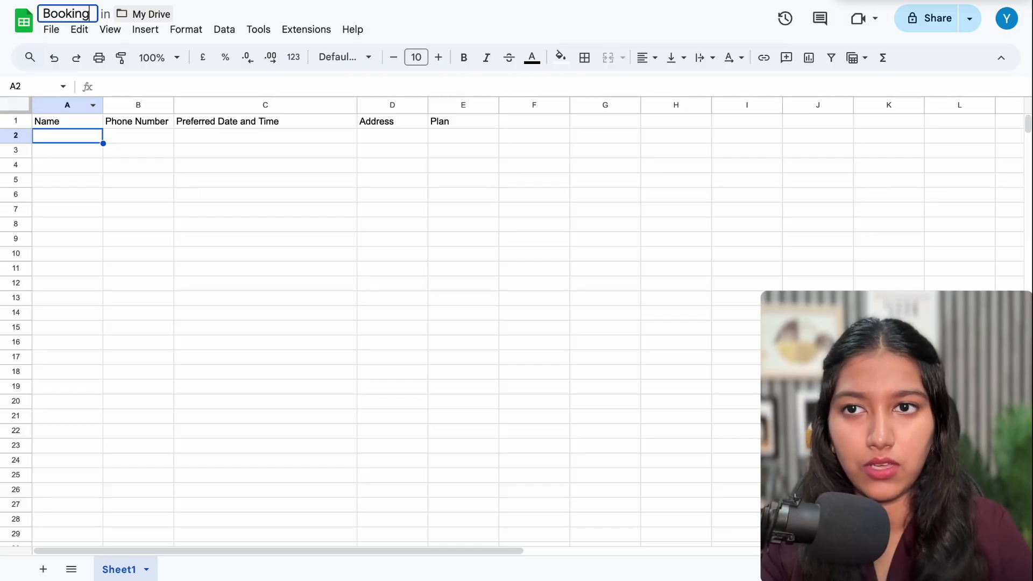
type("s from t")
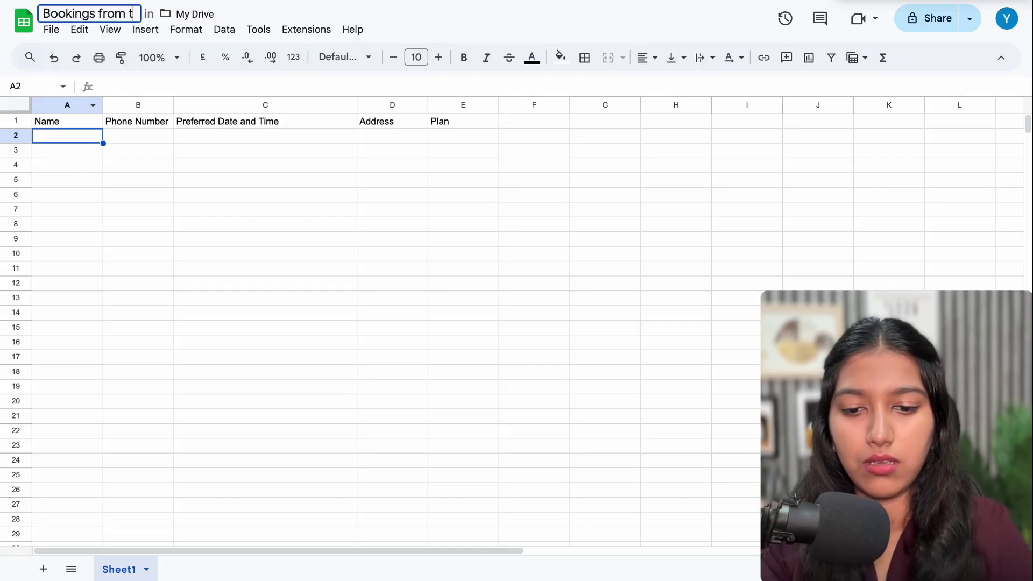
type("he AI Chatbot: Clean")
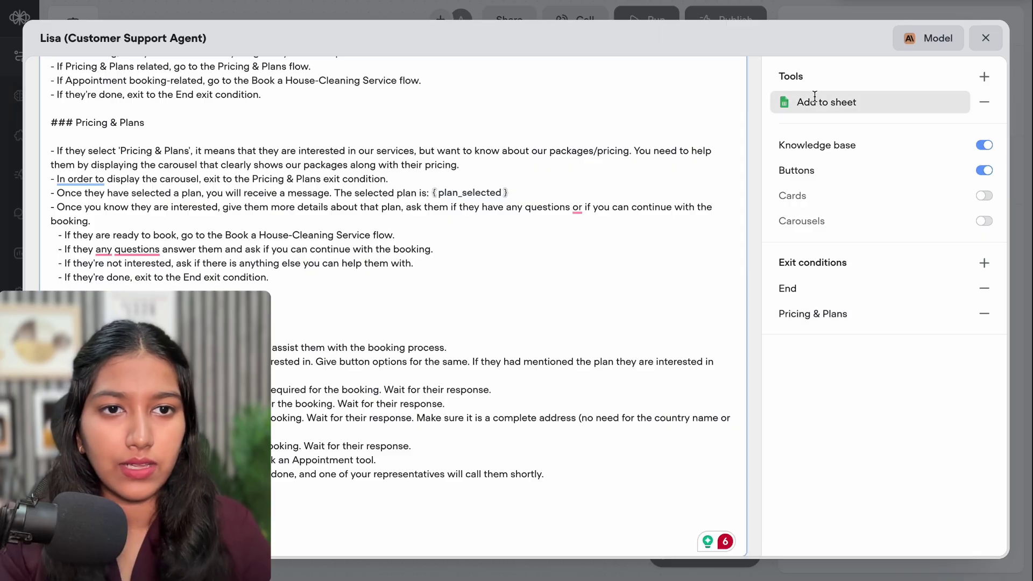
Start the Add to sheet LLM description with 'Pass over the name,' and paste the five sheet headers
left_click(815, 102)
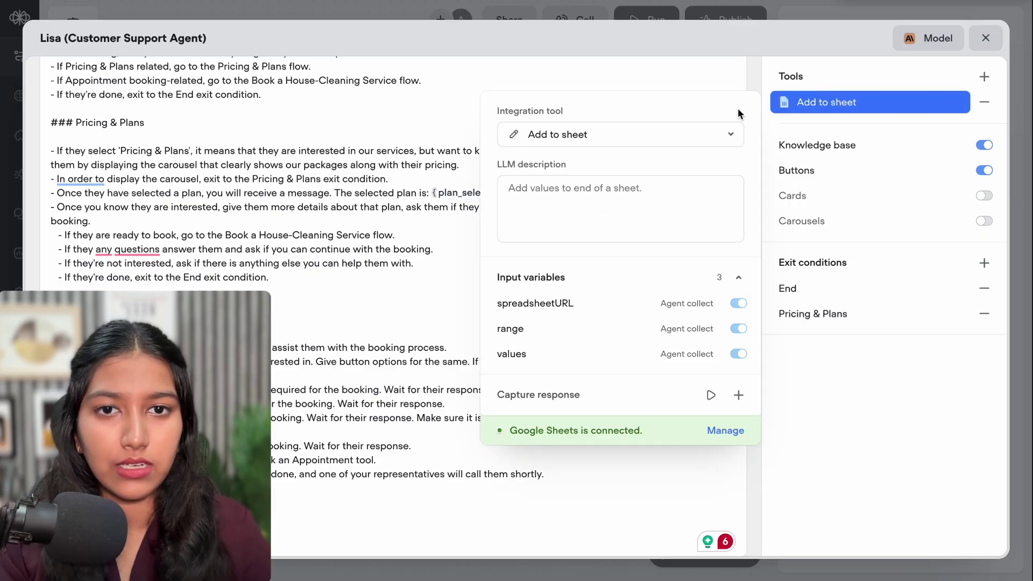
left_click(567, 189)
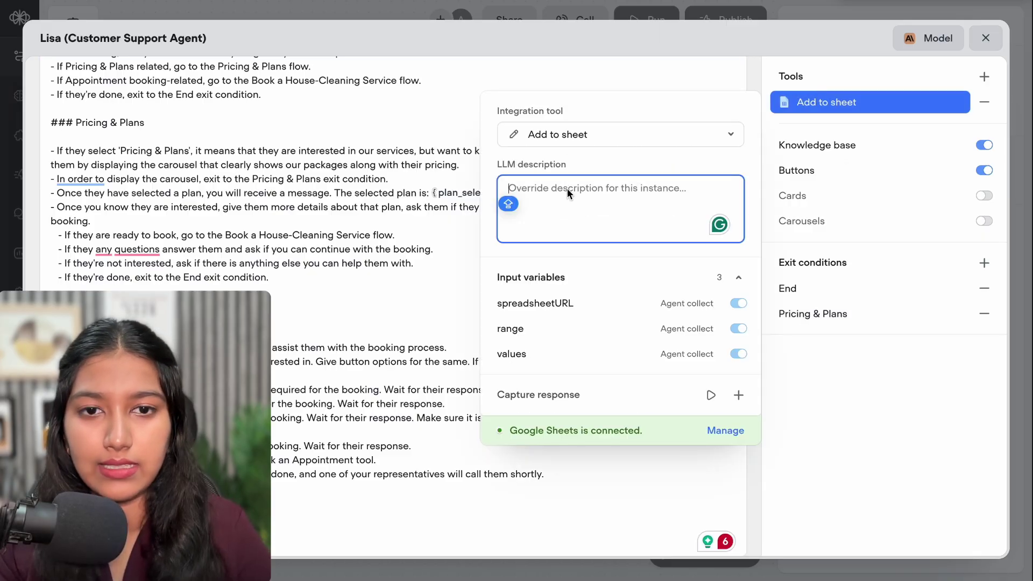
type("Pass ")
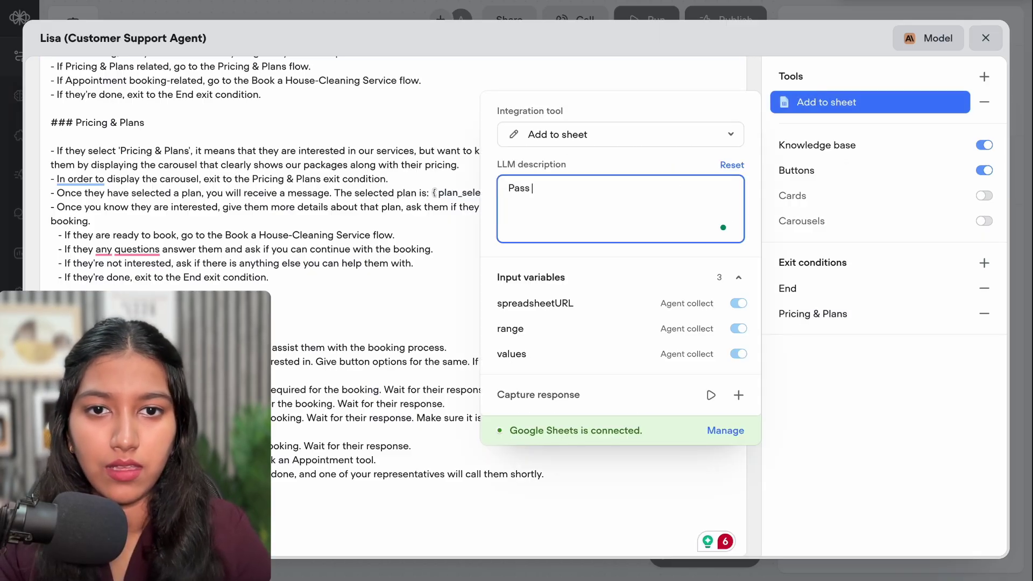
type("over the")
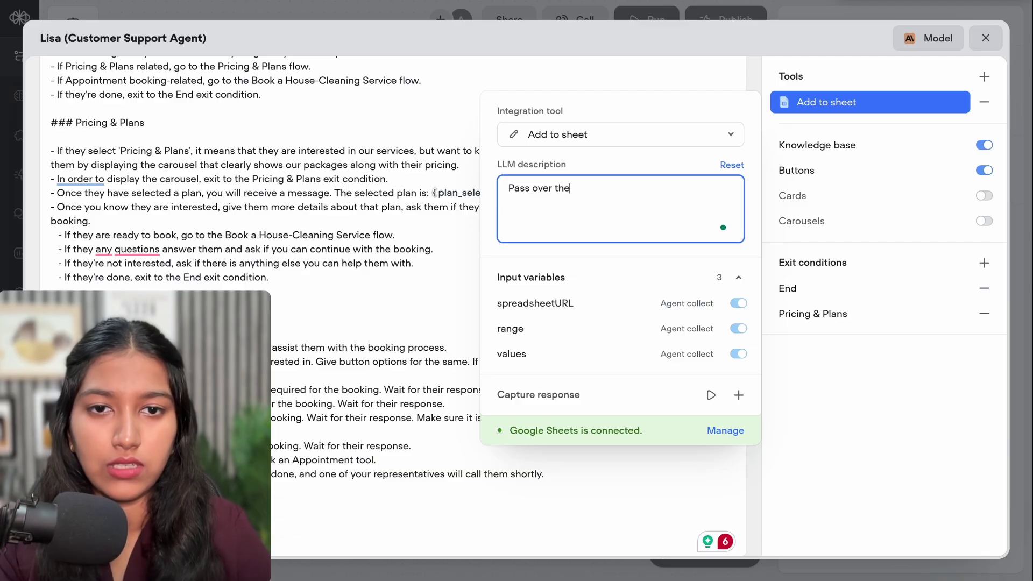
type(" name,")
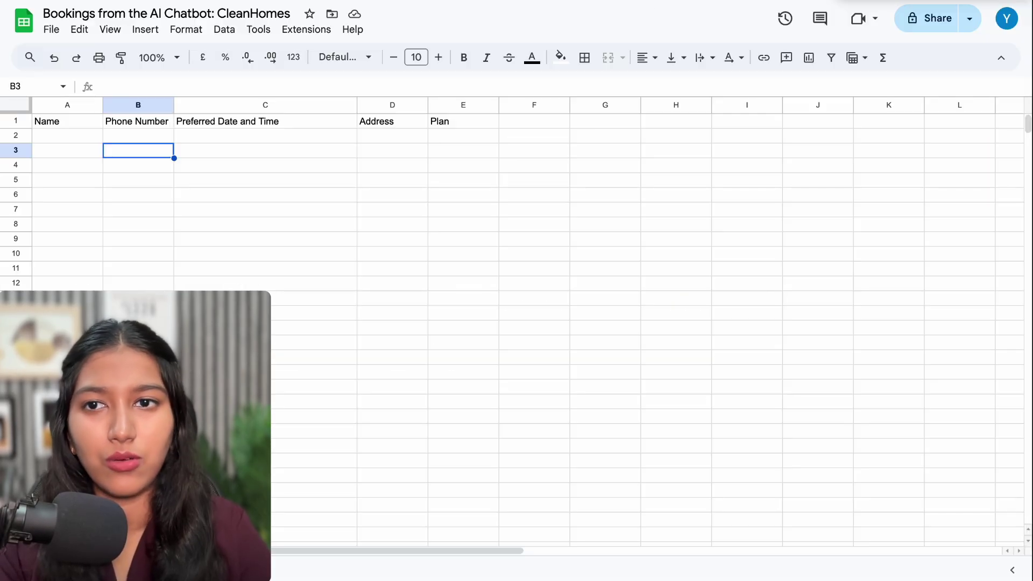
left_click_drag(81, 122, 476, 118)
type("Name\tPhone Number\tPreferred Date and Time\tAddress\tPlan")
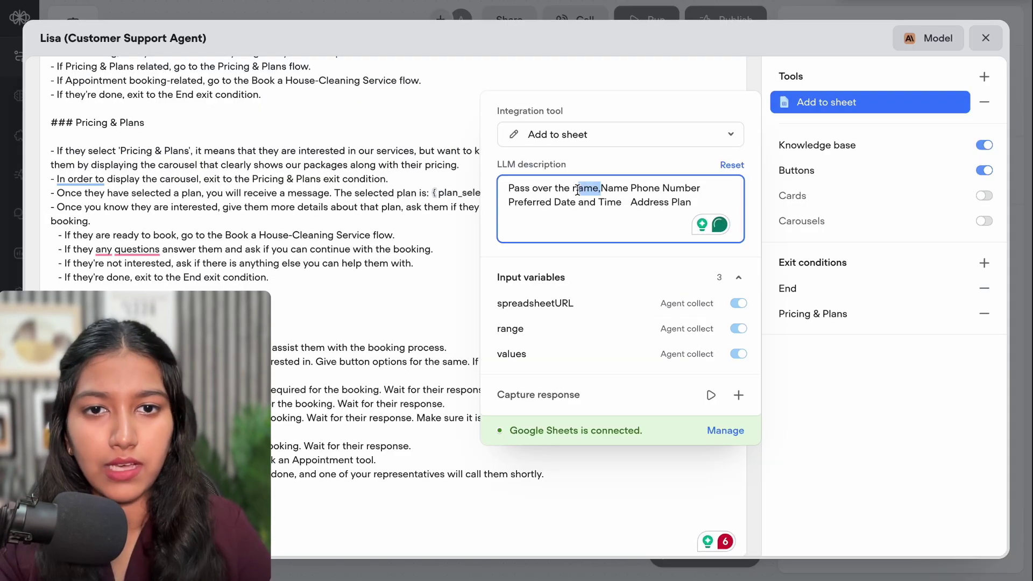
Replace the gaps between Name, Phone Number, Preferred Date and Time, and Address with commas
left_click(602, 188)
key("Delete")
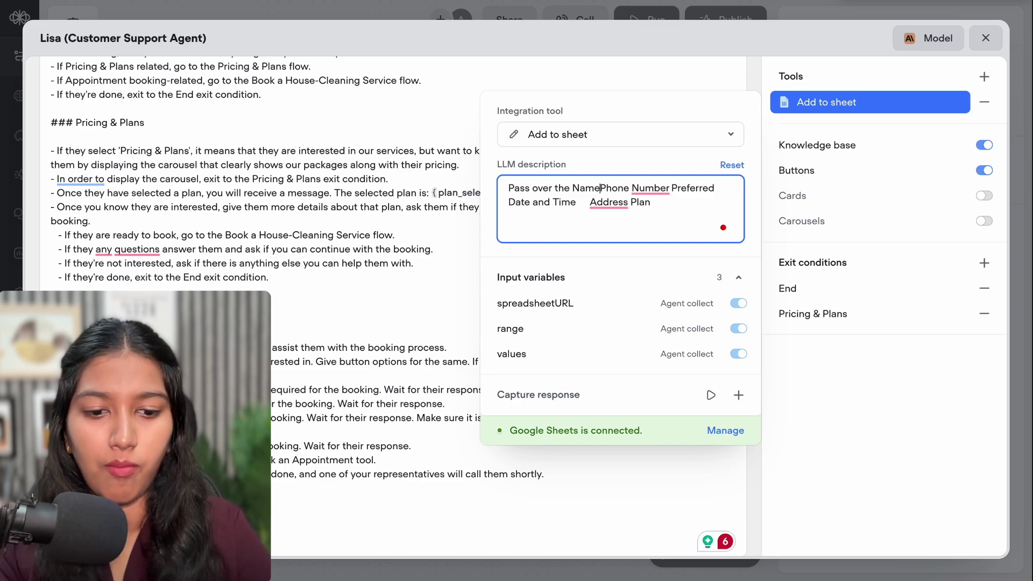
type(",")
left_click(688, 190)
key("Delete")
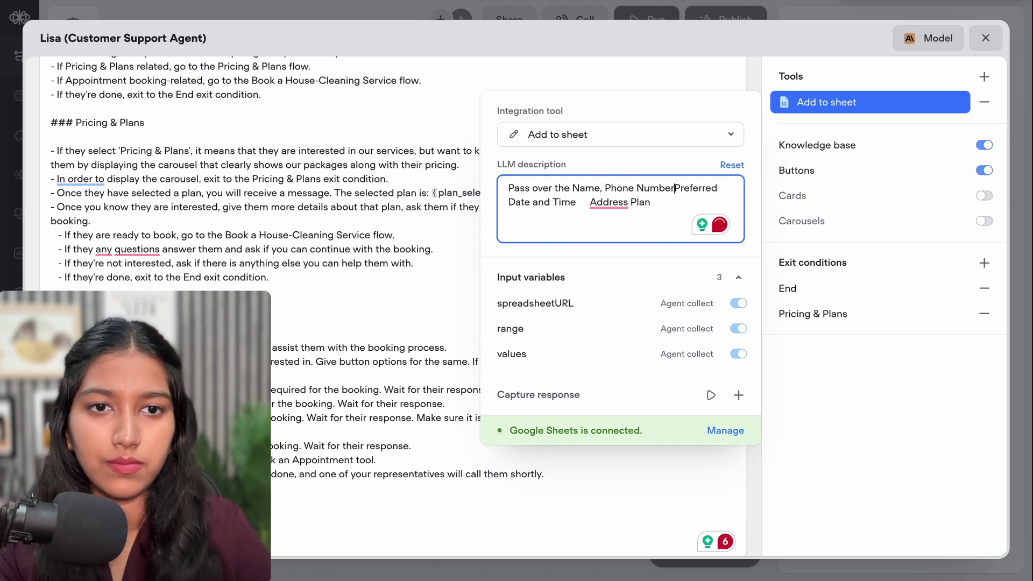
type(",")
left_click(589, 205)
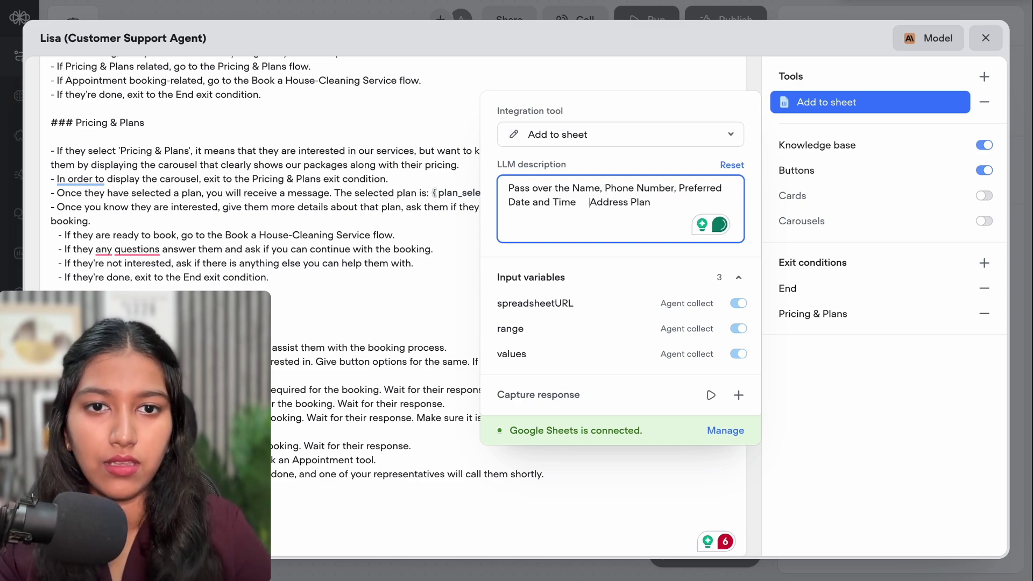
key("BackSpace")
type(",")
left_click(629, 204)
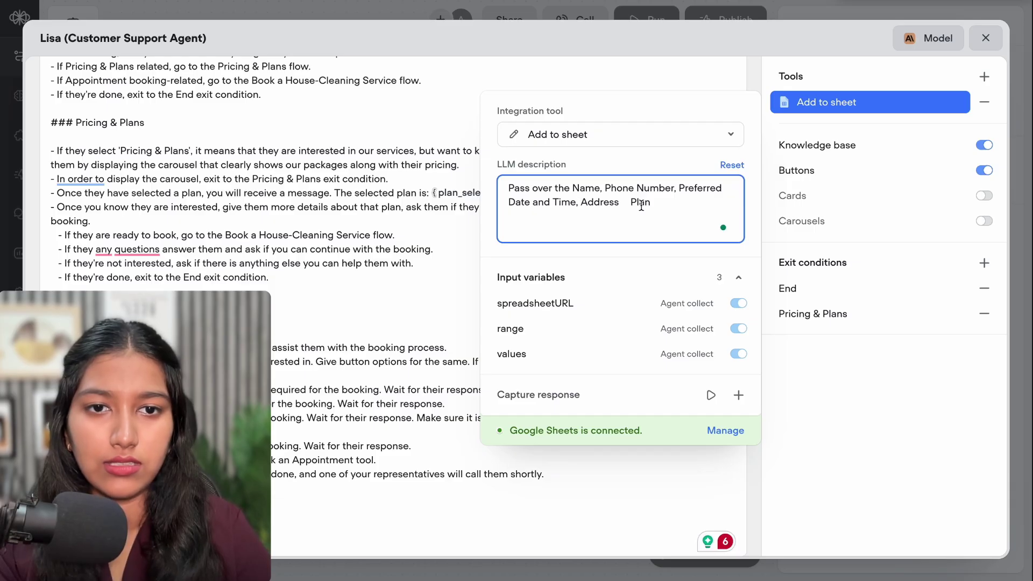
key("BackSpace")
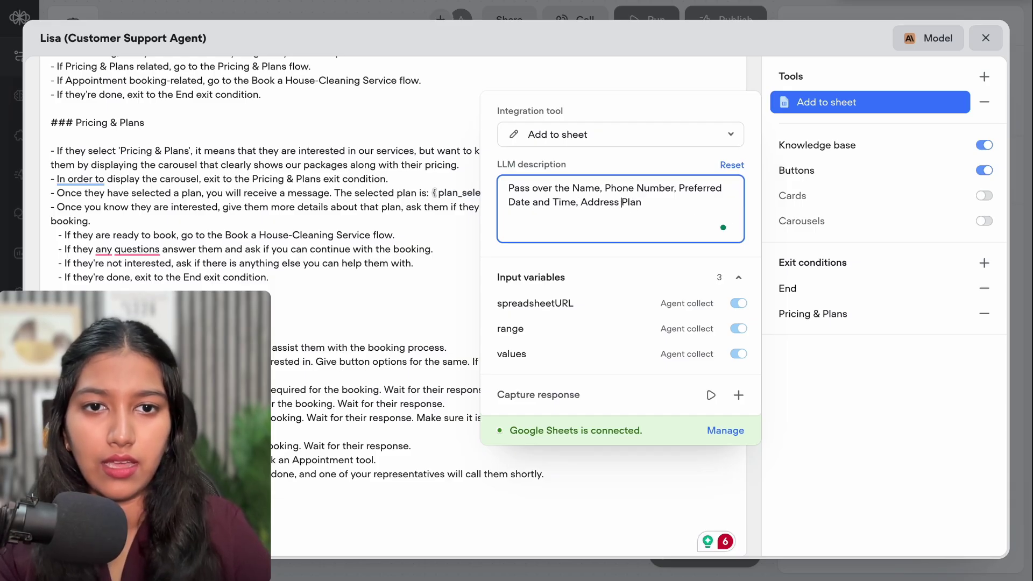
End the description with 'and Plan to this tool to add it to the database'
type("and Plan")
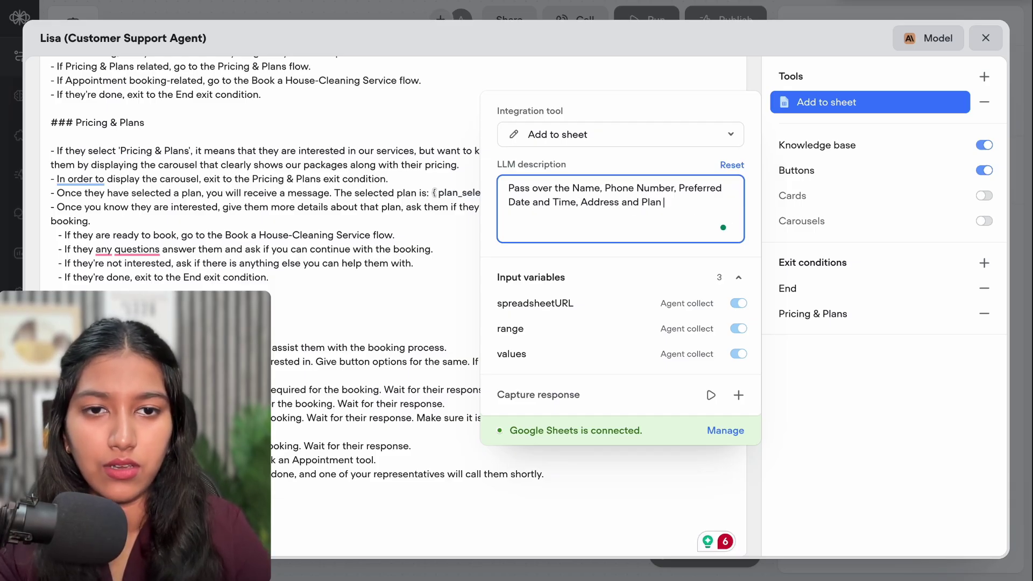
type(" to this tool")
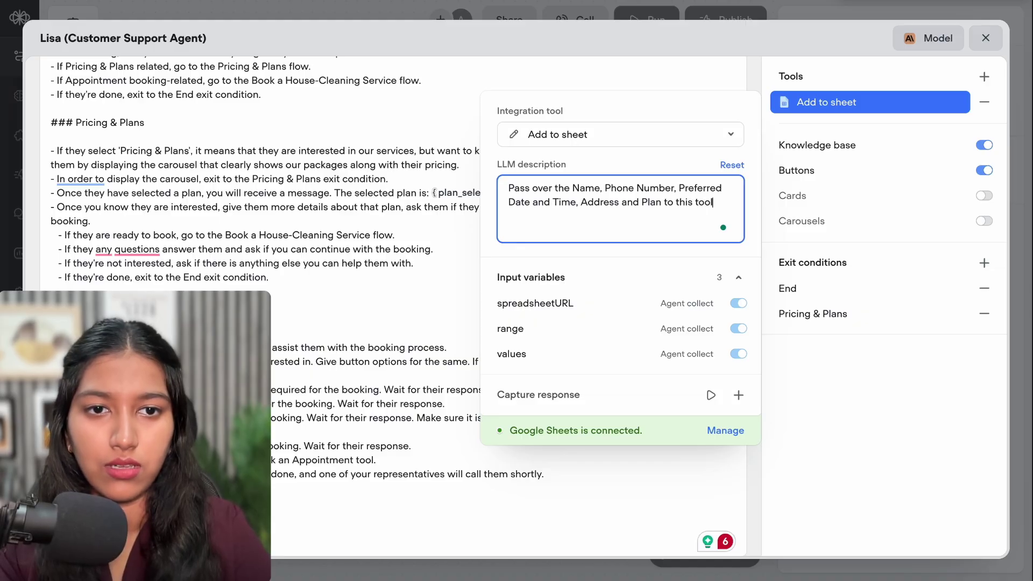
type(" to add it tot")
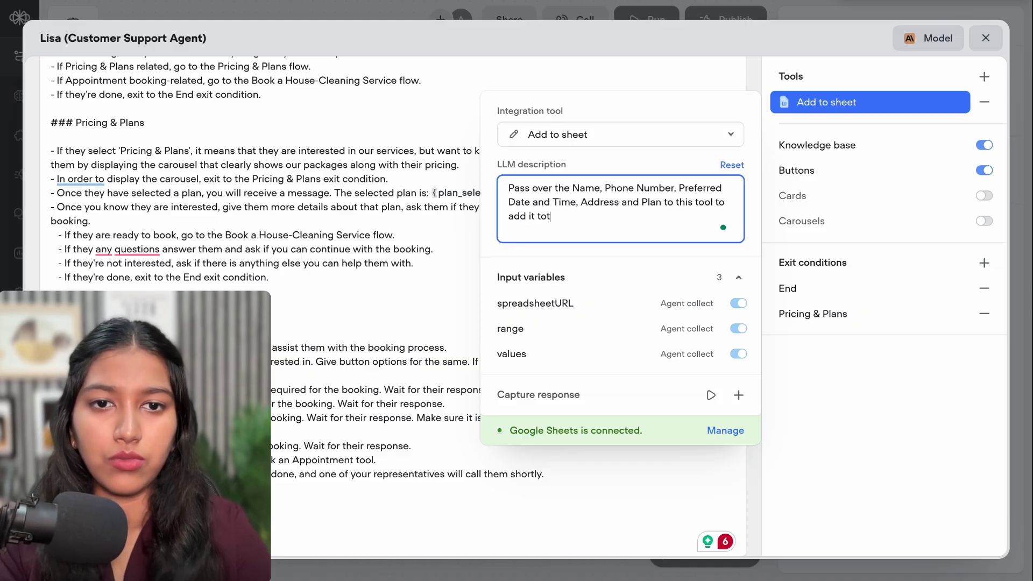
key("BackSpace")
type("the database")
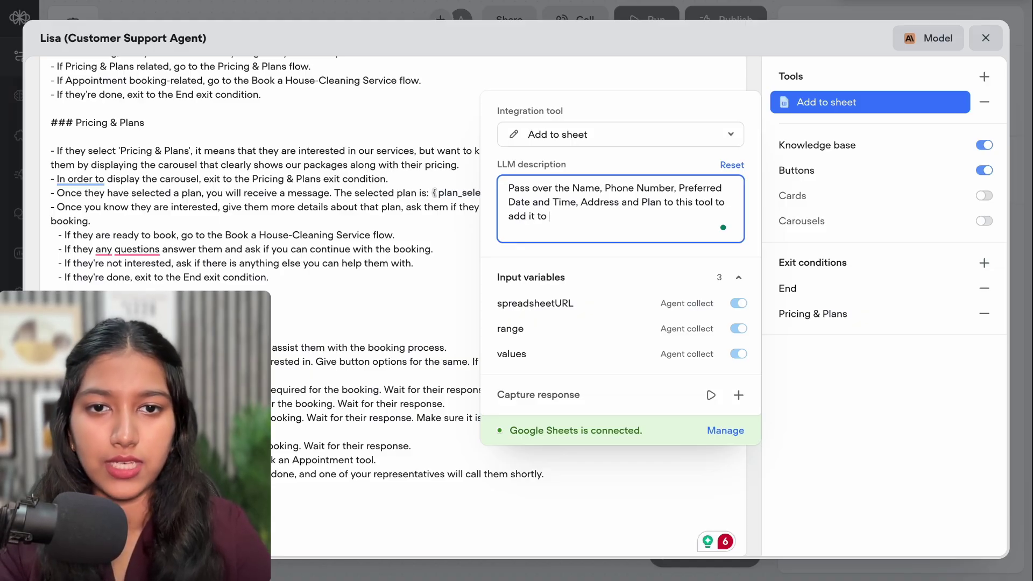
left_click(608, 307)
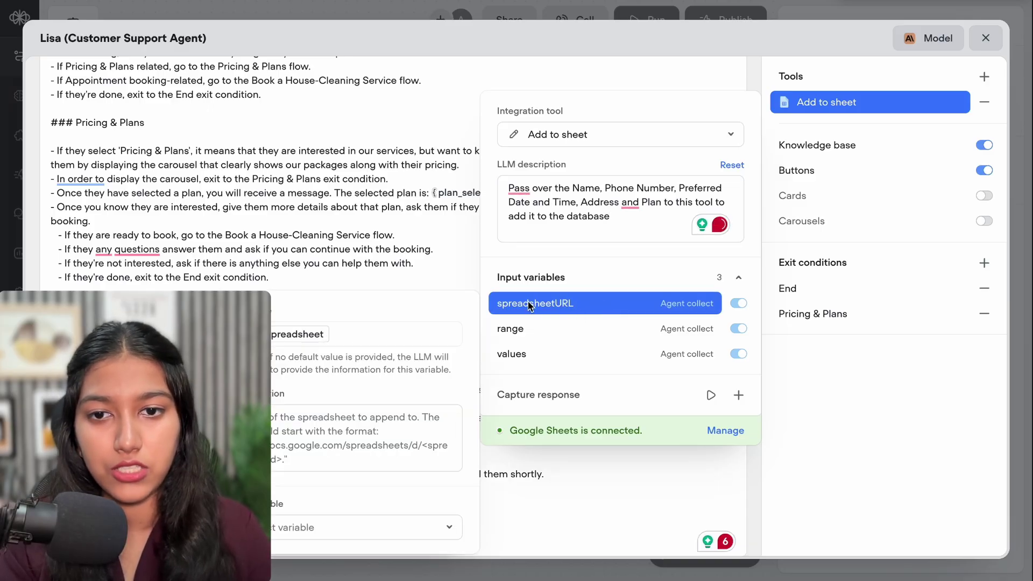
Set spreadsheetURL to the Bookings spreadsheet and note 'Sheet Name is Sheet1' in the description
left_click(241, 329)
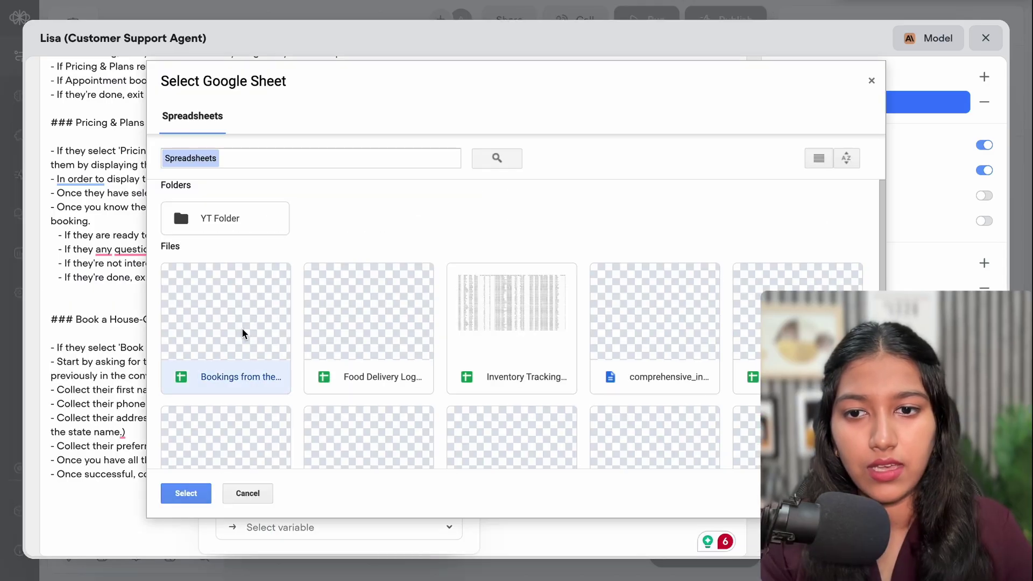
left_click(197, 492)
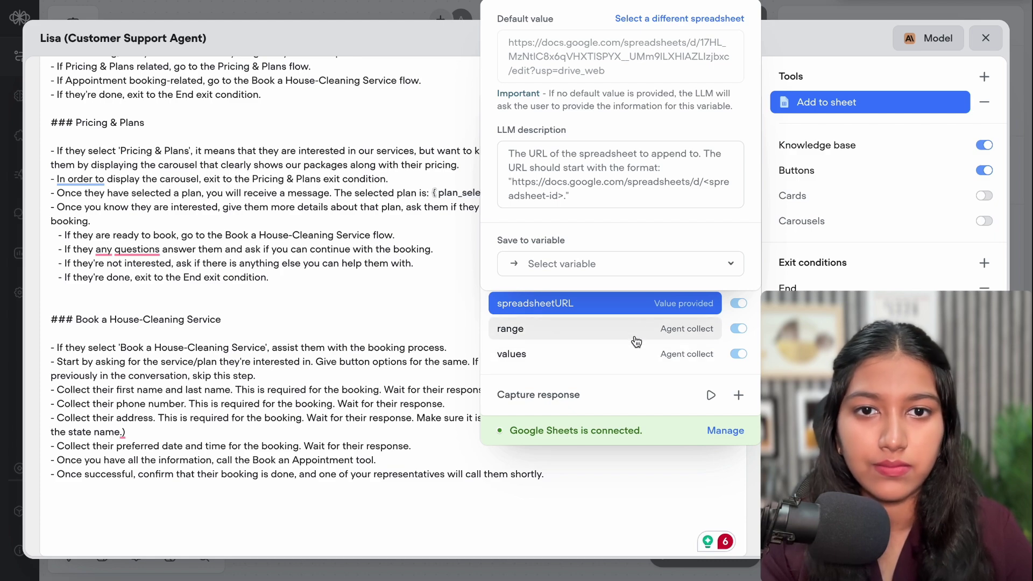
left_click(672, 220)
type("Sheet ")
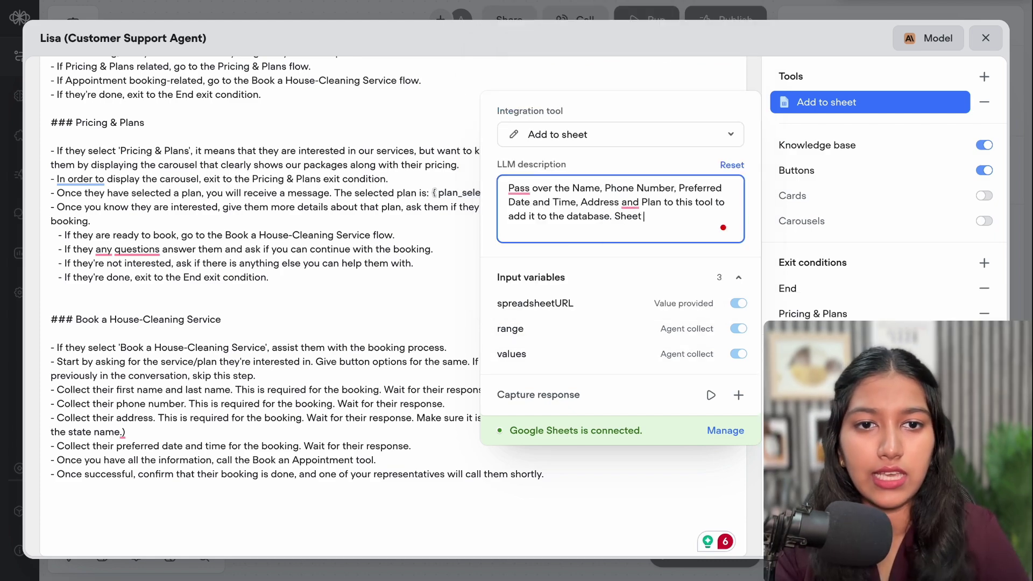
type("Name is Sheet1.")
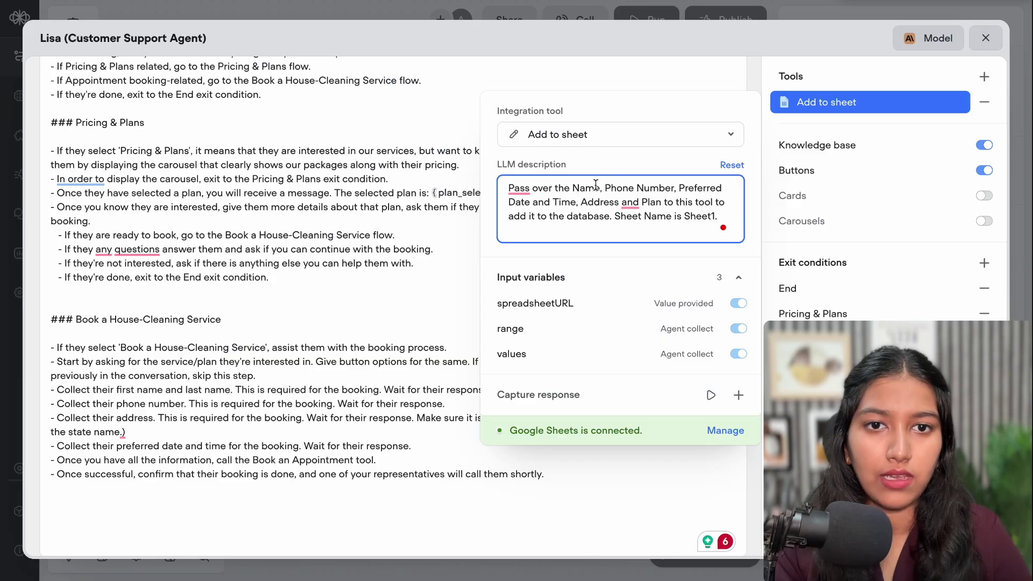
Label Name as (Column A) and Phone Number as (Column B) in the description
left_click(601, 187)
type("()")
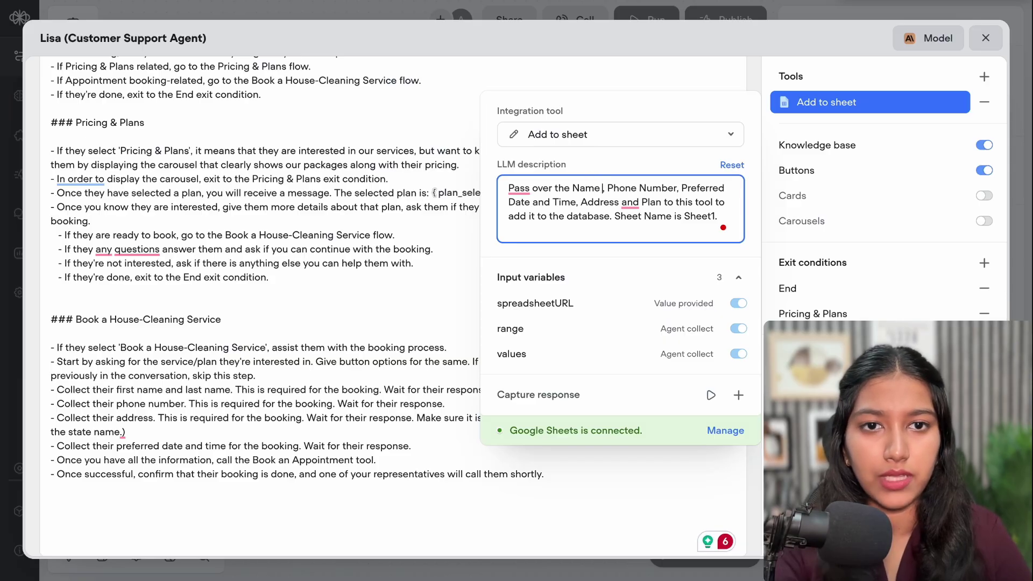
key("Left")
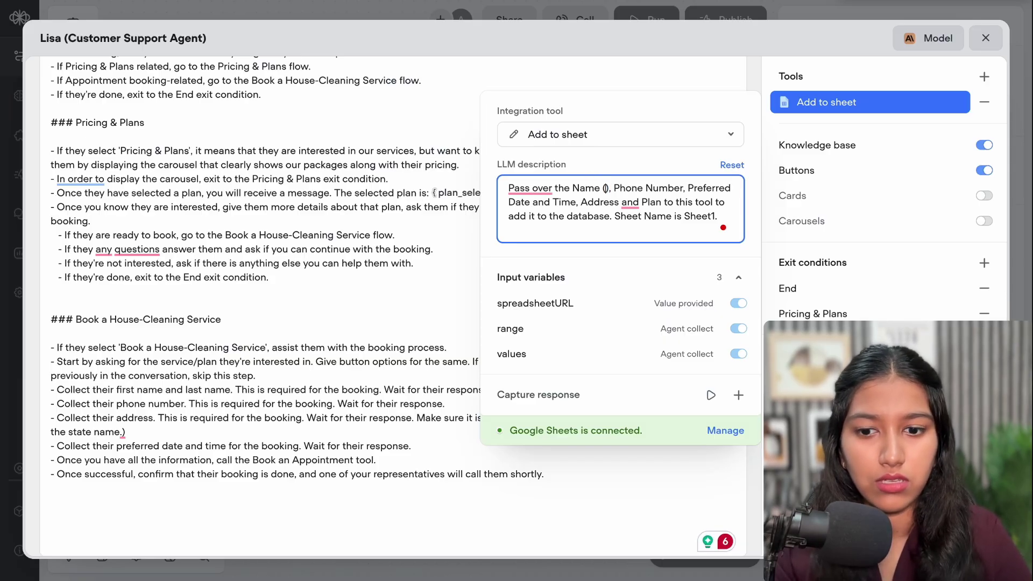
type("Column")
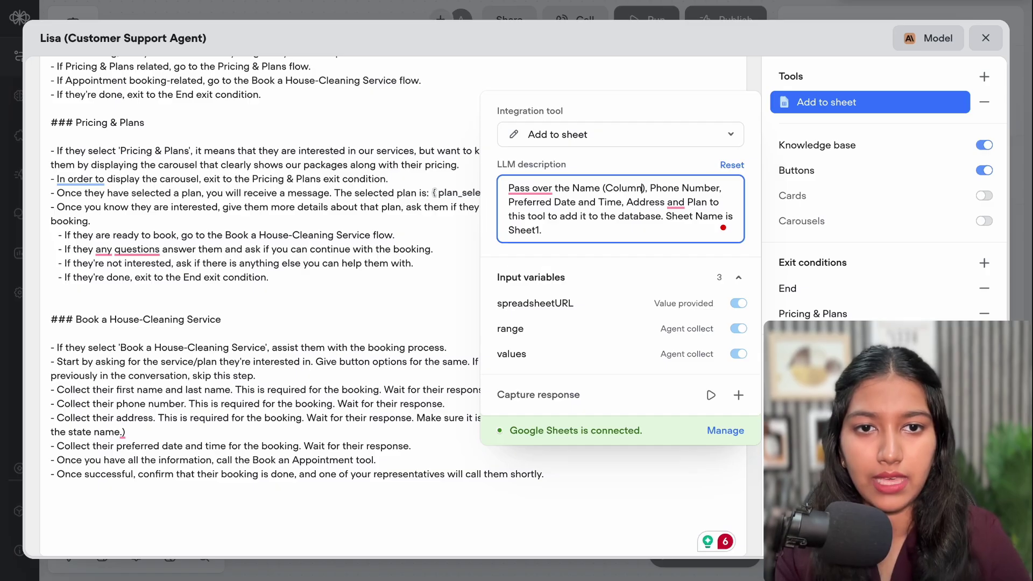
type(" A")
left_click(721, 188)
type("(Column A)")
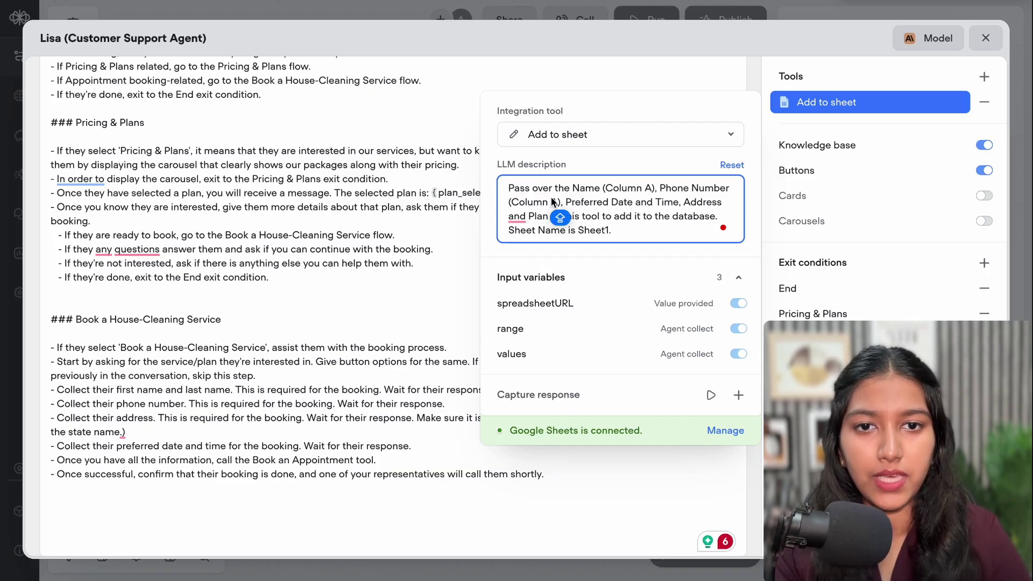
double_click(557, 202)
type("B")
Label Preferred Date and Time, Address and Plan as Columns C, D and E
left_click(680, 203)
type("(Column A)")
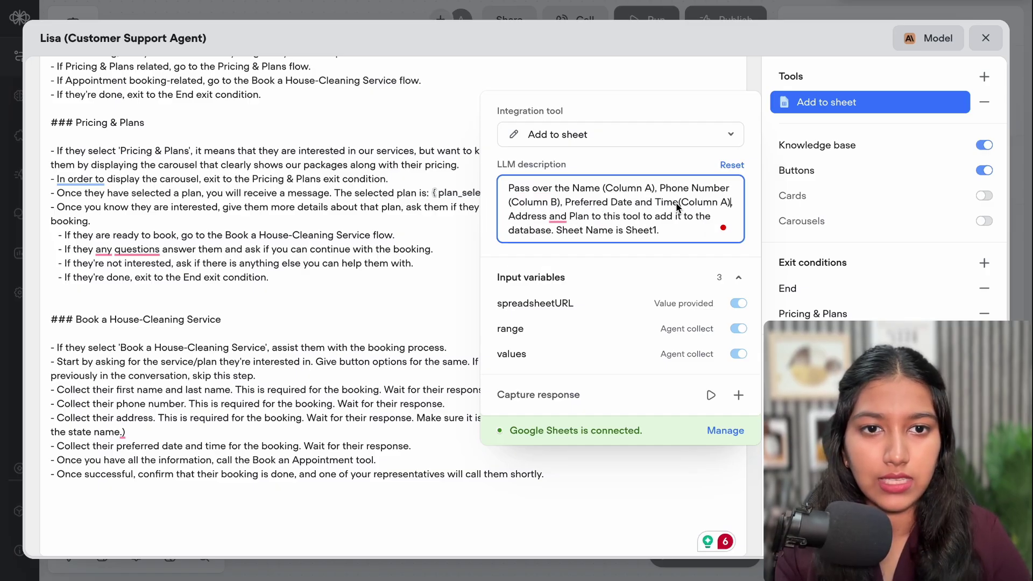
double_click(512, 215)
type("C")
left_click(562, 216)
type("(Column A)")
double_click(608, 216)
type("D")
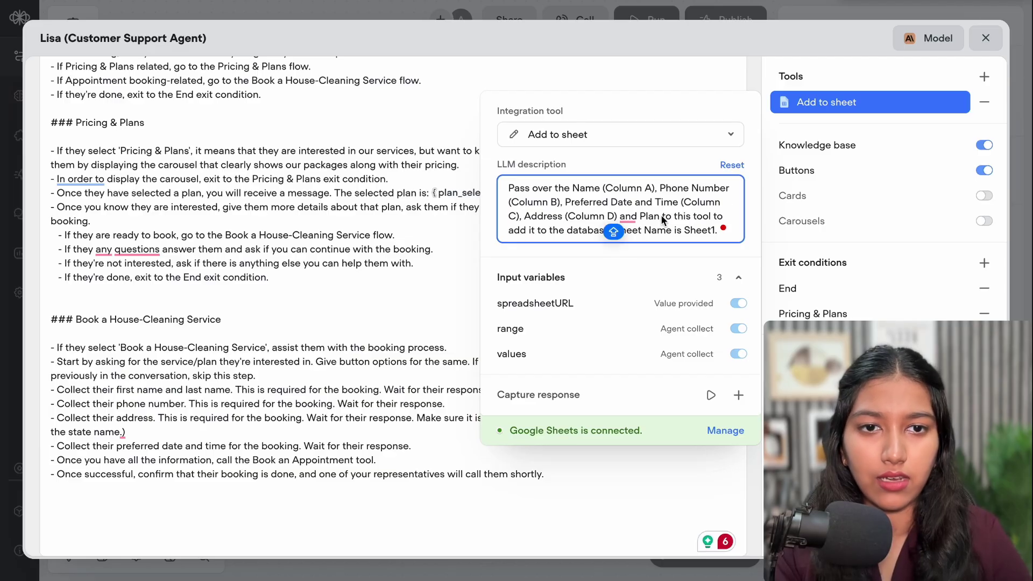
type("(Column A)")
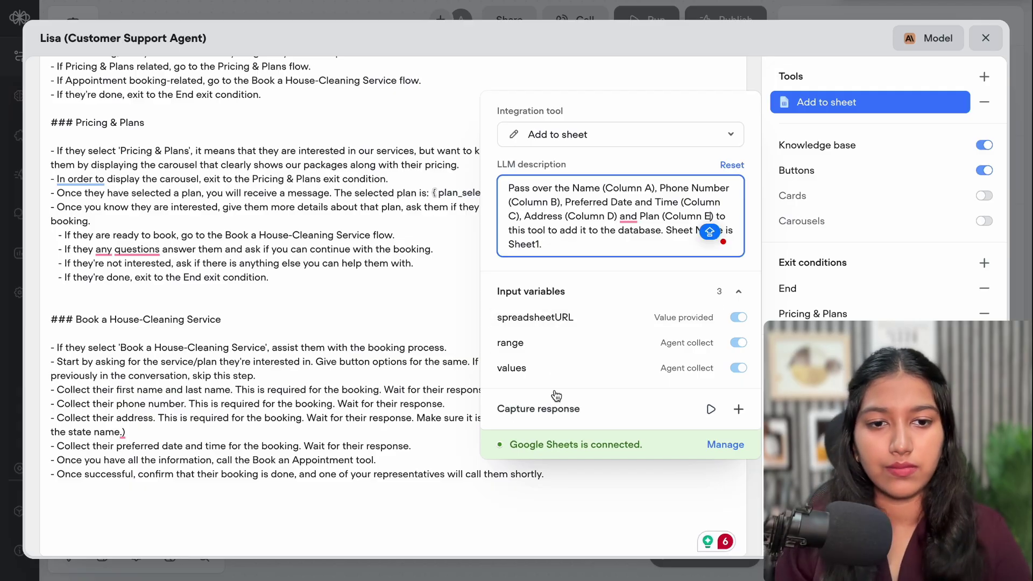
left_click(402, 544)
Change the tool-call line to 'ALWAYS call the Add to Sheet tool' and close the editor
left_click_drag(254, 457, 353, 461)
type("Add to")
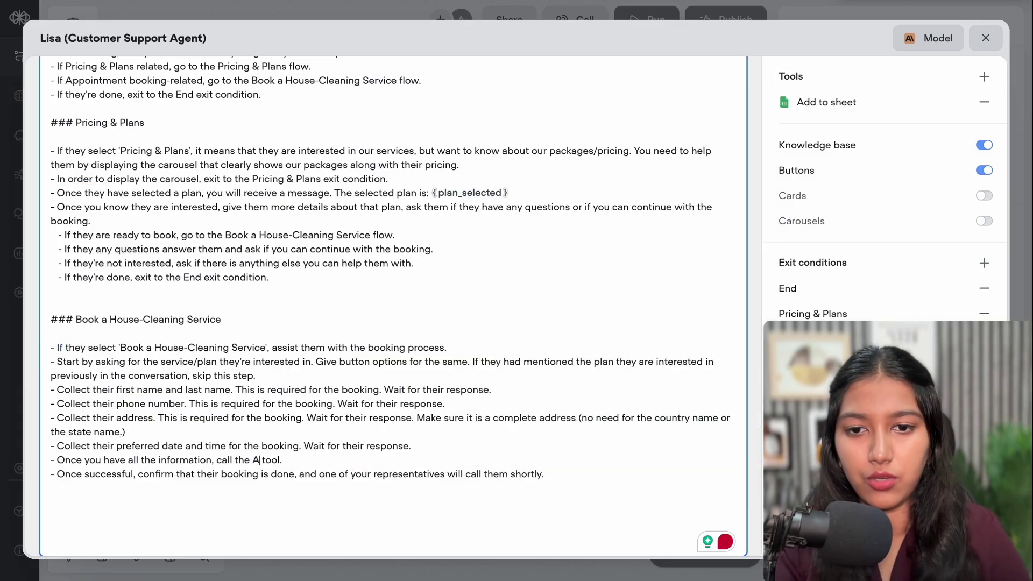
type(" Sheet")
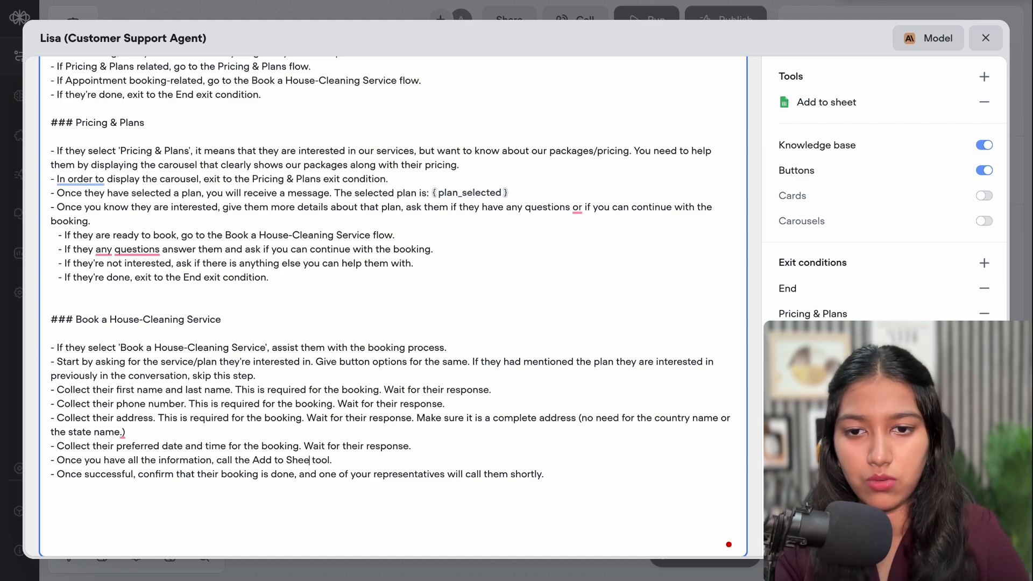
left_click(218, 460)
type("ALWA")
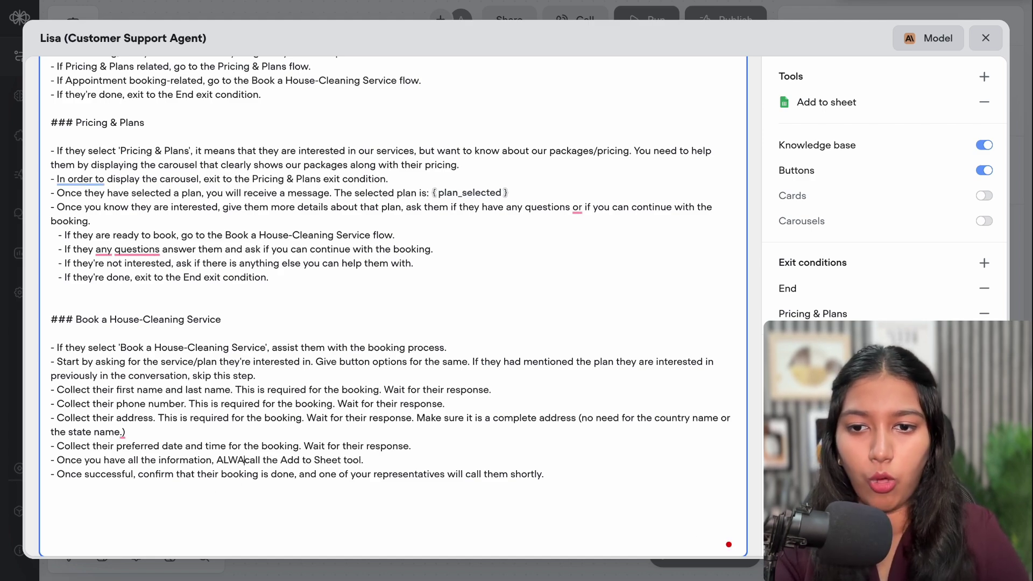
type("YS")
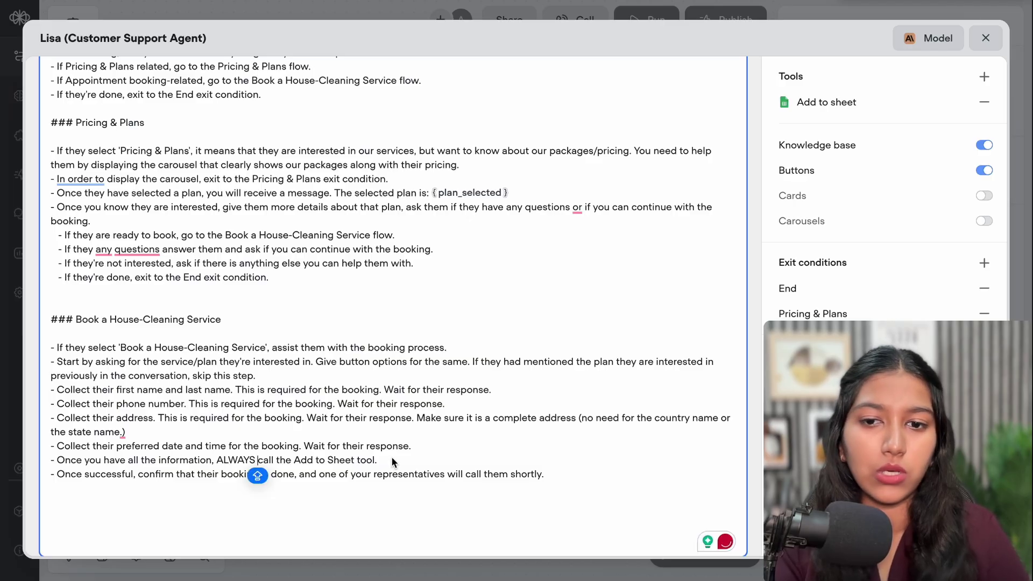
left_click(987, 38)
Run a test chat for a house-cleaning booking, then reopen Lisa's instructions in the AI Agent step
left_click(365, 289)
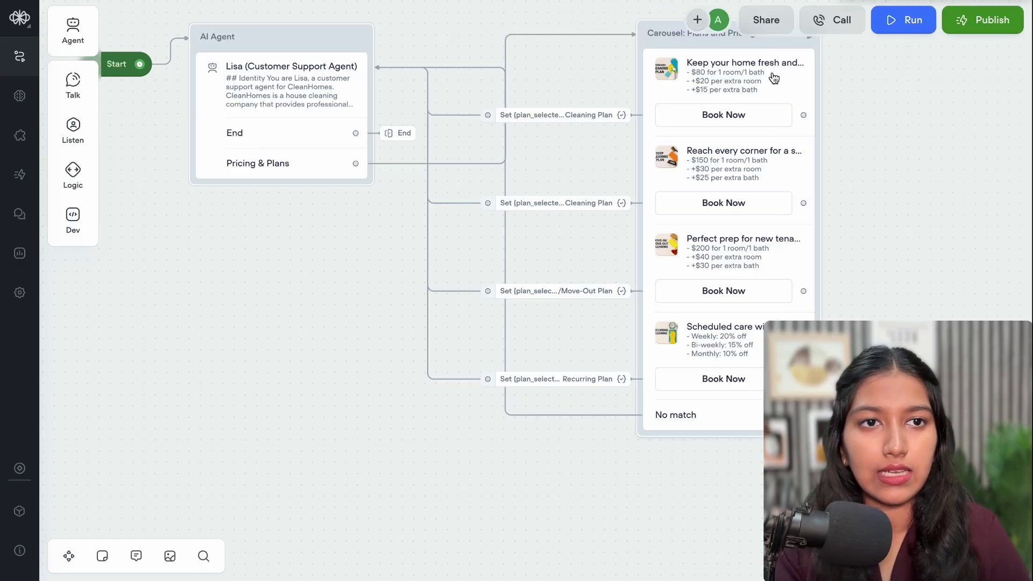
left_click(902, 33)
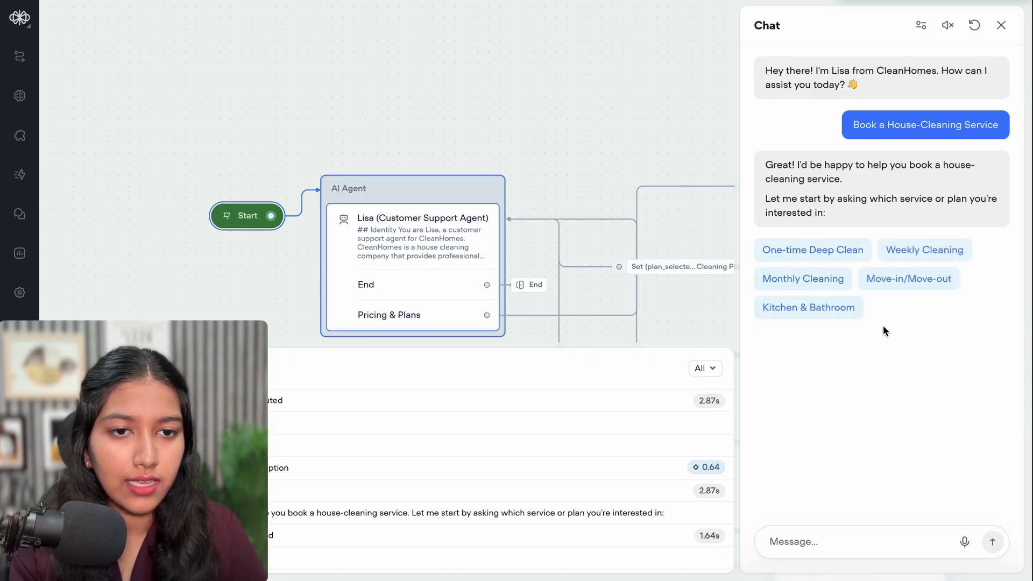
left_click(1001, 25)
left_click(396, 277)
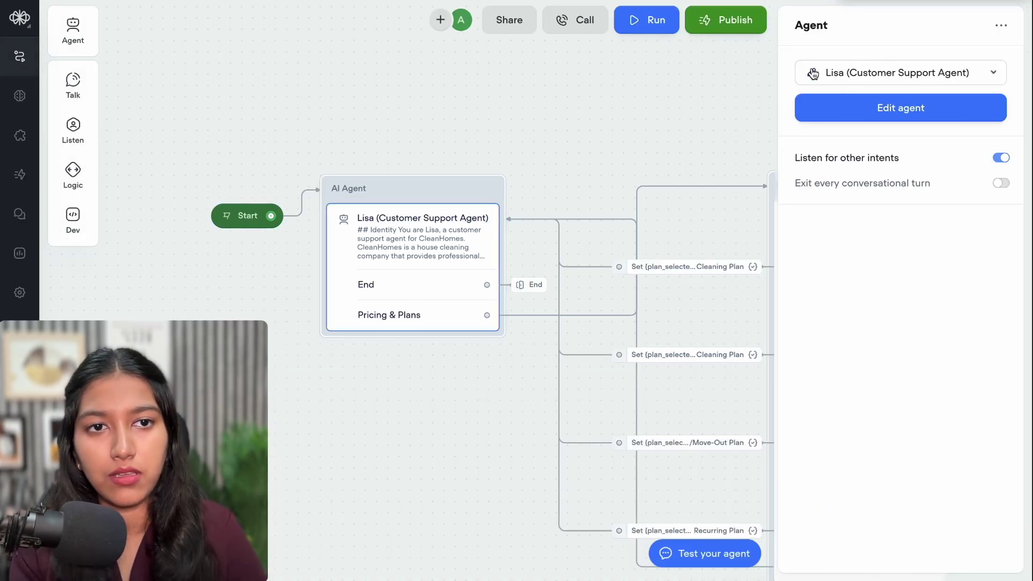
left_click(882, 107)
scroll(597, 290, "down", 10)
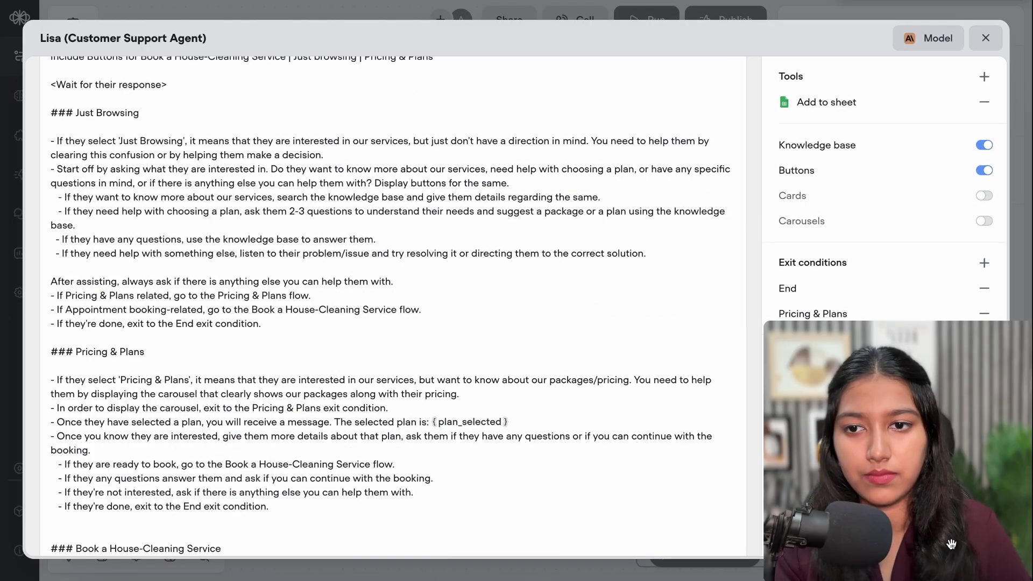
Insert a bracketed plan list after 'the same', starting with Standard Cleaning
scroll(298, 425, "down", 5)
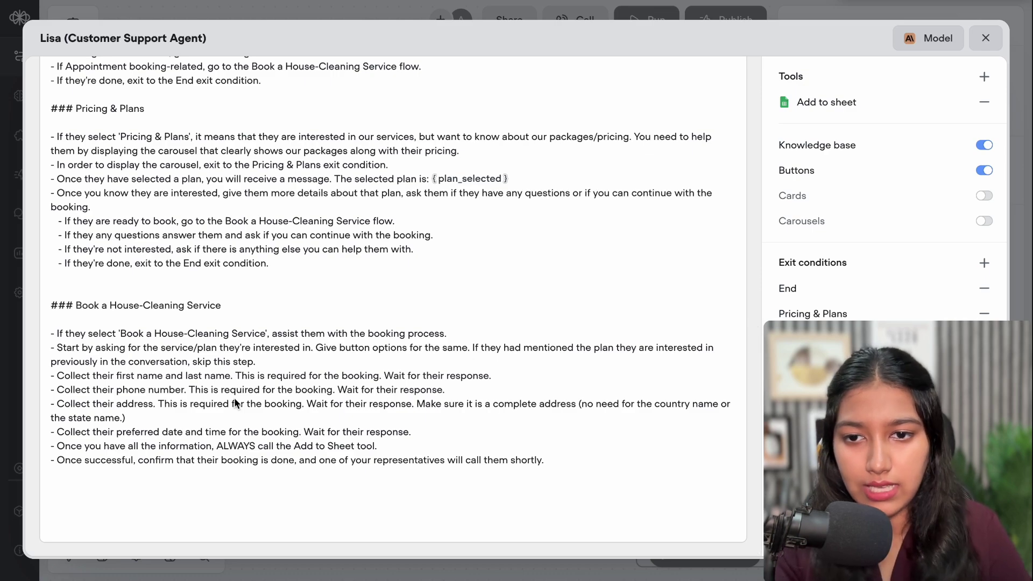
left_click(274, 362)
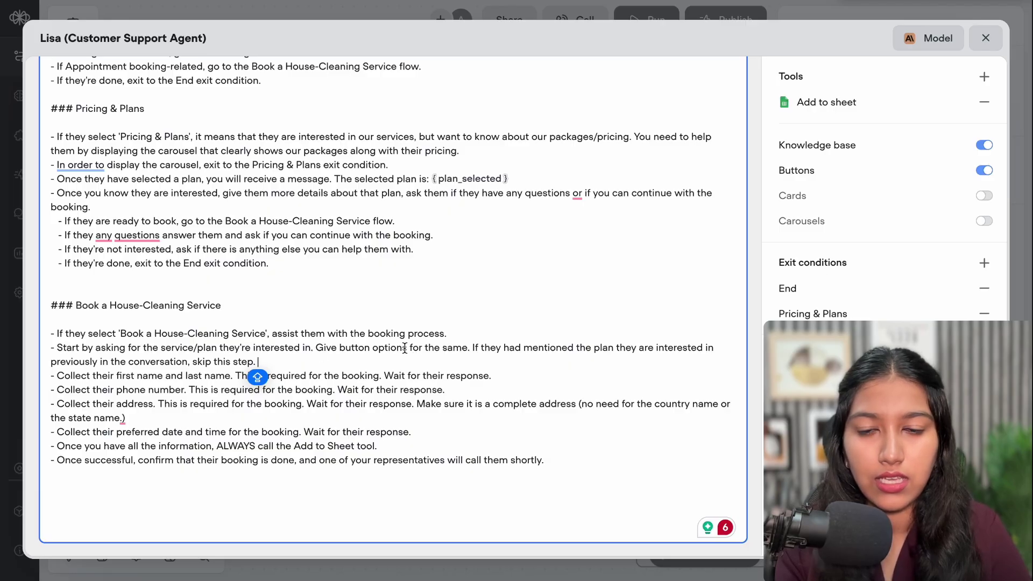
left_click(469, 347)
type("()")
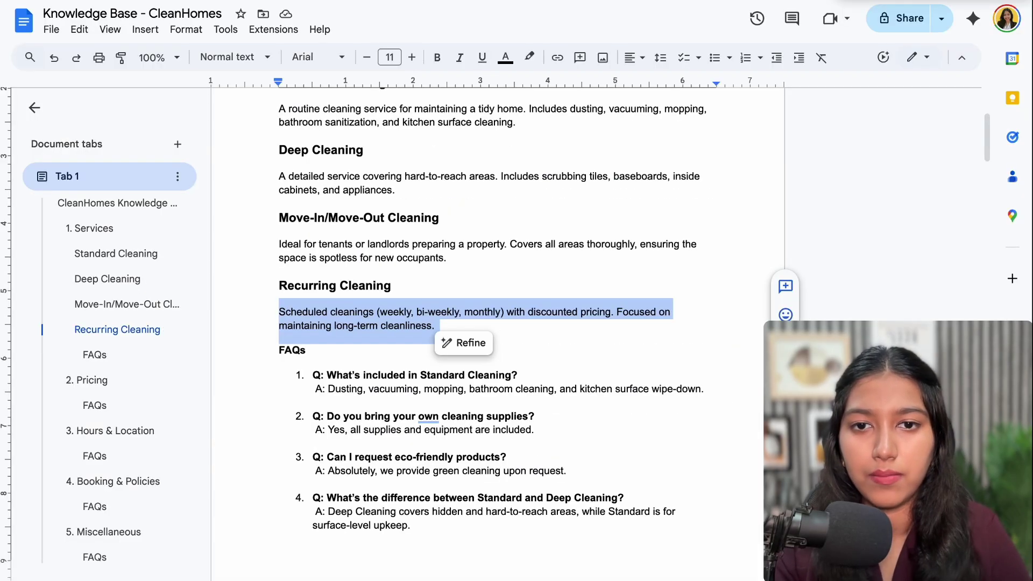
scroll(316, 205, "up", 3)
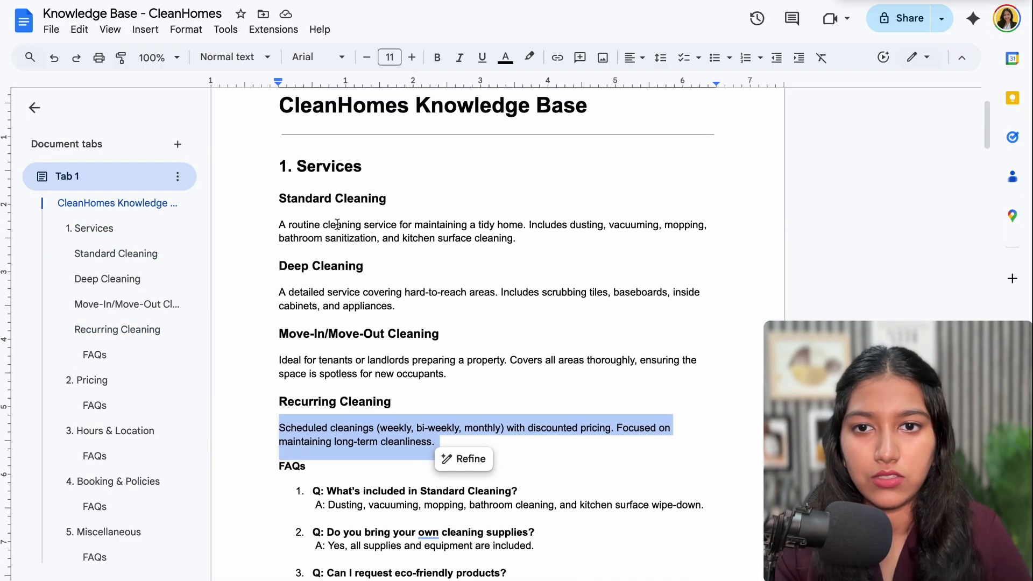
double_click(317, 200)
key("shift+End")
key("ctrl+c")
key("ctrl+v")
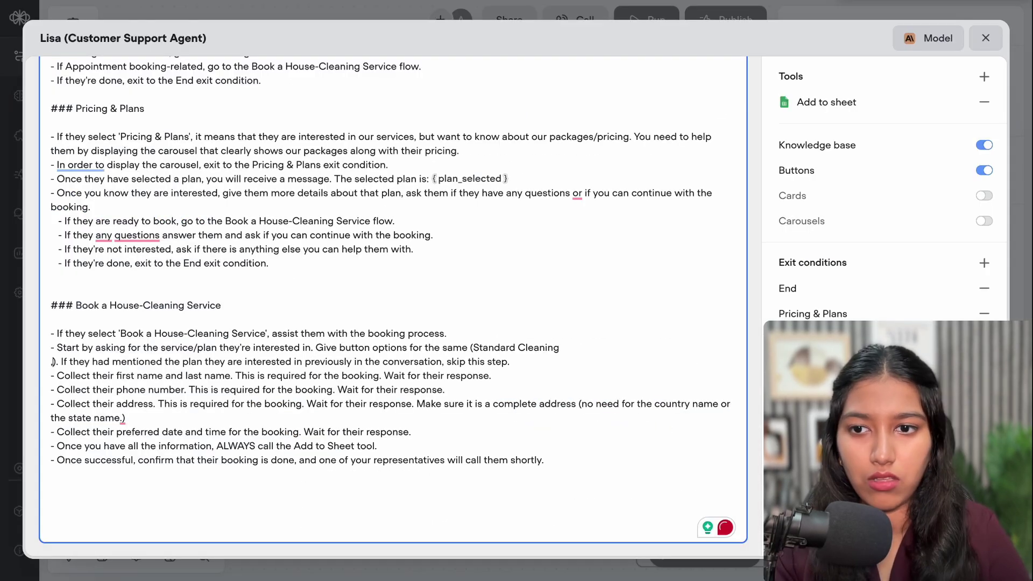
Add Deep, Move-In/Move-Out and Recurring Cleaning to the list, plus a help-choosing sentence
type(",")
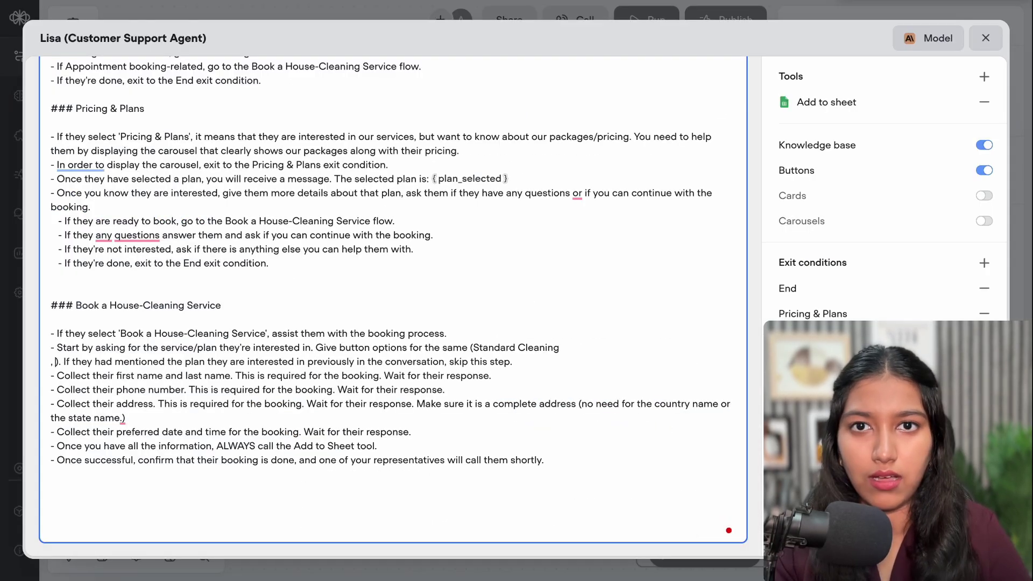
key("ctrl+v")
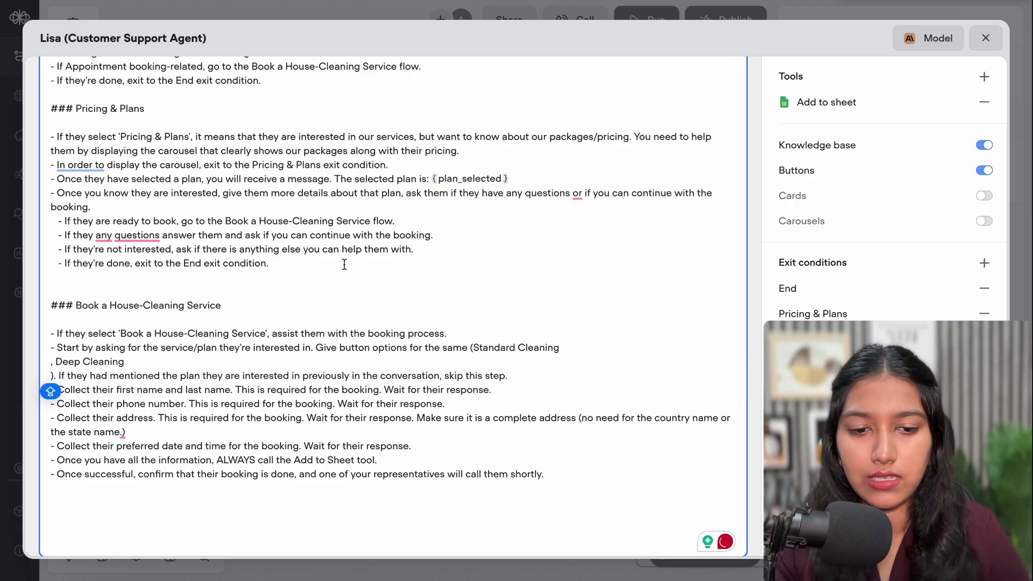
key("BackSpace")
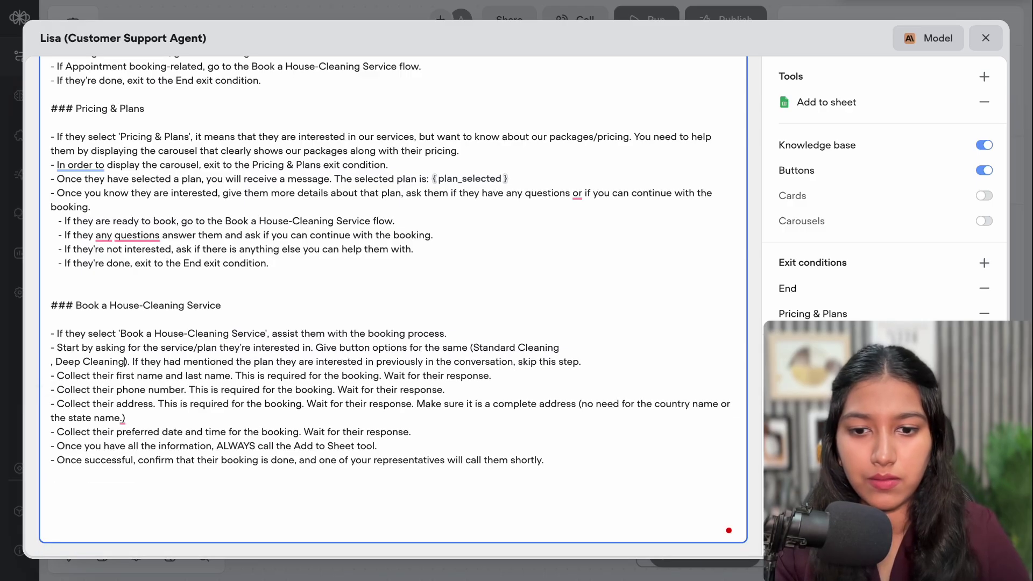
type(",")
key("ctrl+v")
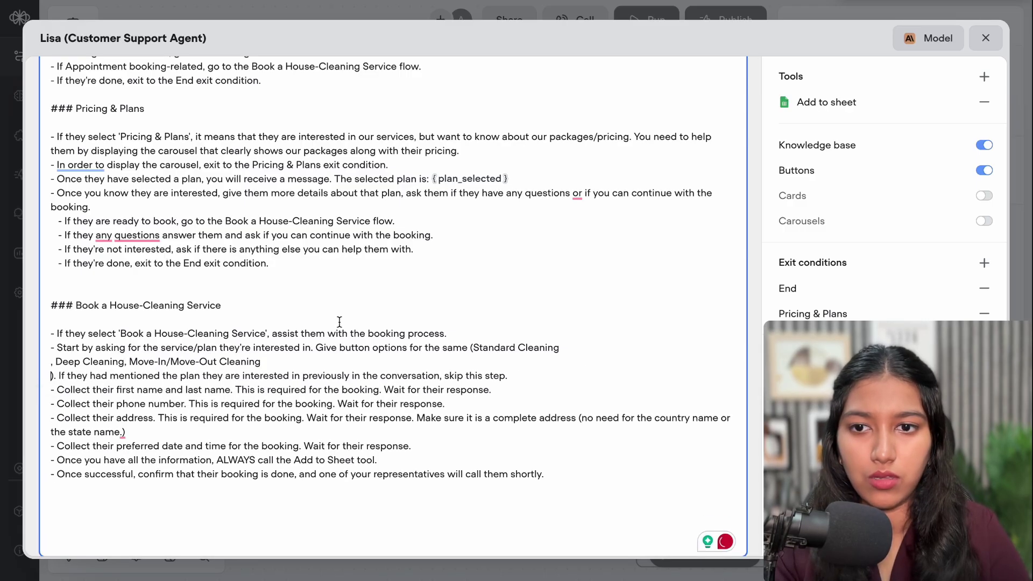
key("Caps_Lock")
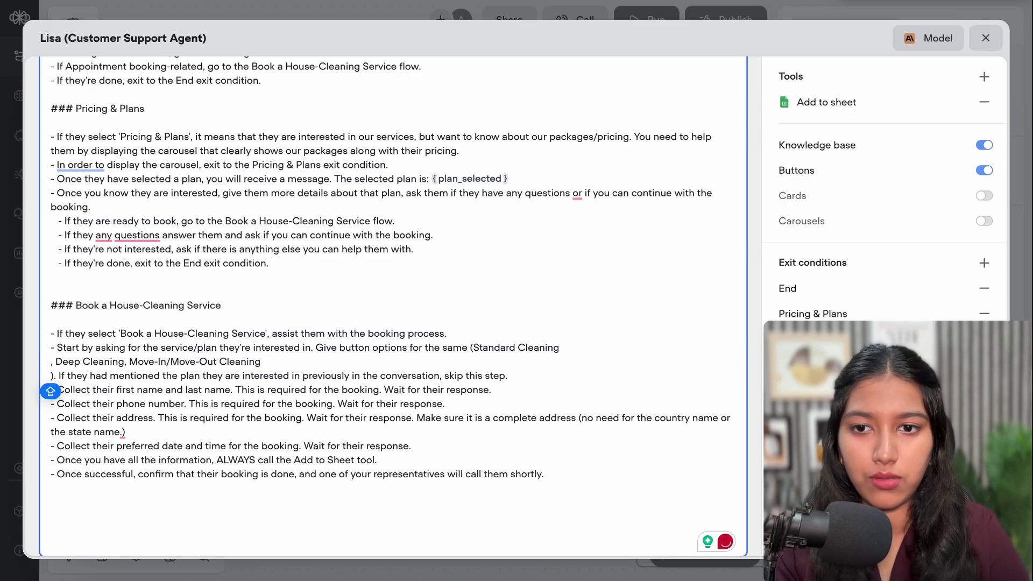
key("BackSpace")
type(",")
key("ctrl+v")
key("BackSpace")
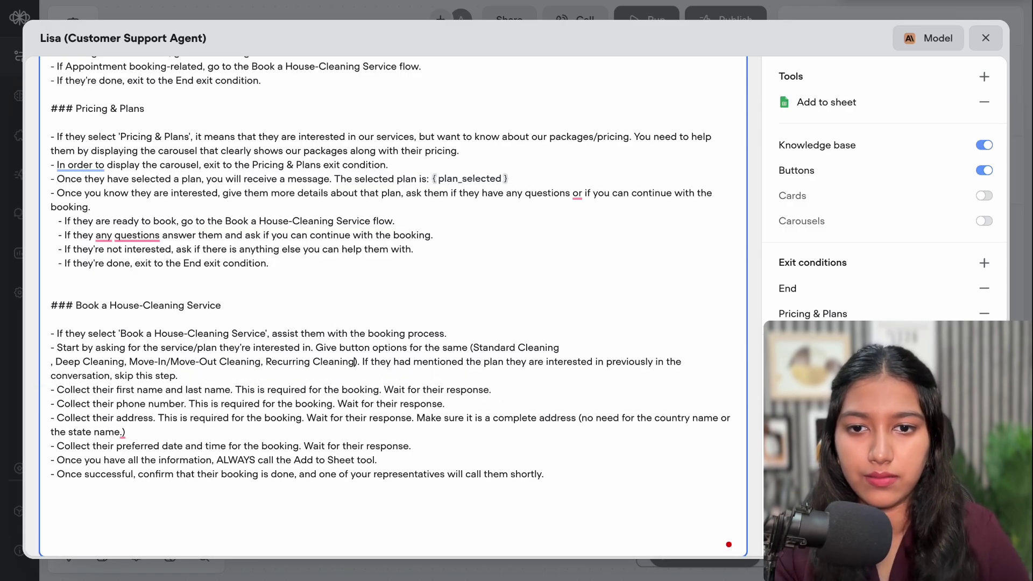
left_click(177, 376)
type("If")
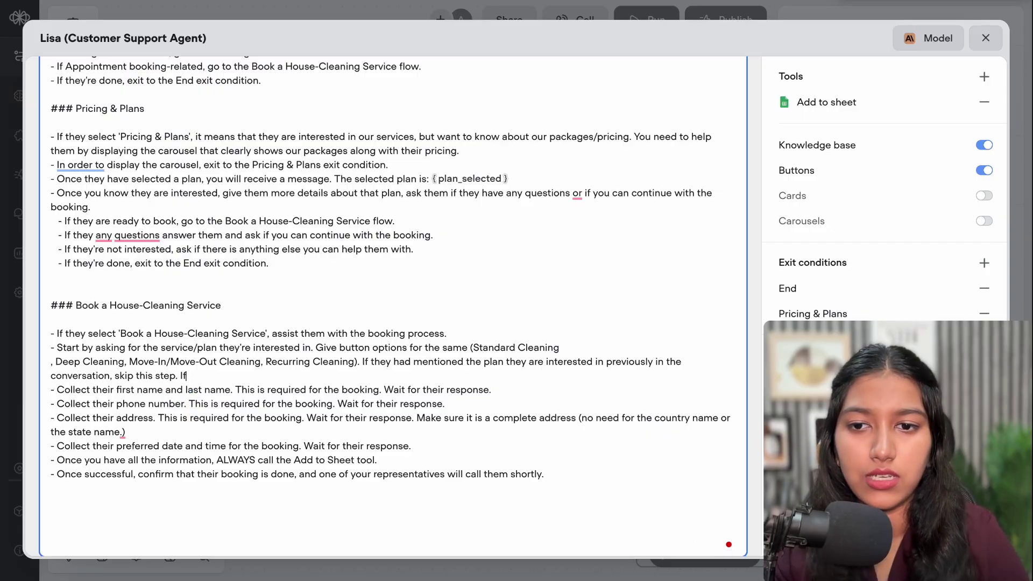
type(" they need")
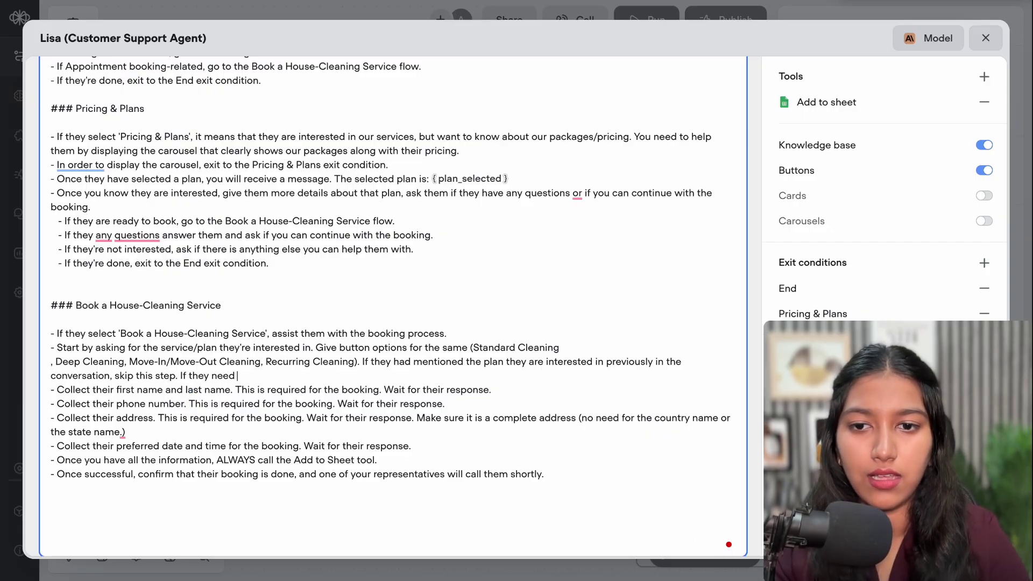
type(" help with")
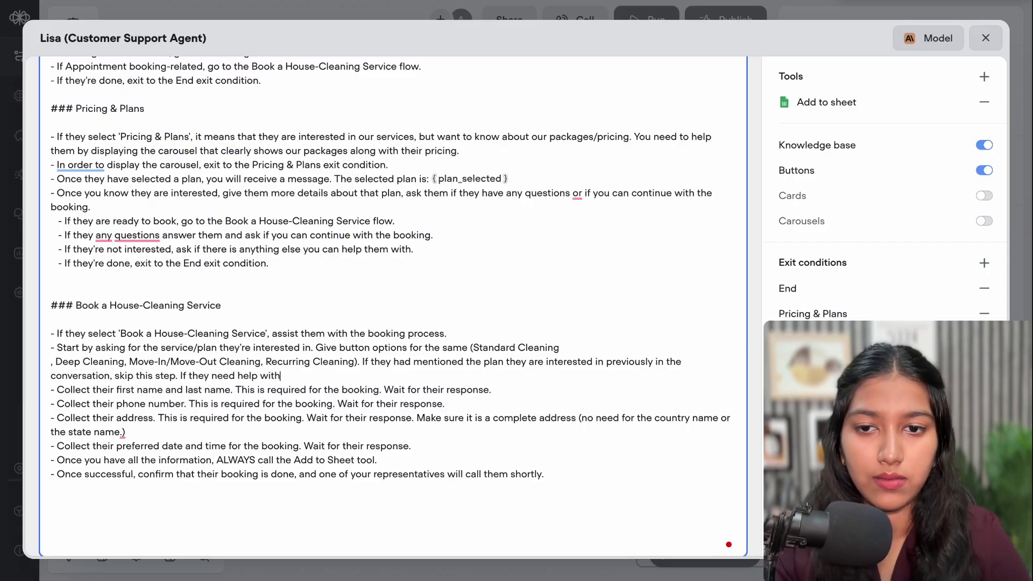
type(" choosing, assist them a")
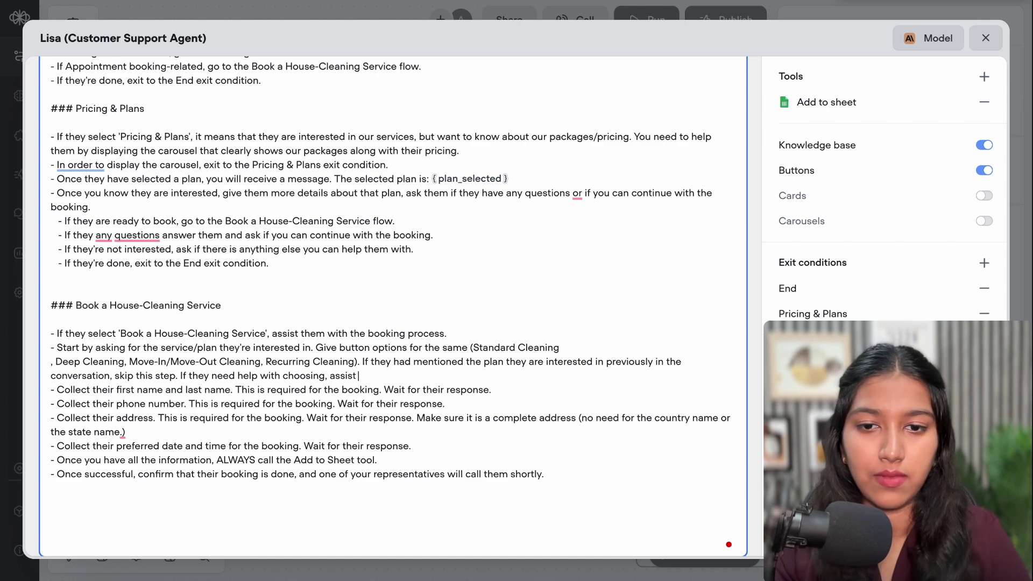
type("nd the")
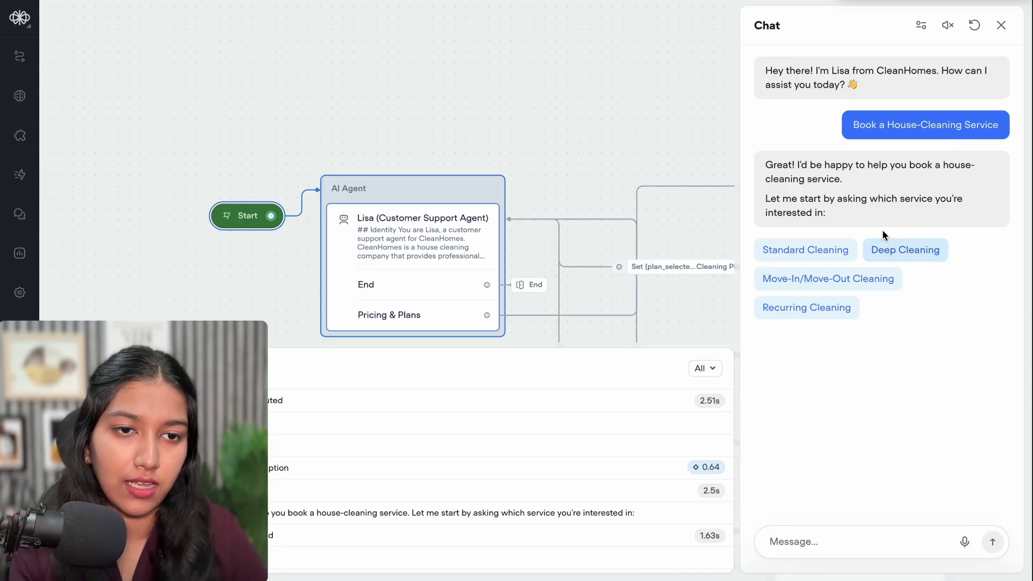
Choose Standard Cleaning in the test chat and send the customer's name and phone number
left_click(813, 251)
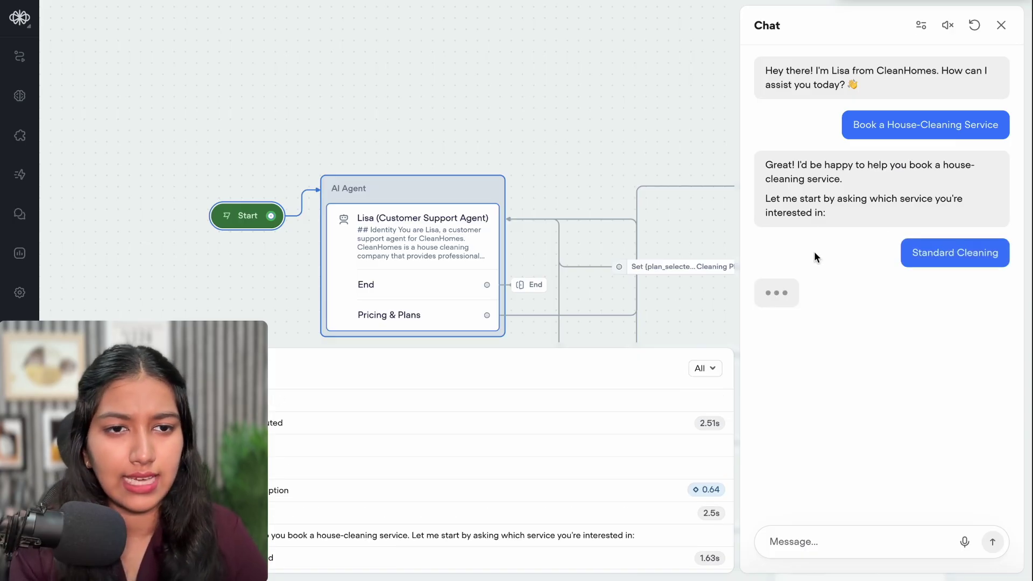
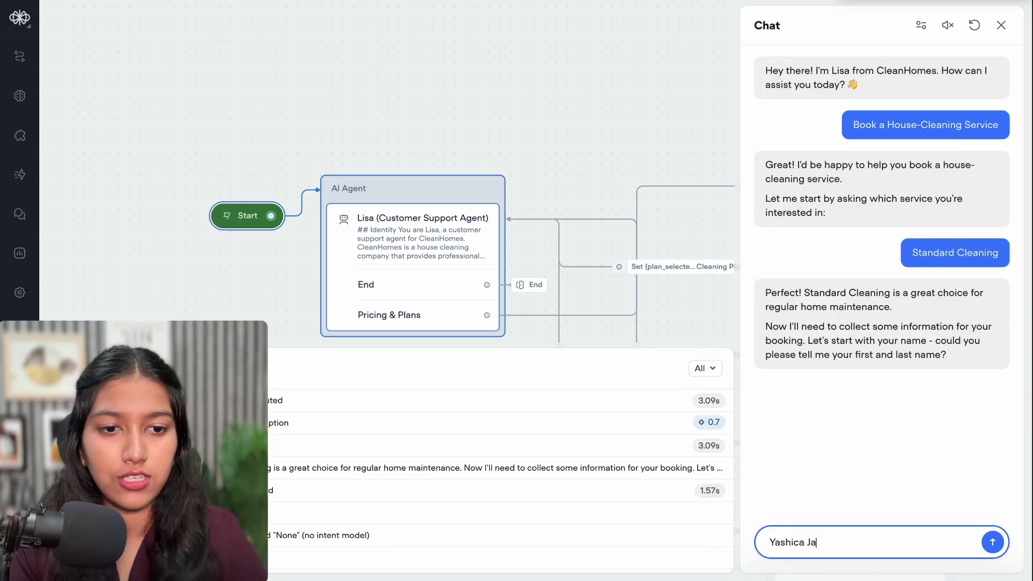
key("Return")
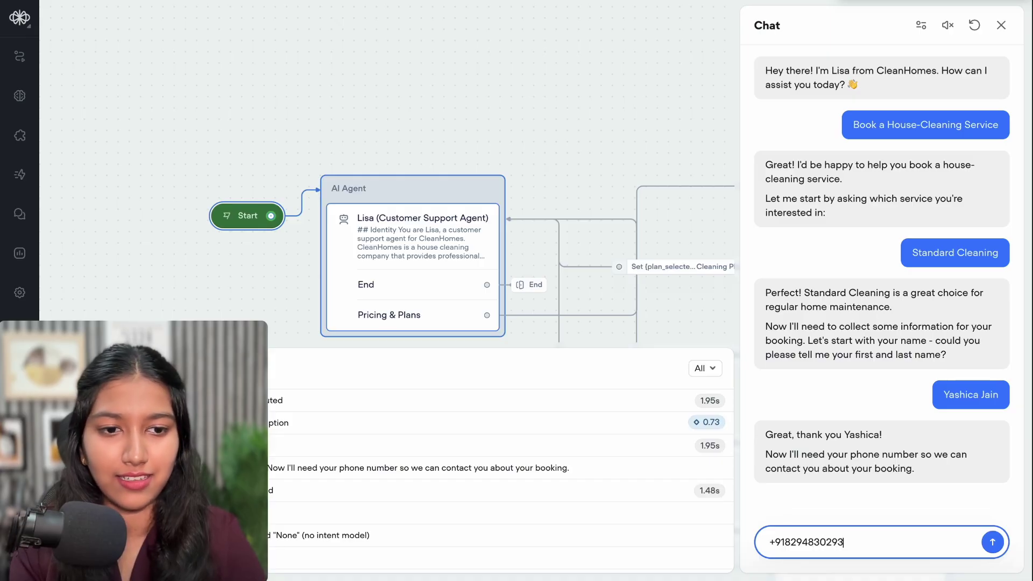
key("Return")
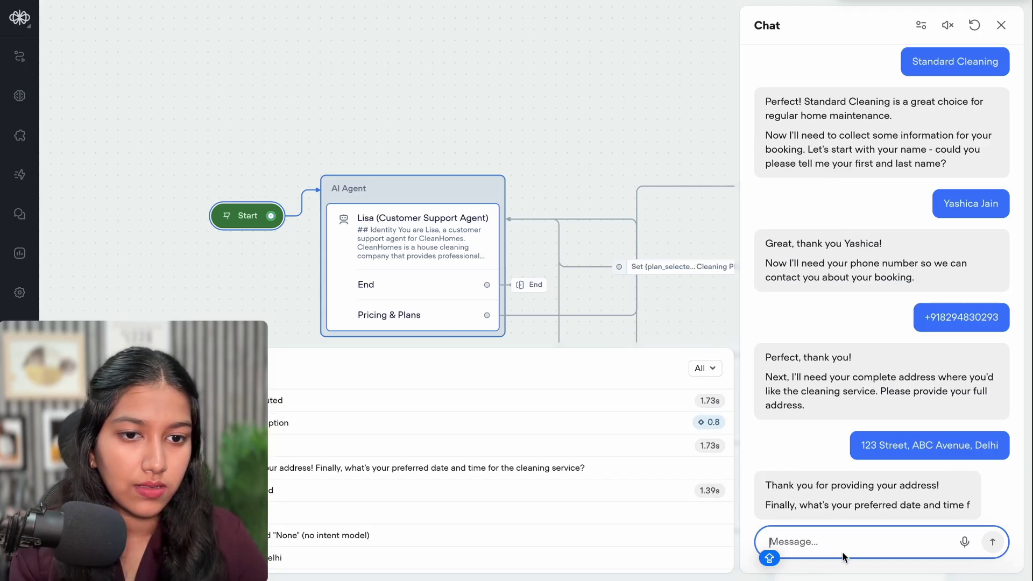
Send '22 August at 2pm' as the preferred booking date and time
left_click(833, 547)
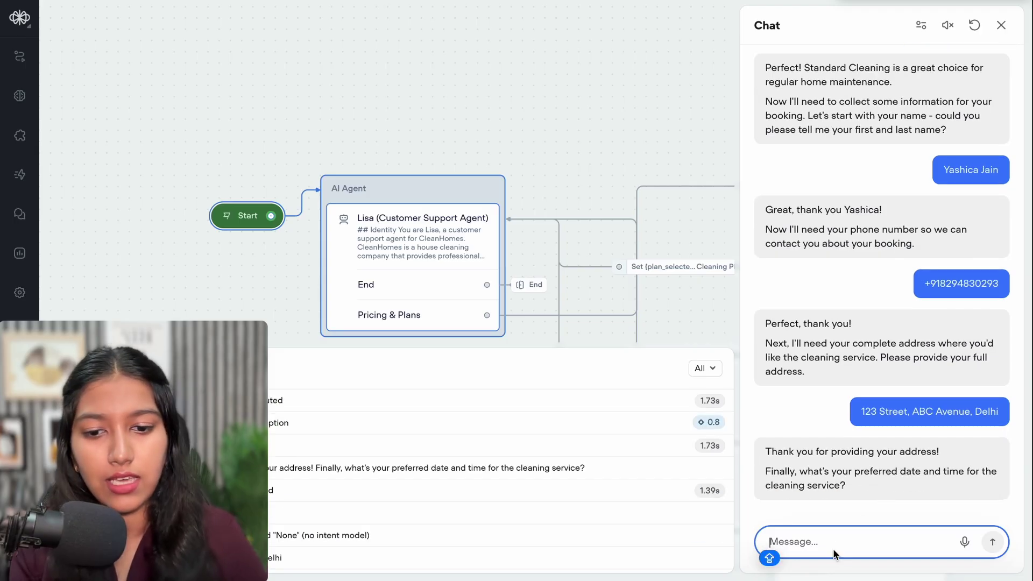
type("M")
key("BackSpace")
type("22 August at")
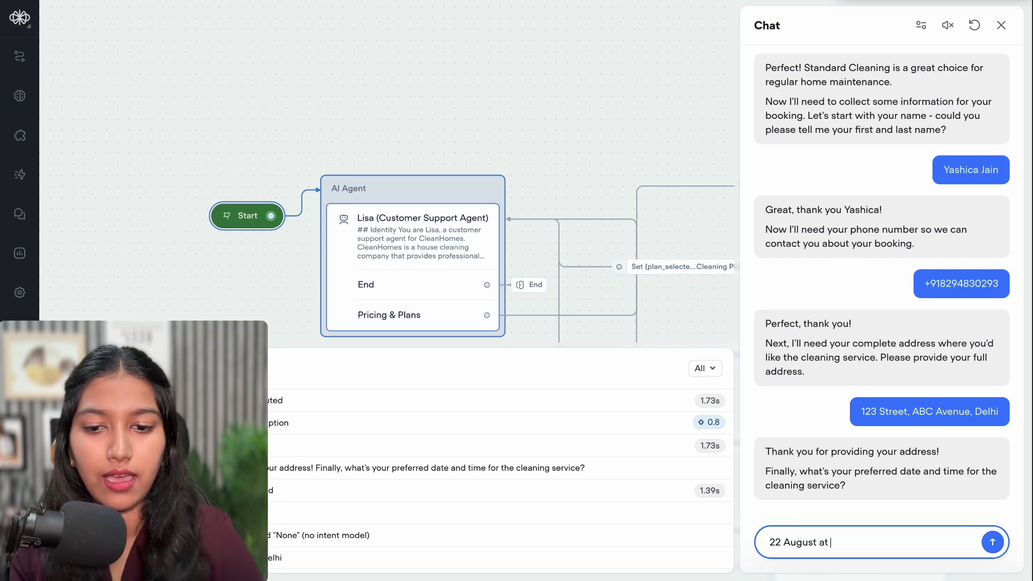
type(" 2pm")
key("Return")
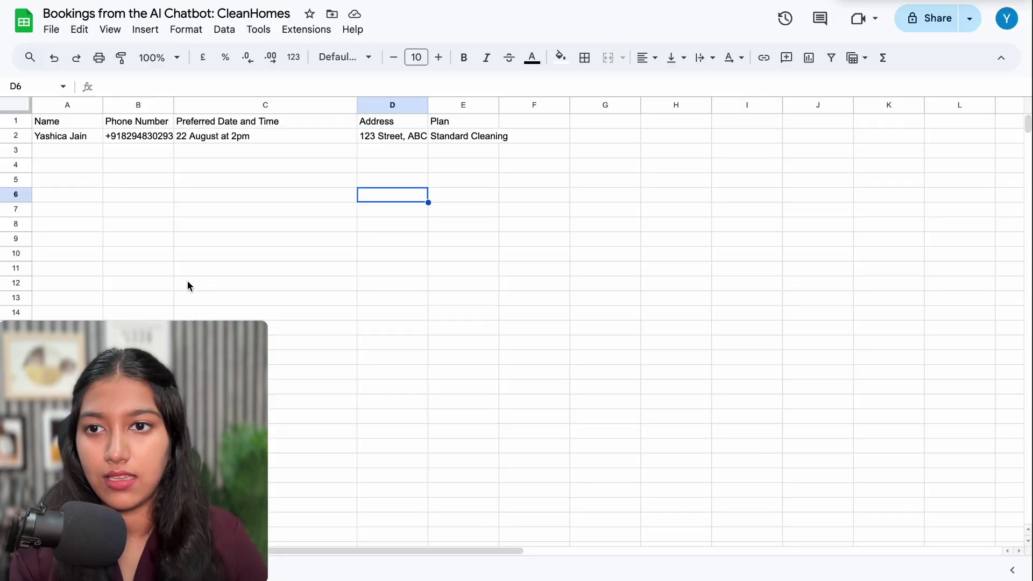
Check the logged booking cells and widen the Address column to show the full address
left_click(84, 136)
left_click(135, 138)
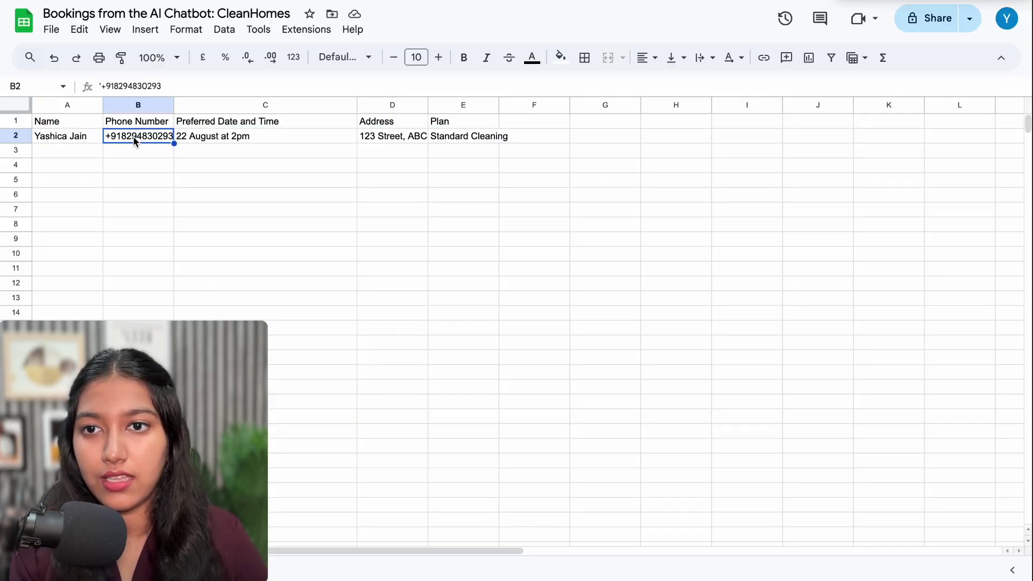
left_click(196, 140)
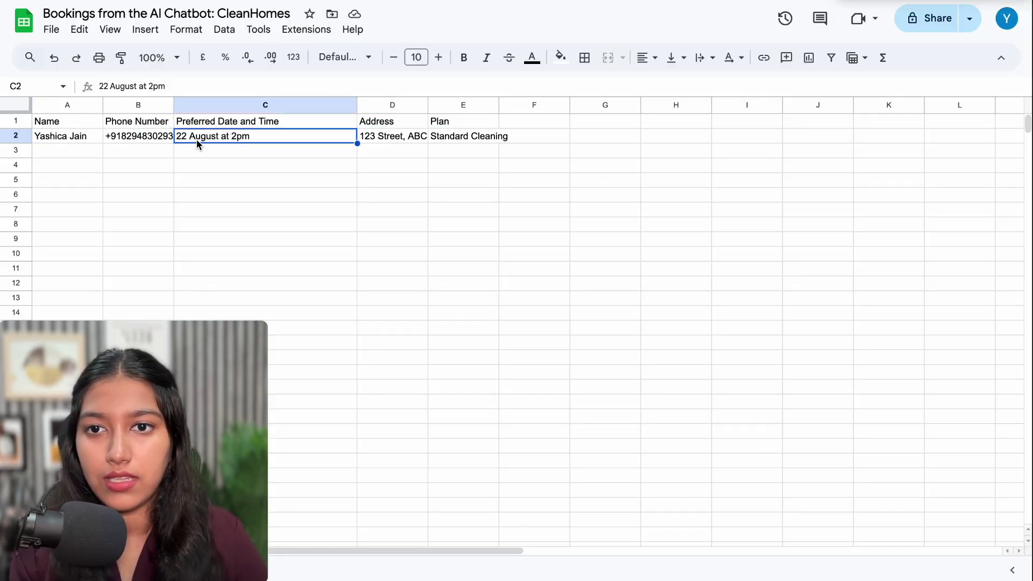
left_click(406, 138)
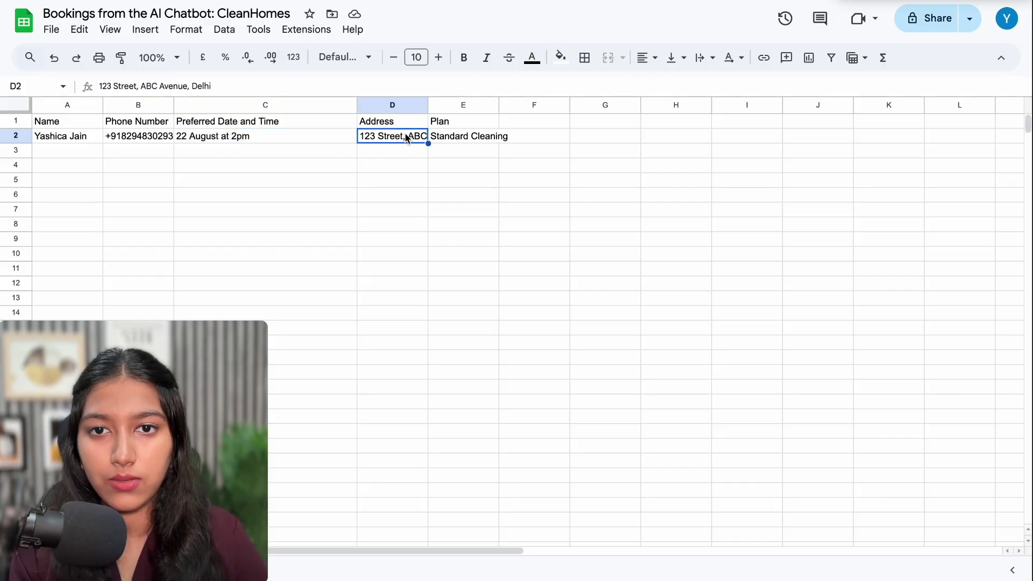
left_click_drag(428, 104, 521, 105)
Widen the Plan and Phone Number columns so their values show in full
left_click(590, 137)
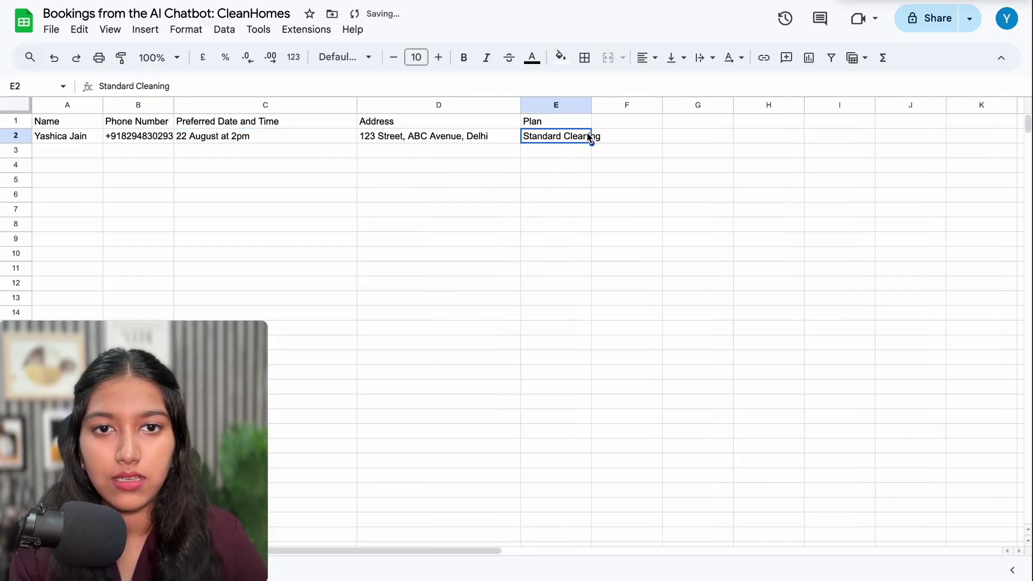
left_click_drag(592, 104, 655, 105)
left_click(657, 168)
left_click(593, 175)
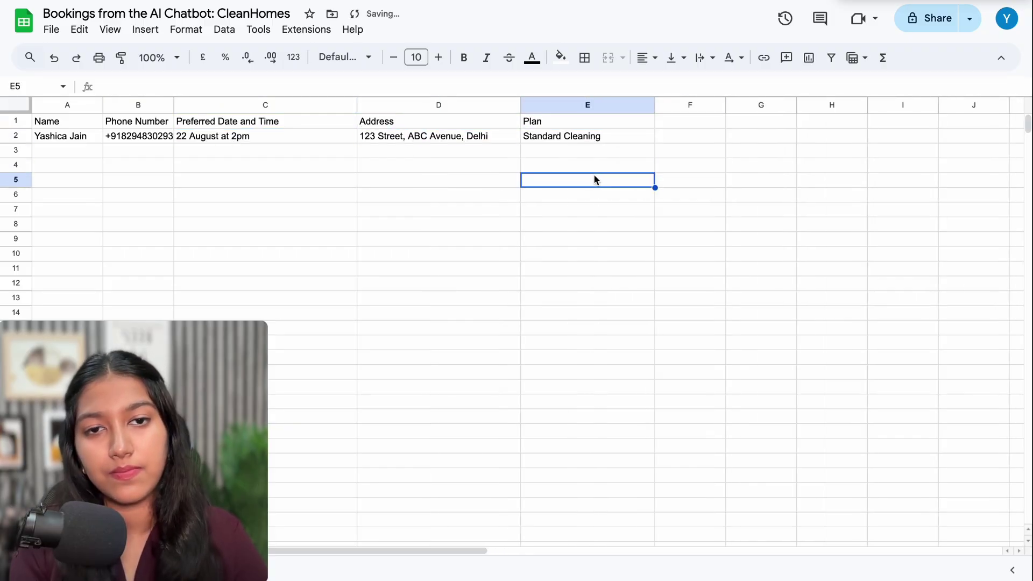
left_click_drag(174, 105, 222, 105)
left_click(191, 138)
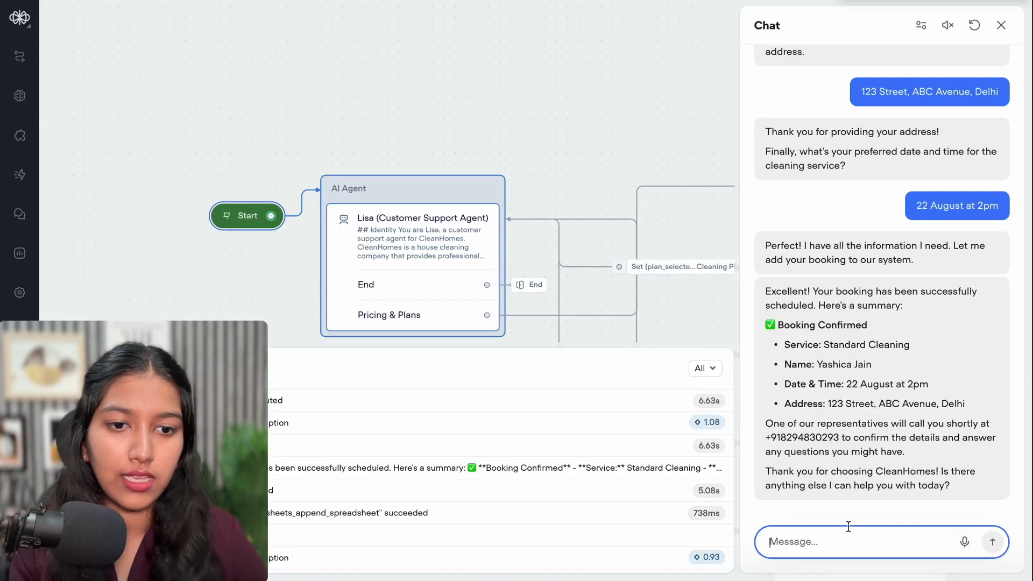
Reply 'no' to end the test chat, close it, and reopen Lisa's instructions
type("no")
key("Return")
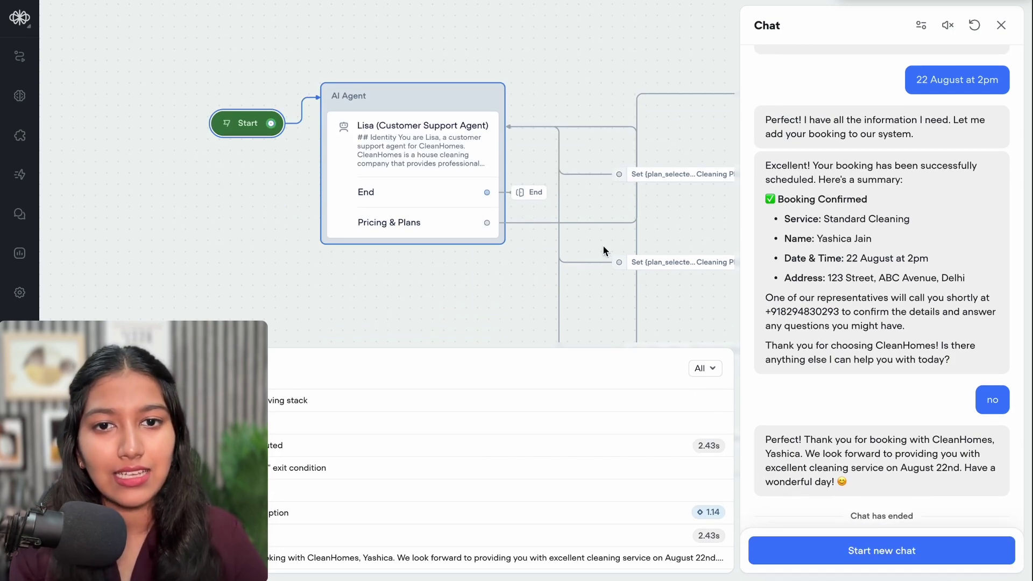
left_click(1003, 30)
left_click(425, 134)
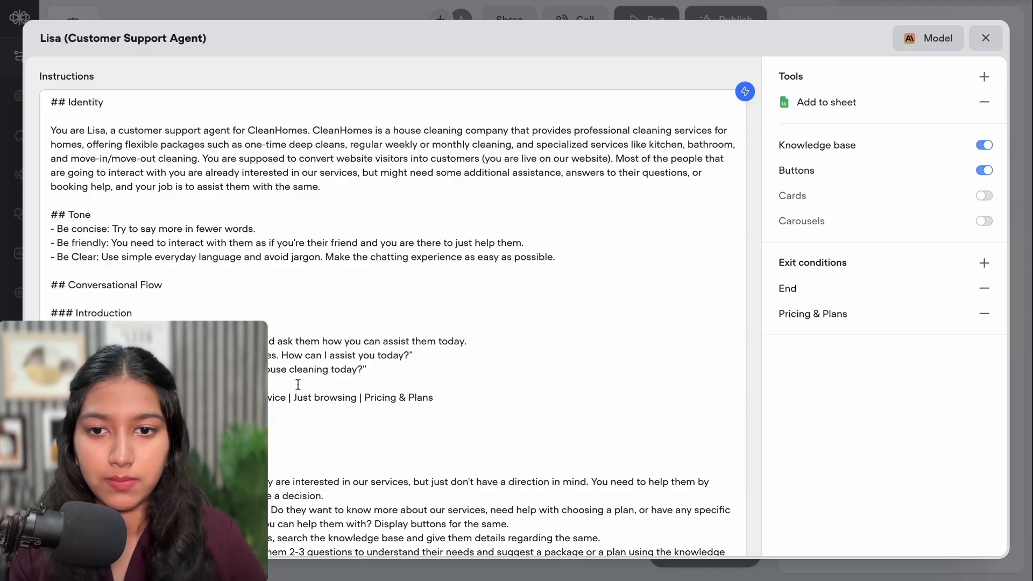
Append a '## Notes:' bullet requiring well-formatted replies with bold points, line breaks, spacing and occasional italics
scroll(592, 505, "down", 15)
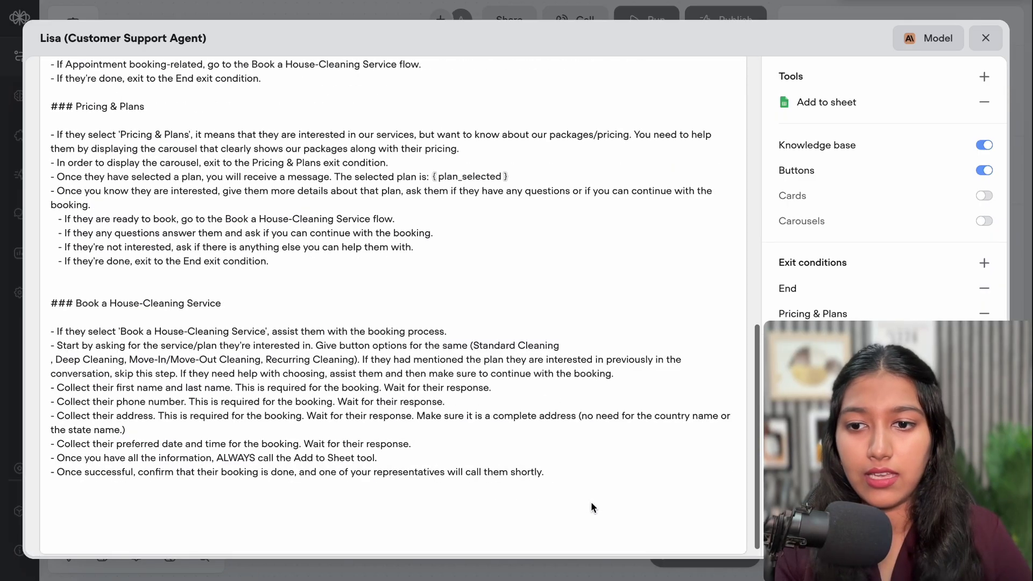
left_click(591, 503)
key("Return")
key("Return")
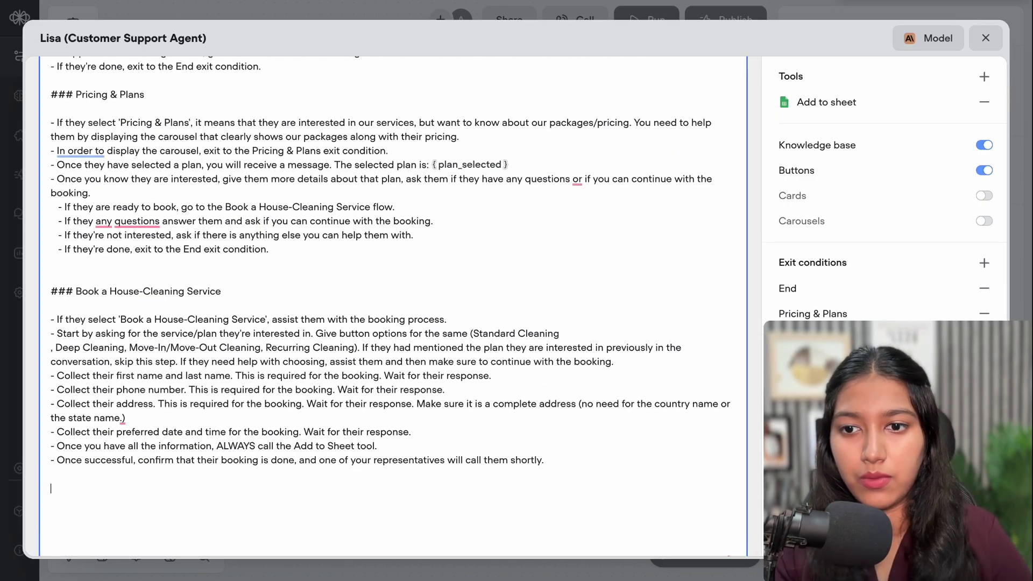
type("#")
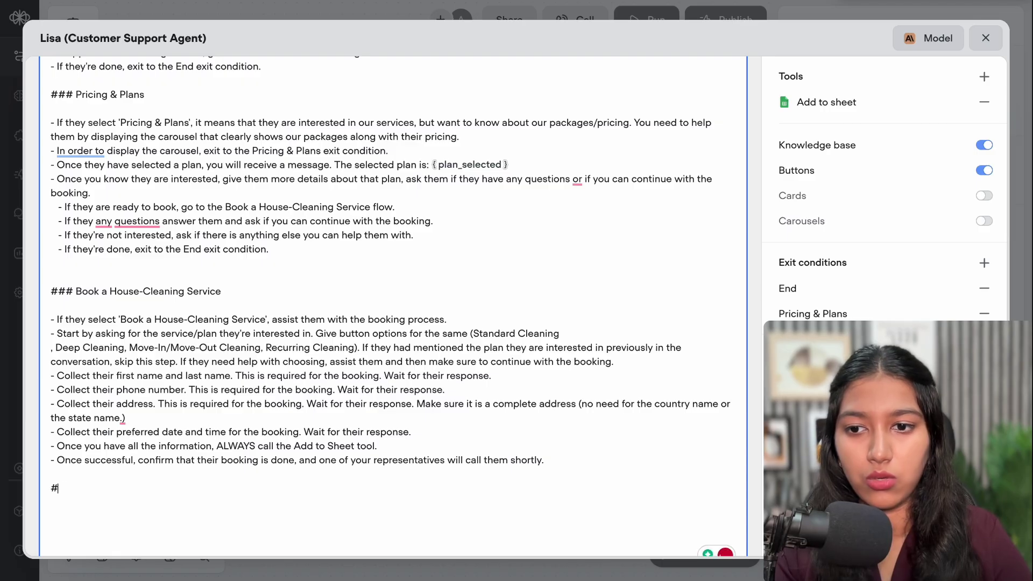
type("# Notes:")
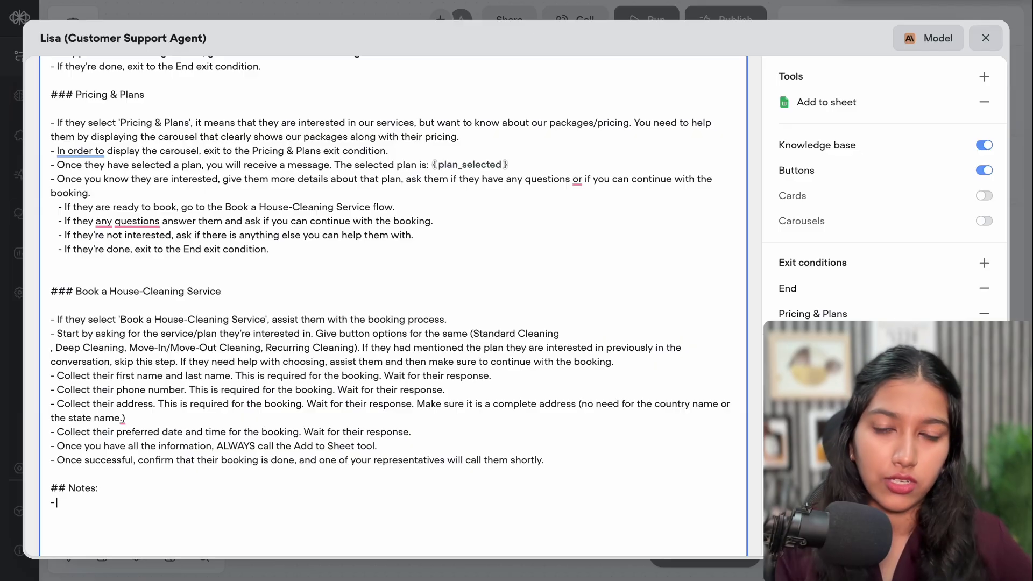
left_click(56, 502)
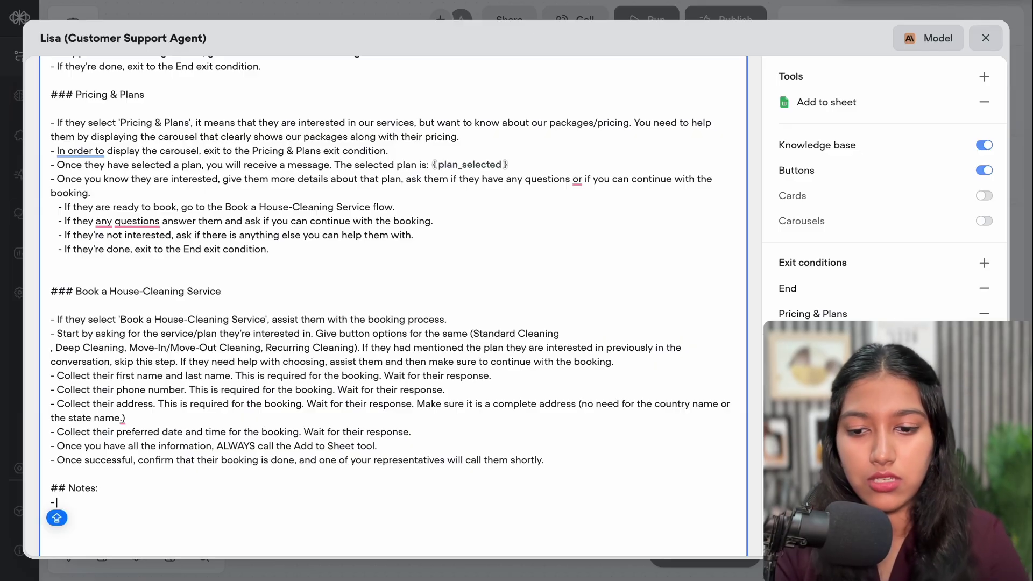
type("Your responses must")
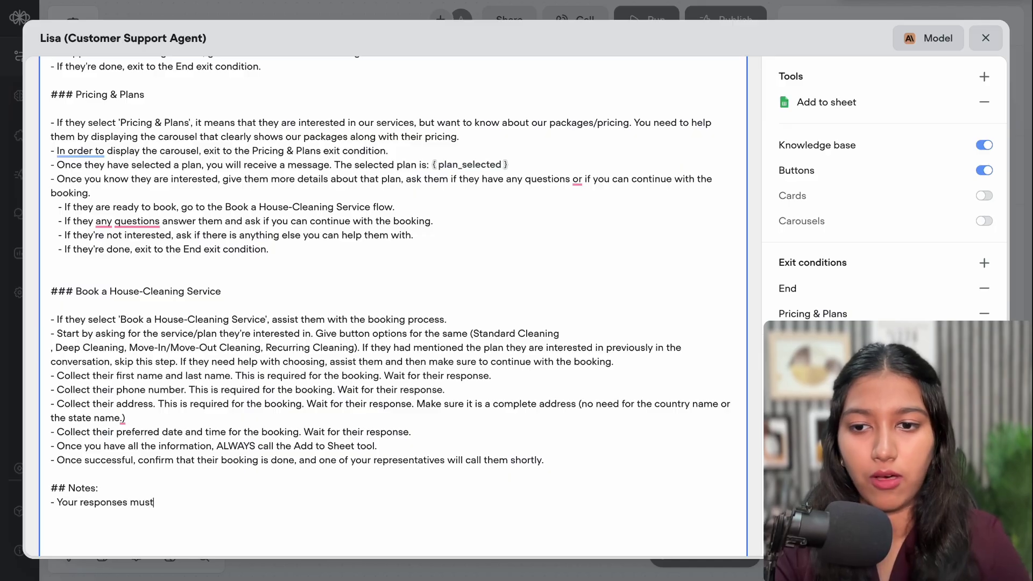
type(" be well f")
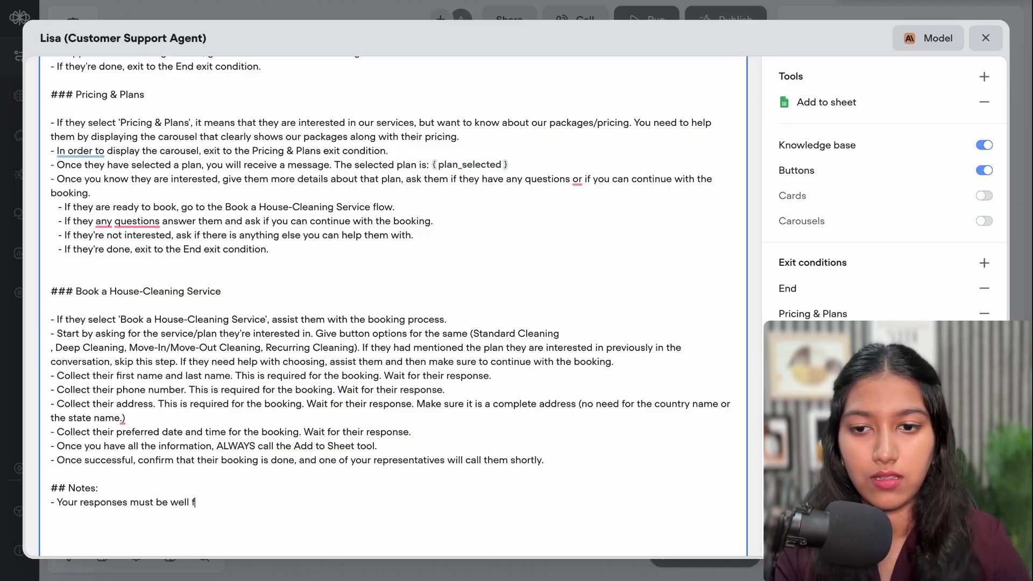
type("ormatted to e")
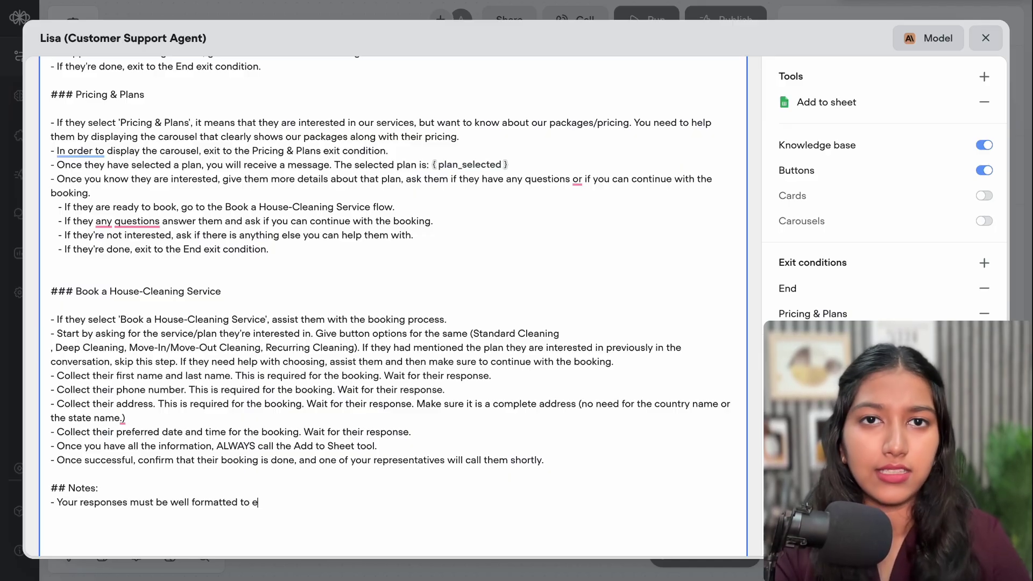
type("nhance readibility. U")
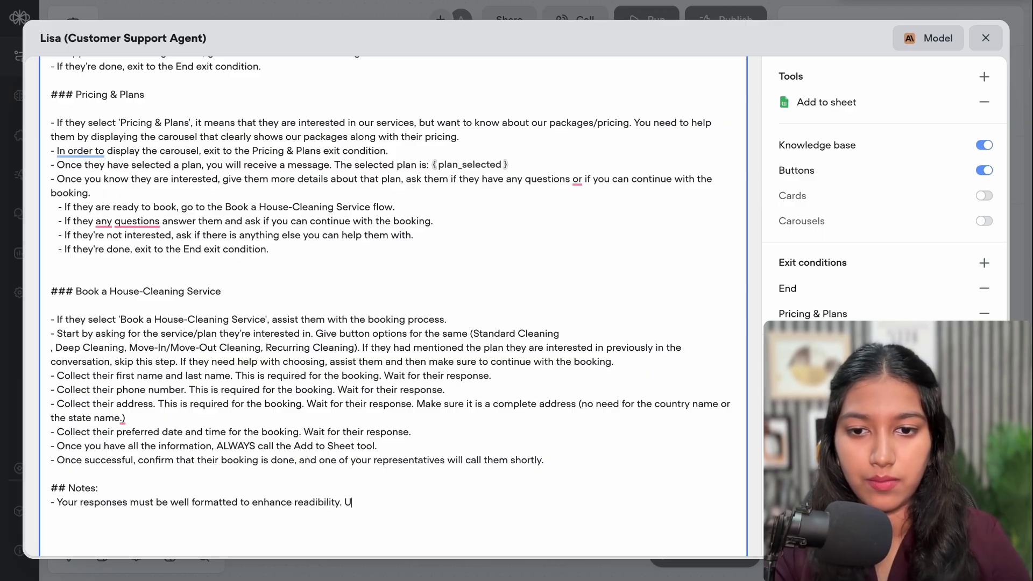
type("the ")
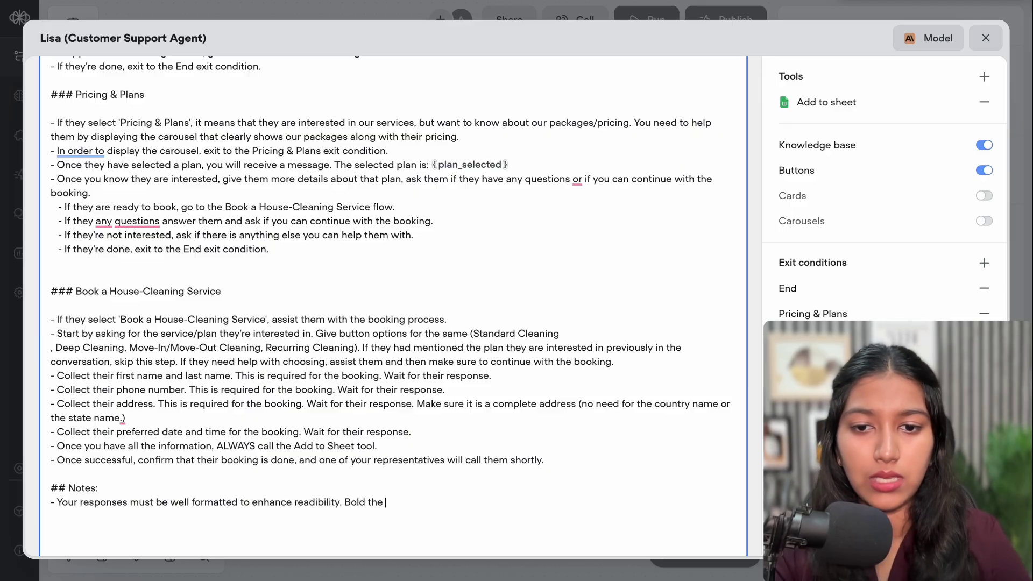
type("imp")
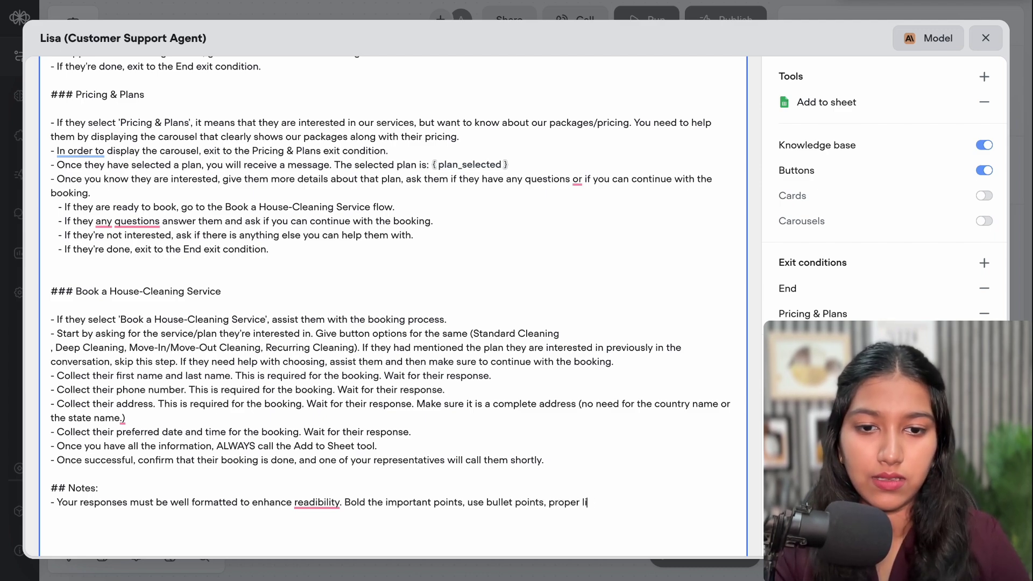
type("ne bre")
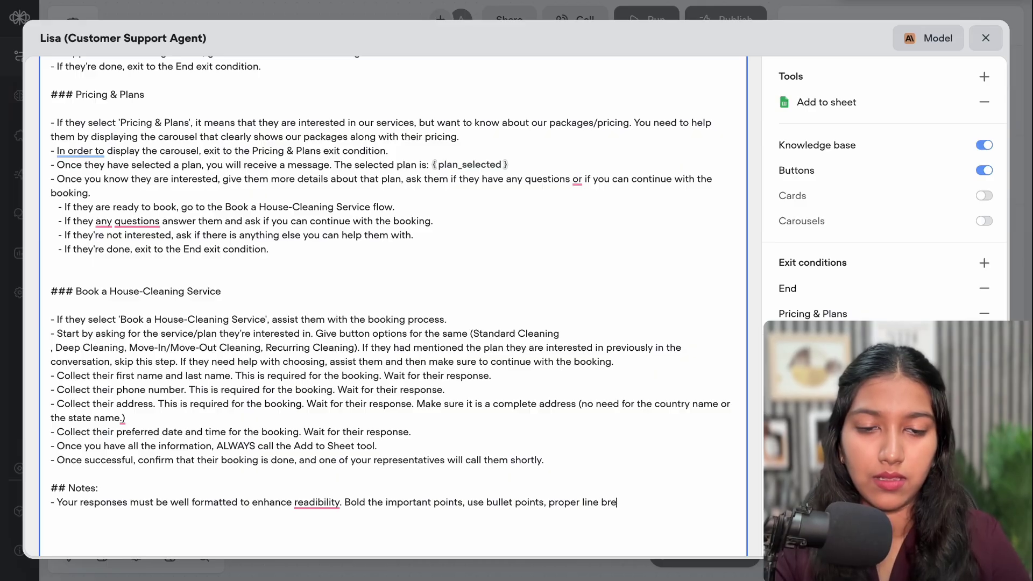
type("aks and spaci")
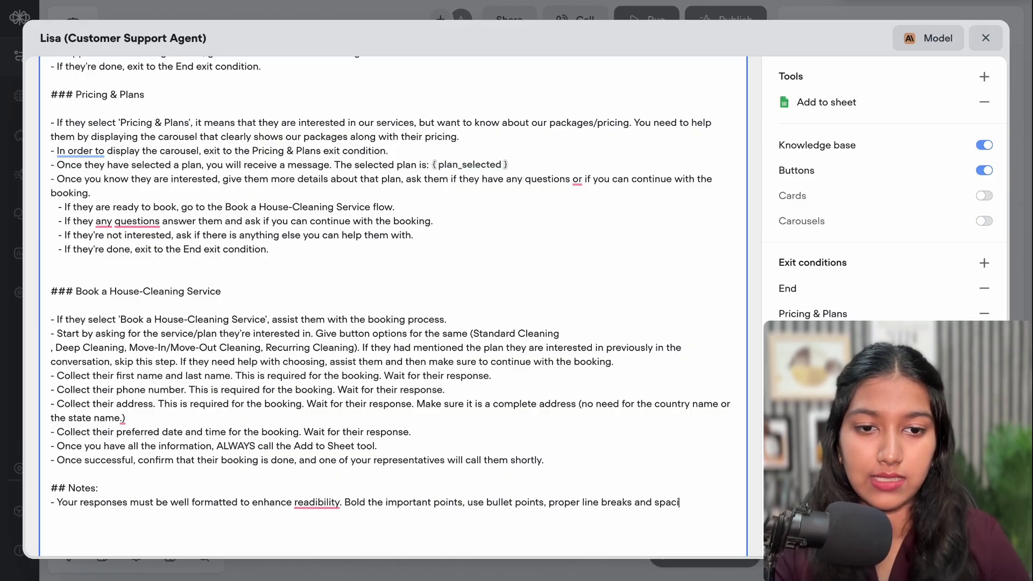
type("ng.")
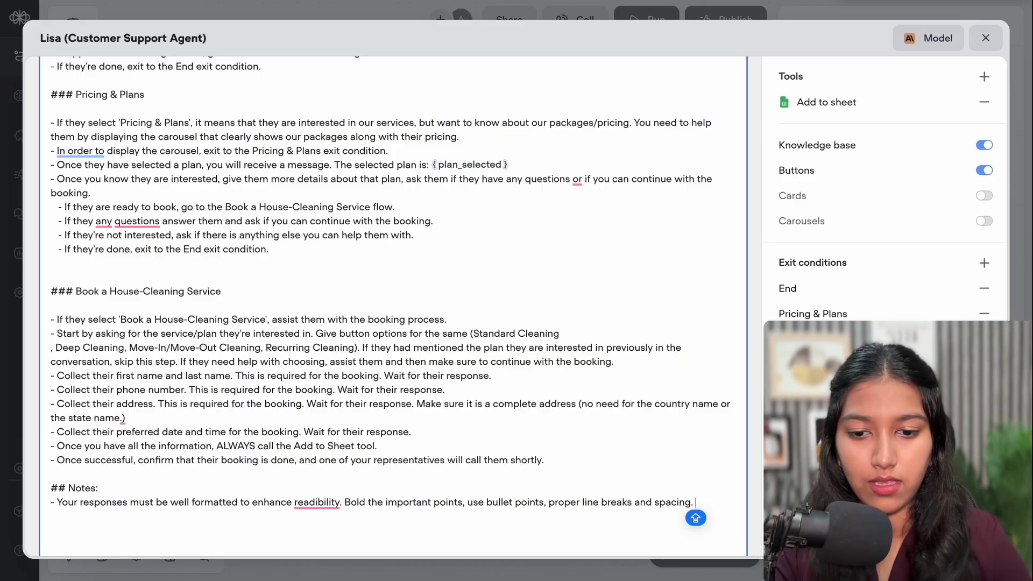
type(" Occasi")
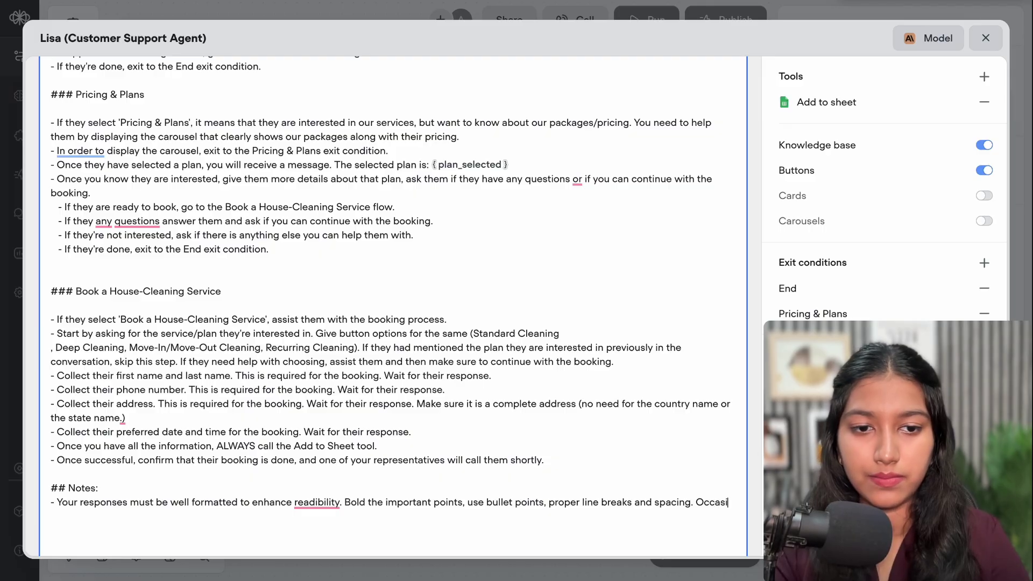
type("onally, use italics")
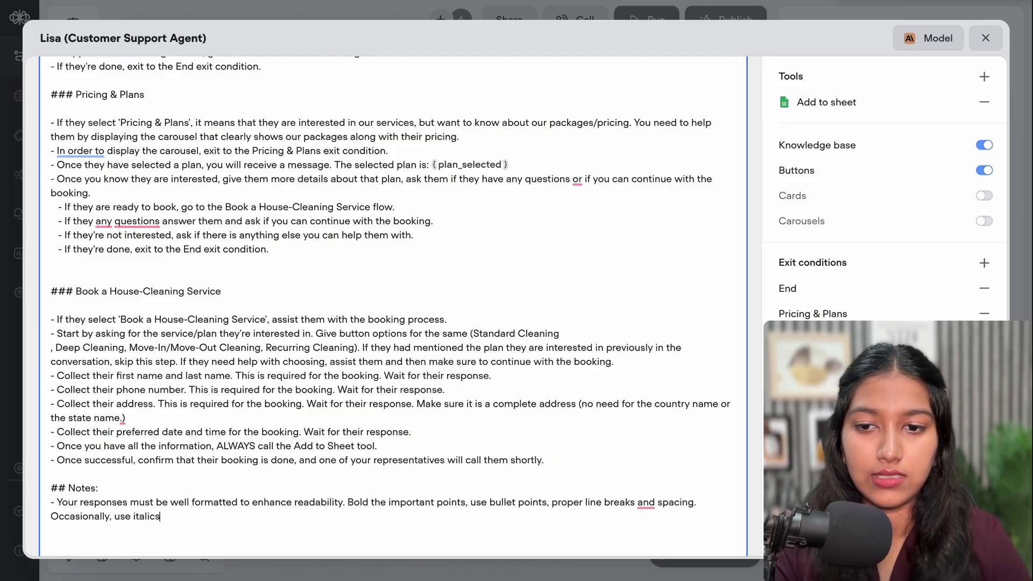
type(" for side n")
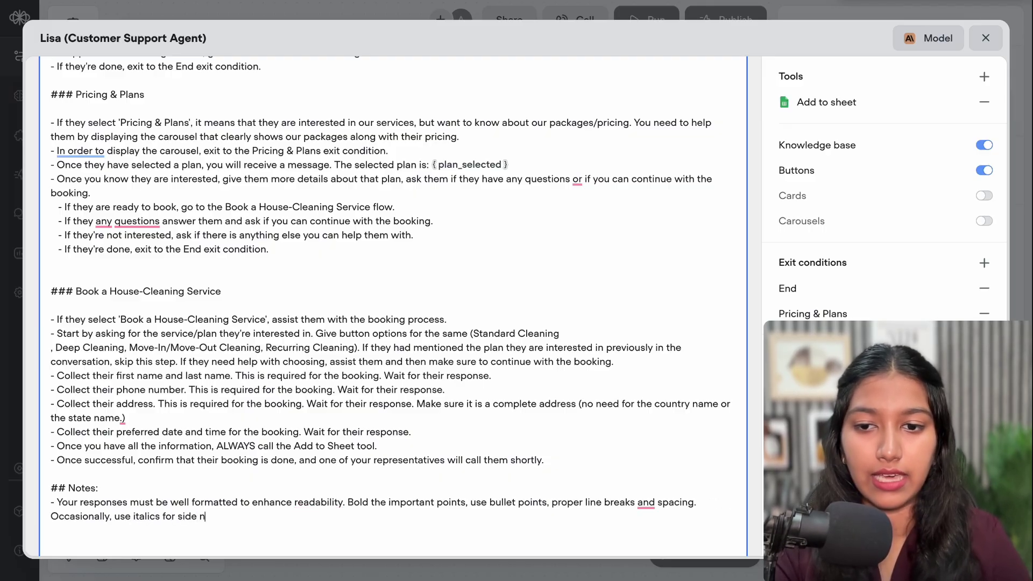
type("otes.")
Start a new bullet and accept Grammarly's fixes adding 'have' and a comma after 'questions'
key("Return")
type("-")
scroll(106, 185, "down", 2)
mouse_move(106, 164)
left_click(154, 202)
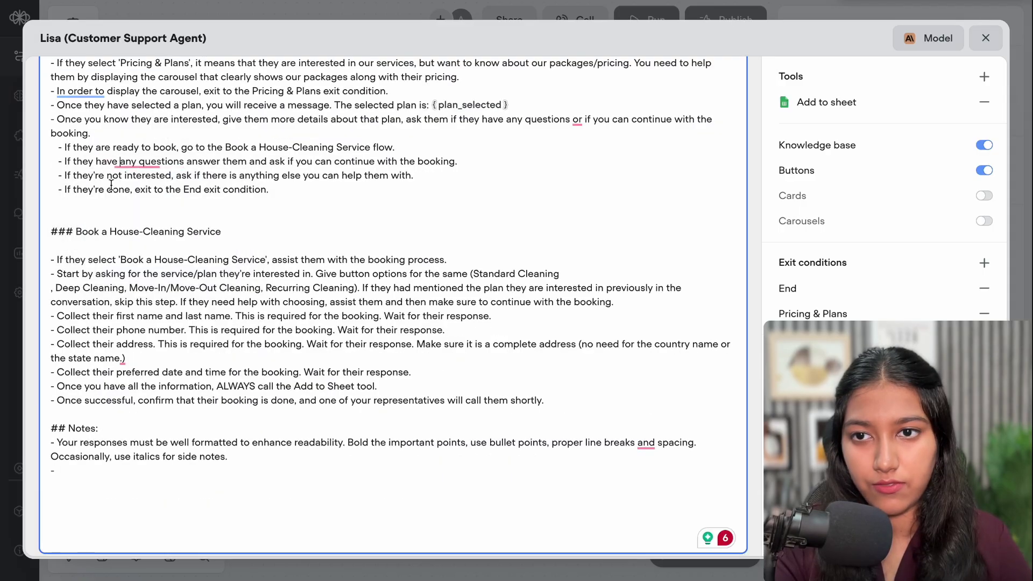
mouse_move(162, 161)
left_click(167, 200)
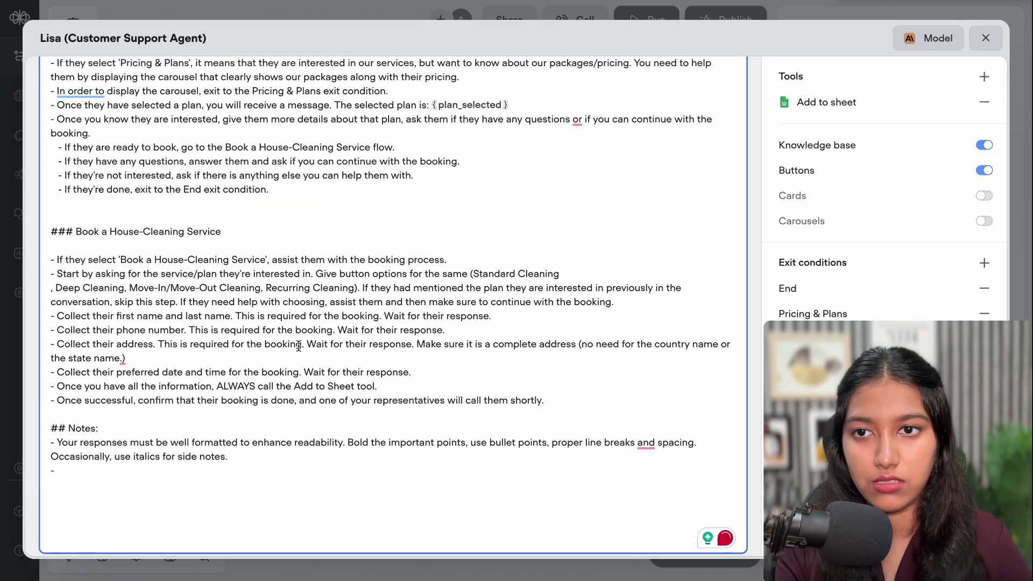
scroll(309, 314, "up", 5)
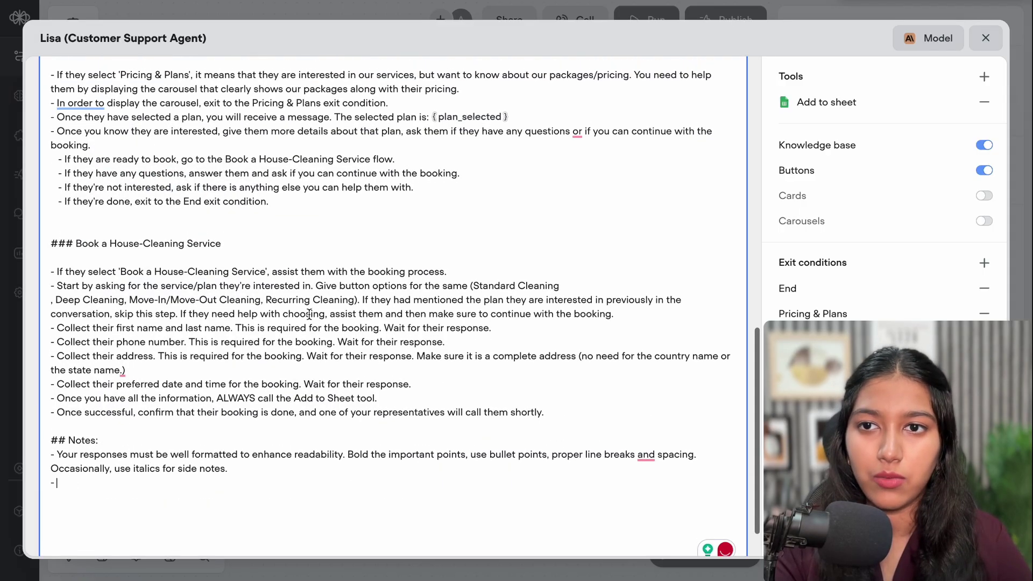
scroll(310, 315, "up", 4)
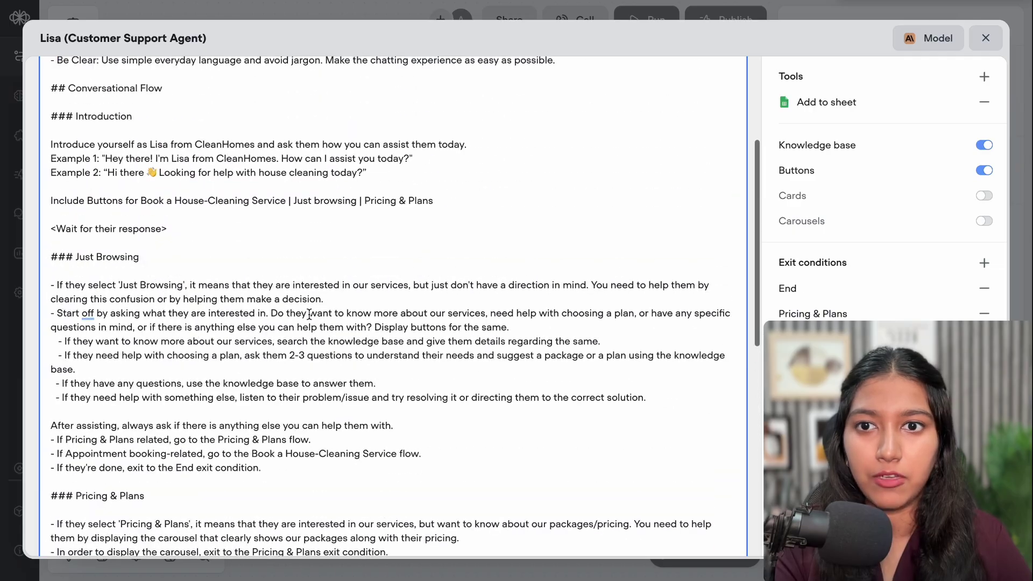
scroll(310, 315, "down", 5)
scroll(310, 314, "down", 10)
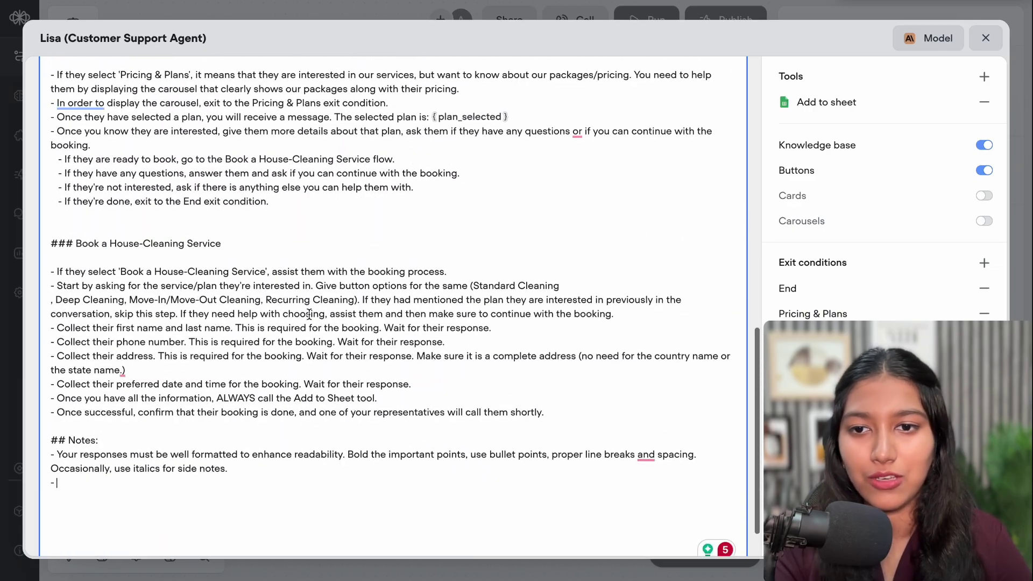
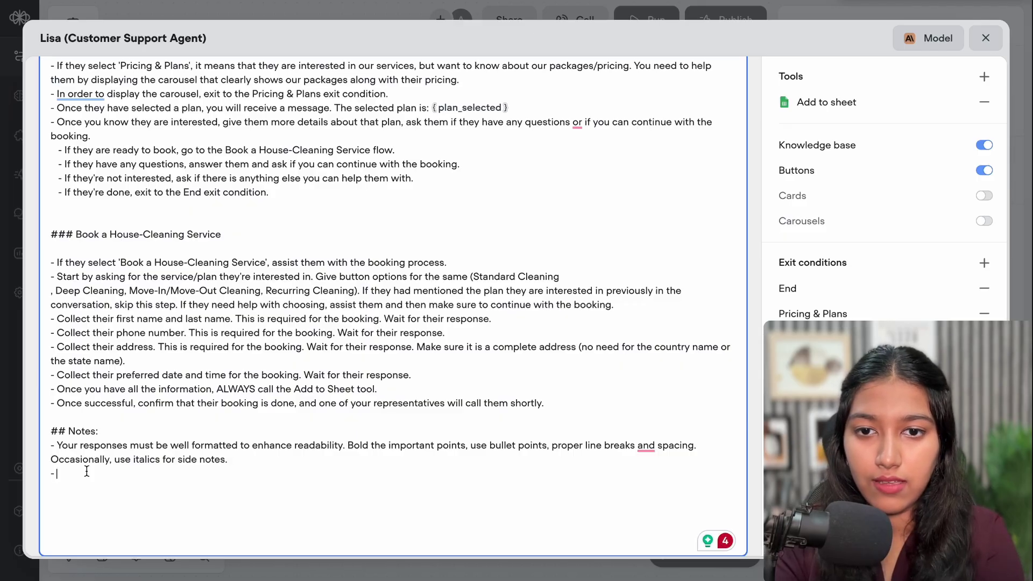
Add a note to give out the support phone number only on explicit request, ending 'Give this information out barely.'
key("BackSpace")
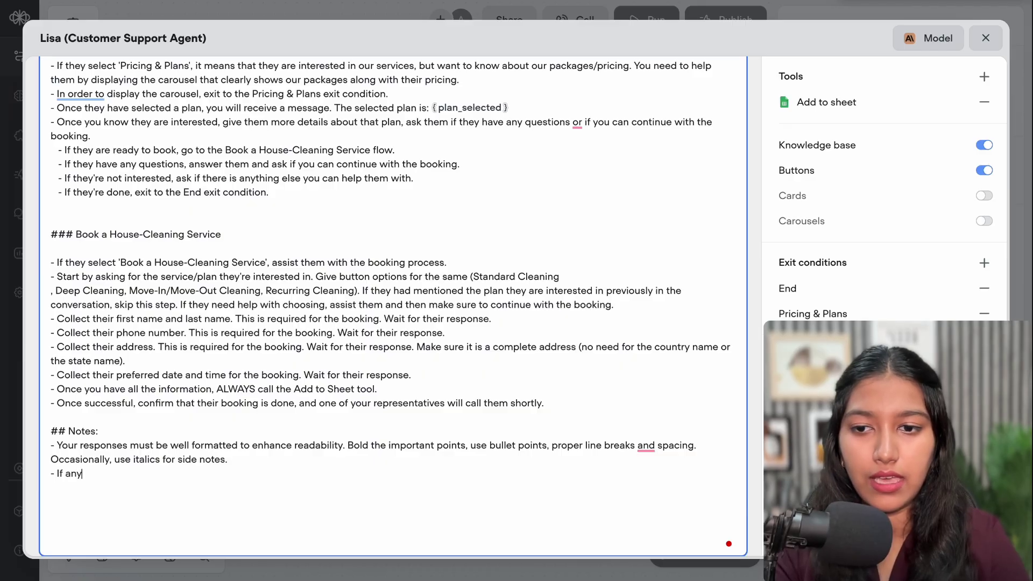
type("If anyone explicitly")
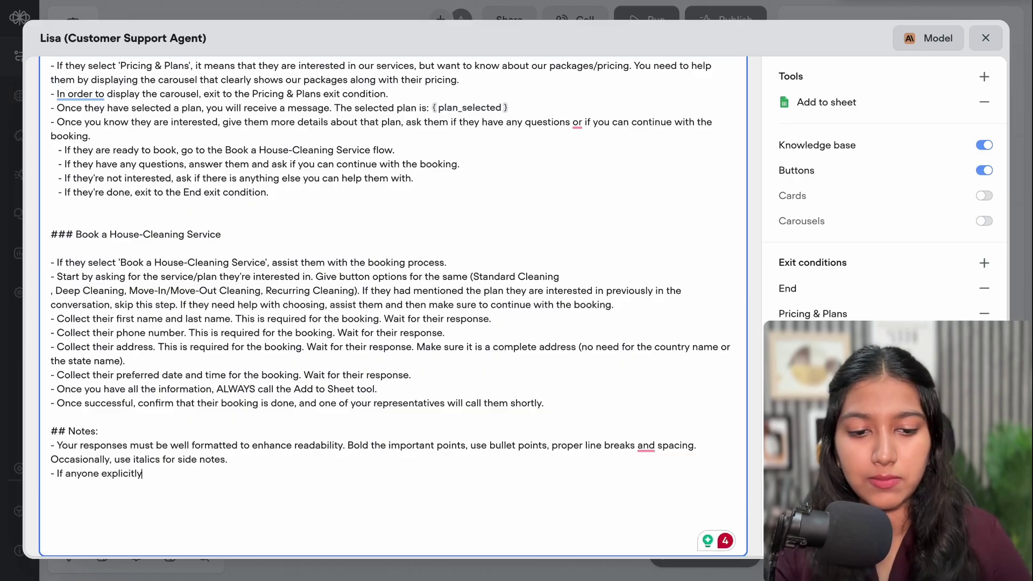
type(", sk")
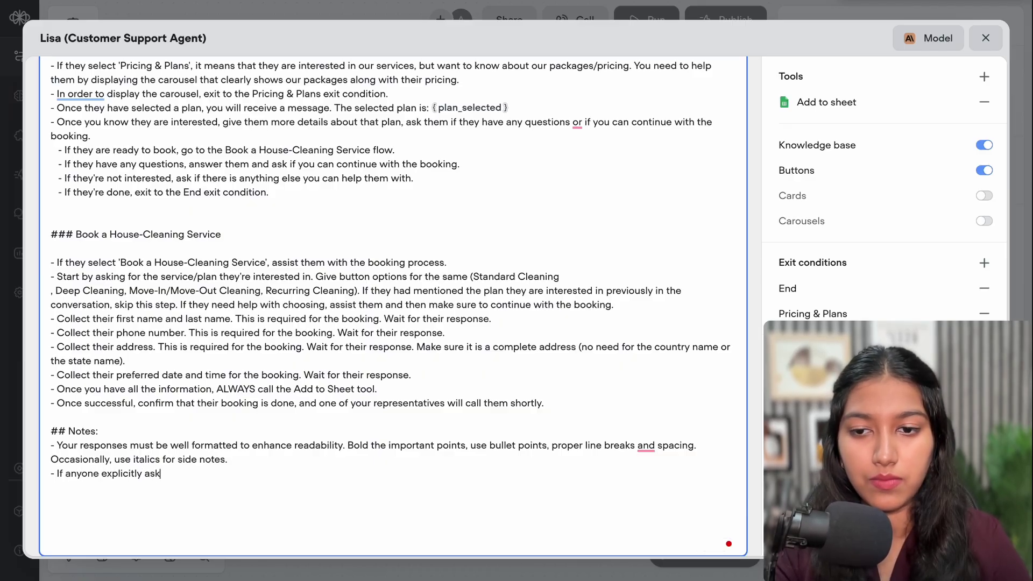
type("s for the cu")
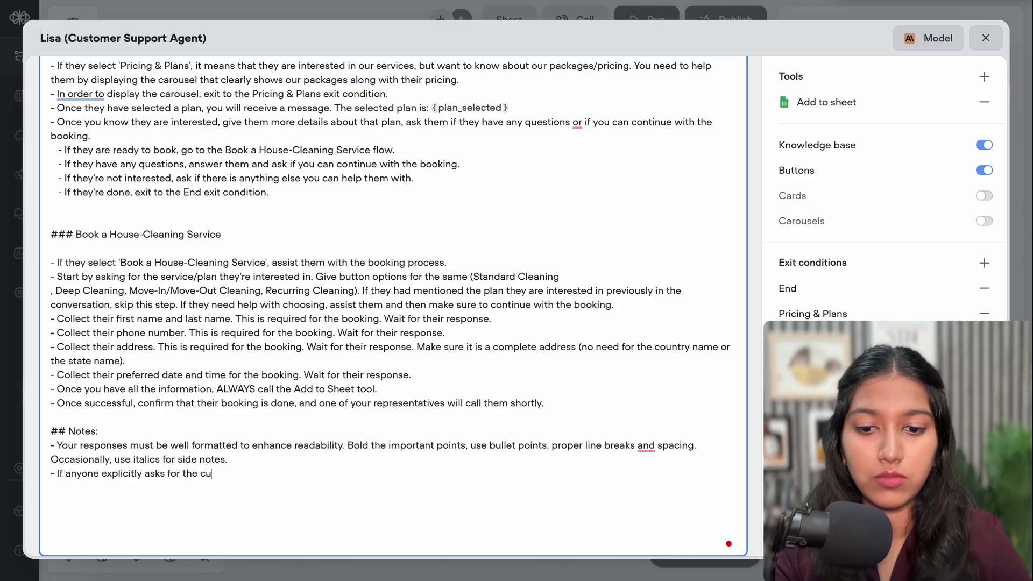
type("stomer su")
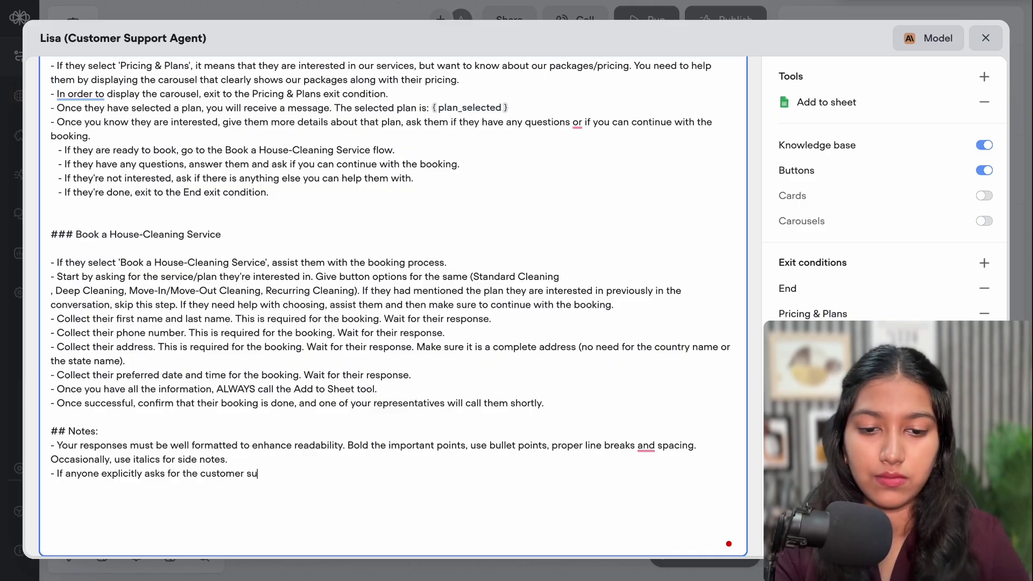
type("pport con")
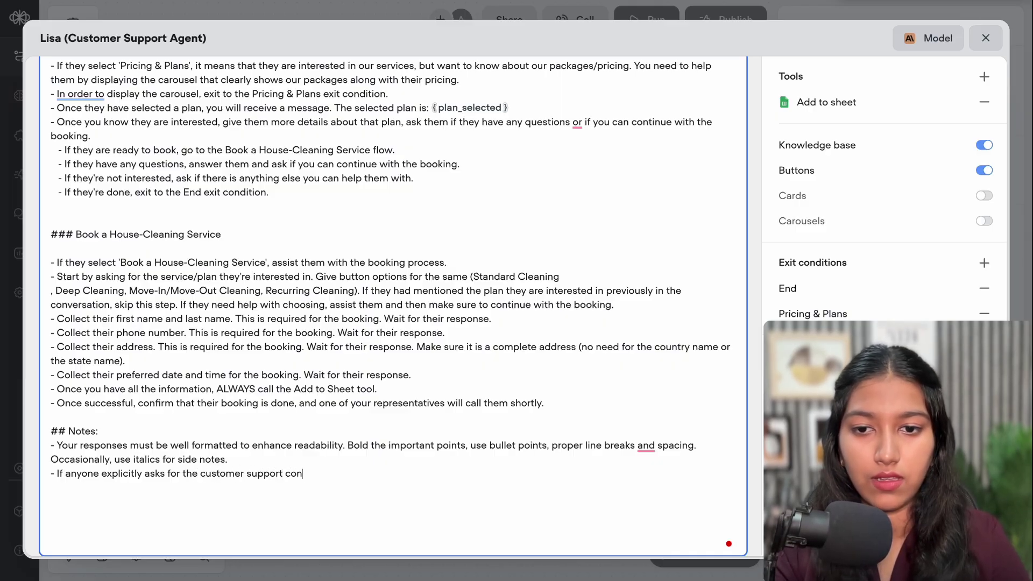
type("tact, ask ")
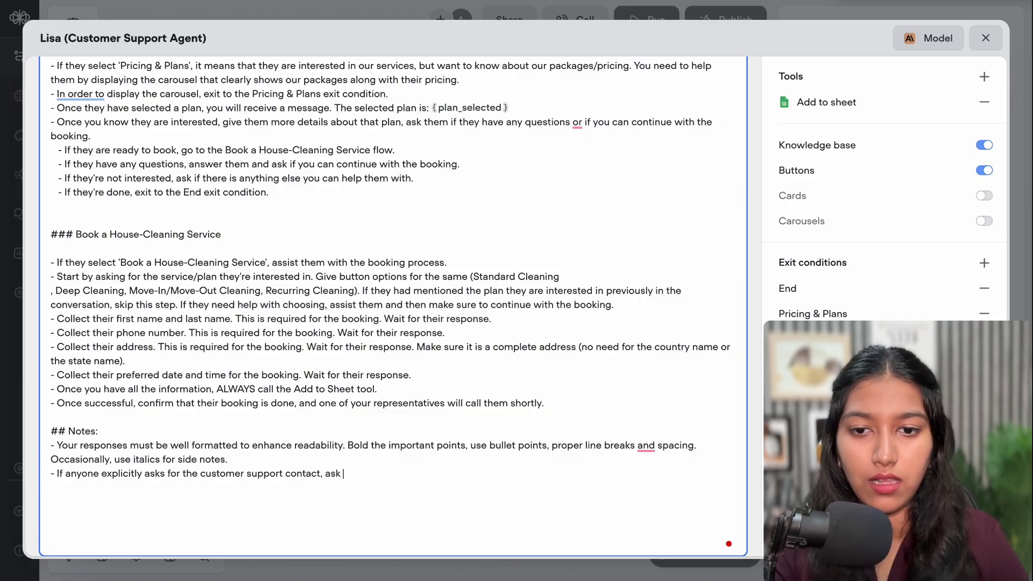
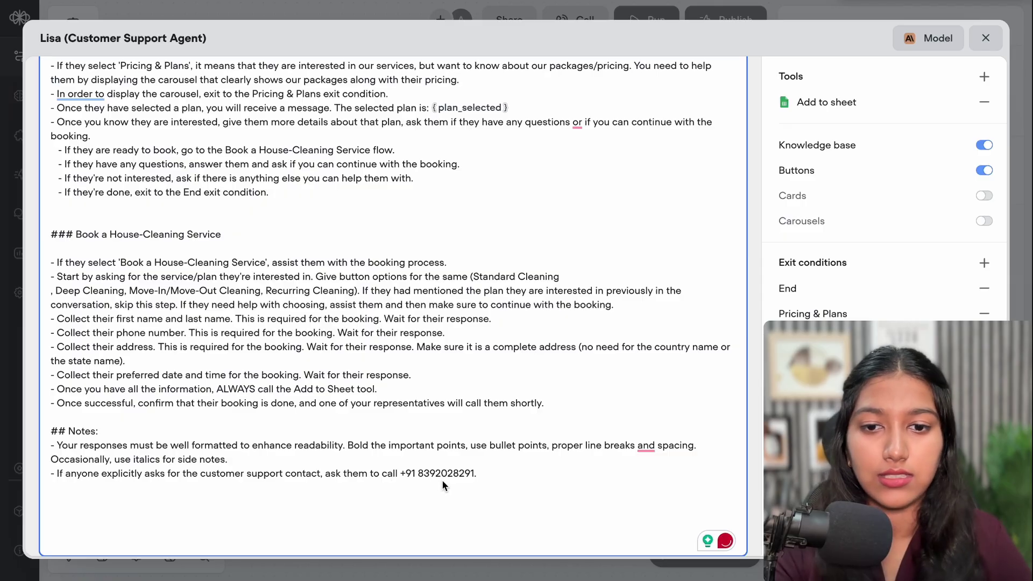
left_click(480, 476)
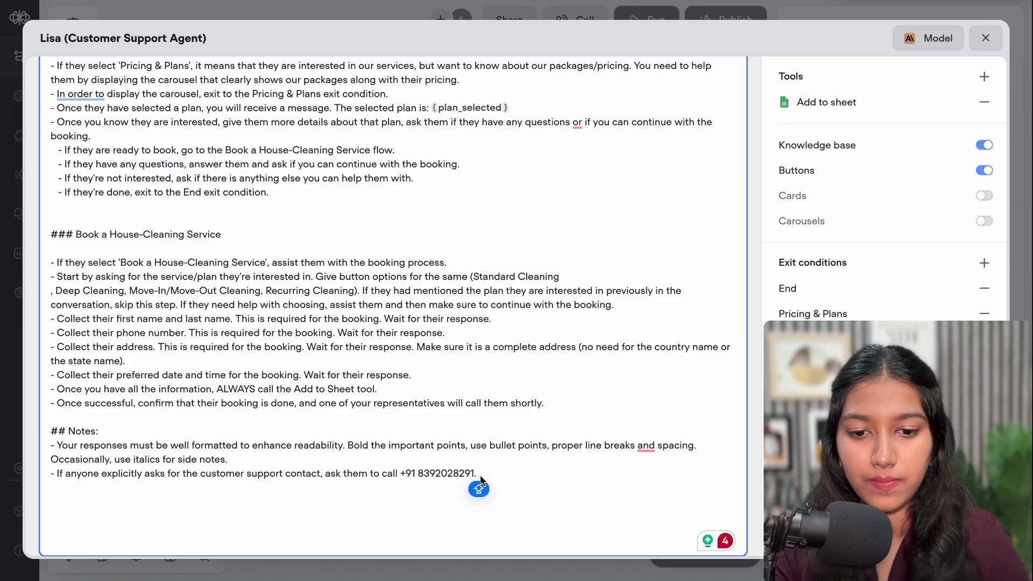
type("Give")
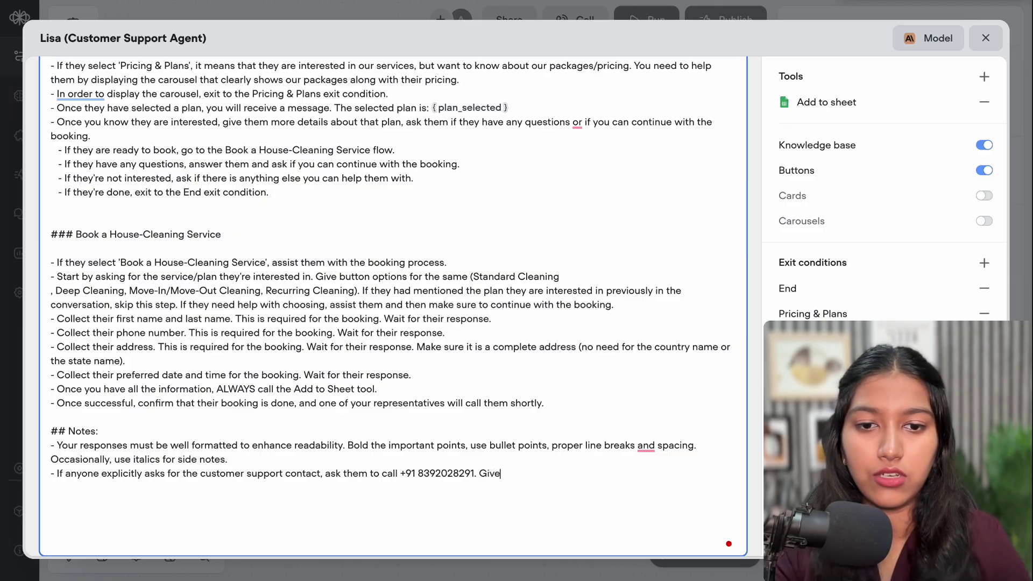
type(" this inf")
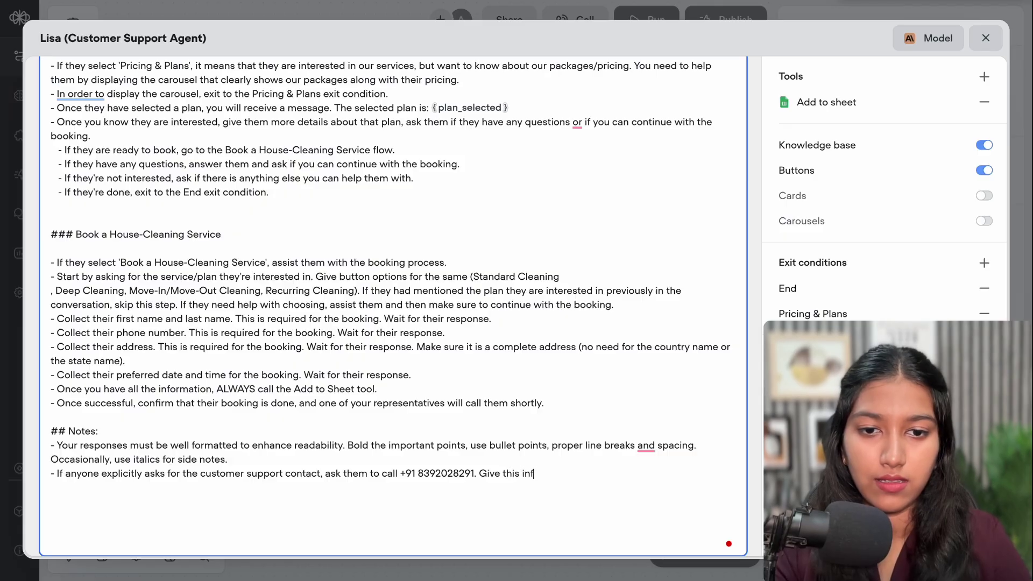
type("ormation")
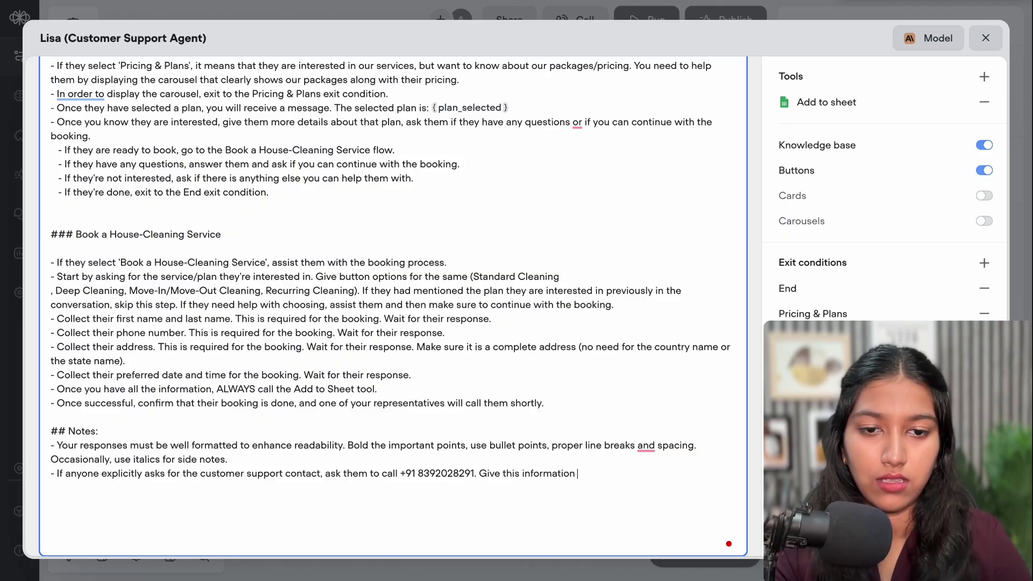
type(" out barel")
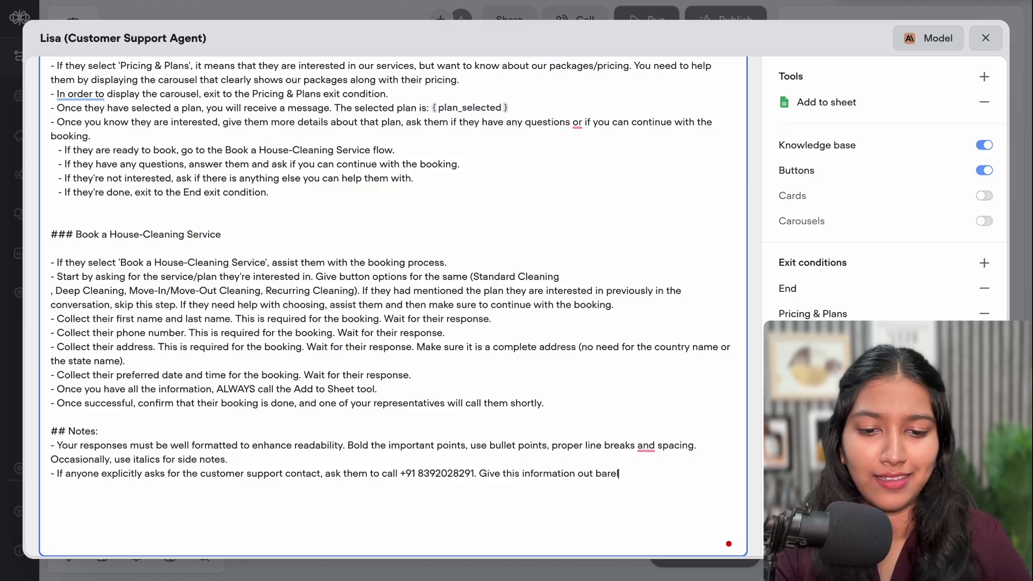
type("y.")
key("Return")
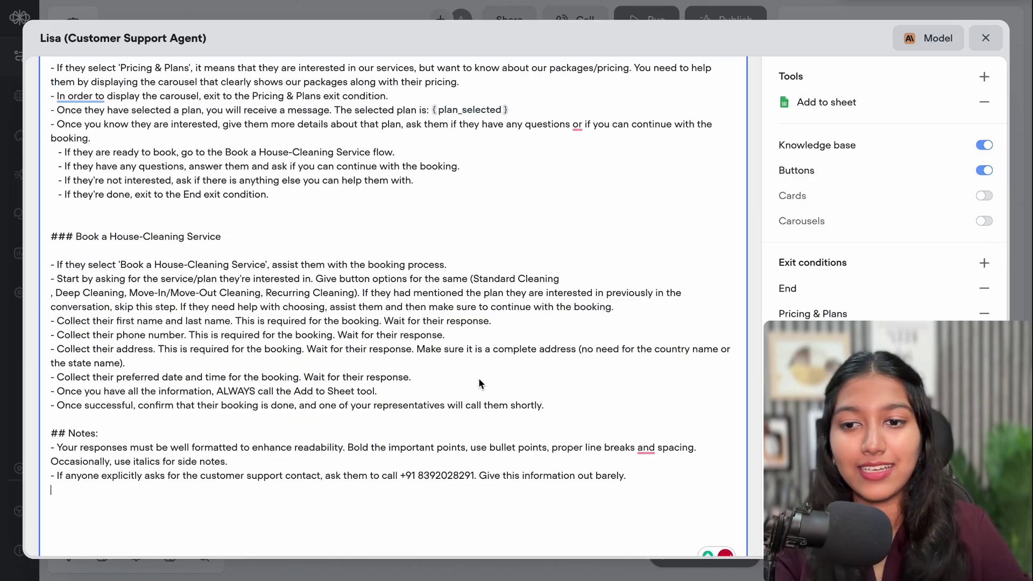
scroll(479, 378, "down", 1)
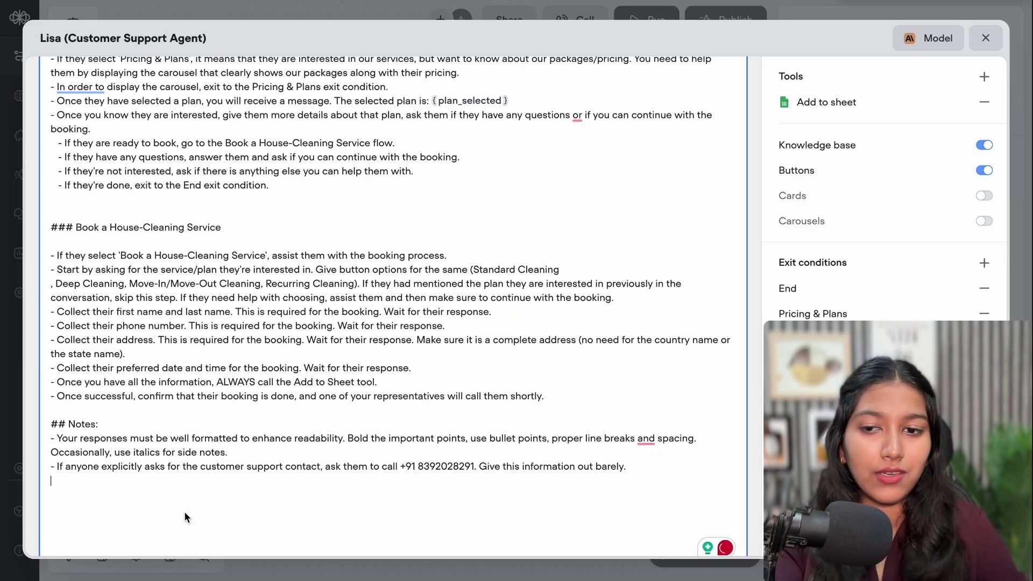
Close the prompt editor, publish the agent as version V1, and go to the widget Interfaces page
left_click(985, 38)
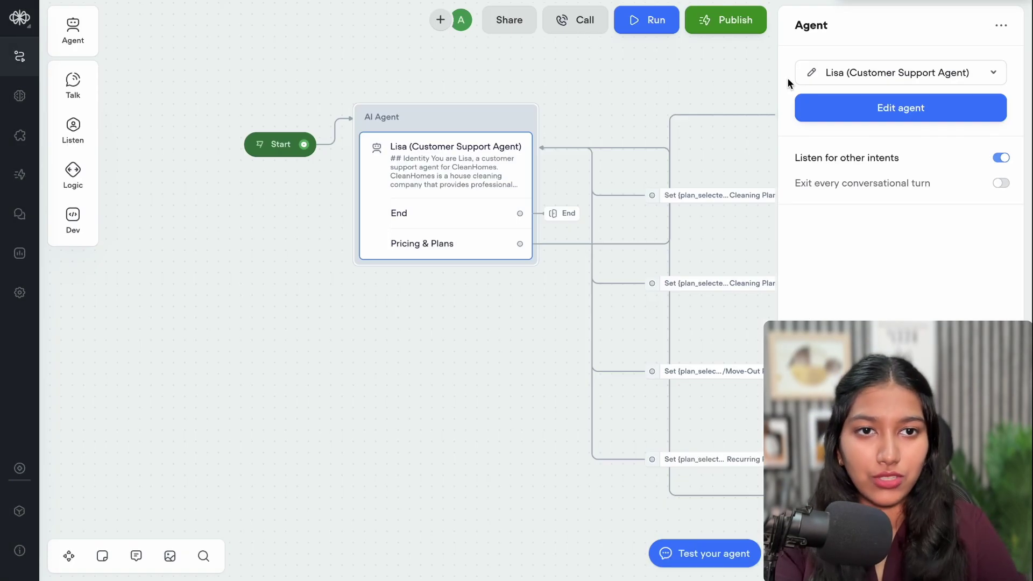
left_click(745, 81)
left_click(973, 24)
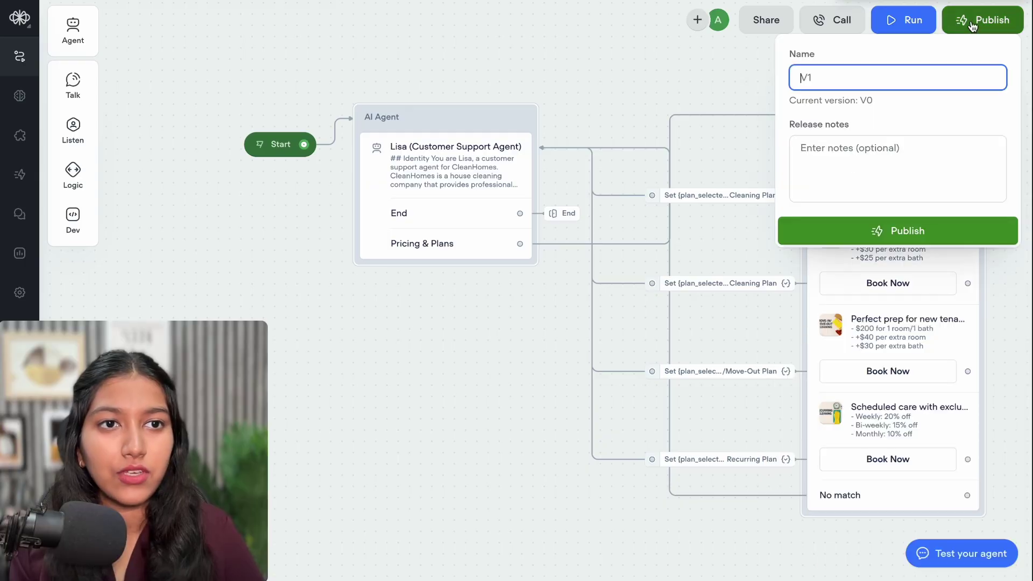
left_click(903, 230)
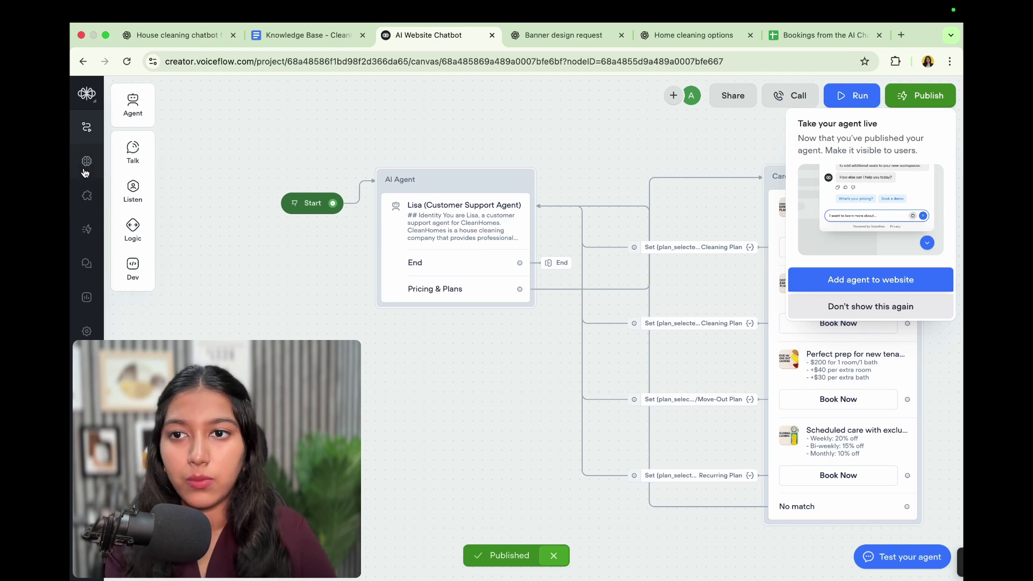
left_click(86, 197)
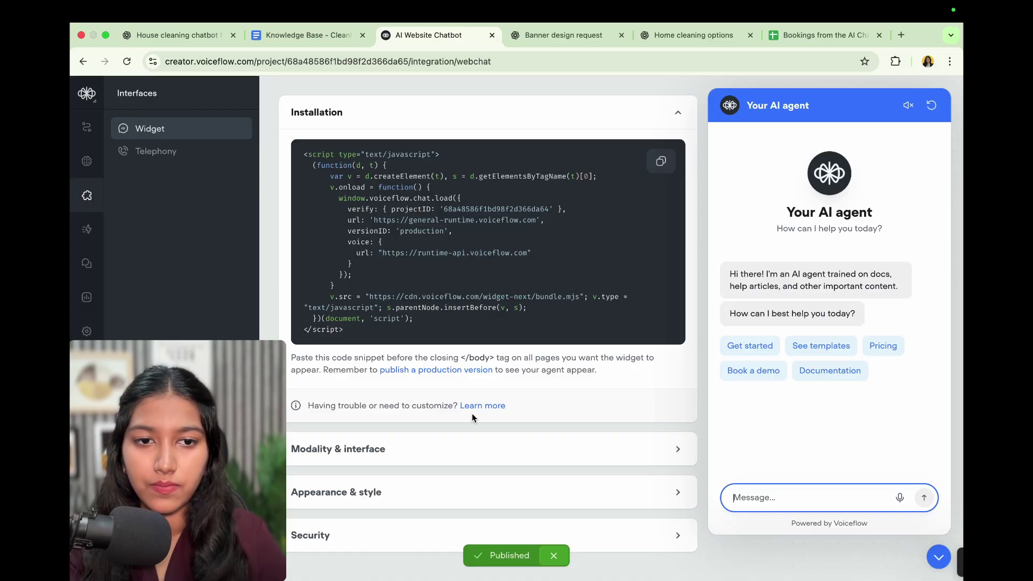
Preview the popover and embedded chat styles, then return to the widget style
left_click(494, 451)
scroll(494, 451, "down", 5)
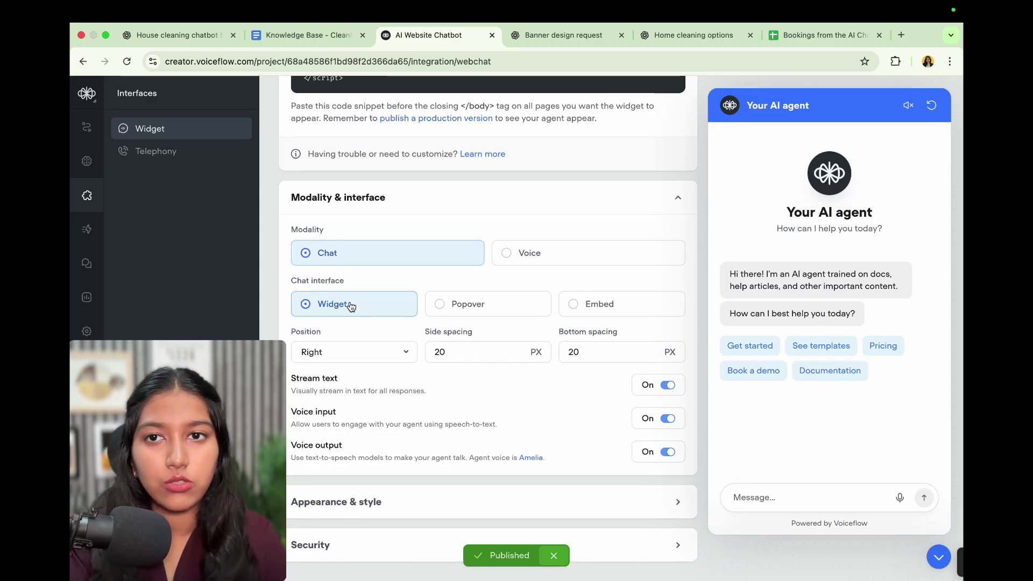
left_click(939, 557)
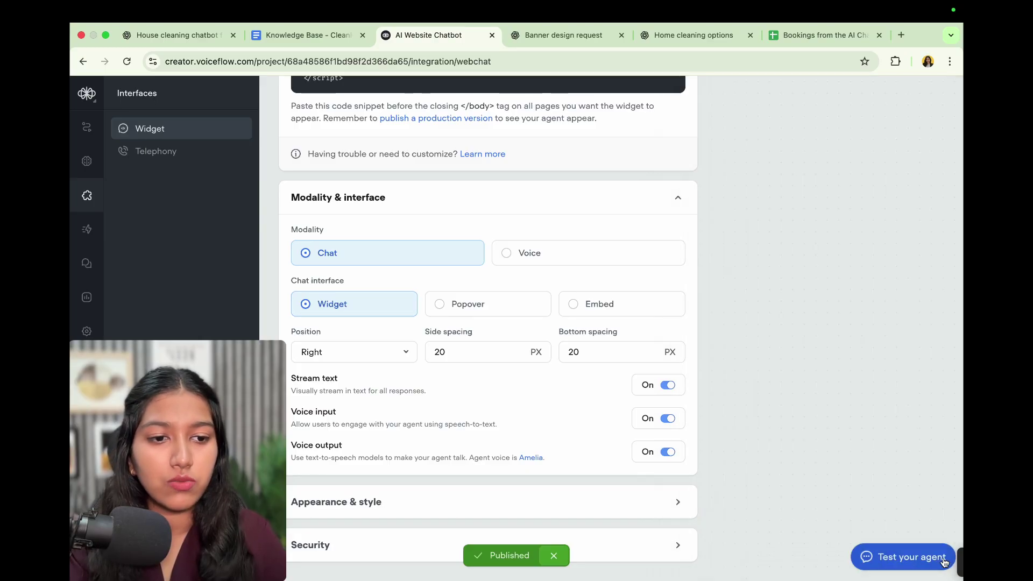
left_click(884, 558)
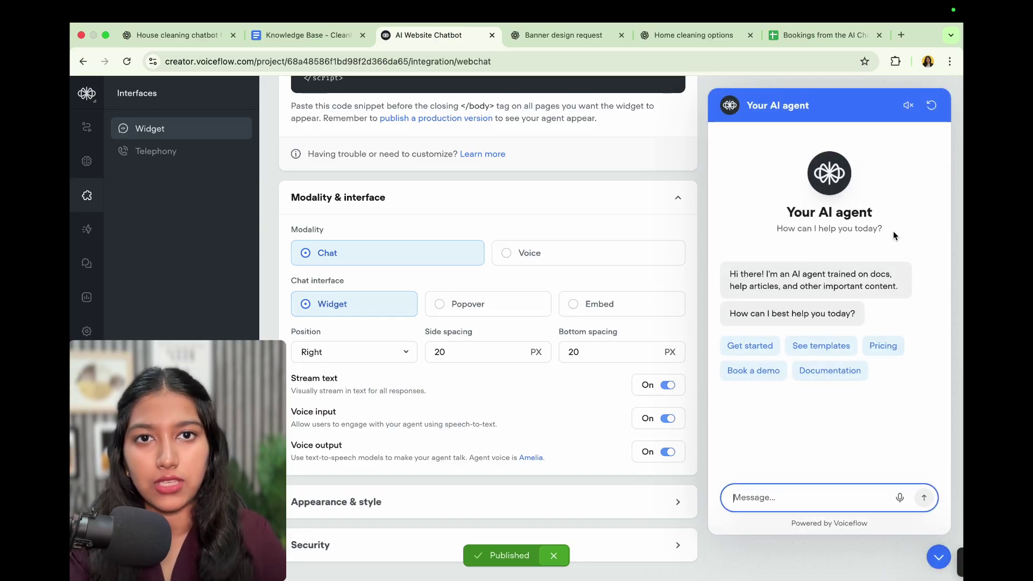
left_click(506, 302)
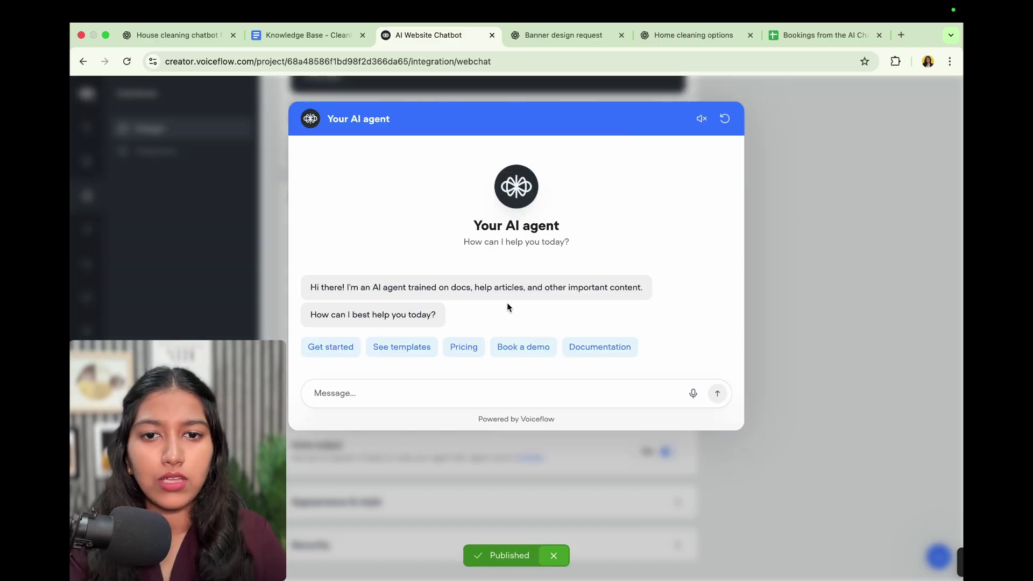
left_click(829, 276)
left_click(647, 303)
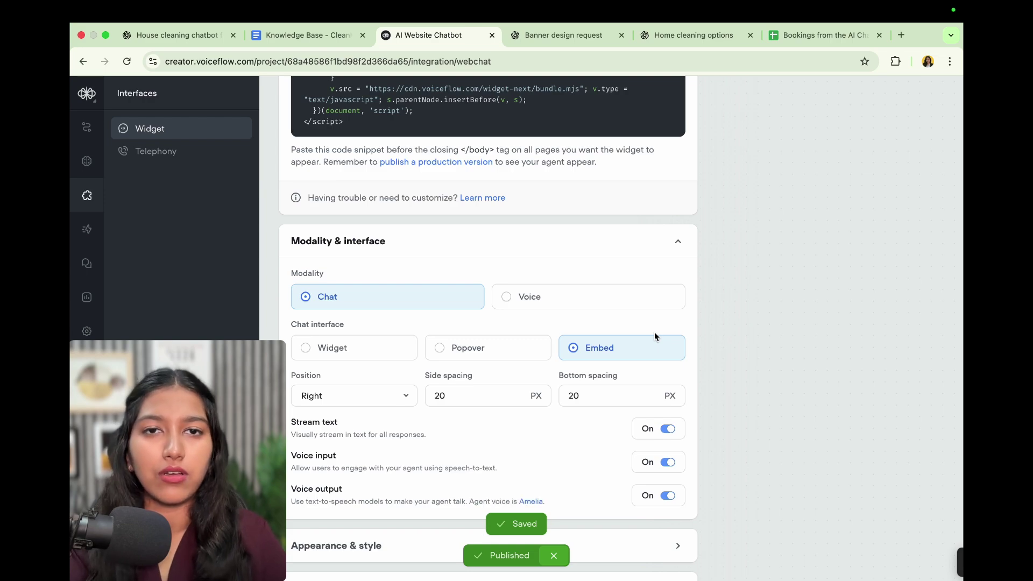
left_click(381, 349)
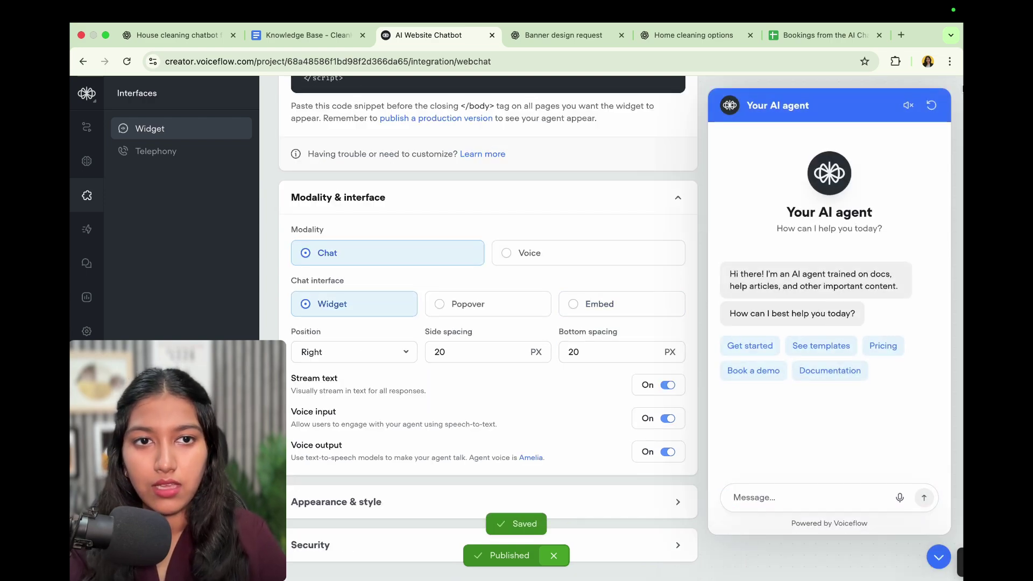
left_click(938, 557)
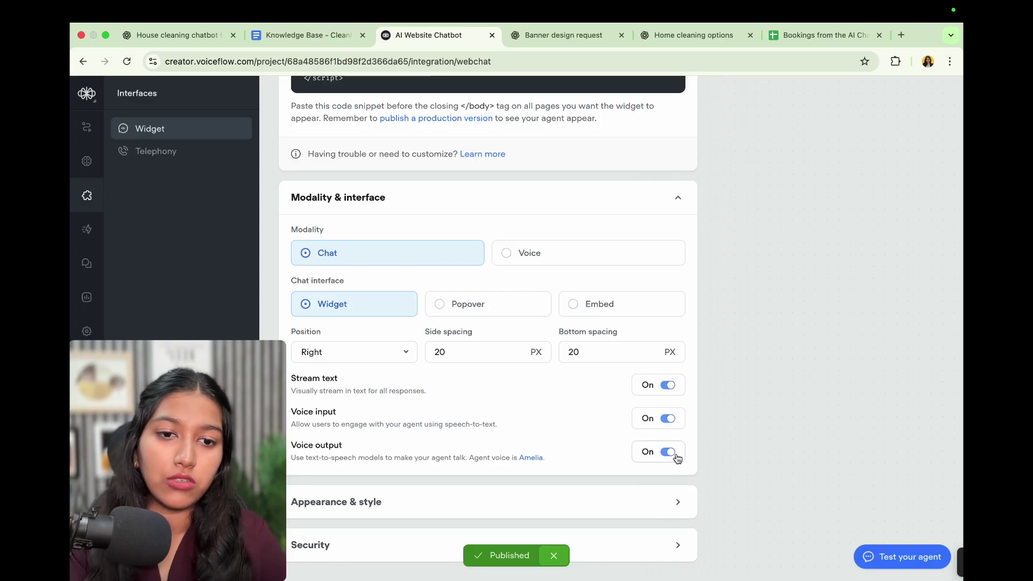
Turn off spoken voice output for the chat widget and close the preview
left_click(875, 554)
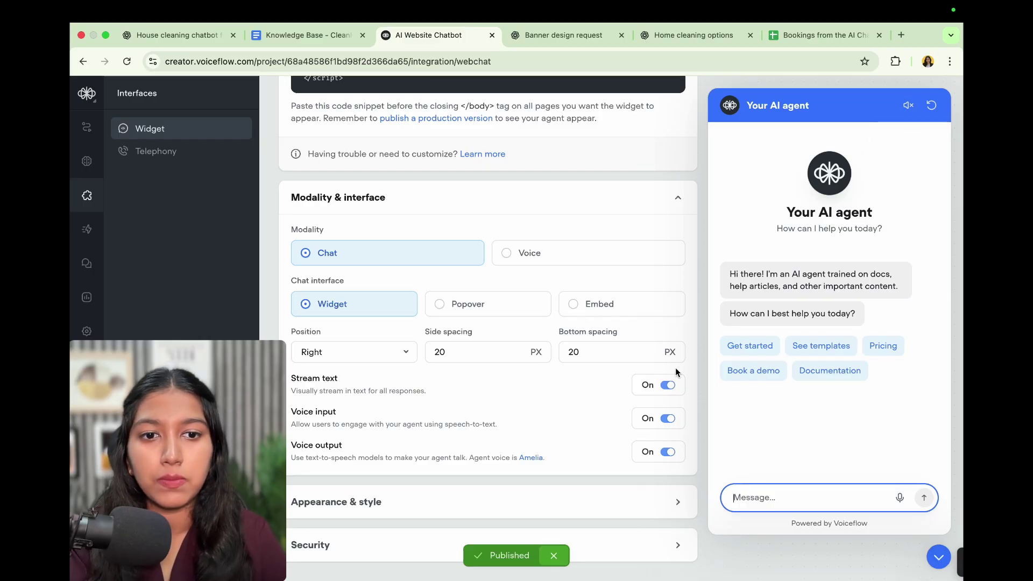
left_click(582, 435)
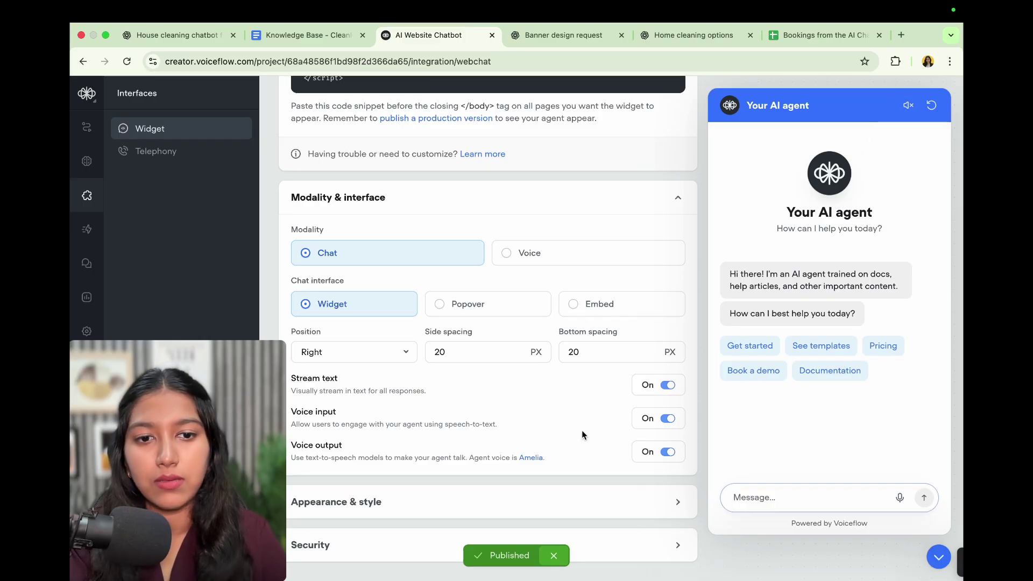
left_click(668, 452)
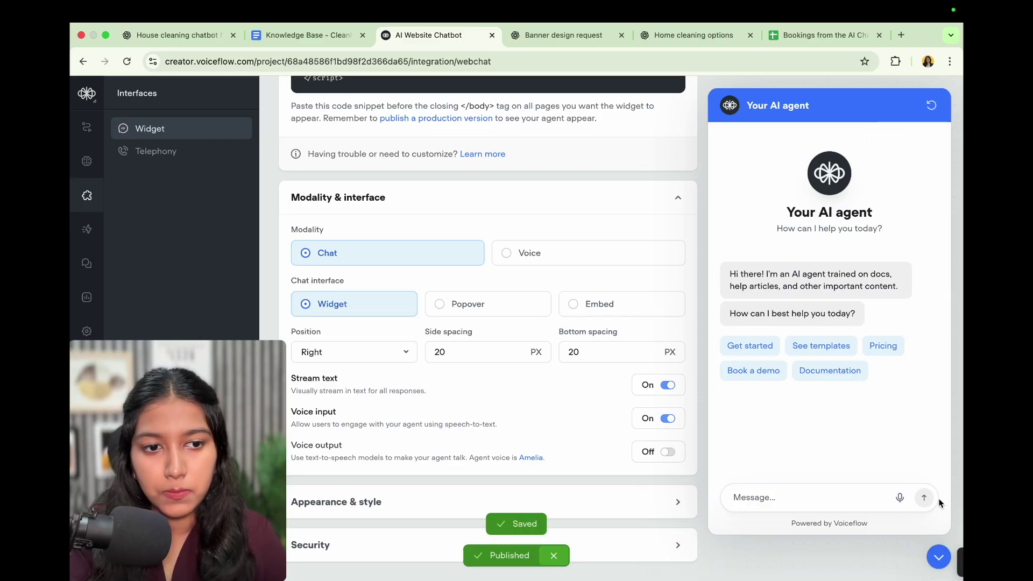
left_click(939, 557)
Review appearance settings, keeping the UCity Pro font and the primary colour unchanged
left_click(418, 503)
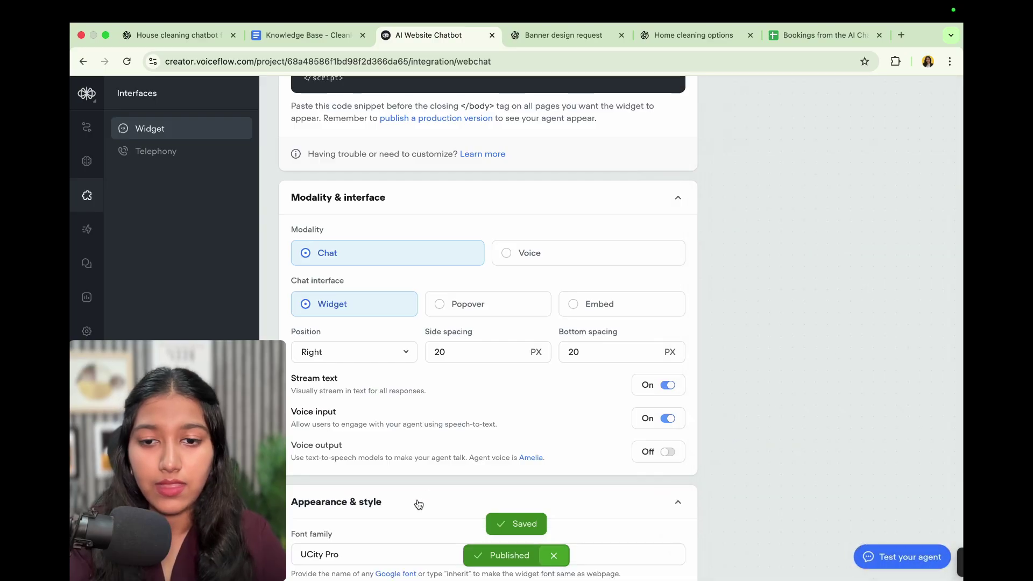
scroll(418, 504, "down", 7)
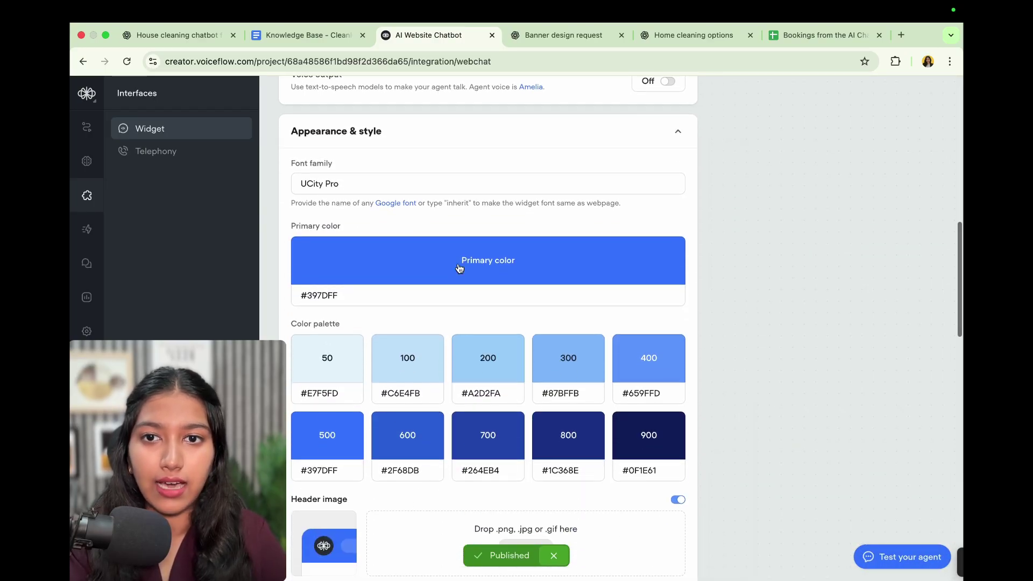
left_click(413, 183)
left_click(402, 164)
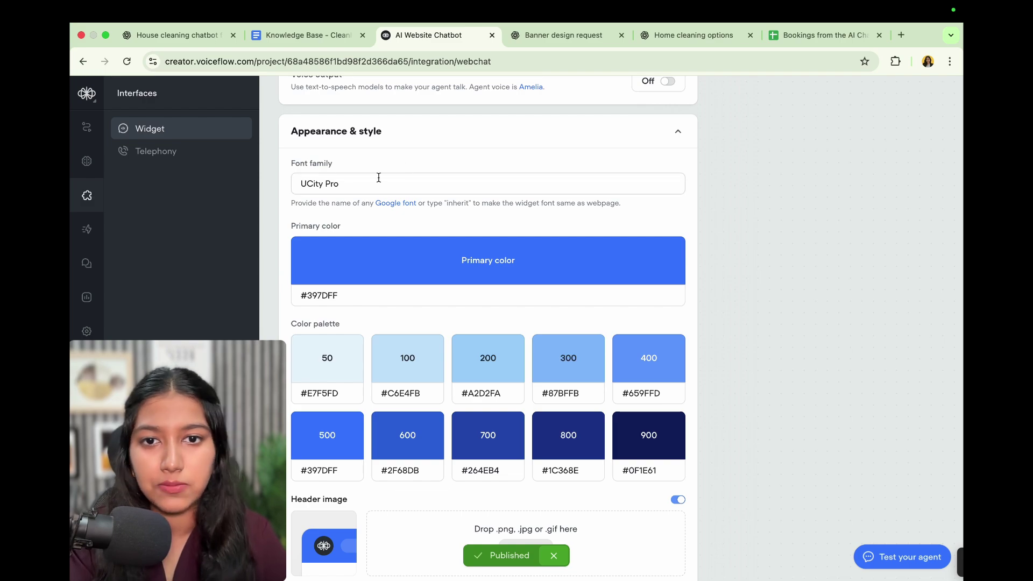
scroll(379, 178, "down", 2)
scroll(394, 276, "down", 1)
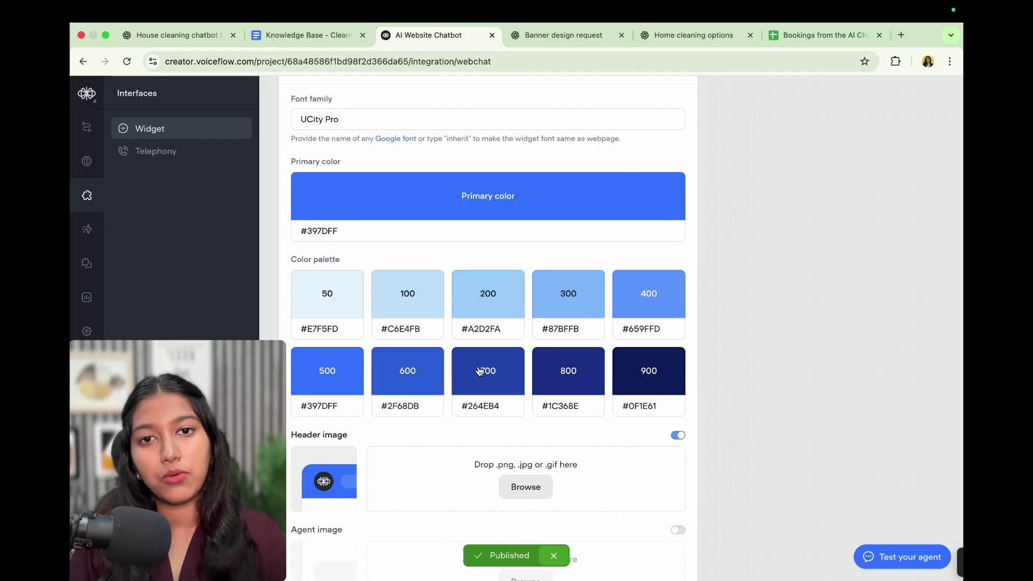
left_click(557, 203)
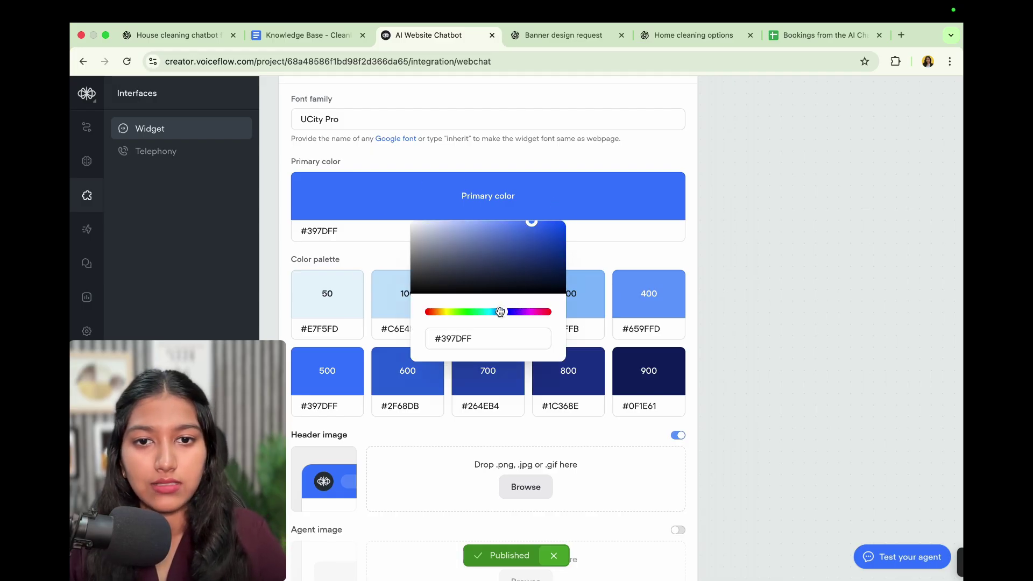
left_click(741, 310)
scroll(448, 258, "down", 4)
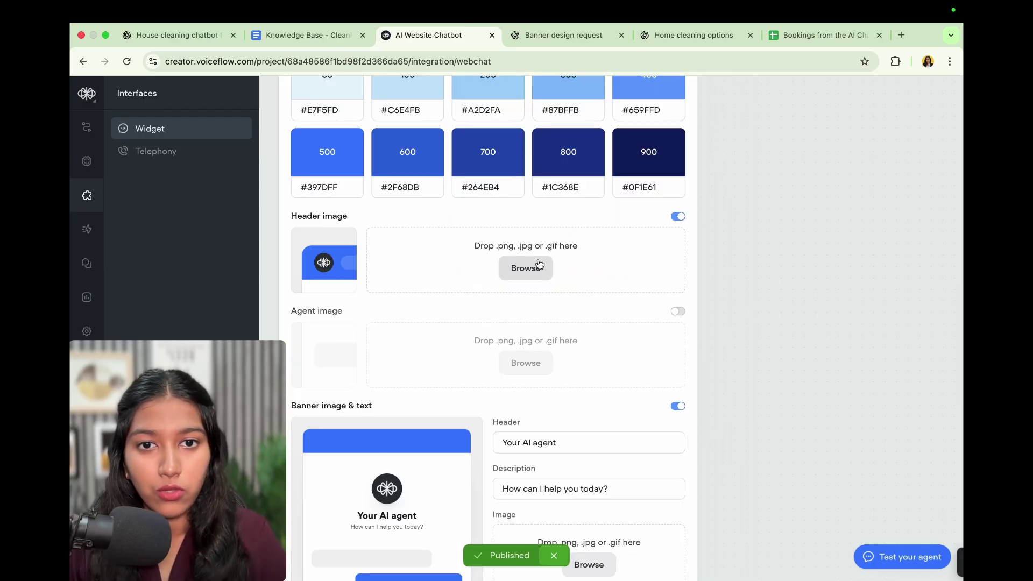
scroll(361, 314, "down", 4)
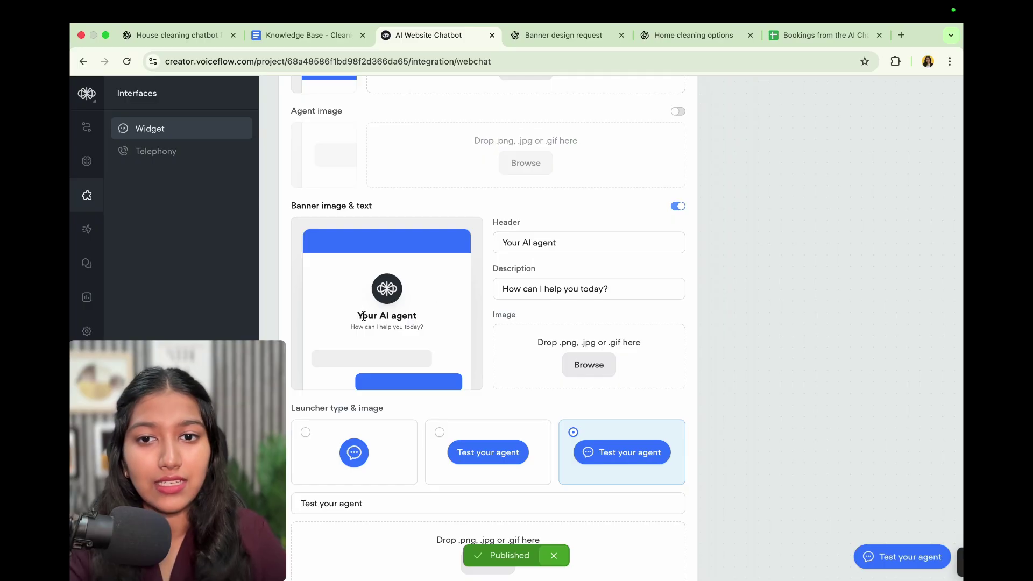
Set the banner header to 'Lisa' and the description to 'The Customer Support AI Agent'
left_click_drag(362, 315, 415, 315)
left_click(526, 241)
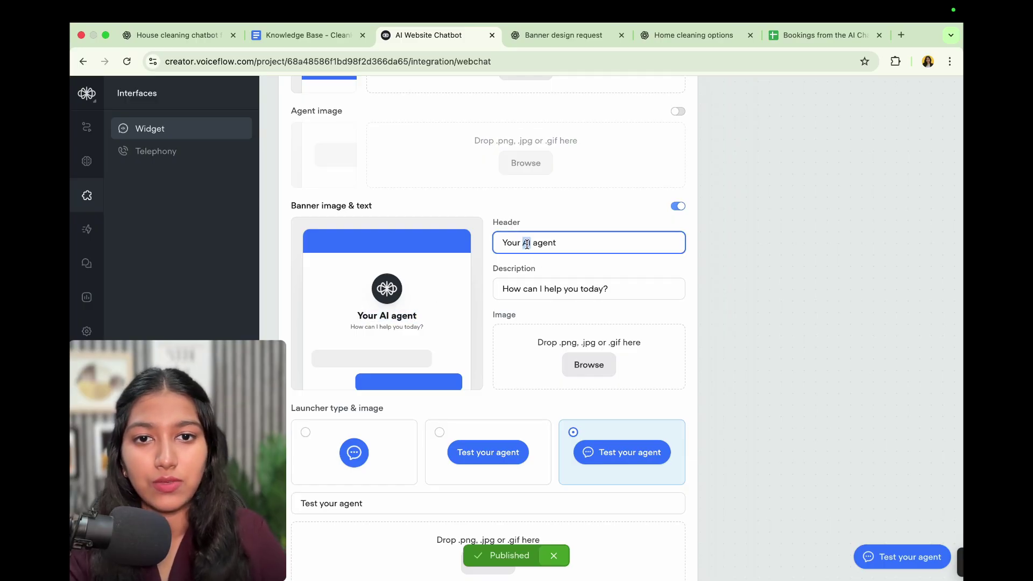
key("super+a")
type("Lisa")
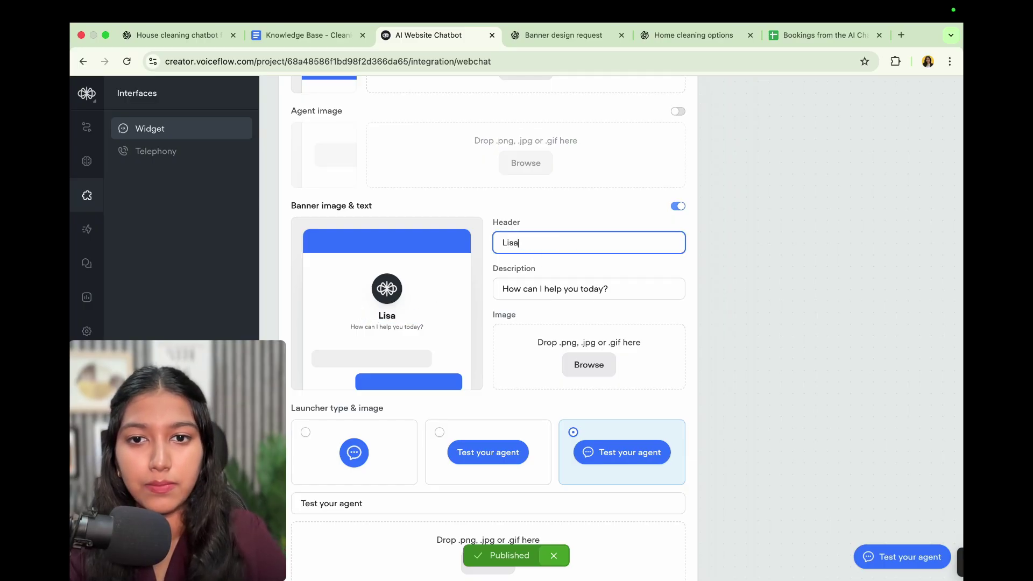
key("Tab")
type("The Customer Sup")
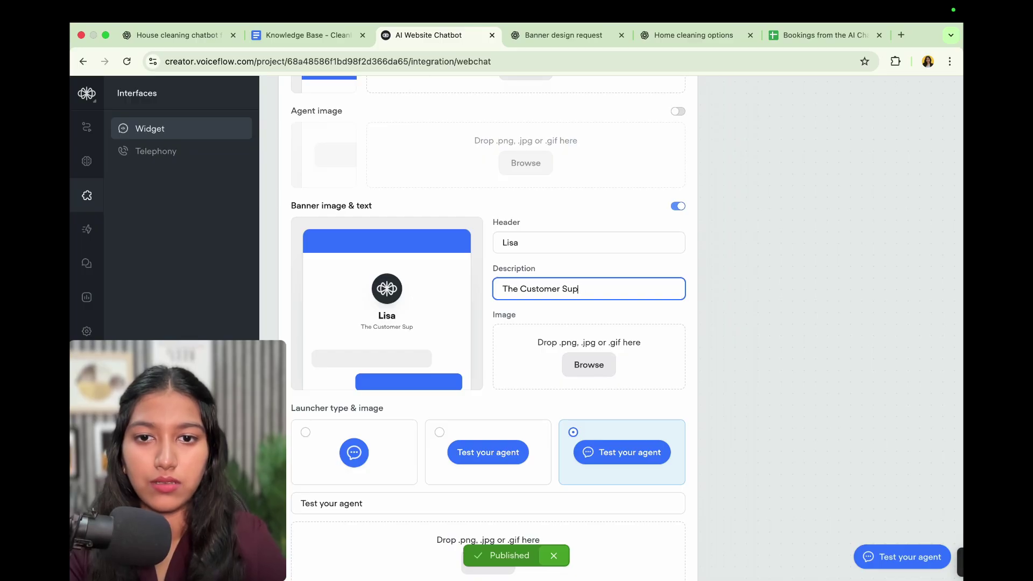
type("port AI Agent")
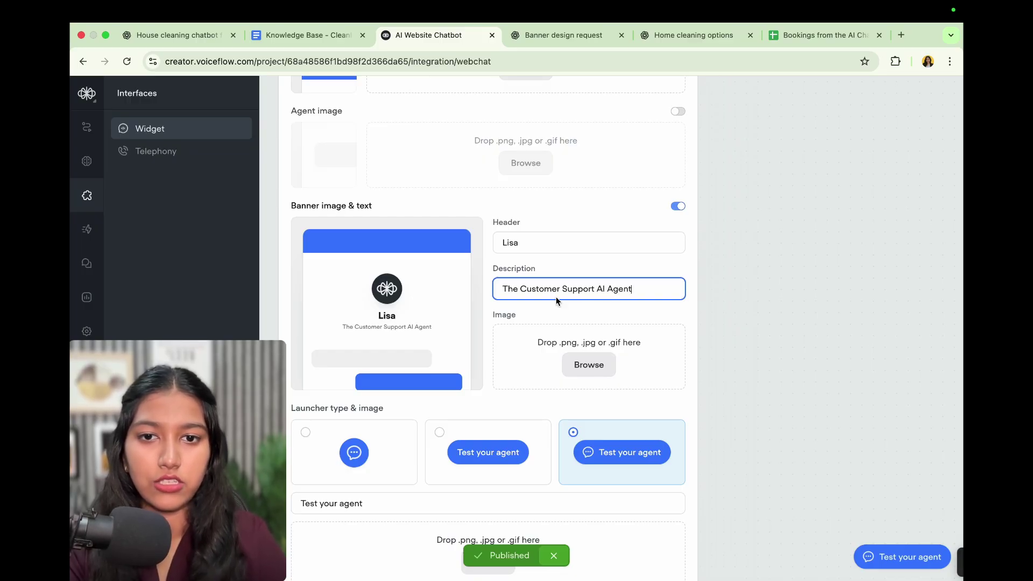
left_click(651, 325)
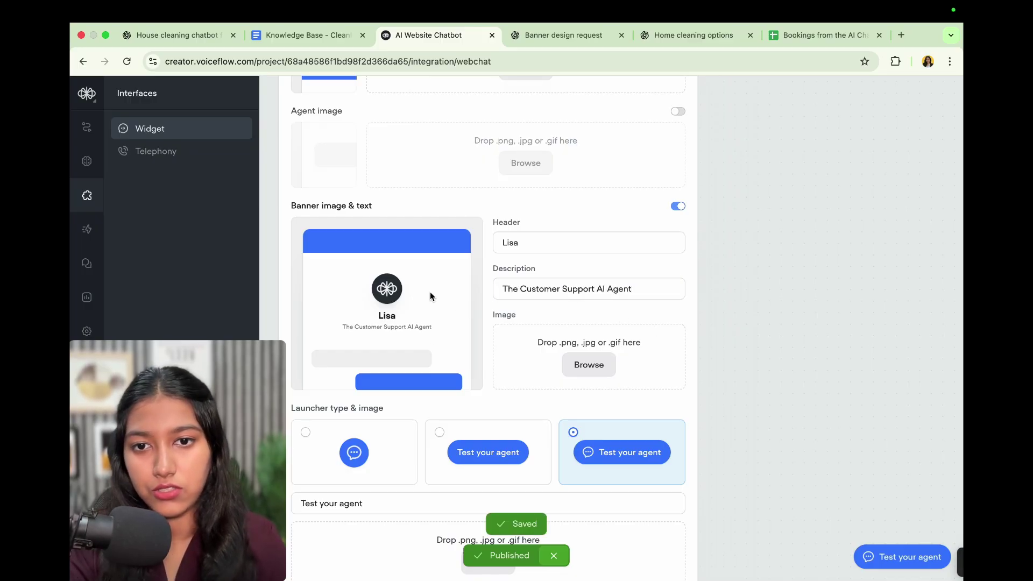
scroll(444, 347, "down", 3)
scroll(499, 259, "down", 1)
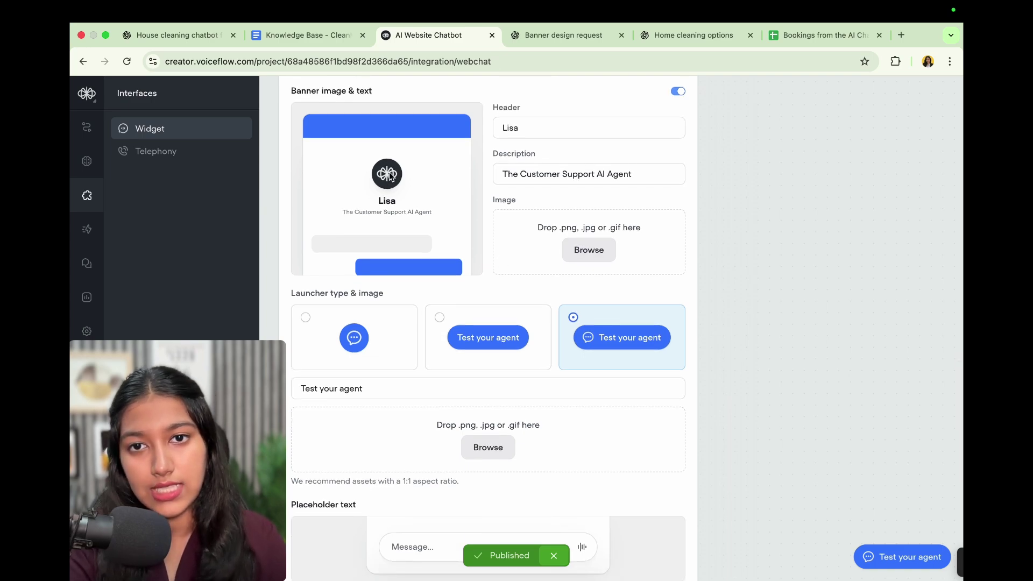
scroll(424, 275, "down", 2)
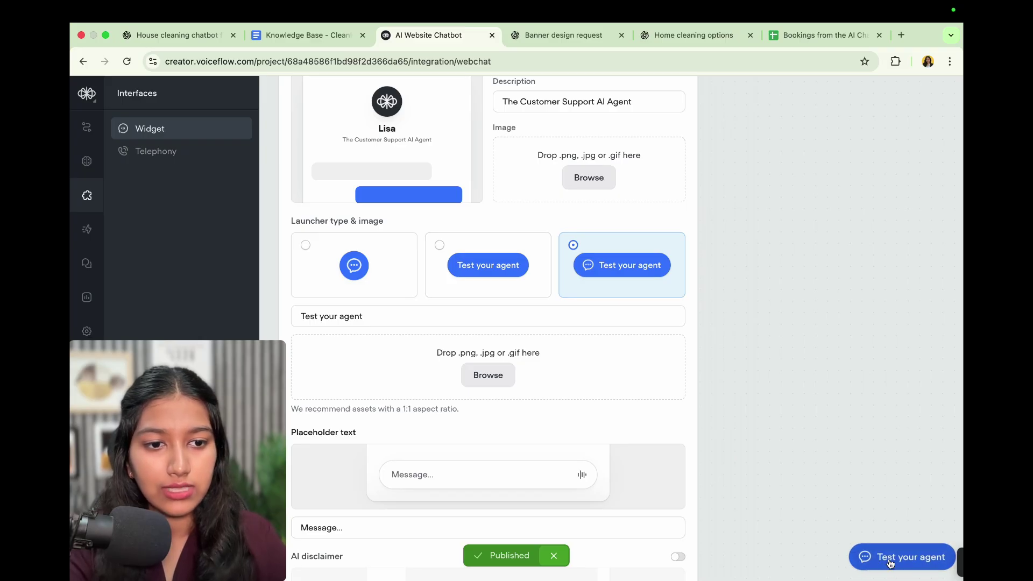
Keep the icon-plus-text launcher style and label the launcher button 'Chat with Lisa'
left_click(499, 285)
left_click(354, 268)
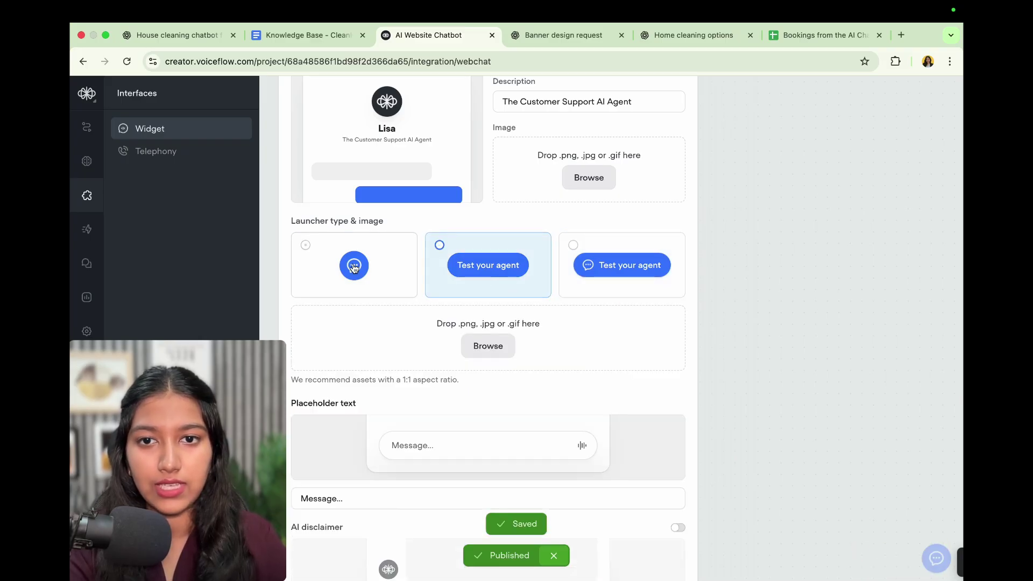
left_click(605, 266)
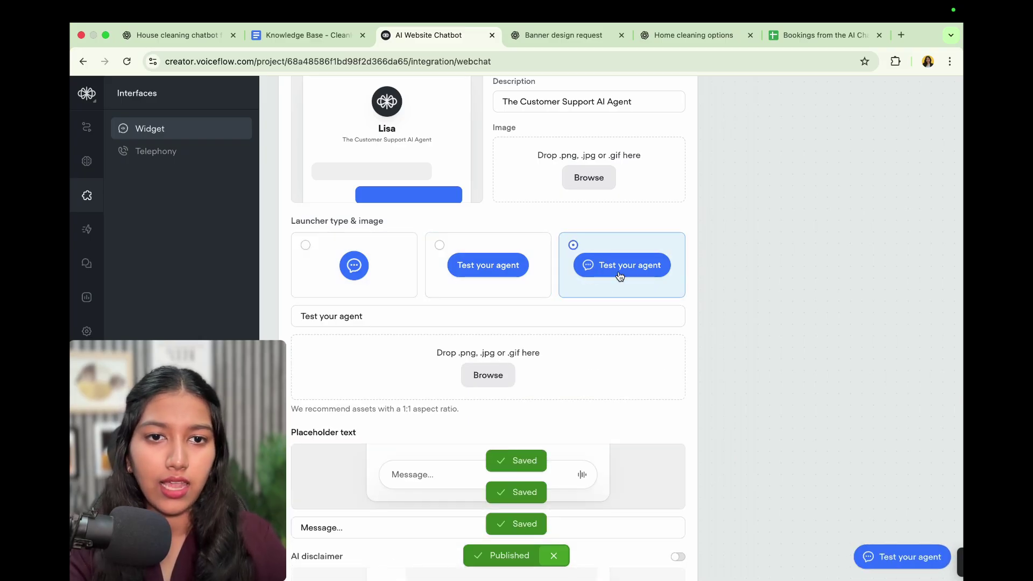
scroll(620, 276, "down", 3)
triple_click(440, 238)
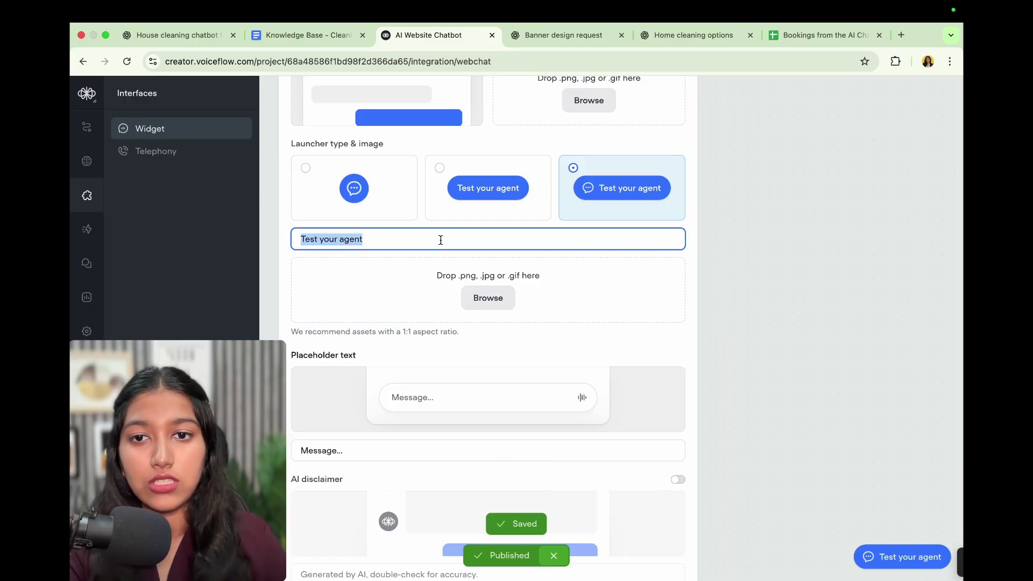
type("alk")
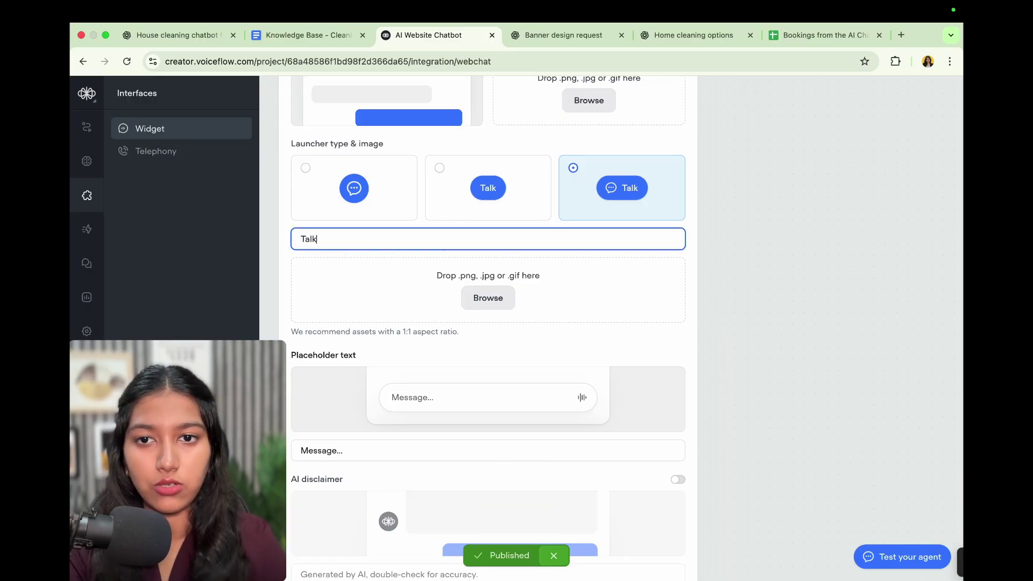
type(" to Lisa")
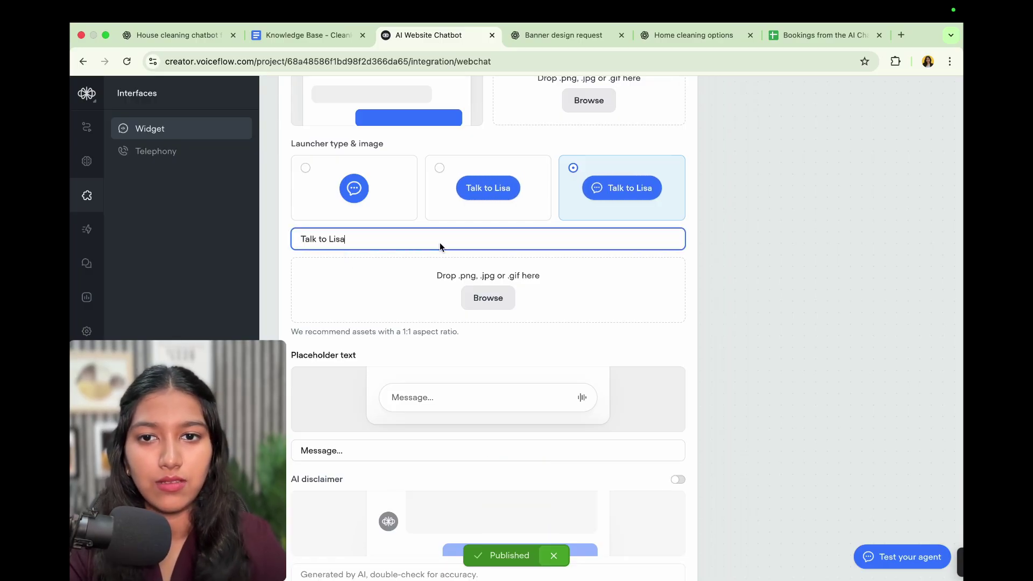
triple_click(344, 238)
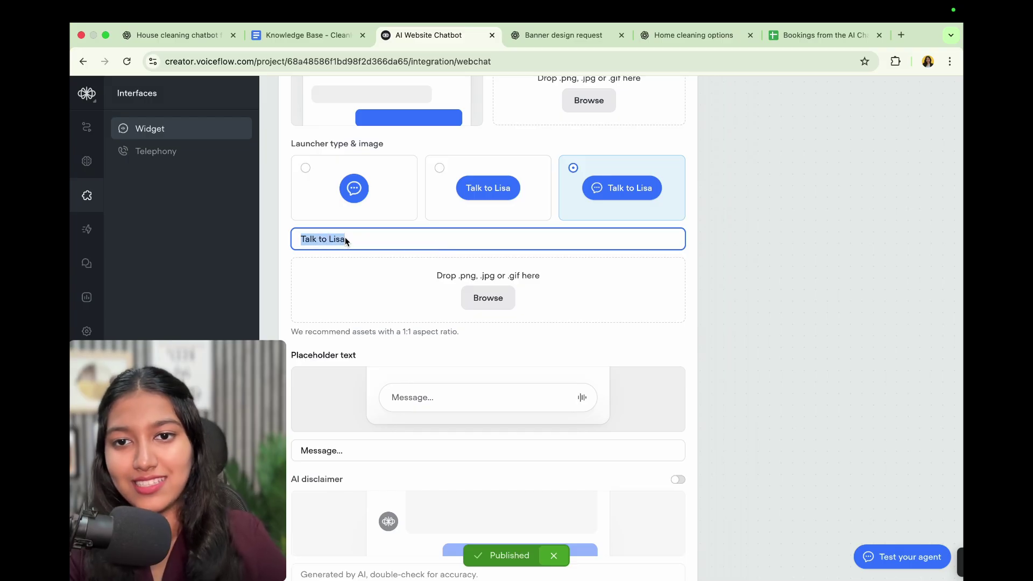
type("Chat with")
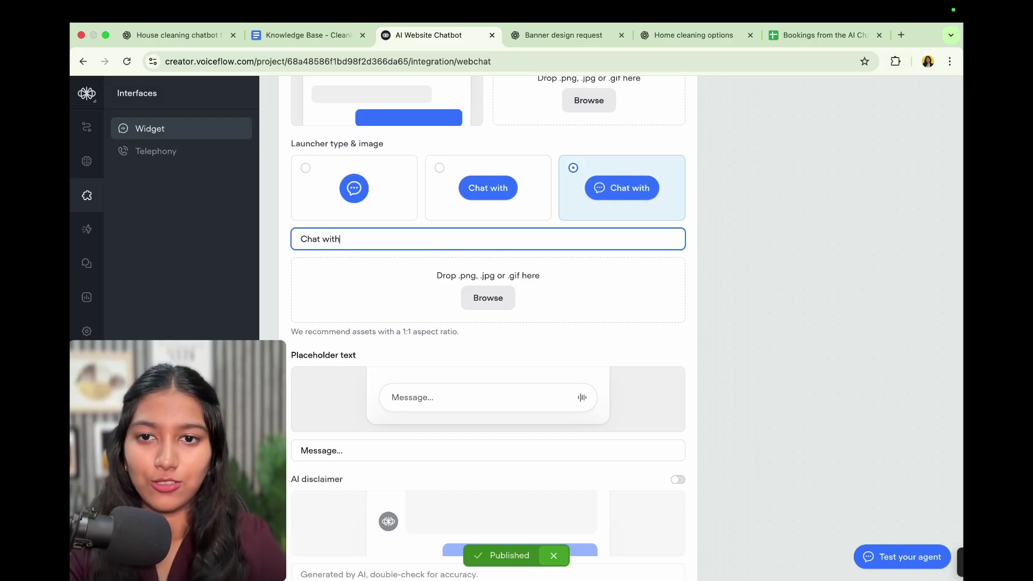
type(" Lisa")
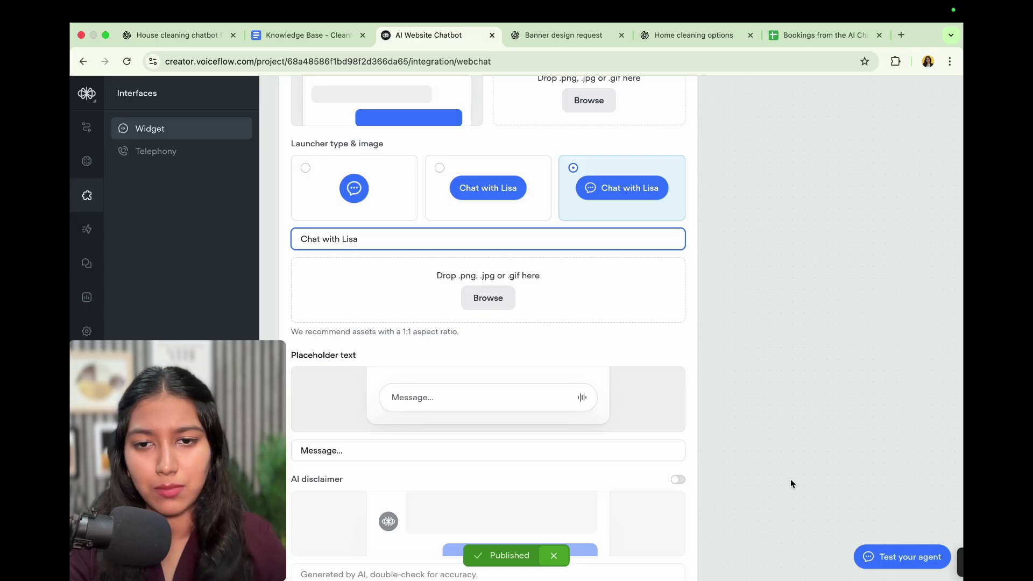
scroll(790, 483, "down", 3)
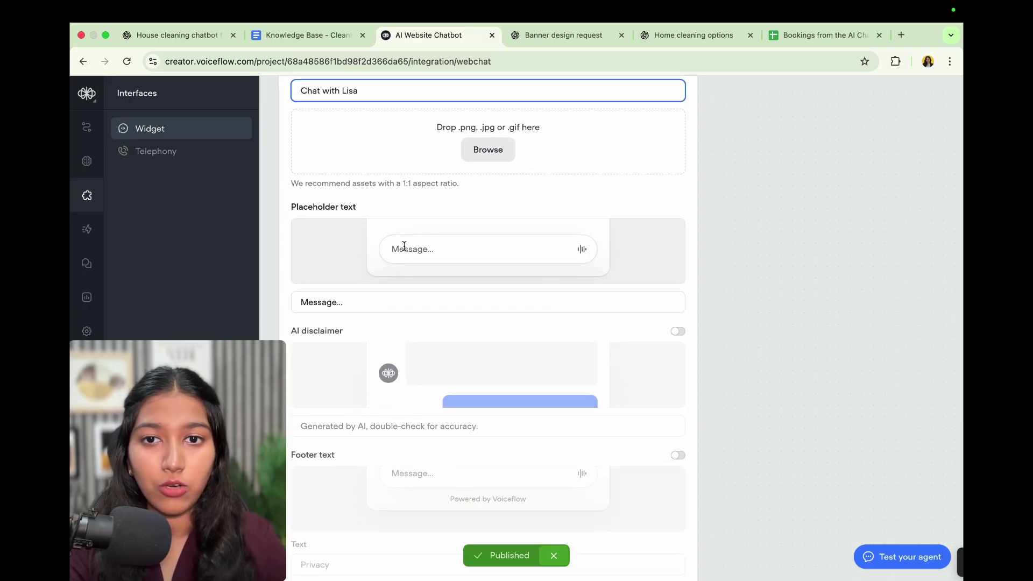
Change the message box placeholder from 'Message...' to 'Type your message...'
left_click(355, 302)
key("super+a")
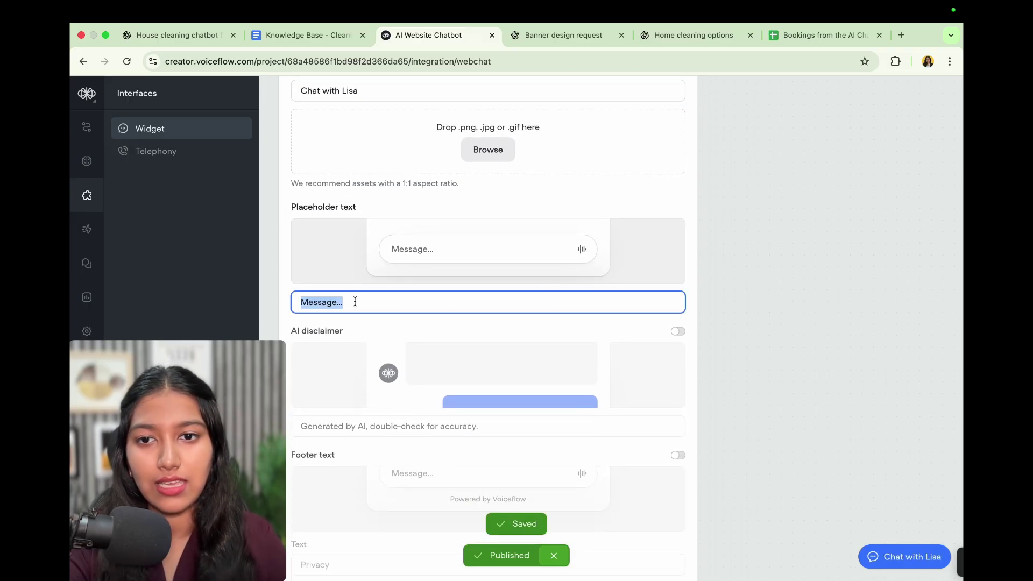
left_click(303, 303)
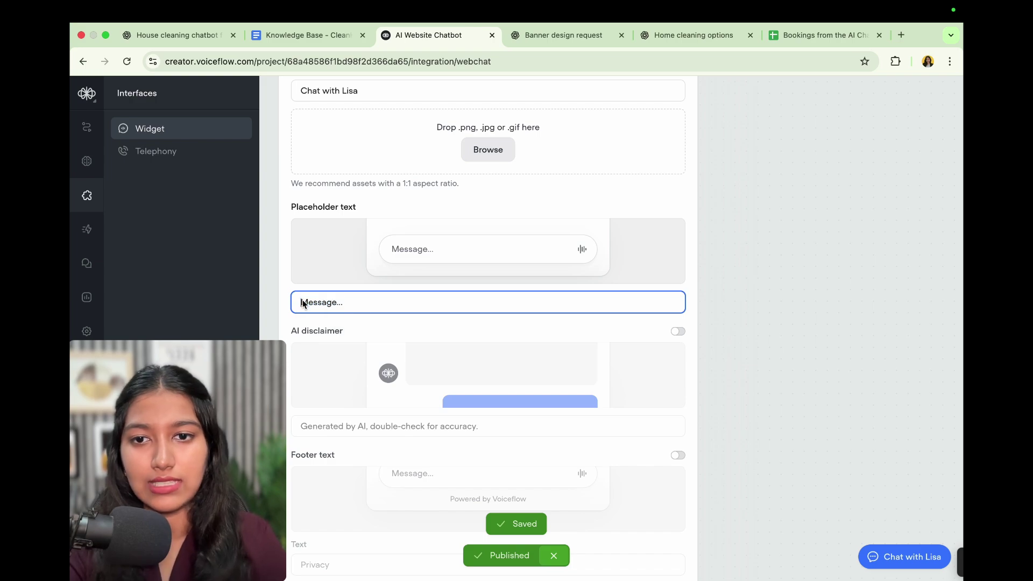
type("Type o")
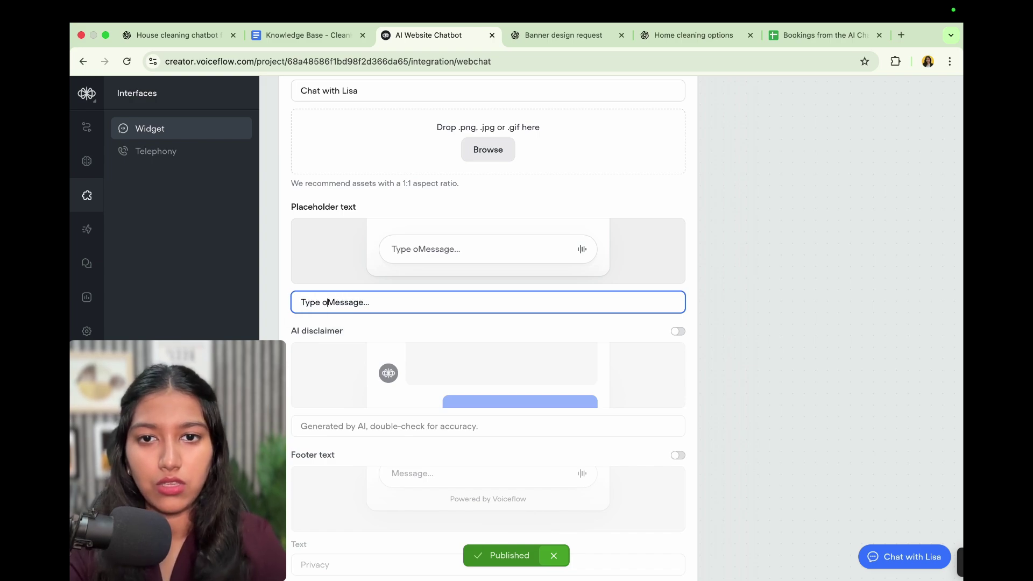
key("BackSpace")
type("your")
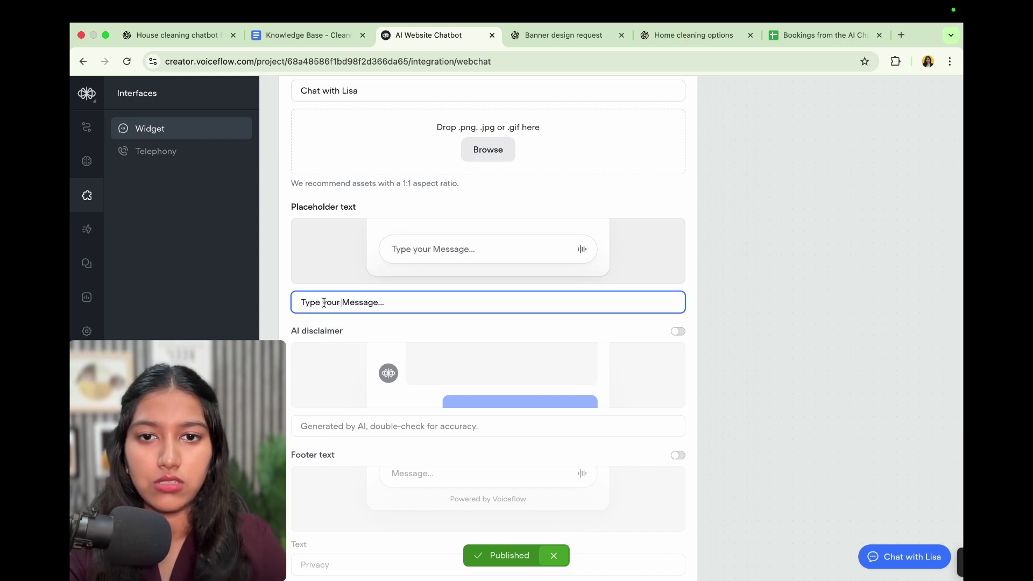
key("Delete")
type("m")
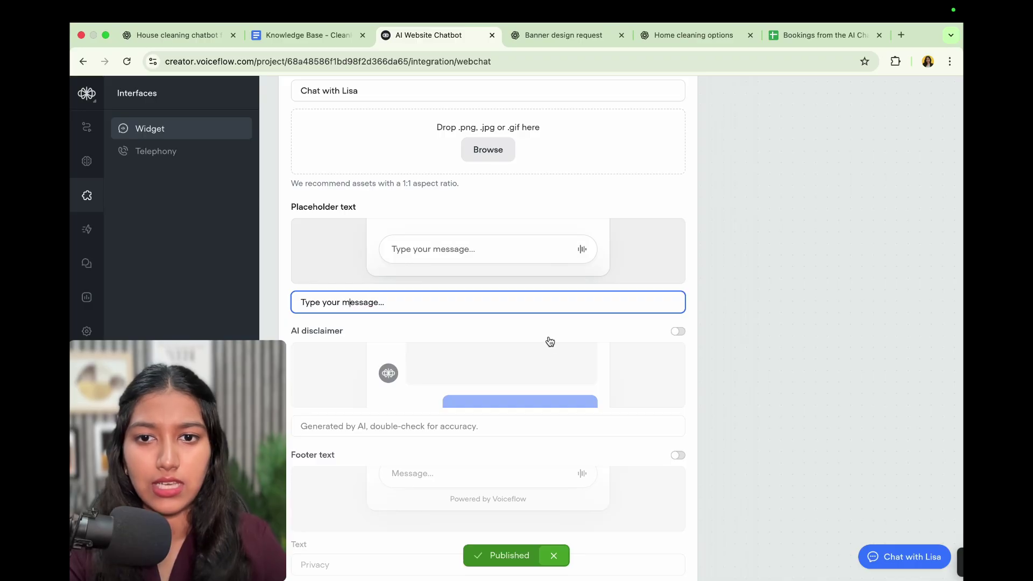
scroll(715, 371, "down", 2)
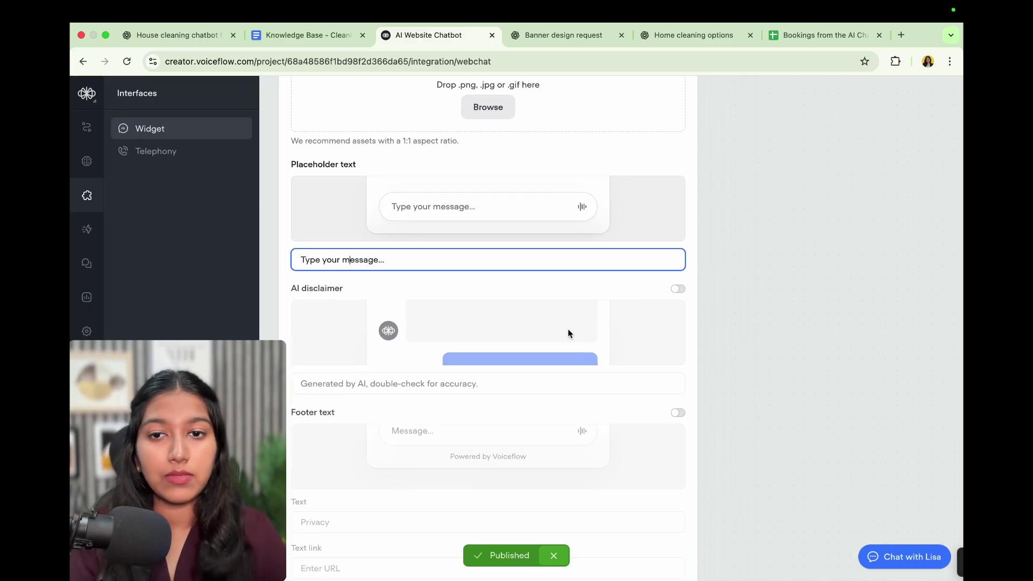
scroll(568, 333, "down", 1)
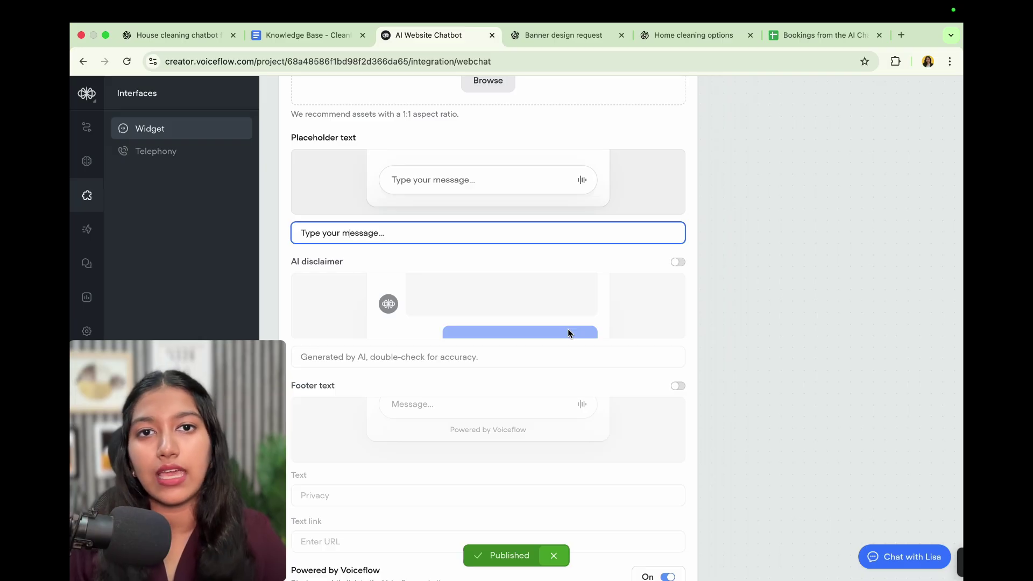
scroll(577, 321, "down", 2)
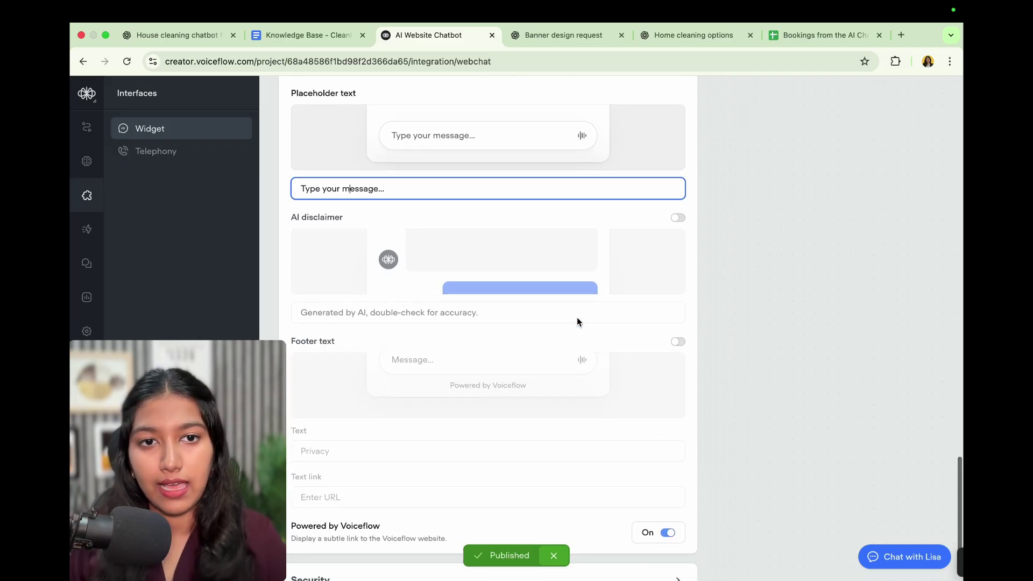
Turn the AI disclaimer on to inspect its text, then switch it back off
left_click(678, 219)
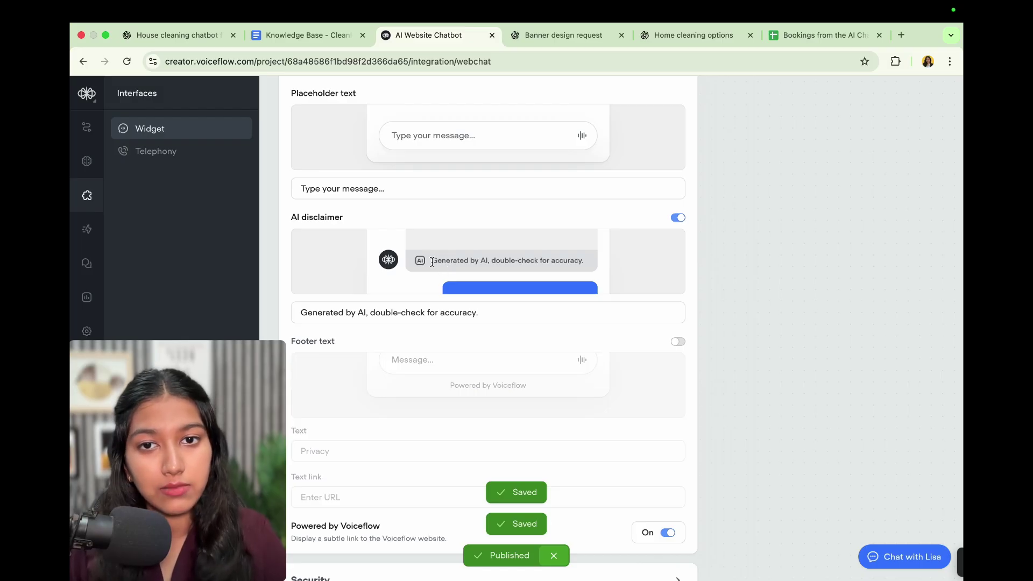
left_click_drag(432, 262, 604, 263)
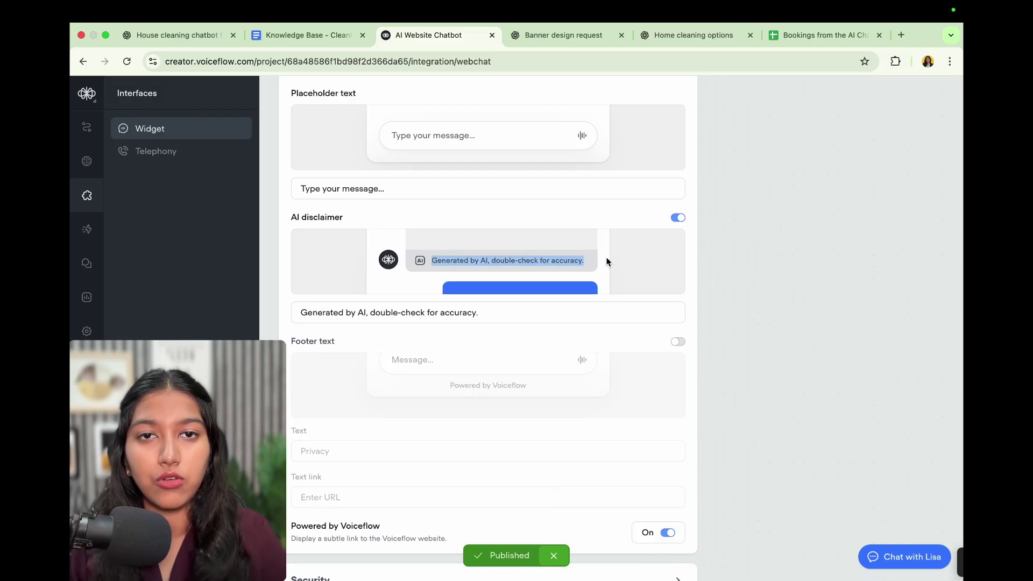
left_click(484, 316)
key("super+a")
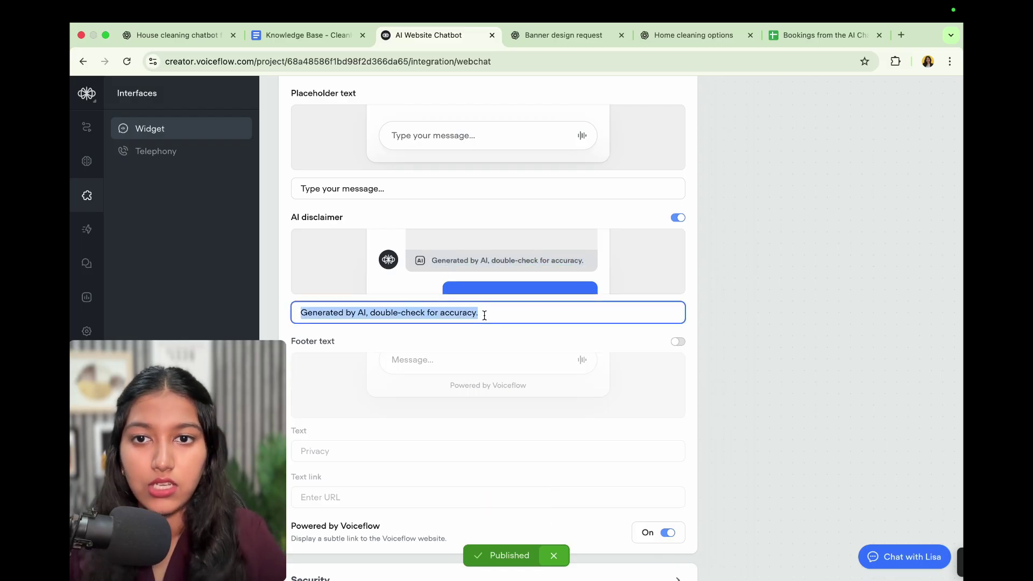
left_click(672, 221)
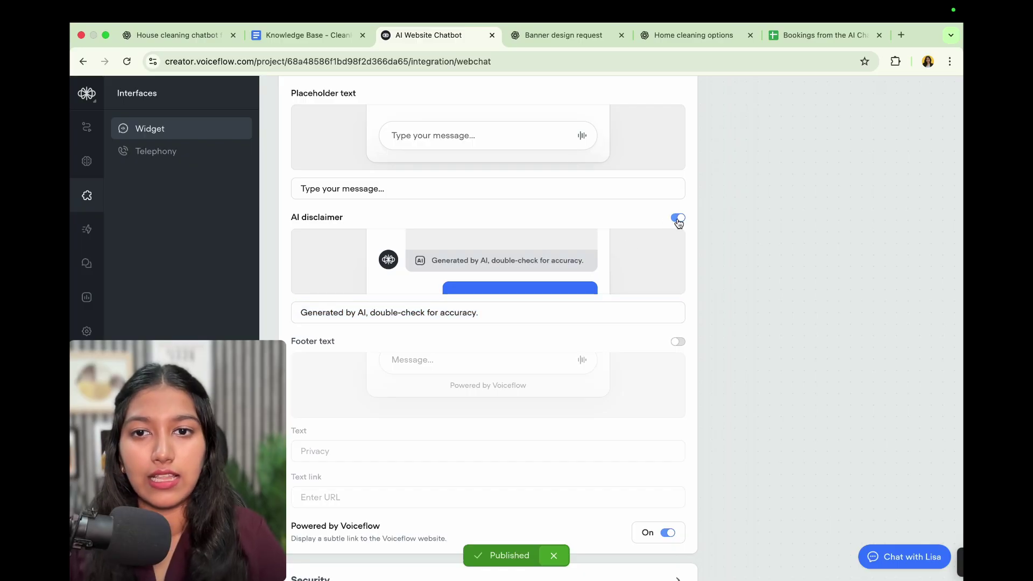
Switch the Powered by Voiceflow link off and expand the Security settings
scroll(643, 334, "down", 1)
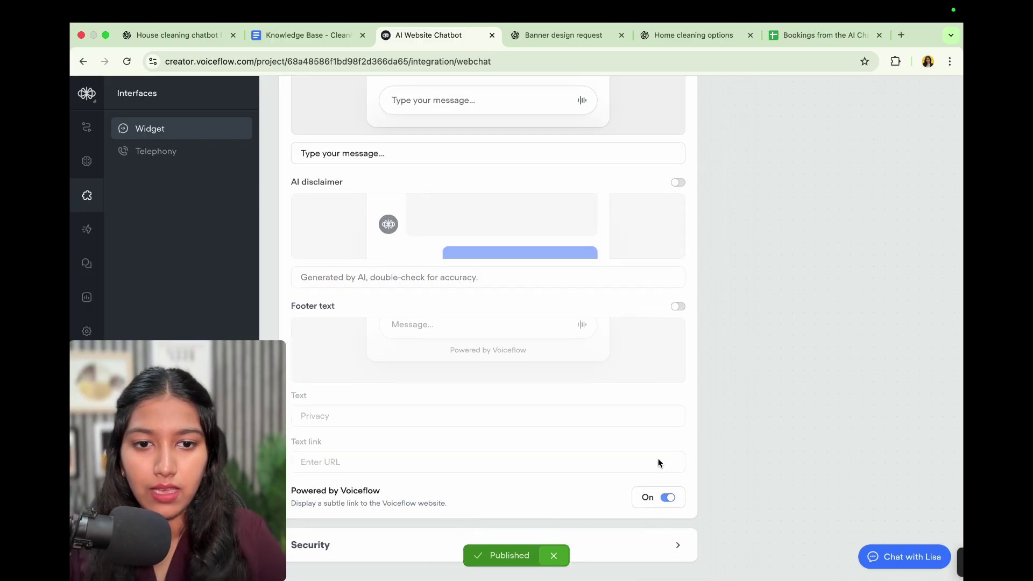
left_click(672, 498)
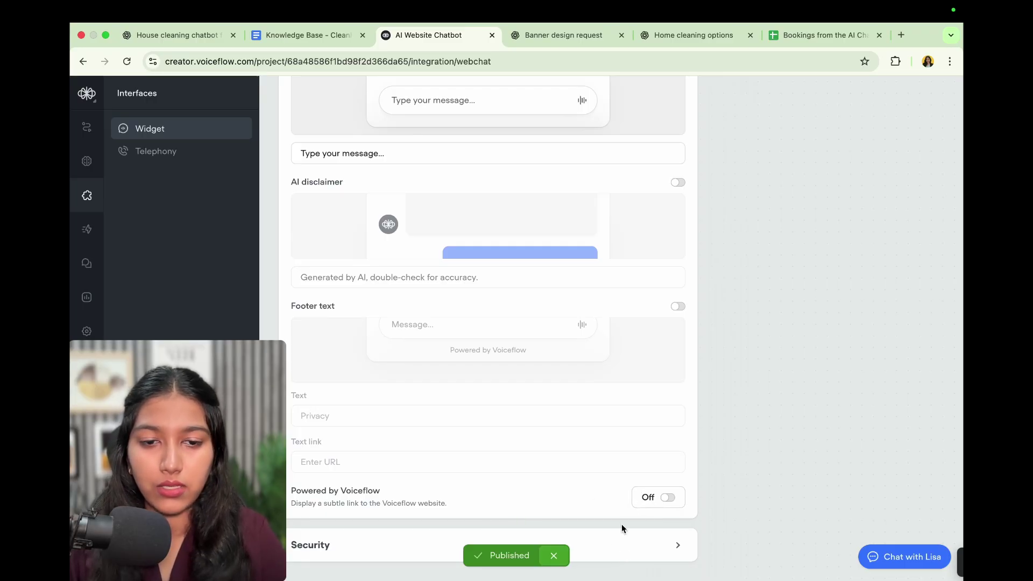
left_click(622, 546)
scroll(623, 547, "down", 5)
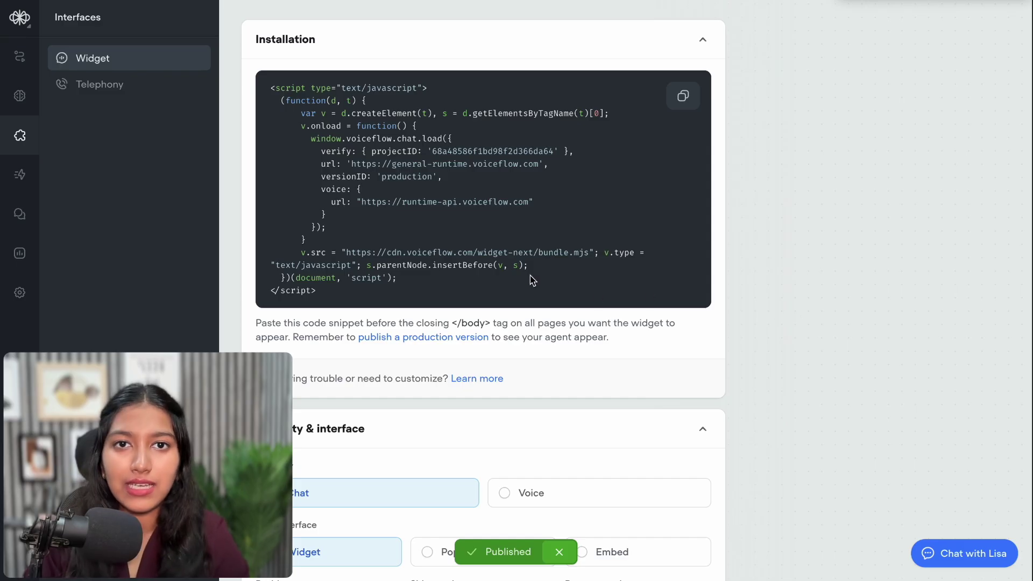
Change the widget description to 'Our Customer Support AI Agent'
left_click(20, 56)
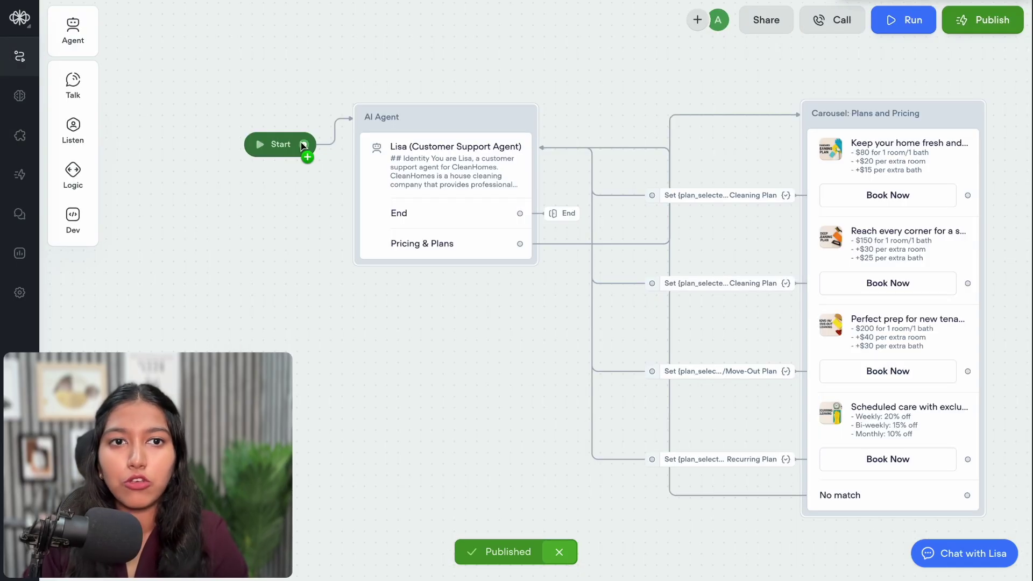
left_click(988, 28)
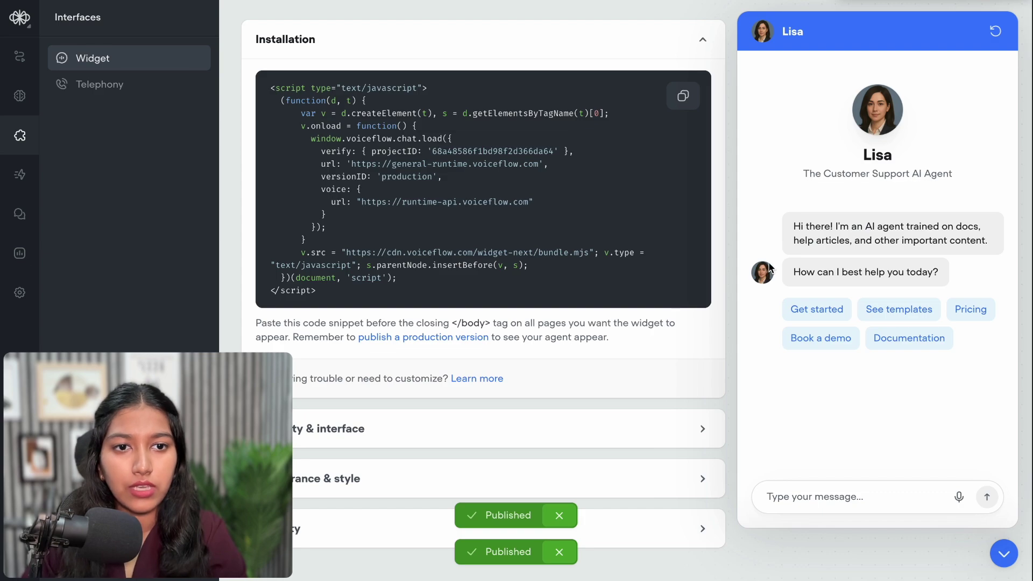
left_click(534, 444)
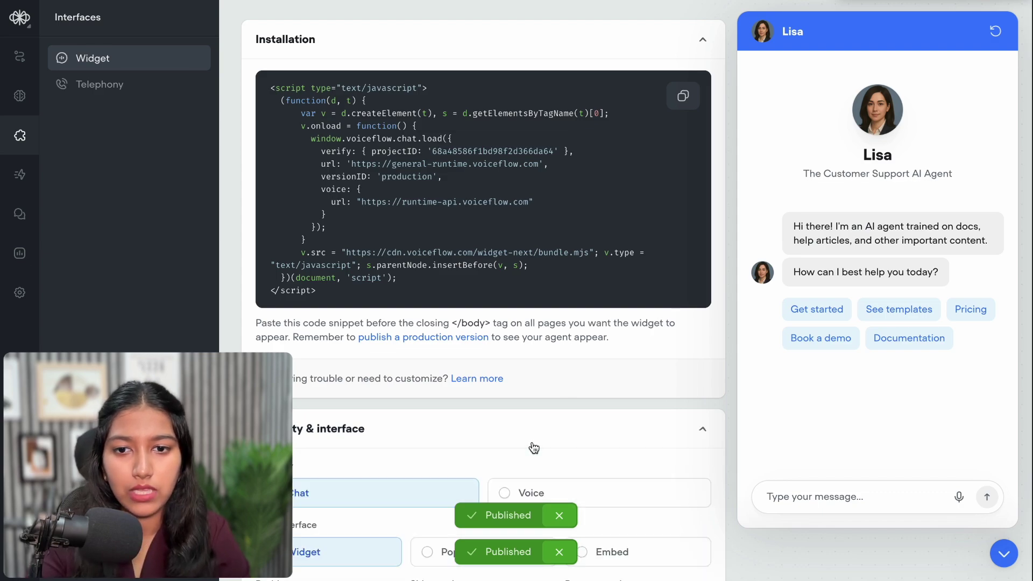
scroll(534, 448, "down", 3)
scroll(532, 442, "down", 2)
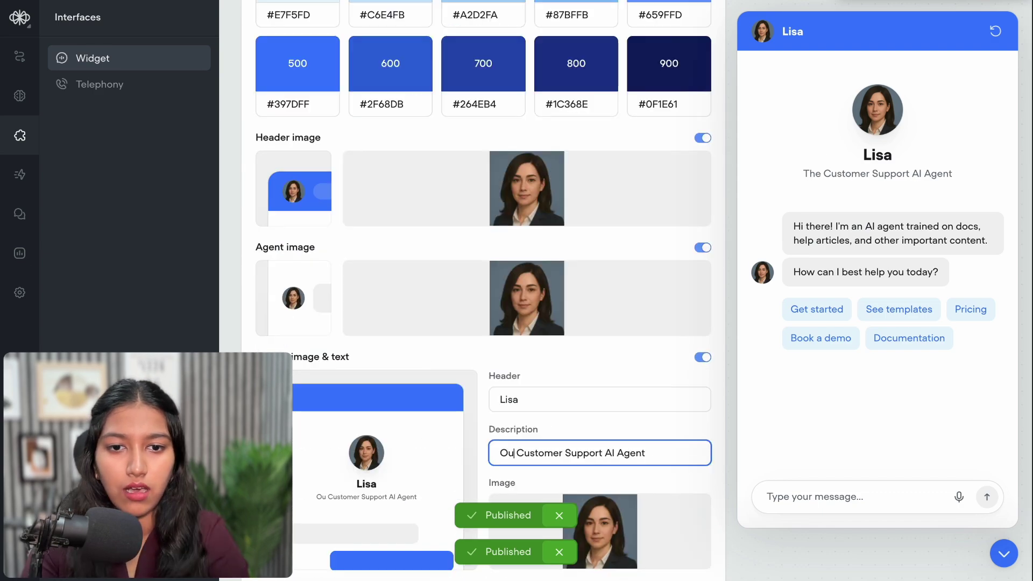
type("r Customer Support AI Agent")
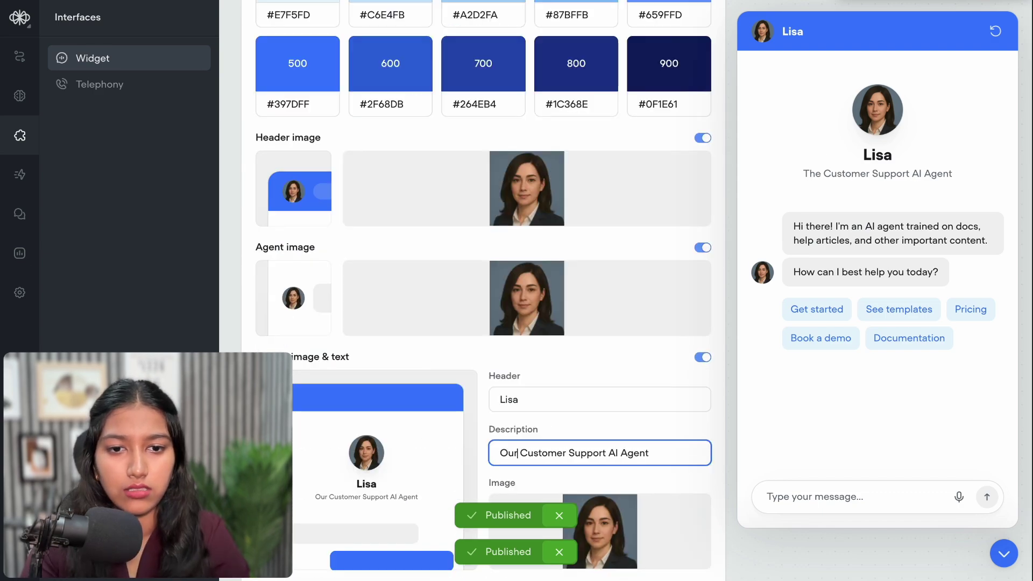
left_click(19, 56)
Publish the agent as version V3
left_click(982, 20)
left_click(951, 30)
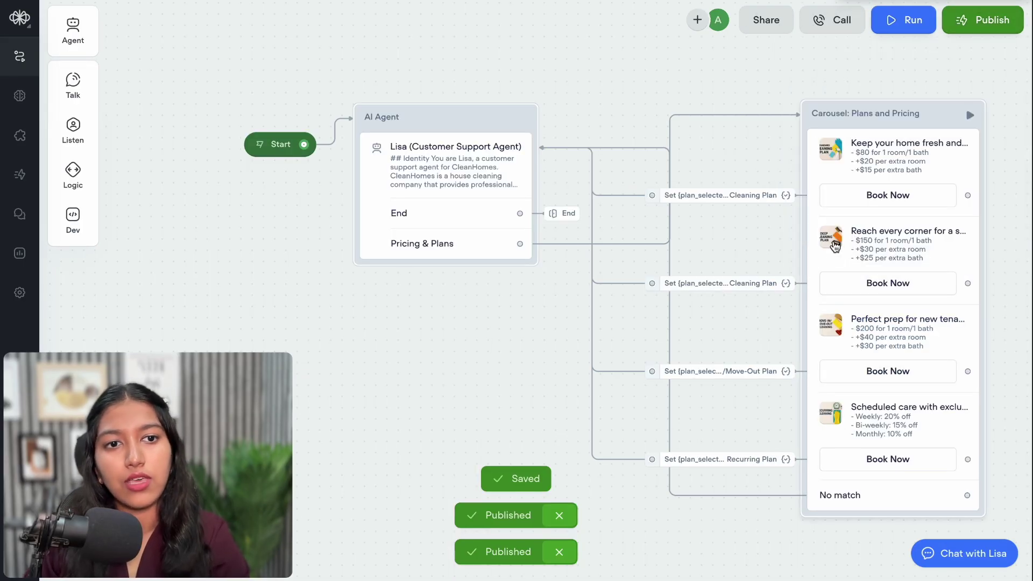
left_click(952, 24)
left_click(910, 229)
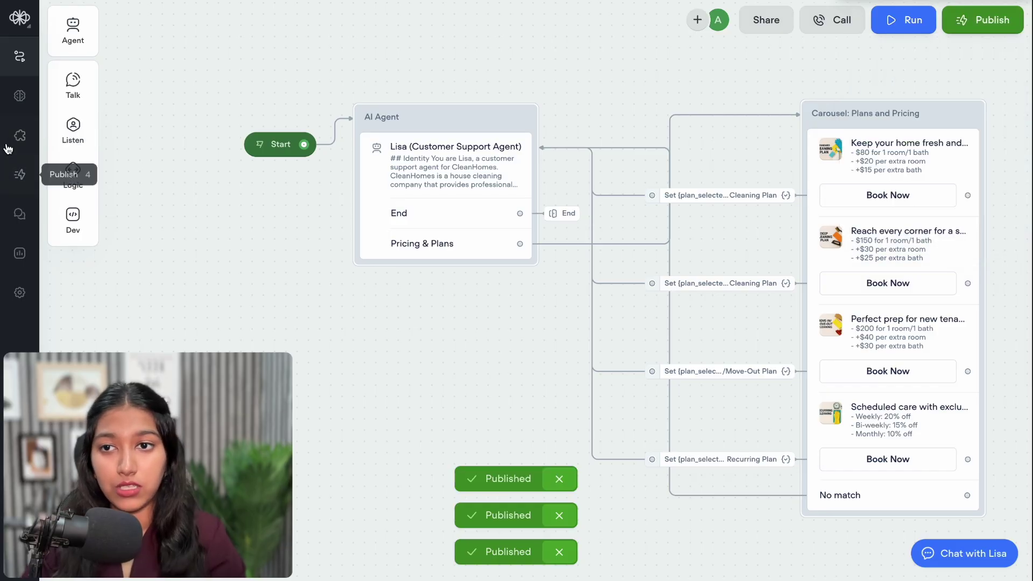
left_click(20, 137)
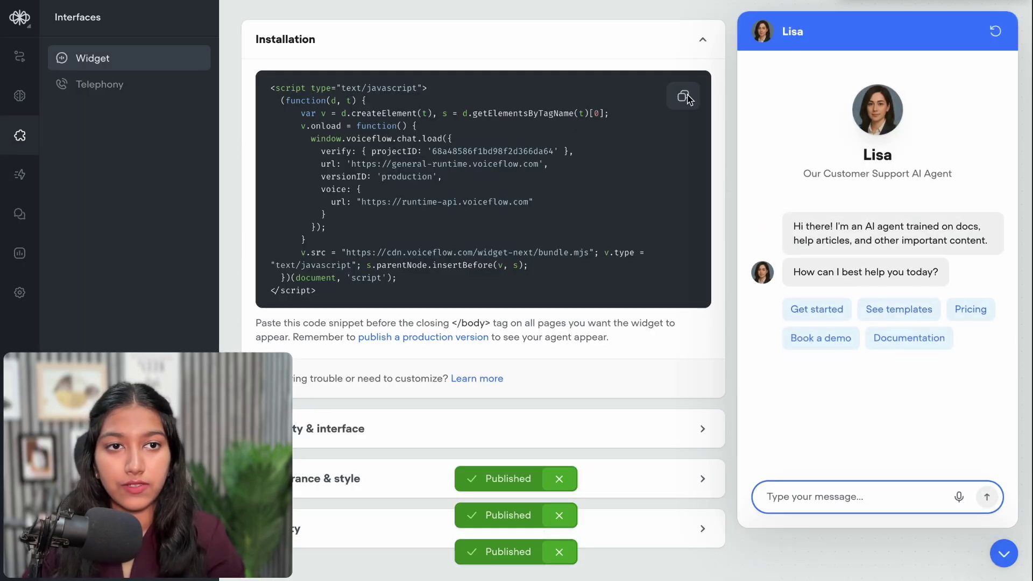
Copy the widget installation script meant to be pasted before the closing </body> tag
left_click(1003, 556)
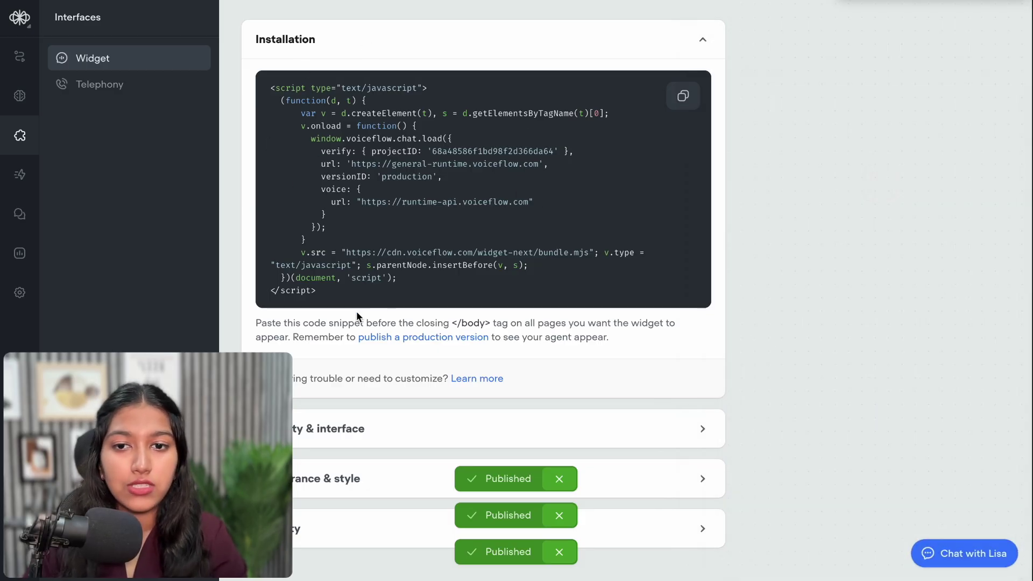
left_click_drag(294, 323, 540, 323)
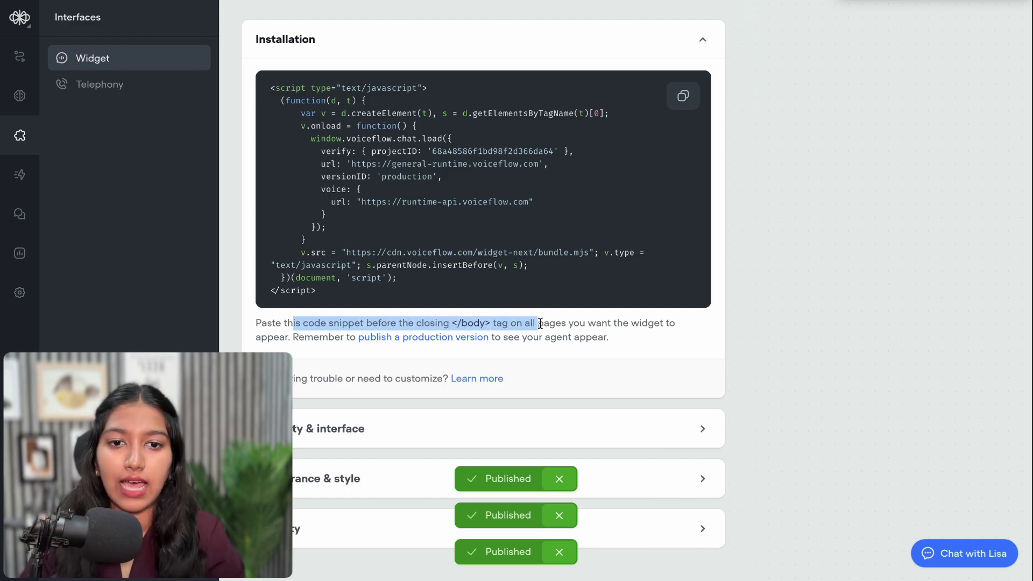
left_click(683, 96)
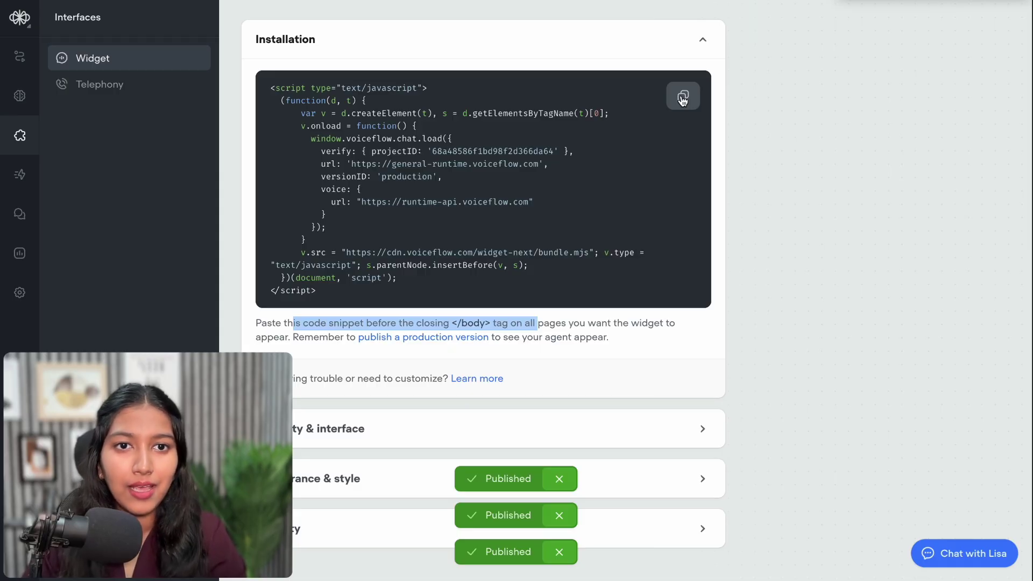
left_click(682, 98)
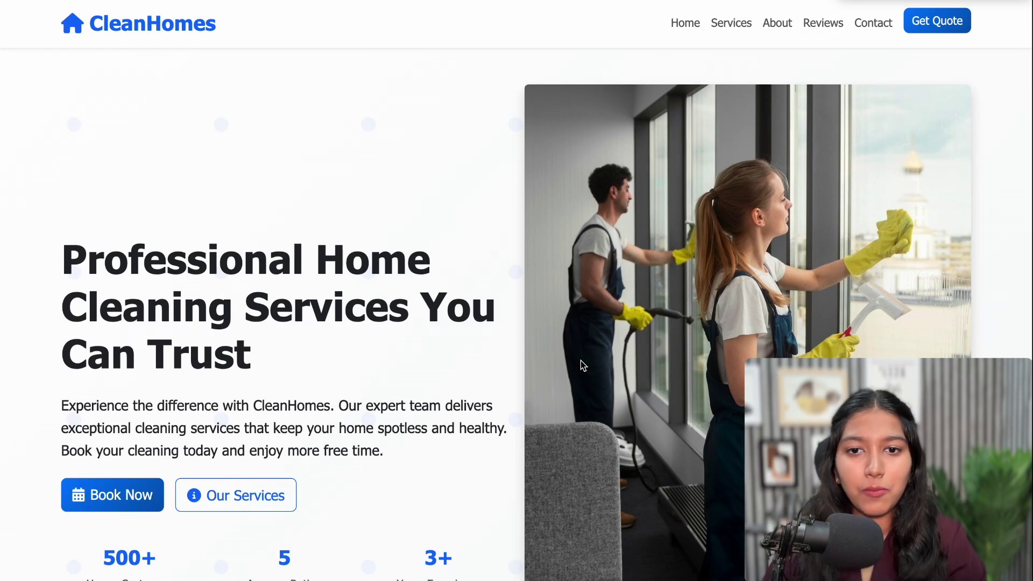
Scroll through the CleanHomes landing page down to the footer and back up
scroll(580, 360, "down", 3)
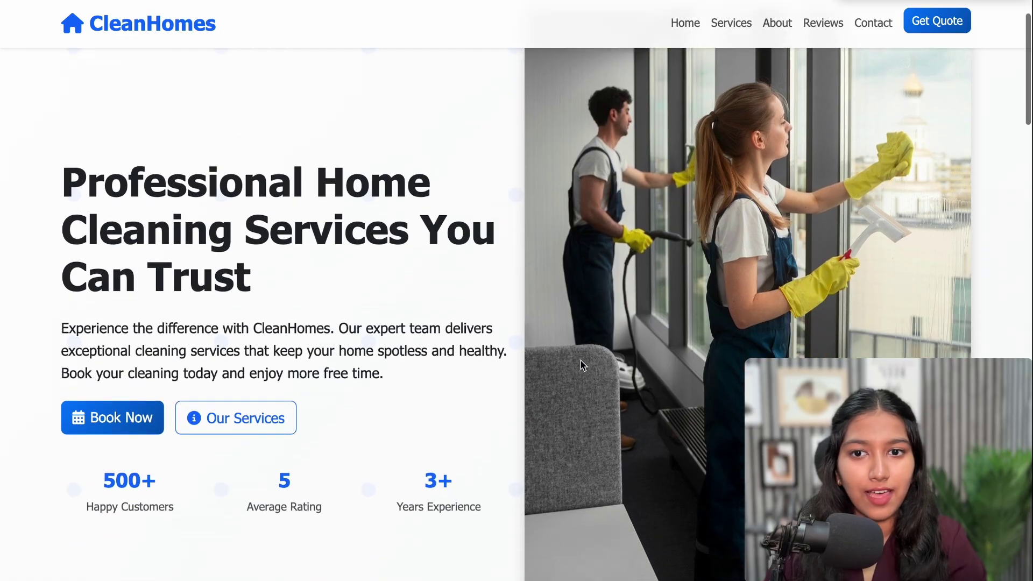
scroll(580, 360, "down", 12)
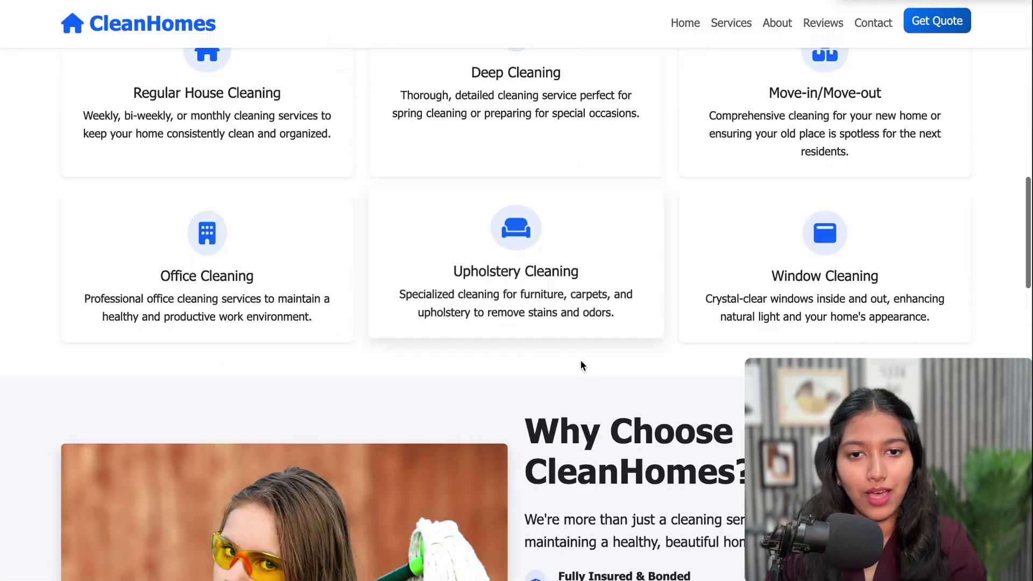
scroll(581, 365, "down", 15)
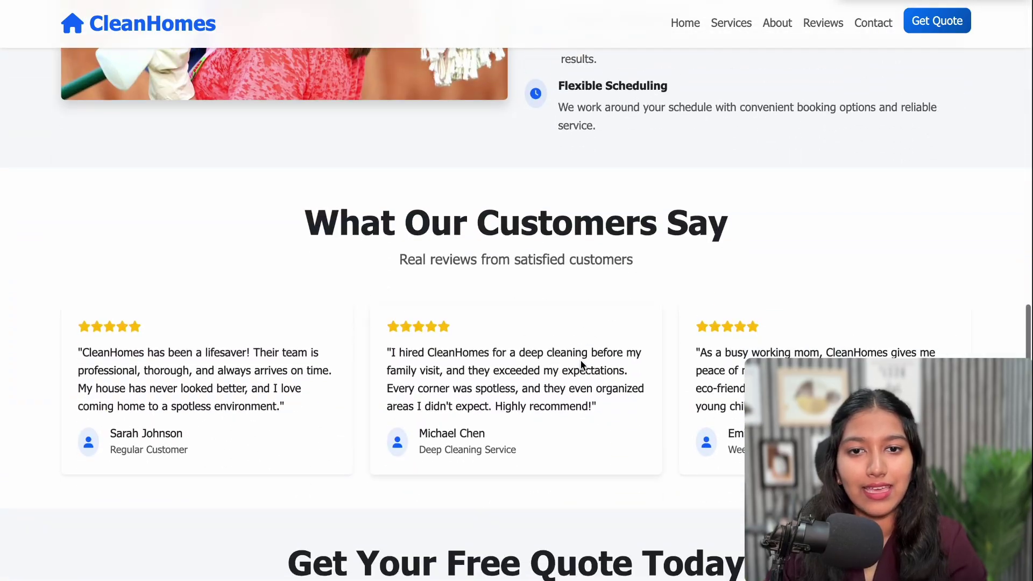
scroll(581, 365, "down", 7)
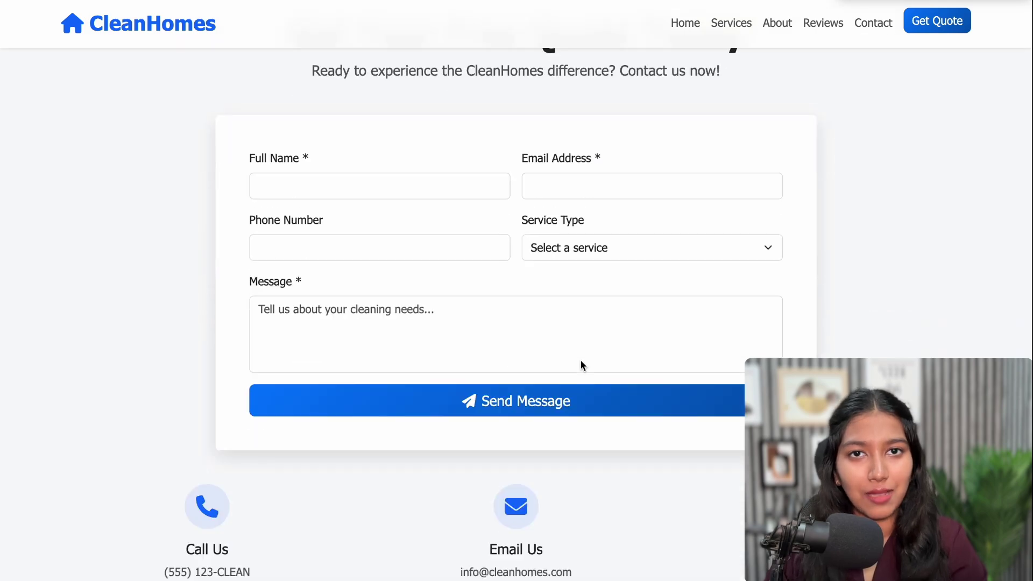
scroll(581, 366, "down", 4)
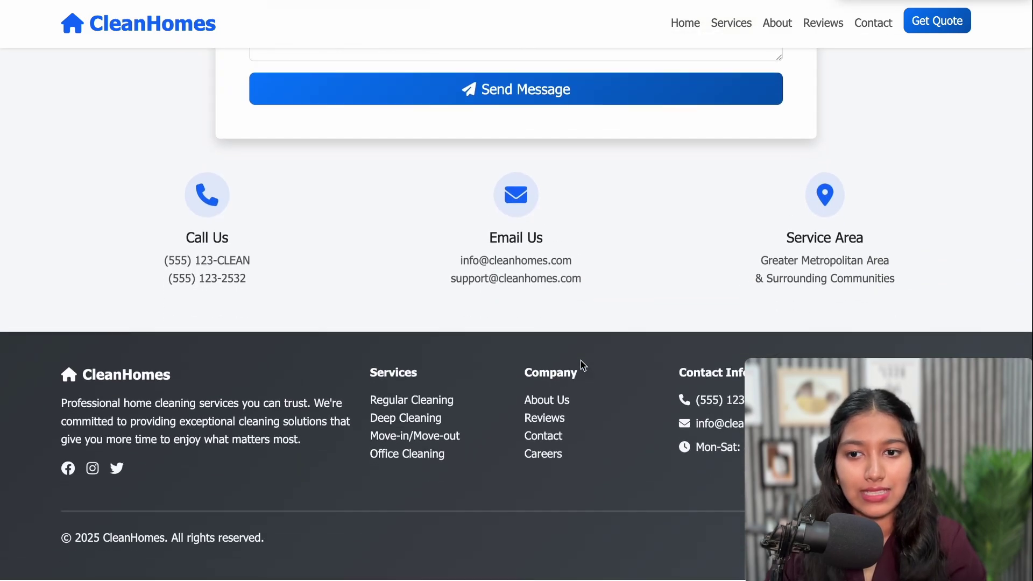
scroll(580, 360, "up", 20)
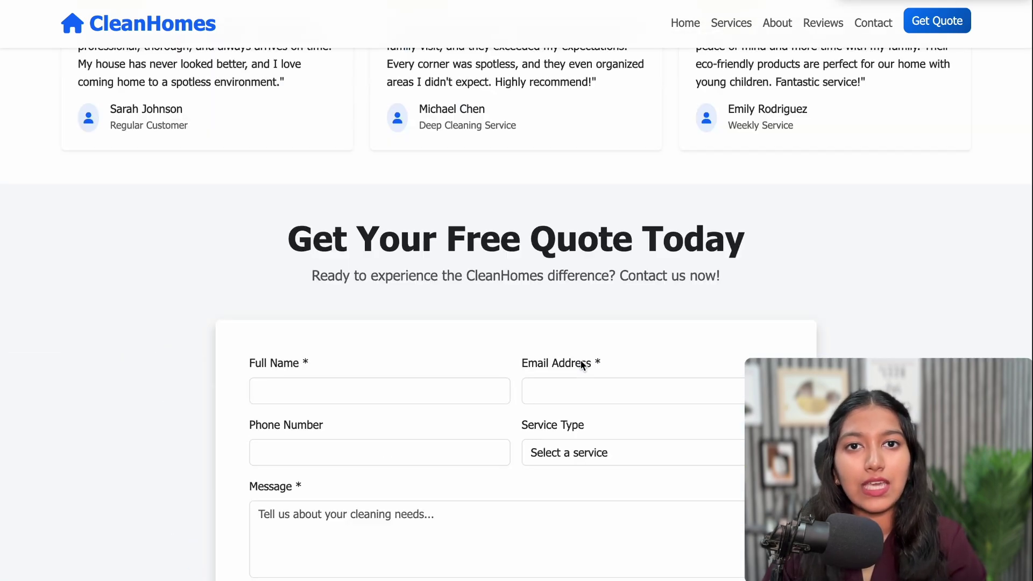
scroll(580, 360, "up", 10)
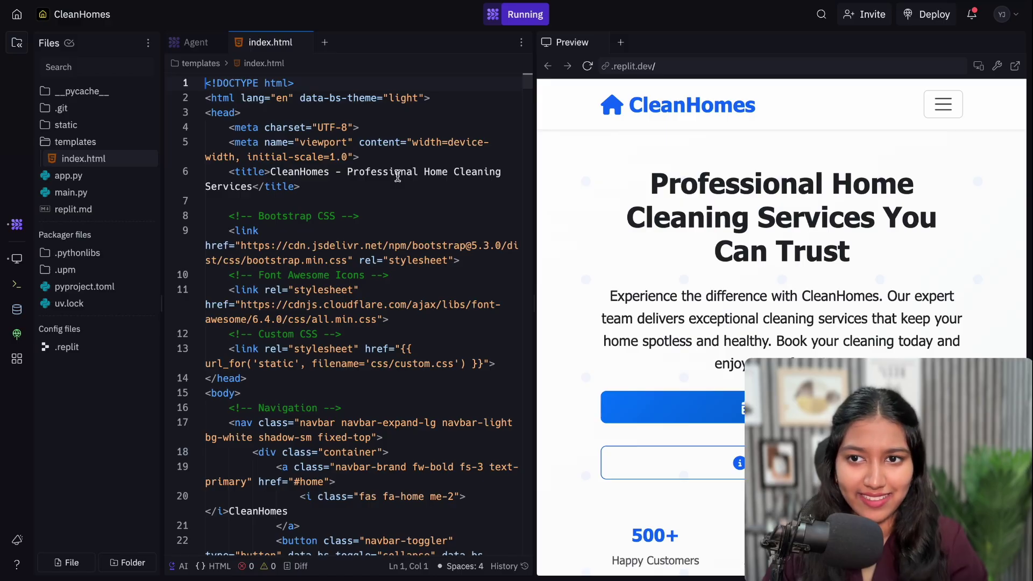
Scroll to the bottom of index.html and place the cursor at the end of line 497
left_click(395, 186)
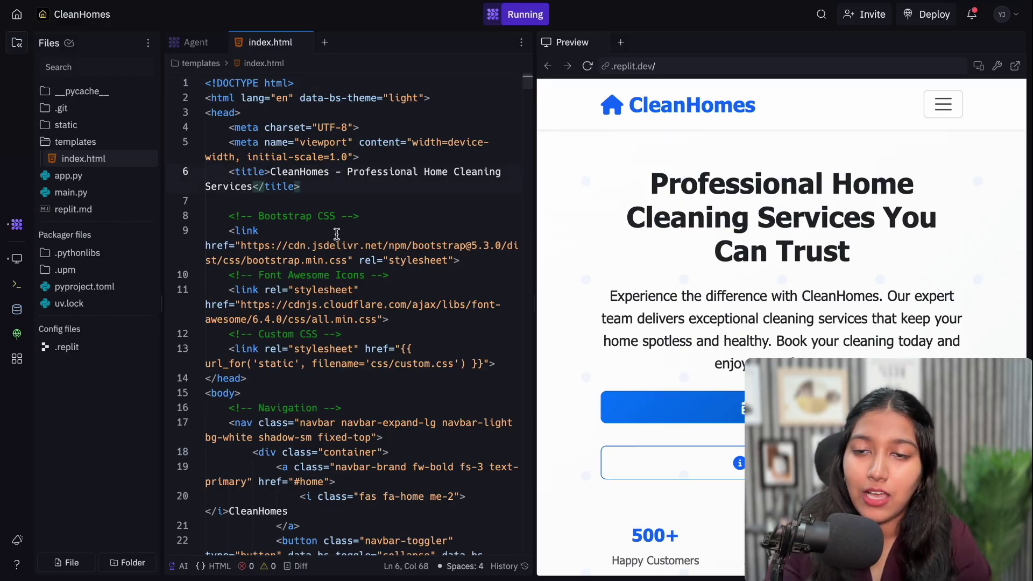
scroll(336, 248, "down", 15)
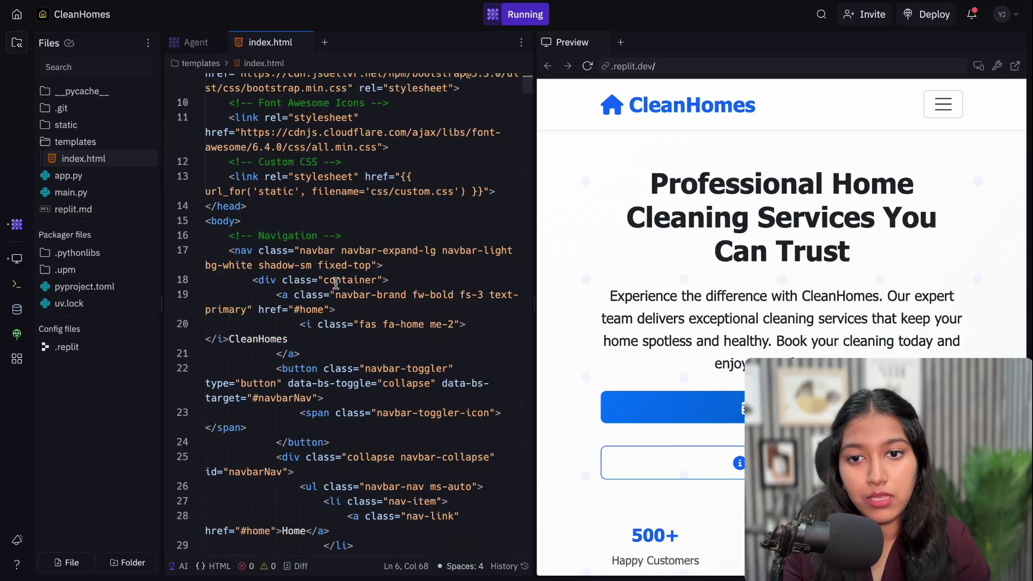
scroll(336, 283, "down", 20)
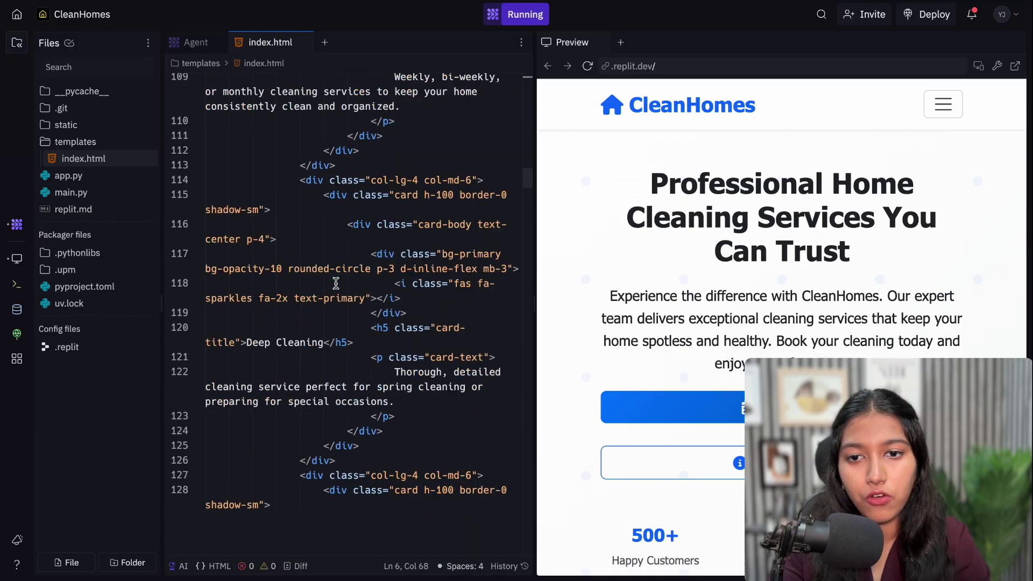
scroll(336, 283, "down", 20)
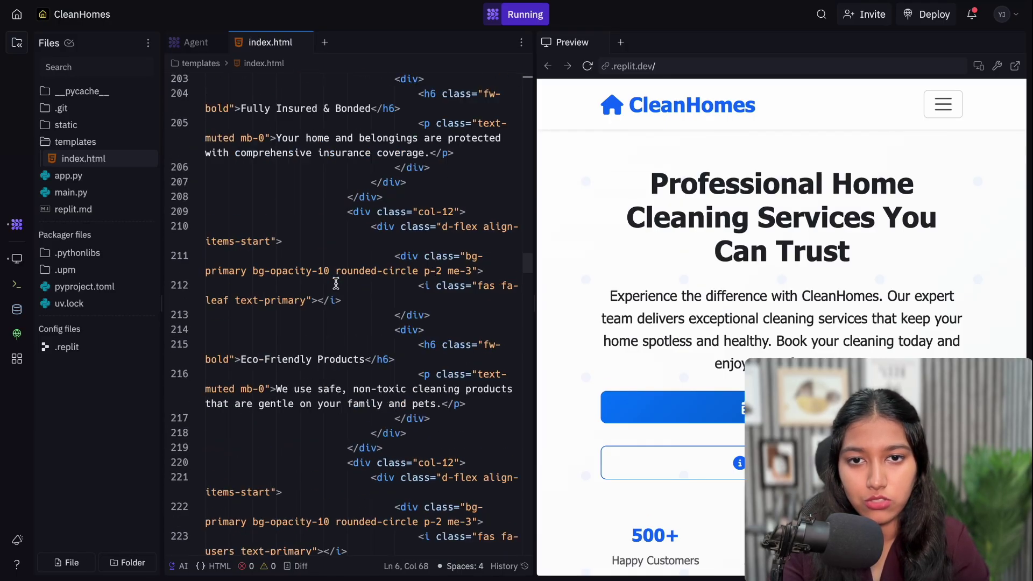
scroll(336, 283, "down", 20)
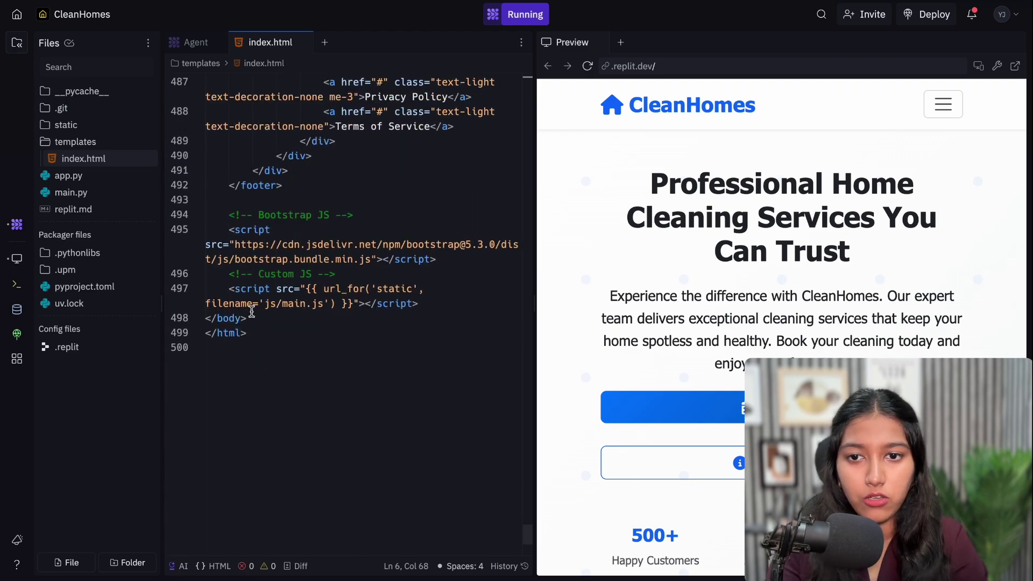
left_click_drag(249, 319, 209, 322)
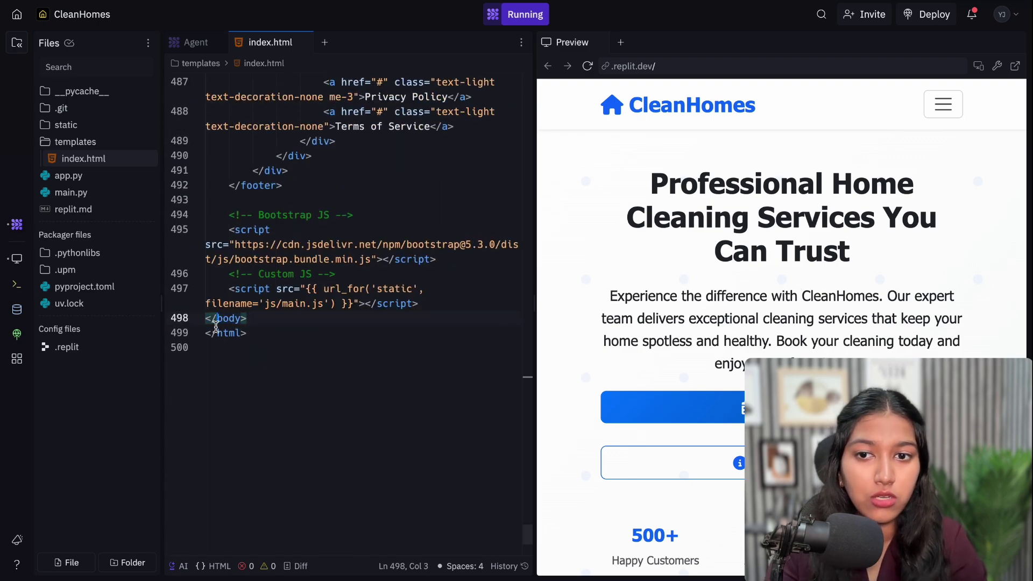
left_click(215, 327)
left_click_drag(218, 321, 211, 323)
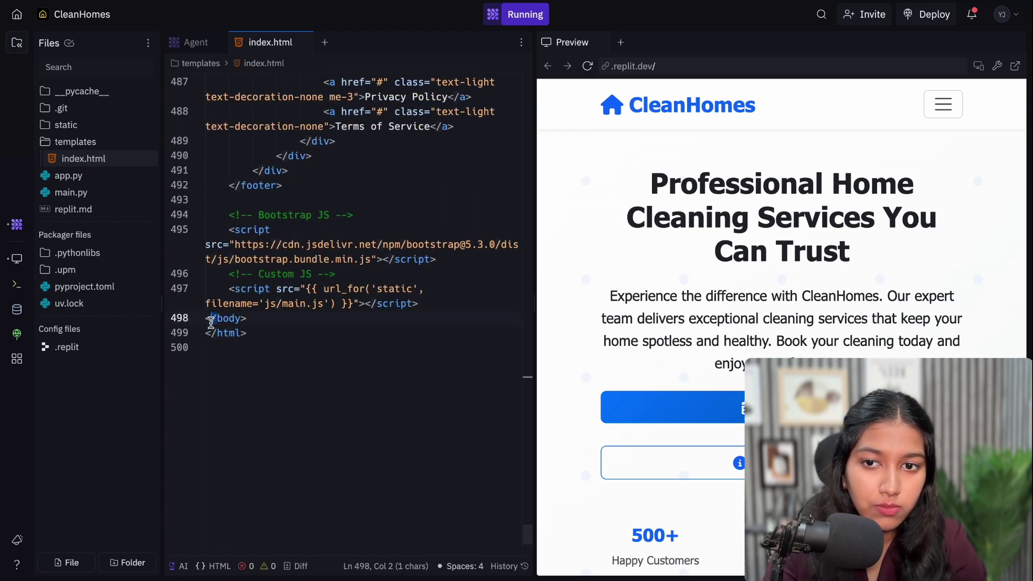
left_click(211, 324)
left_click(268, 320)
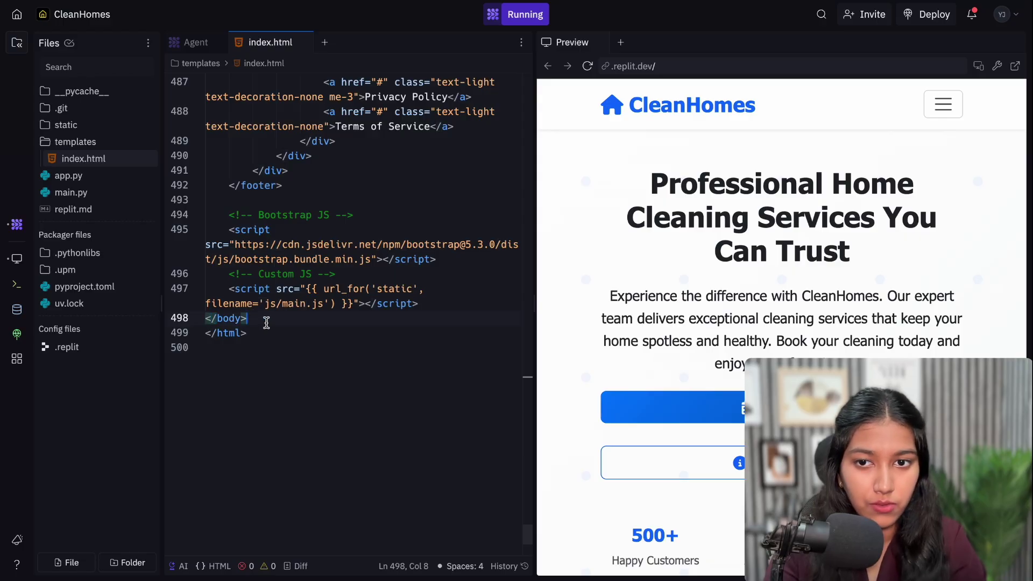
left_click(443, 304)
Paste the Voiceflow chat widget script before the closing body tag and rerun the site
key("Return")
key("Return")
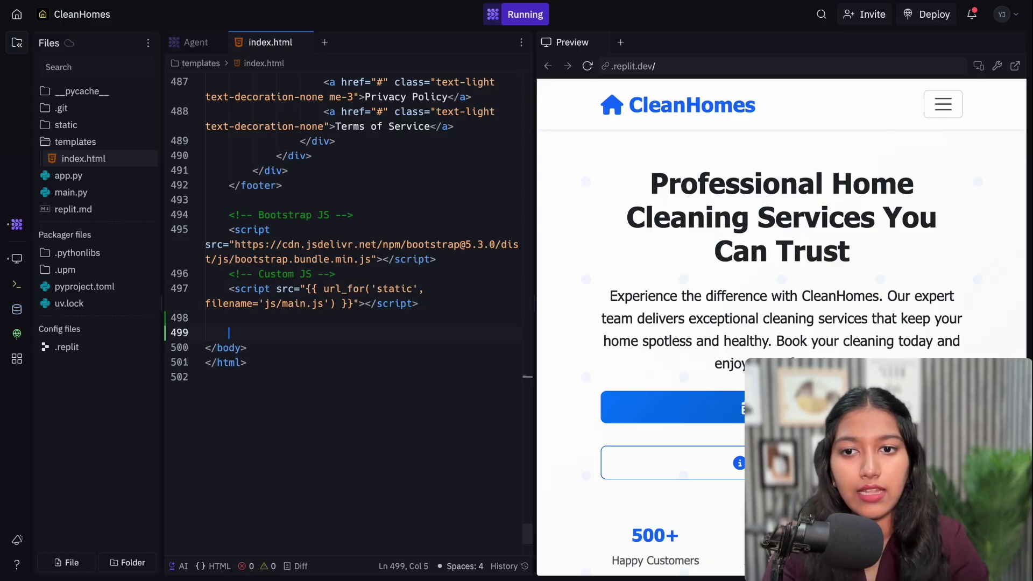
type("<script type=\"text/javascript\">       (function(d, t) {           var v = d.createElement(t), s = d.getElementsByTagName(t)[0];           v.onload = function() {             window.voiceflow.chat.load({               verify: { projectID: '68a48586f1bd98f2d366da64' },               url: 'https://general-runtime.voiceflow.com',               versionID: 'production',               voice: {                 url: \"https://runtime-api.voiceflow.com\"               }             });           }           v.src = \"https://cdn.voiceflow.com/widget-next/bundle.mjs\"; v.type = \"text/javascript\"; s.parentNode.insertBefore(v, s);       })(document, 'script');     </script>")
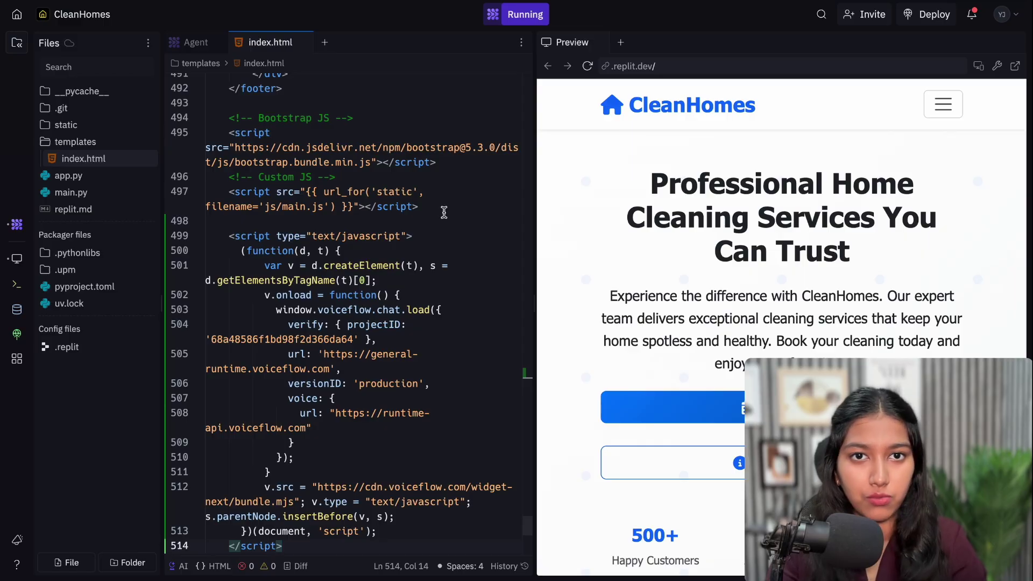
left_click(493, 15)
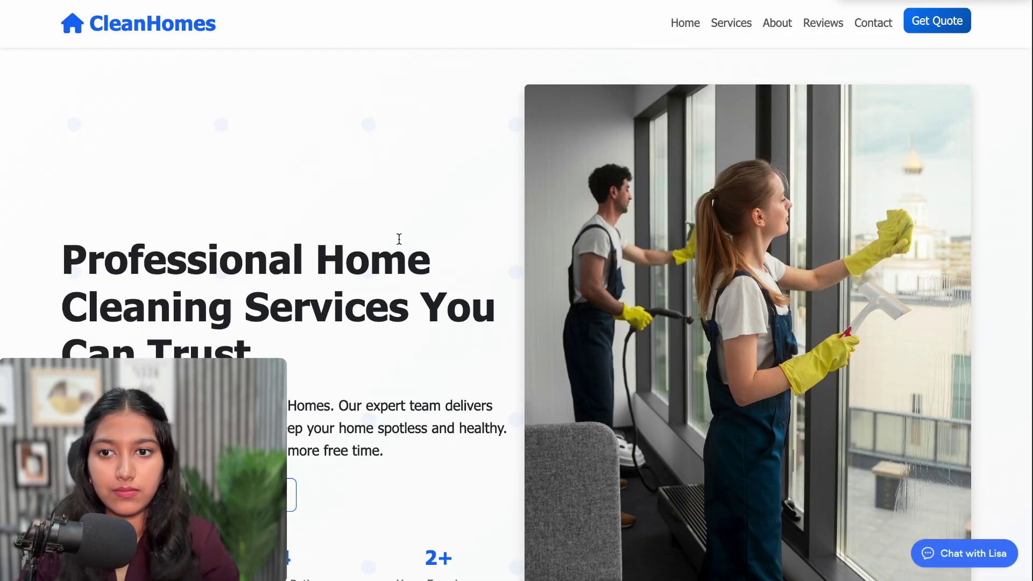
Open Chat with Lisa, browse the Pricing & Plans carousel, and book Move-In/Move-Out Cleaning
left_click(956, 563)
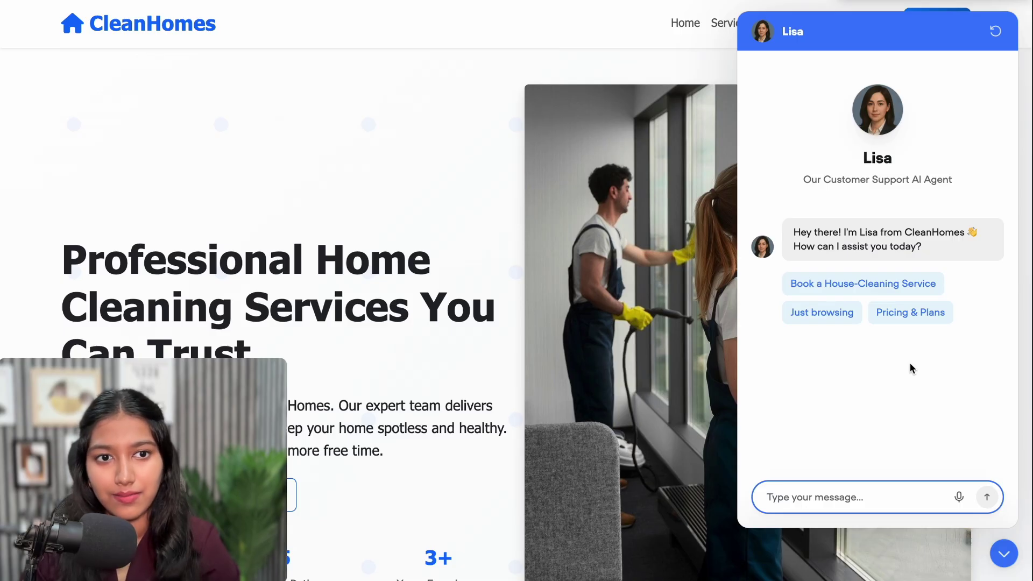
left_click(894, 313)
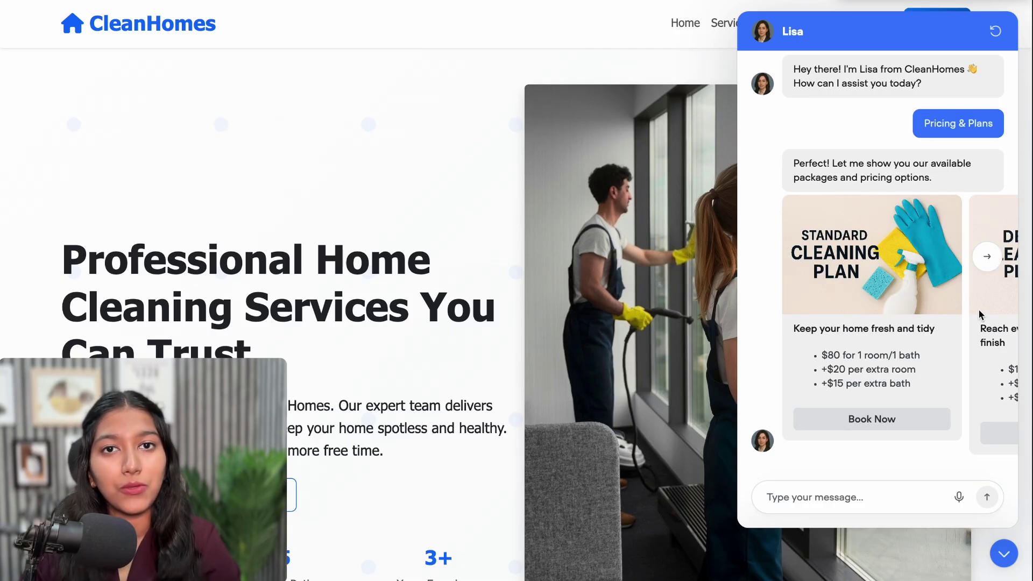
left_click(989, 257)
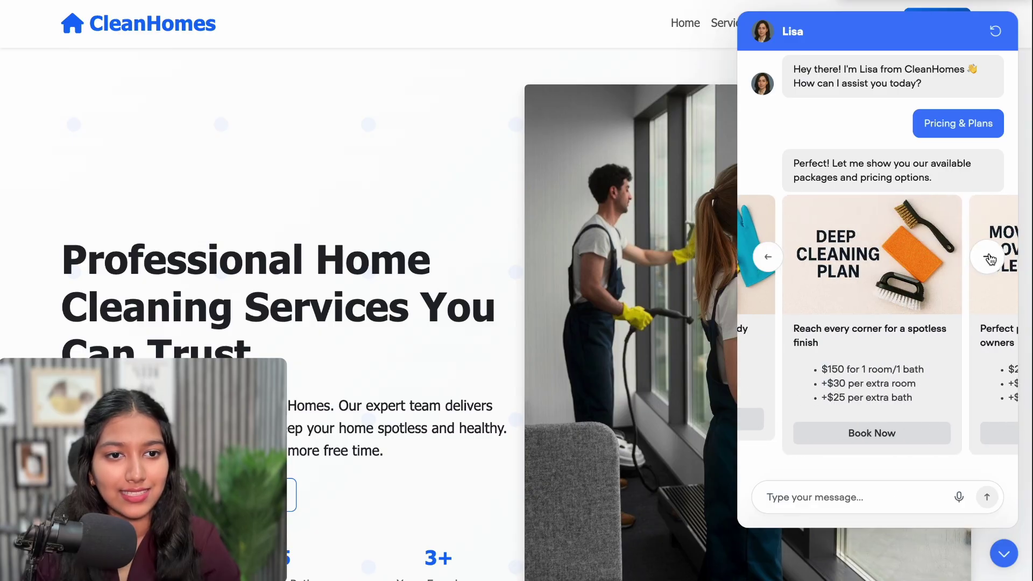
left_click(989, 258)
left_click(989, 256)
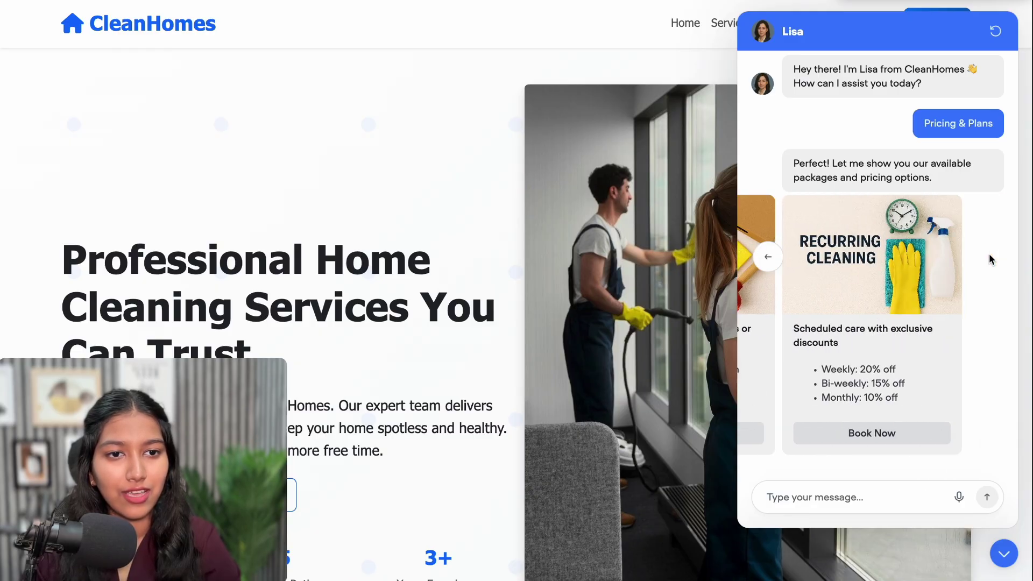
left_click(859, 432)
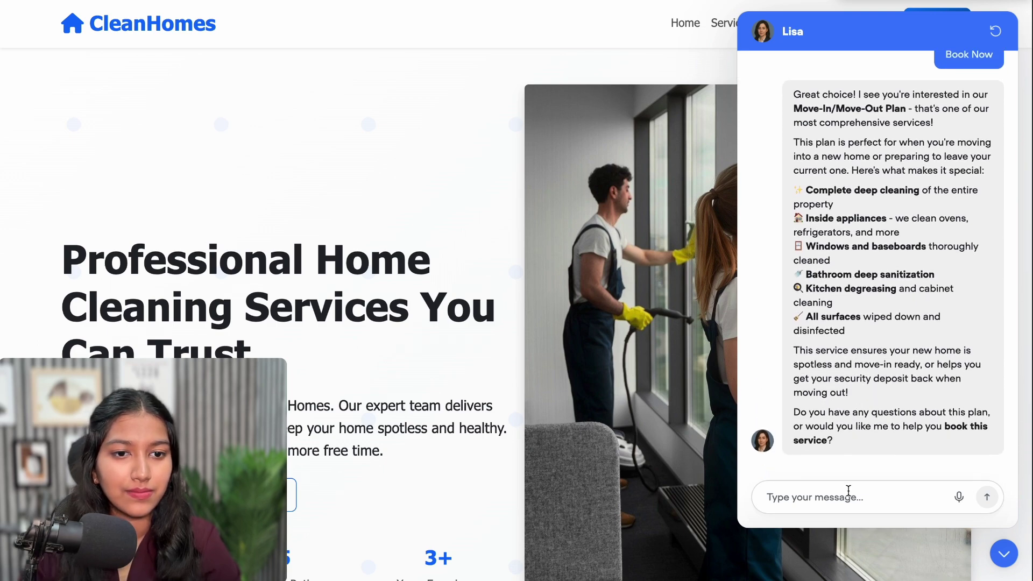
Reply 'let's book it', then give the customer's name, service address and the 21 Aug at 5pm slot
left_click(848, 495)
type("let's ")
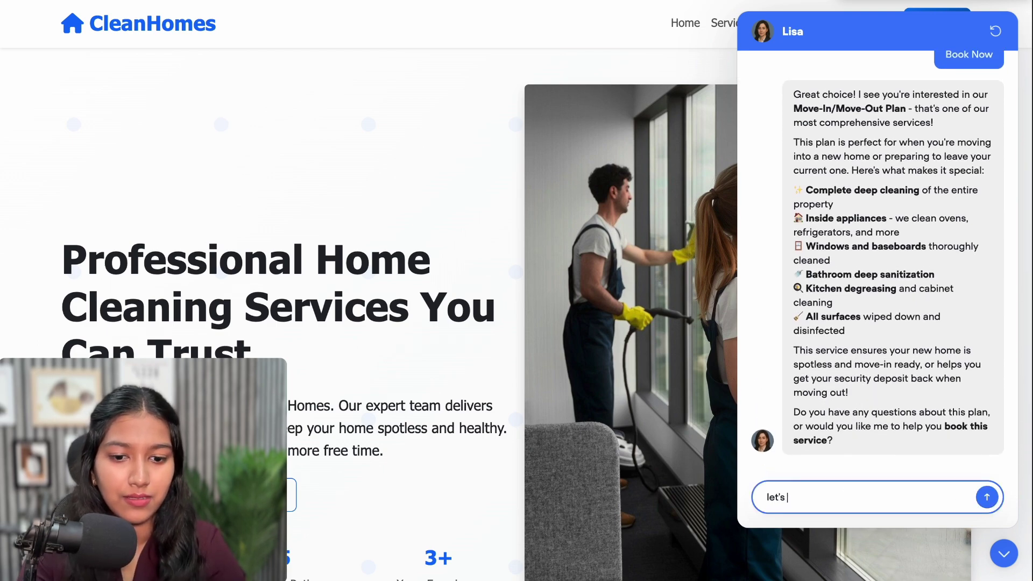
type("book it")
key("Return")
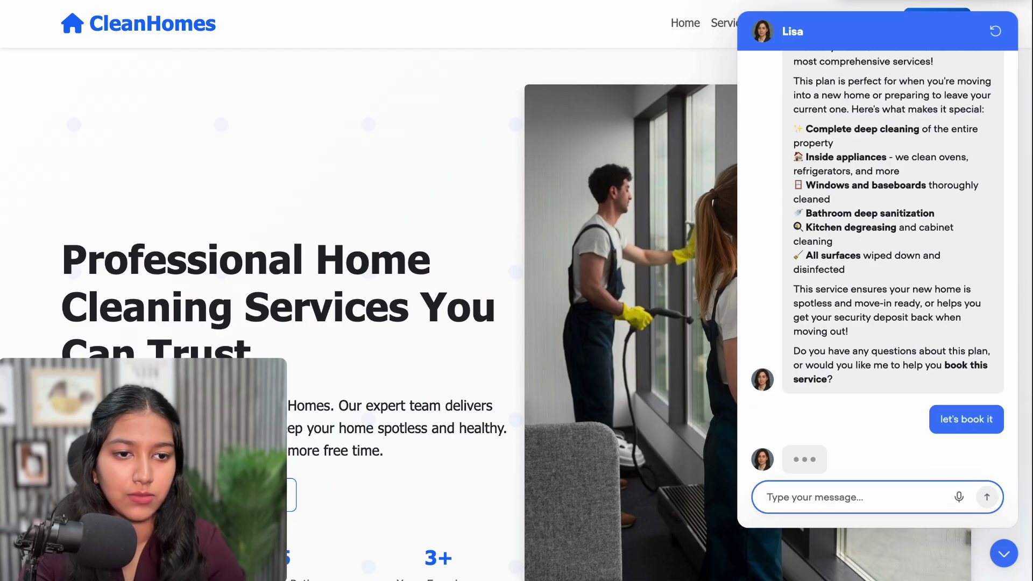
type("Ye")
key("BackSpace")
key("BackSpace")
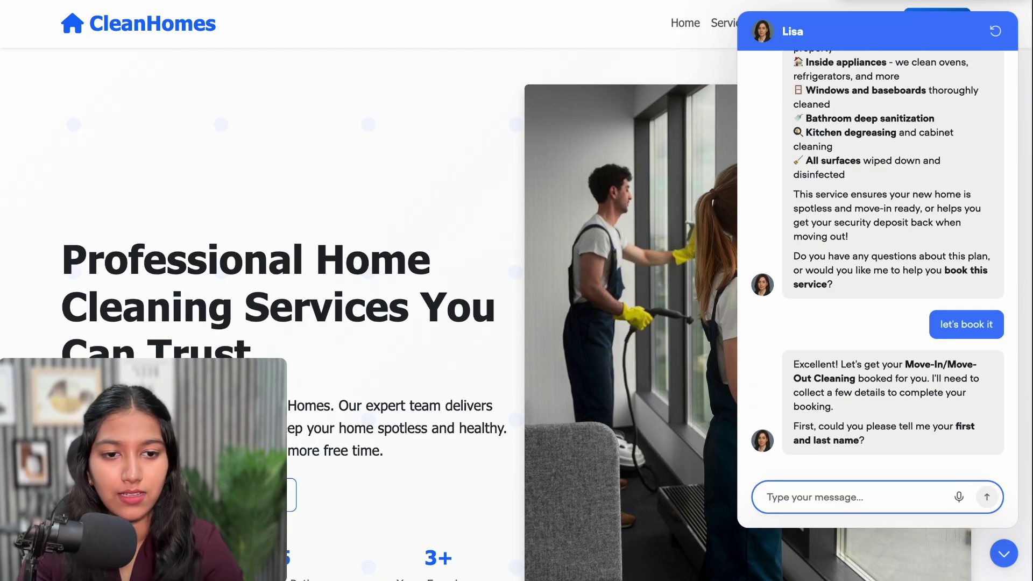
type("J")
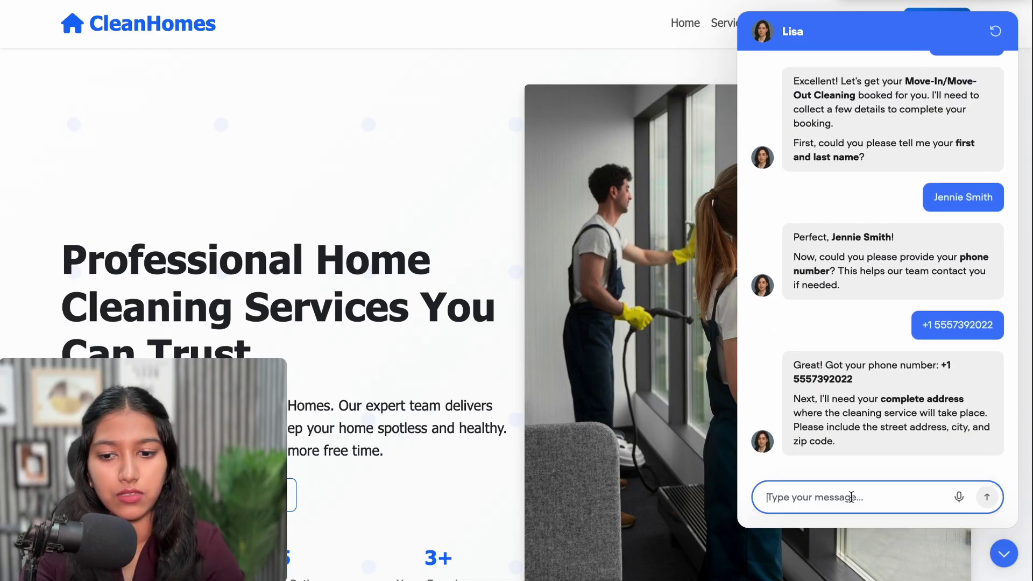
type("12, Block A, 123 Street, LA")
key("Return")
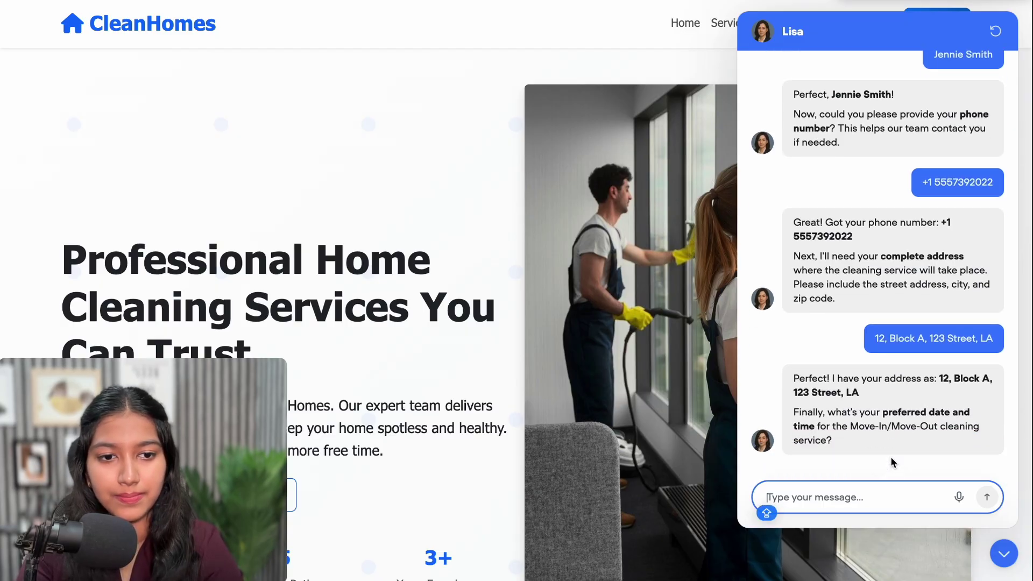
type("21 Aug at 5pm")
key("Return")
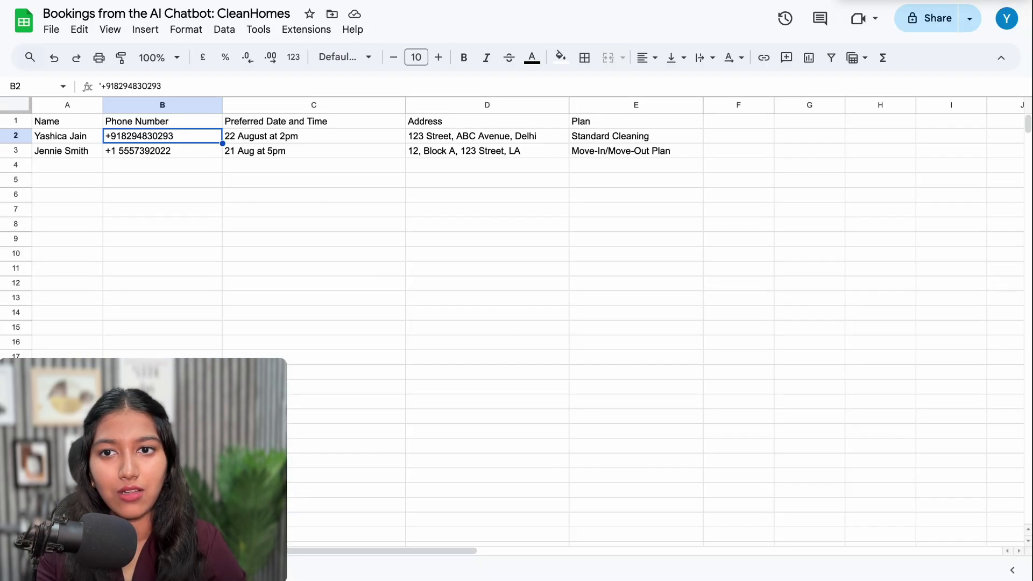
Check row 3's name, phone, date/time, address and Move-In/Move-Out Plan in the bookings sheet
left_click(55, 154)
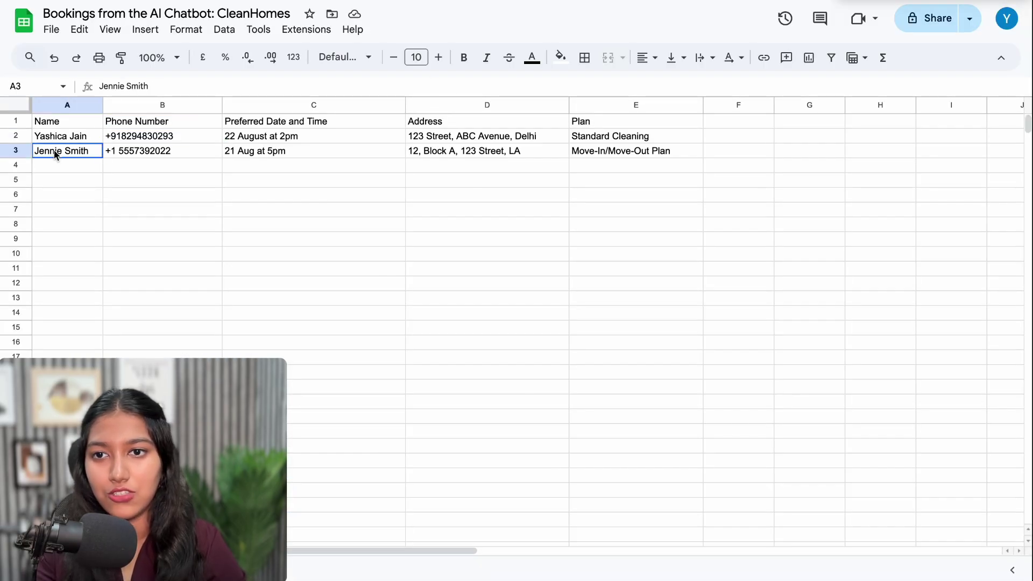
left_click(131, 153)
left_click(280, 153)
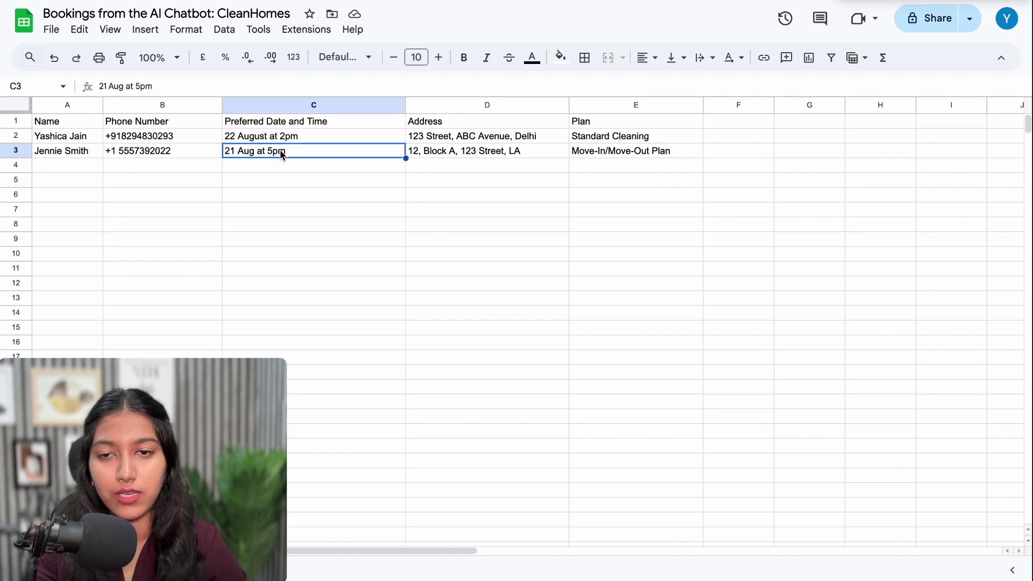
left_click(453, 155)
left_click(606, 167)
left_click(607, 153)
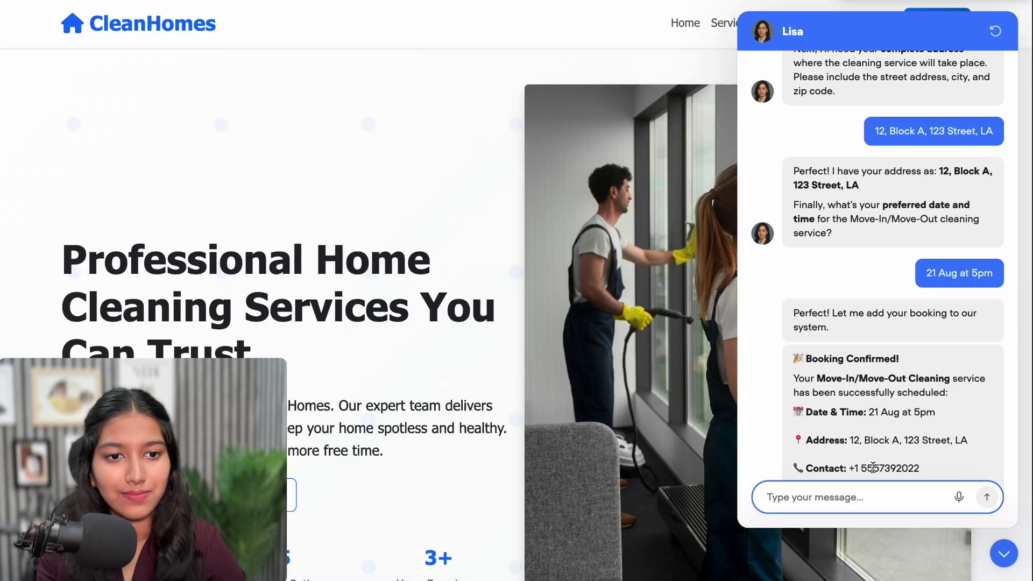
Send 'Thank you', start a new chat, choose Just browsing, then ask to learn about the services
scroll(873, 467, "down", 3)
type("Thank you")
key("Return")
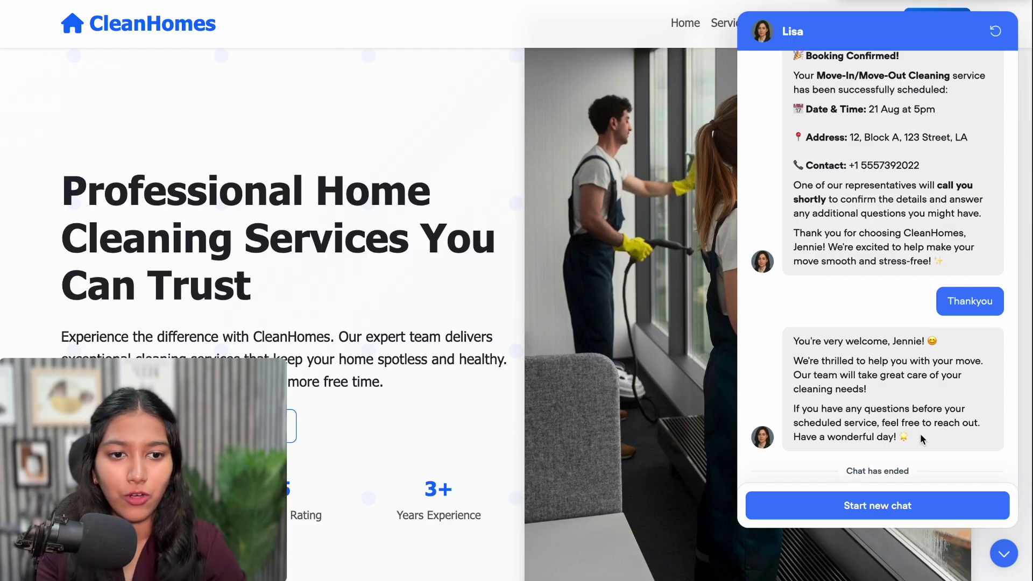
left_click(876, 503)
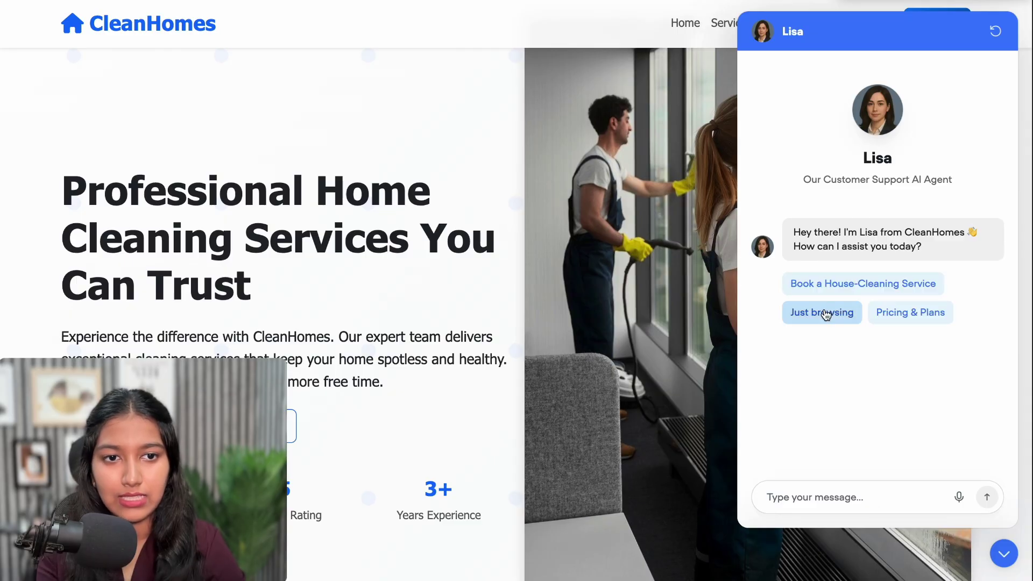
left_click(825, 308)
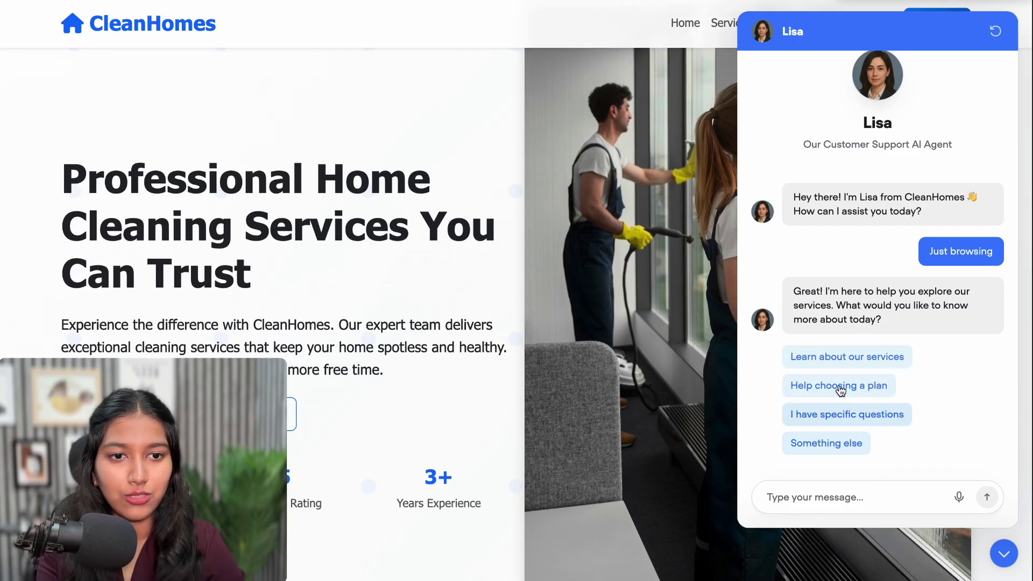
left_click(844, 358)
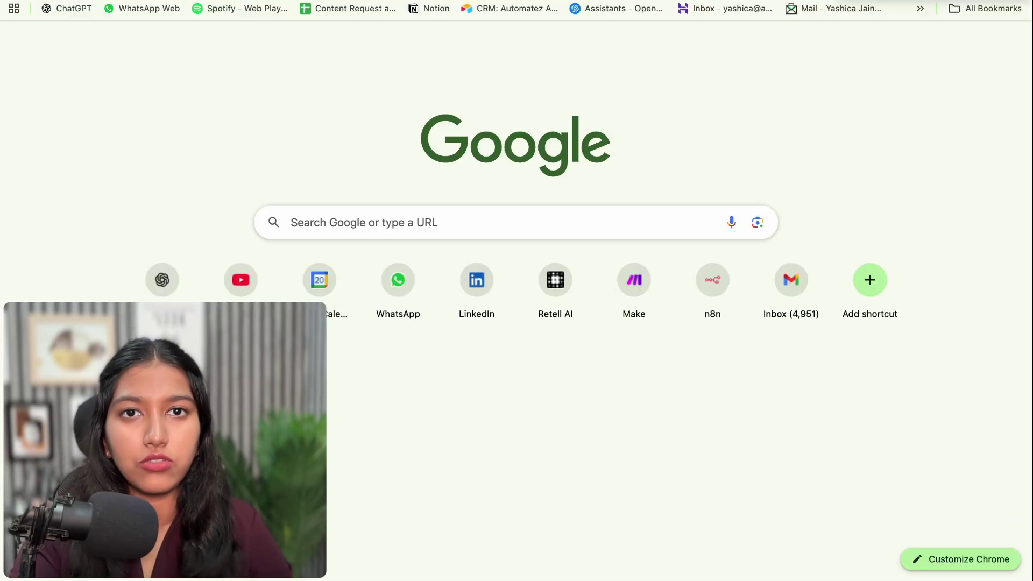
Search Google for 'voiceflow wordpress' and scroll down to the embedding tutorial videos
type("voiceflow wordpress")
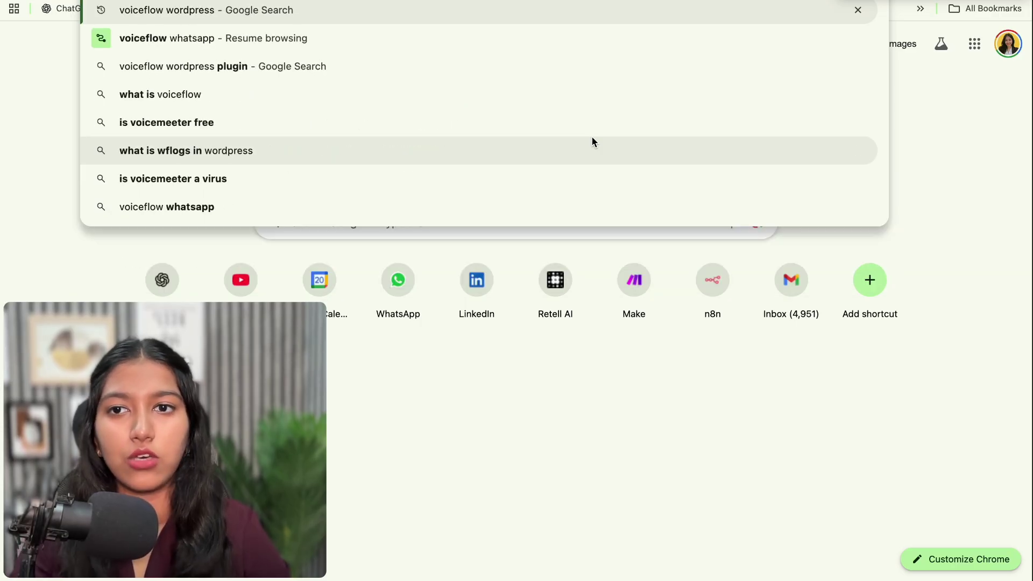
key("Return")
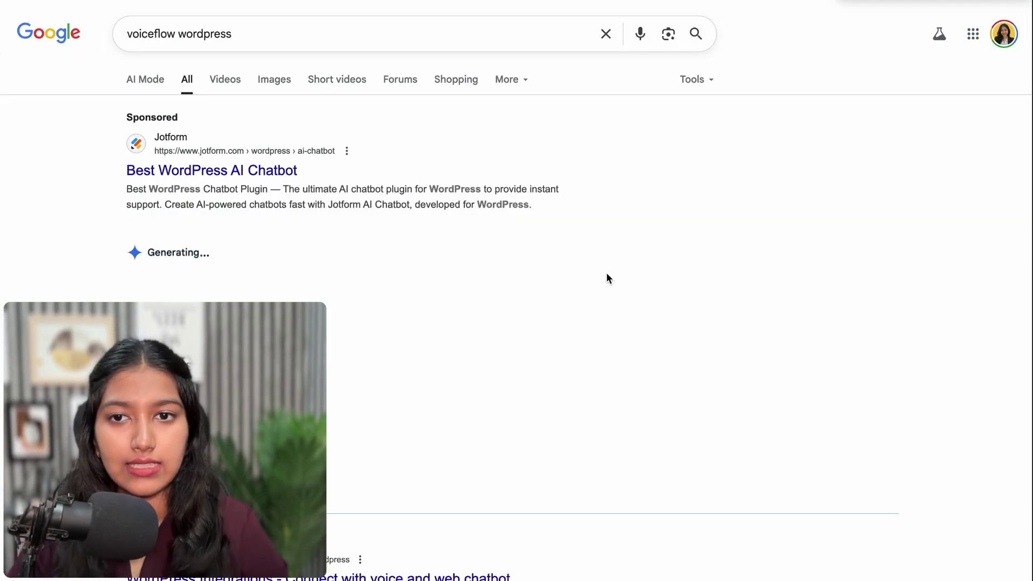
scroll(605, 273, "down", 5)
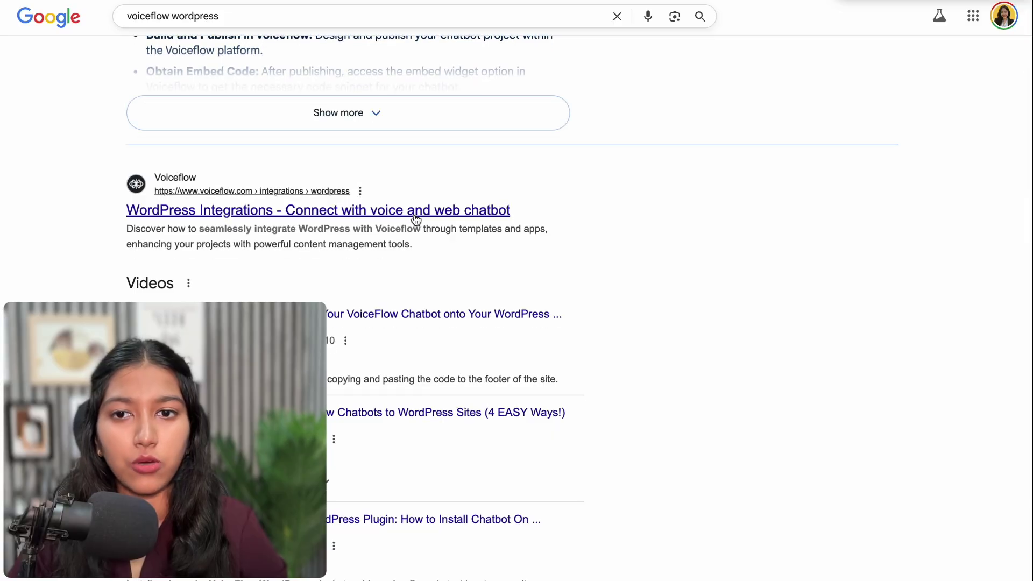
scroll(437, 246, "down", 2)
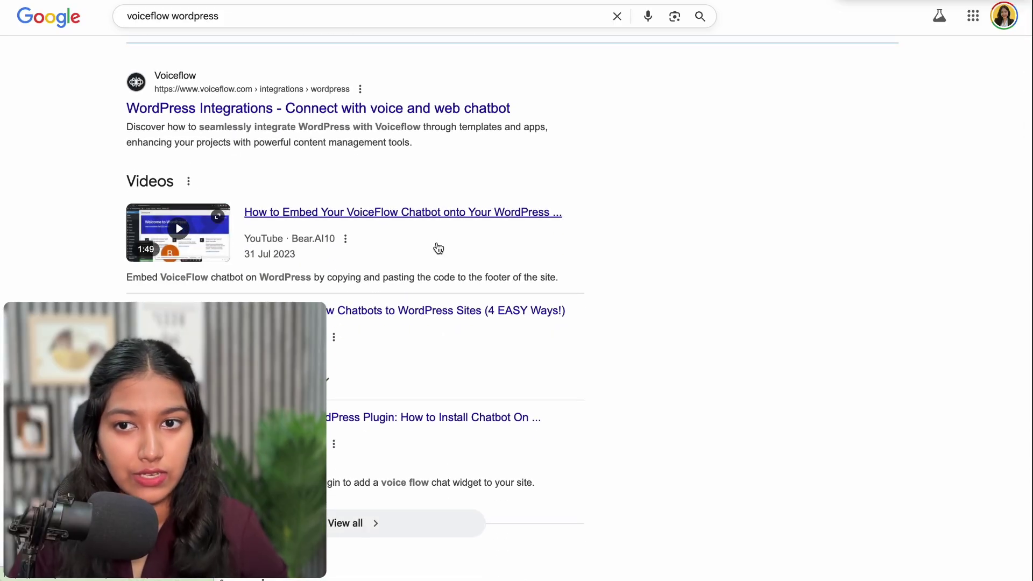
scroll(439, 248, "down", 2)
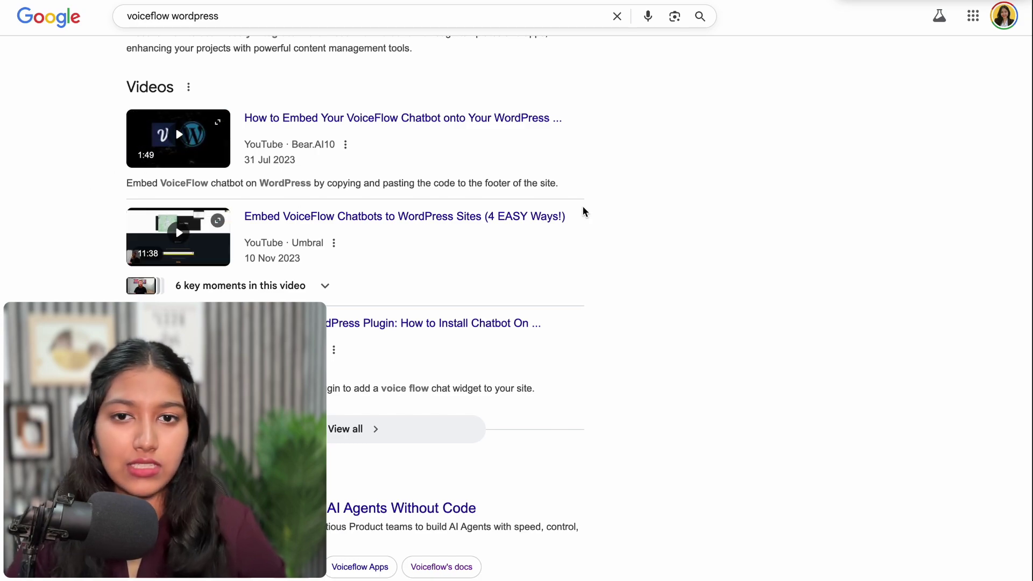
scroll(585, 211, "down", 3)
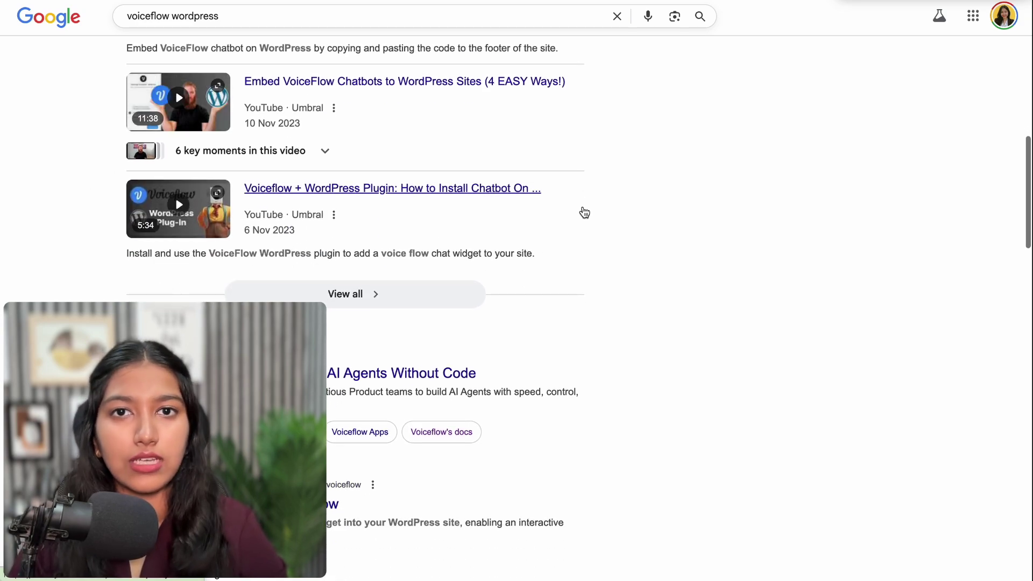
scroll(584, 212, "down", 1)
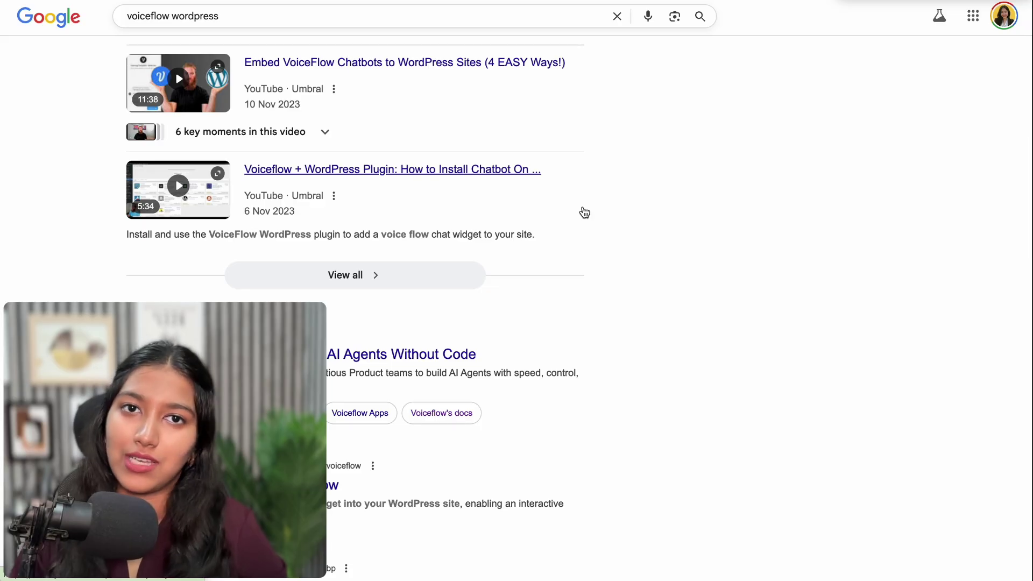